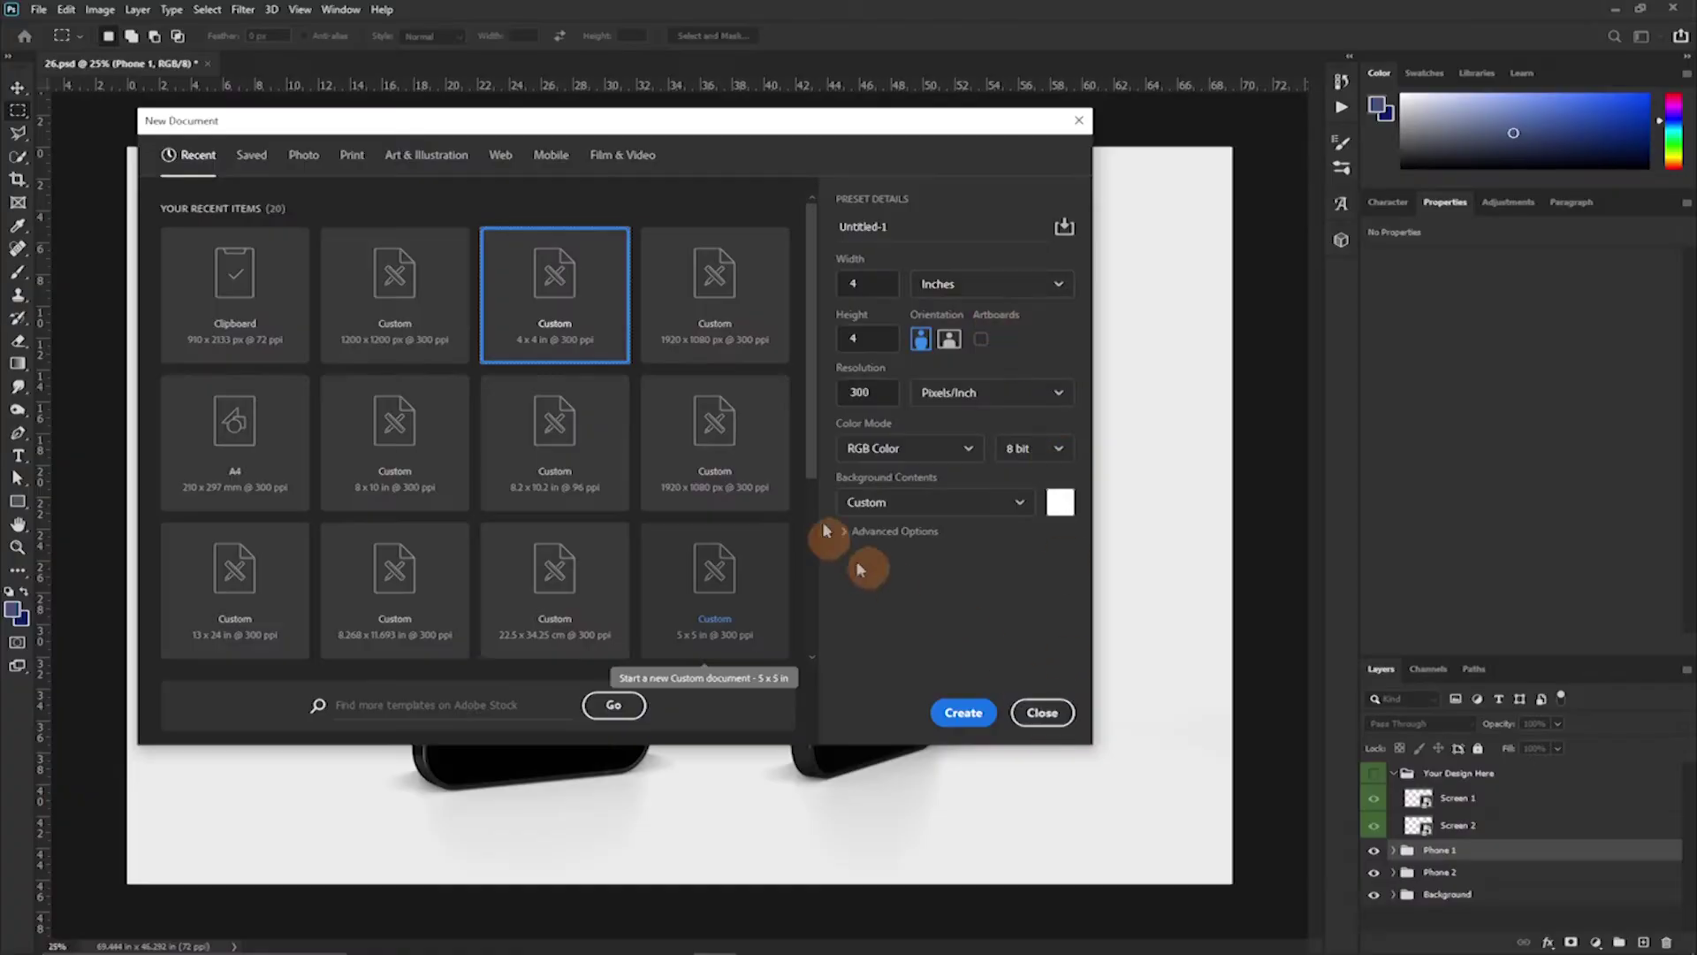
Create a 4×4 in, 300 ppi document and stretch the placed canyon photo to fill it
click(963, 713)
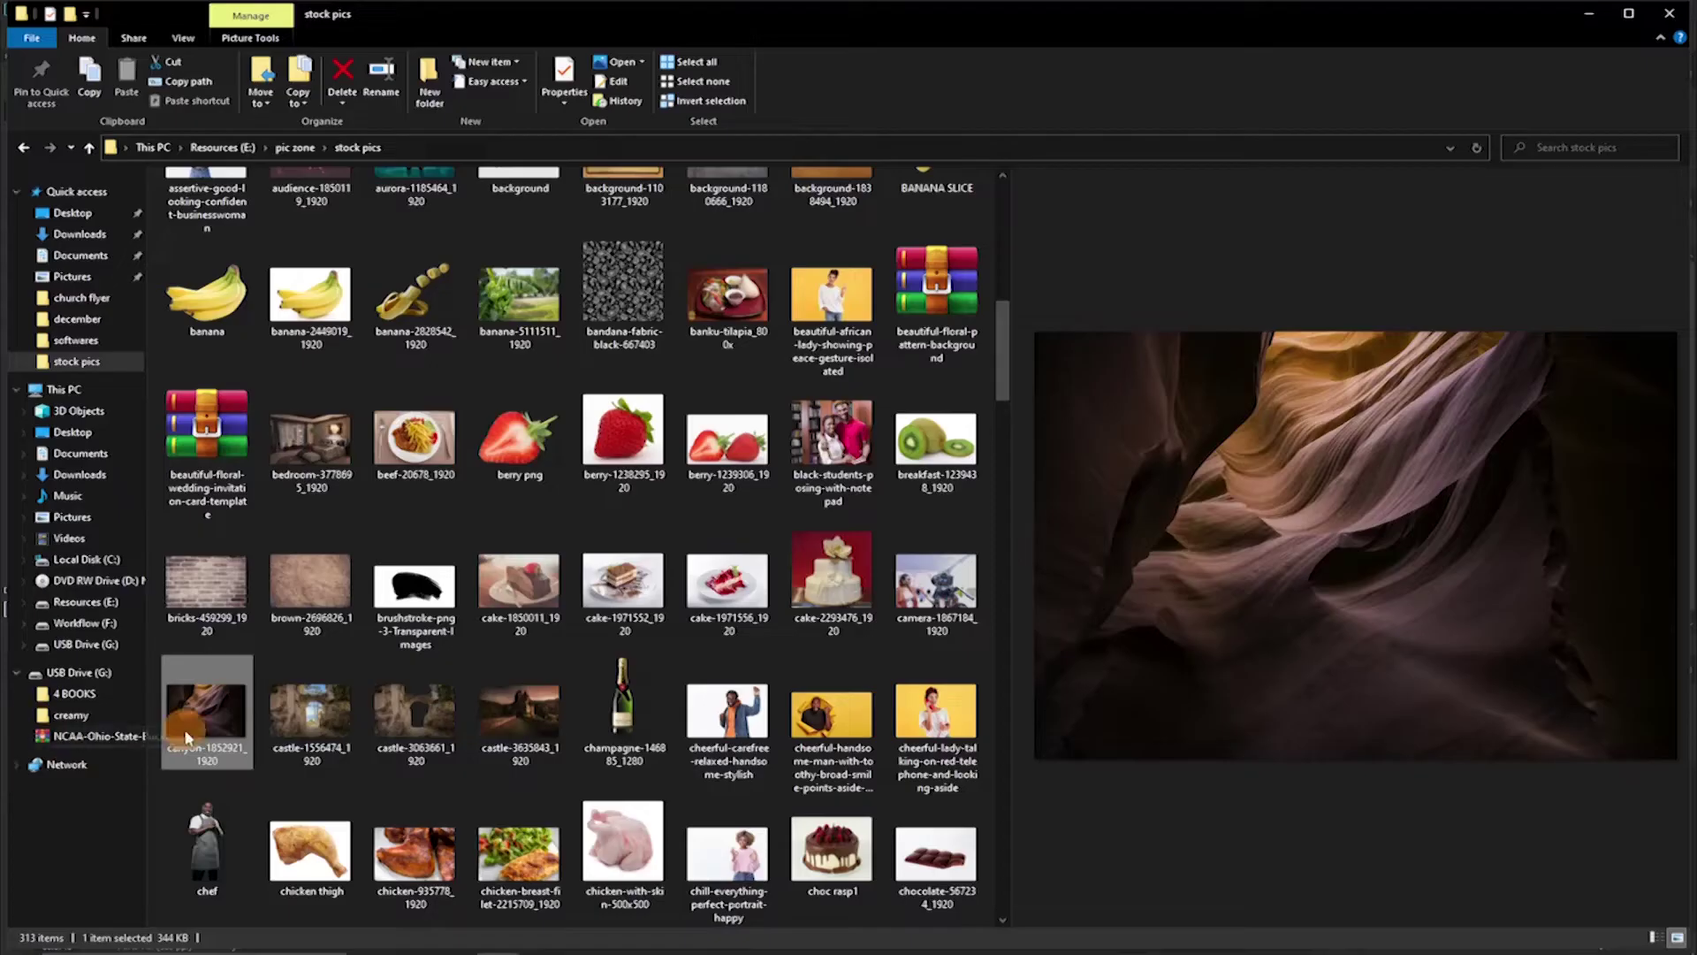
drag(198, 712, 654, 674)
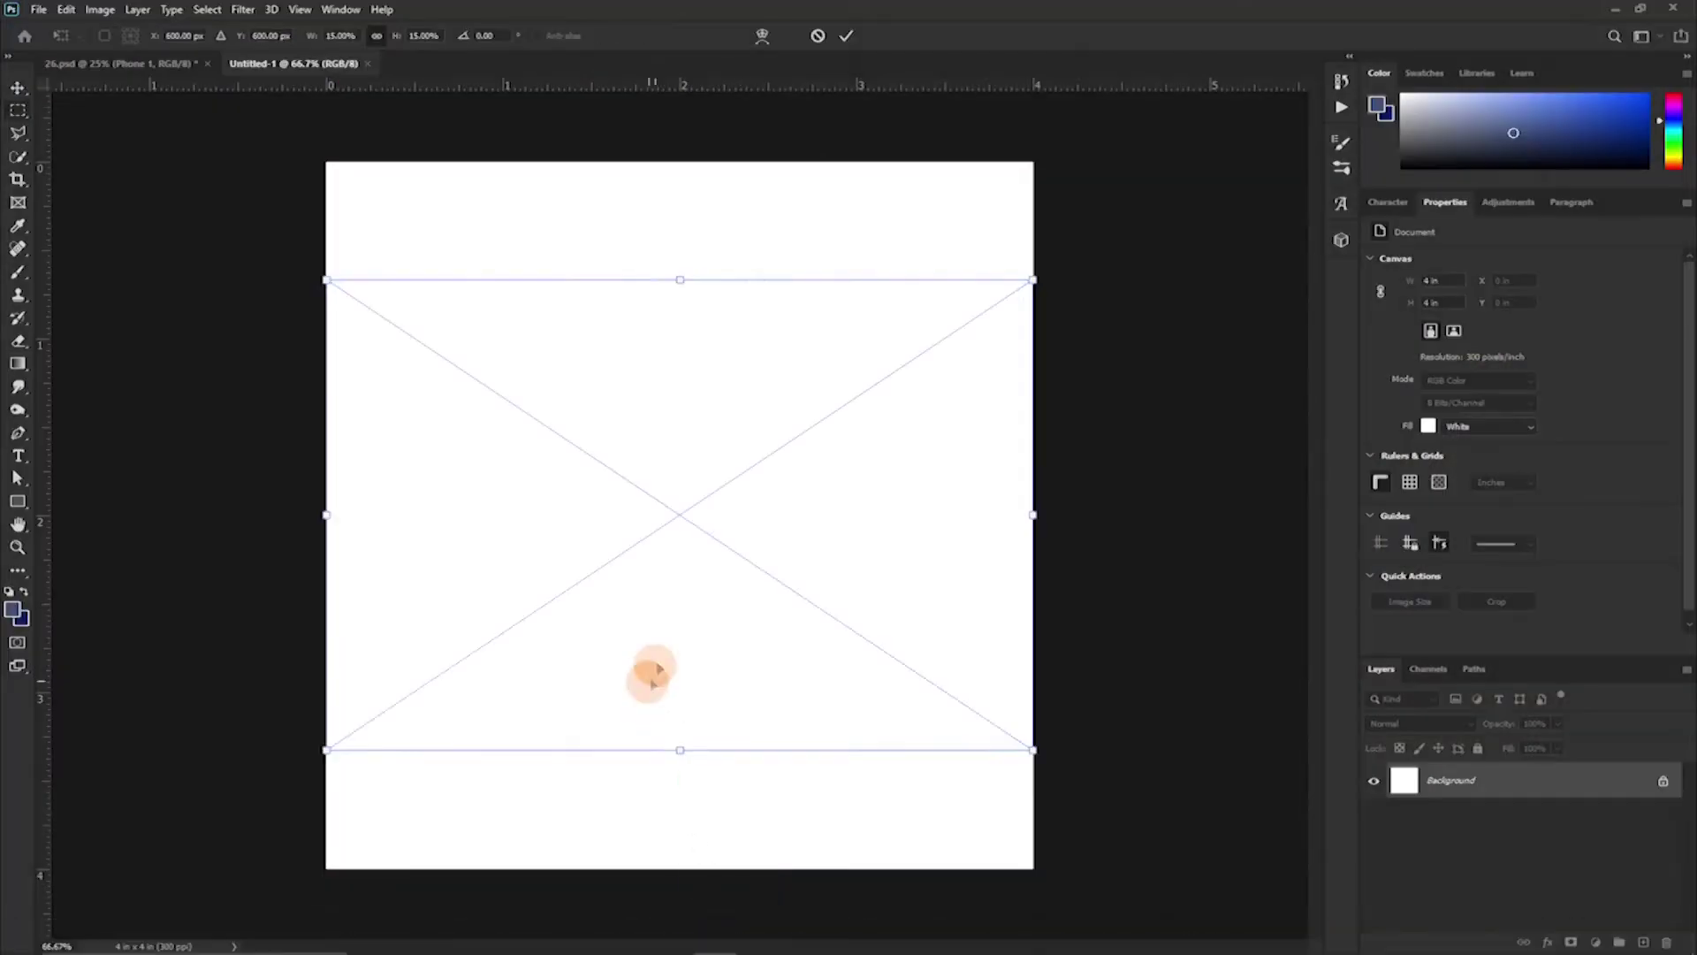
drag(680, 280, 680, 162)
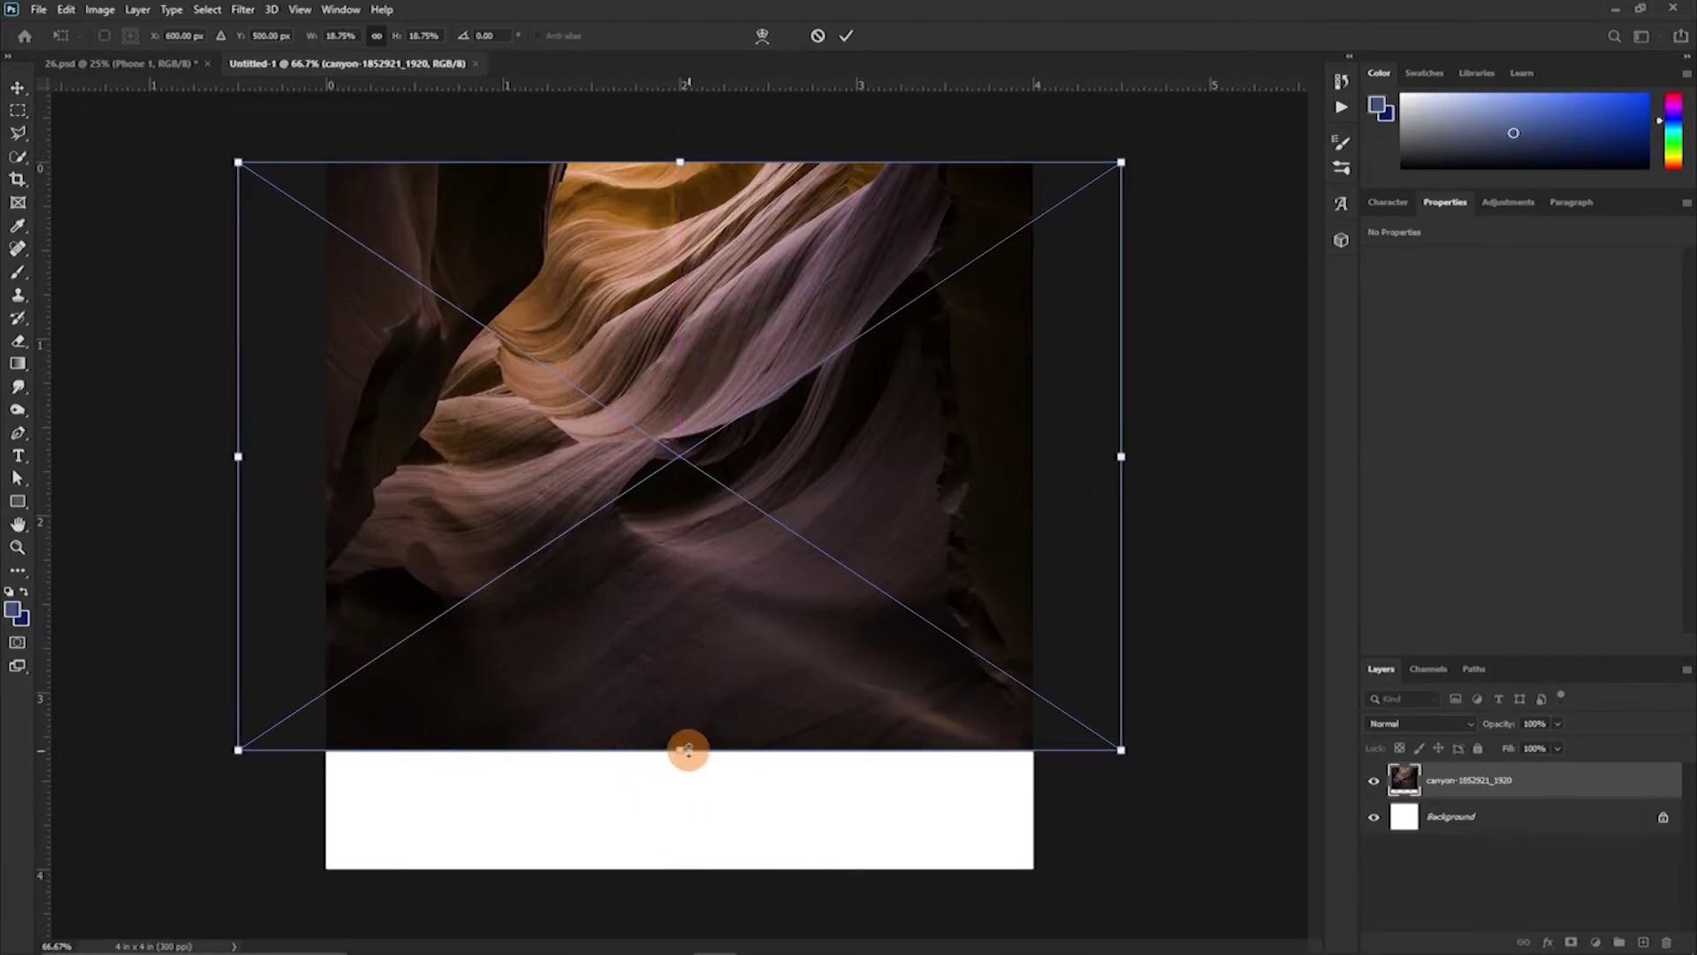
drag(680, 750, 680, 868)
drag(679, 162, 680, 140)
drag(680, 868, 678, 880)
key(Return)
click(17, 501)
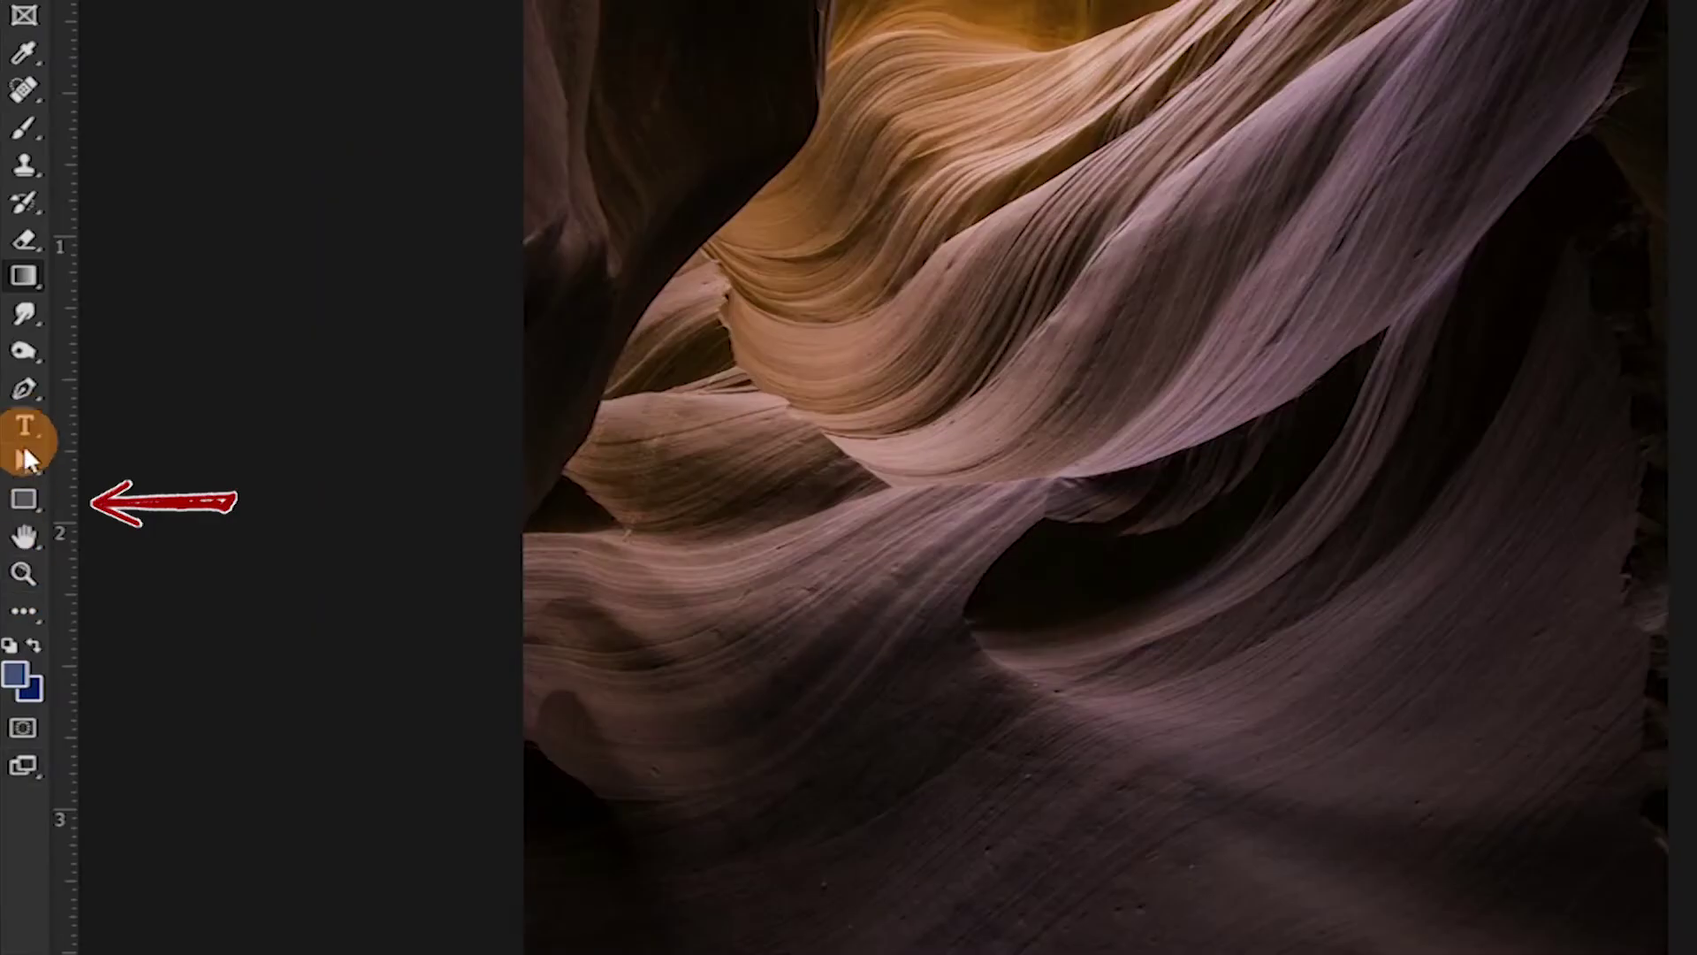
Draw a full-canvas rectangle and fill it with a dark teal-green
drag(312, 146, 1033, 882)
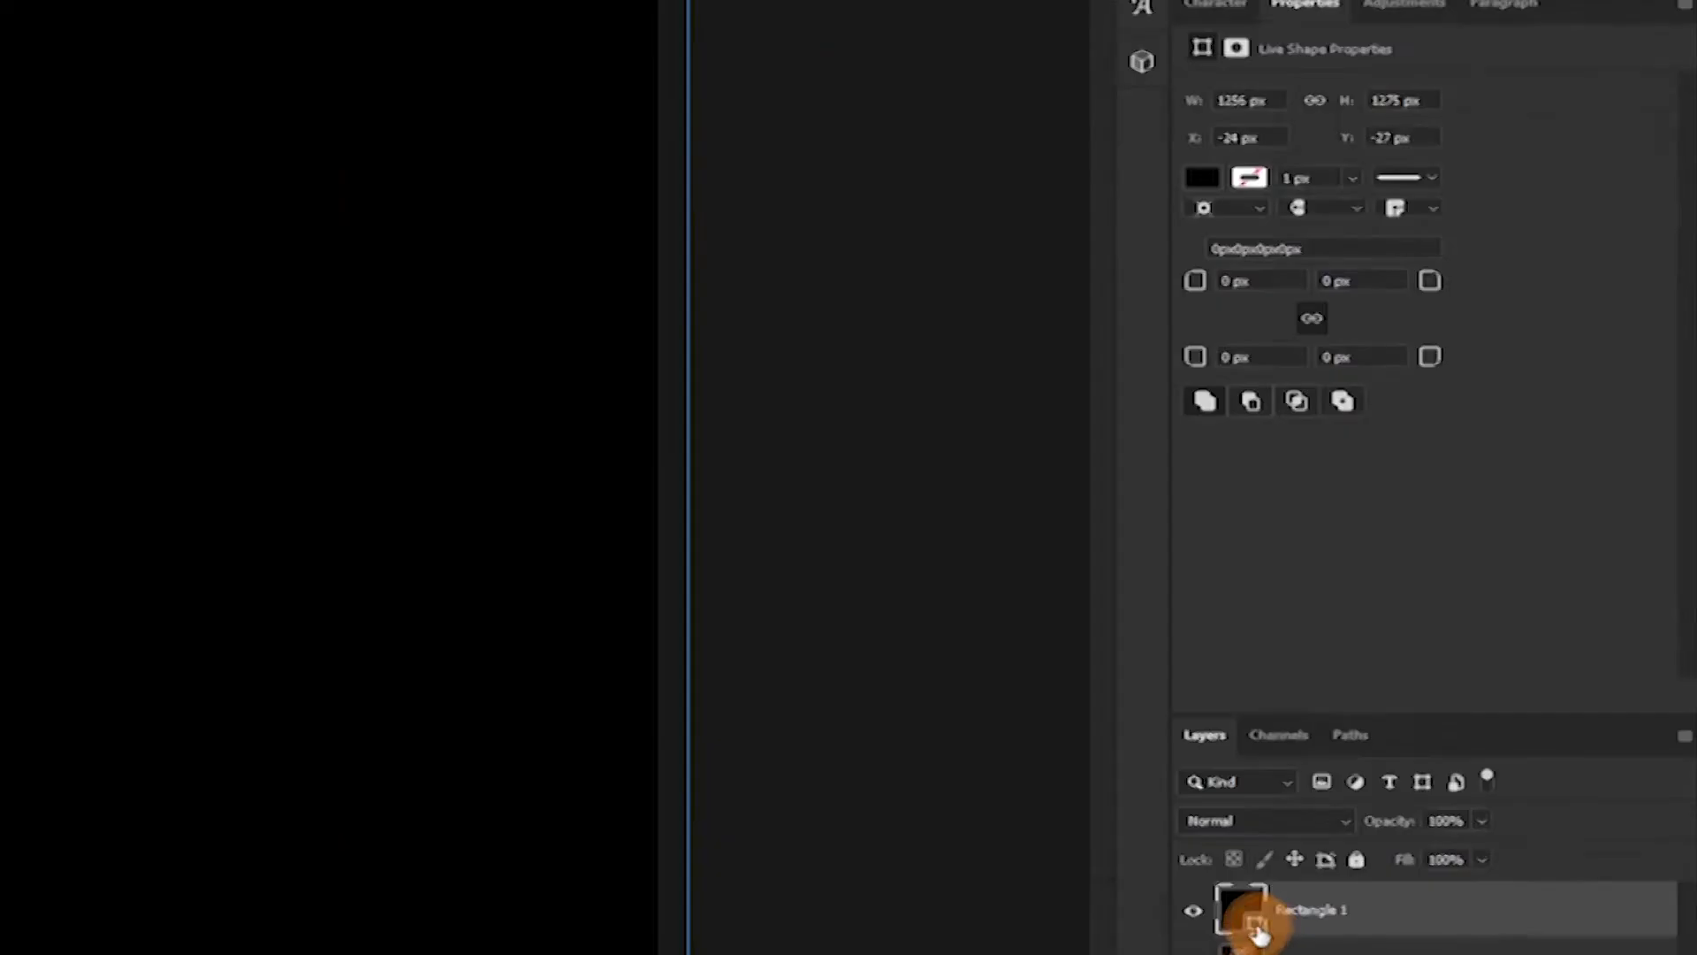
double_click(1404, 780)
click(1072, 322)
click(1012, 258)
click(981, 232)
click(1078, 289)
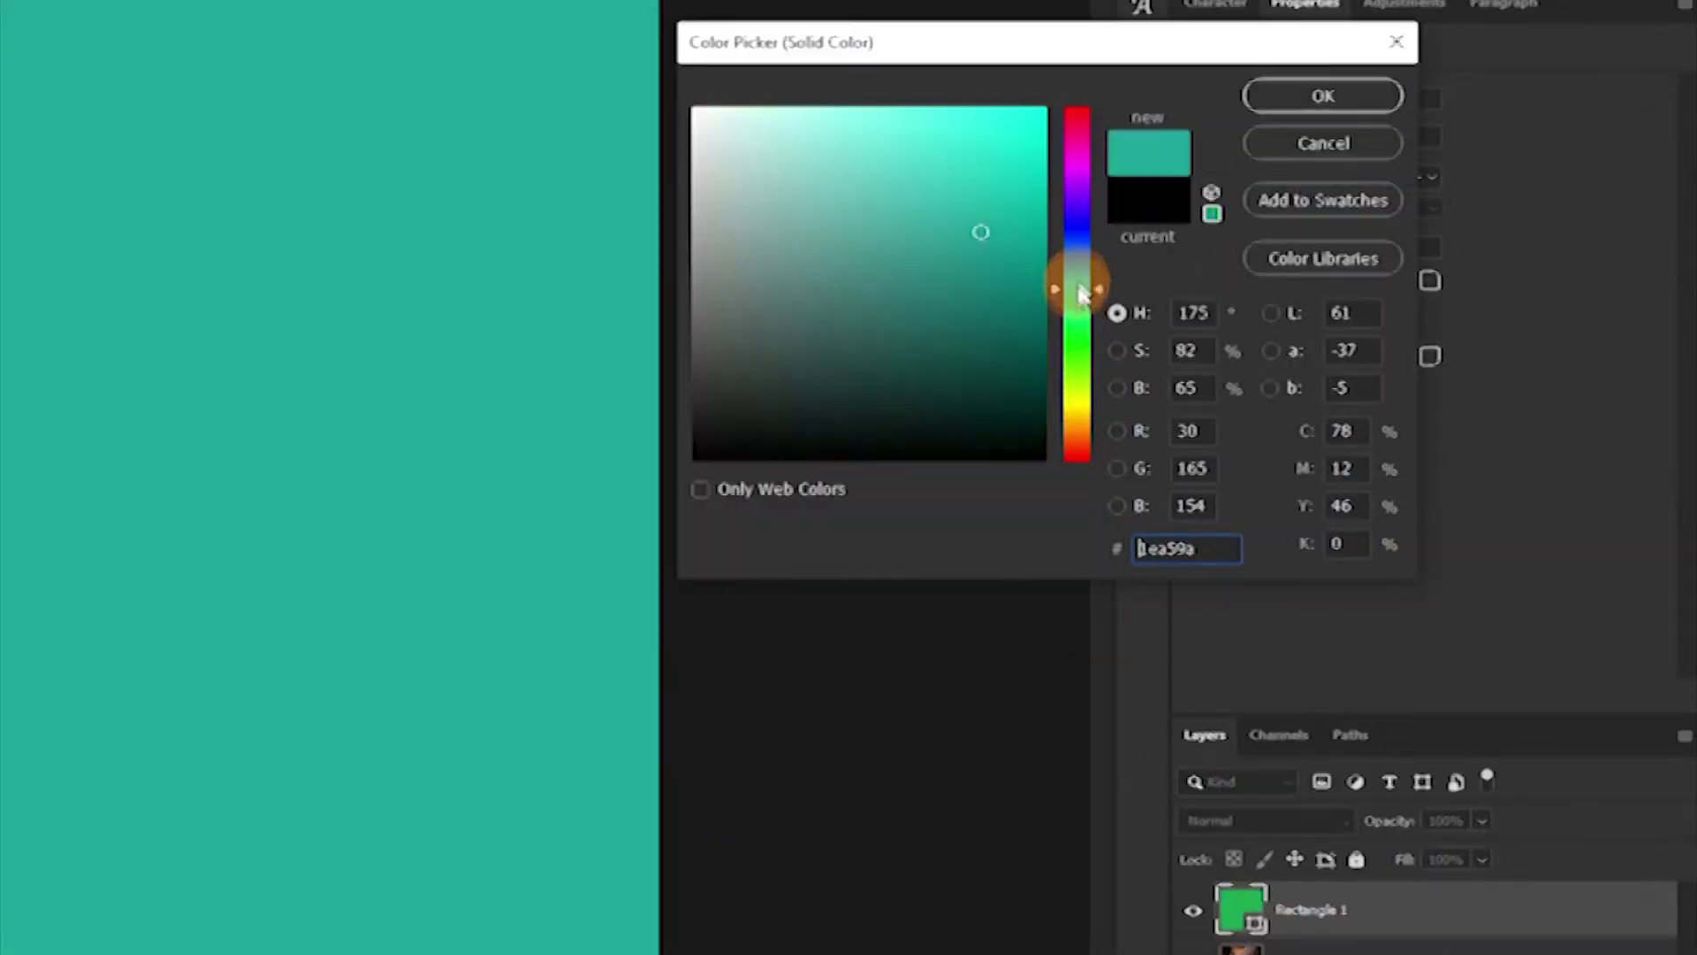
click(1048, 262)
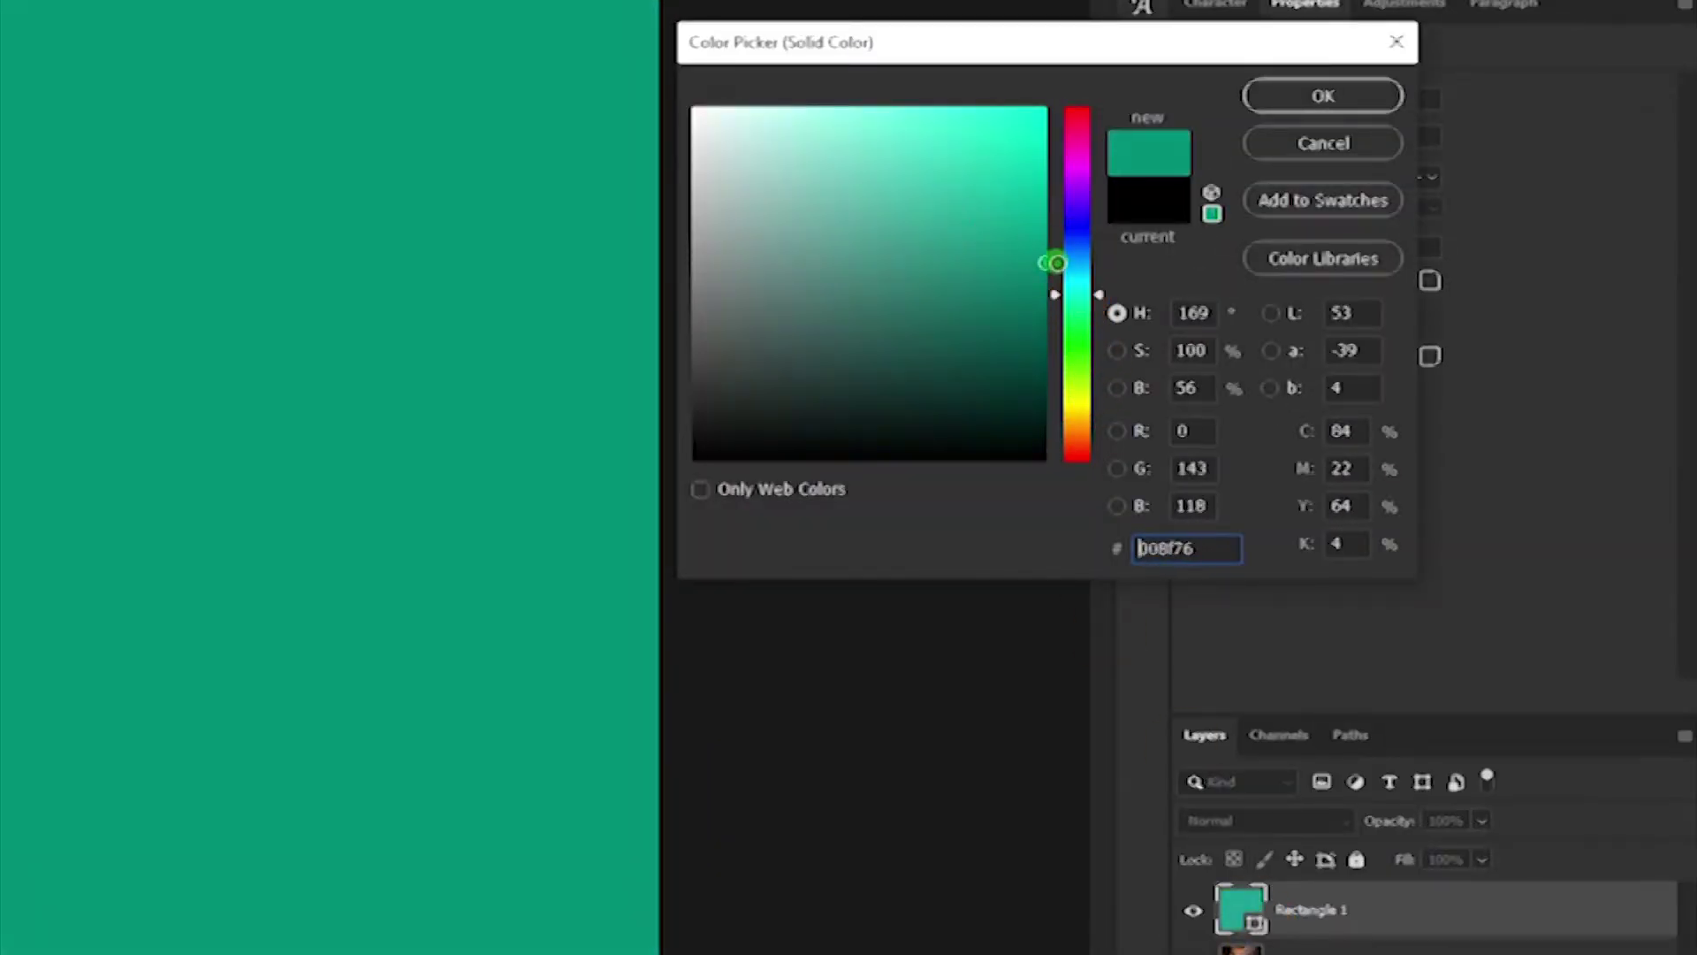
click(1323, 96)
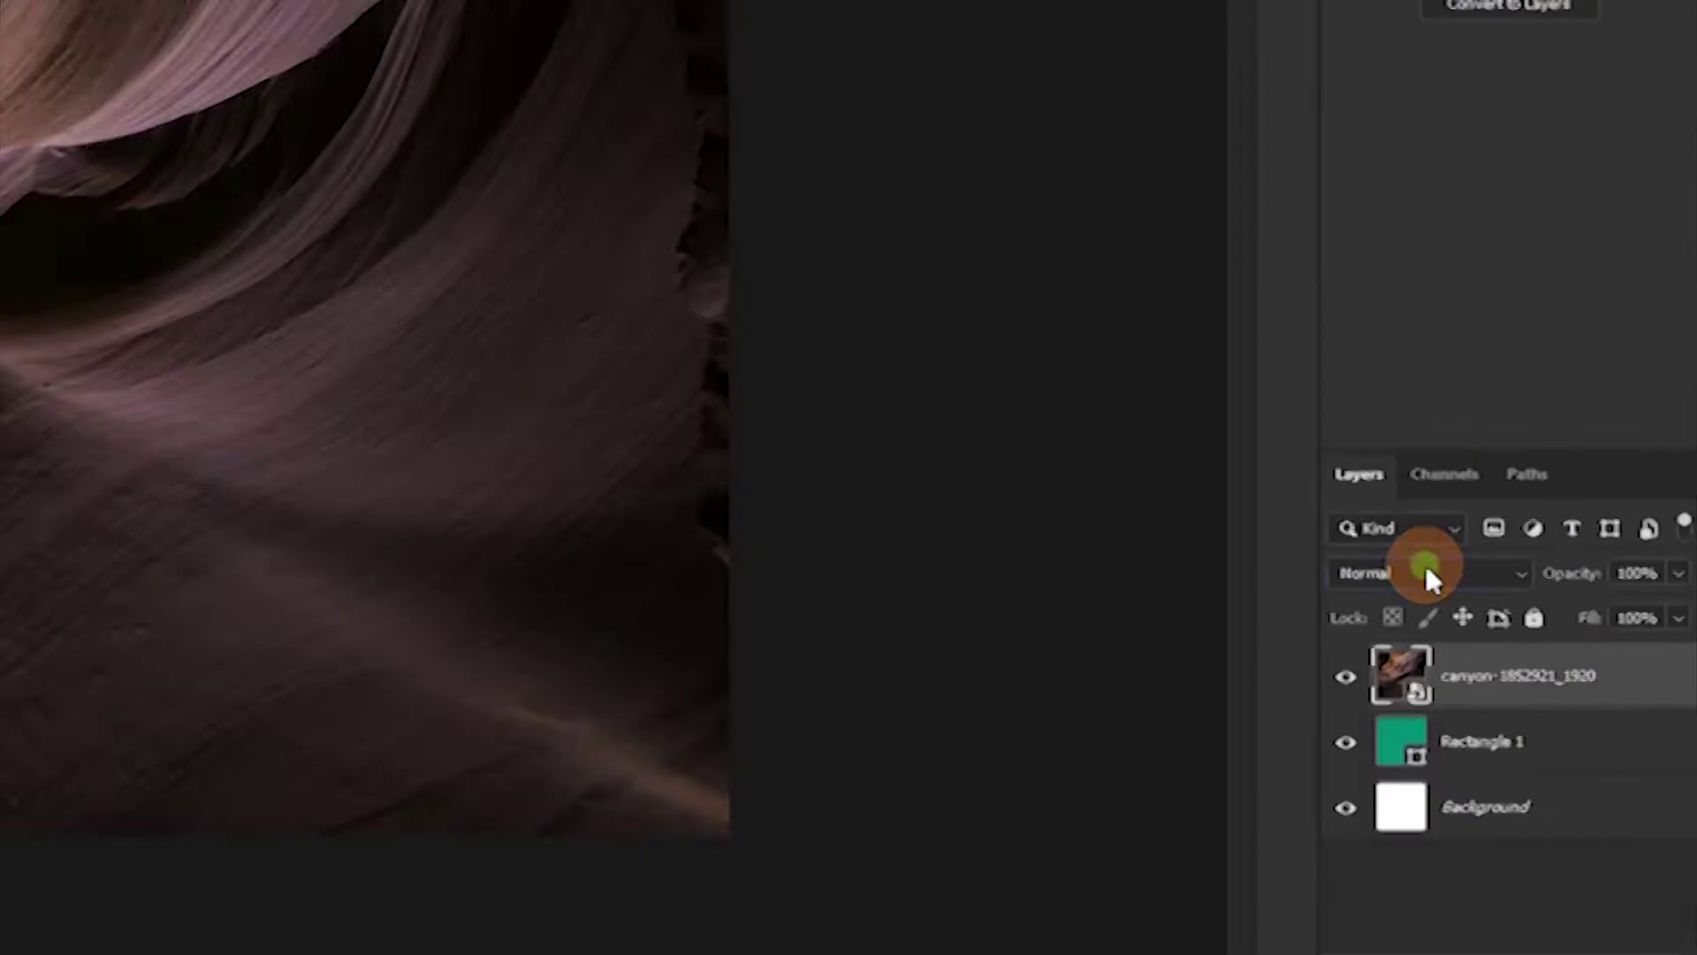
Set the canyon layer to Screen blend mode and apply a Gaussian Blur
click(1414, 723)
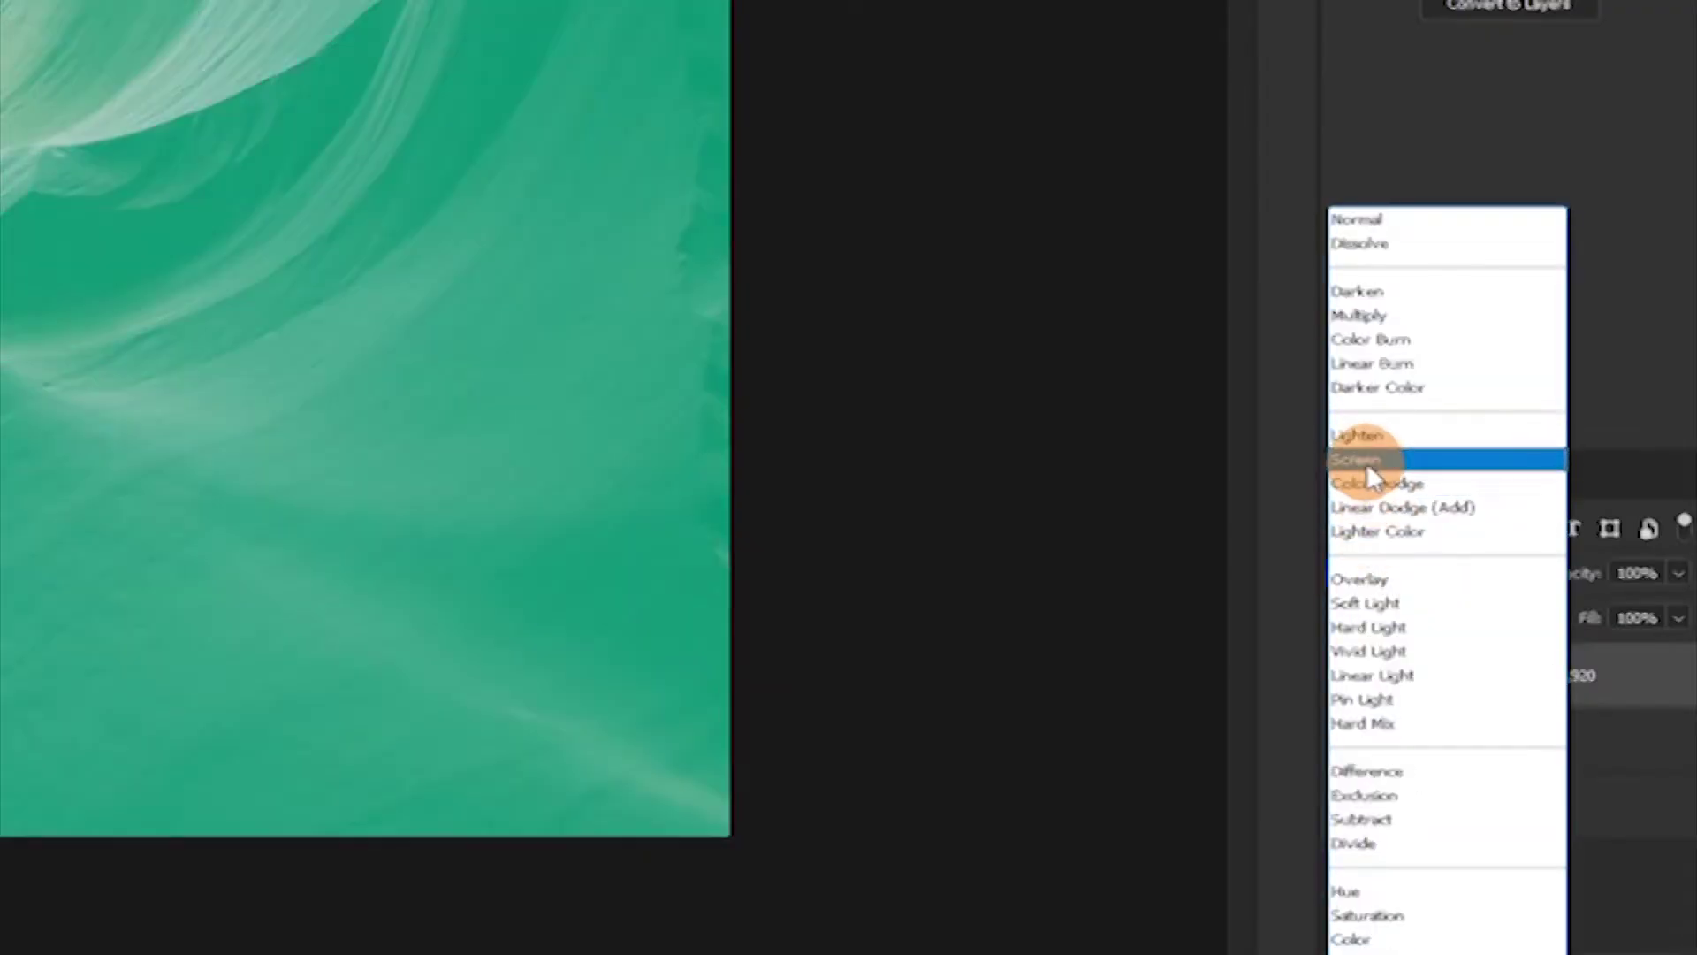
click(1370, 461)
click(235, 11)
click(481, 355)
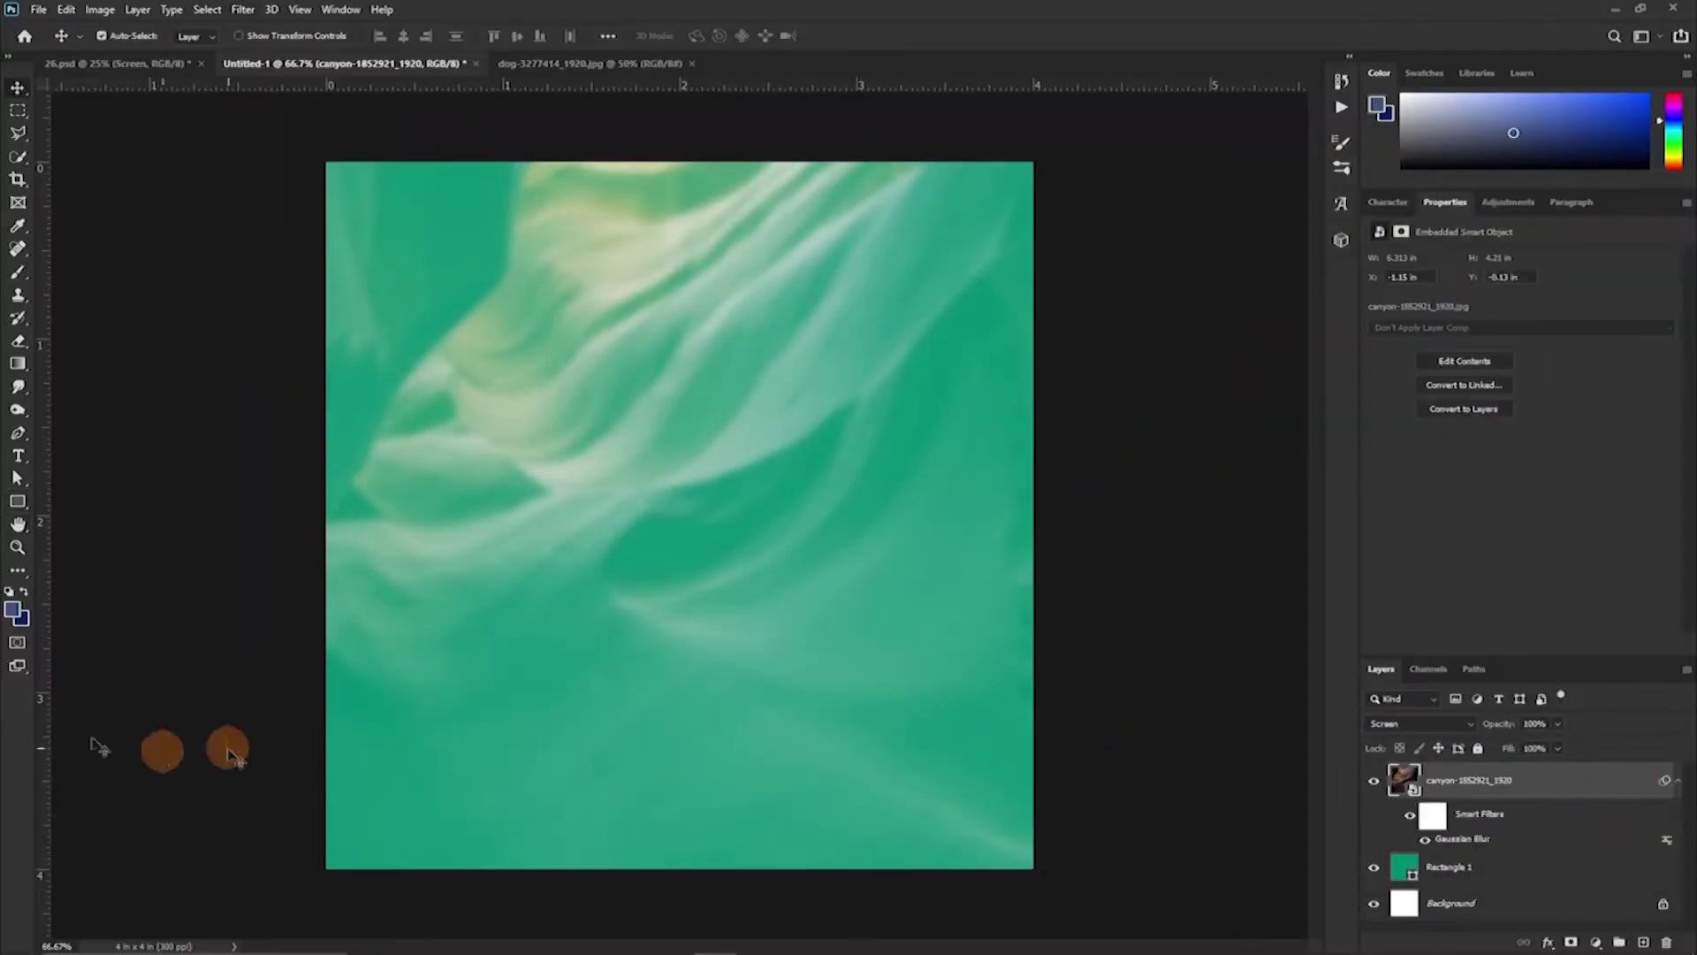
On a new layer, paint a 003a2e dark green gradient upward from the bottom and stretch it higher
key(g)
click(114, 37)
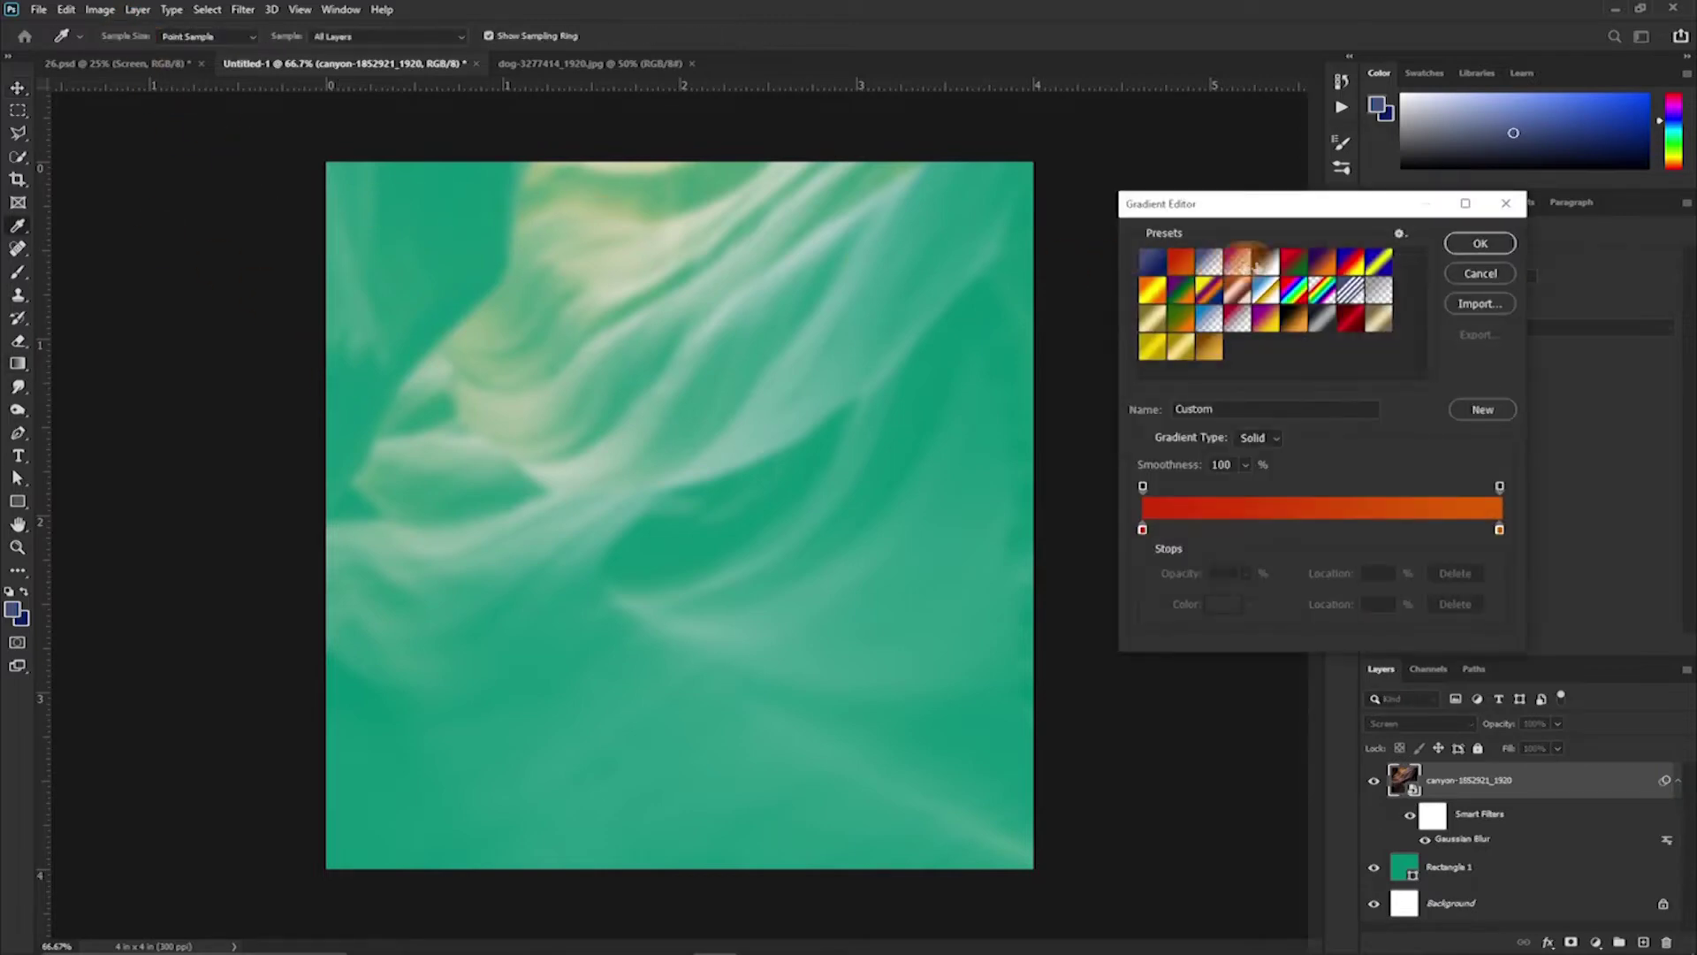
click(1225, 605)
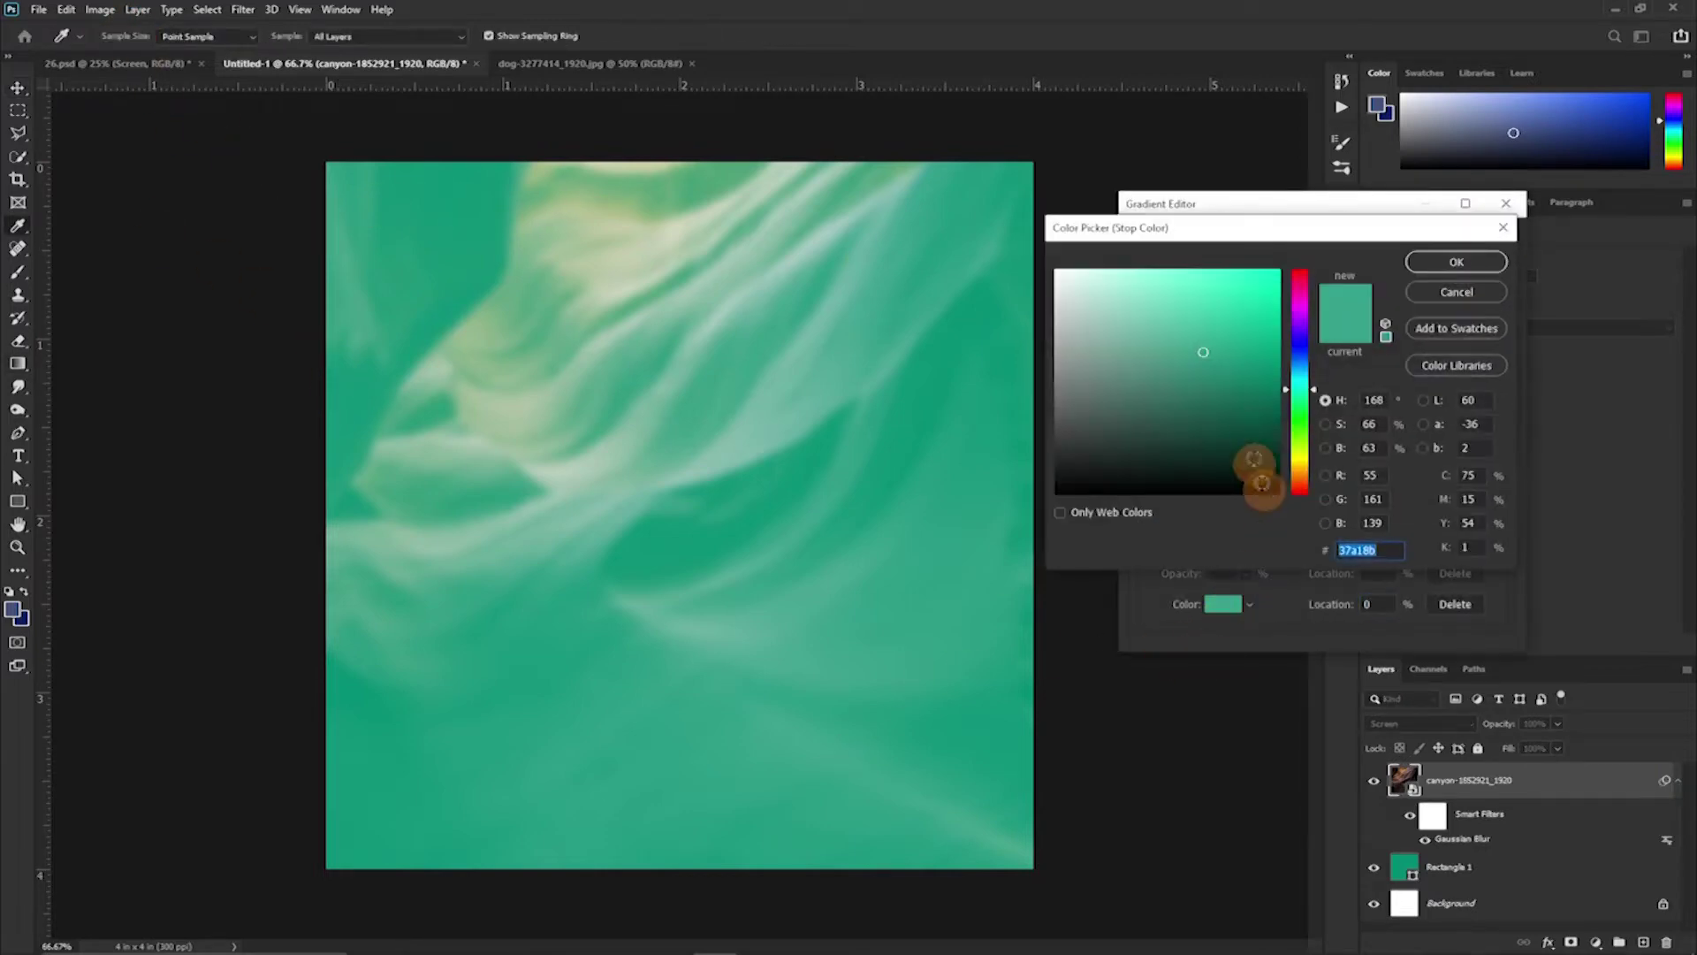
key(Return)
key(Return)
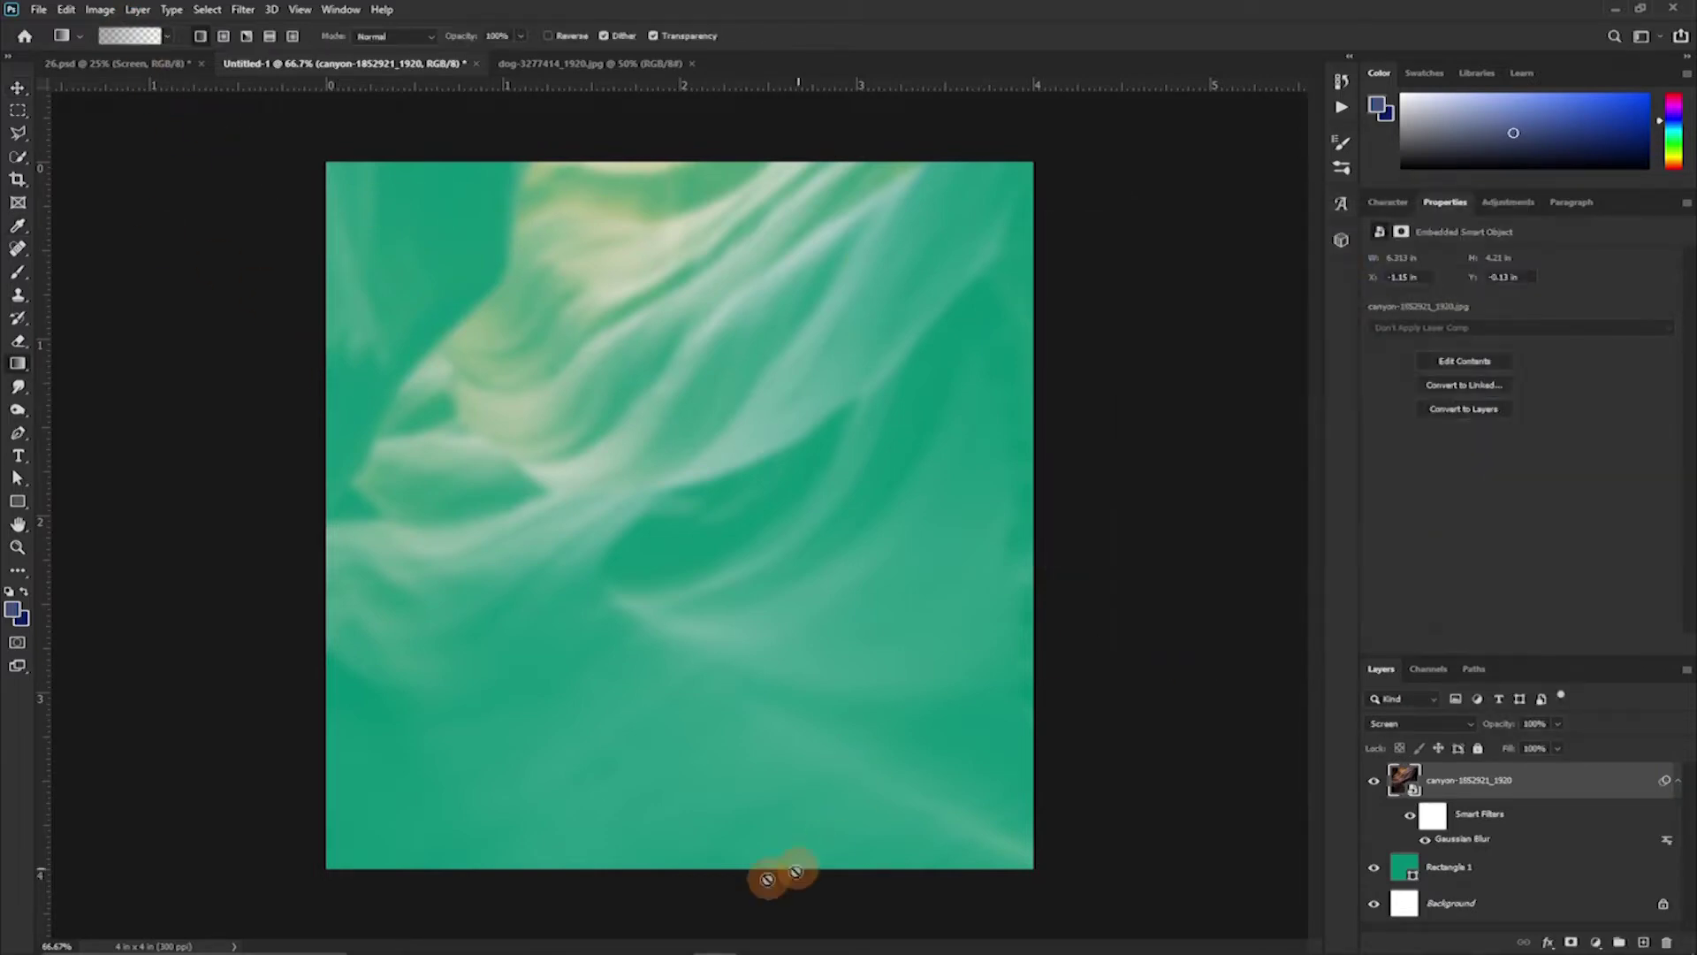
key(ctrl+shift+alt+n)
drag(692, 669, 683, 815)
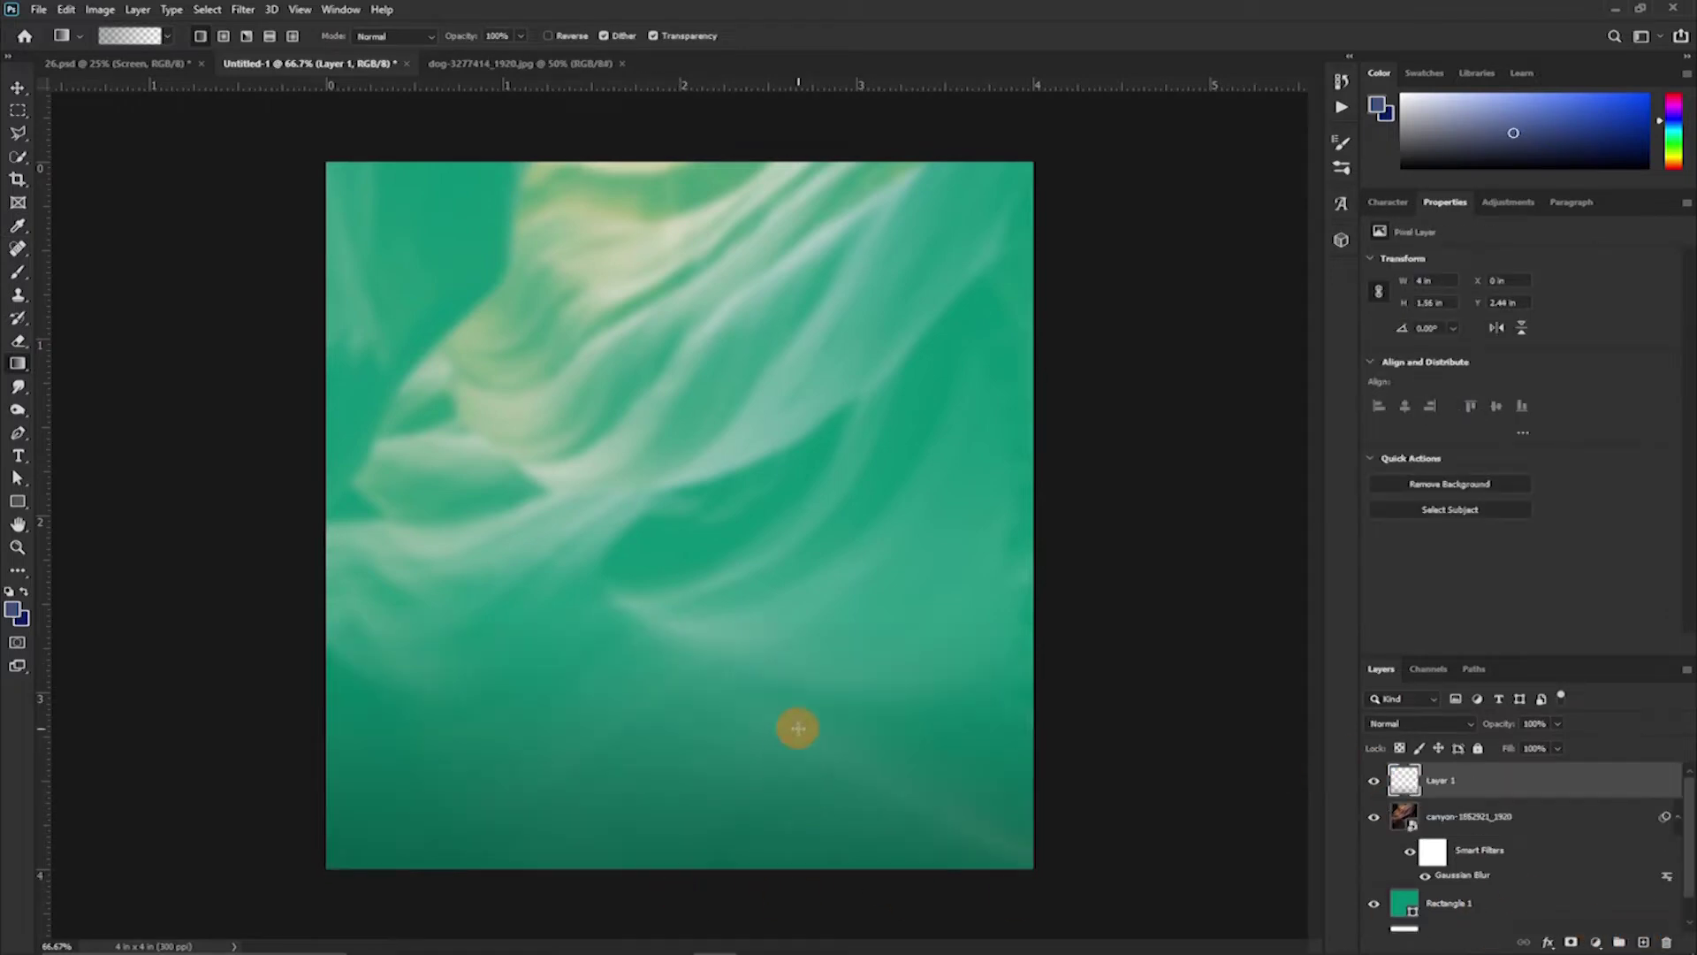
drag(677, 596, 677, 498)
click(877, 36)
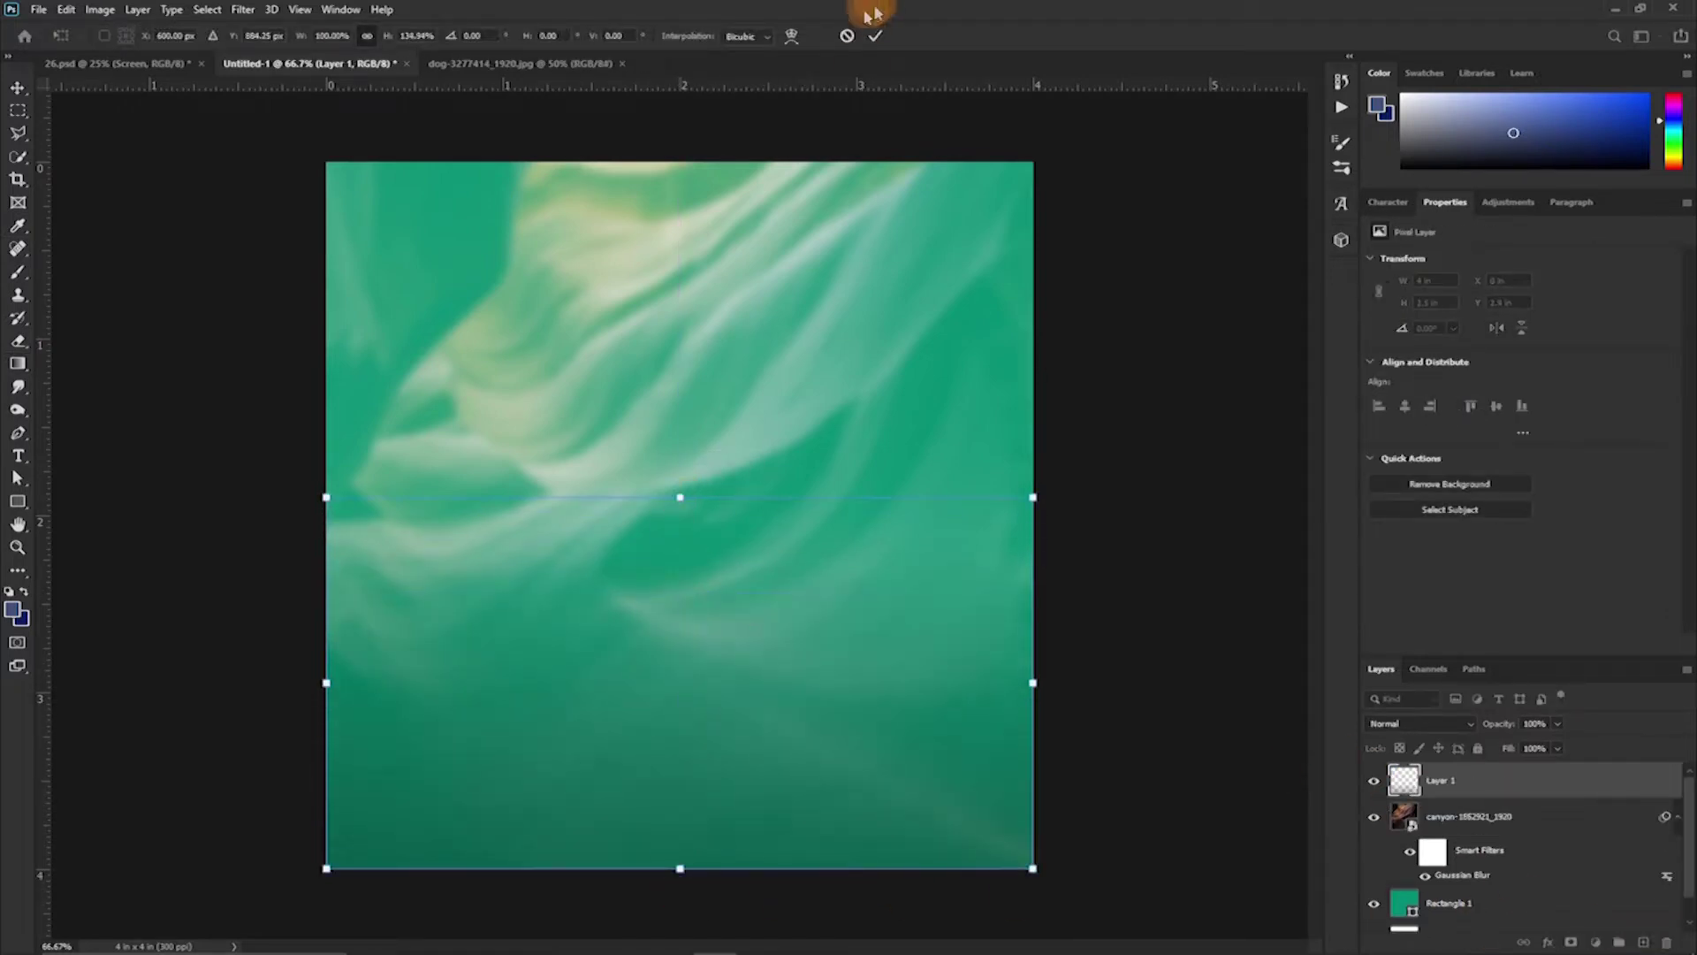
Raise the canyon photo's Gaussian Blur radius to 19.4
double_click(1457, 878)
drag(1318, 422, 1335, 429)
key(Return)
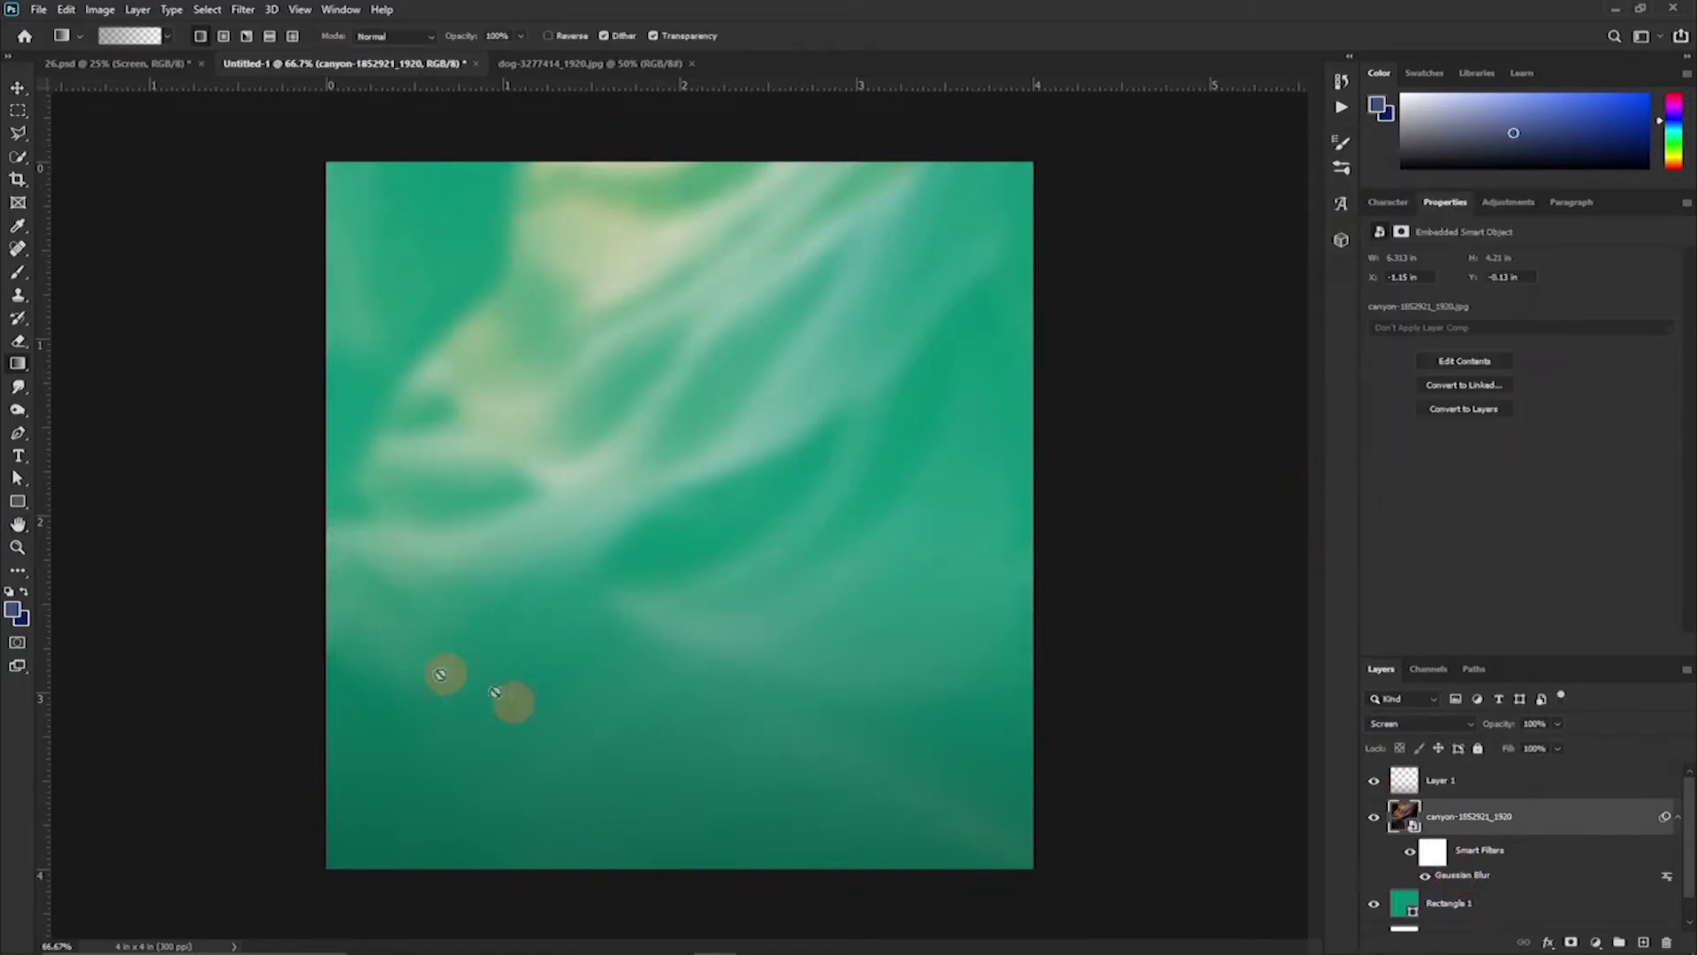
click(76, 65)
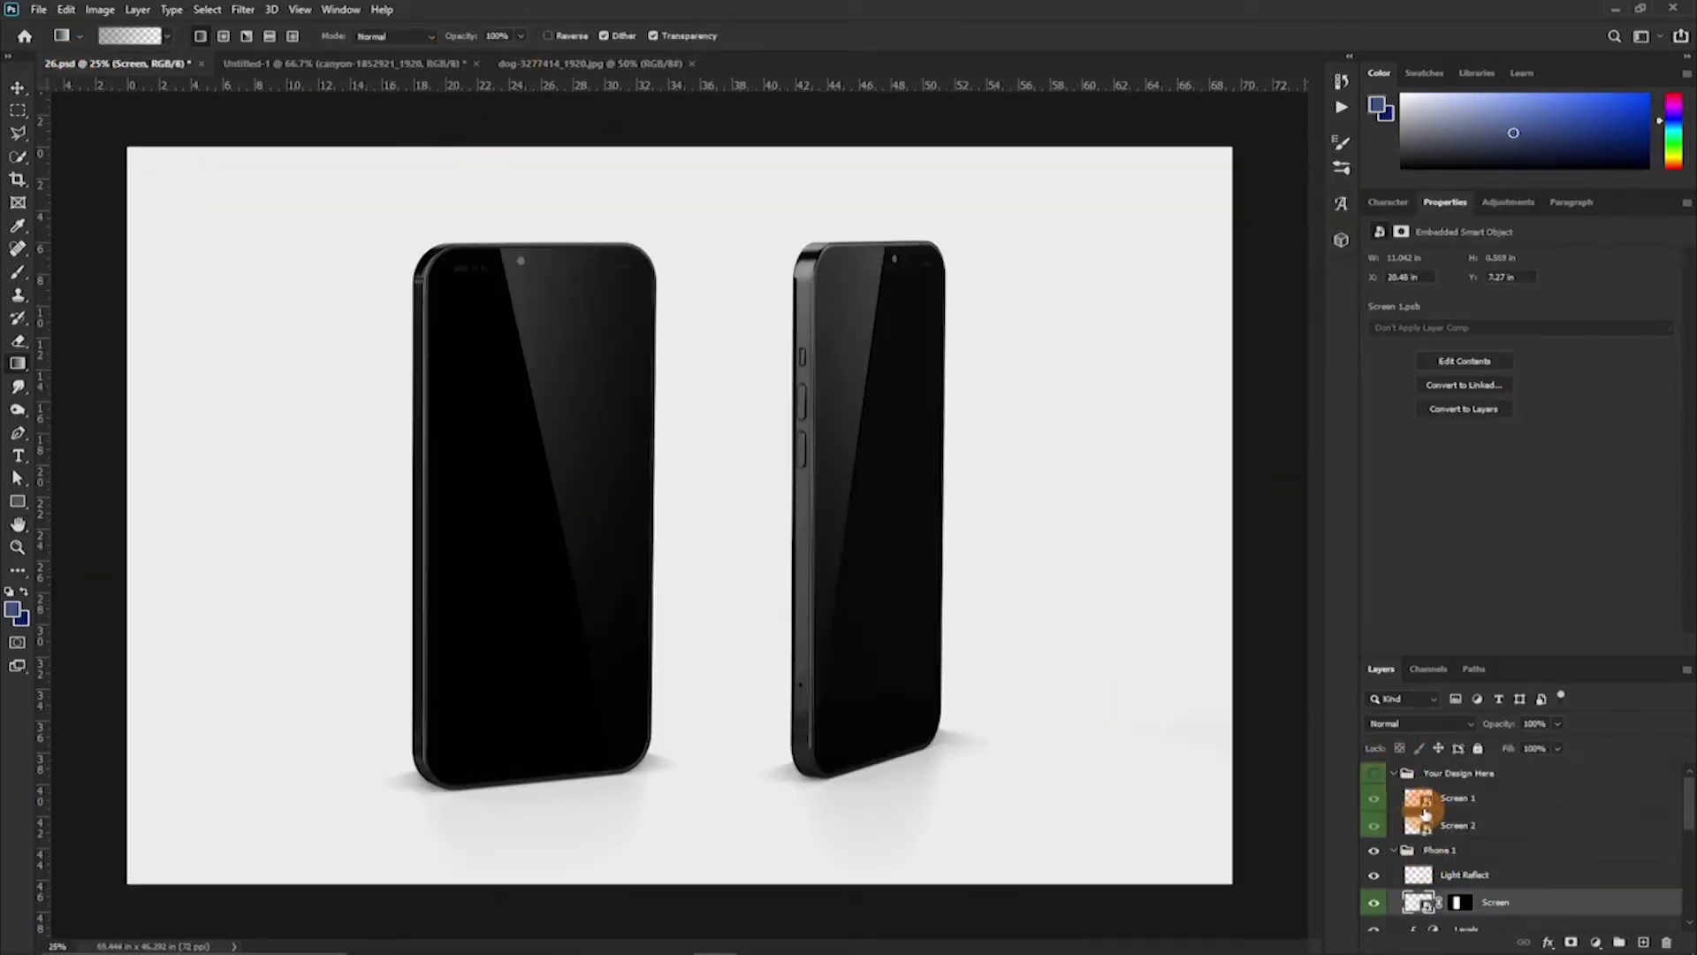
Move the Phone 1 group from 26.psd into Untitled-1, shrunk and slightly tilted
click(1395, 850)
key(v)
drag(561, 804, 683, 601)
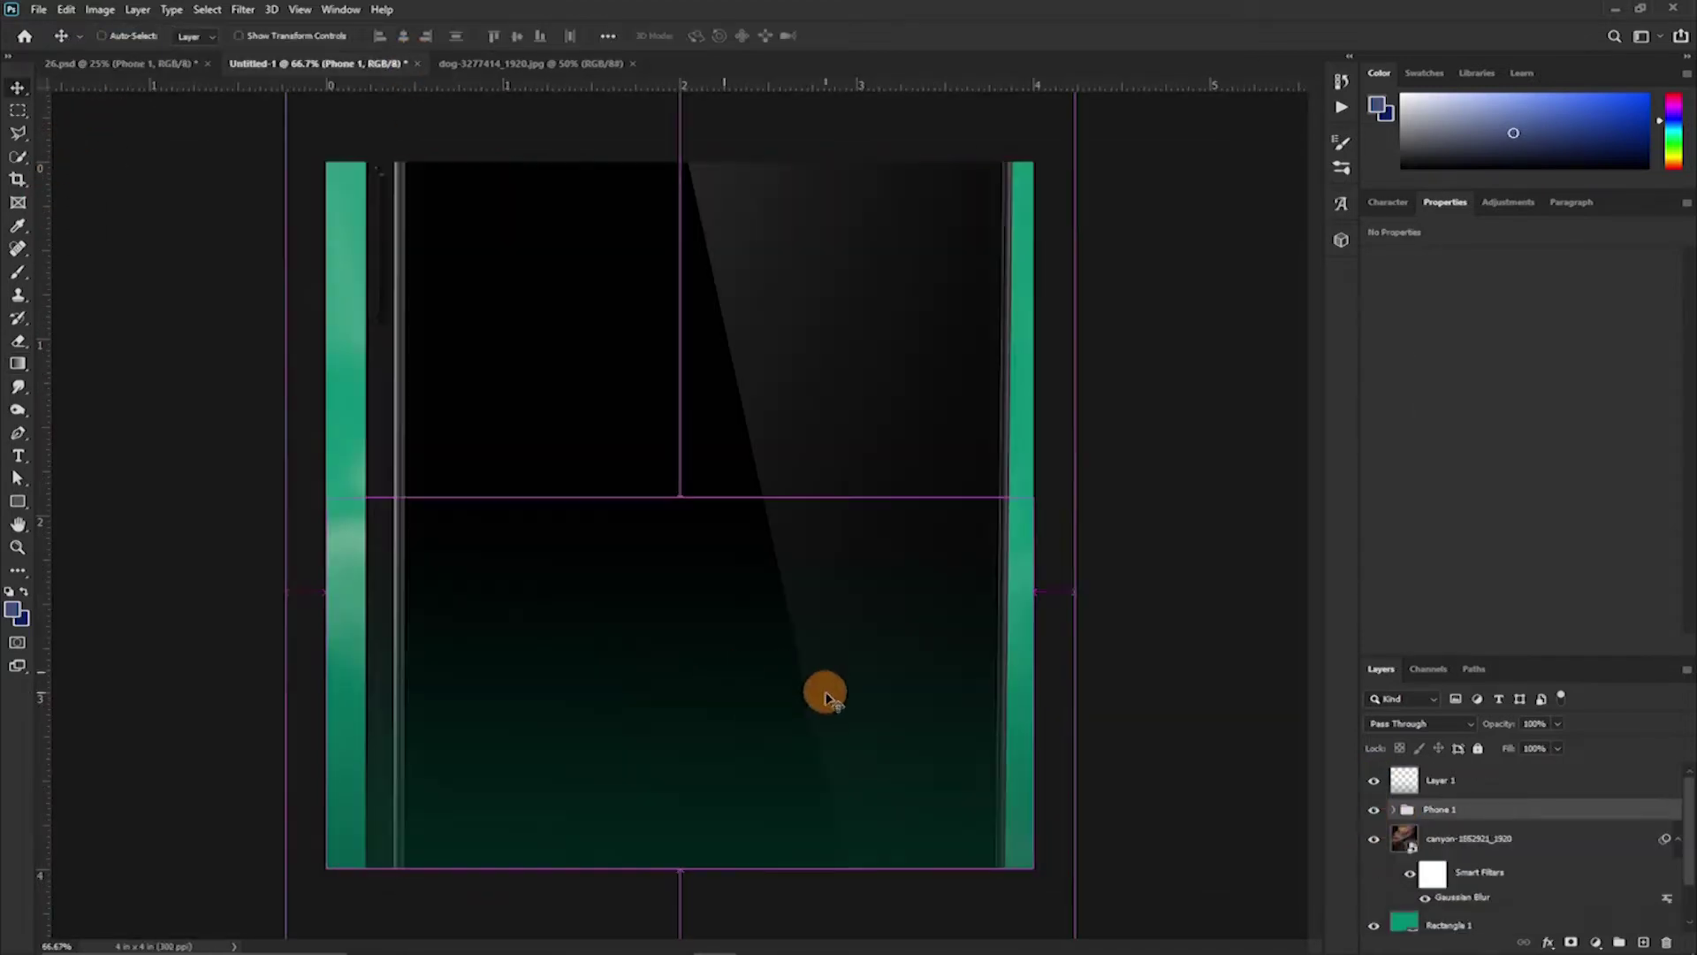
key(ctrl+t)
mouse_move(1065, 583)
mouse_down()
mouse_move(675, 530)
mouse_move(701, 560)
mouse_move(776, 549)
mouse_move(643, 575)
mouse_up()
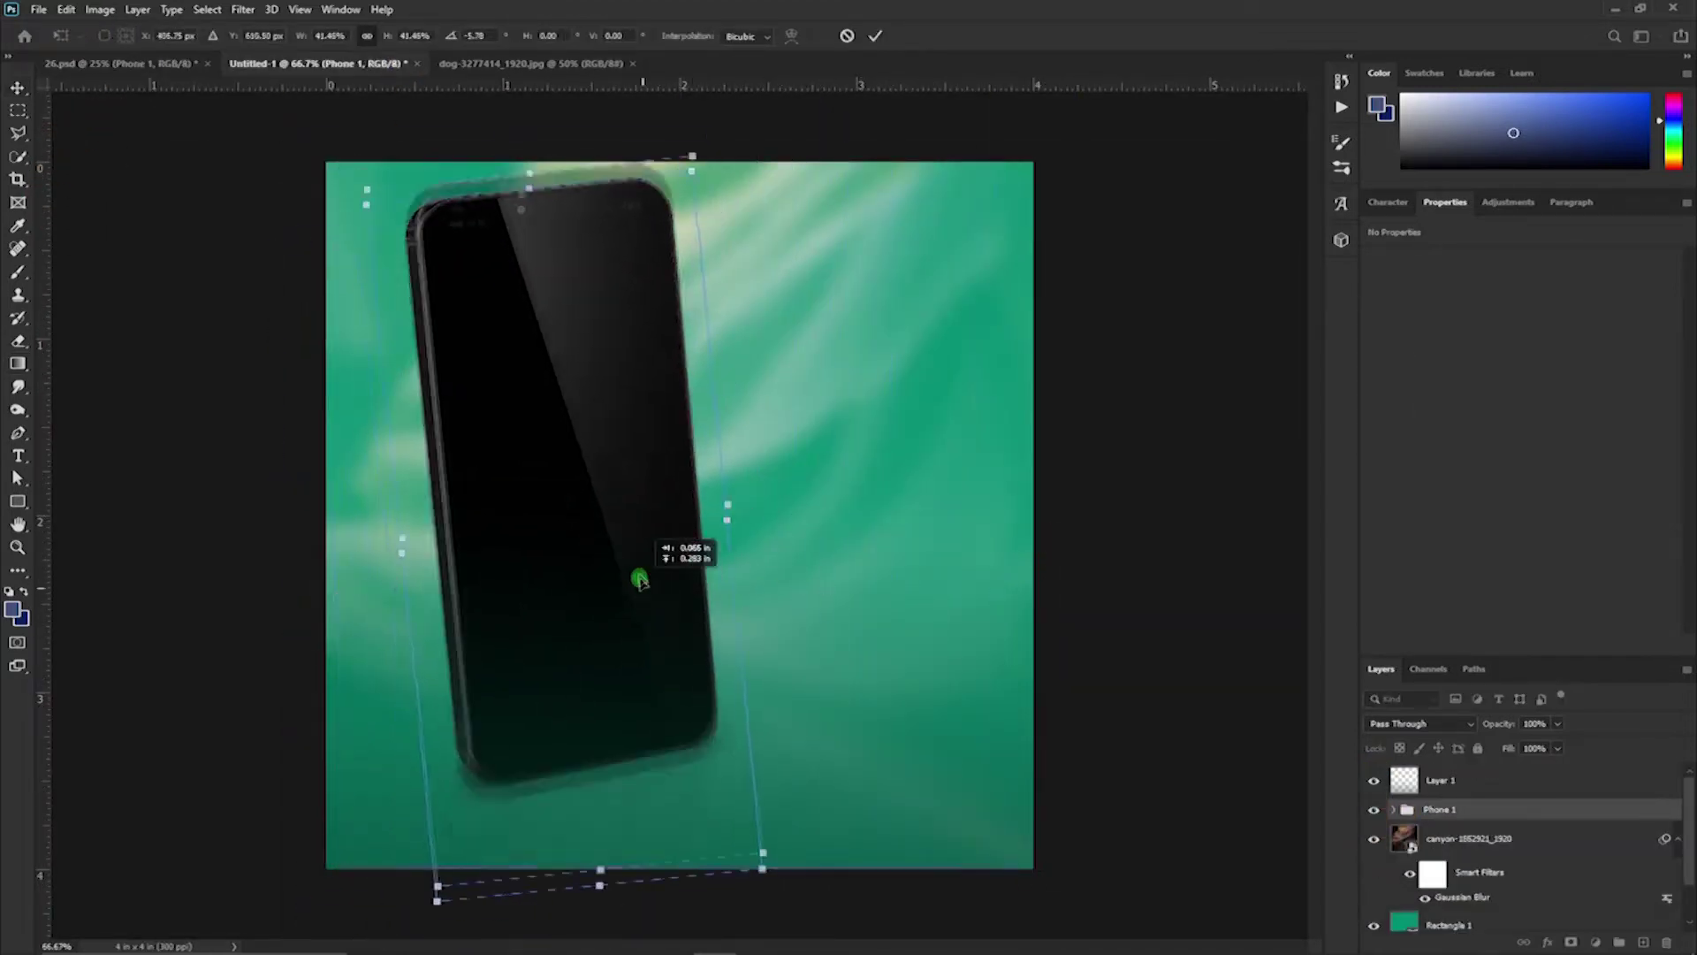
drag(529, 172, 528, 300)
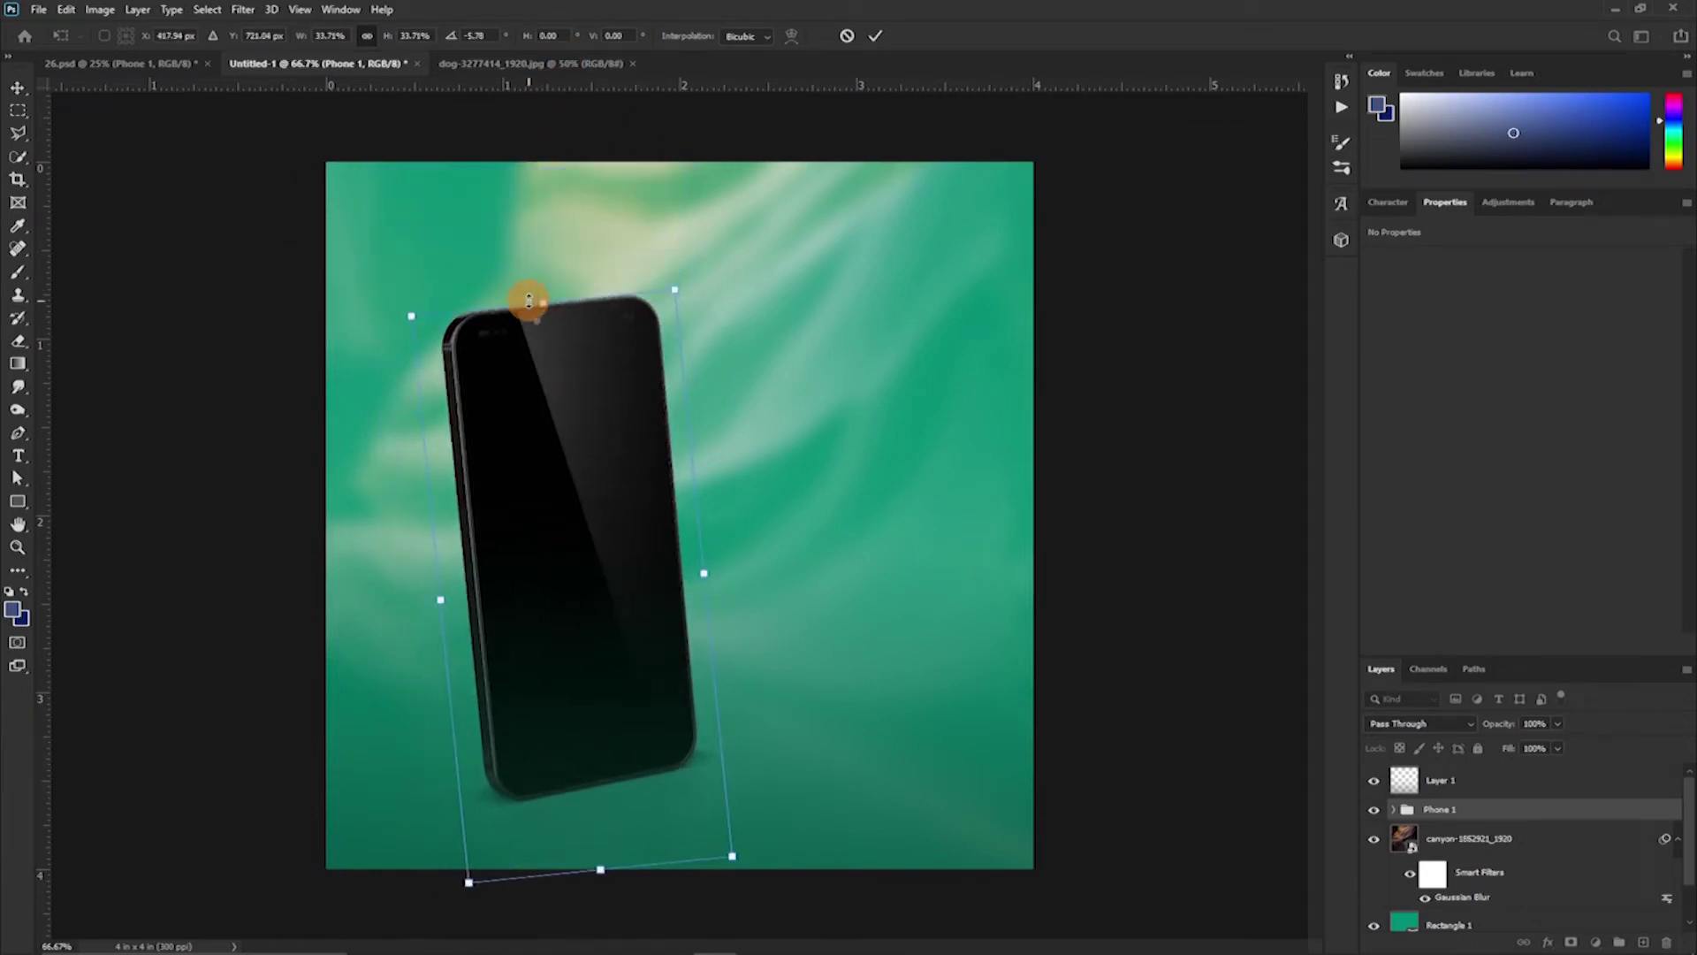
drag(610, 613, 597, 543)
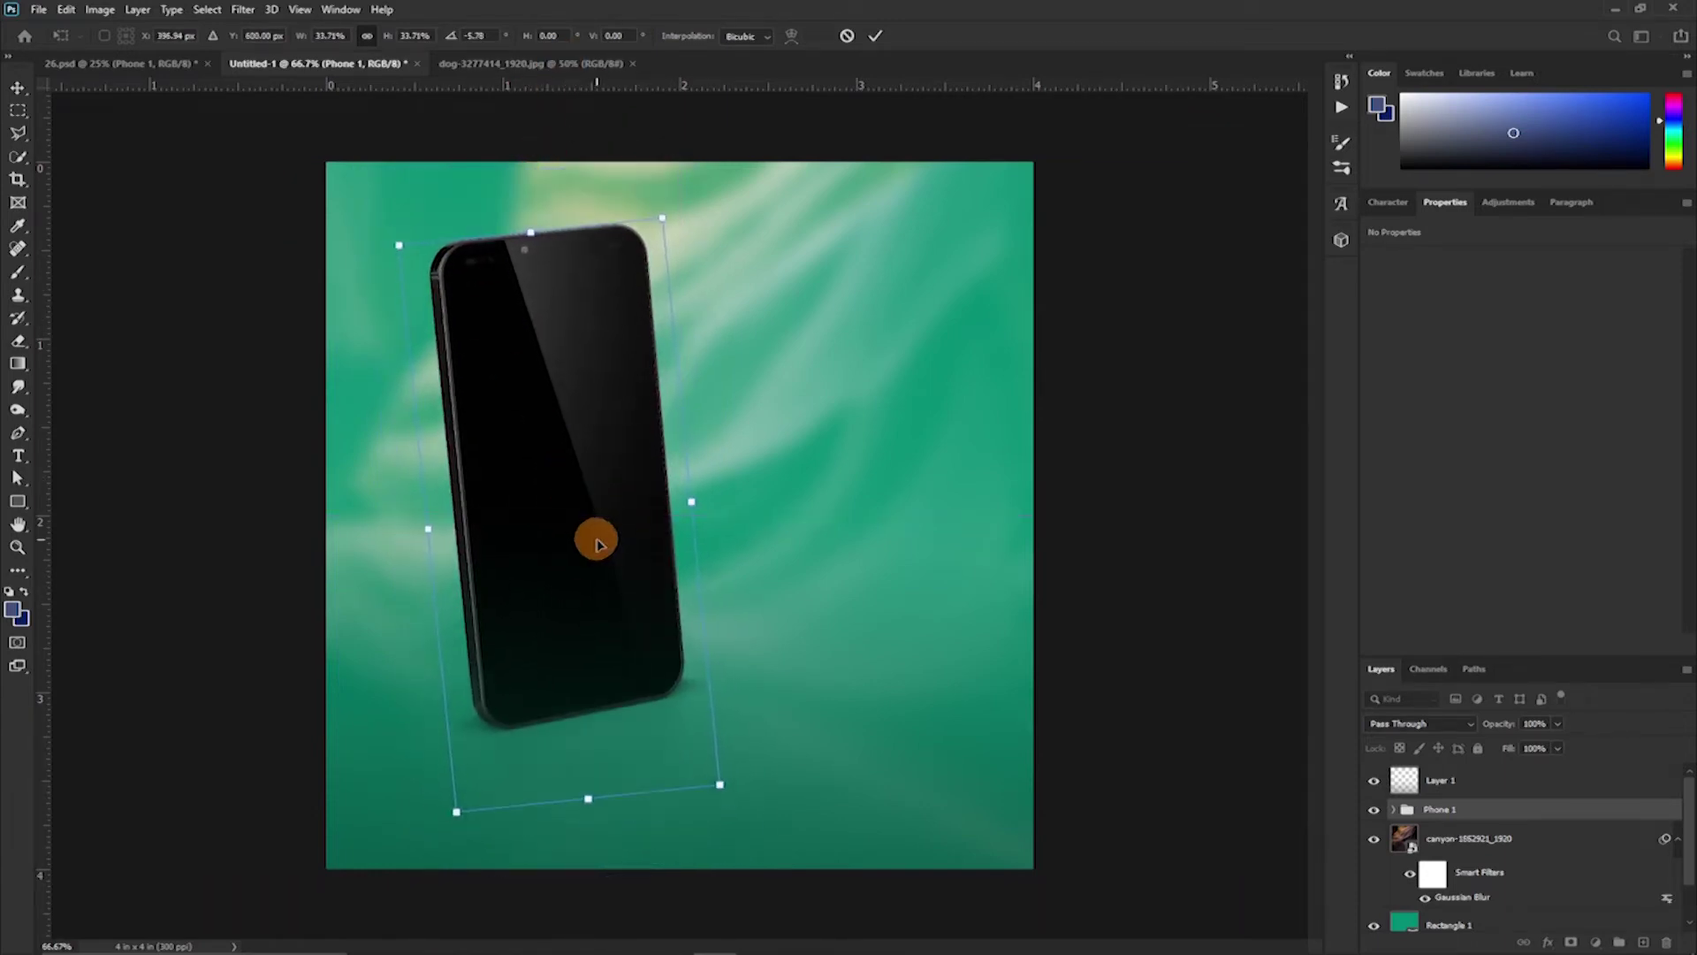
click(1457, 813)
Nudge the phone into place left of centre and enlarge it slightly
drag(548, 608, 557, 616)
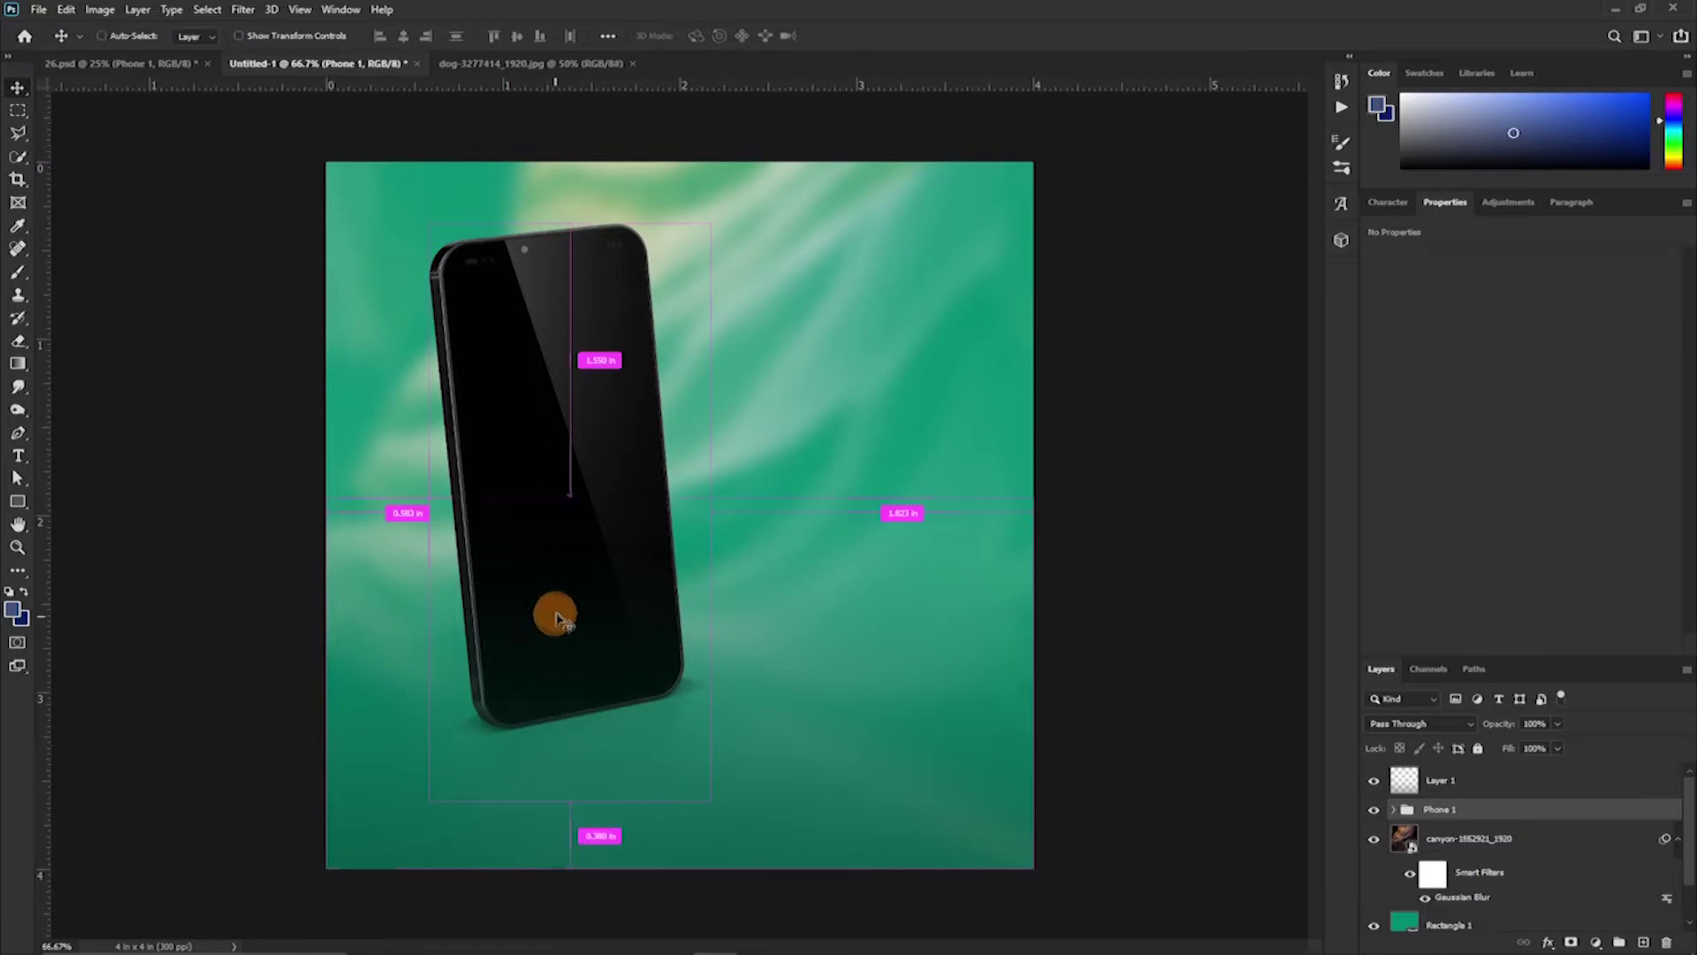
key(ctrl+t)
mouse_move(576, 212)
mouse_down()
mouse_move(569, 474)
mouse_move(663, 292)
mouse_move(726, 234)
mouse_up()
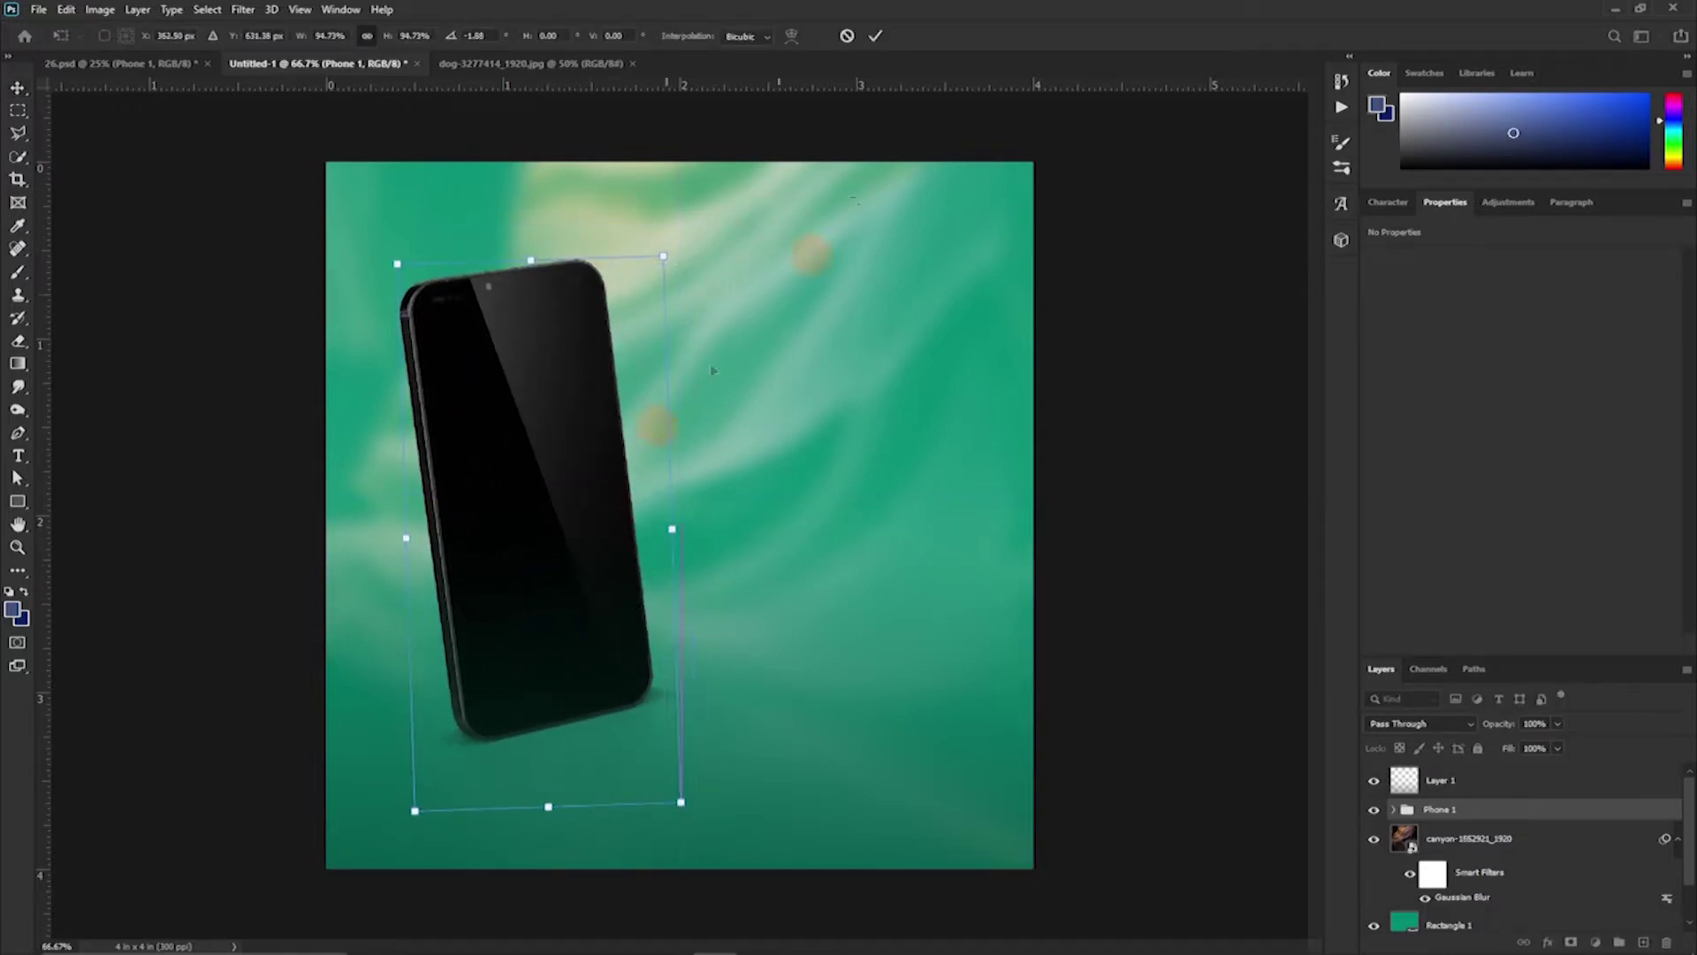
click(875, 36)
click(506, 378)
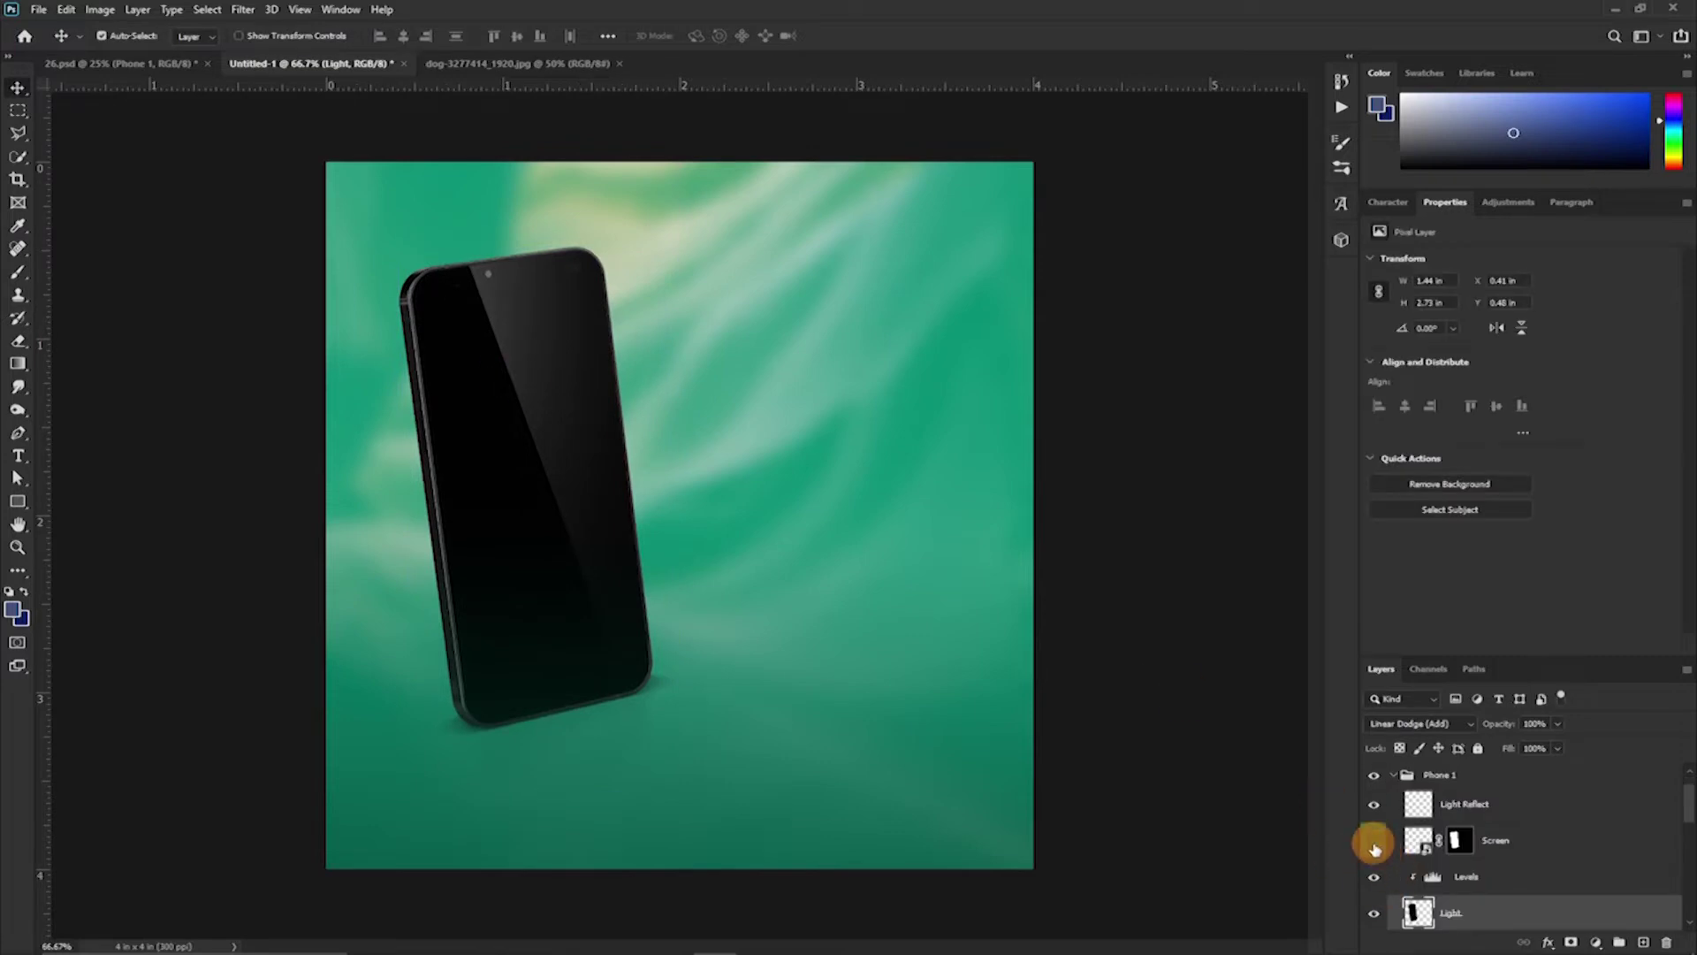
Colour-label the Phone 1 group red and move the phone slightly right and down
click(1375, 814)
click(1376, 814)
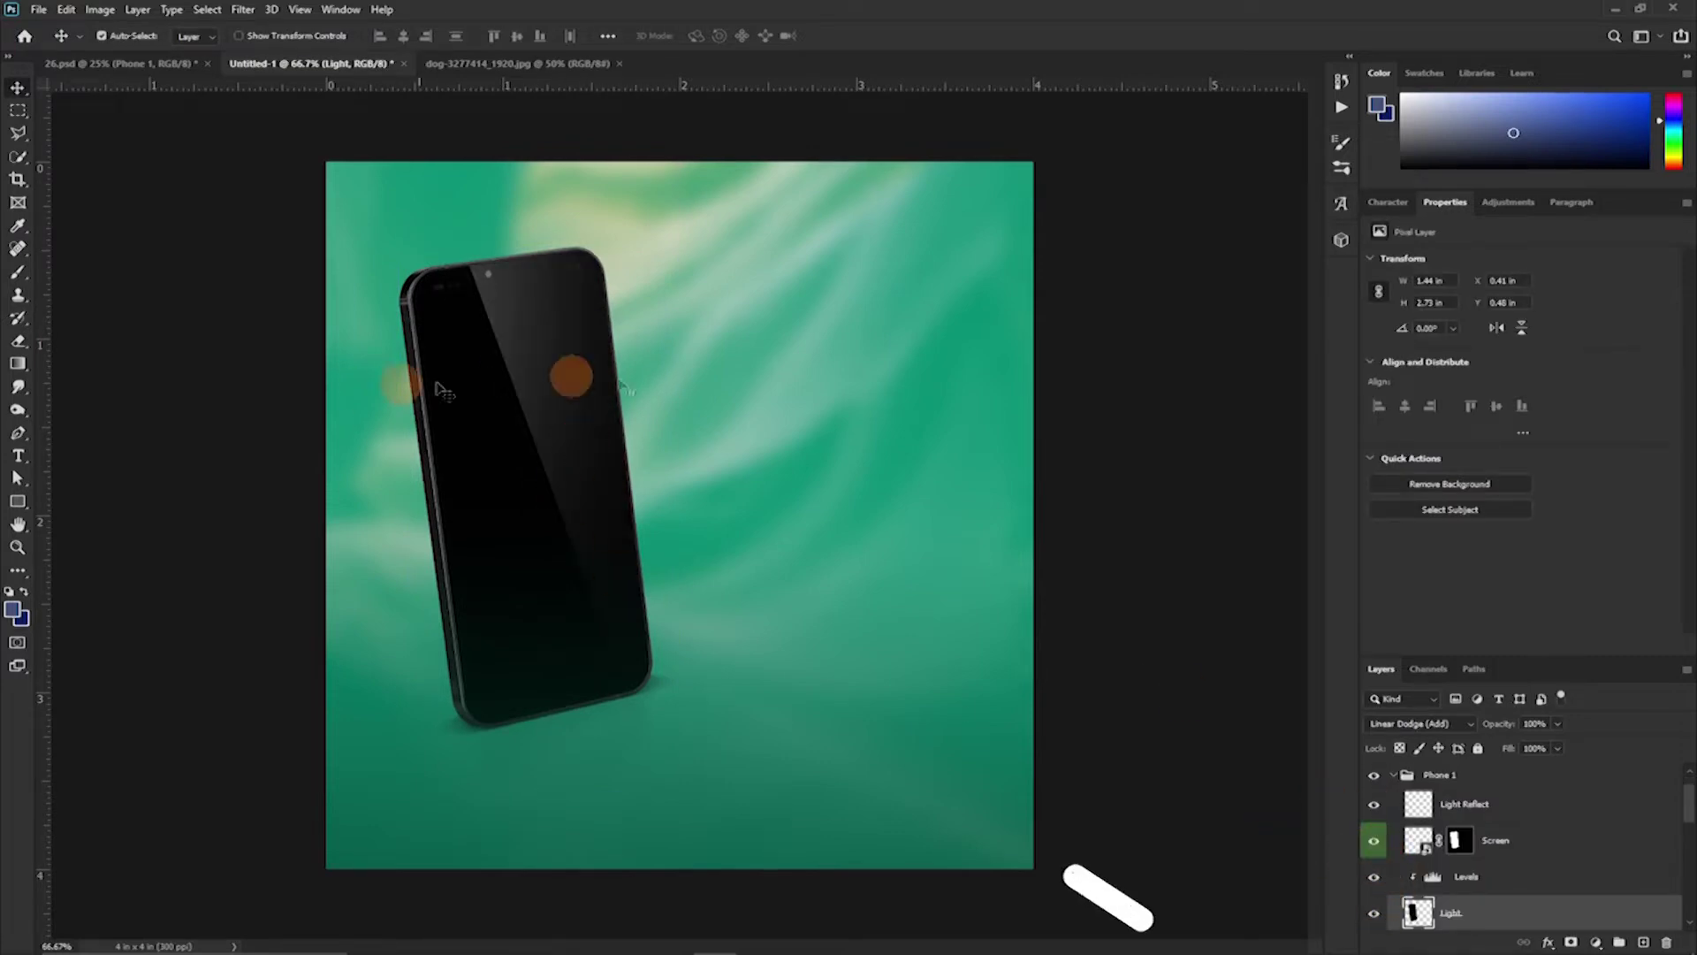
click(1394, 774)
right_click(1373, 774)
click(1415, 862)
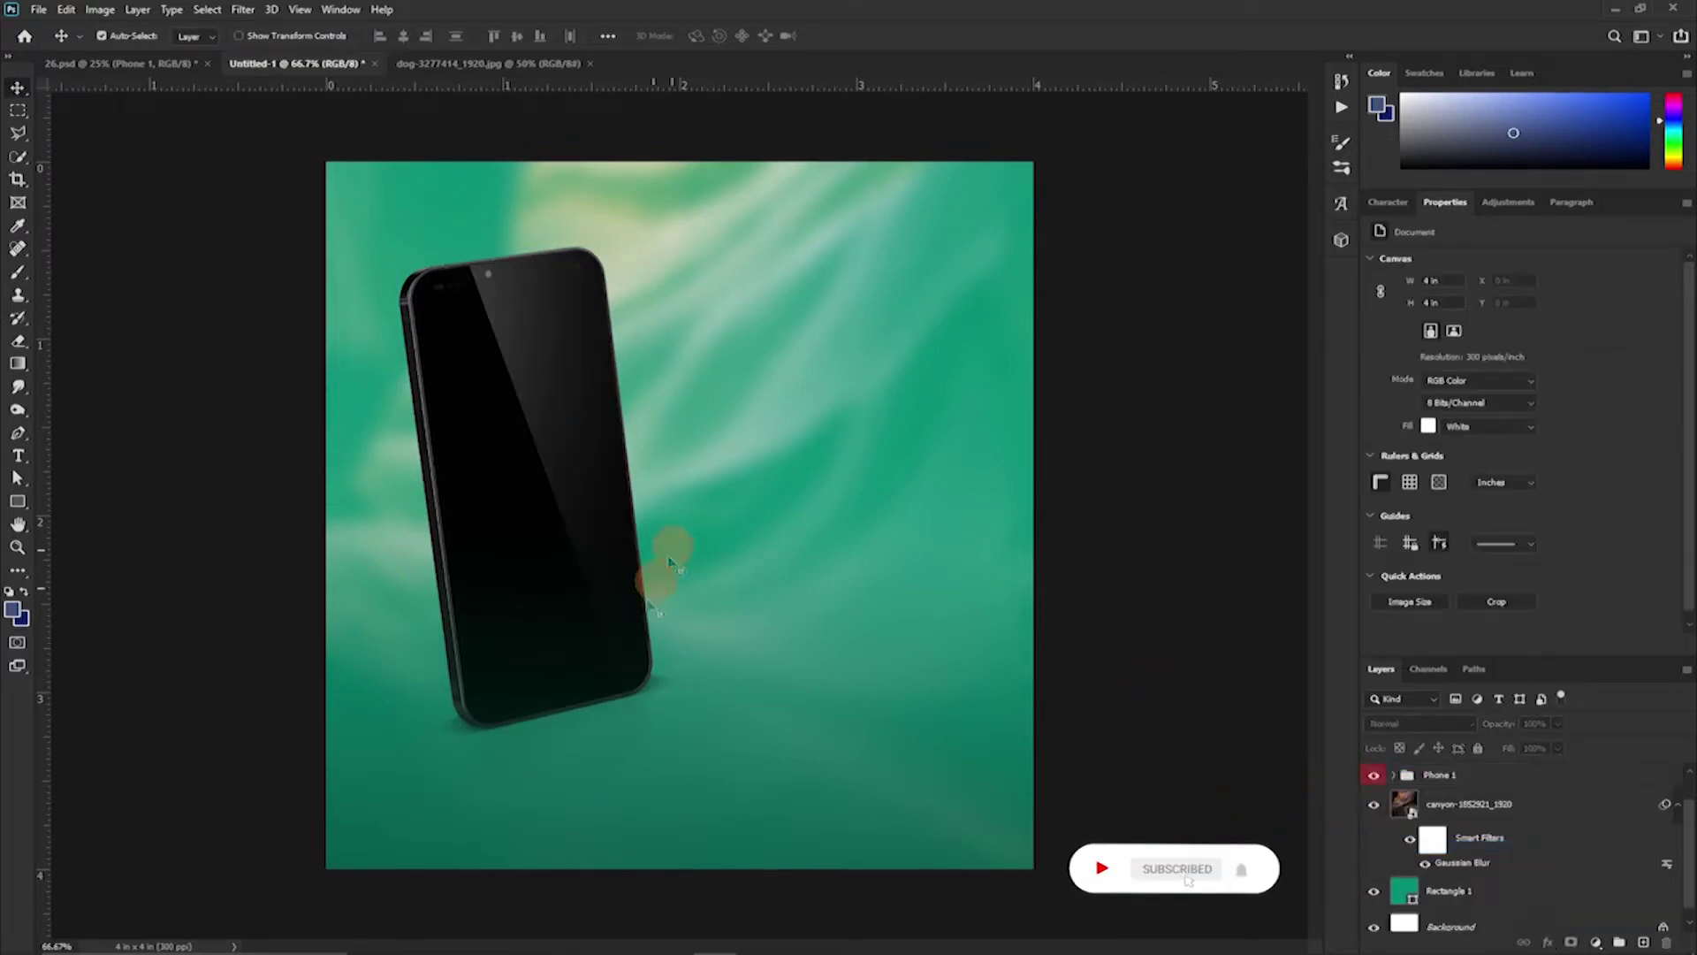
click(1464, 782)
drag(576, 625, 615, 634)
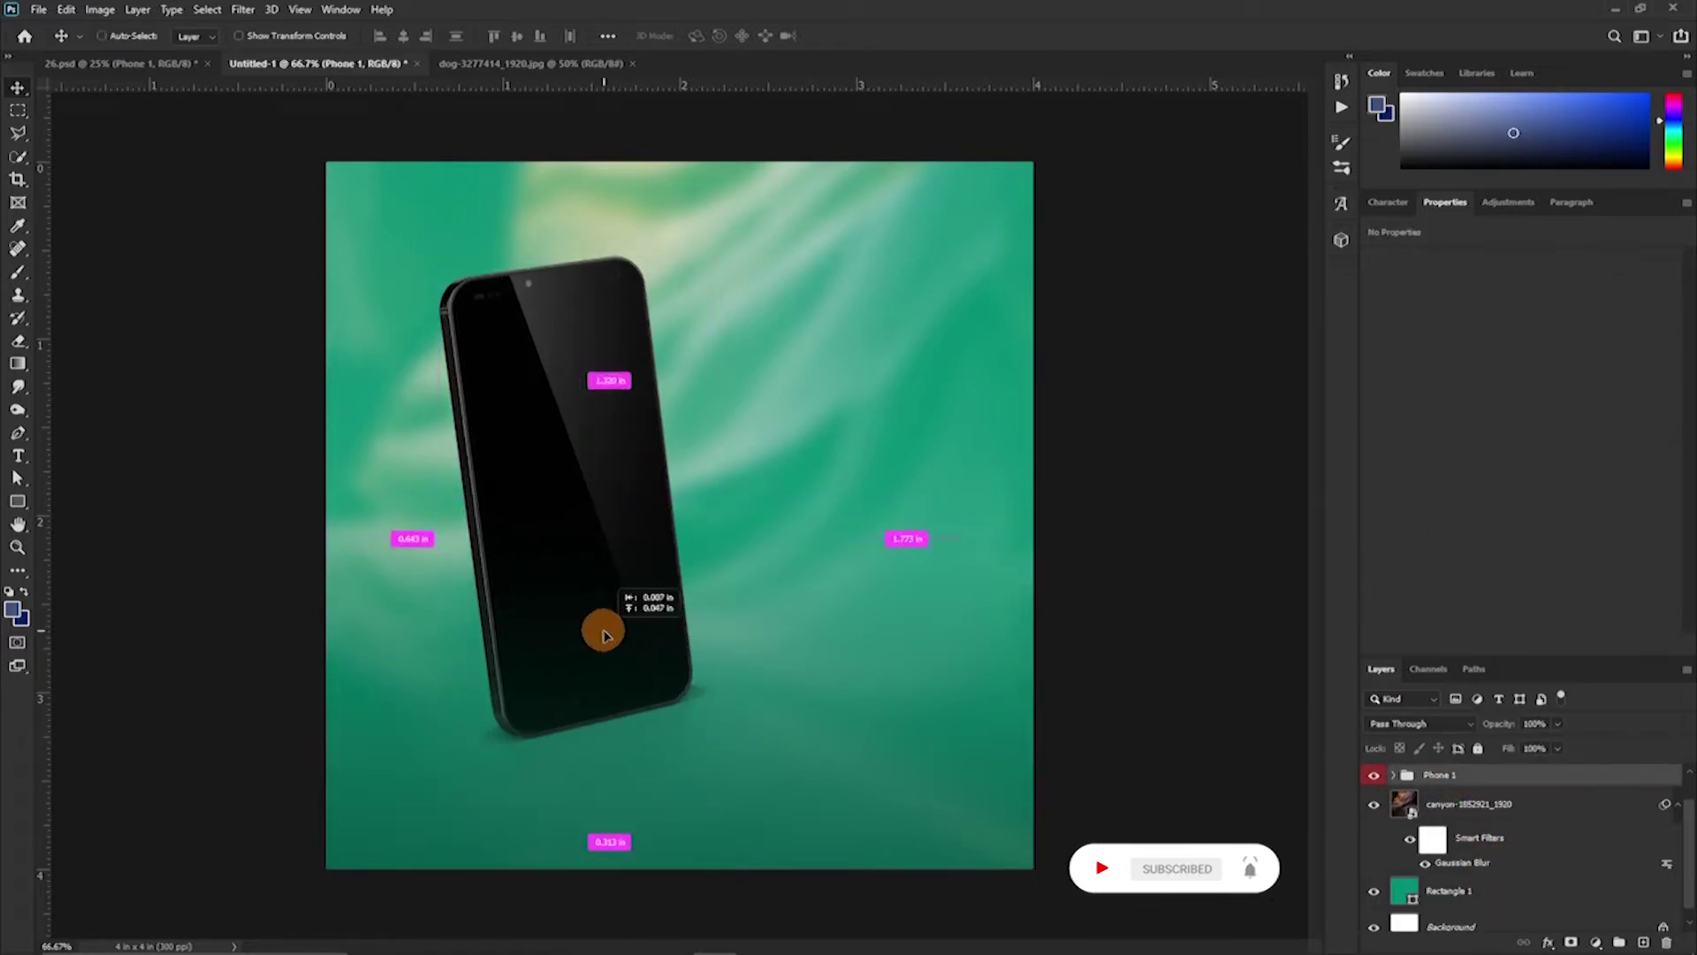
Show the gold phone body and open the Screen smart object for editing
click(1397, 775)
scroll(1512, 884, down, 2)
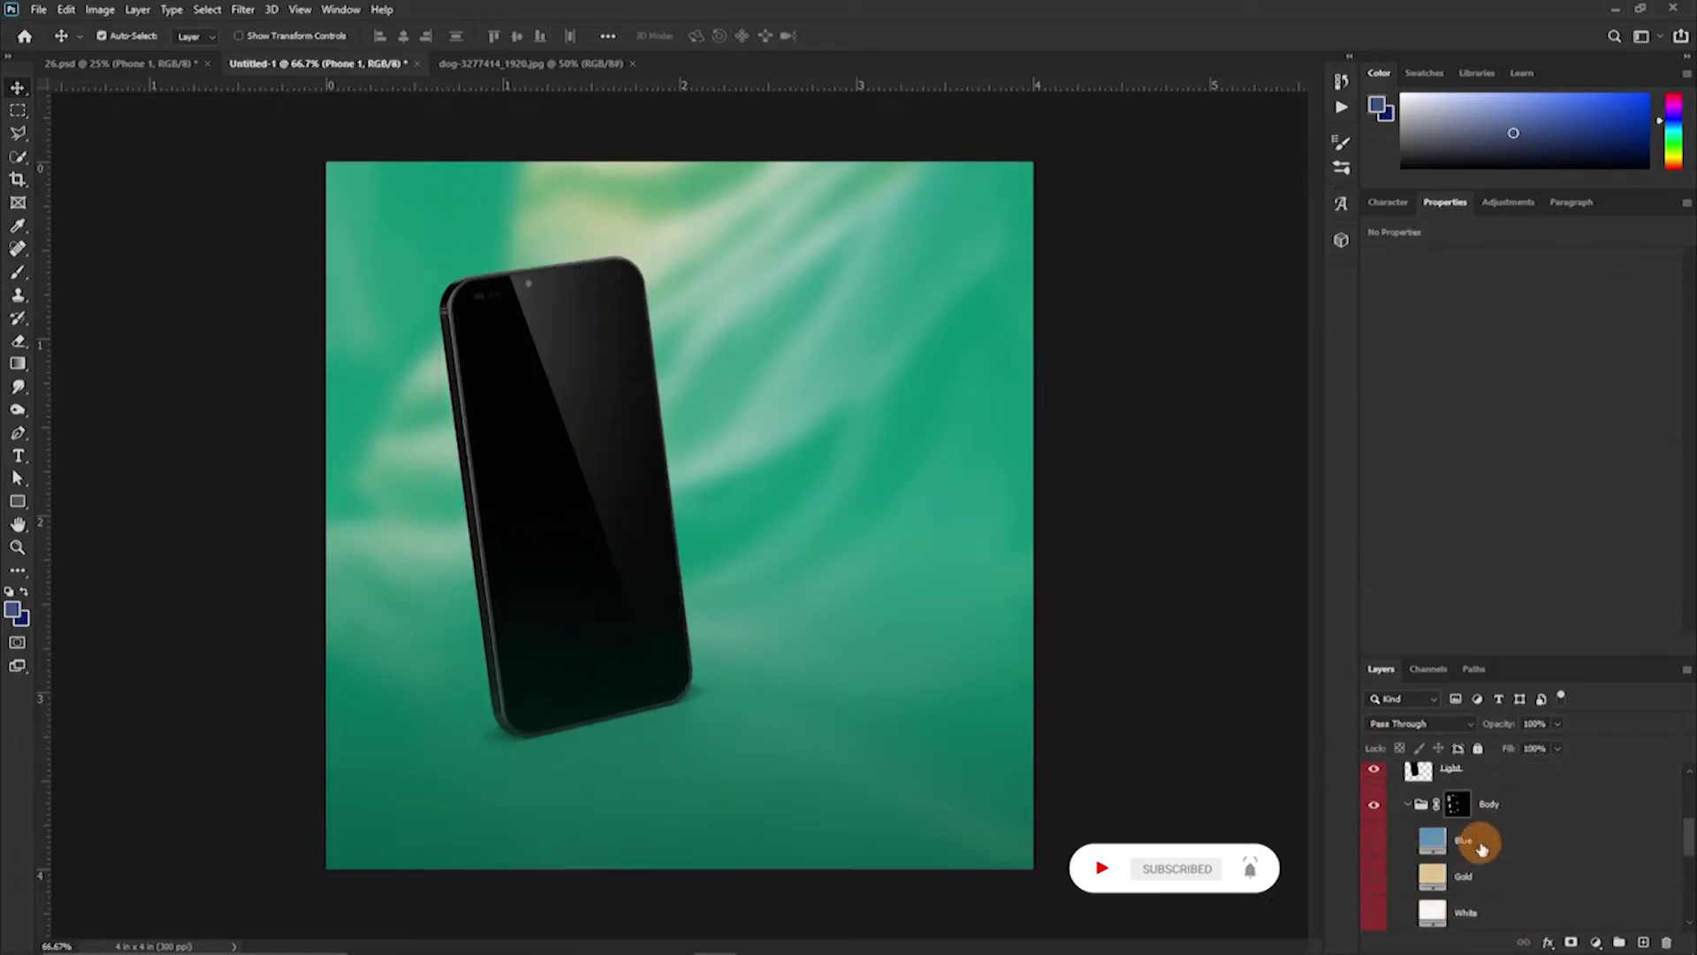
click(1391, 870)
click(1373, 879)
scroll(1426, 851, up, 2)
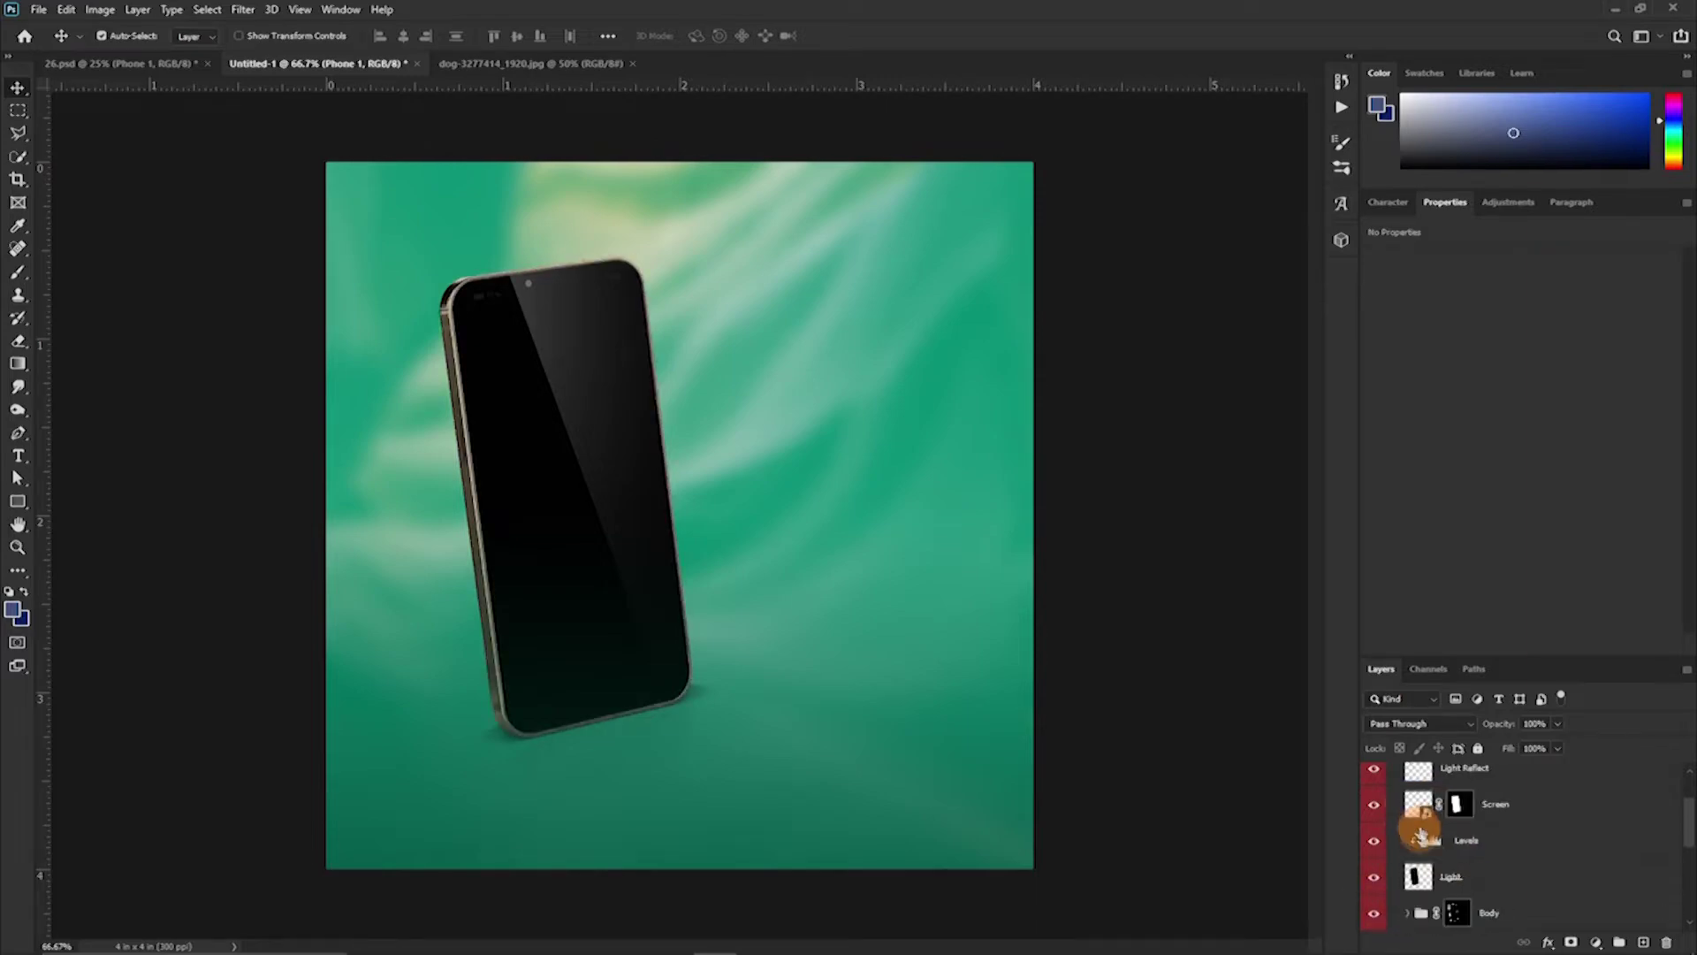
scroll(1426, 850, up, 2)
double_click(1425, 851)
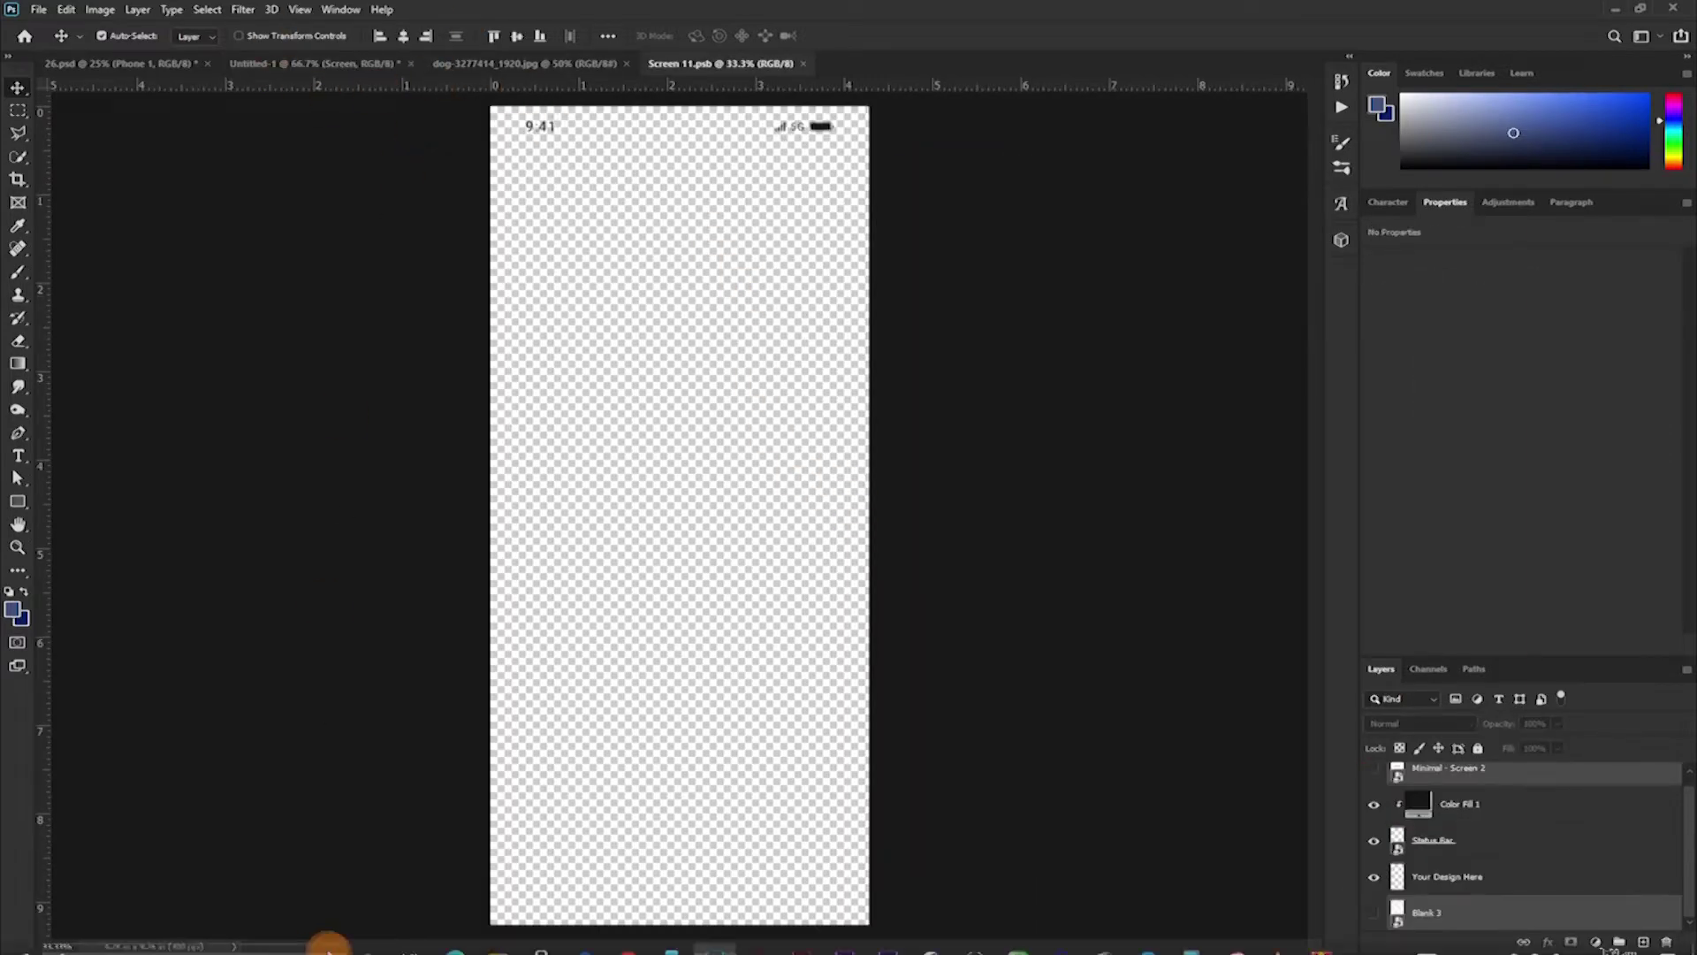
Place the mountain lake photo into the screen, scaled to cover it
click(297, 849)
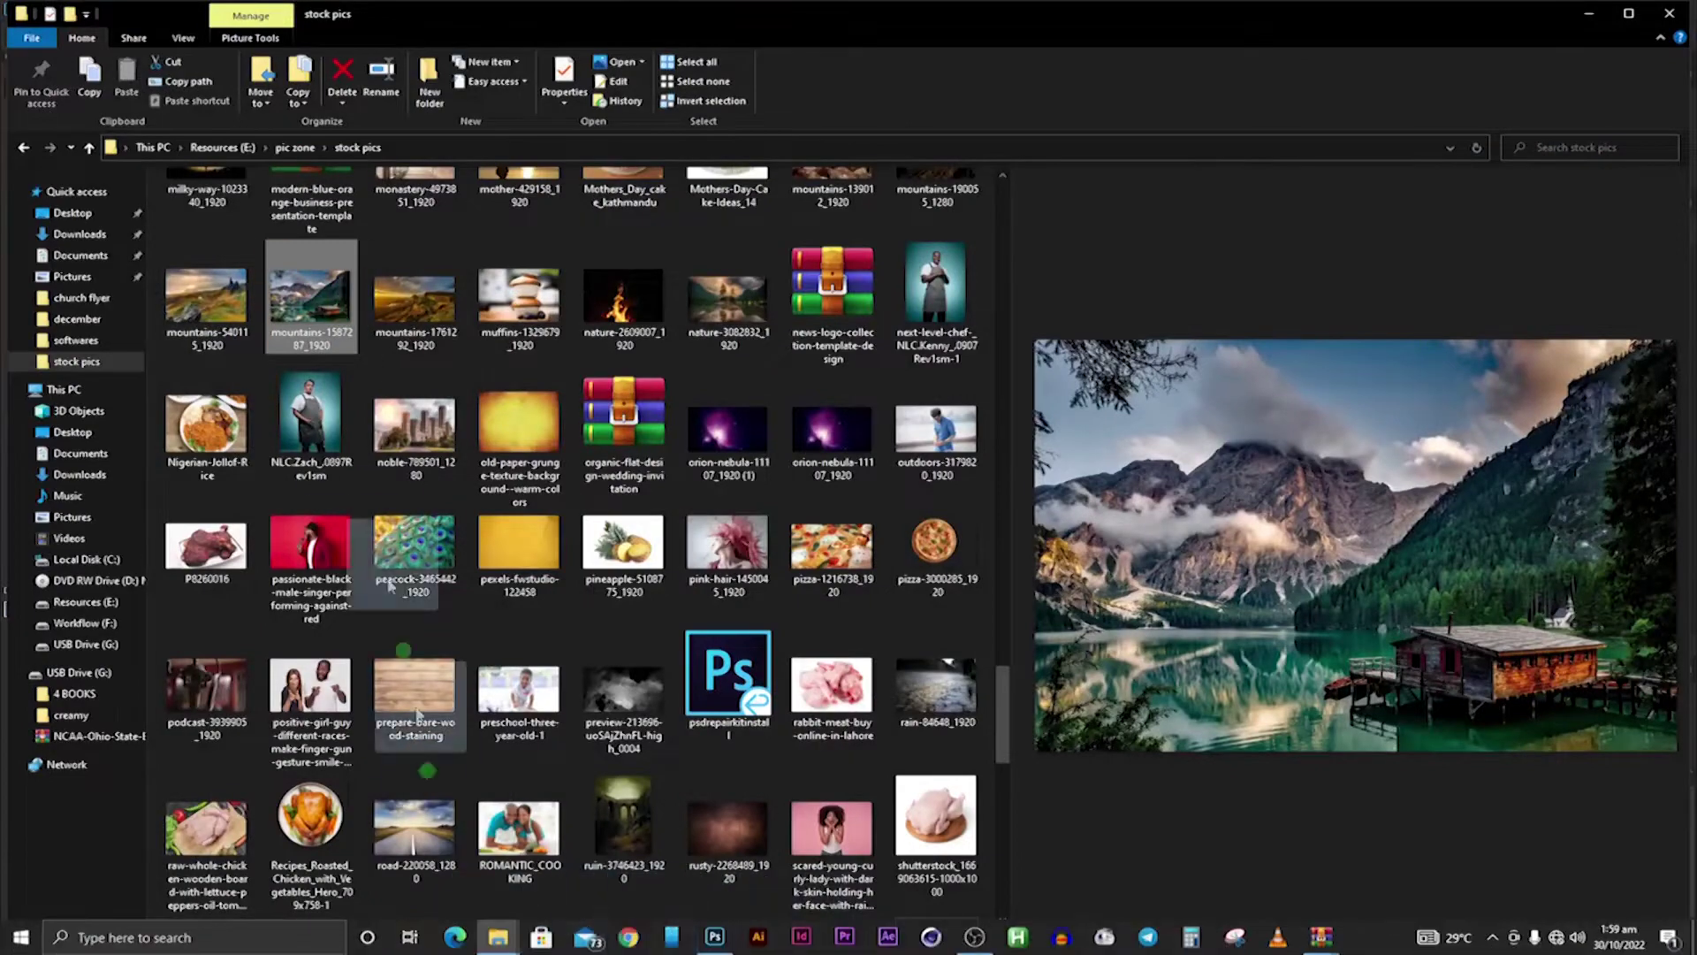
mouse_move(390, 585)
mouse_down()
mouse_move(679, 281)
mouse_move(686, 83)
mouse_up()
click(846, 36)
drag(1463, 770, 1490, 856)
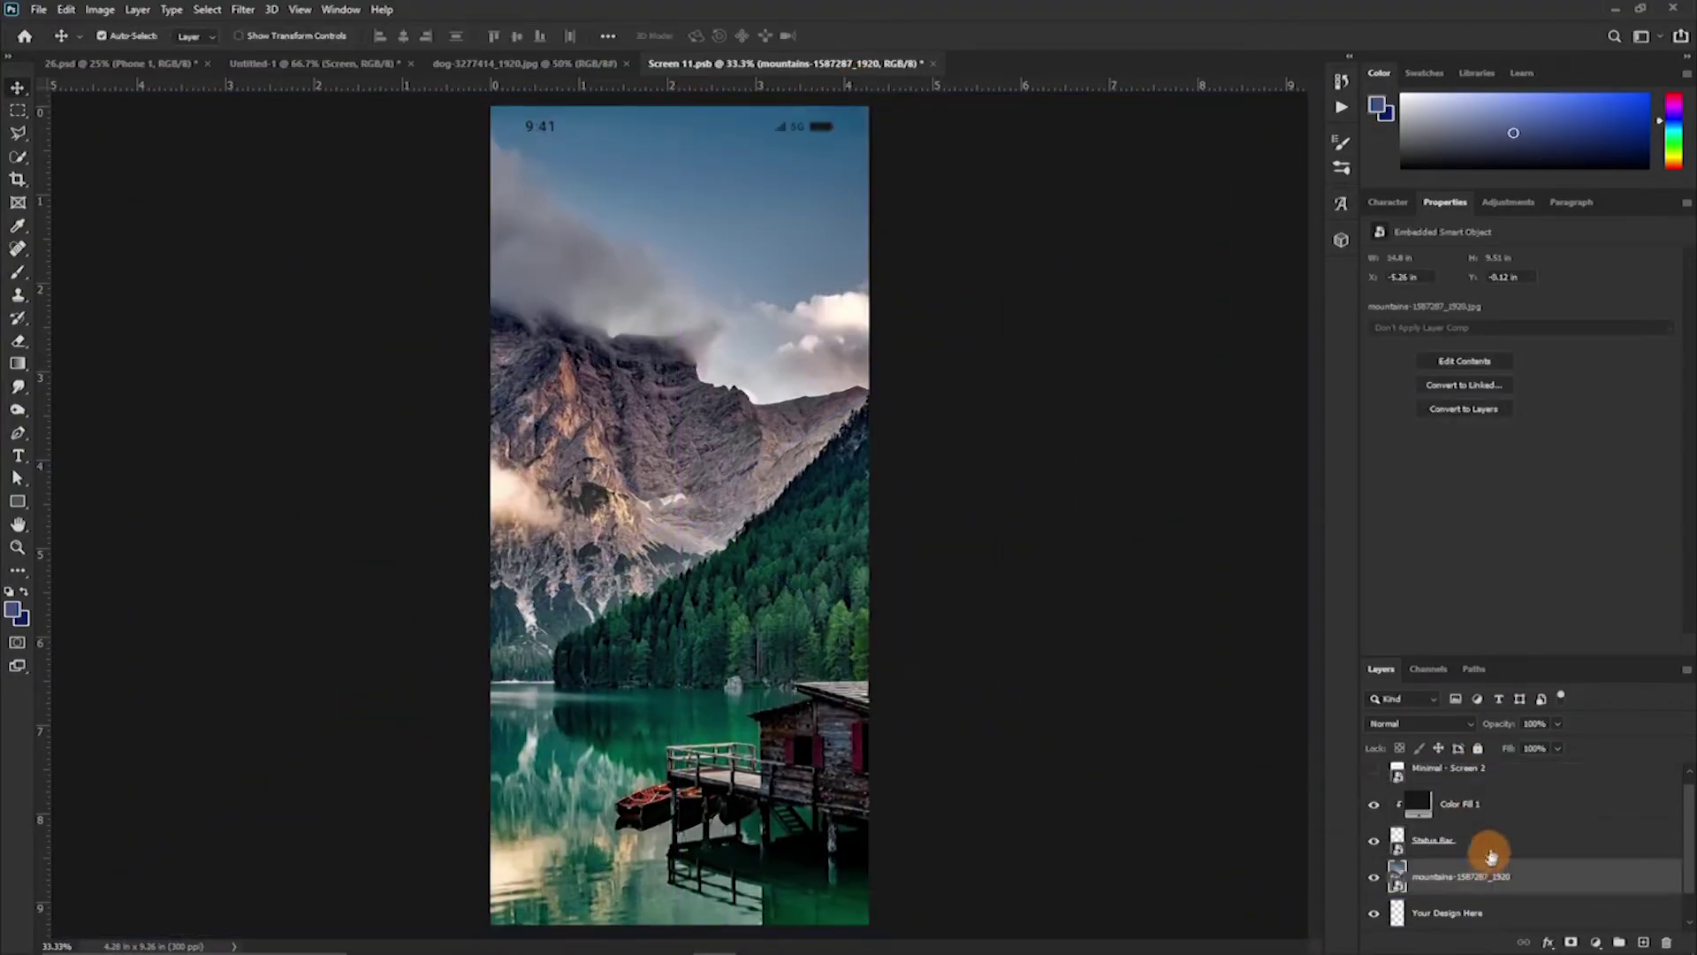
Flip the Status Bar layer horizontally
click(1490, 849)
mouse_move(65, 9)
click(101, 11)
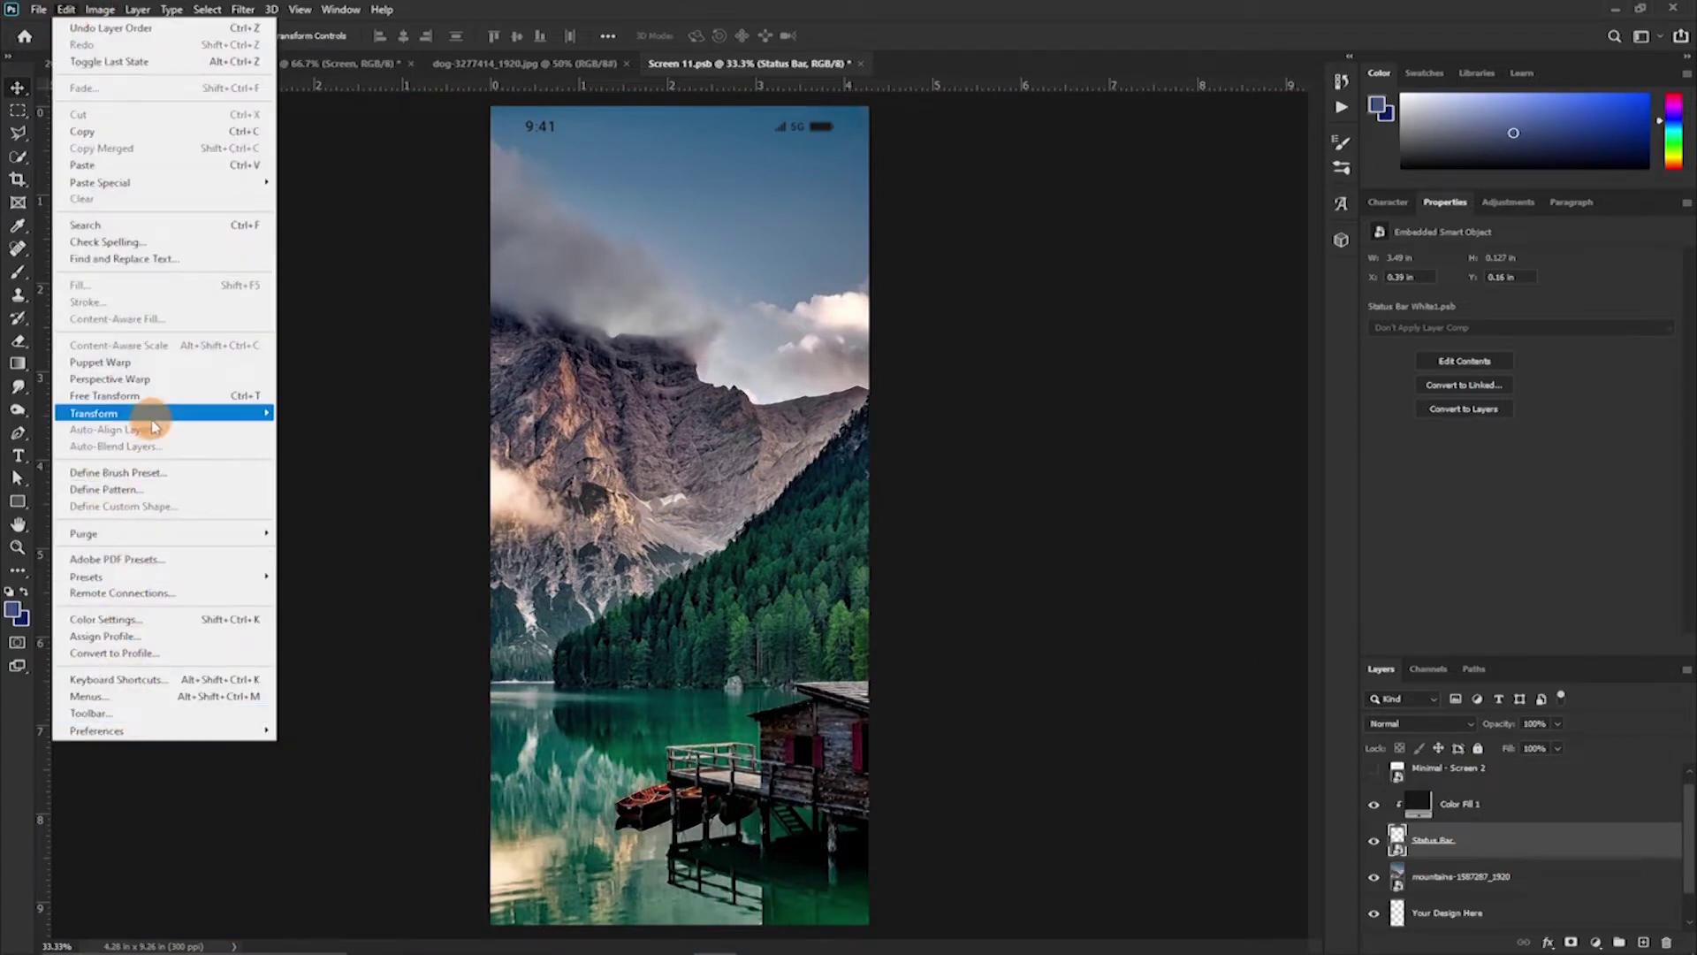
click(347, 687)
Soften the mountain photo with a Gaussian Blur and adjust its midtones with Levels
click(1463, 876)
click(242, 10)
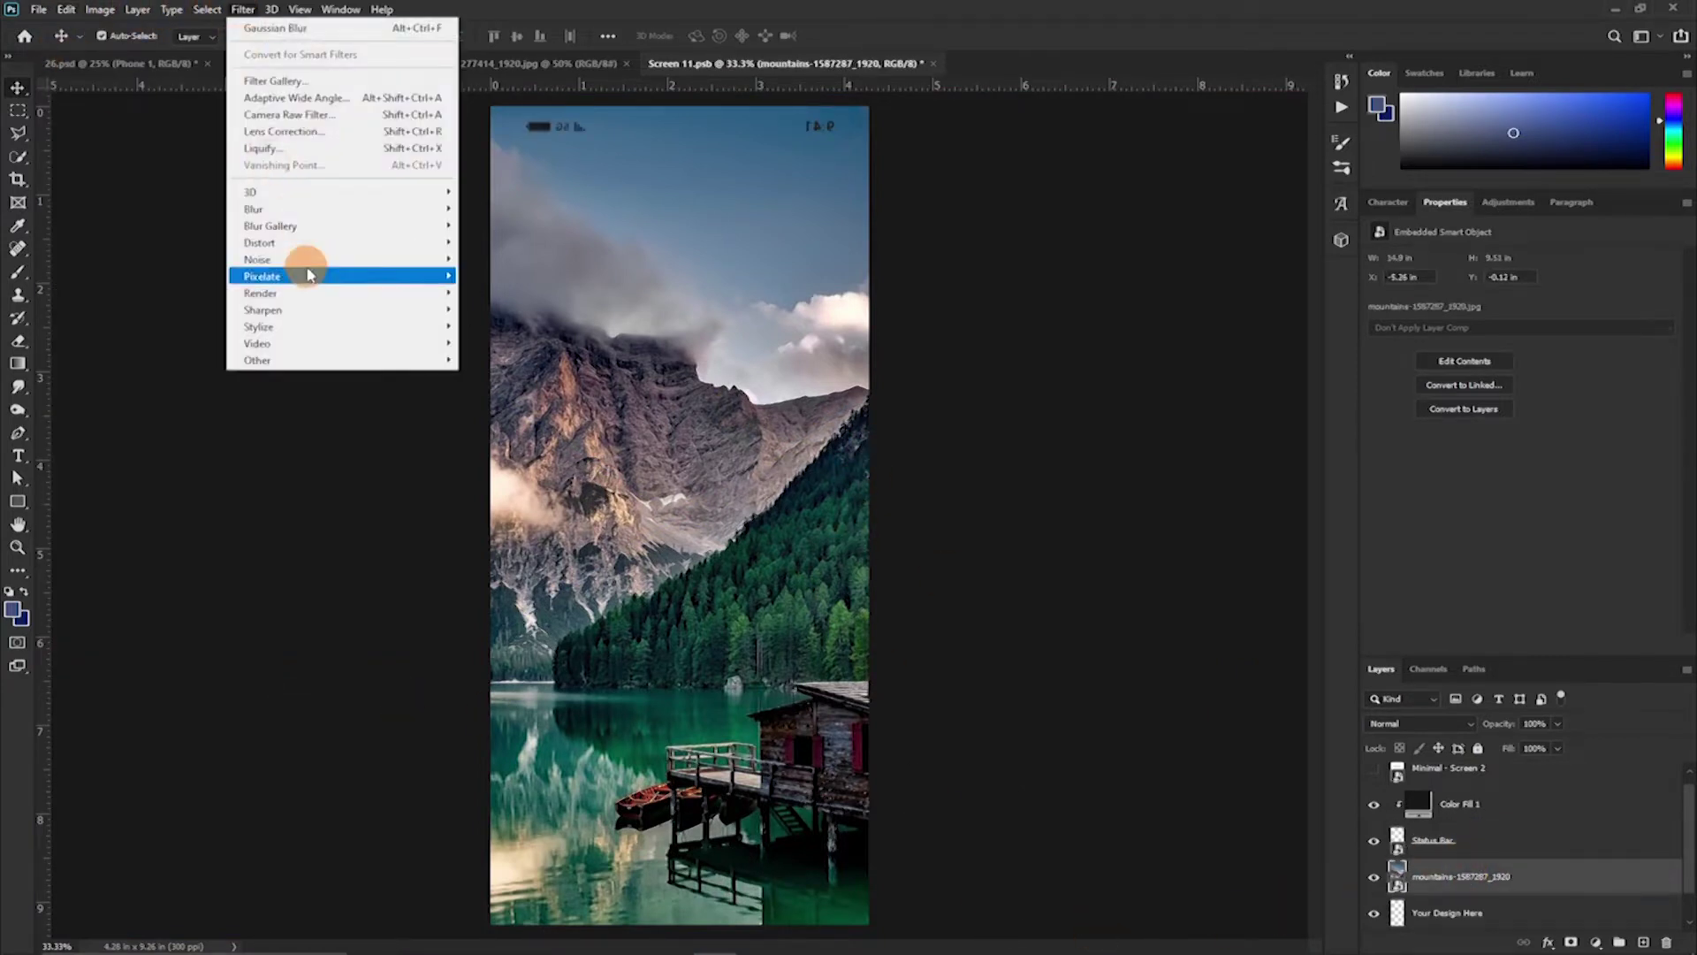
click(506, 275)
drag(1337, 417, 1331, 427)
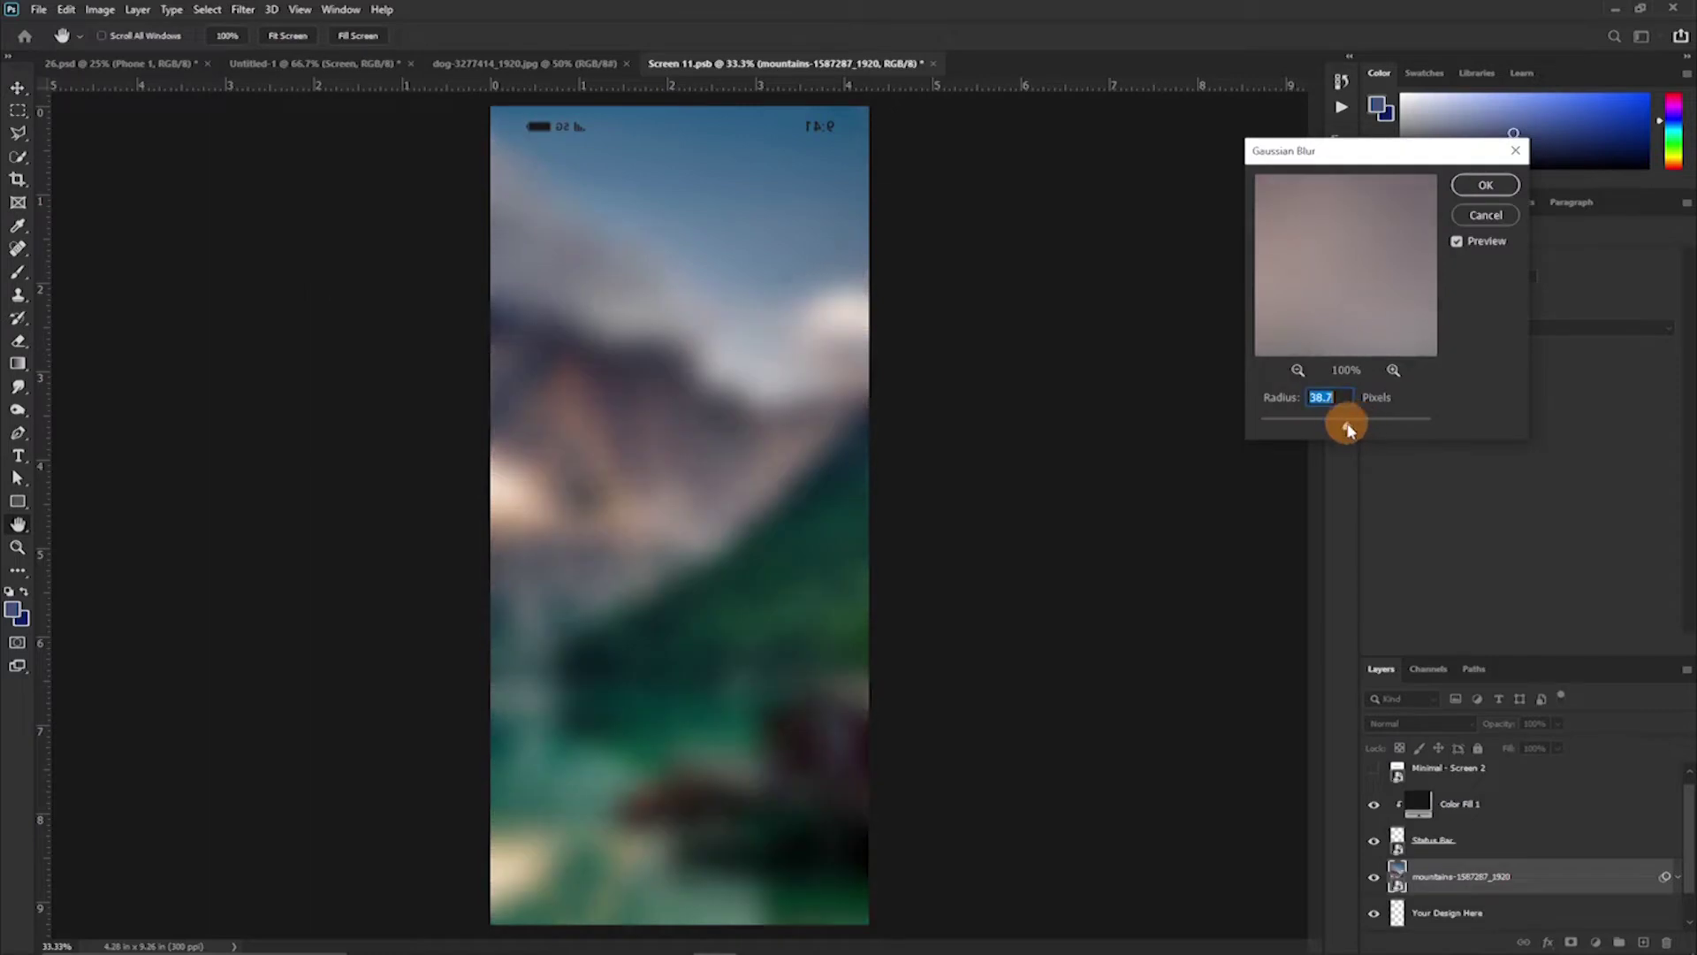
click(1485, 185)
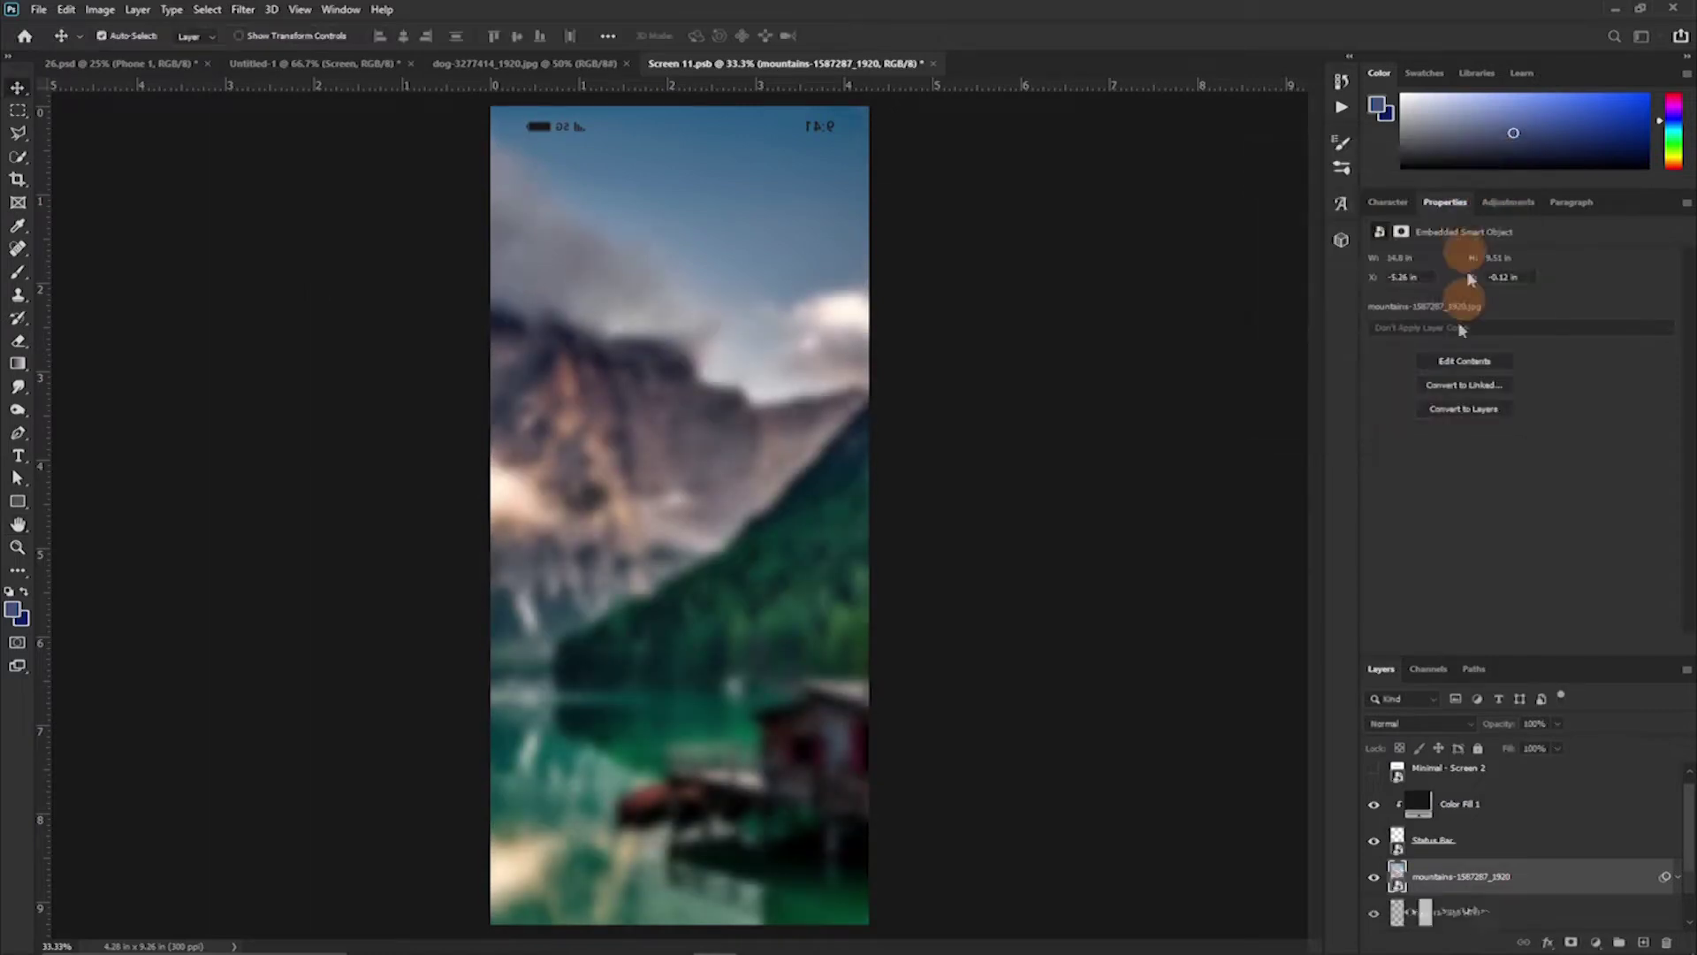
key(ctrl+l)
drag(799, 390, 782, 390)
click(975, 223)
Save the screen document and bring up the dog photo
key(v)
key(ctrl+s)
click(265, 64)
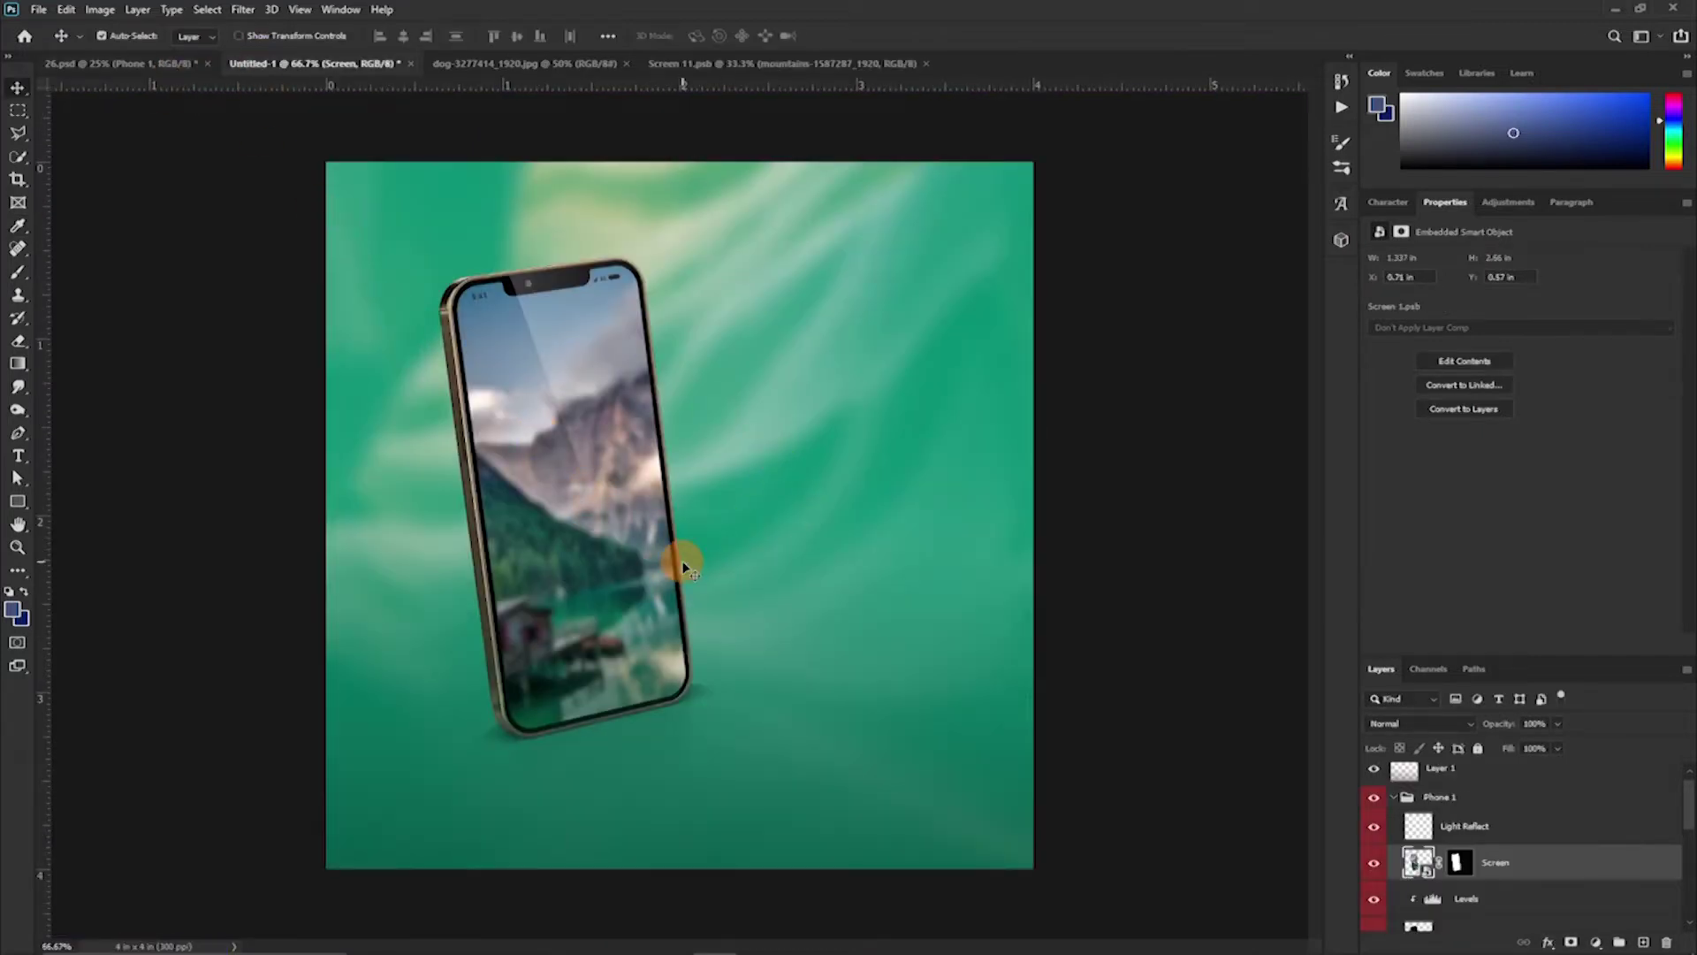
click(538, 71)
Select the dog with Select > Subject and refine it with Quick Selection
click(215, 19)
click(286, 305)
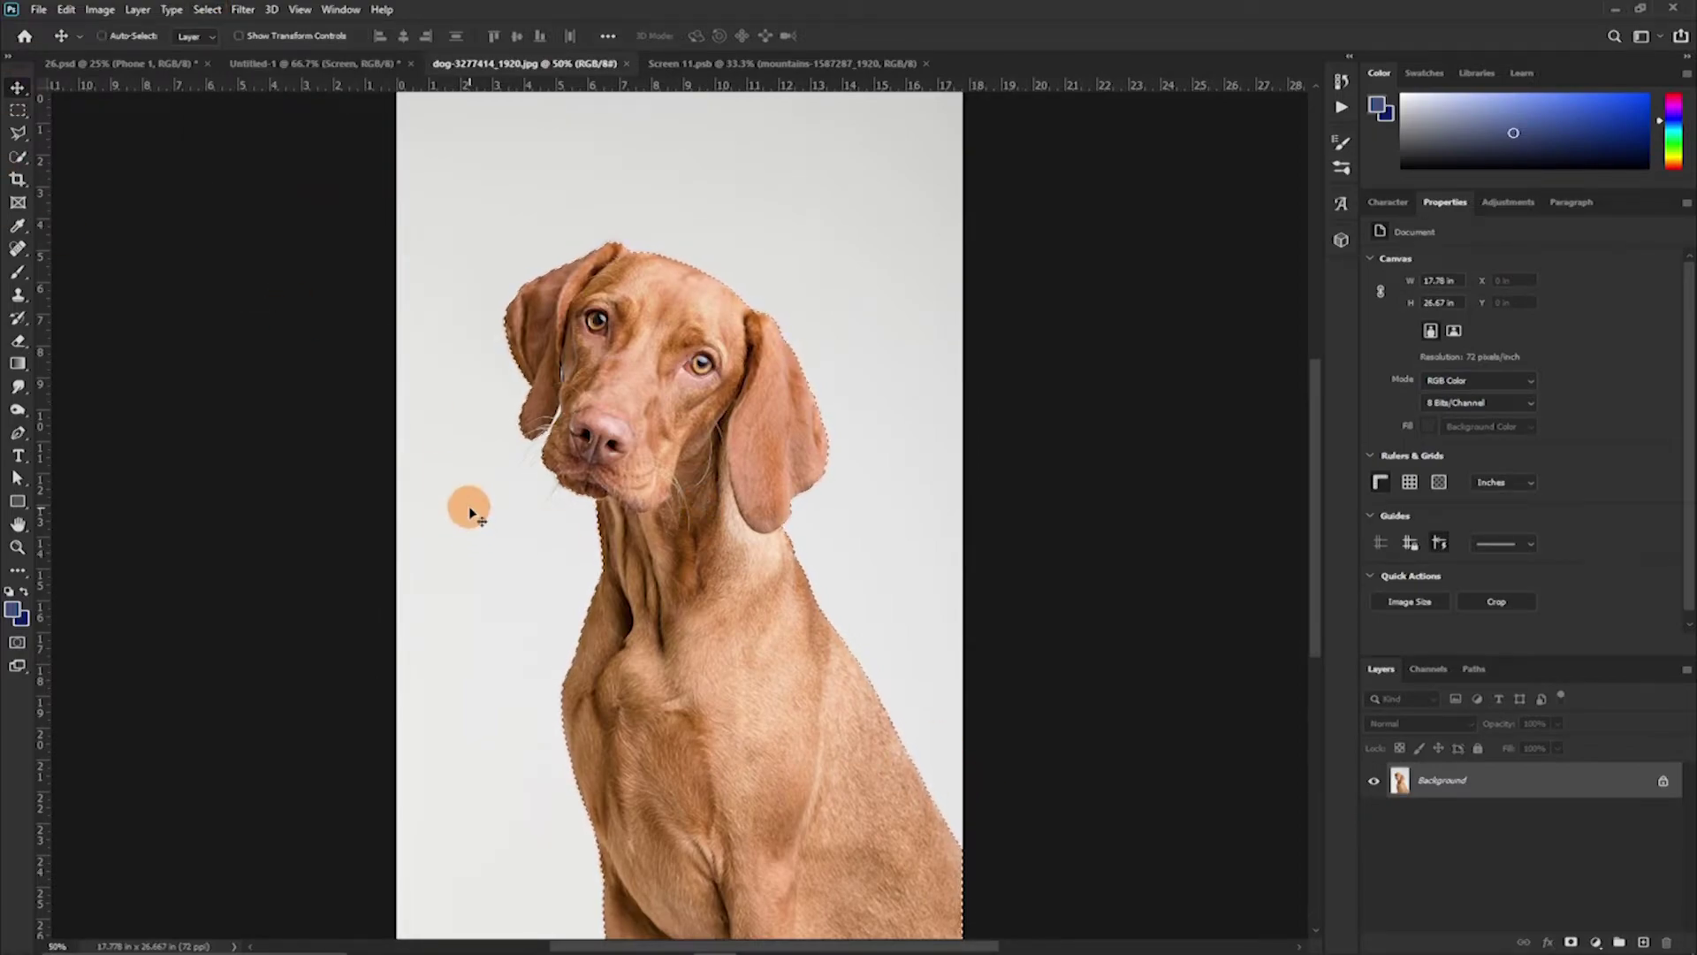
scroll(471, 512, up, 5)
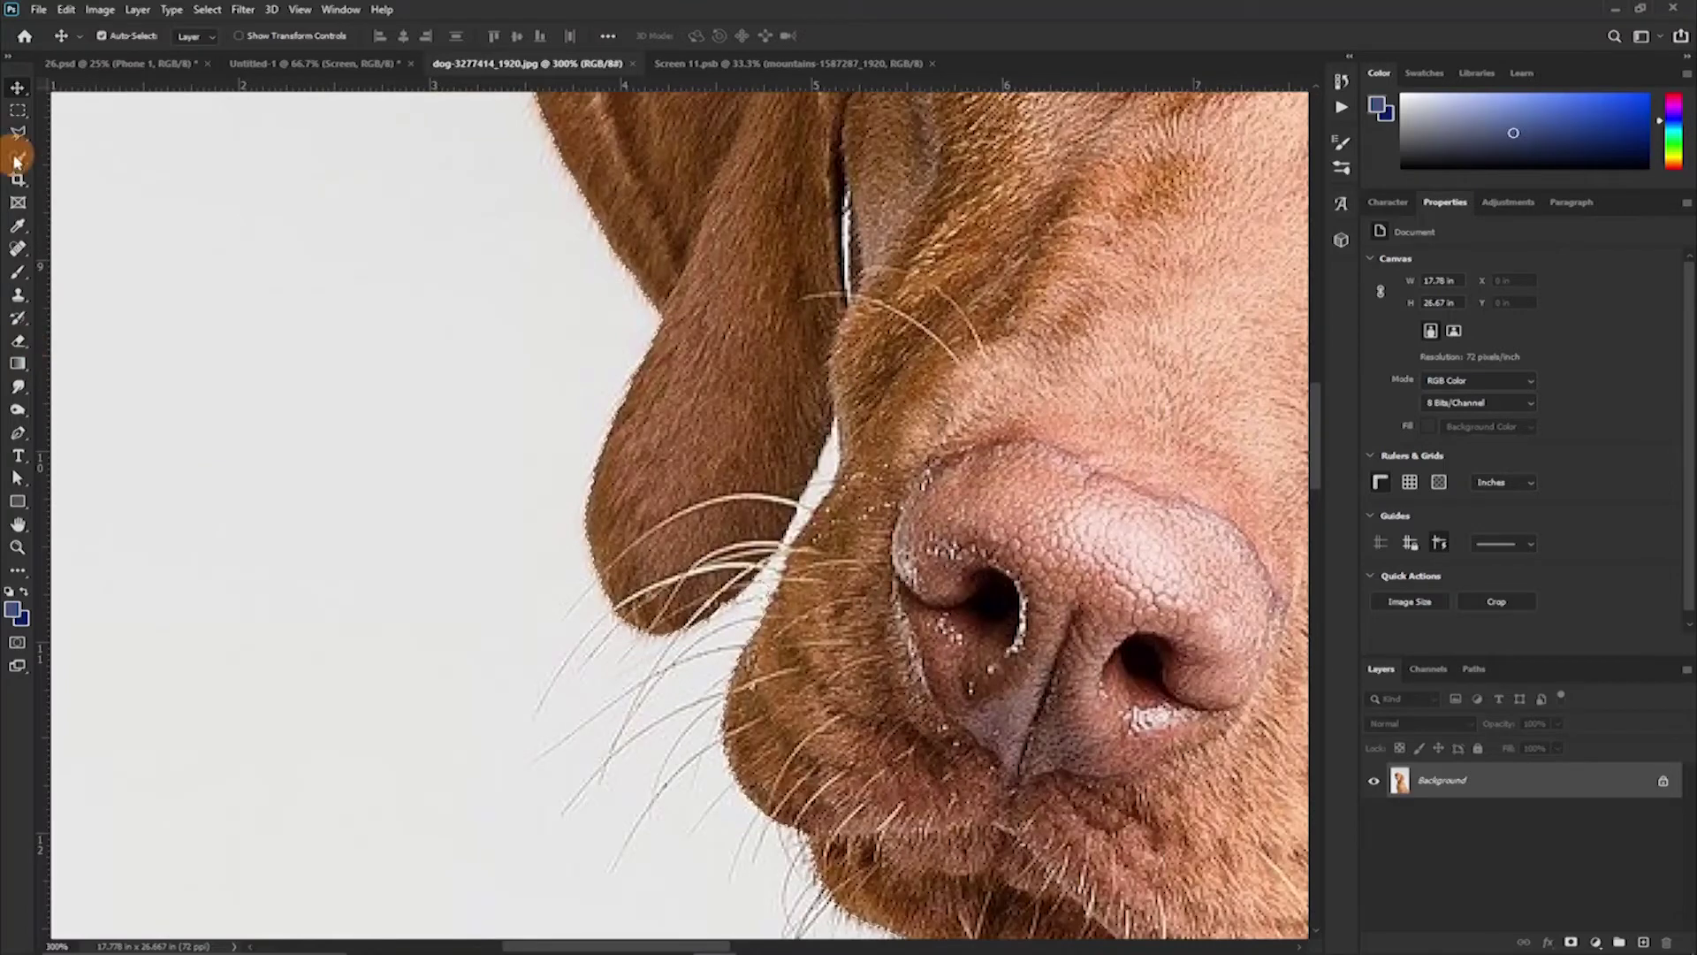
click(17, 158)
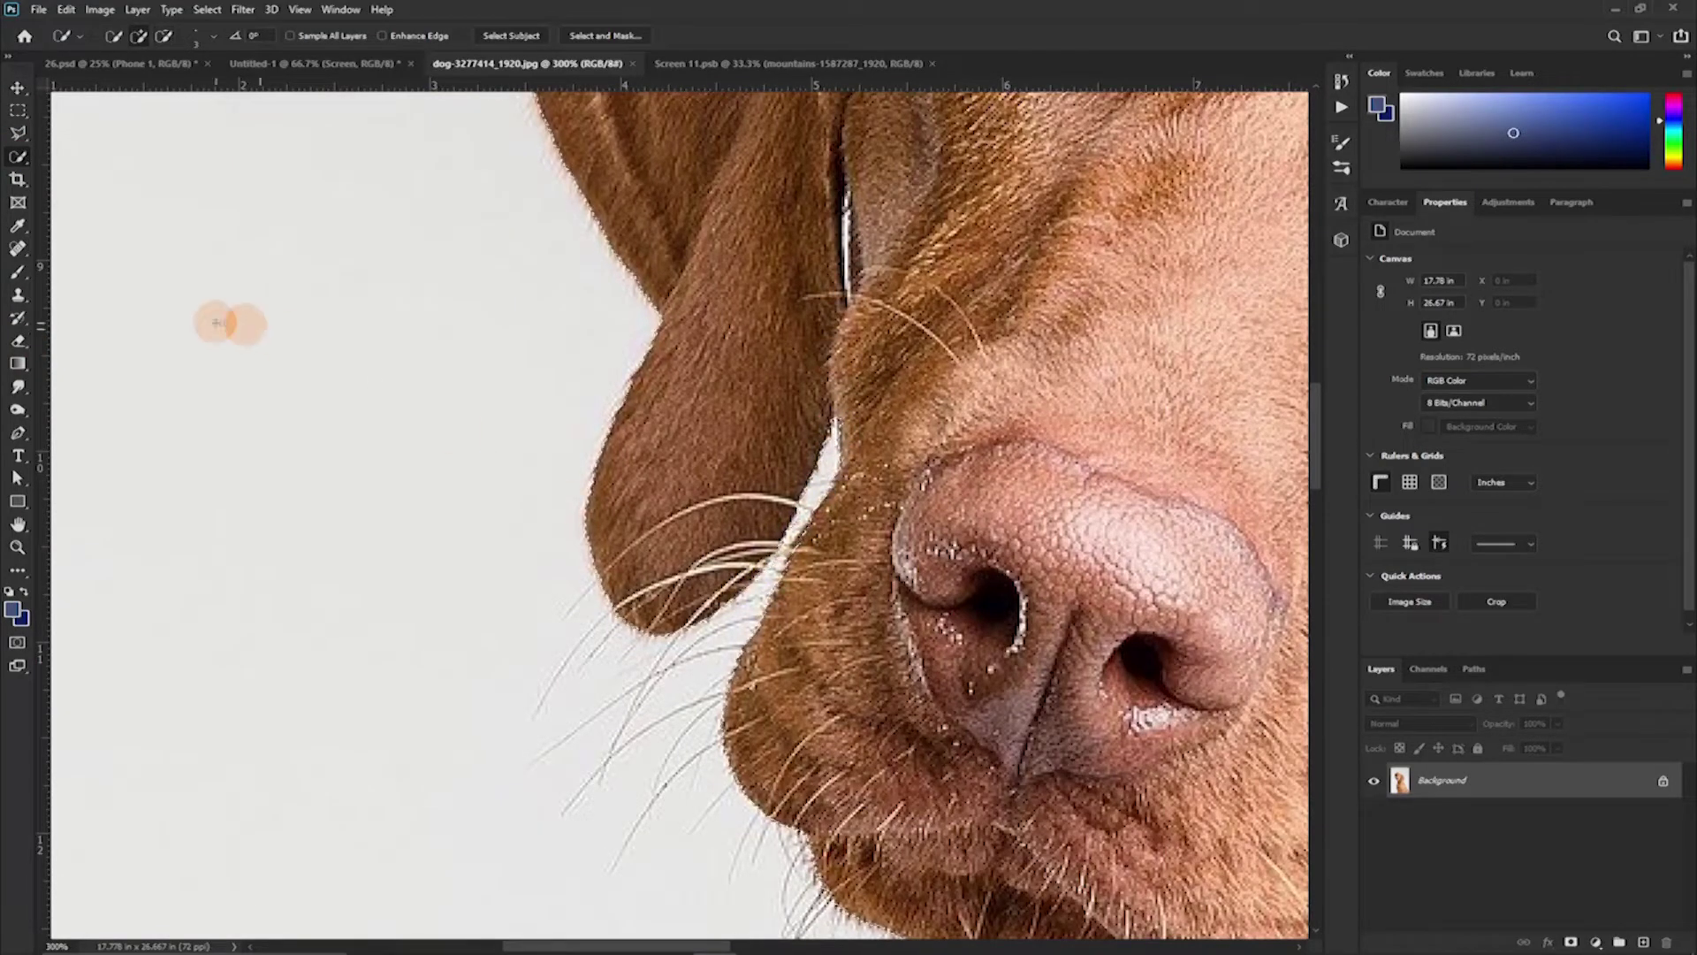
scroll(796, 592, down, 3)
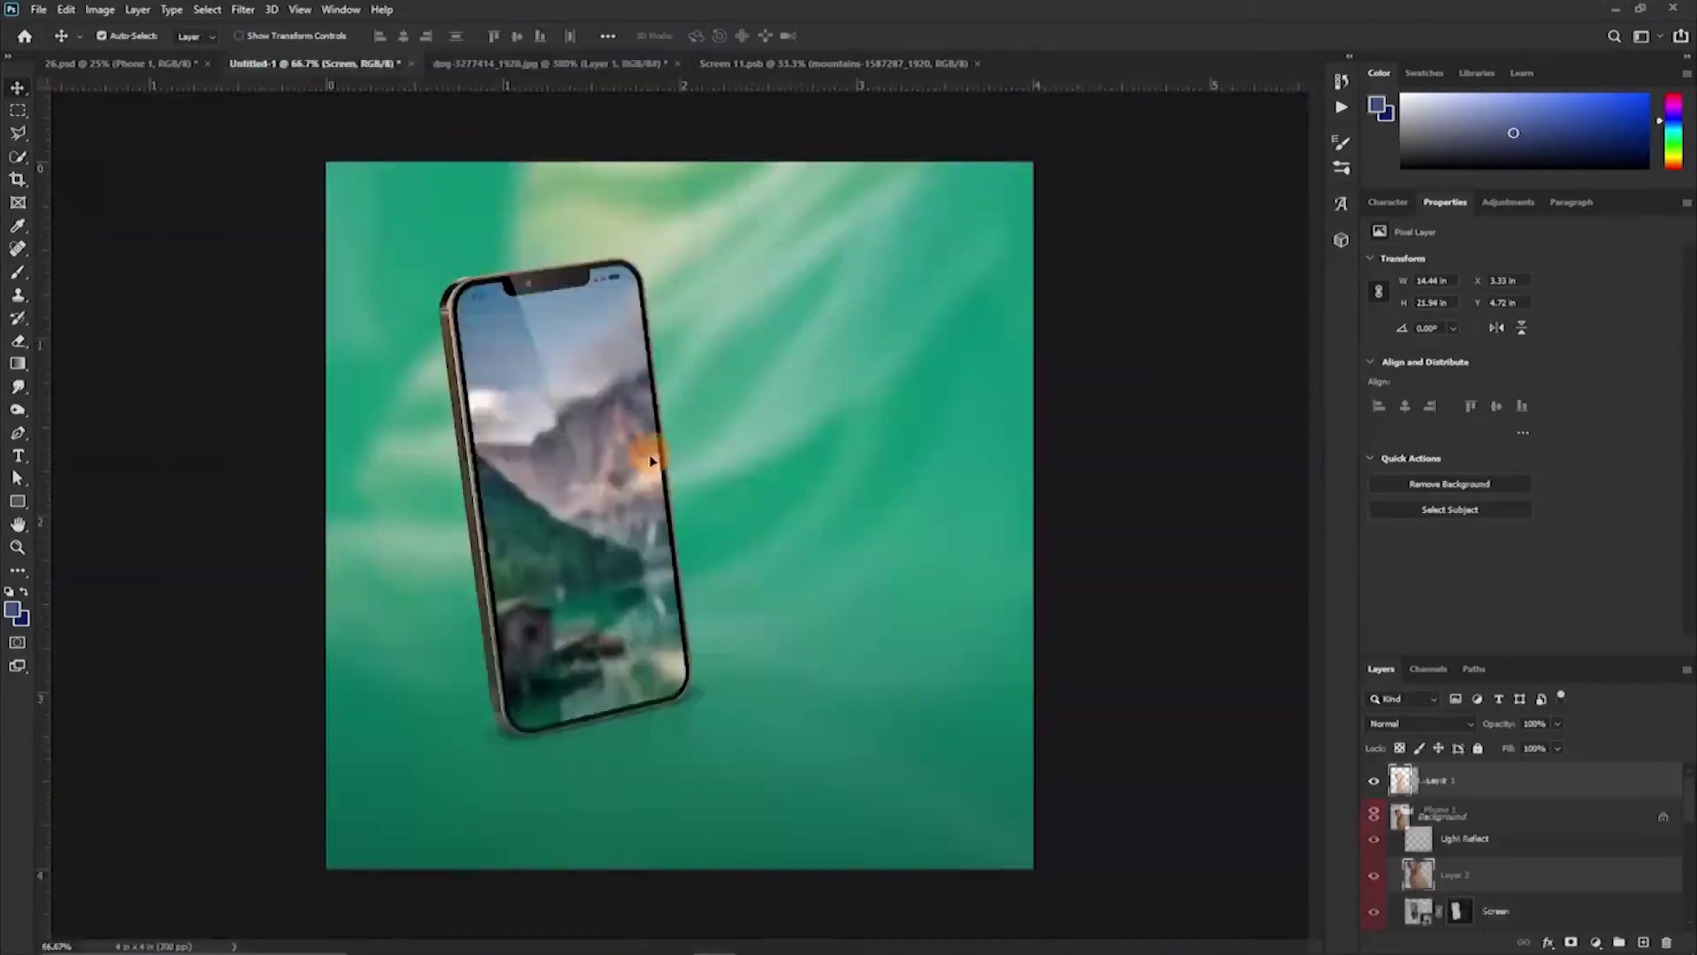
Paste the dog over the phone, flipped horizontally, scaled and tilted to match the phone
key(ctrl+v)
key(ctrl+t)
drag(956, 447, 721, 486)
drag(462, 548, 602, 604)
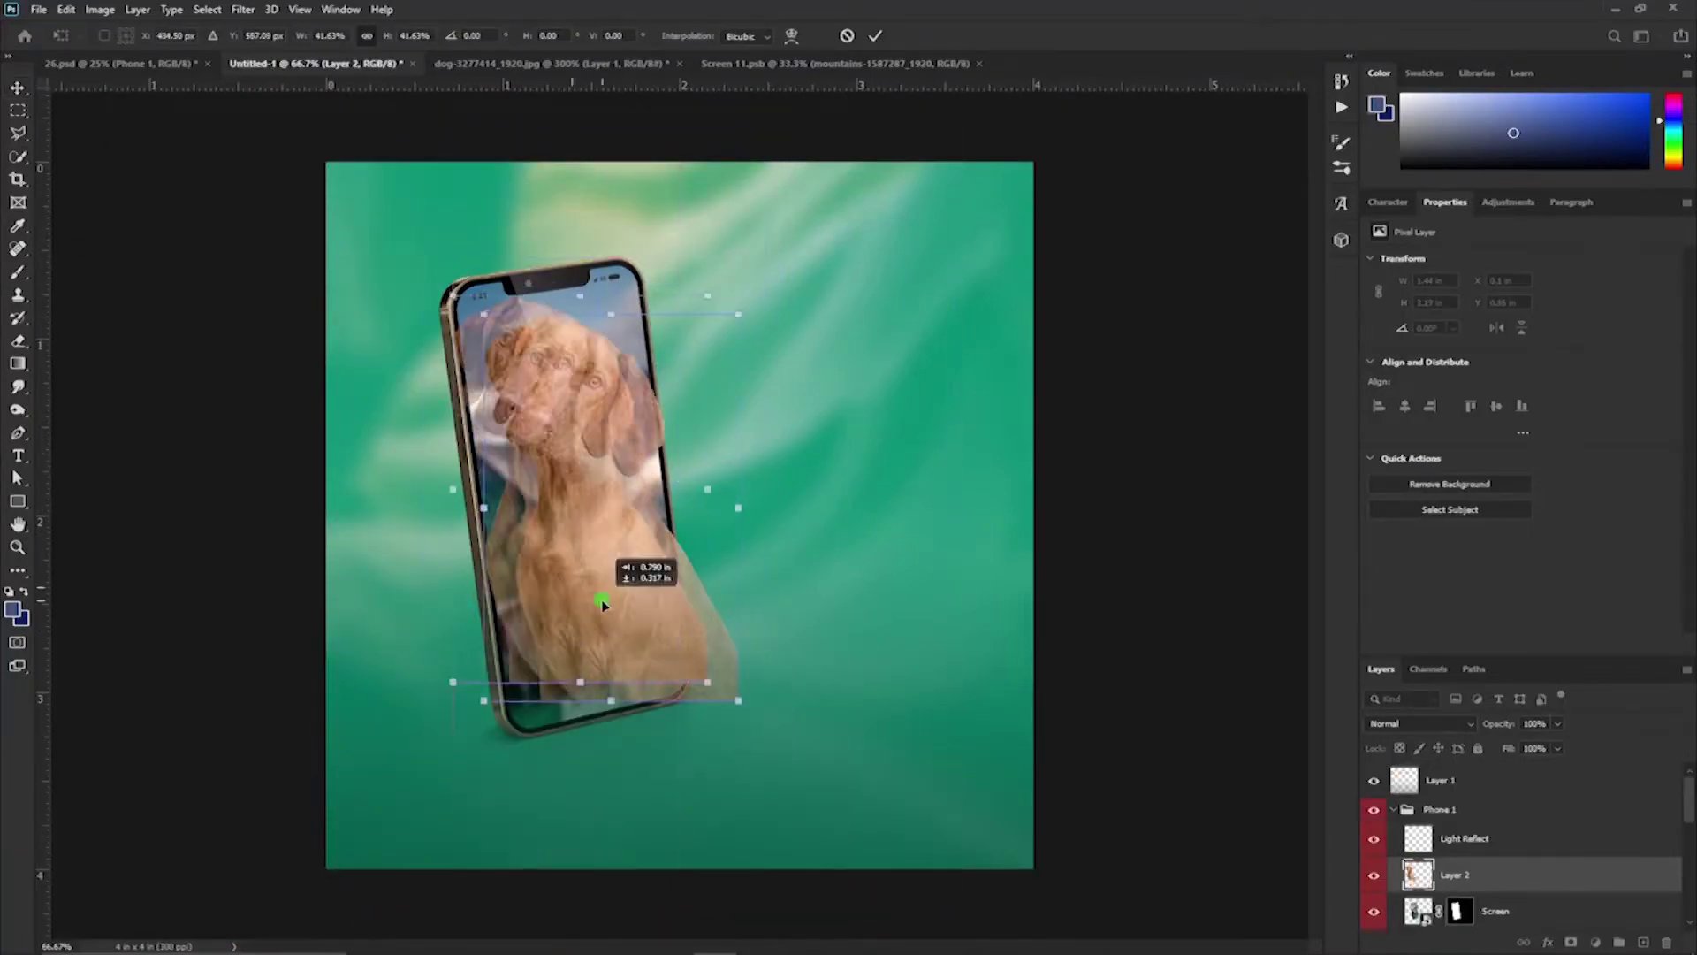
click(67, 10)
mouse_move(92, 412)
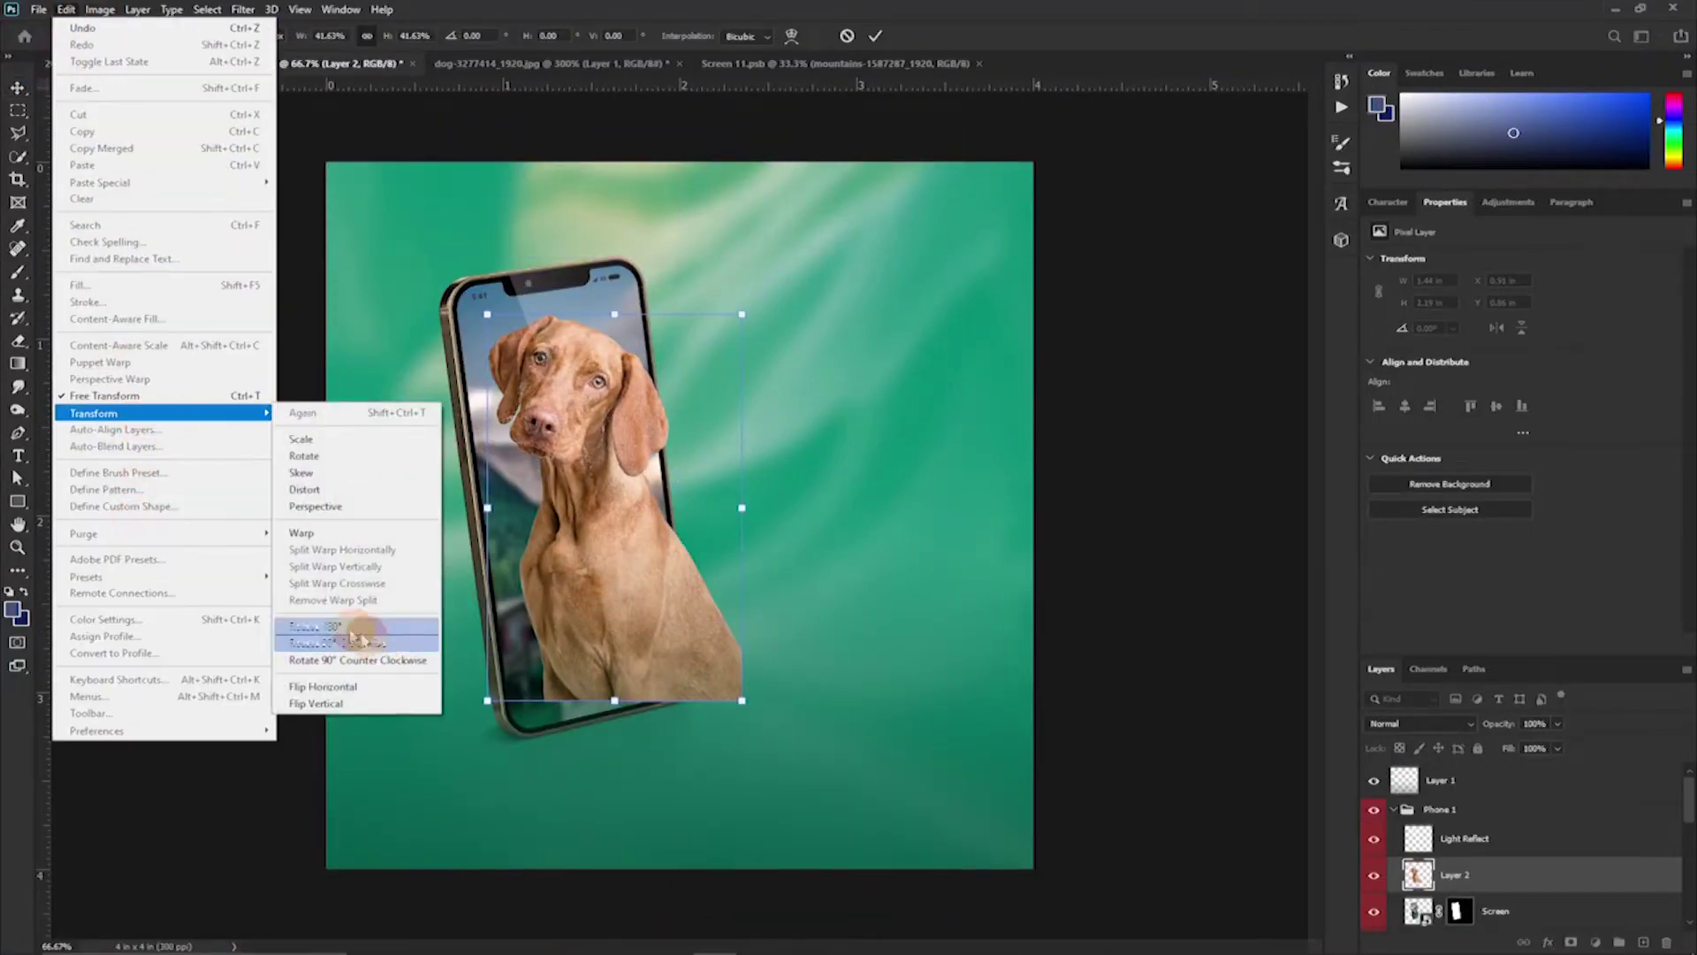
click(323, 686)
drag(742, 314, 778, 266)
drag(626, 580, 613, 621)
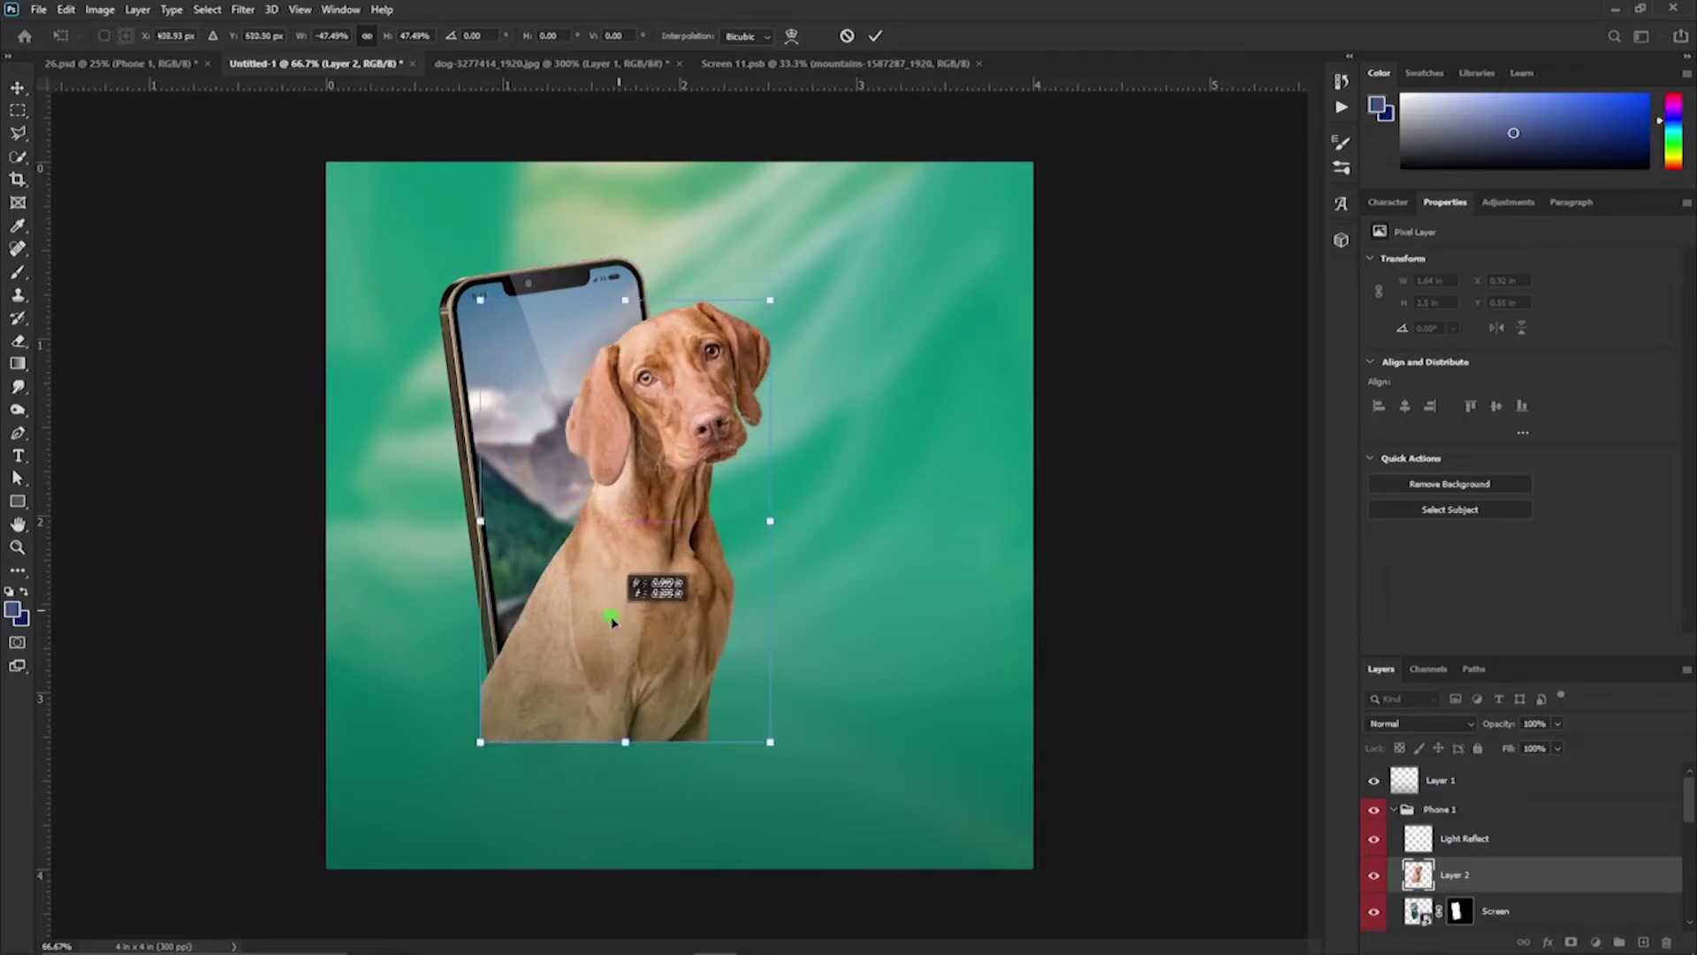
drag(814, 542, 747, 525)
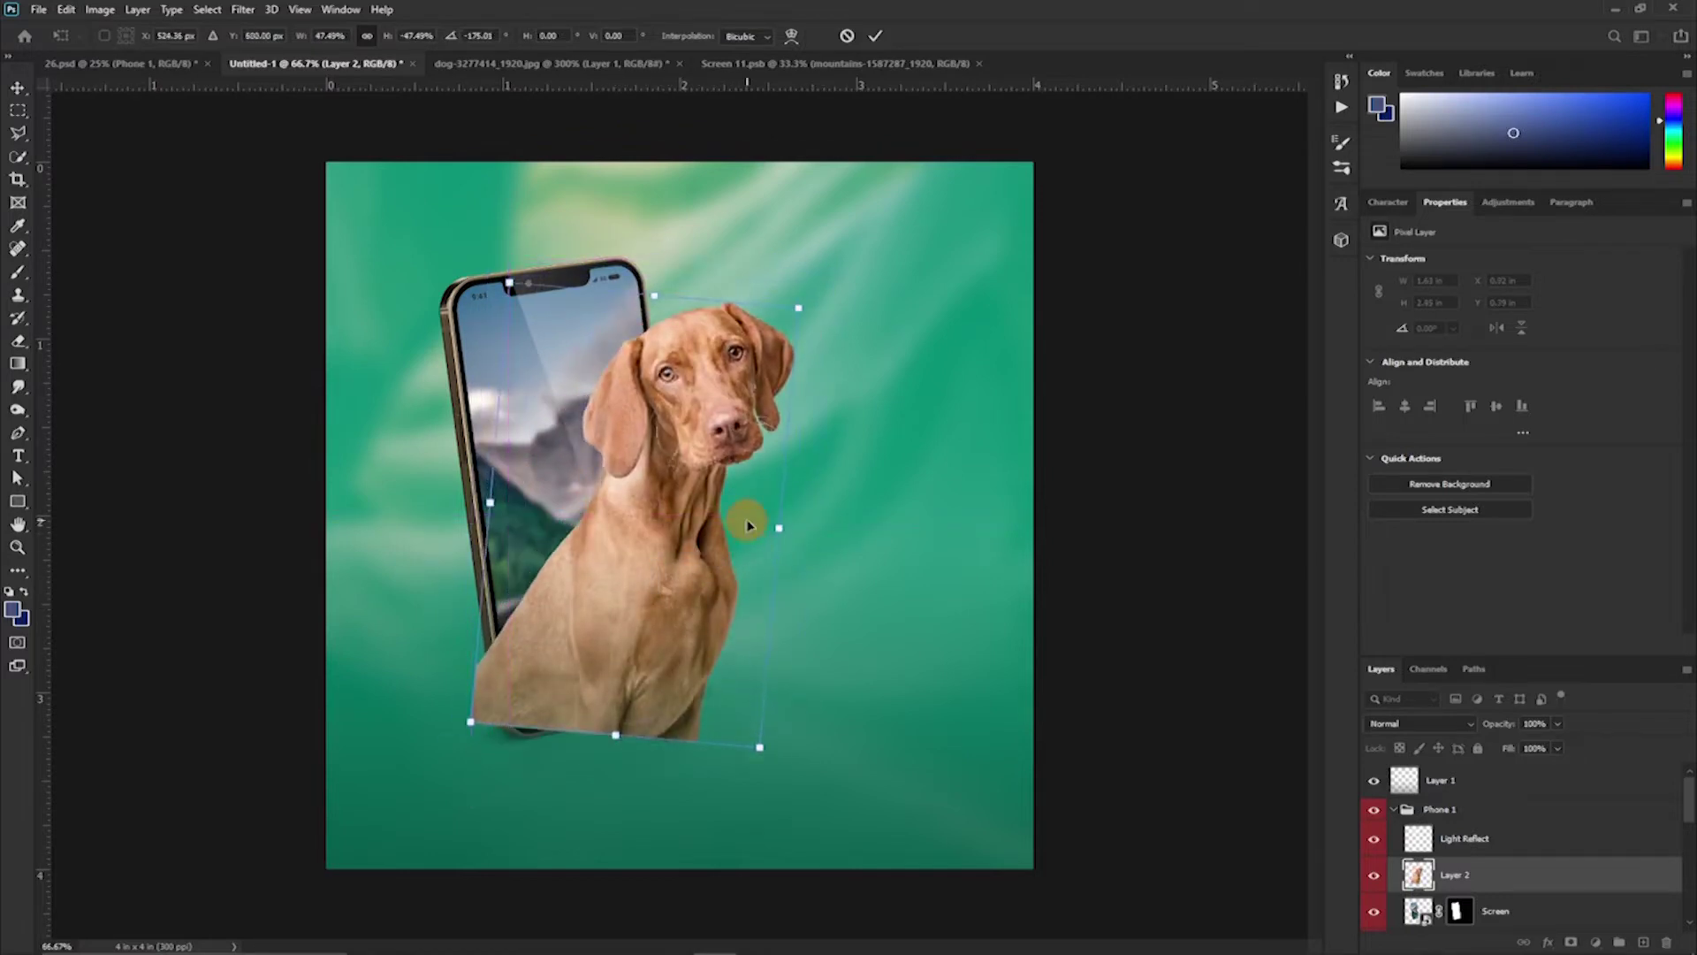
key(Return)
Add a layer mask to the dog using the inverted screen selection, then undo the mask strokes
drag(1459, 875, 1459, 838)
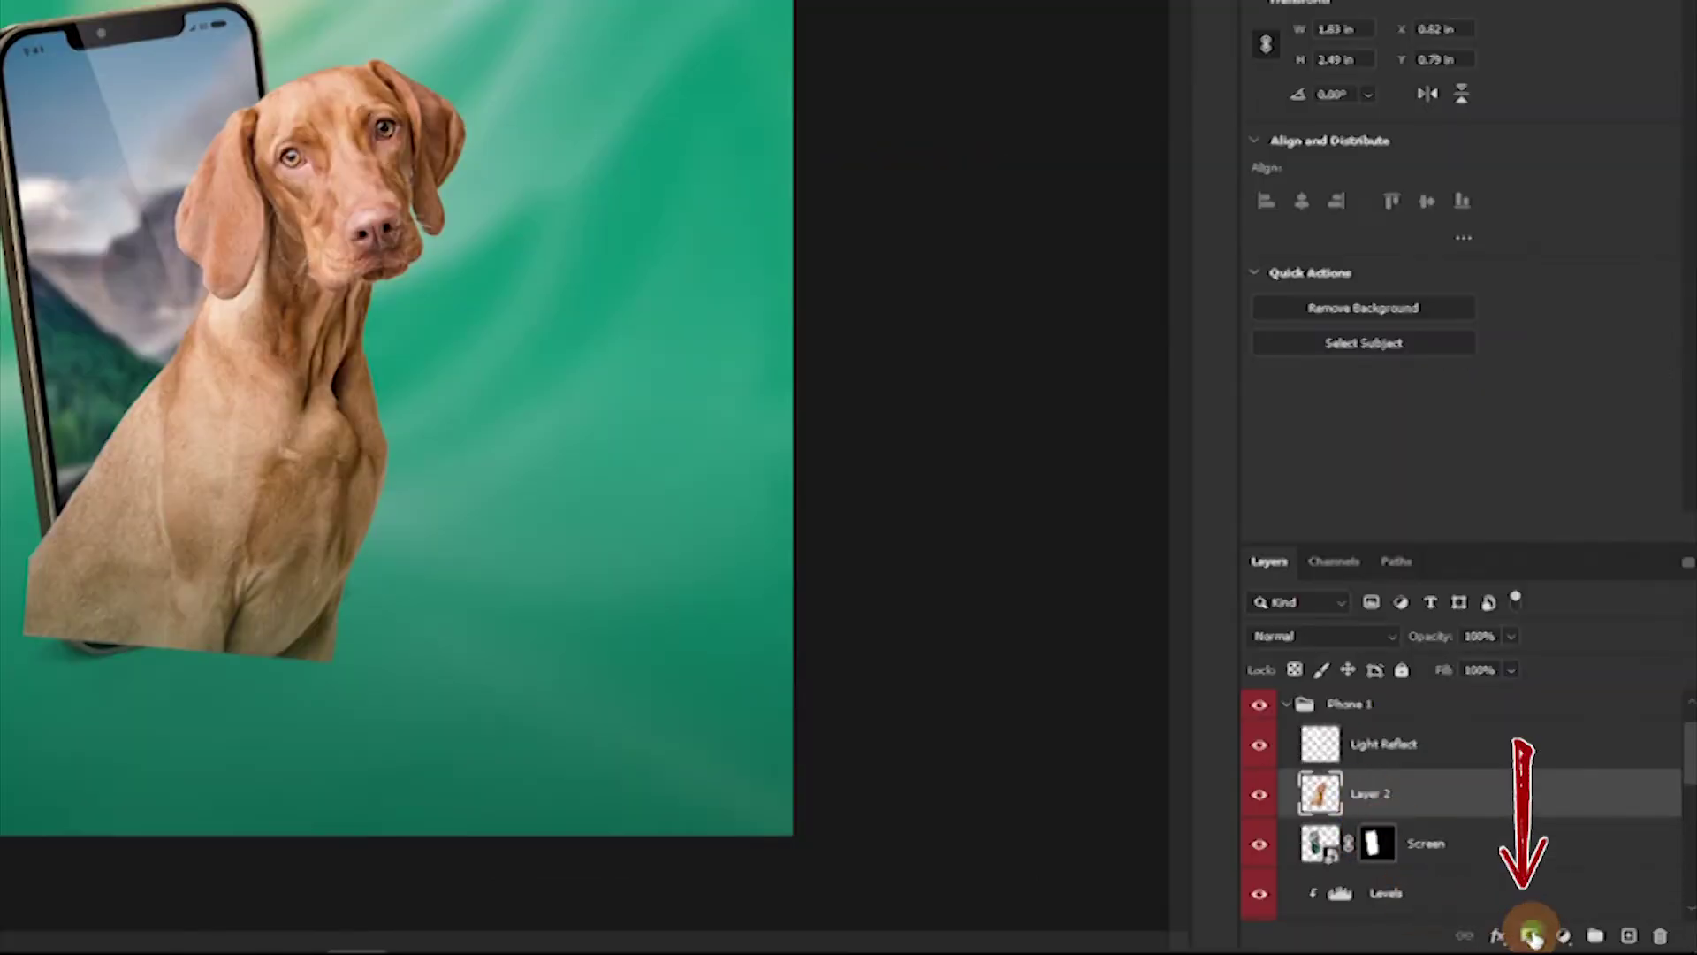
click(1532, 936)
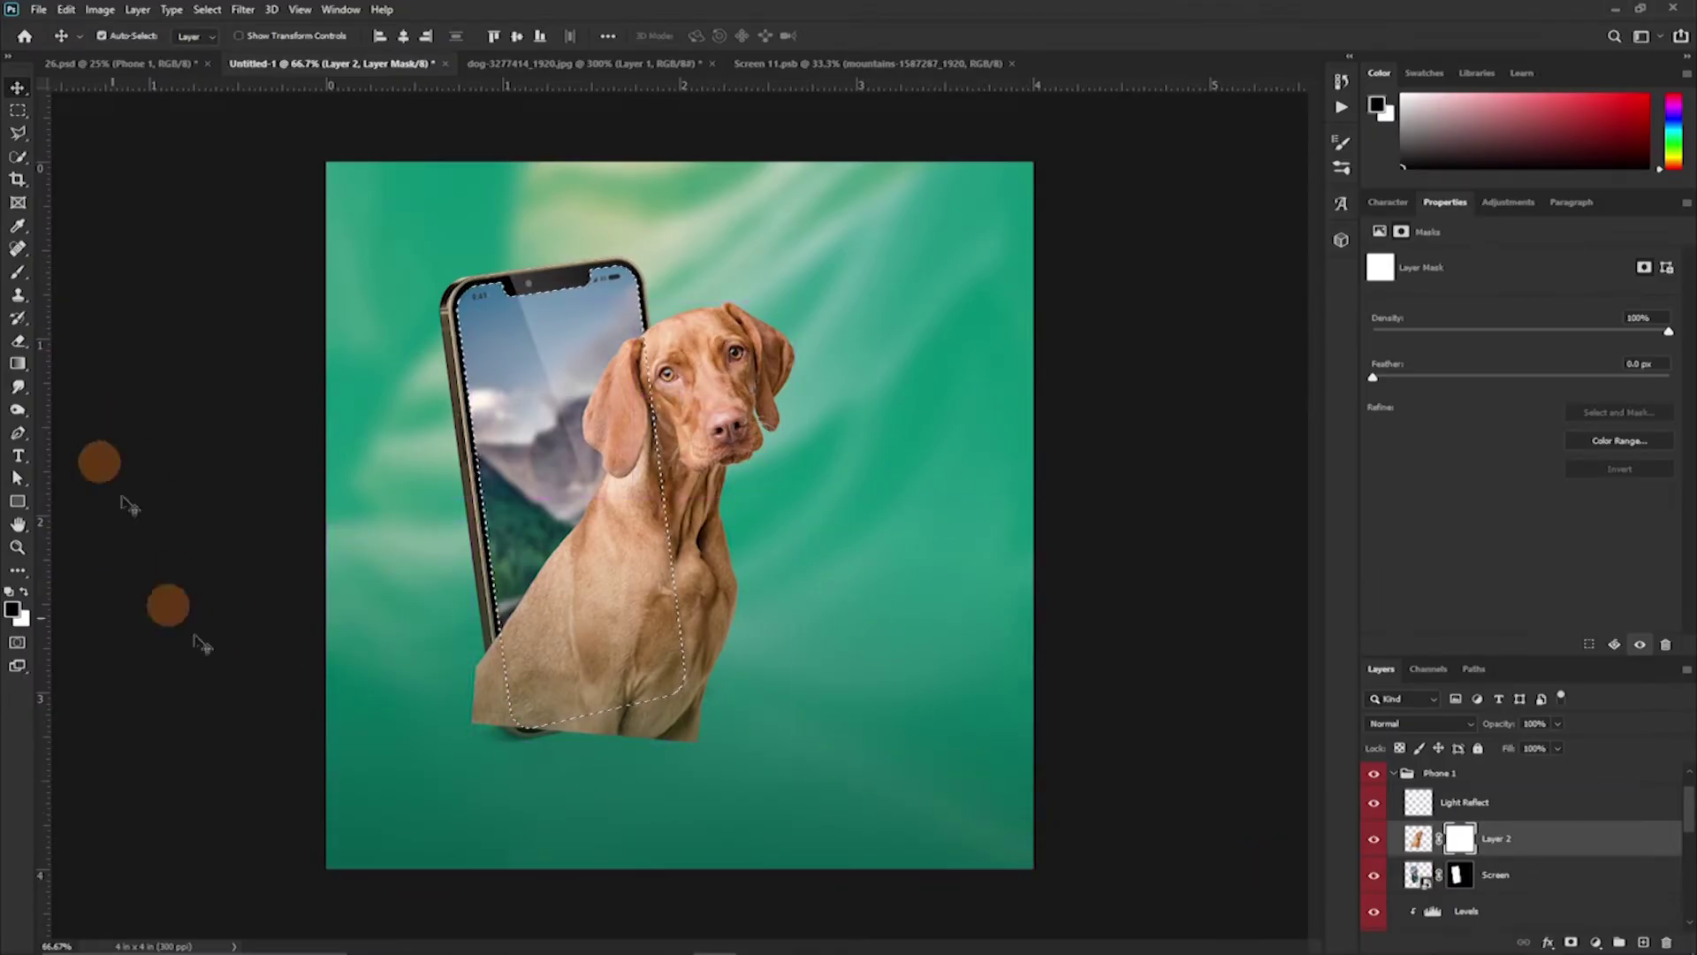
click(207, 9)
click(230, 78)
click(18, 272)
drag(592, 791, 508, 750)
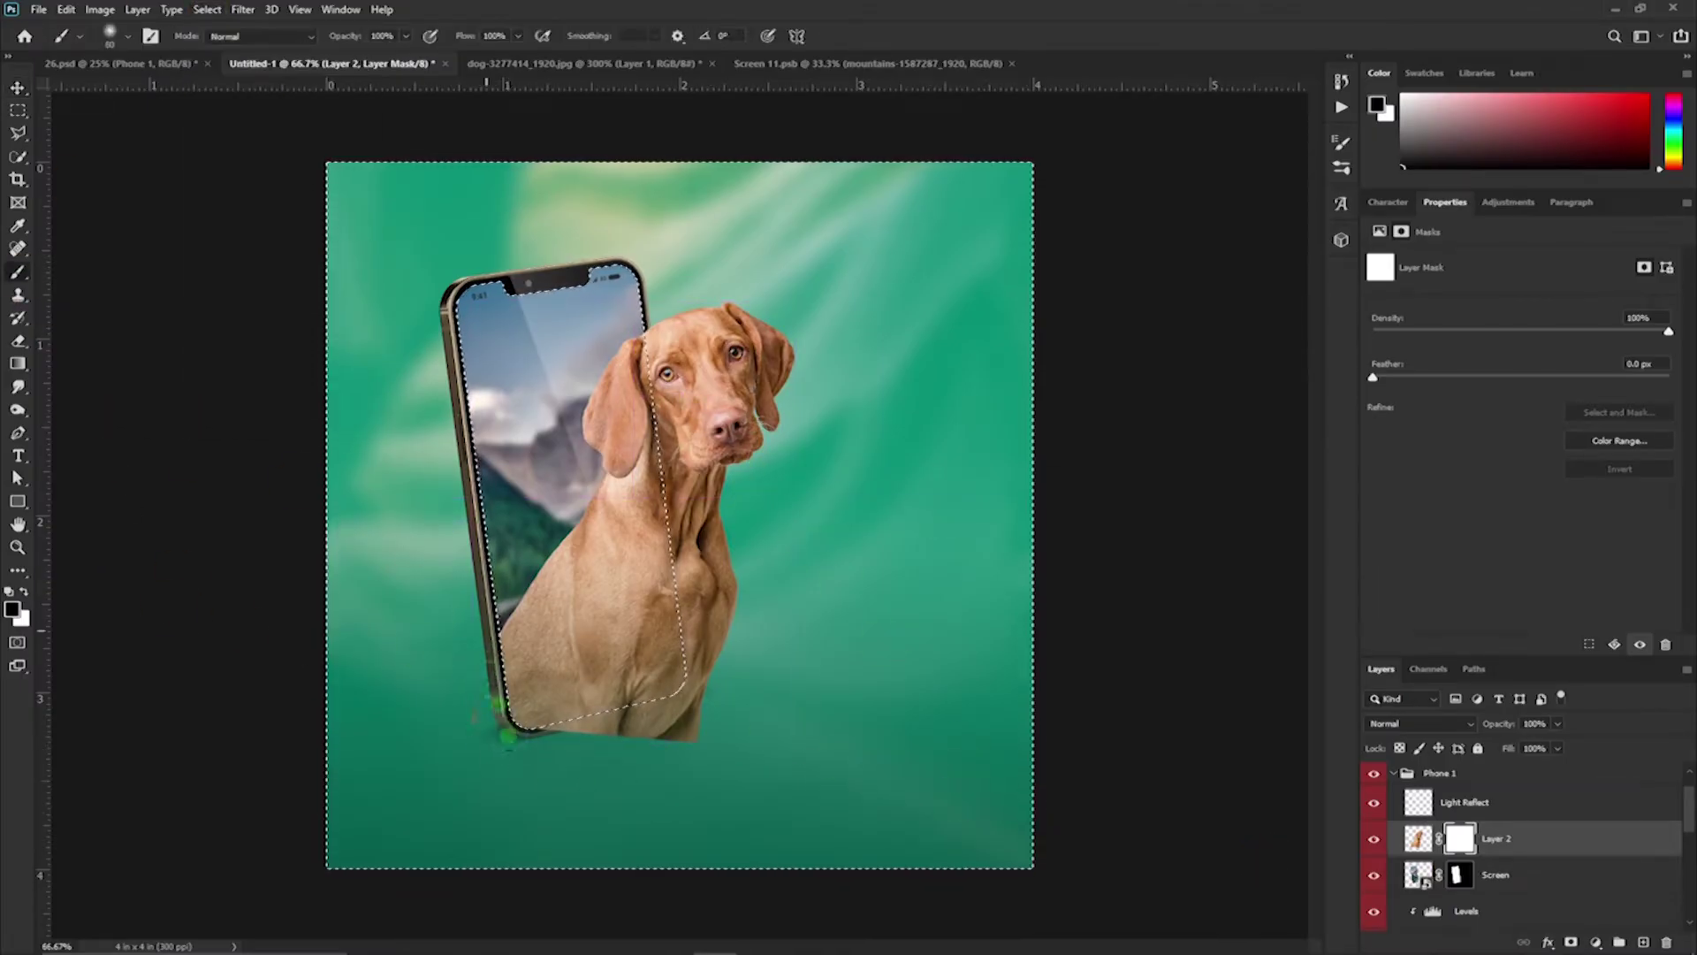
drag(686, 723, 751, 663)
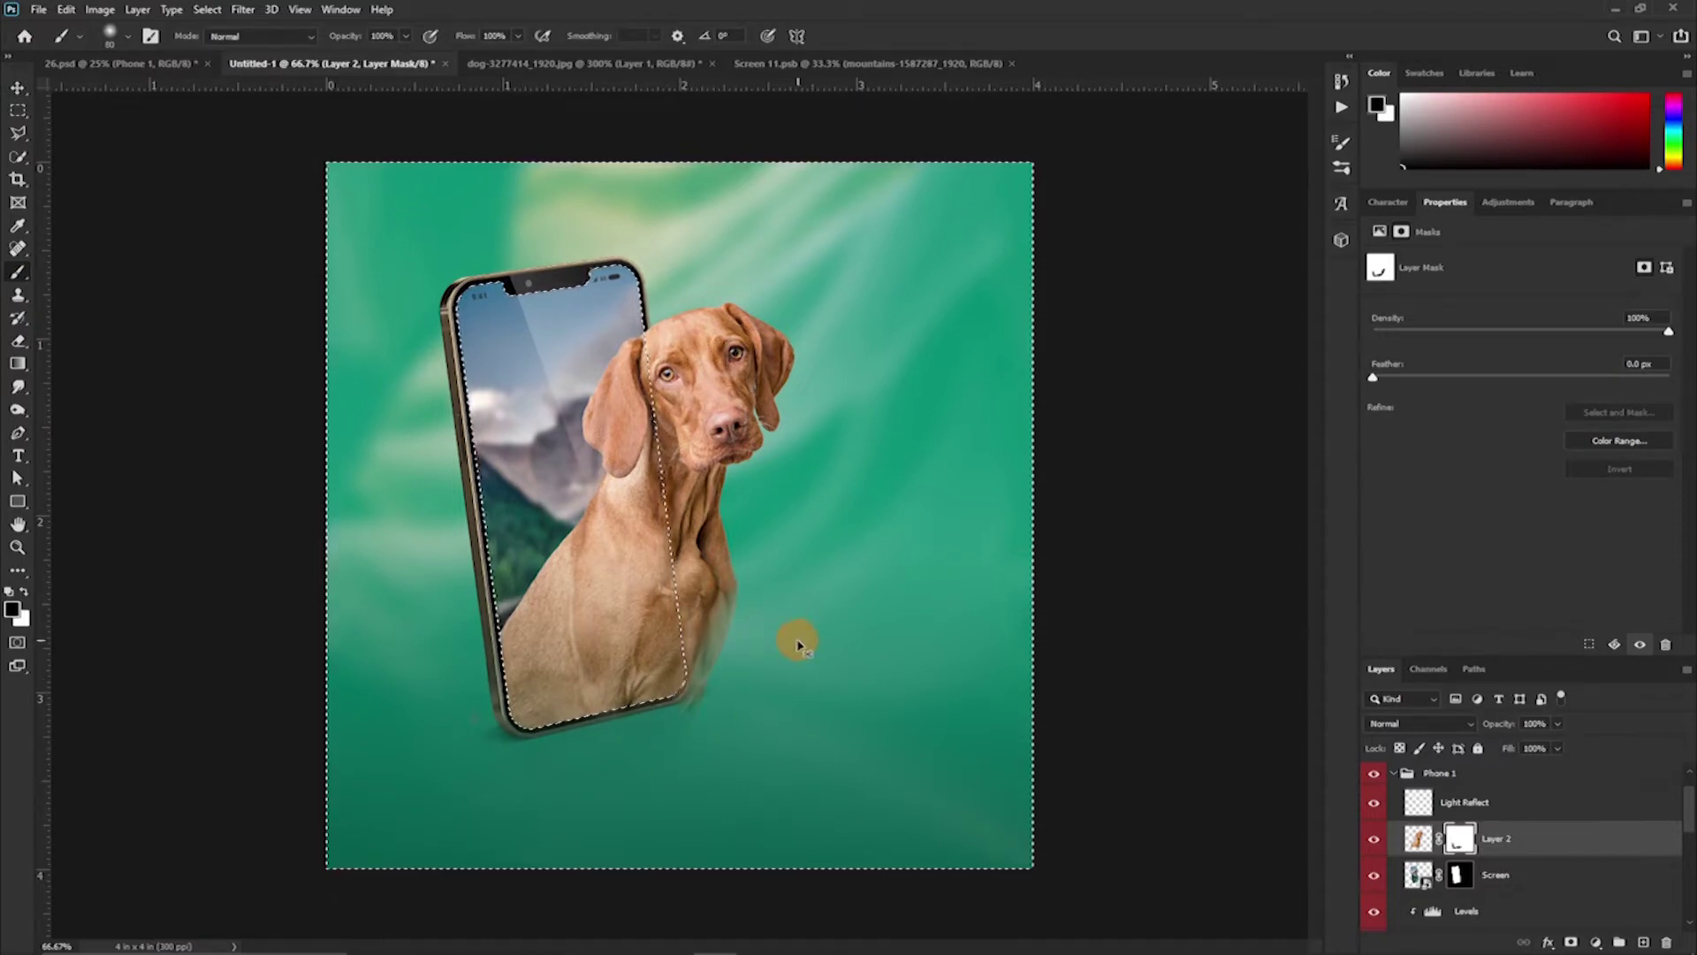
key(ctrl+z)
key(ctrl+z)
key(ctrl+z)
Rescale, rotate and reposition the dog slightly over the phone screen
key(ctrl+t)
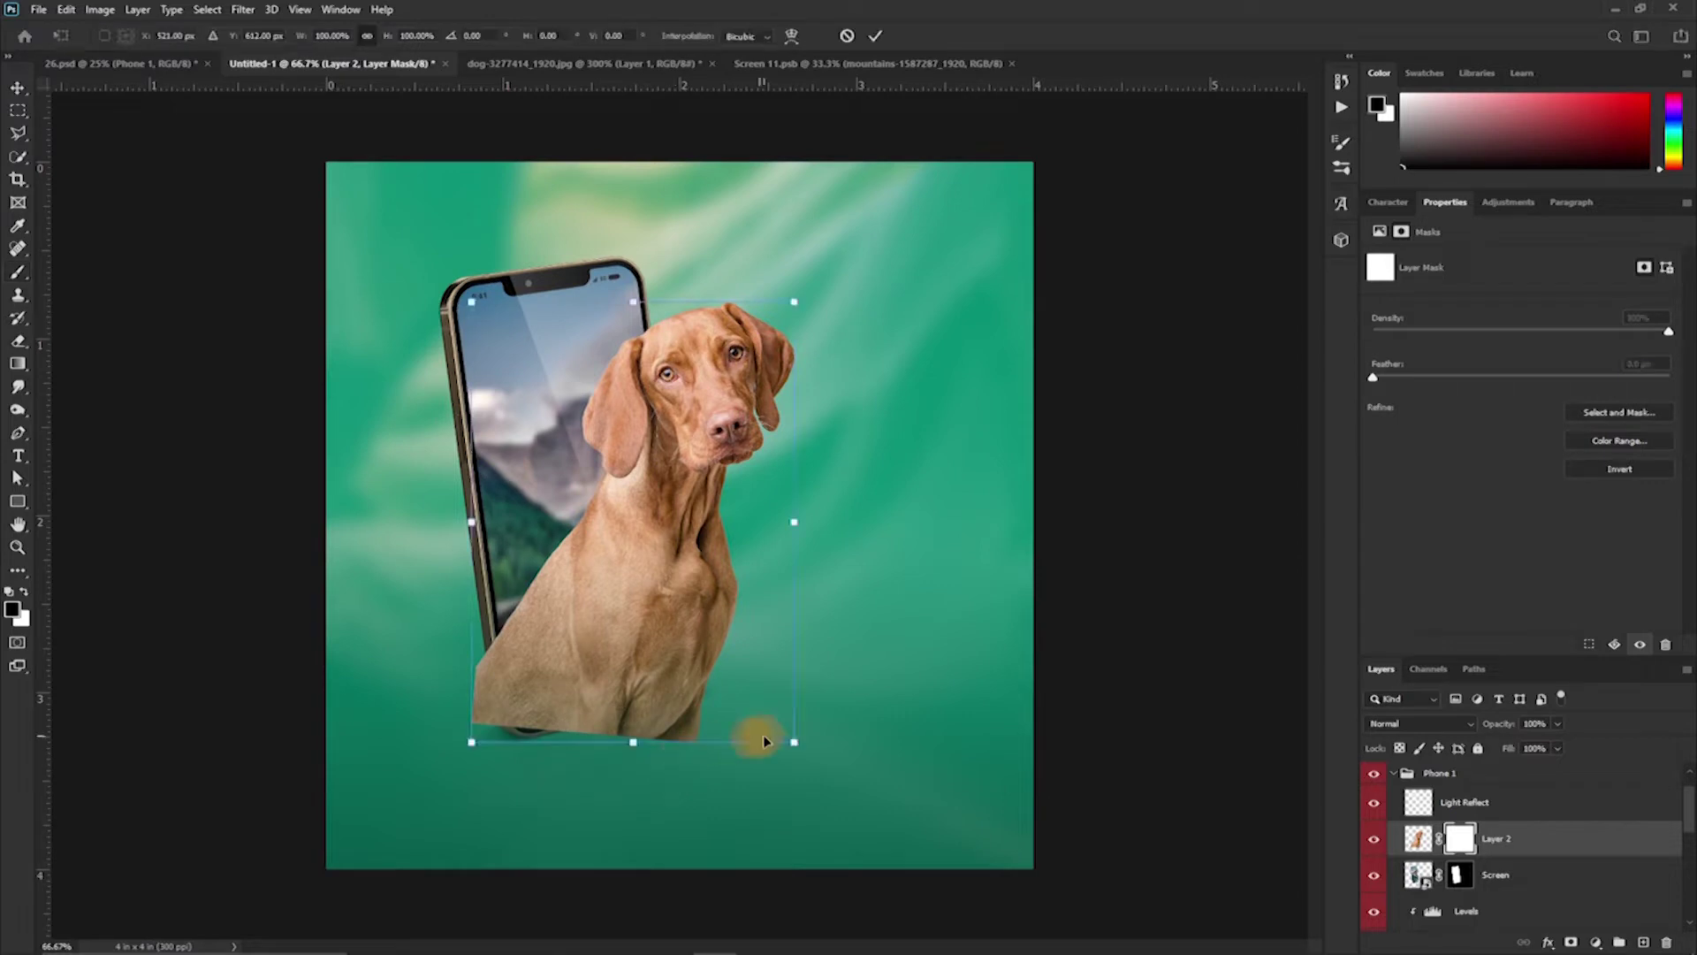
drag(795, 743, 772, 710)
drag(461, 730, 448, 702)
drag(597, 676, 575, 673)
drag(748, 661, 748, 683)
drag(592, 681, 604, 696)
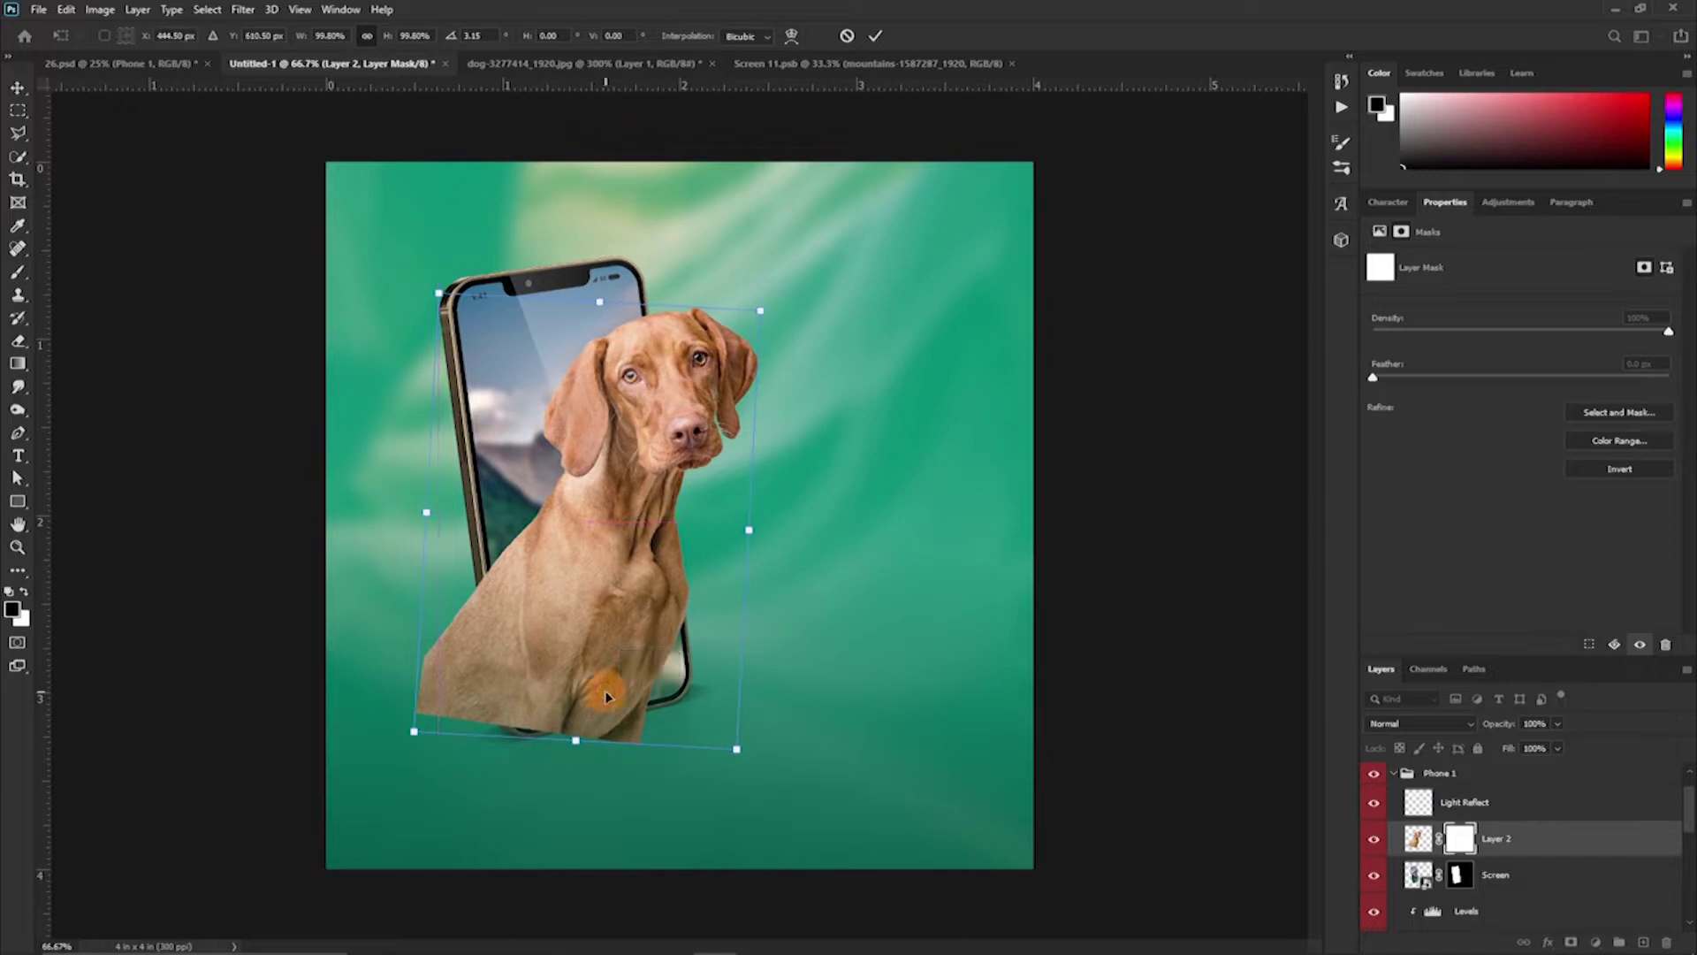
key(Return)
key(b)
click(1460, 878)
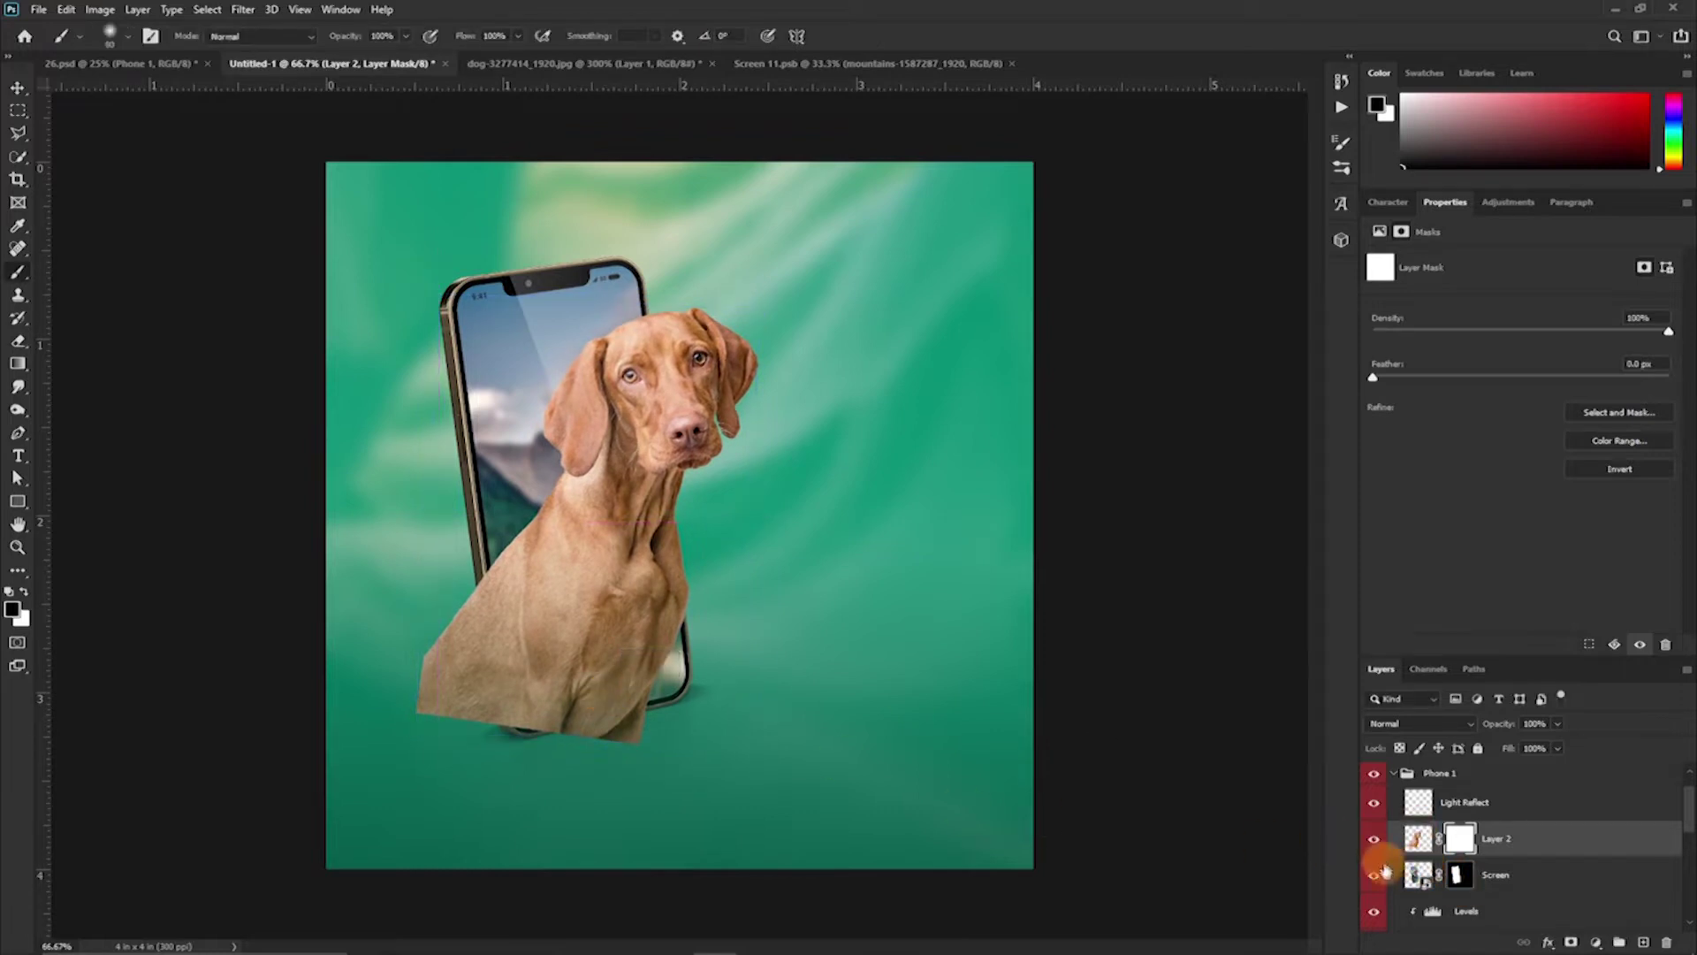
Paint out the dog's lower-left fur and green fringe on its mask using the inverted Screen selection
ctrl+click(1414, 875)
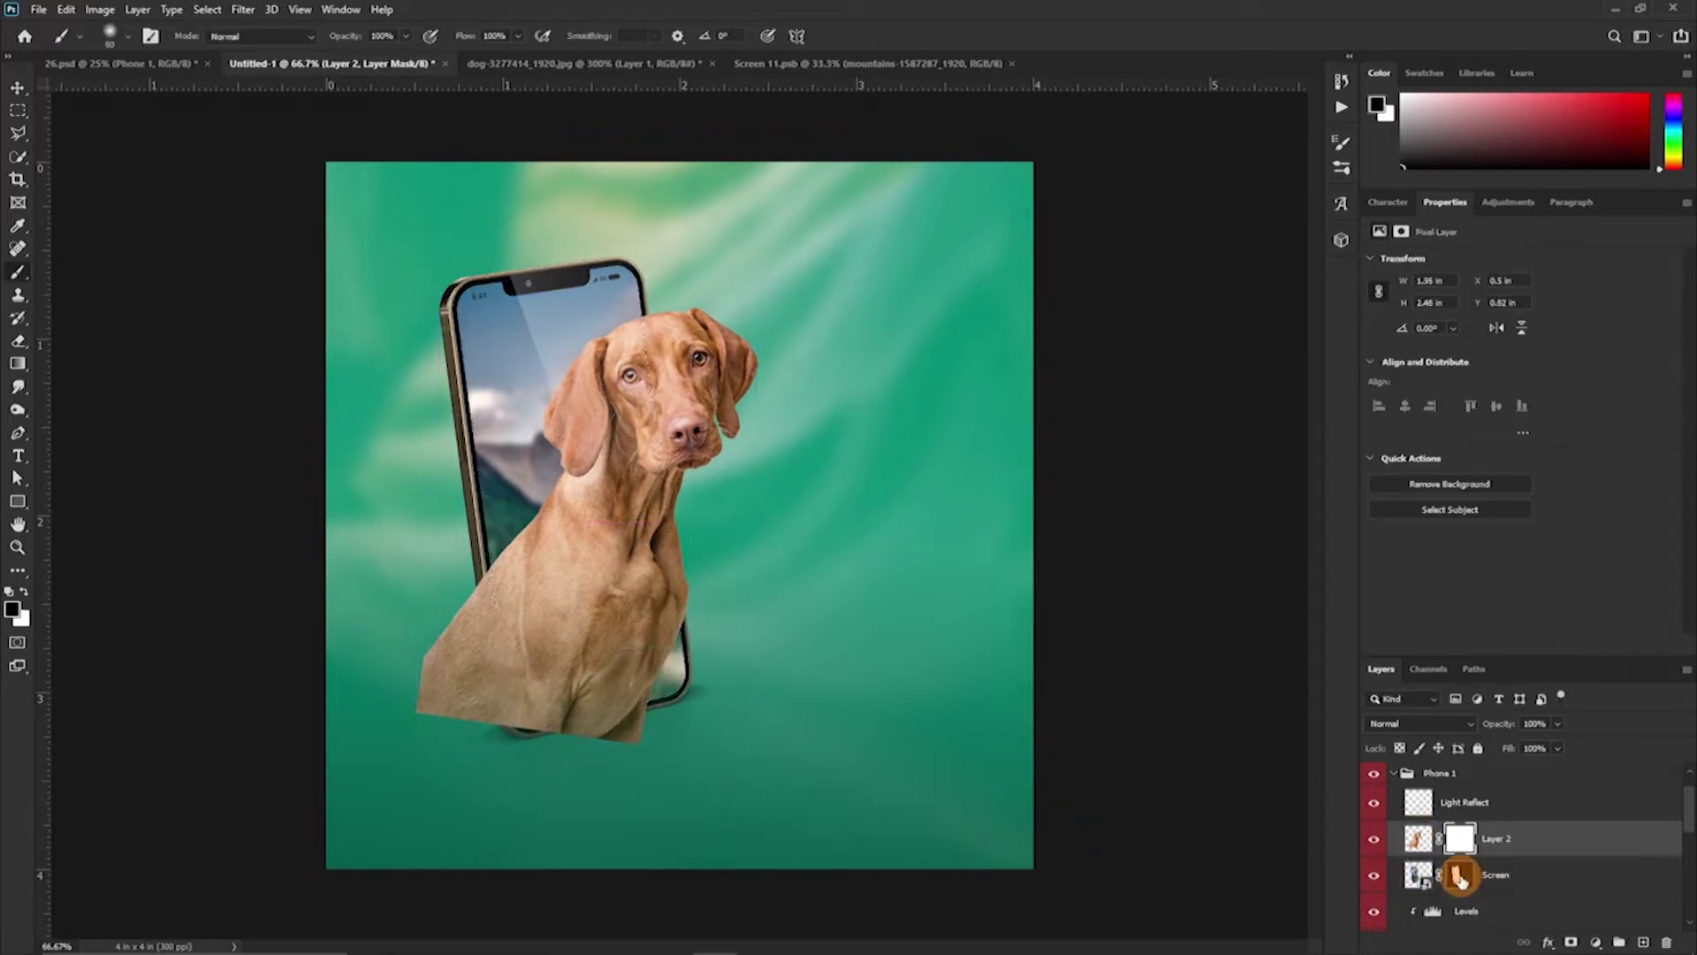
key(super)
key(super)
alt+click(1459, 875)
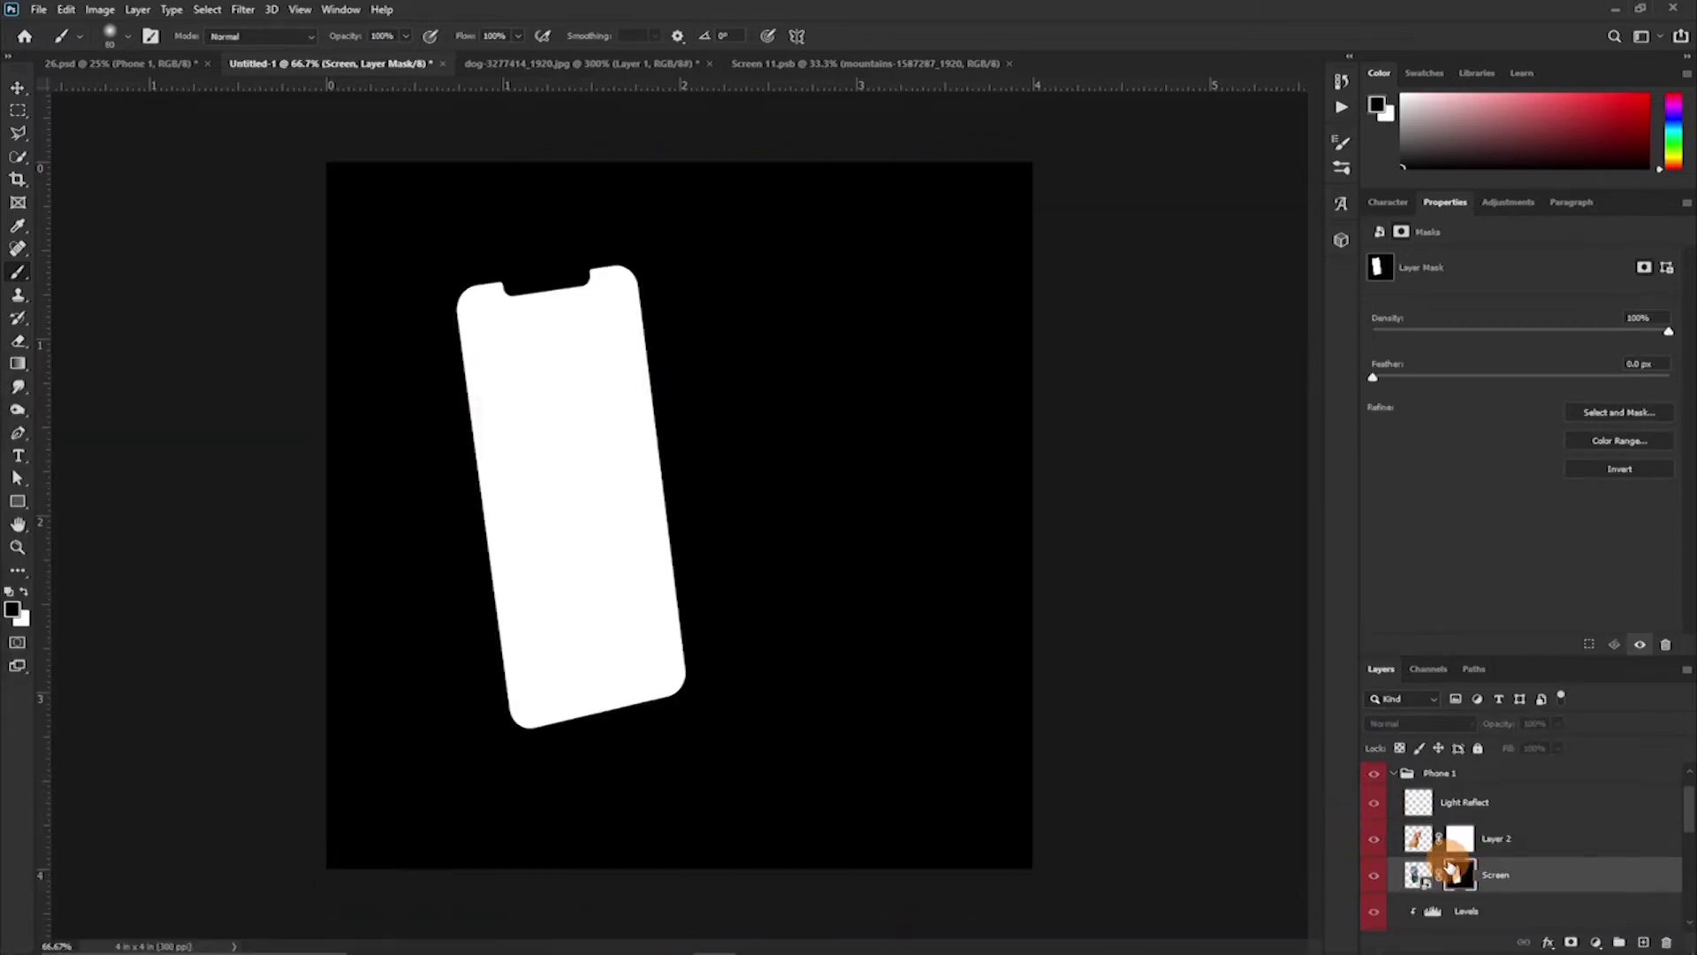
alt+click(1455, 875)
click(1463, 847)
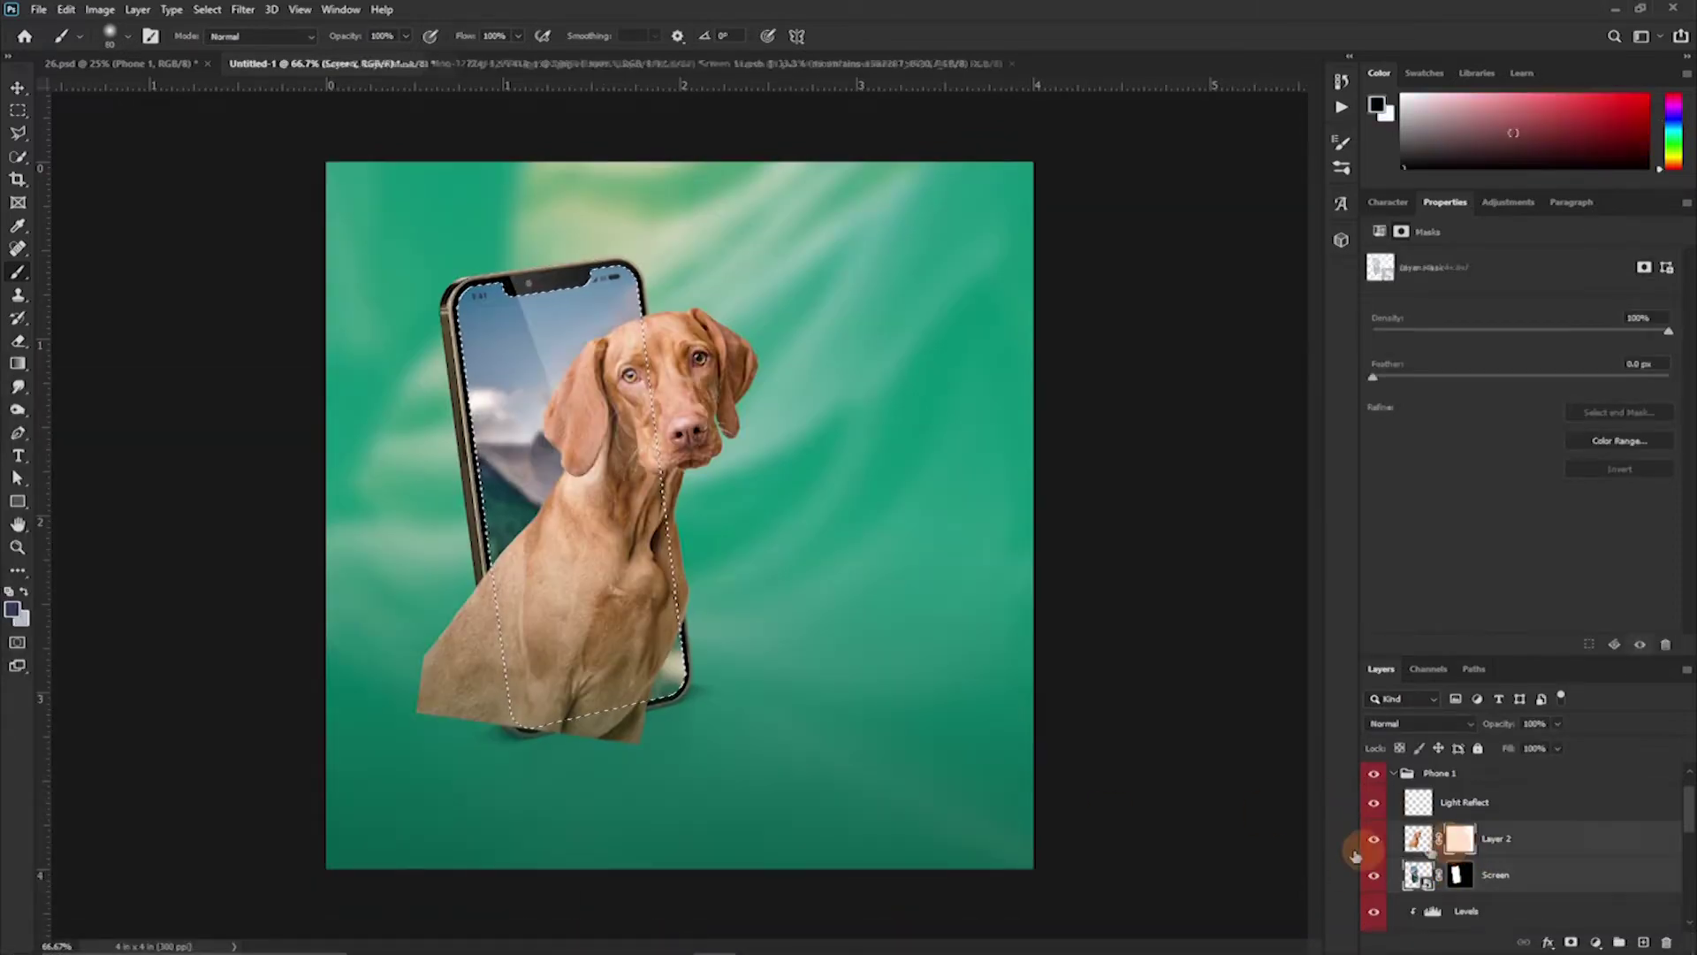
click(205, 11)
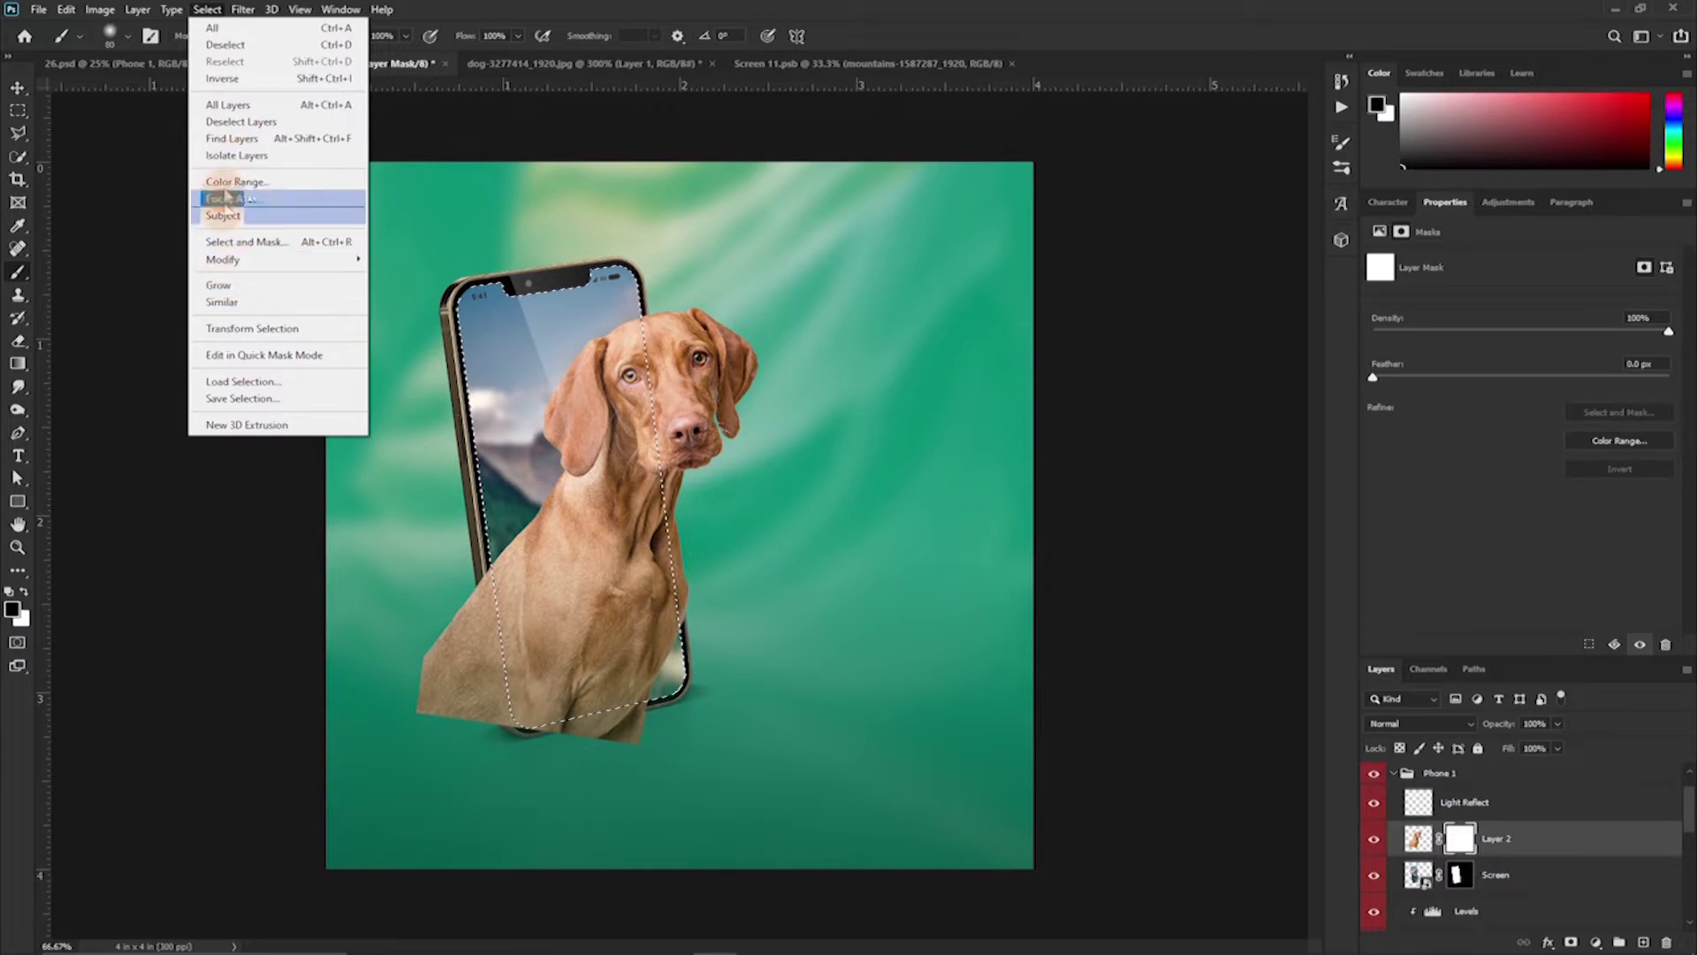
click(222, 78)
drag(425, 623, 488, 604)
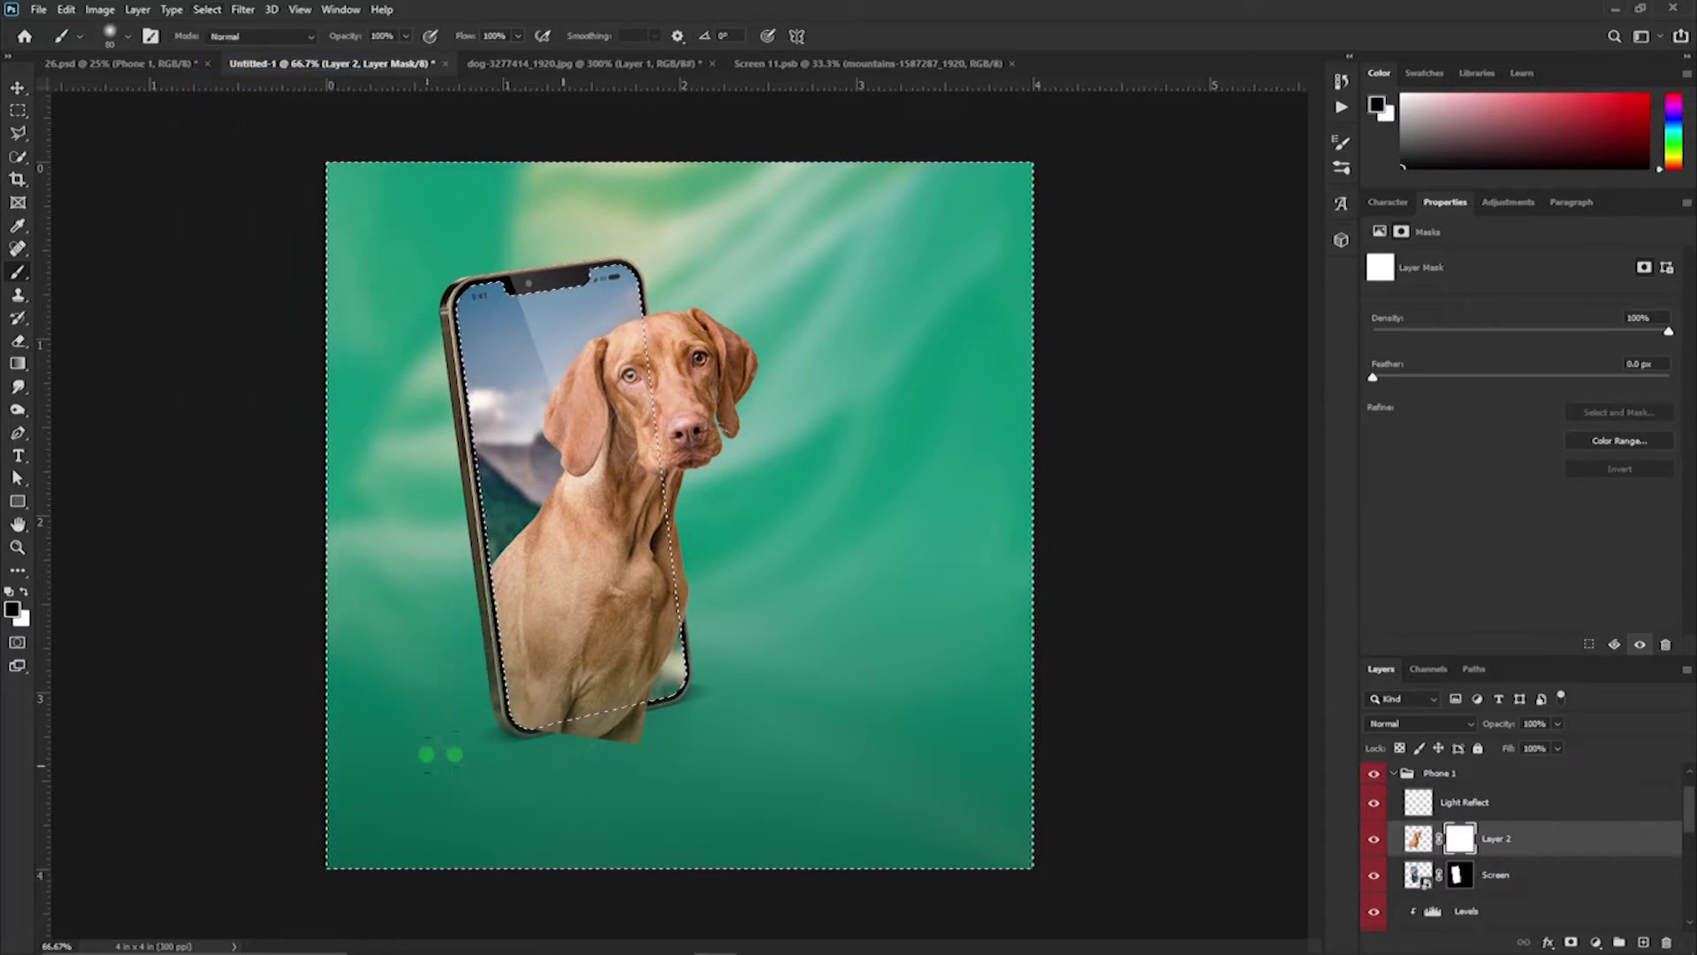
drag(515, 742, 492, 701)
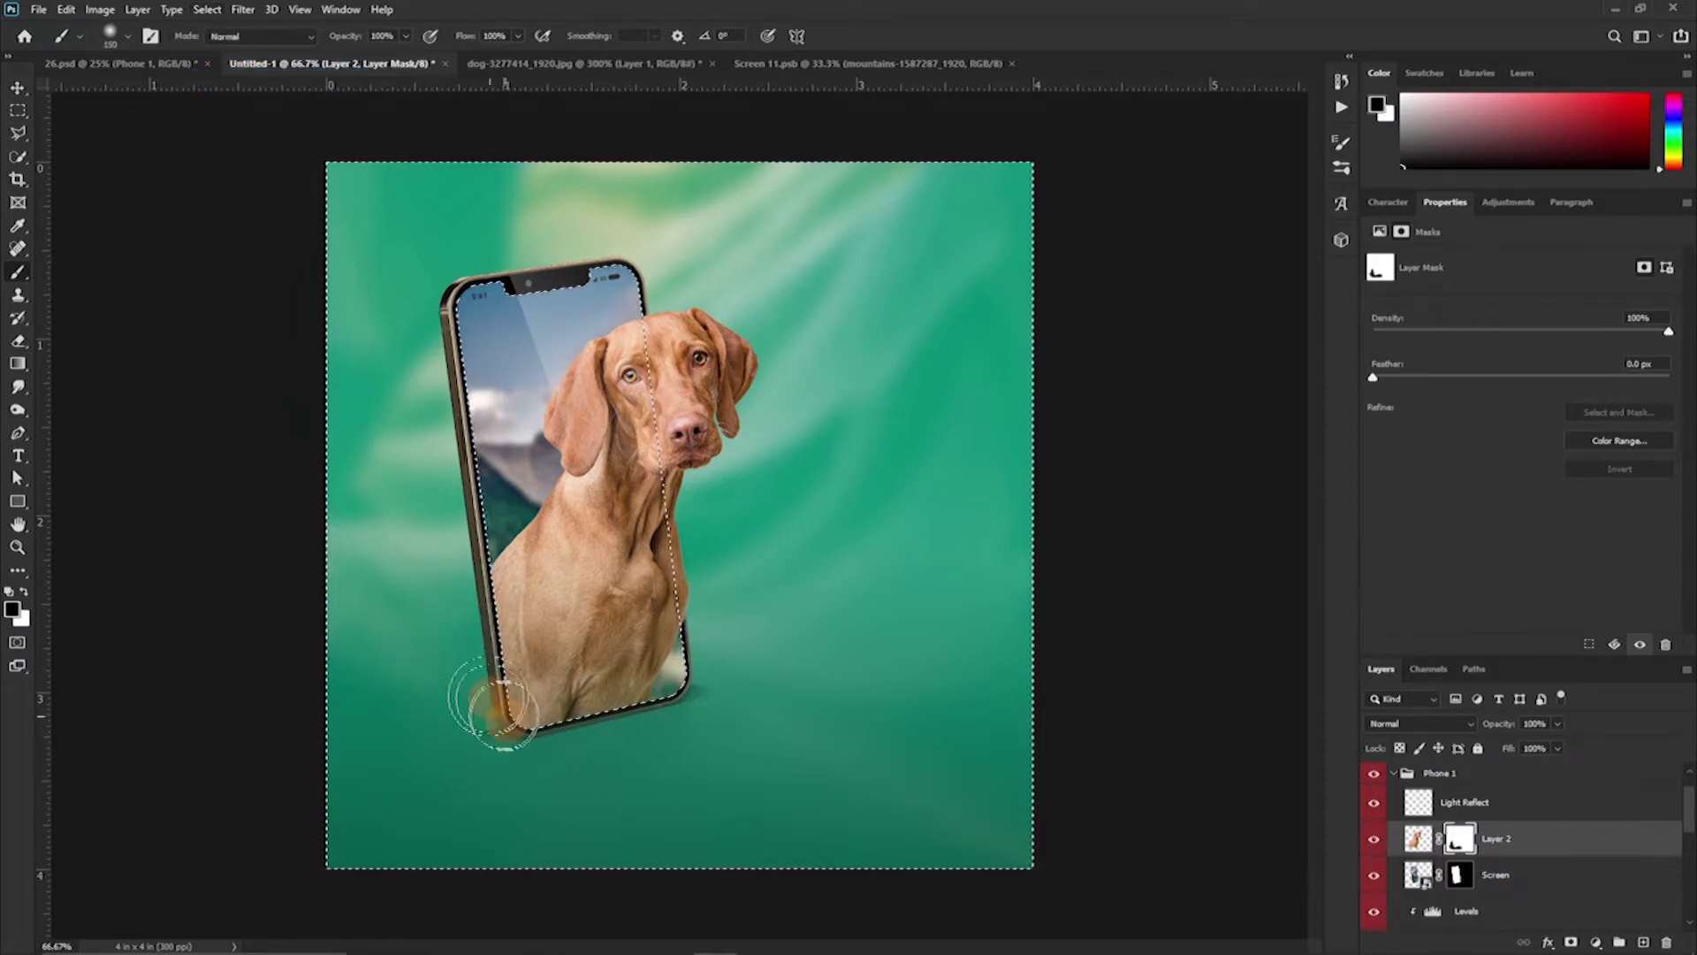
key(ctrl+d)
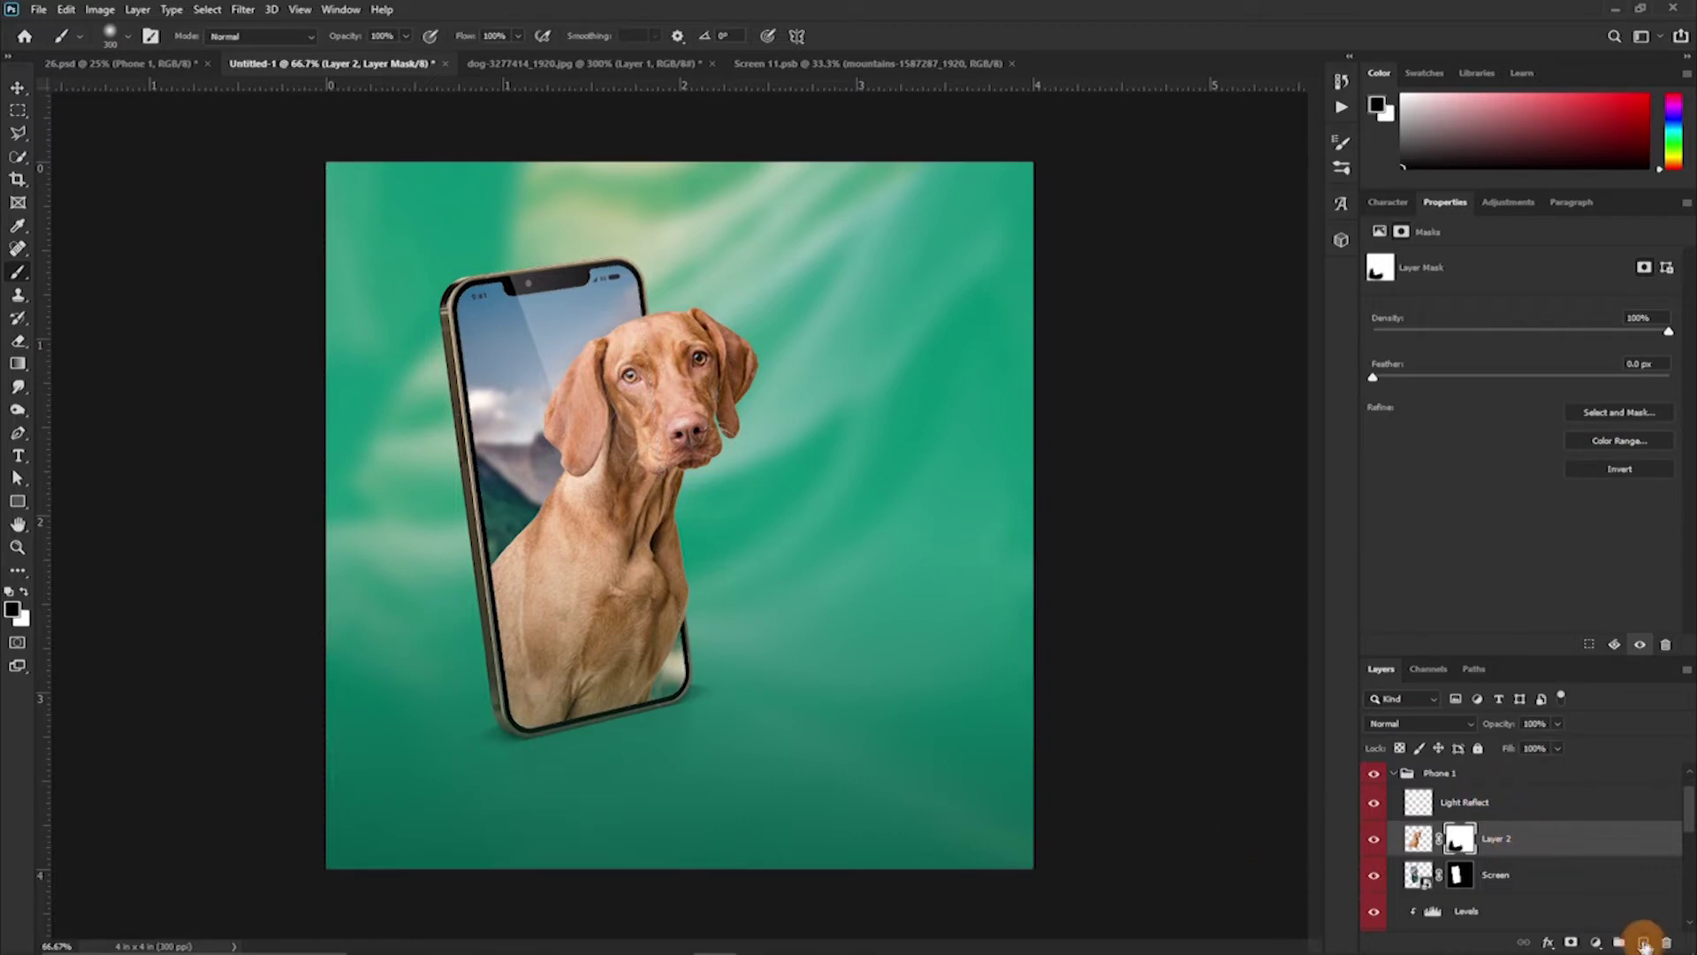
On a layer clipped to the dog, brush sampled dark green shading over the dog's lower body
click(1644, 942)
alt+click(1423, 849)
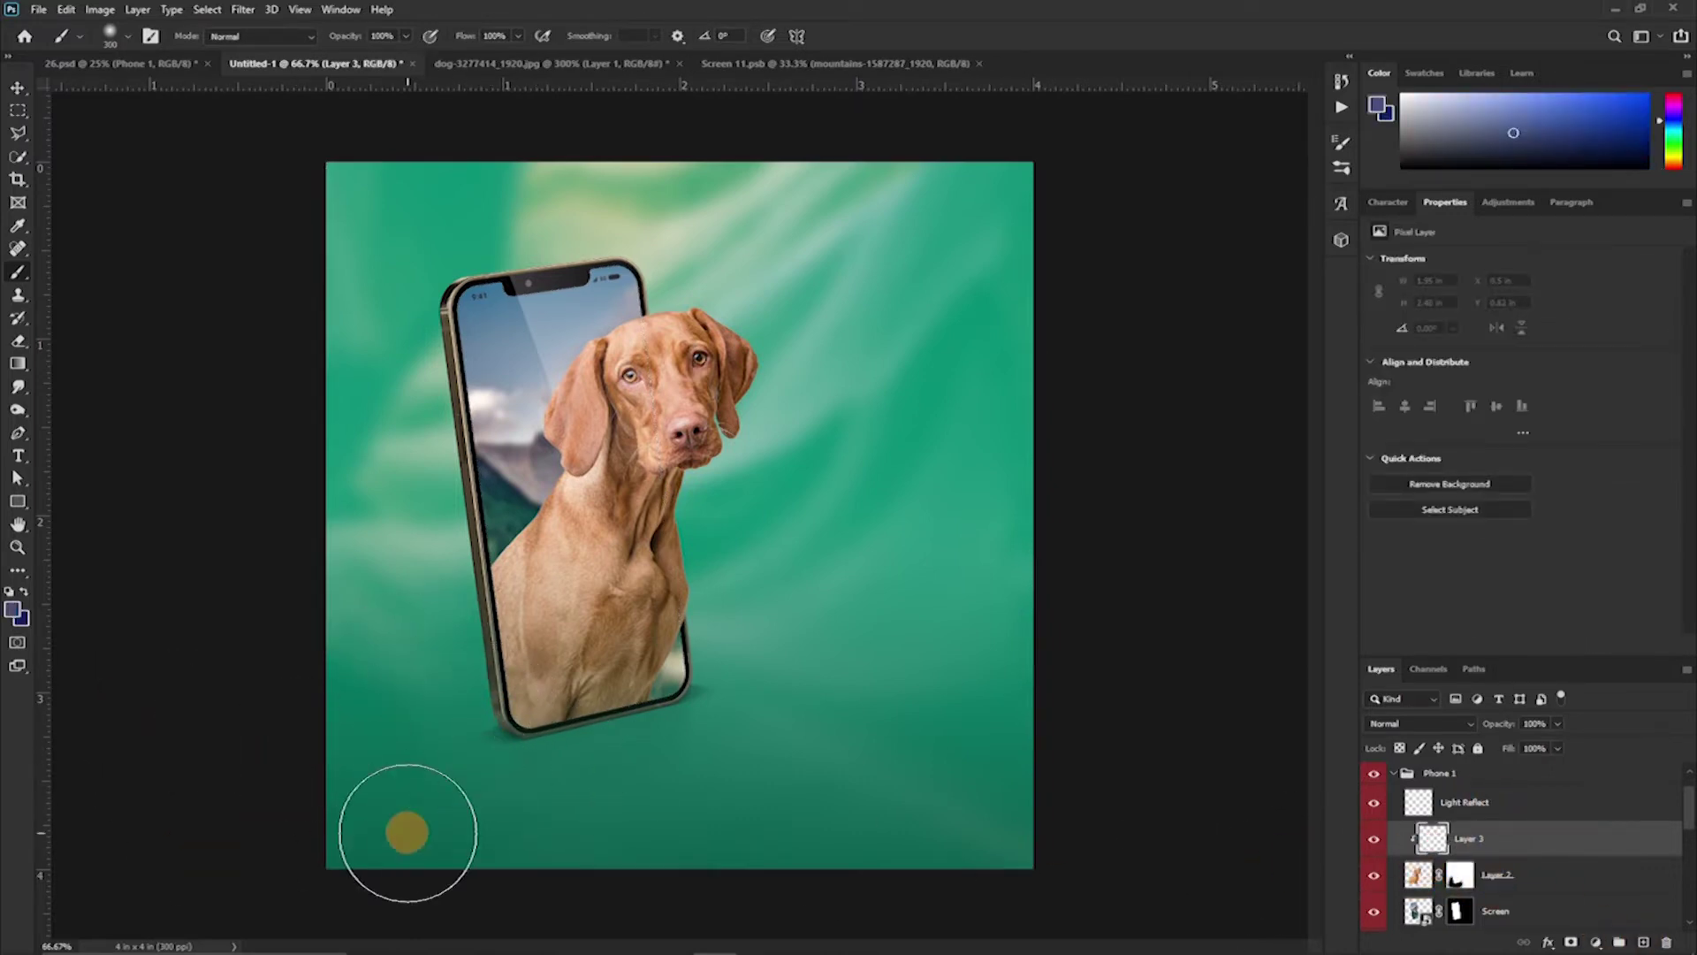
alt+click(393, 831)
click(19, 614)
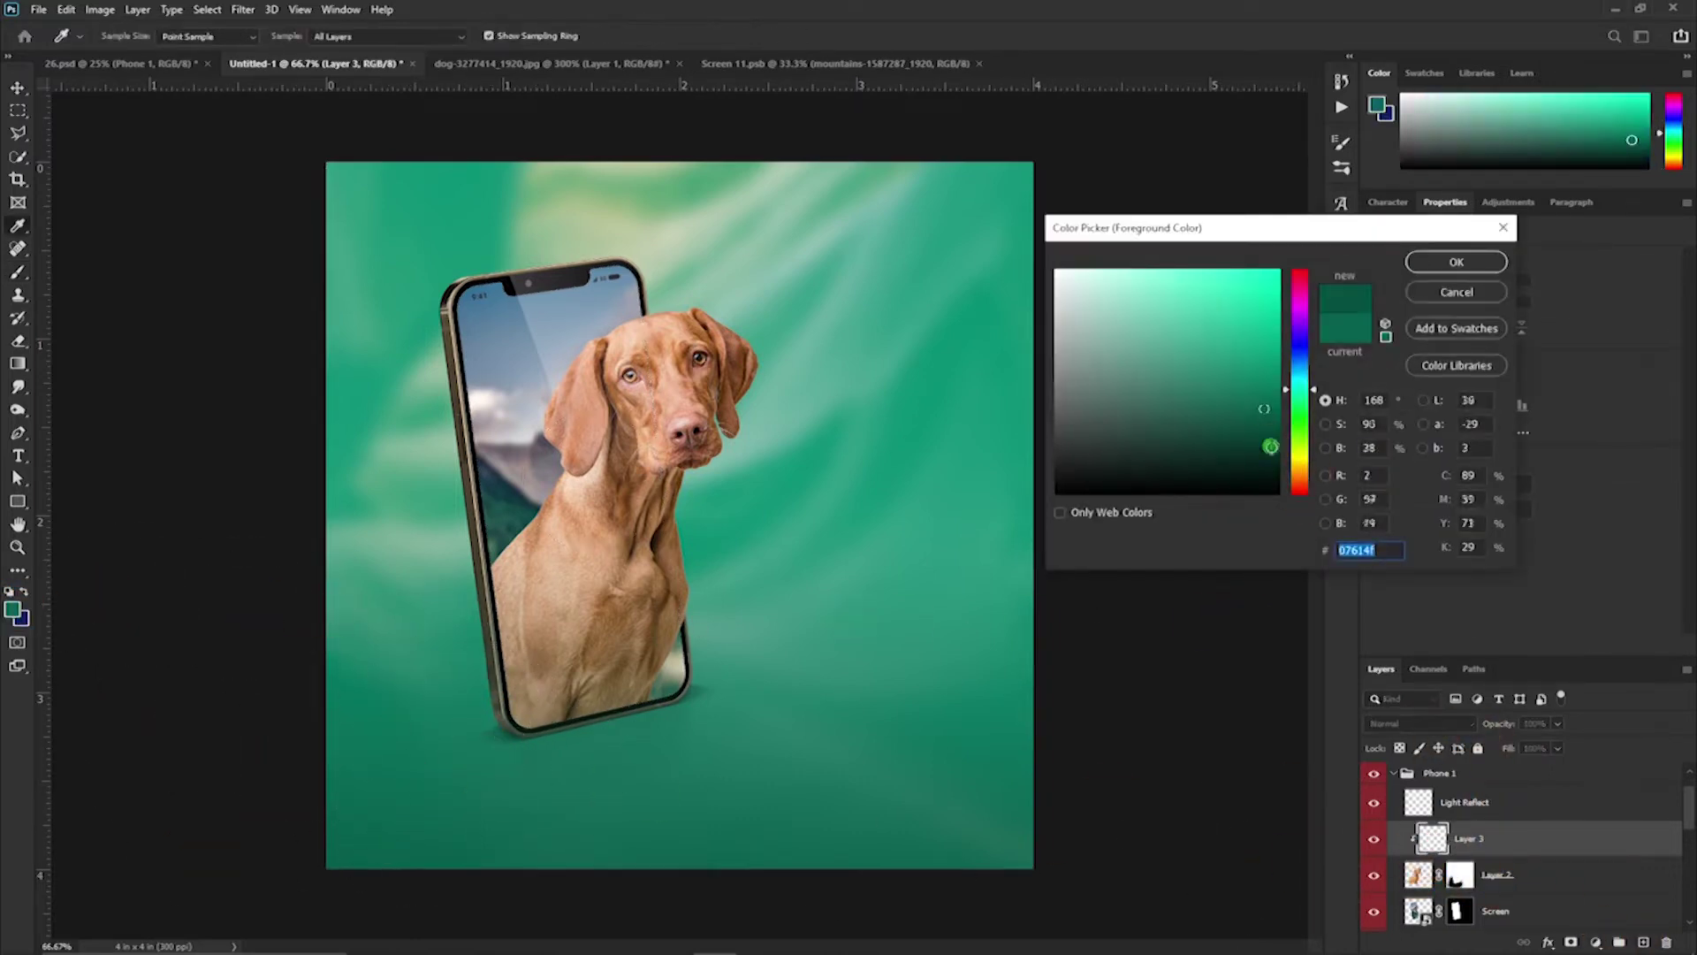
click(1457, 262)
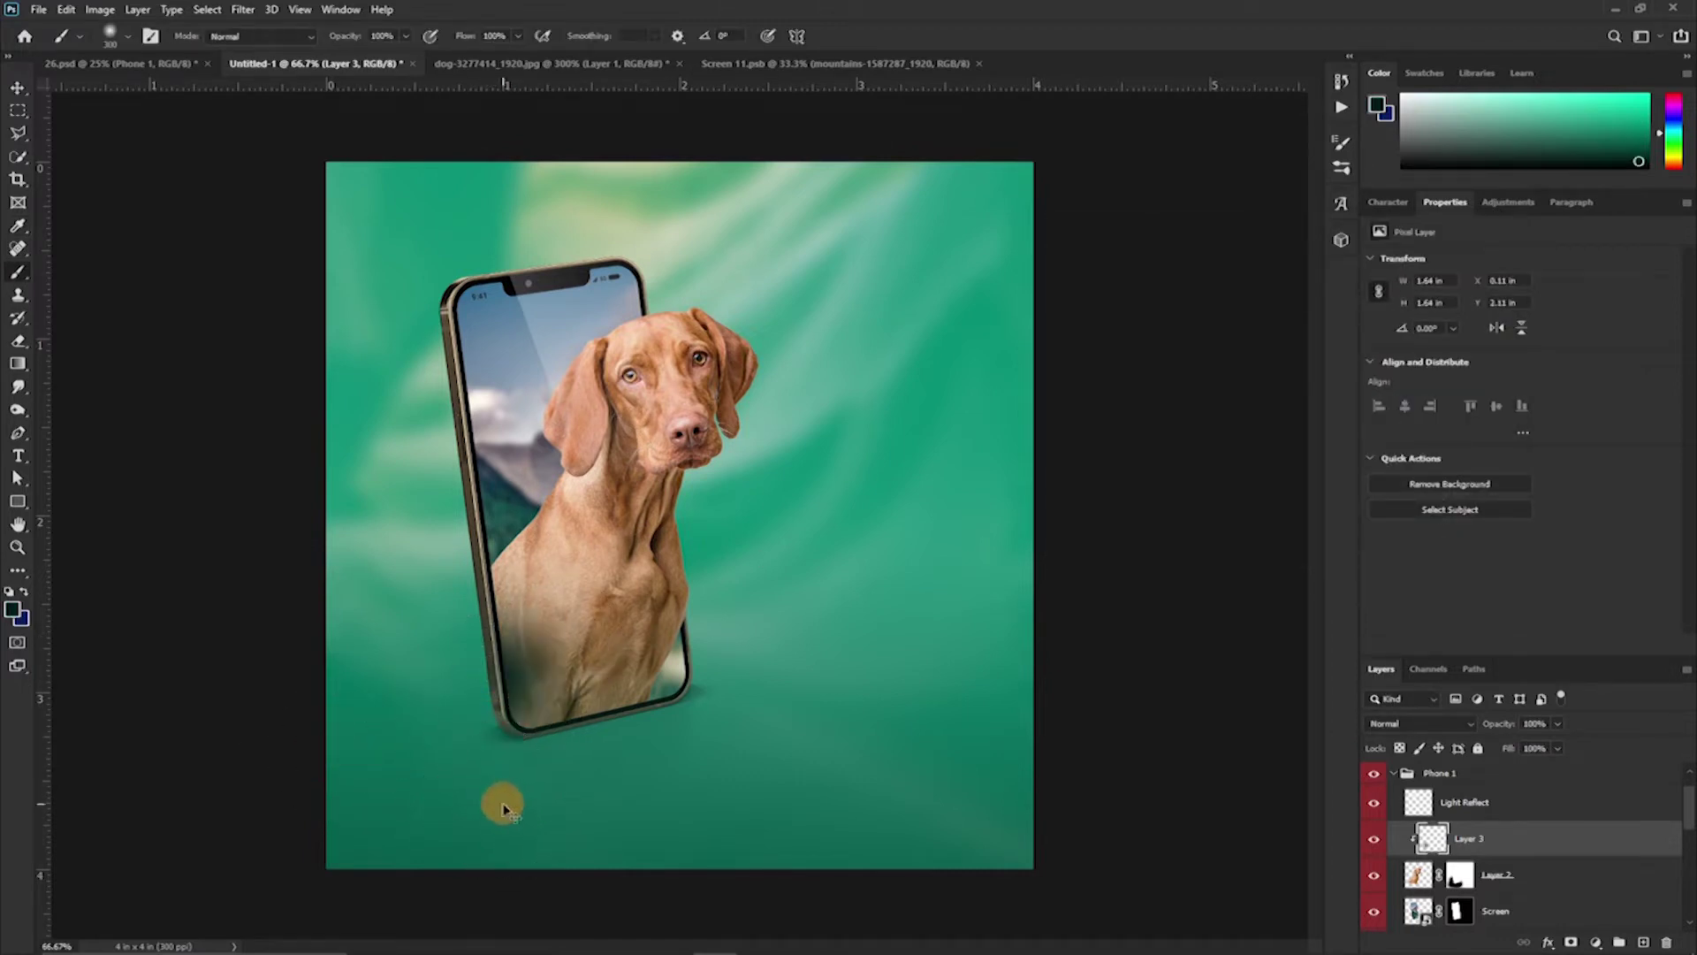
mouse_move(398, 872)
mouse_down()
mouse_move(386, 909)
mouse_move(406, 587)
mouse_move(434, 751)
mouse_move(190, 944)
mouse_up()
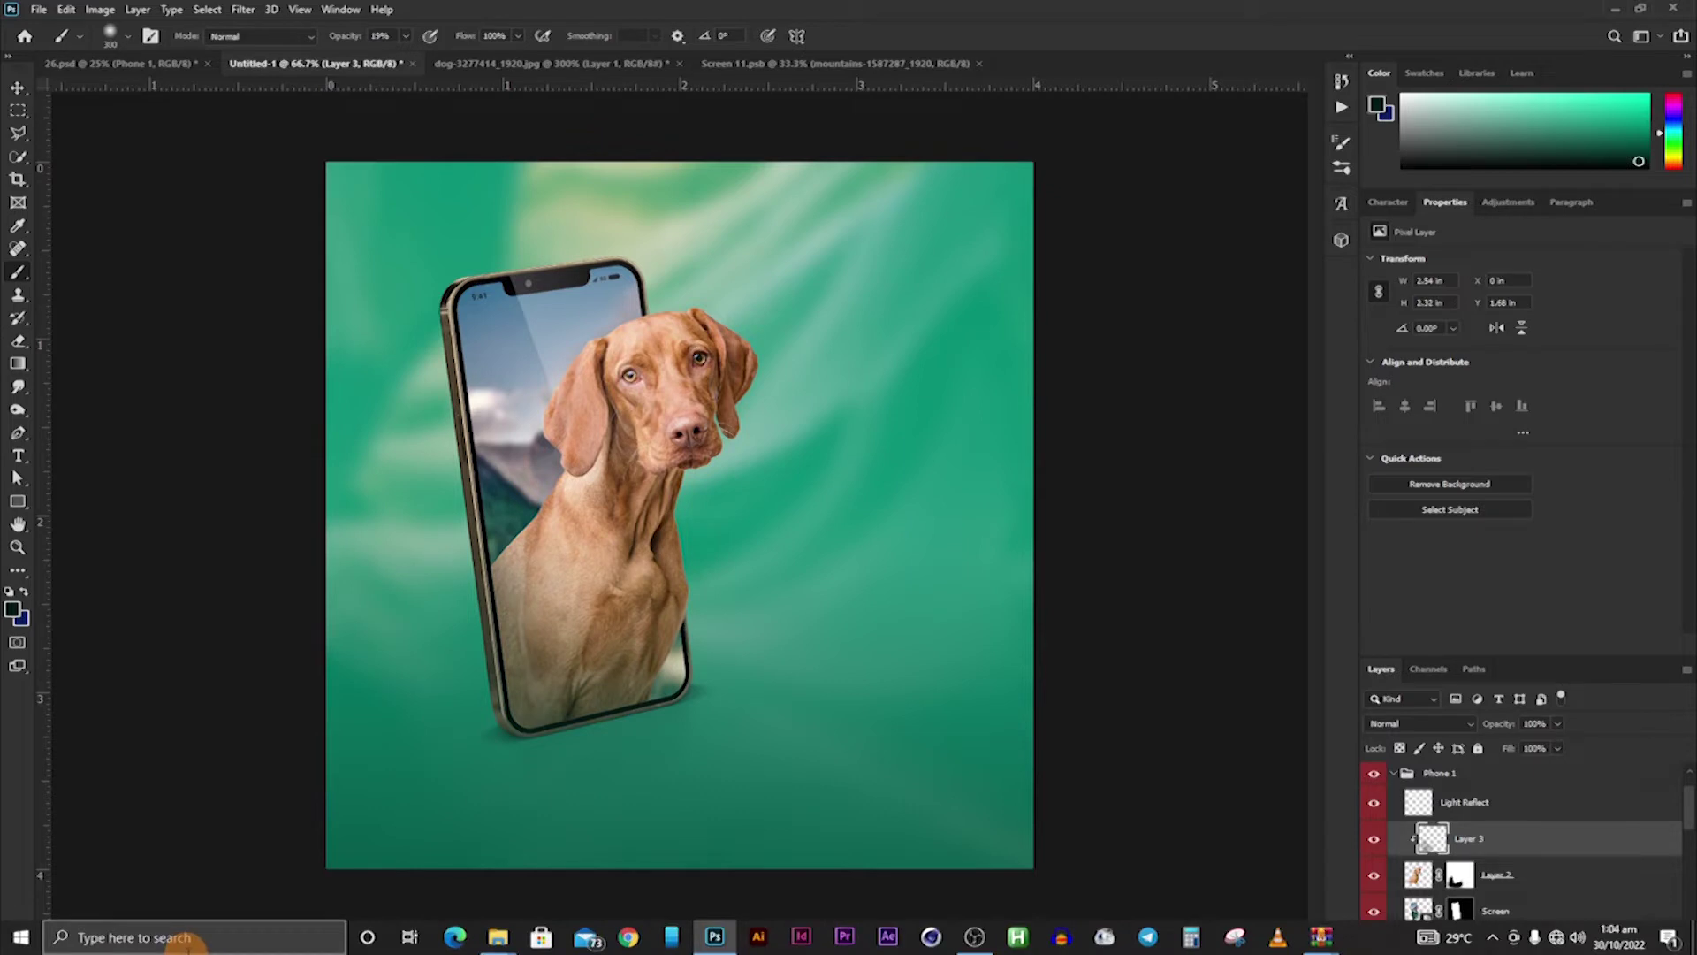
click(18, 87)
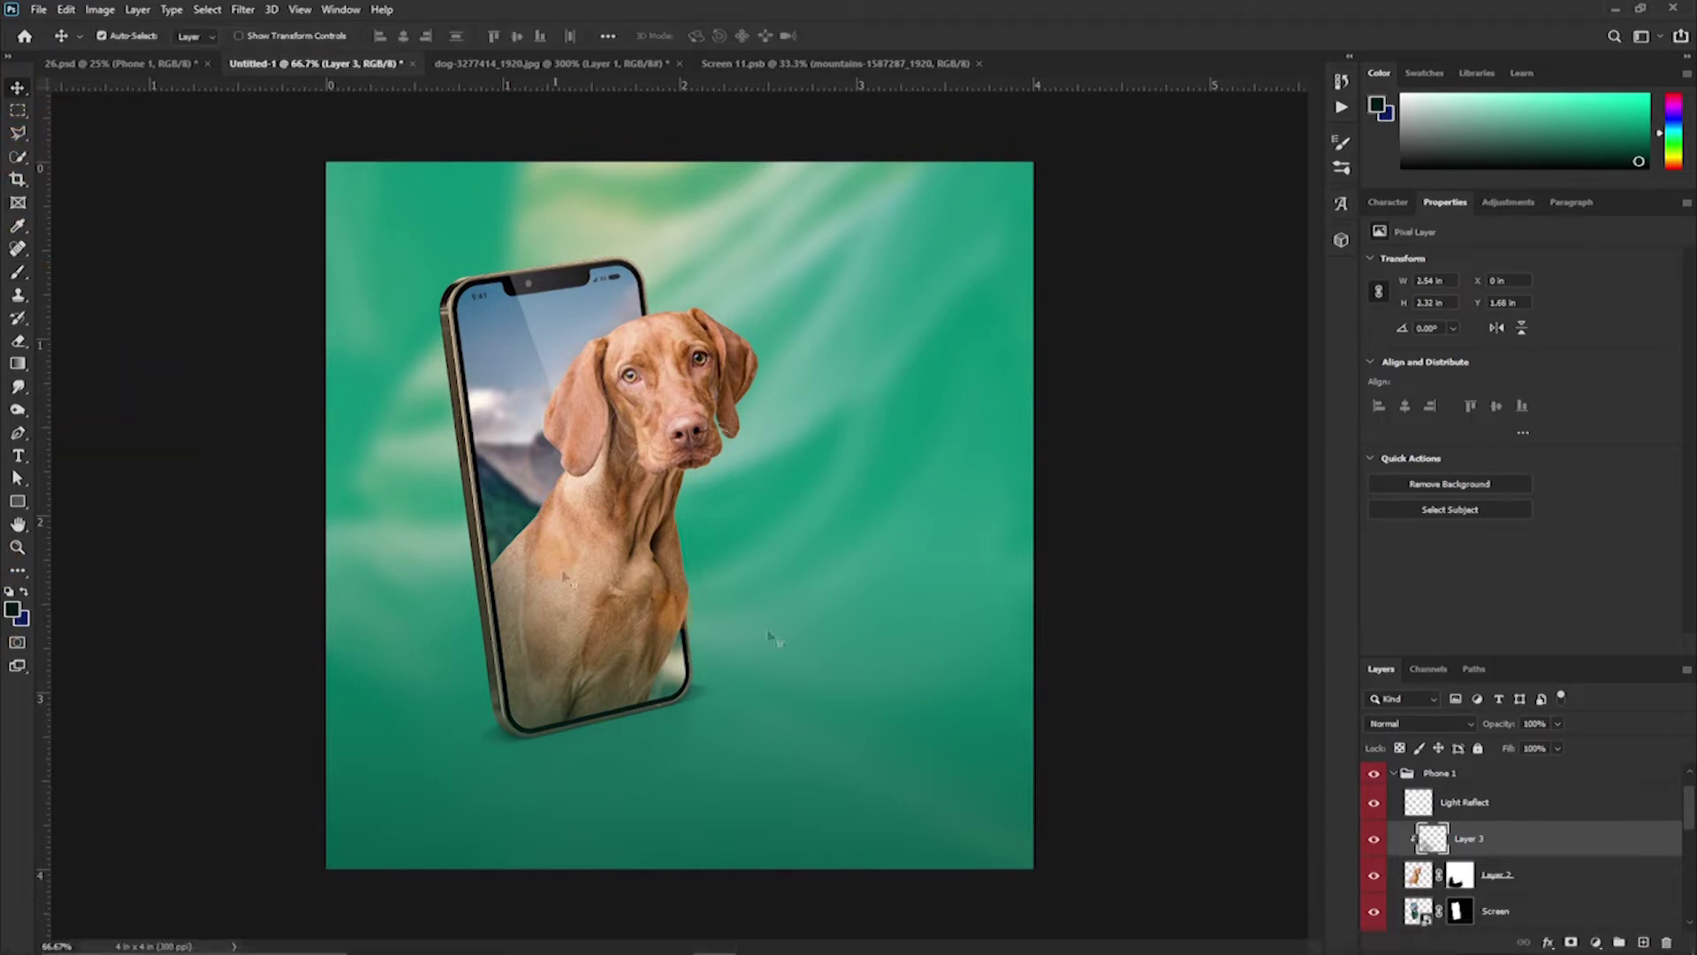
Give the dog layer (Layer 2) a soft drop shadow with adjusted strength
click(643, 498)
click(1024, 630)
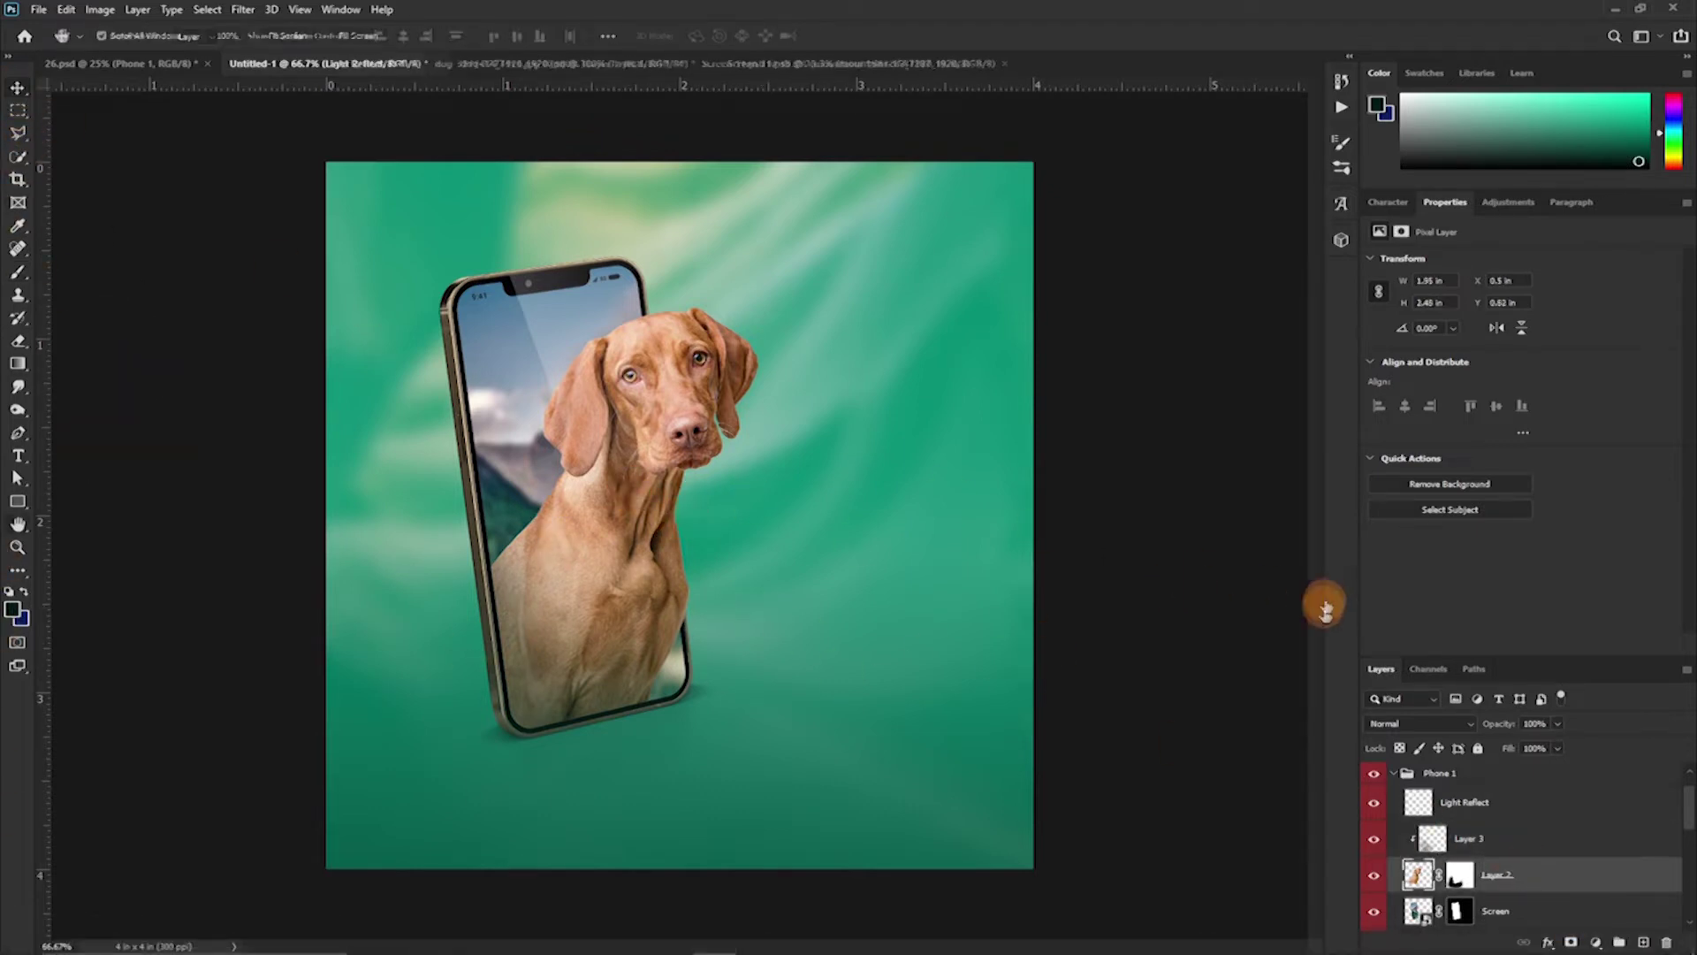
click(1061, 591)
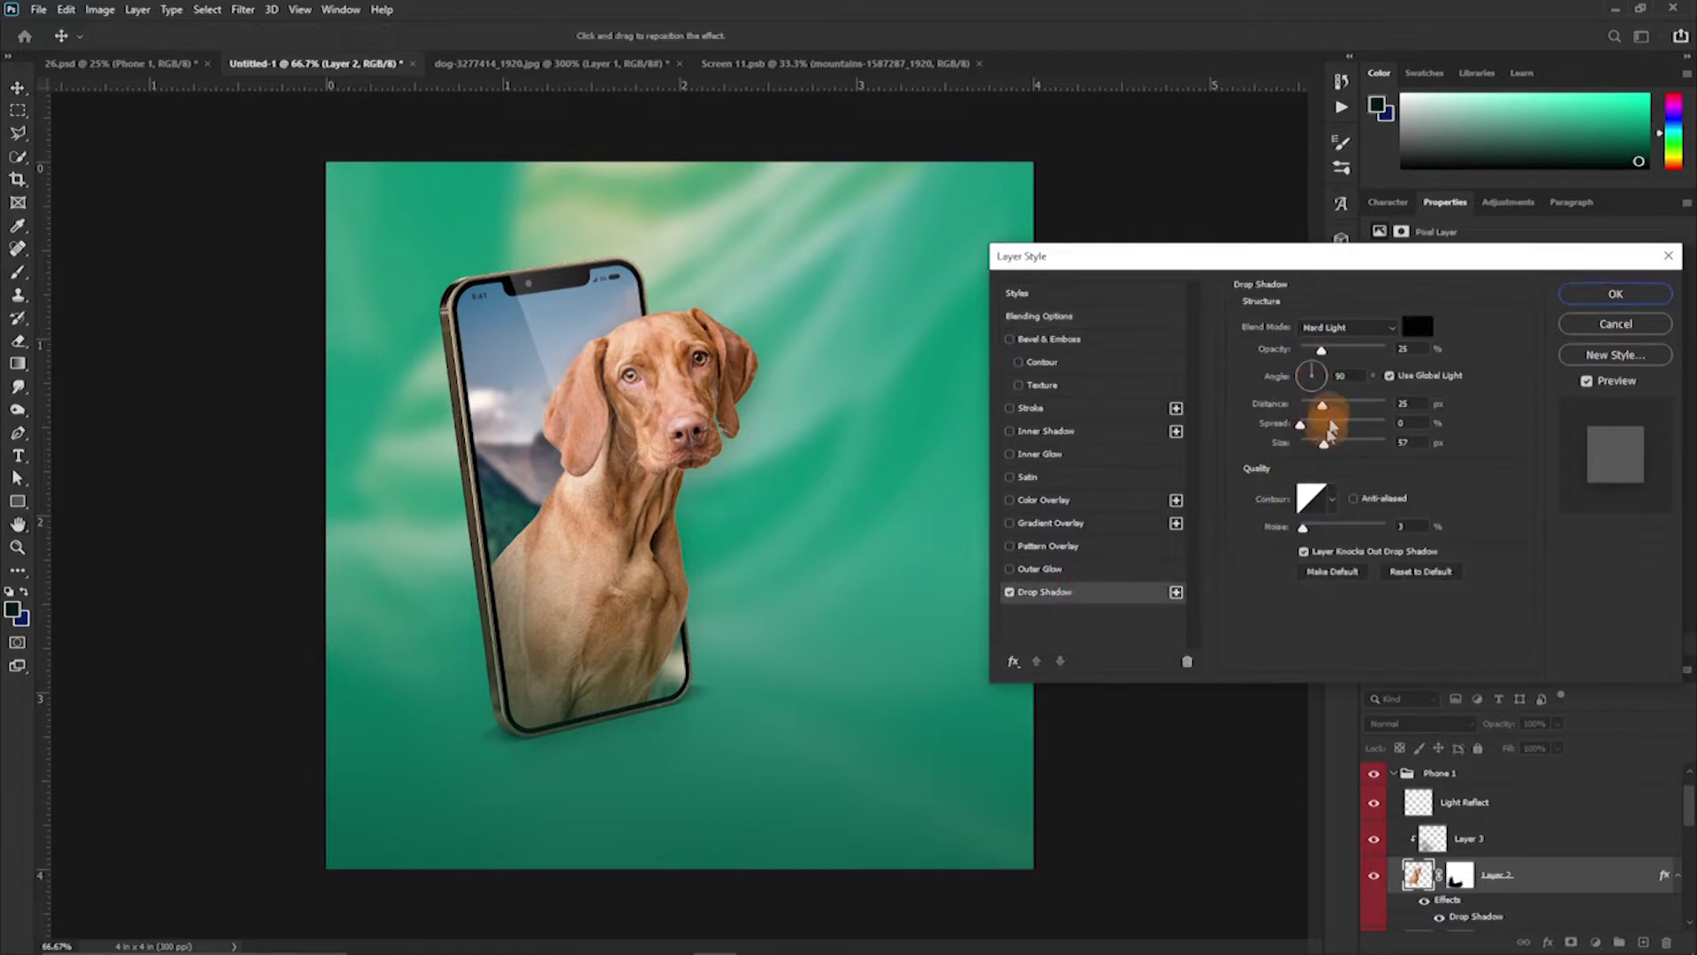
drag(1321, 350, 1388, 350)
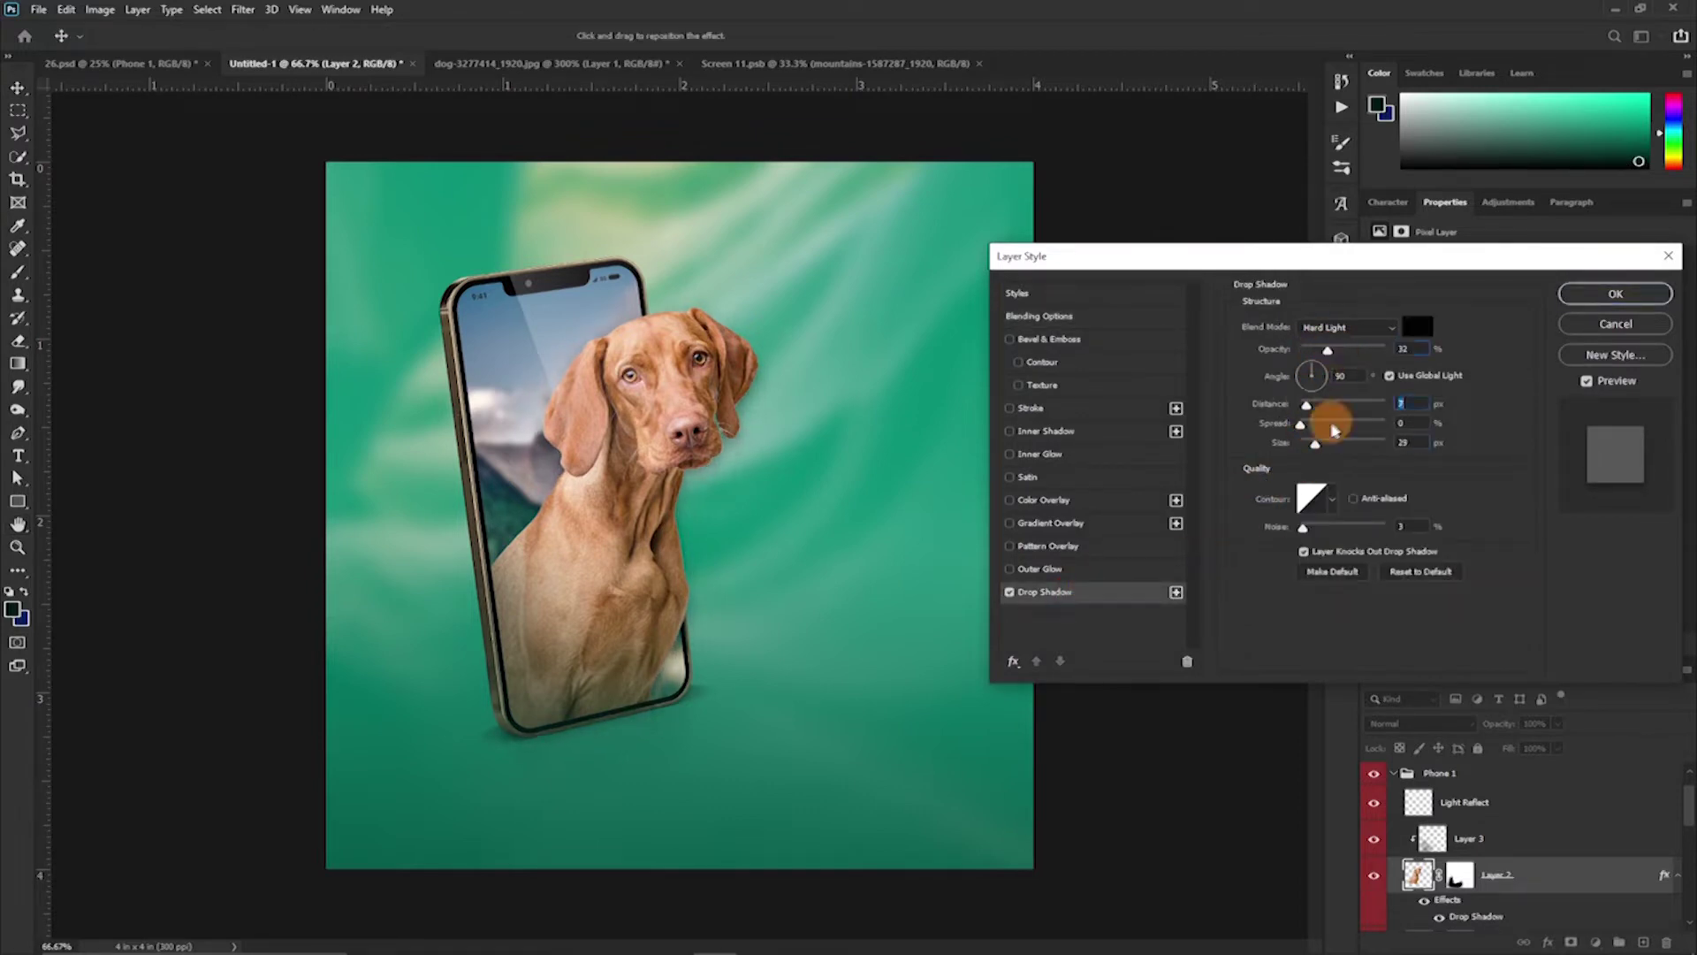
click(1589, 297)
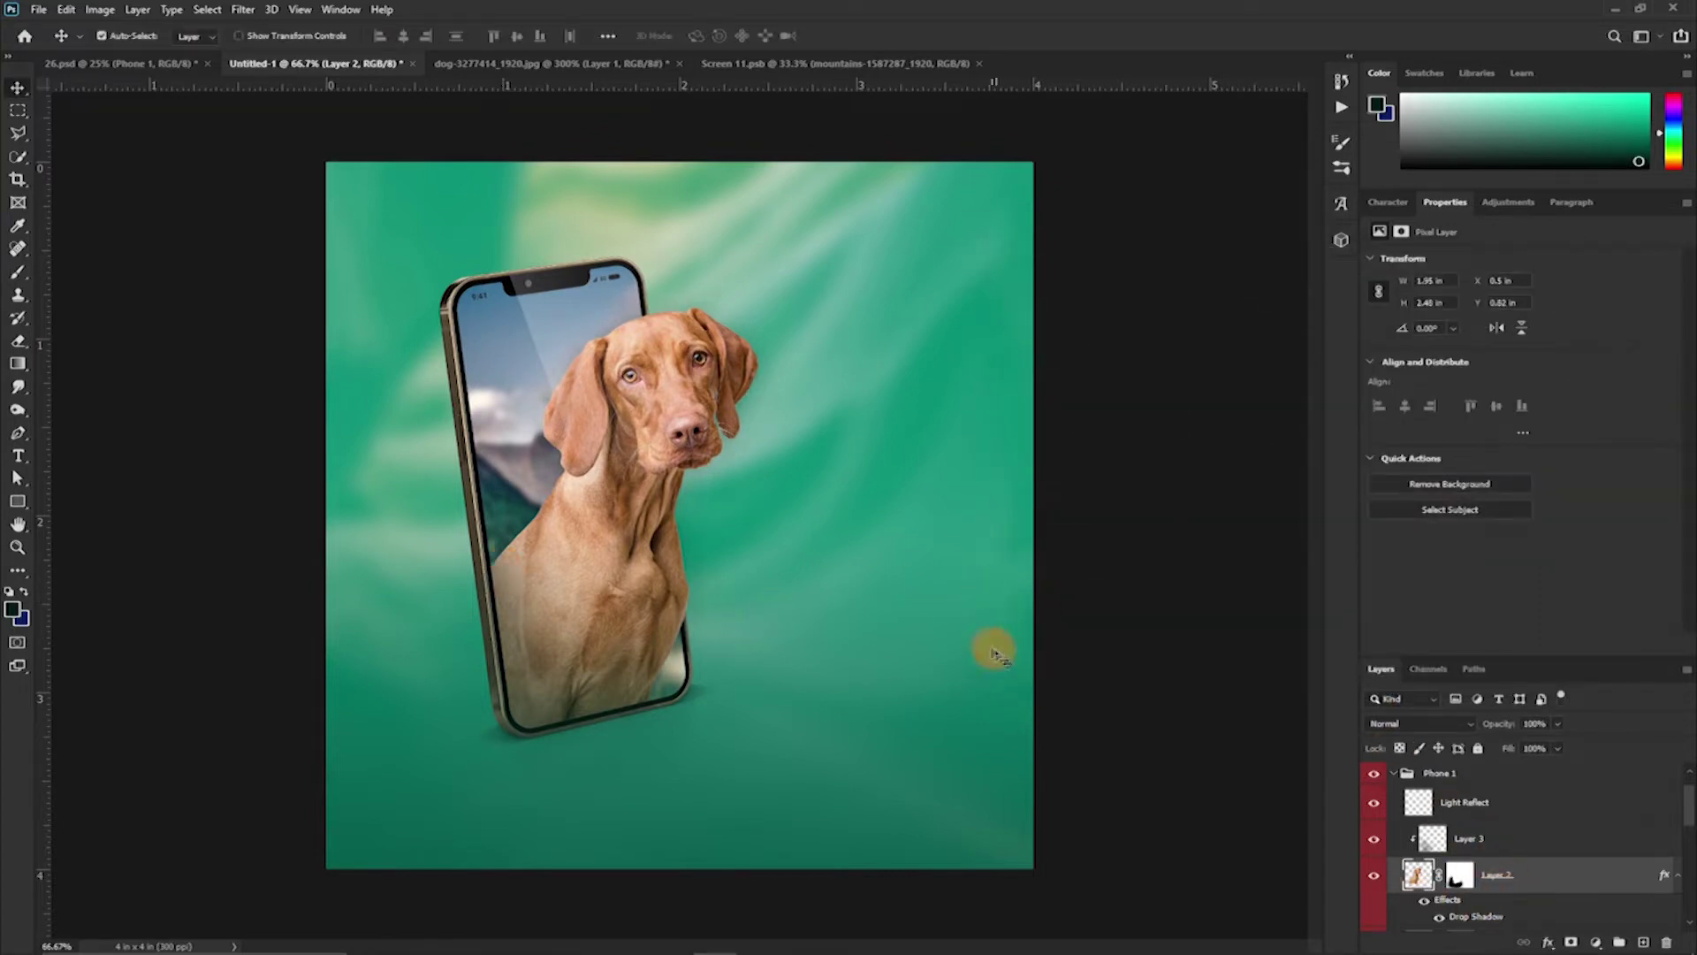
Pick a cloud image from the stock pics folder and drag it into the poster
click(363, 840)
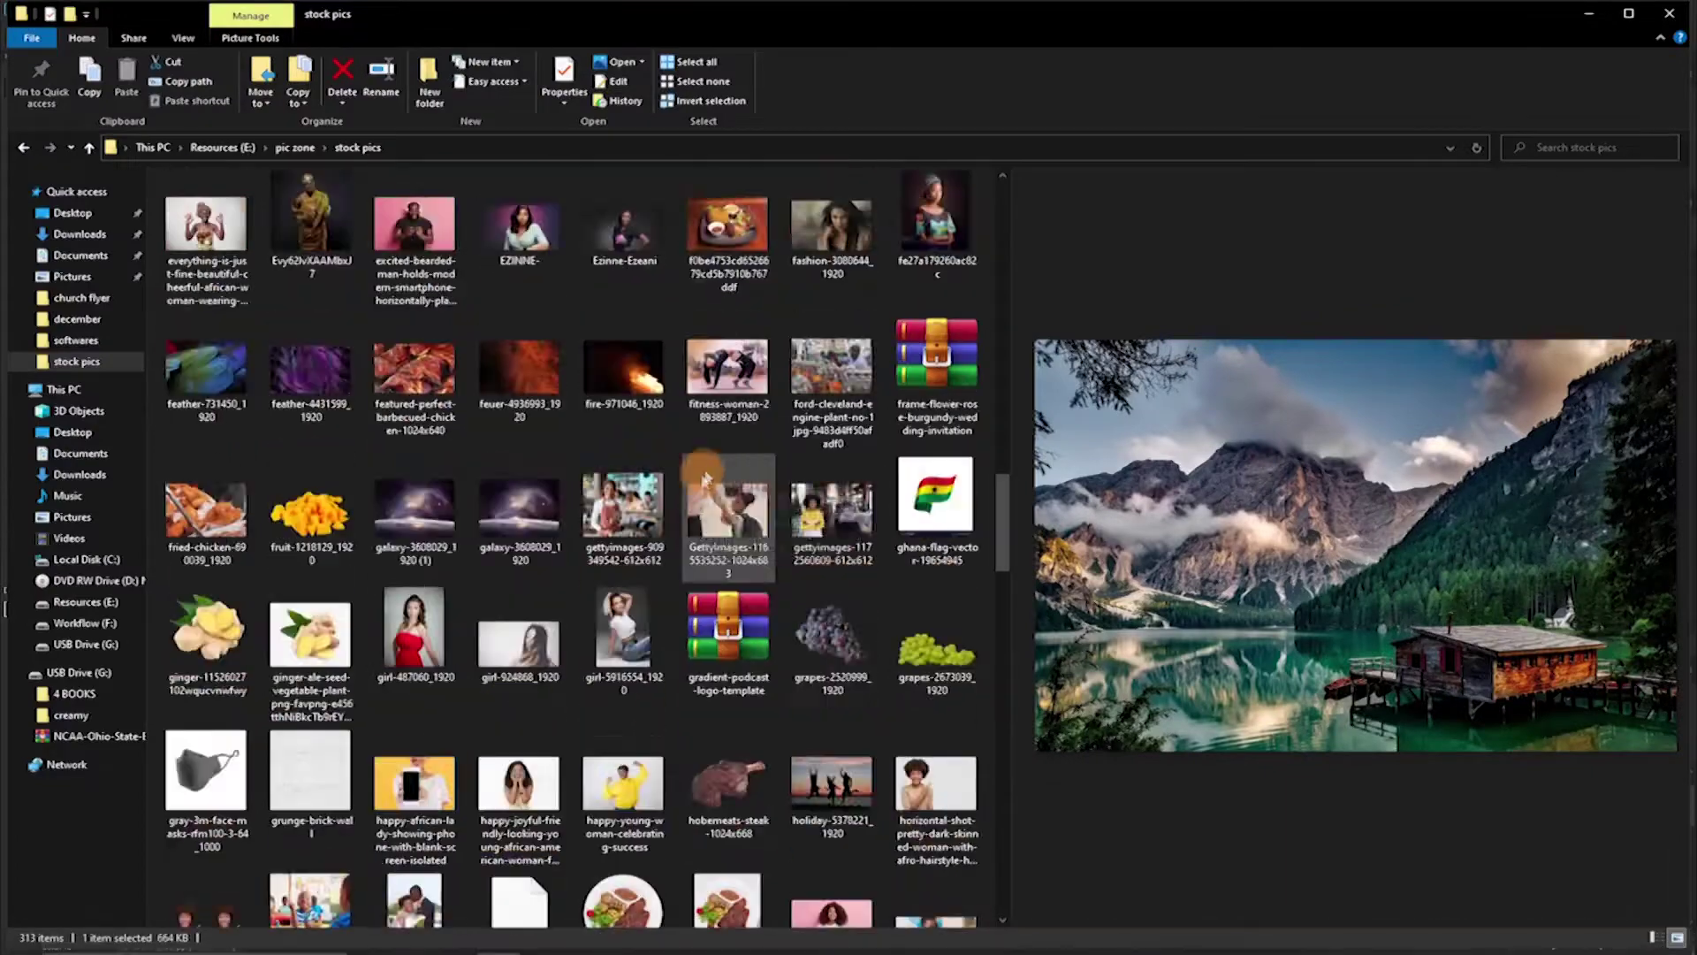
scroll(705, 478, up, 15)
click(520, 367)
click(833, 367)
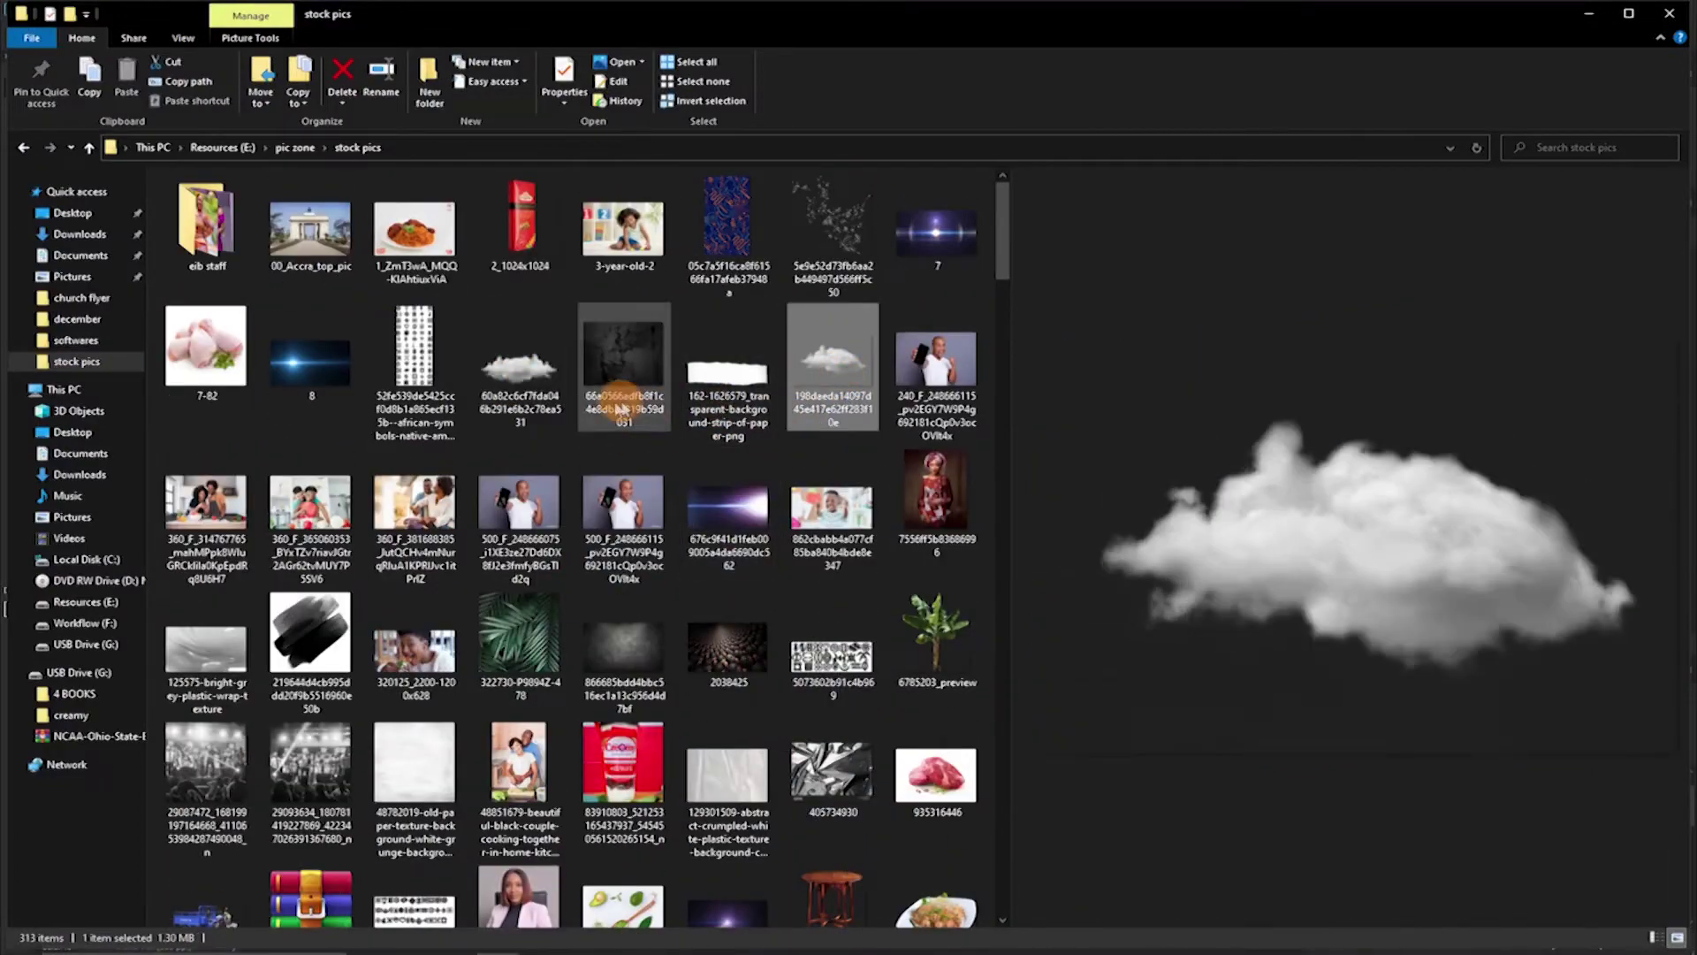
drag(520, 366, 511, 727)
Shrink the first cloud onto the phone's bottom-left, stacked above Layer 3 and unclipped
drag(1034, 511, 648, 514)
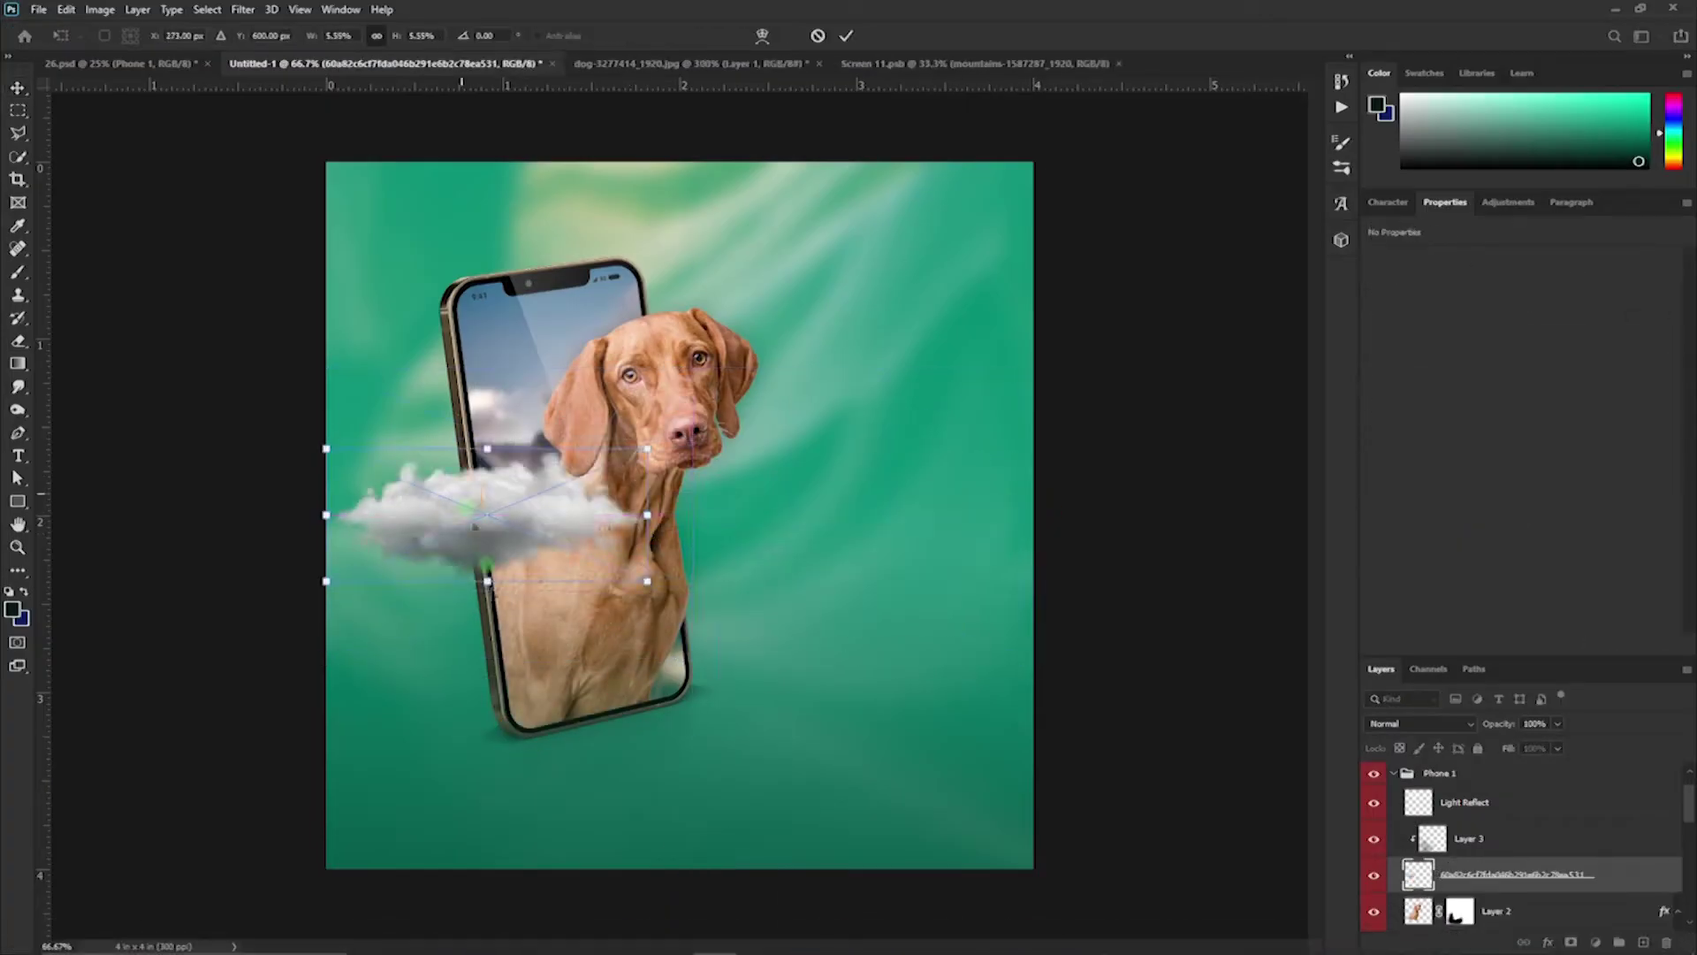
drag(475, 527, 509, 689)
key(Return)
drag(1484, 886, 1475, 895)
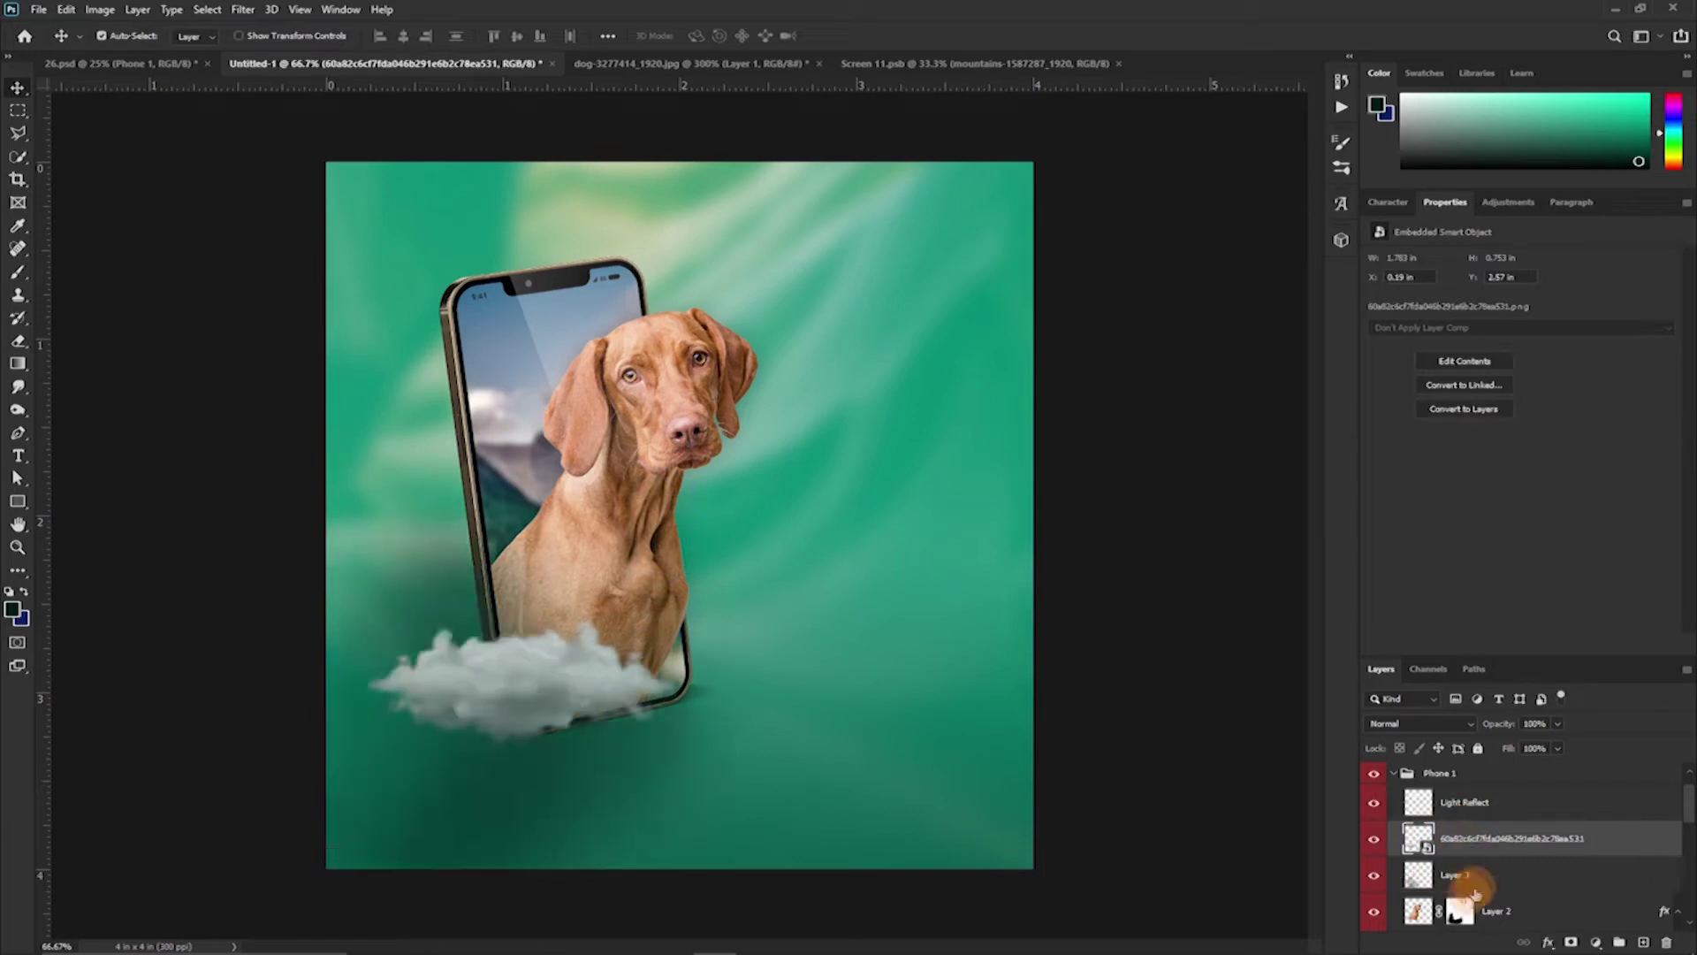
alt+click(1462, 854)
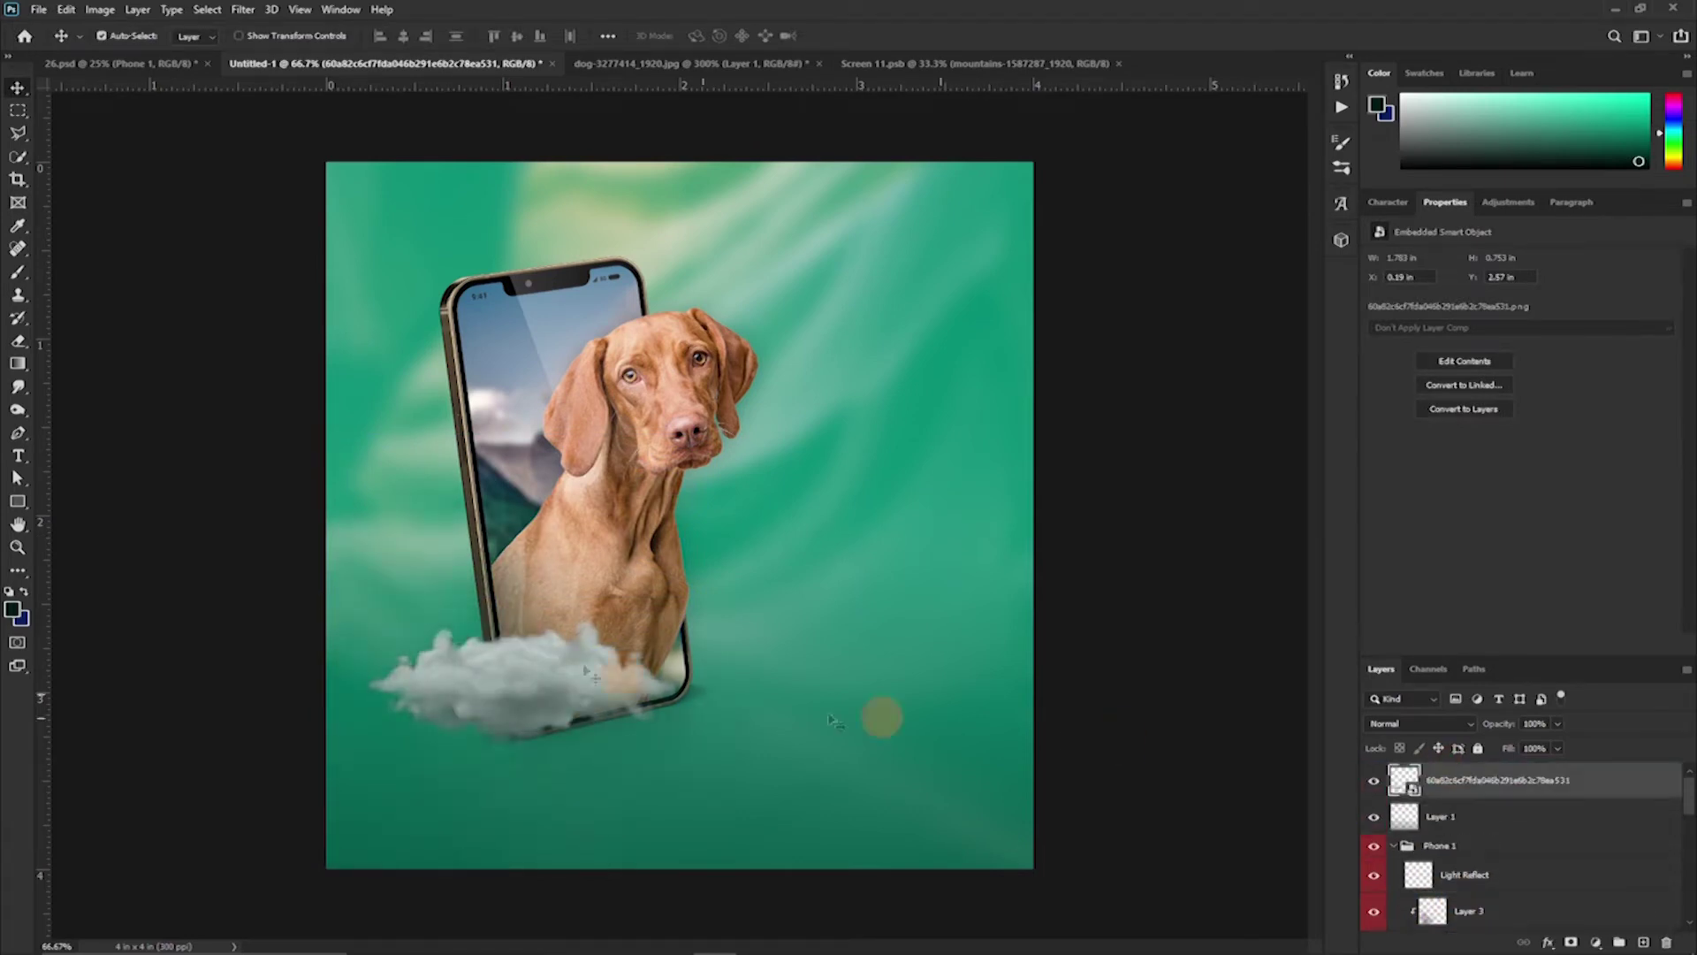
drag(549, 693, 516, 661)
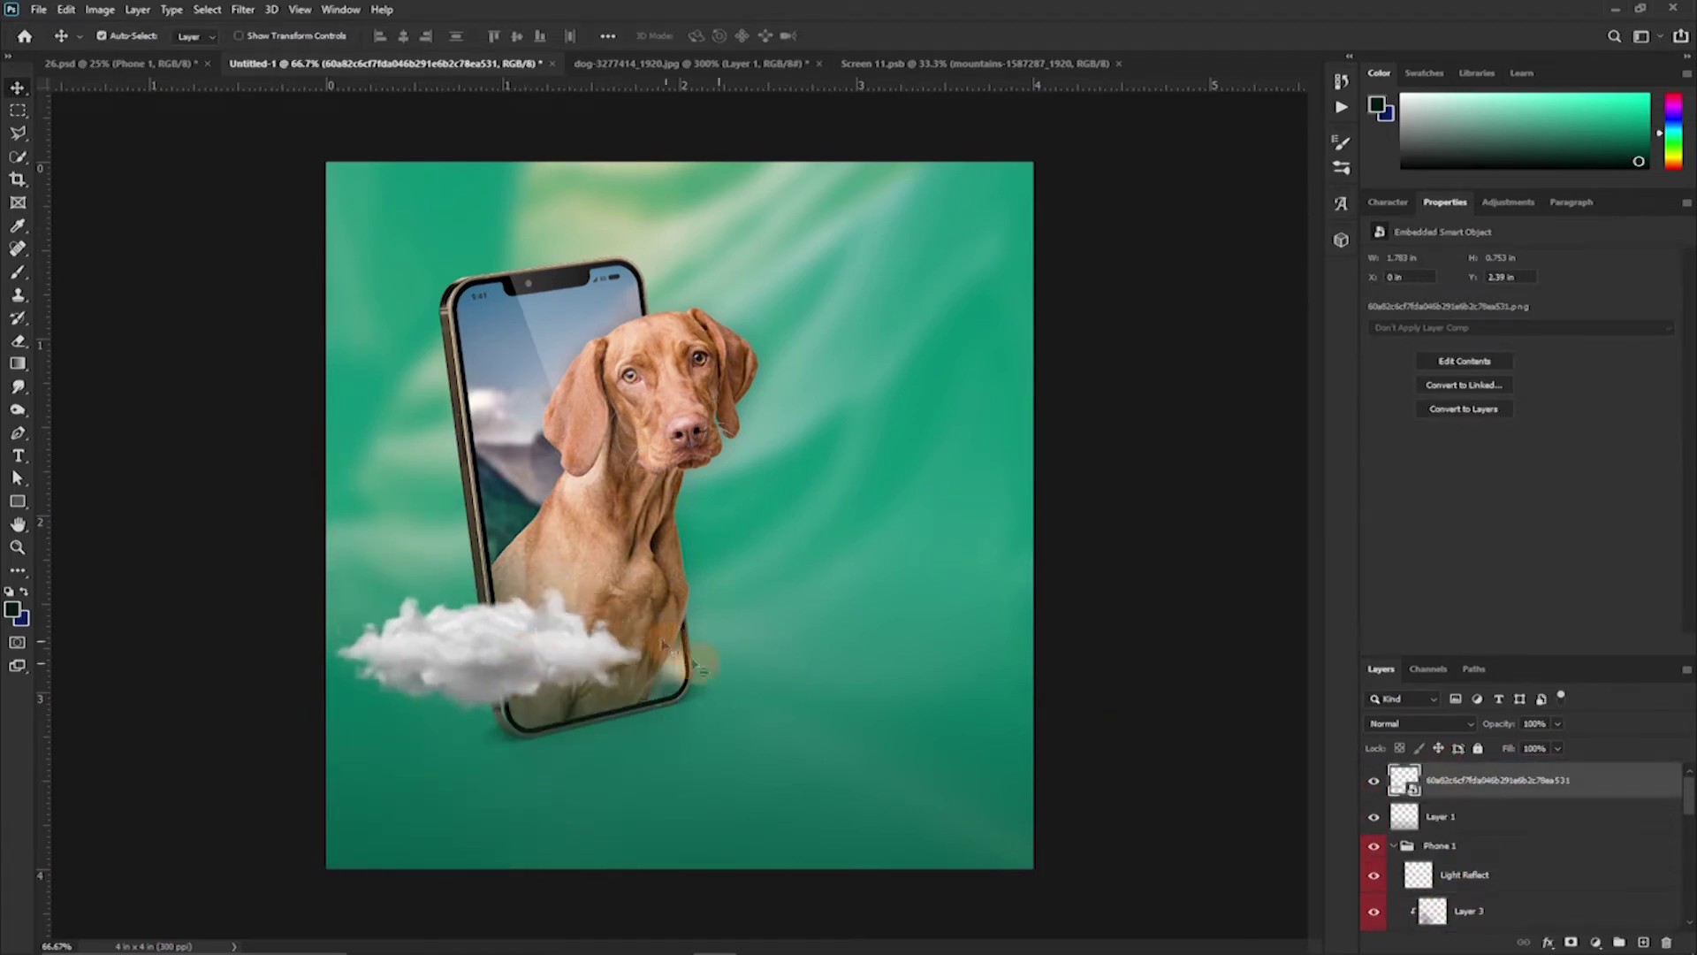
drag(756, 672, 752, 703)
Drag the larger cloud image from the file browser into the poster
key(alt+Tab)
click(829, 383)
scroll(830, 383, down, 5)
scroll(796, 469, down, 5)
scroll(769, 557, down, 5)
scroll(734, 641, down, 5)
scroll(707, 637, up, 5)
scroll(654, 636, up, 5)
scroll(646, 584, up, 5)
scroll(643, 535, up, 5)
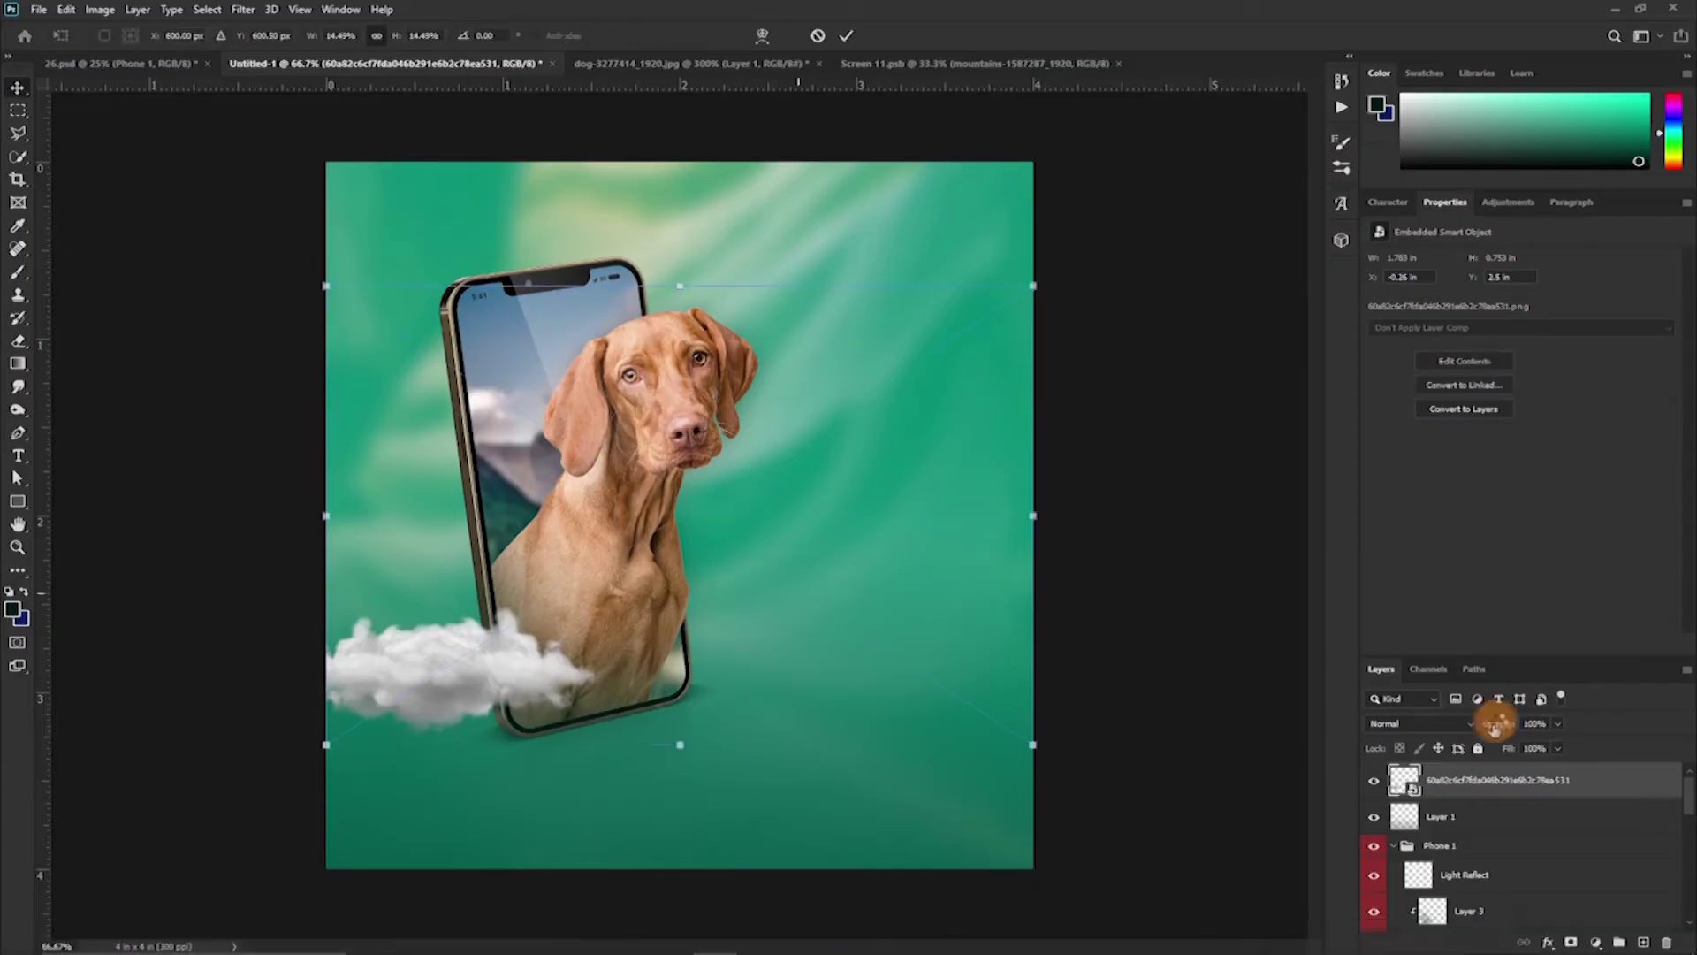
drag(831, 367, 1406, 882)
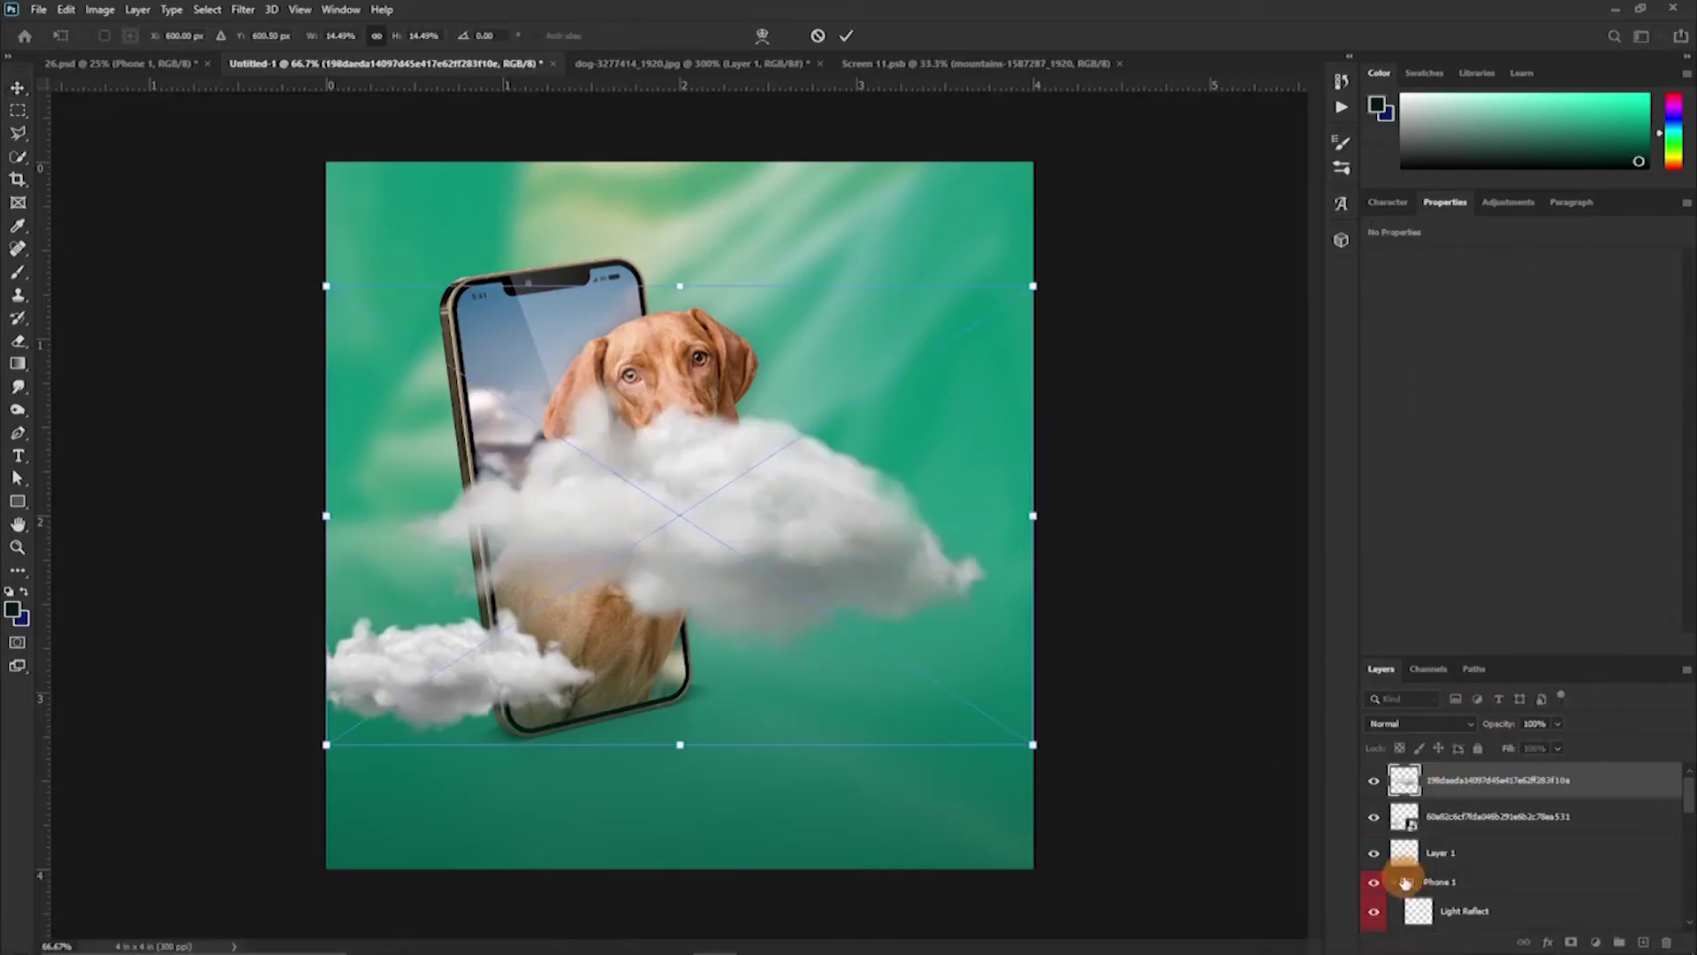
Commit the large cloud, move it behind the phone, and shrink it beside the dog's neck
key(Return)
click(1397, 881)
mouse_move(738, 521)
mouse_down()
mouse_move(1055, 439)
mouse_move(1079, 252)
mouse_up()
drag(1404, 910, 1422, 769)
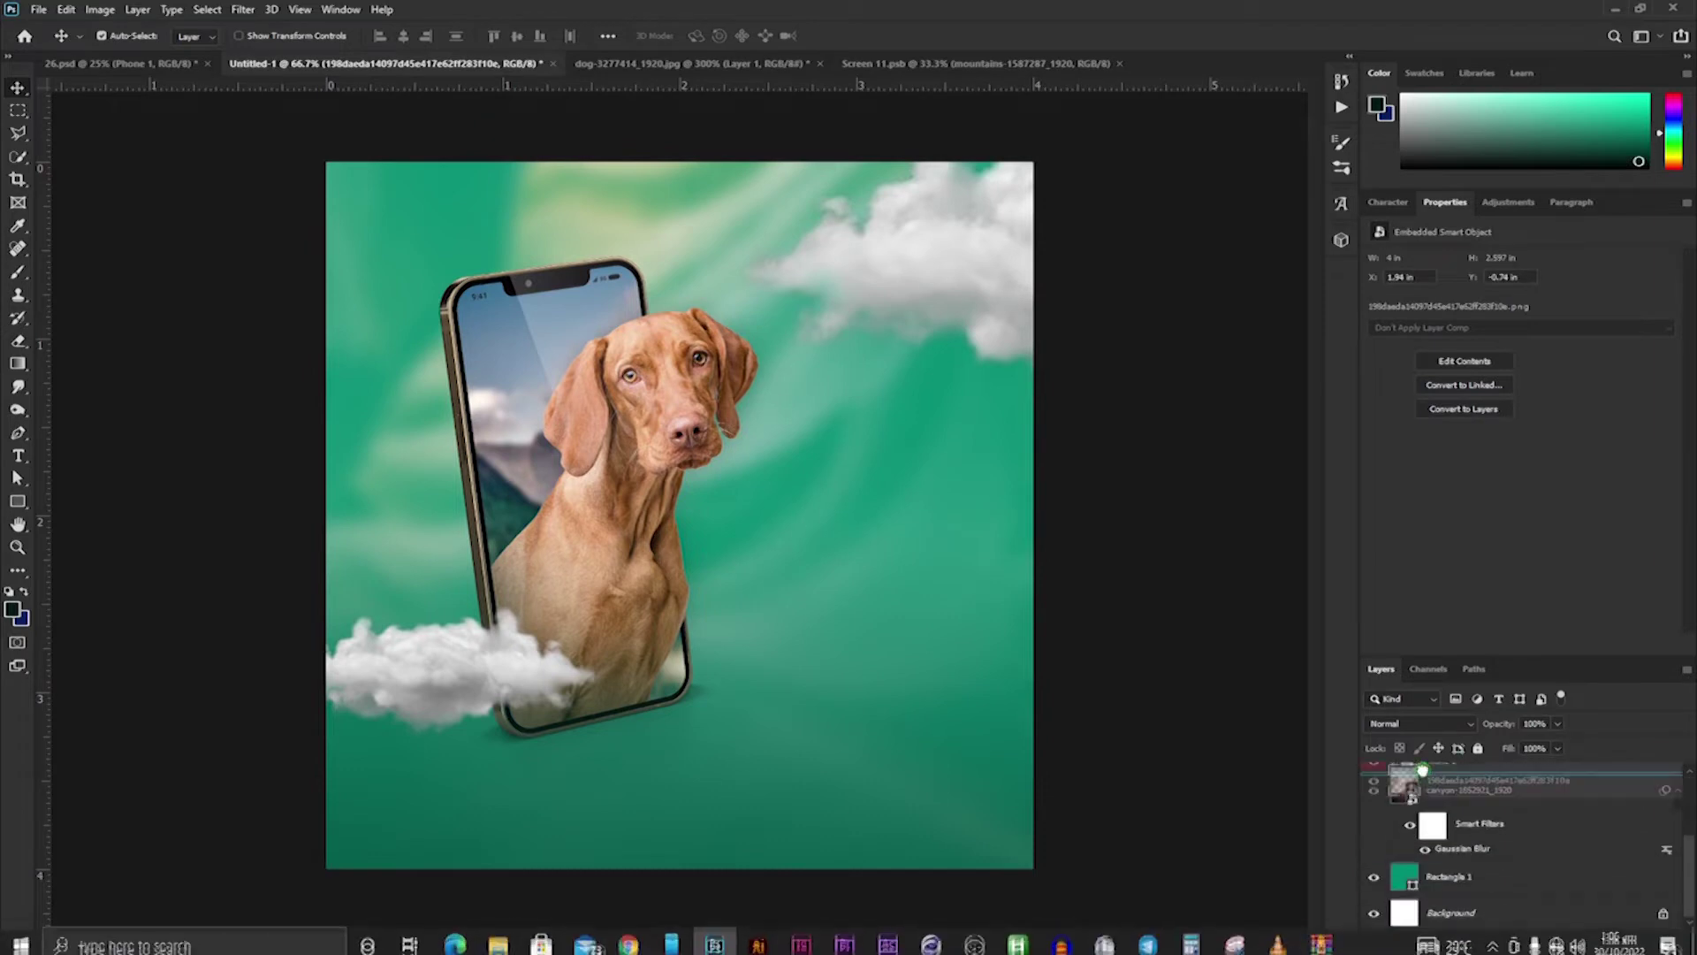
drag(986, 261, 950, 487)
key(ctrl+t)
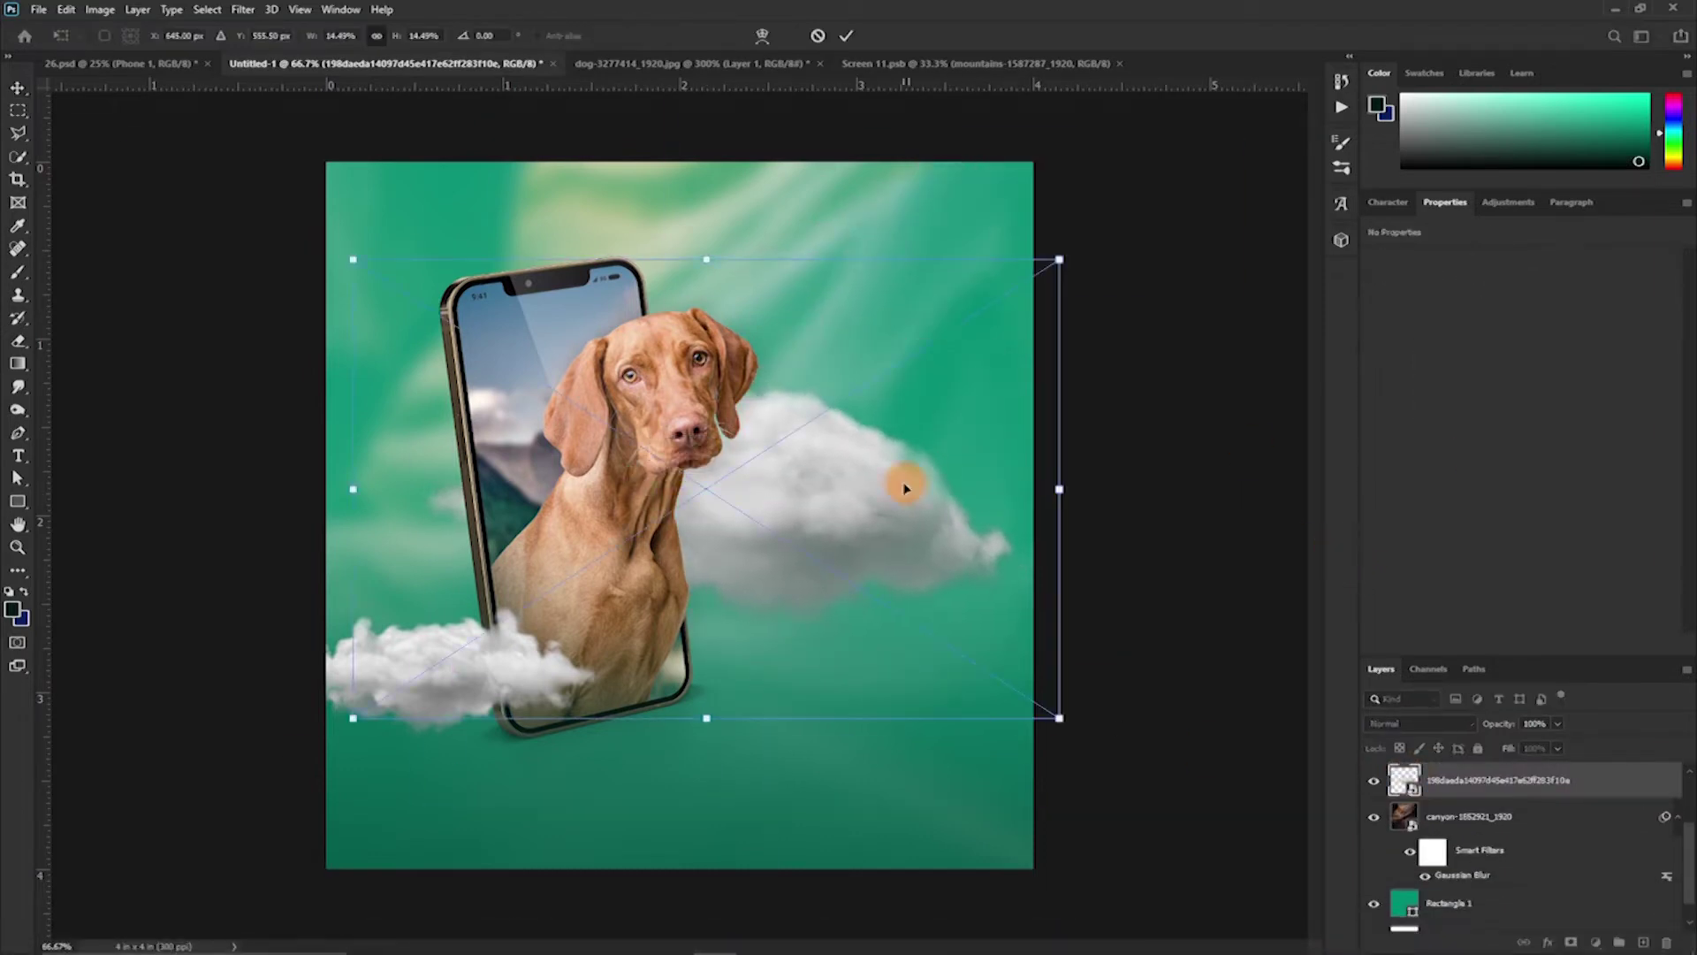
drag(706, 259, 712, 485)
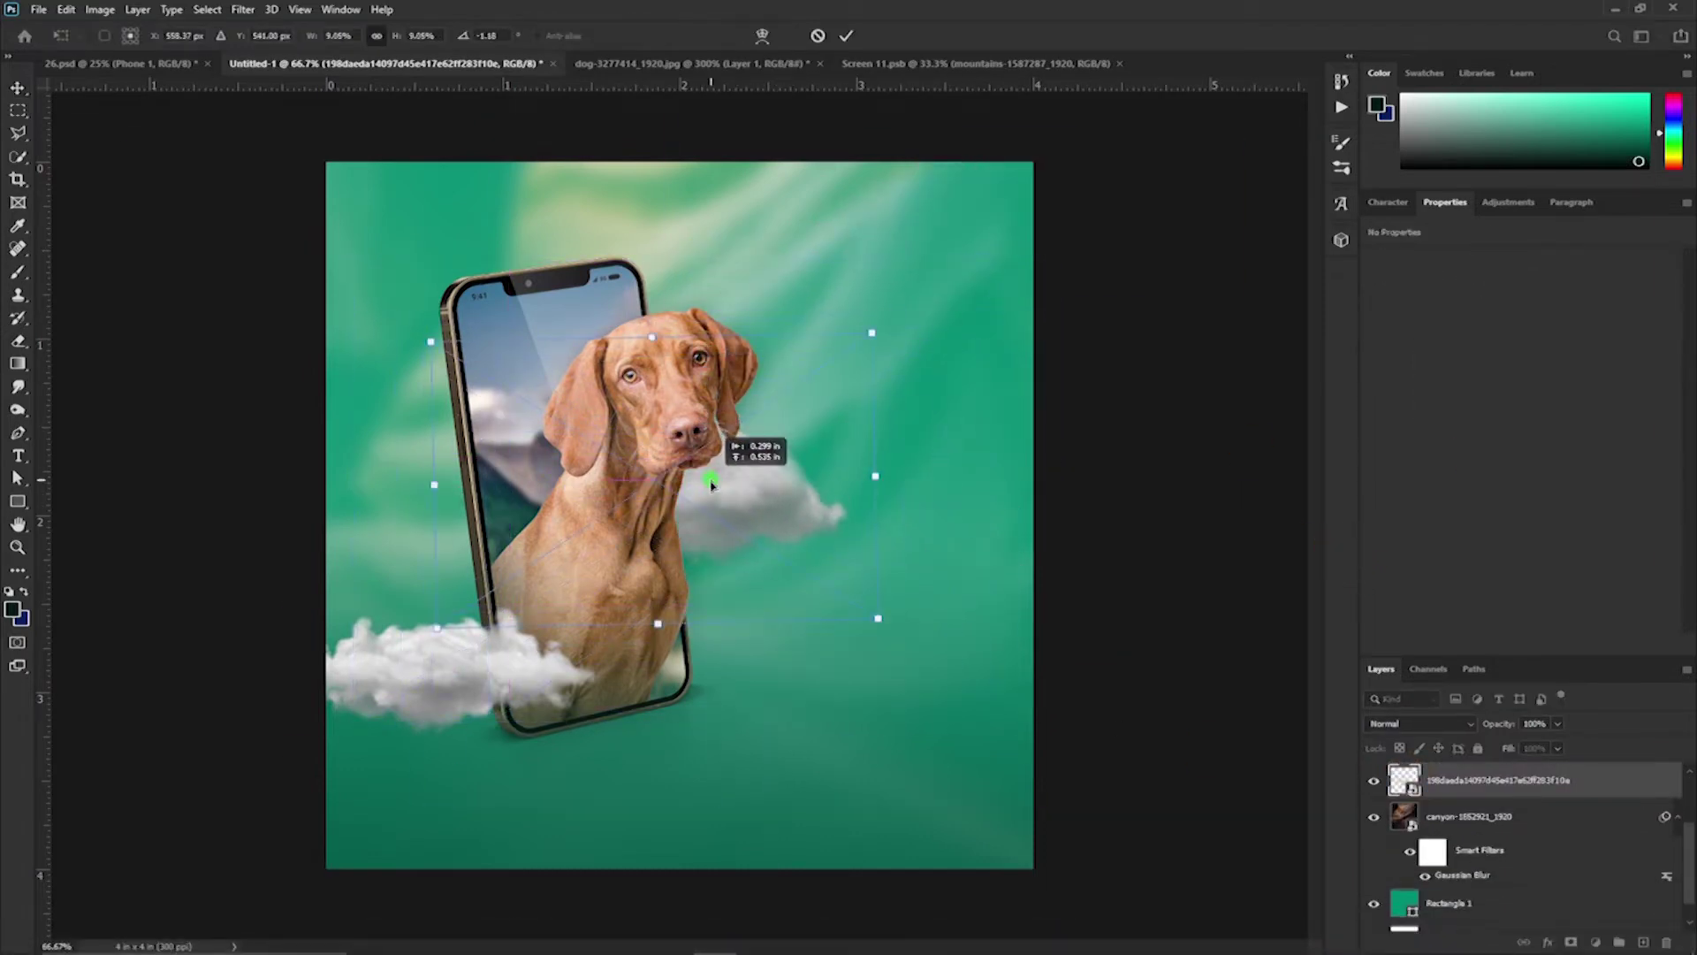
click(847, 36)
Lower the cloud's opacity slightly and soften it with a Gaussian Blur
drag(1484, 723, 1487, 726)
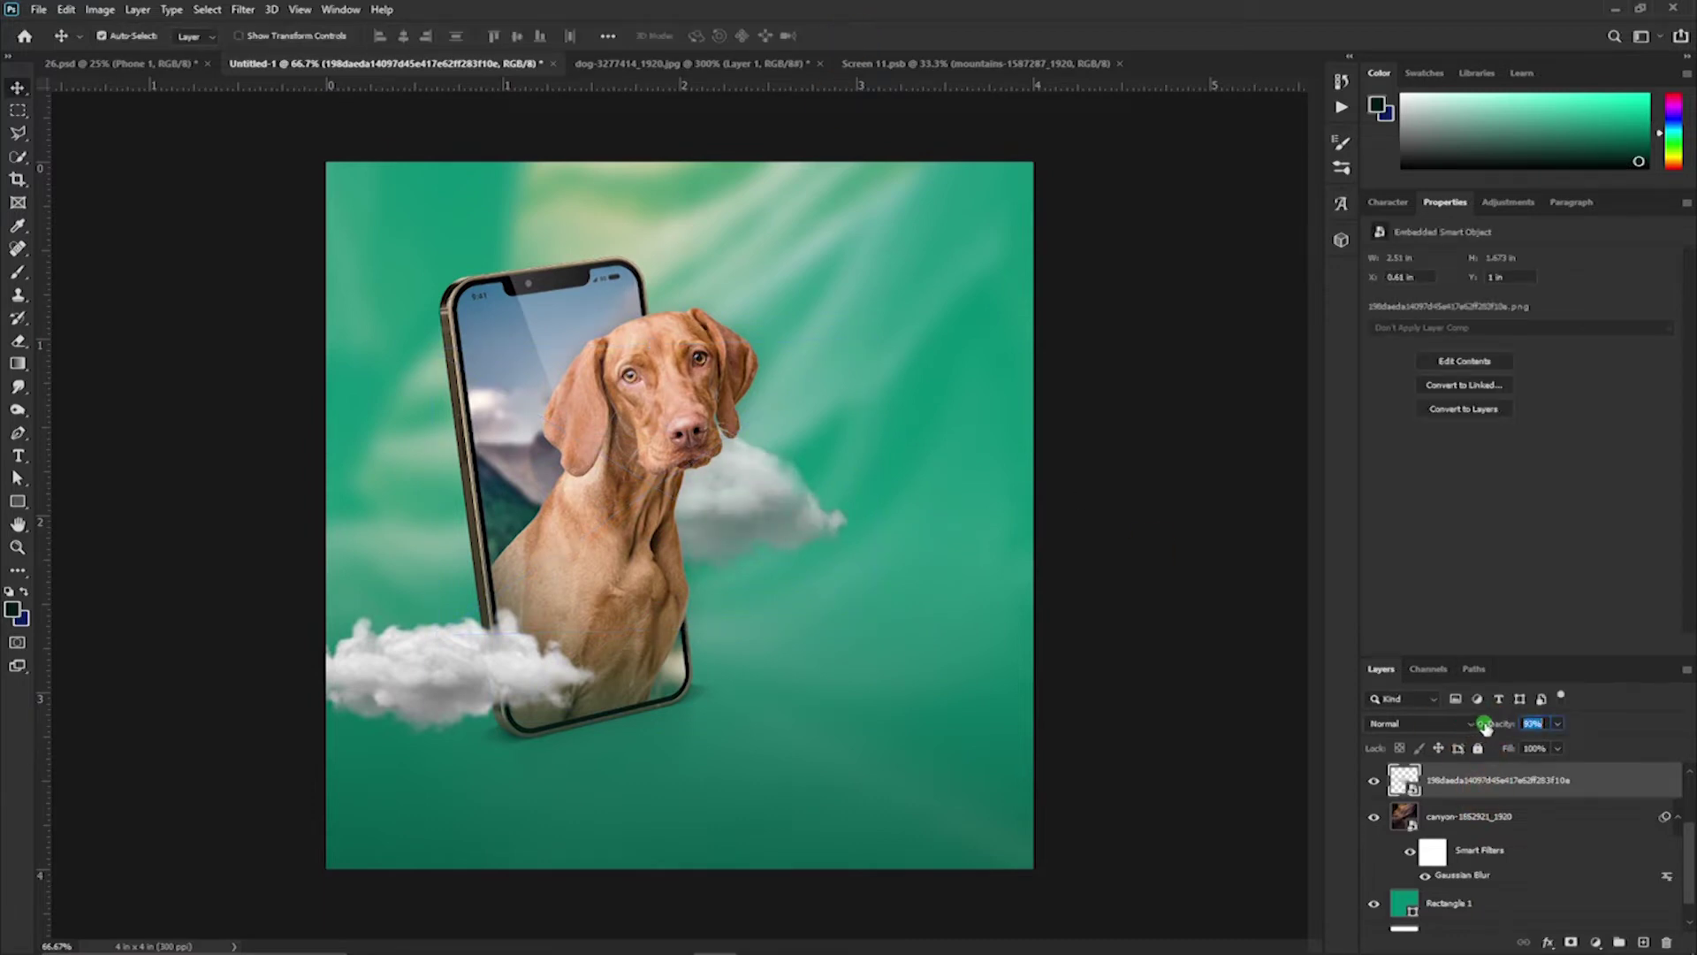
click(242, 9)
click(425, 292)
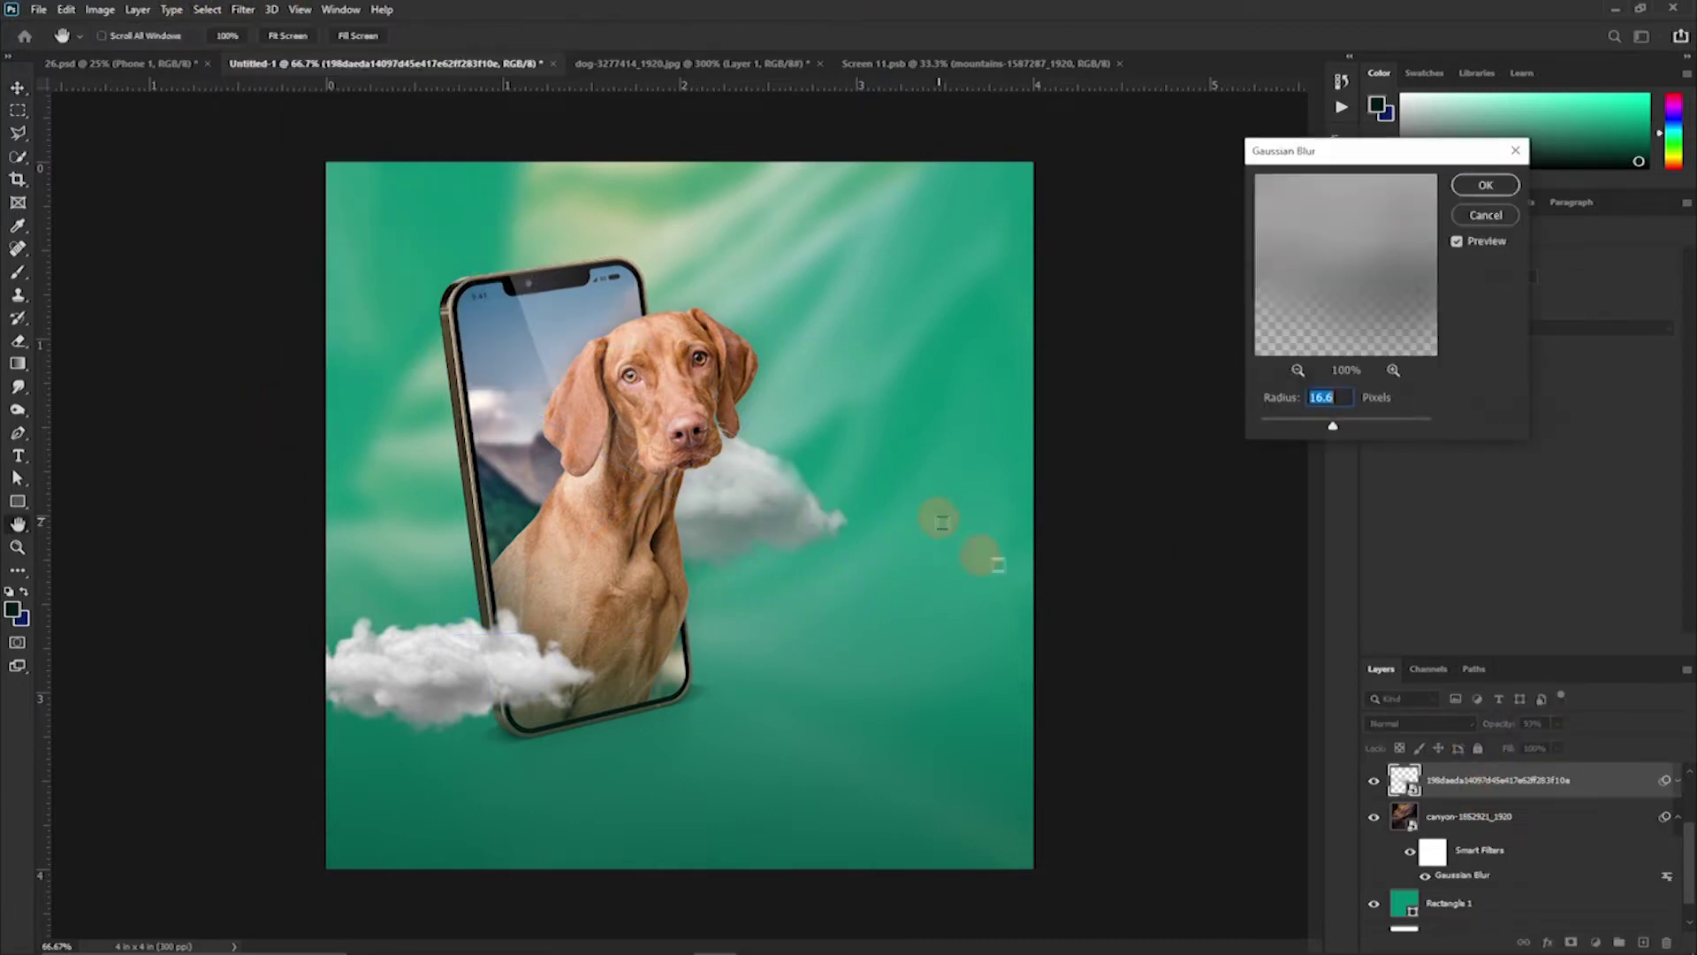
click(1486, 185)
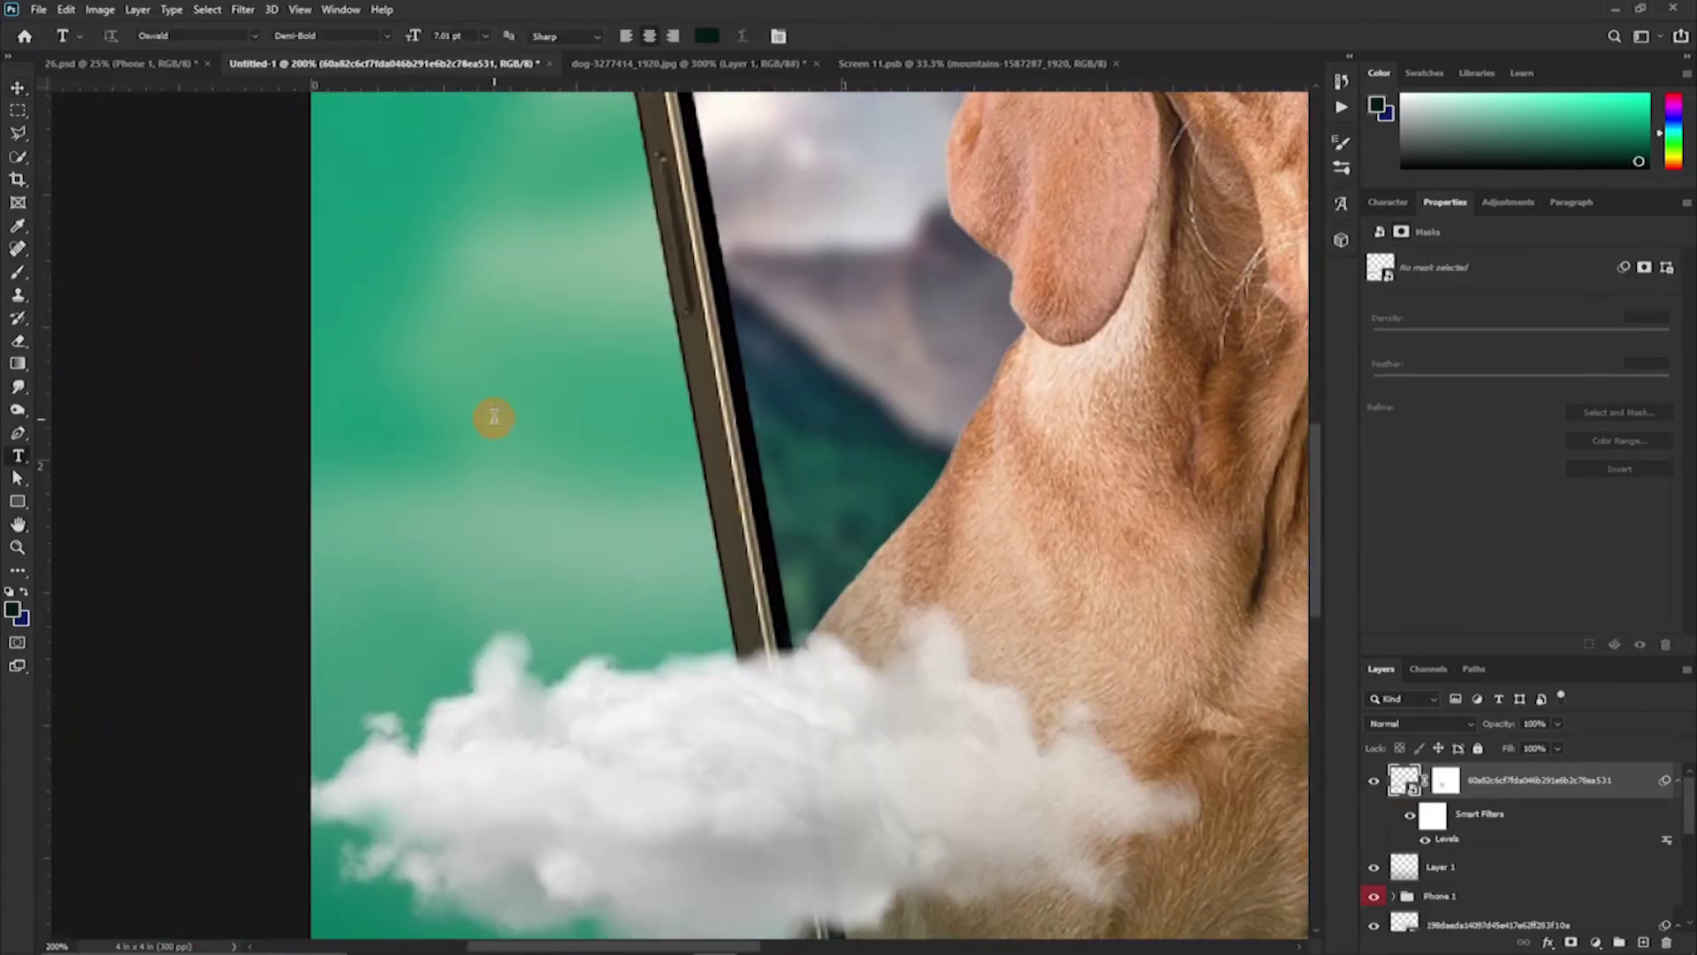
Create a VERTZ text layer beside the phone and show its character settings
click(495, 417)
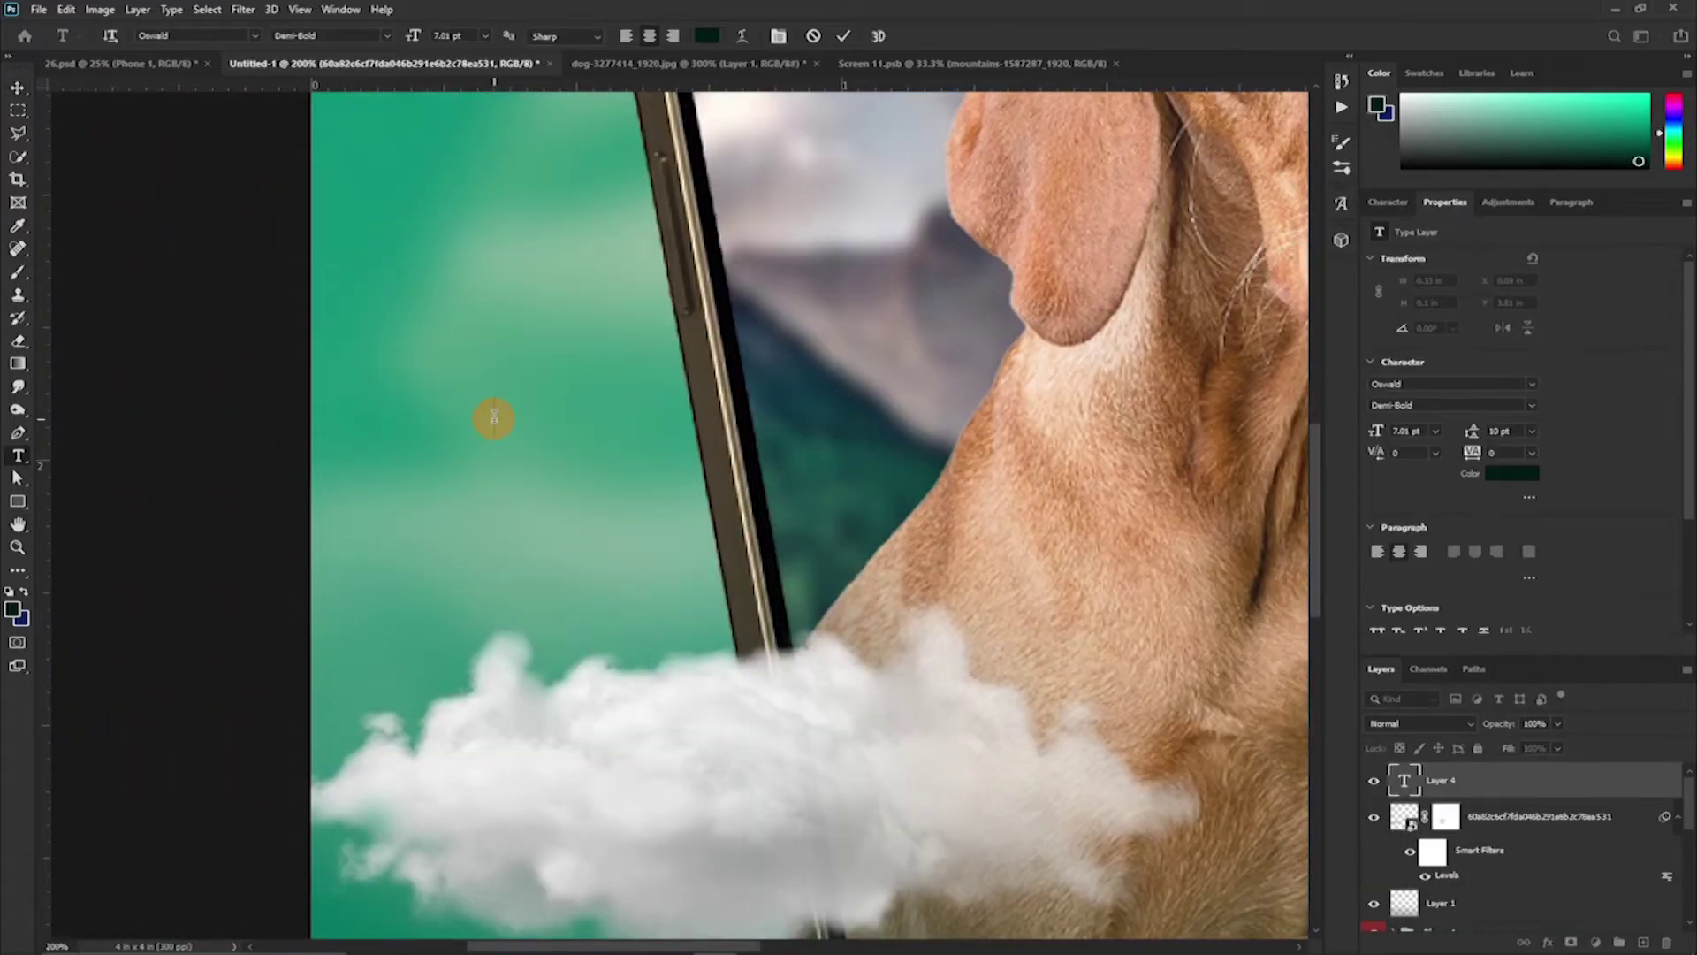
key(ctrl+minus)
text(vertz)
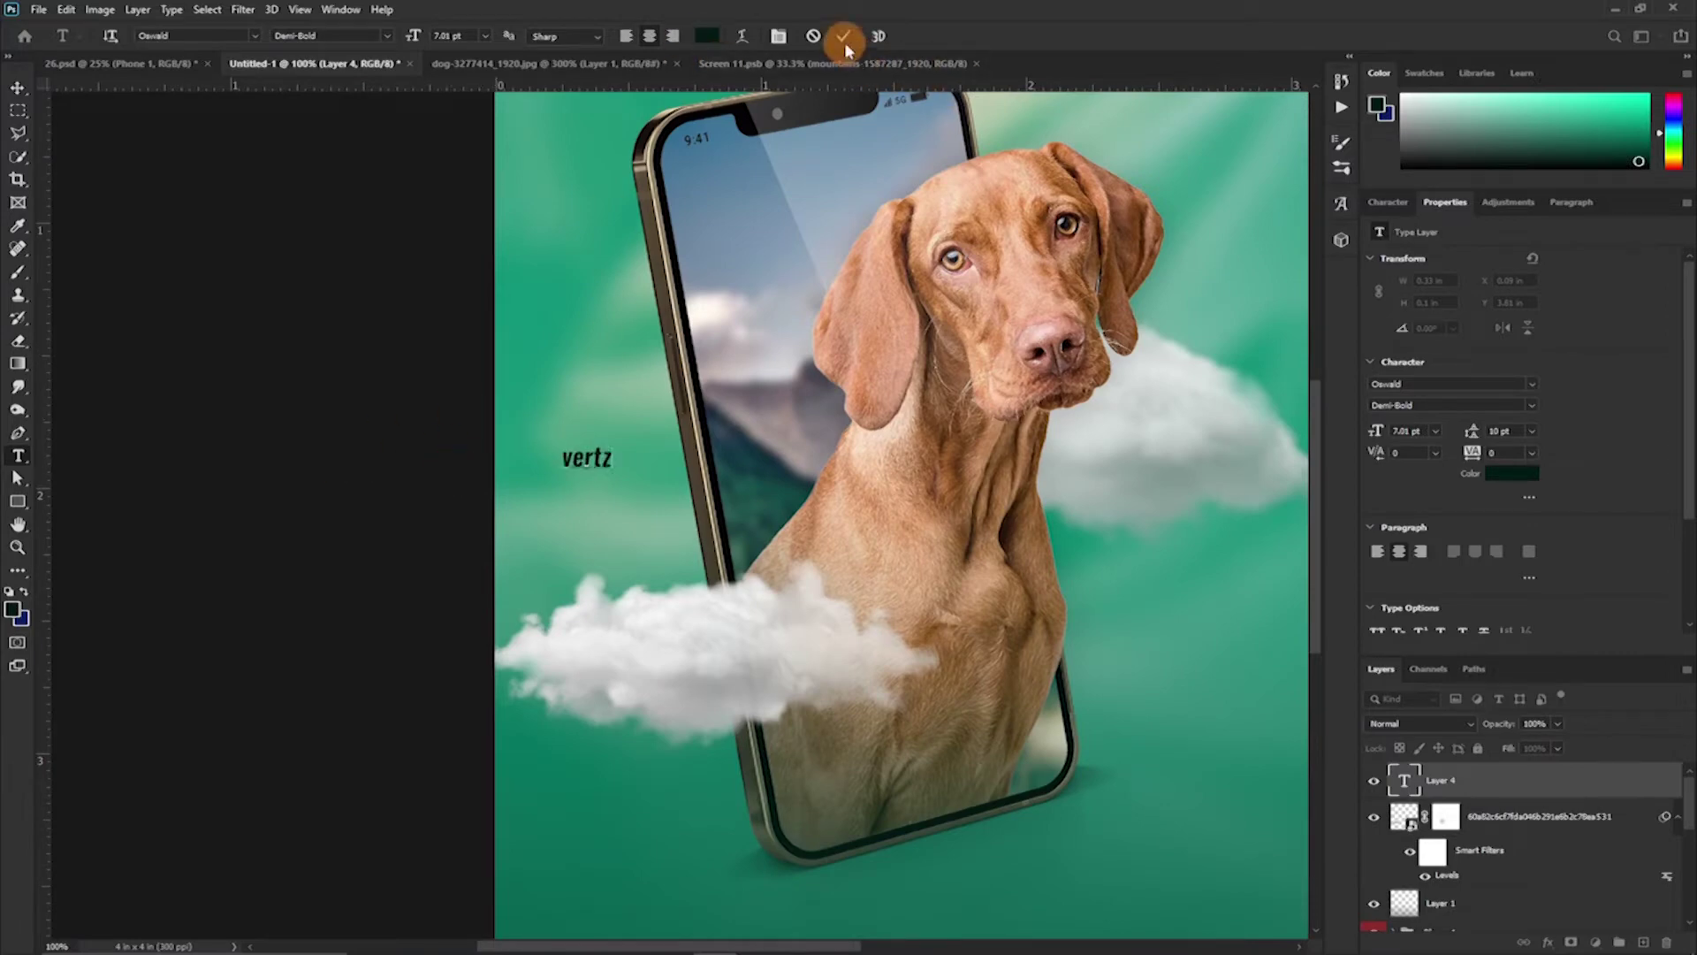
click(845, 40)
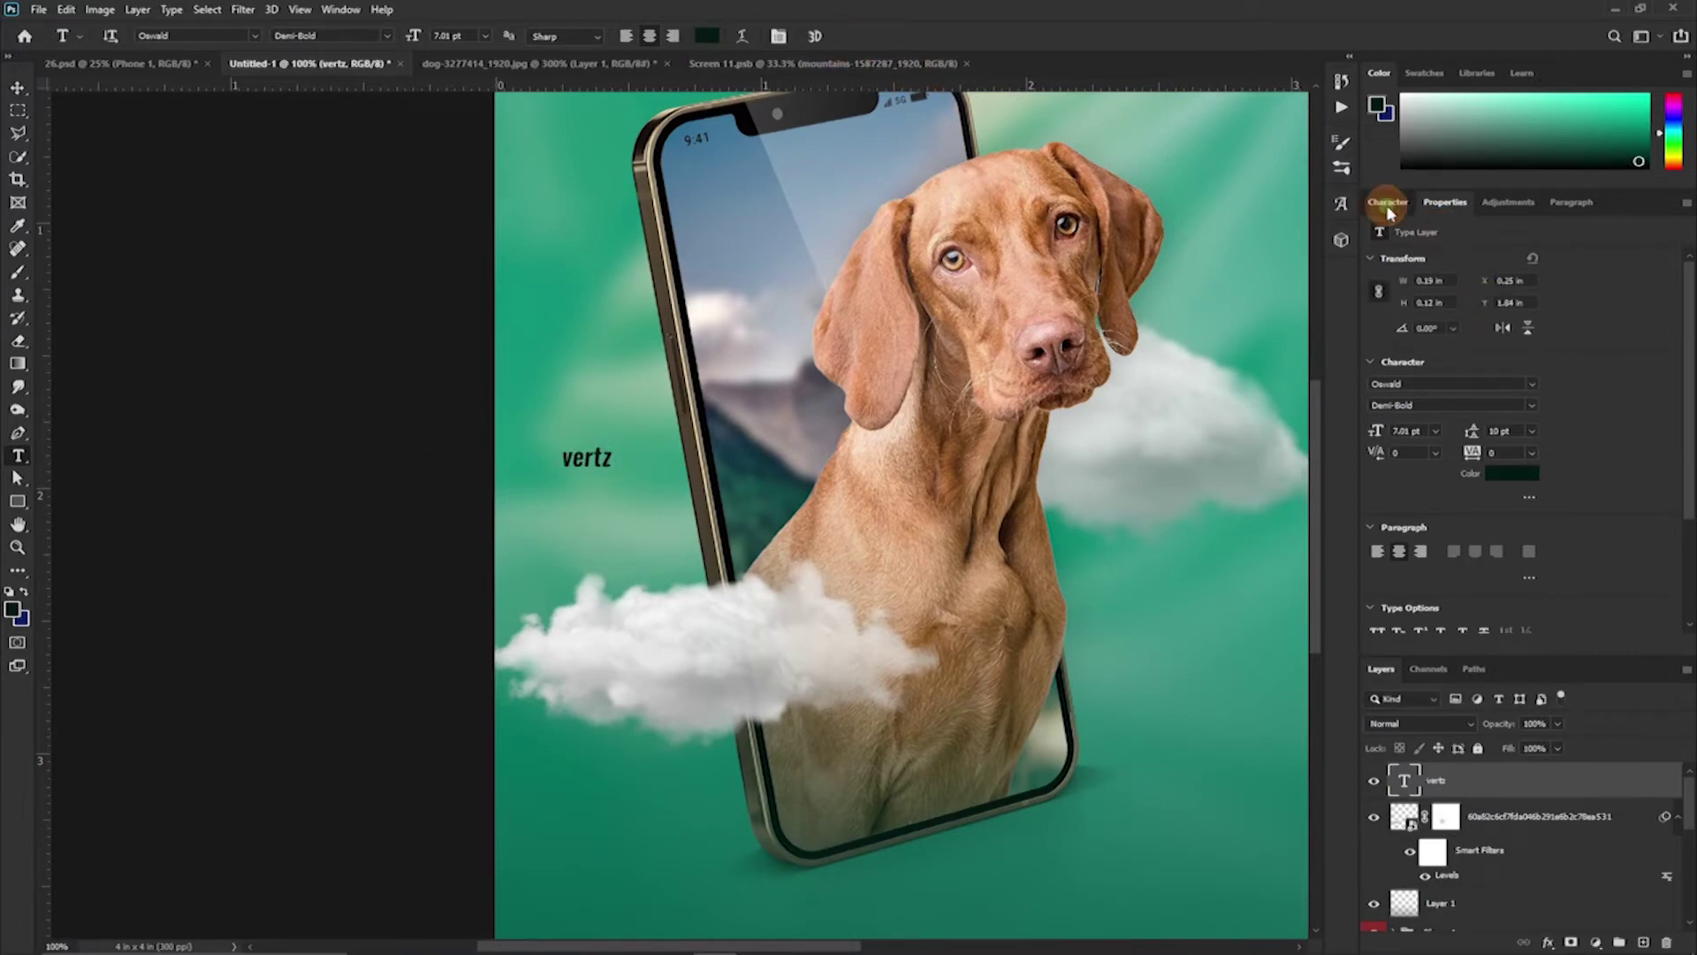
click(1388, 202)
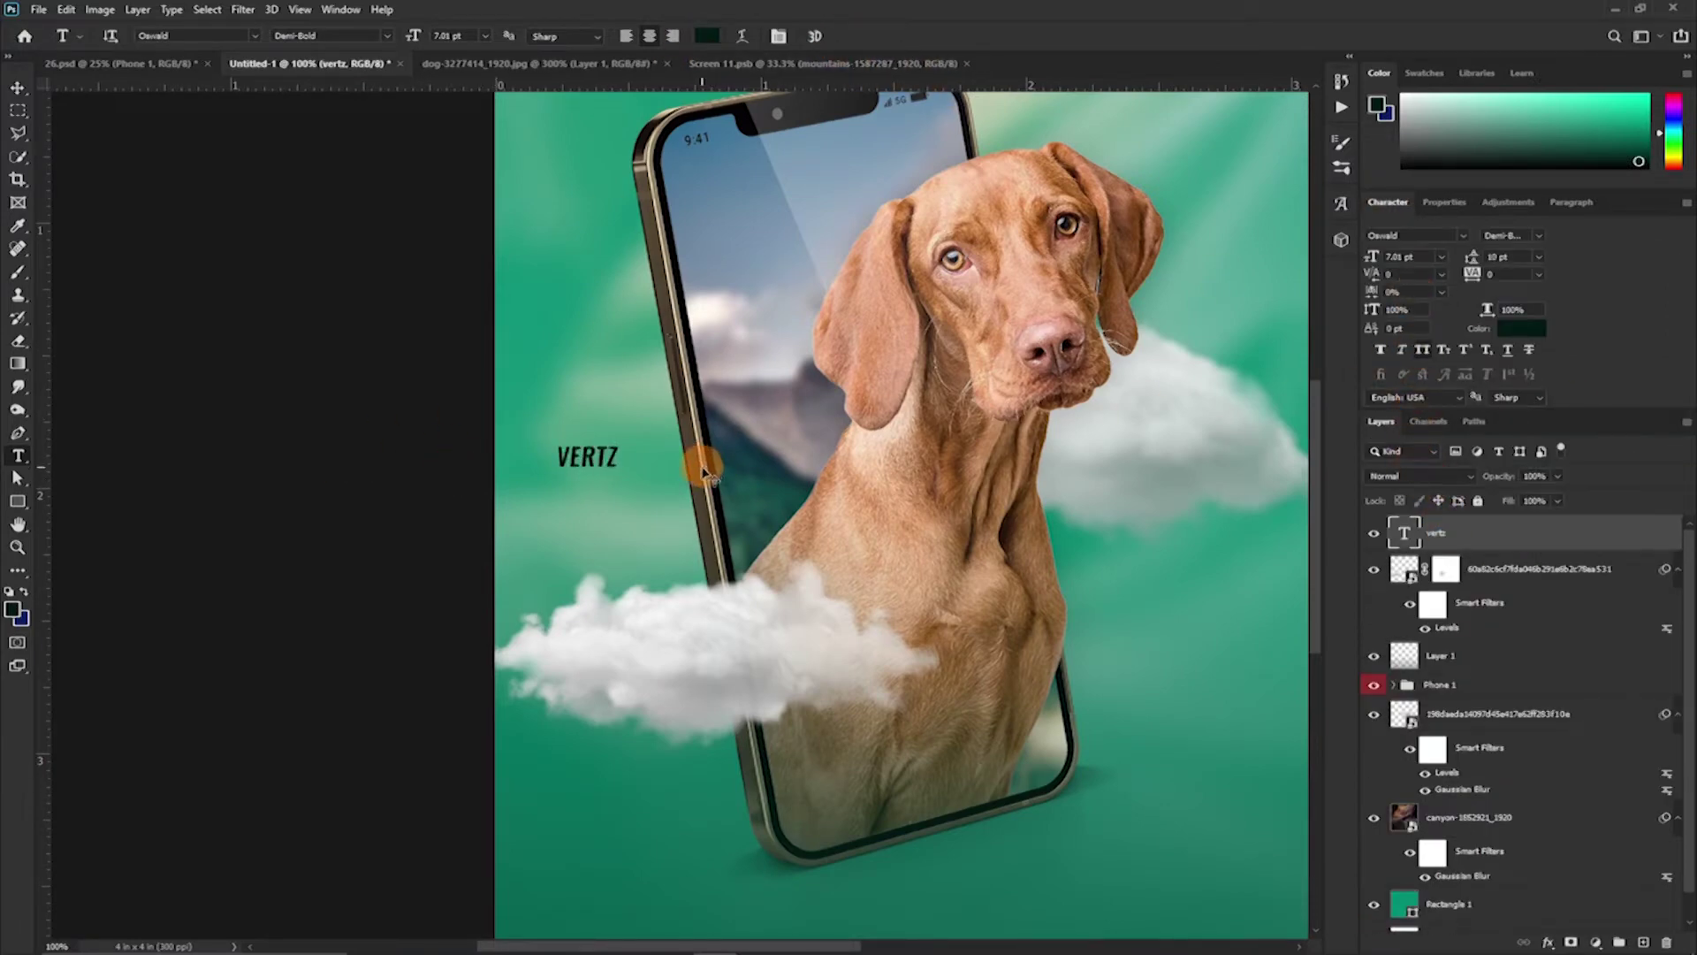
Rotate VERTZ vertical, enlarge it along the left edge, and move it below the Phone 1 group
key(ctrl+t)
drag(622, 457, 1247, 389)
mouse_move(1256, 318)
mouse_down()
mouse_move(880, 266)
mouse_move(637, 504)
mouse_up()
drag(645, 228, 682, 45)
scroll(701, 417, up, 3)
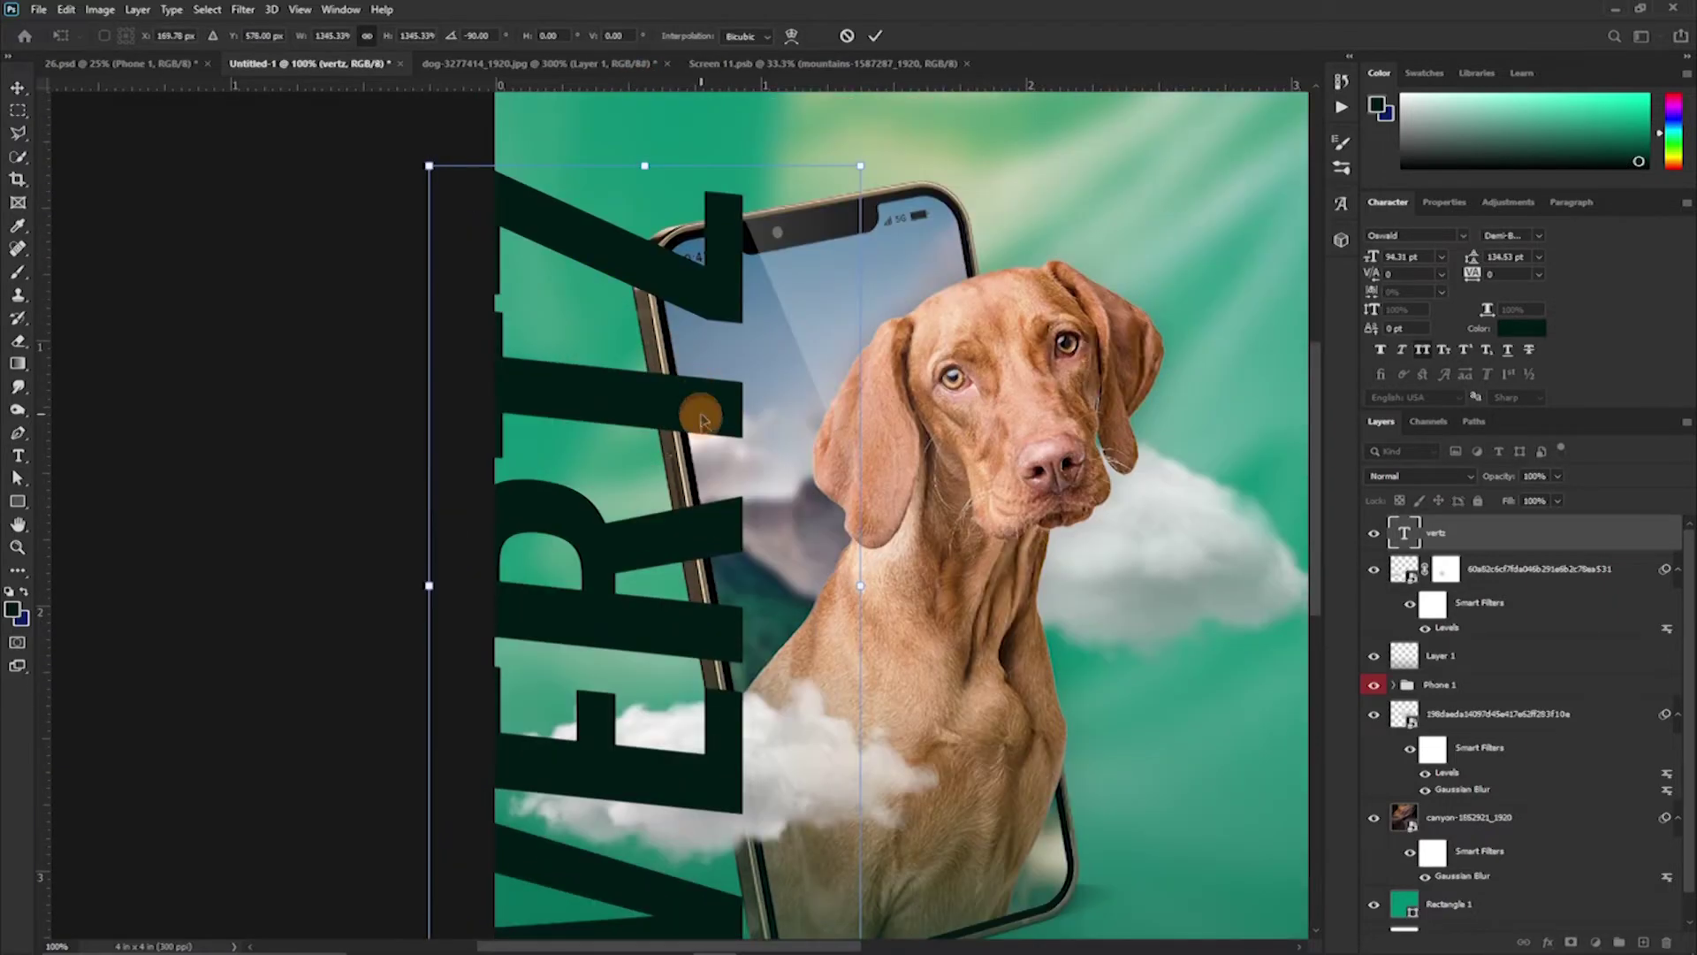
key(ctrl+minus)
key(ctrl+minus)
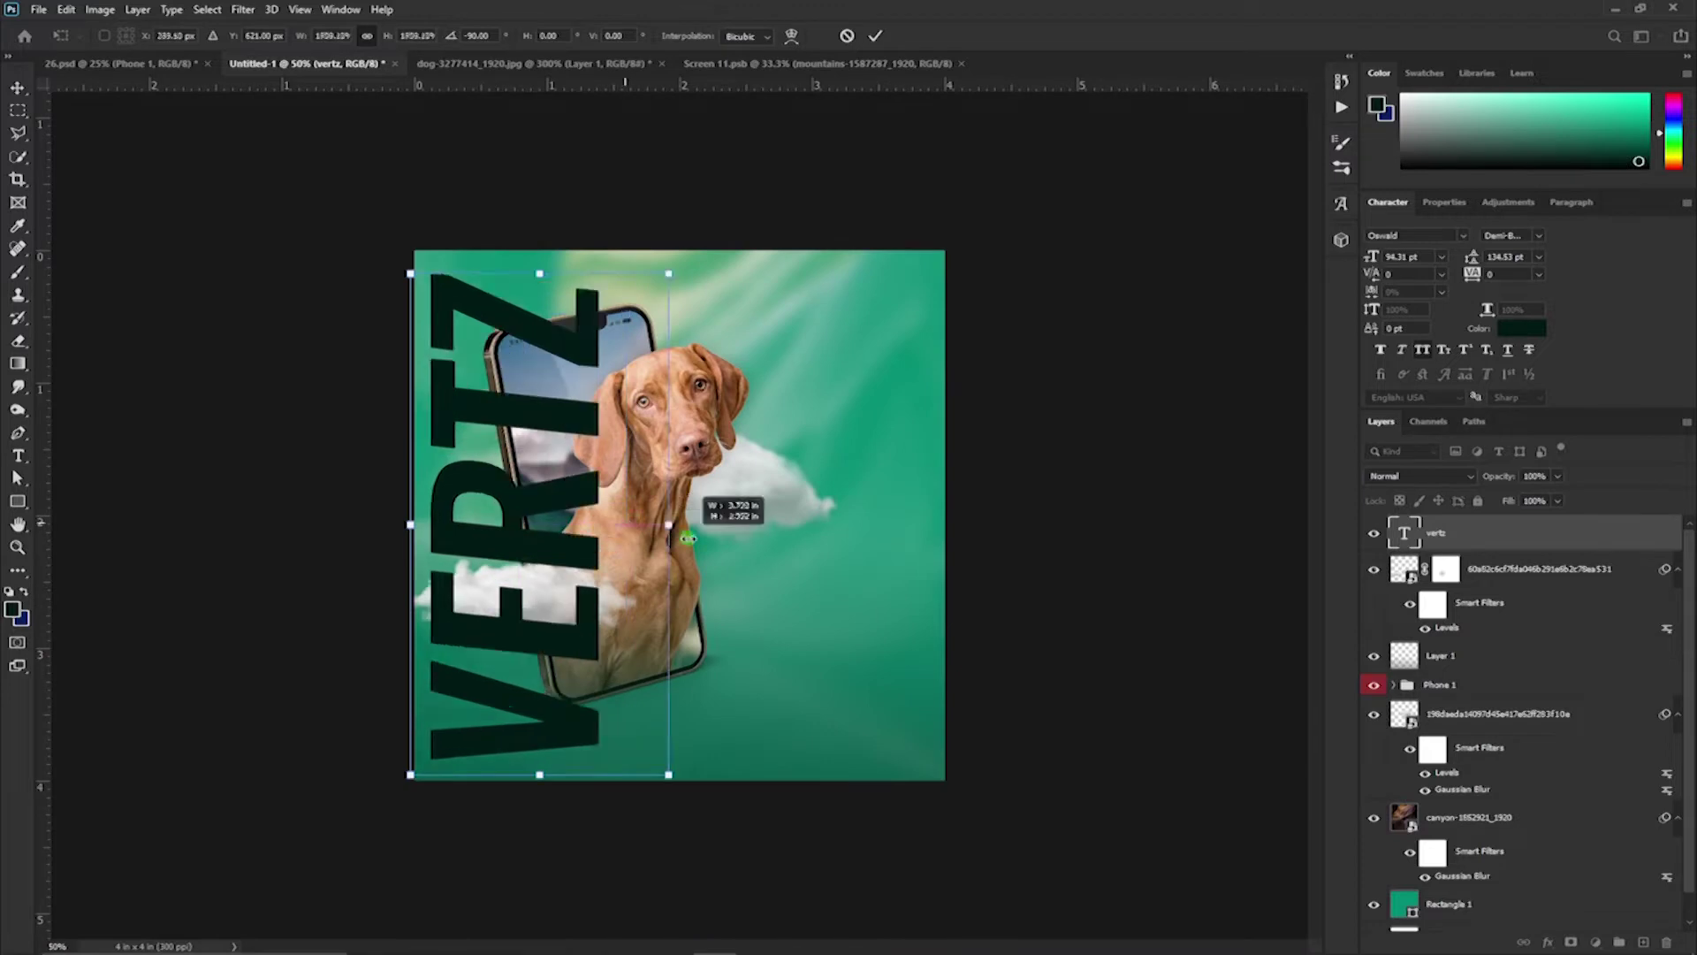
click(1485, 565)
drag(1552, 597, 1503, 698)
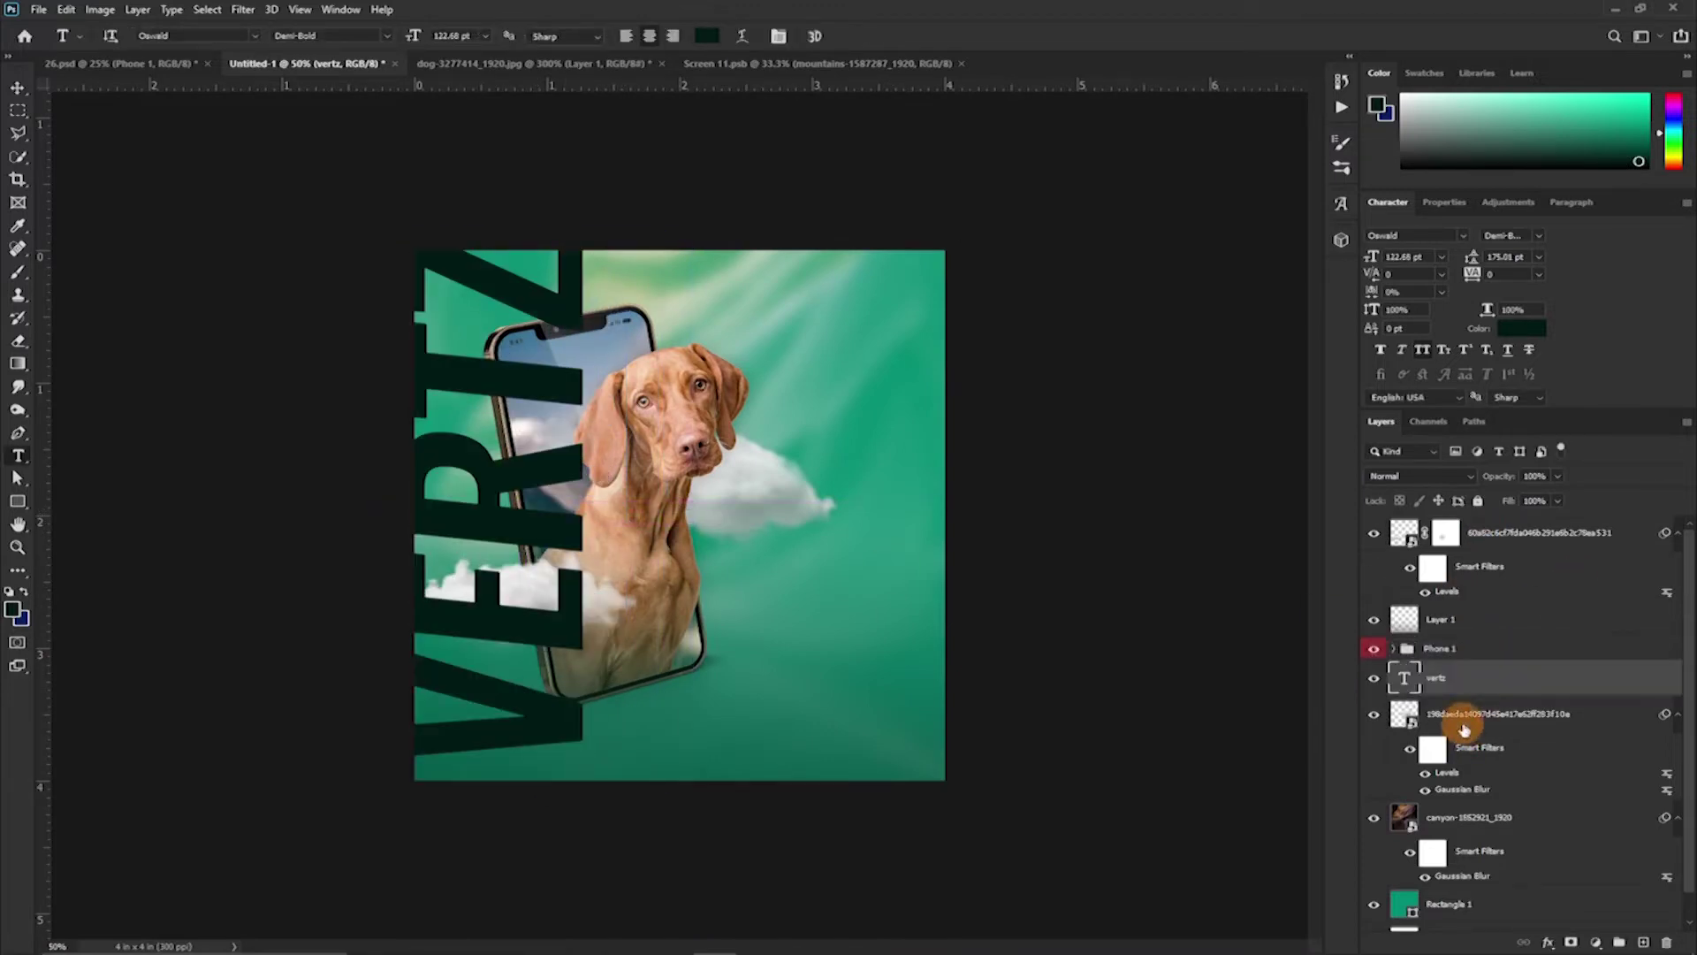
Lock the canyon, green Rectangle 1 and Layer 1 layers
click(1620, 818)
click(1677, 818)
shift+click(1505, 789)
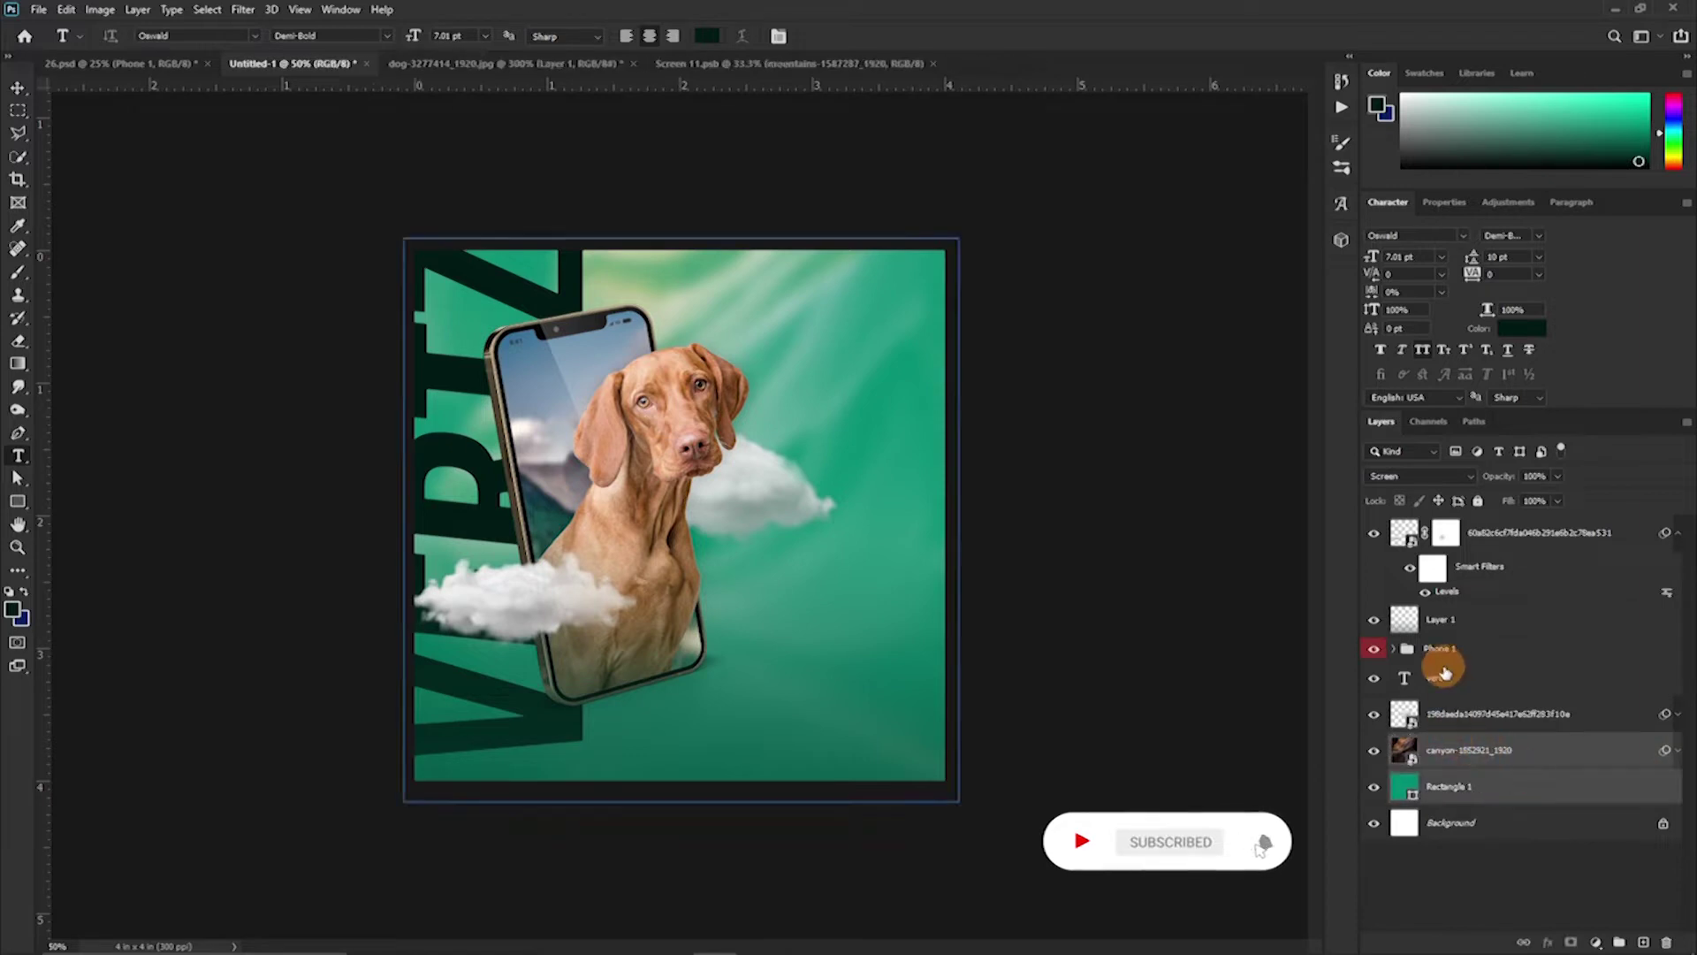
click(1477, 500)
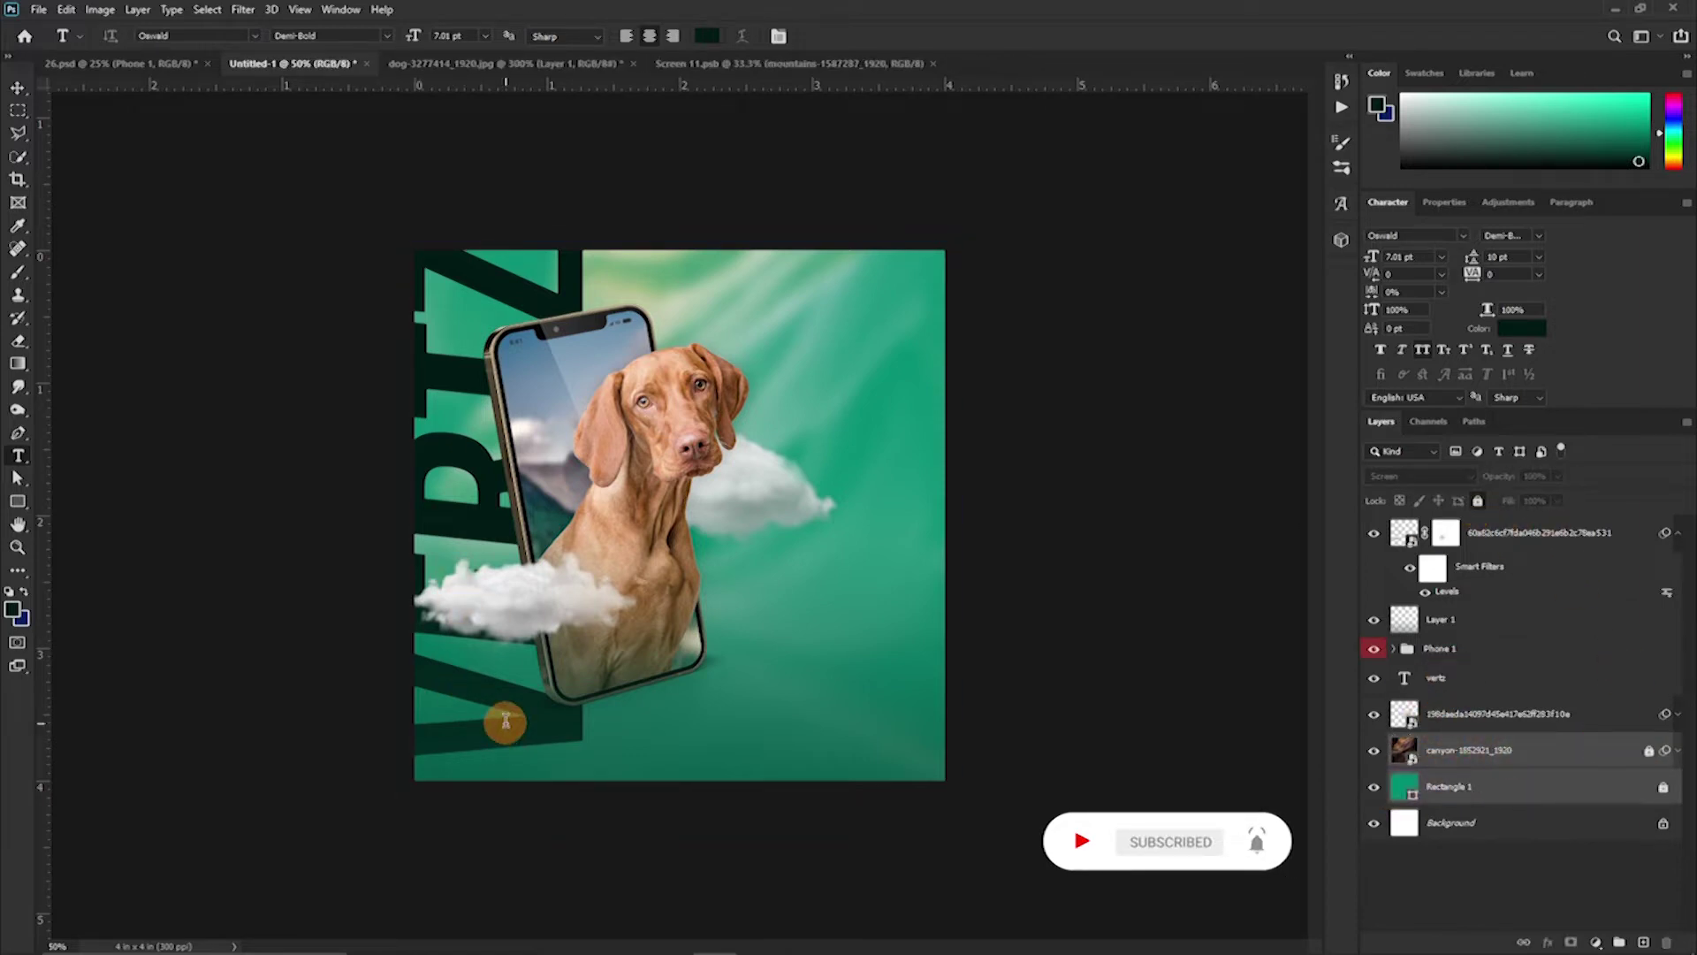
key(v)
click(505, 722)
click(1478, 500)
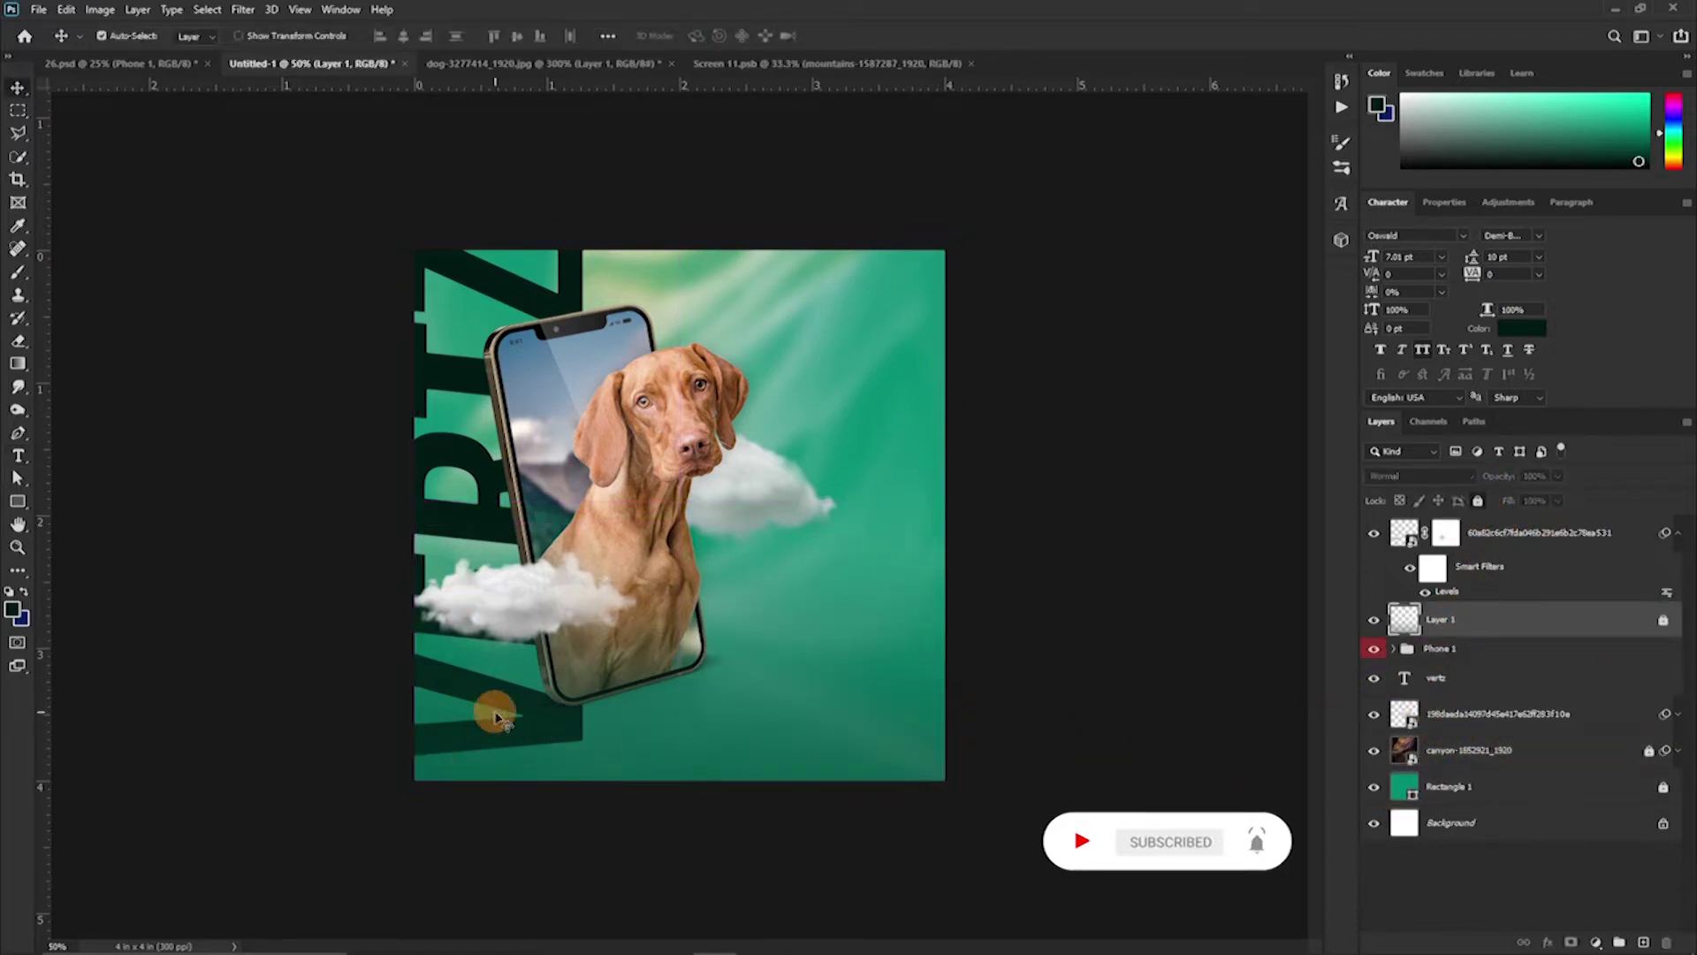
Turn the VERTZ text white and set its blend mode to Vivid Light
click(501, 721)
click(1521, 328)
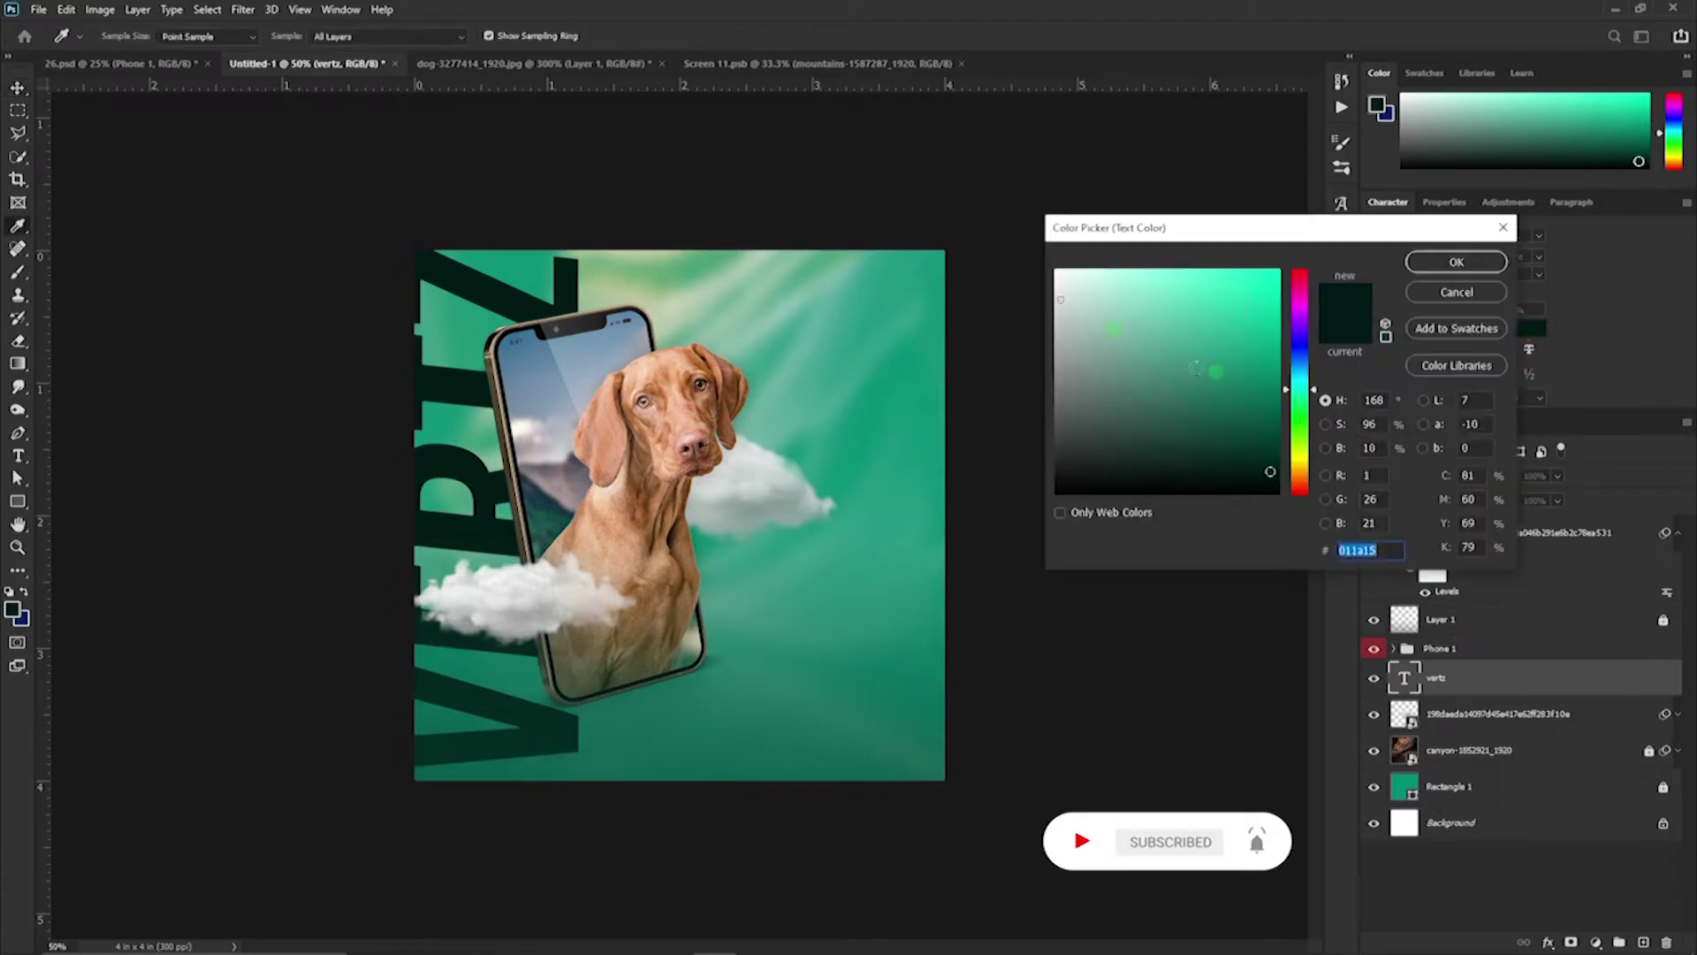
click(1061, 299)
click(1457, 262)
click(1419, 476)
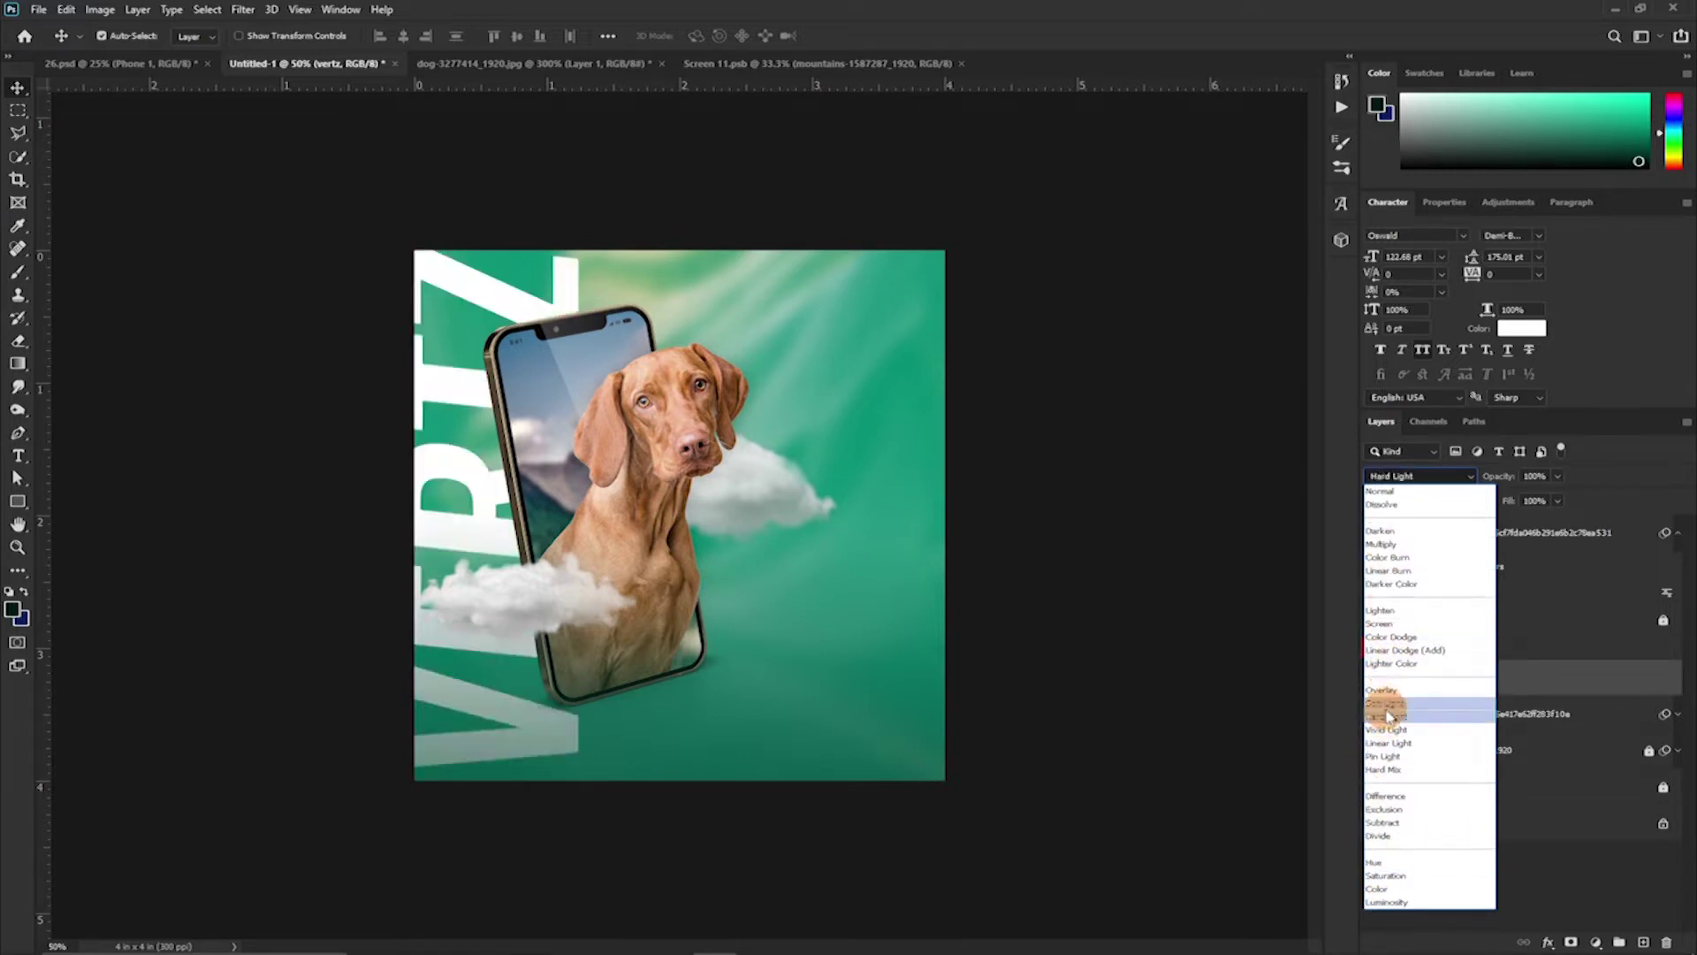
click(1387, 729)
Fade VERTZ to 33% opacity in Vivid Light and move it above the green background
drag(1496, 475, 1471, 468)
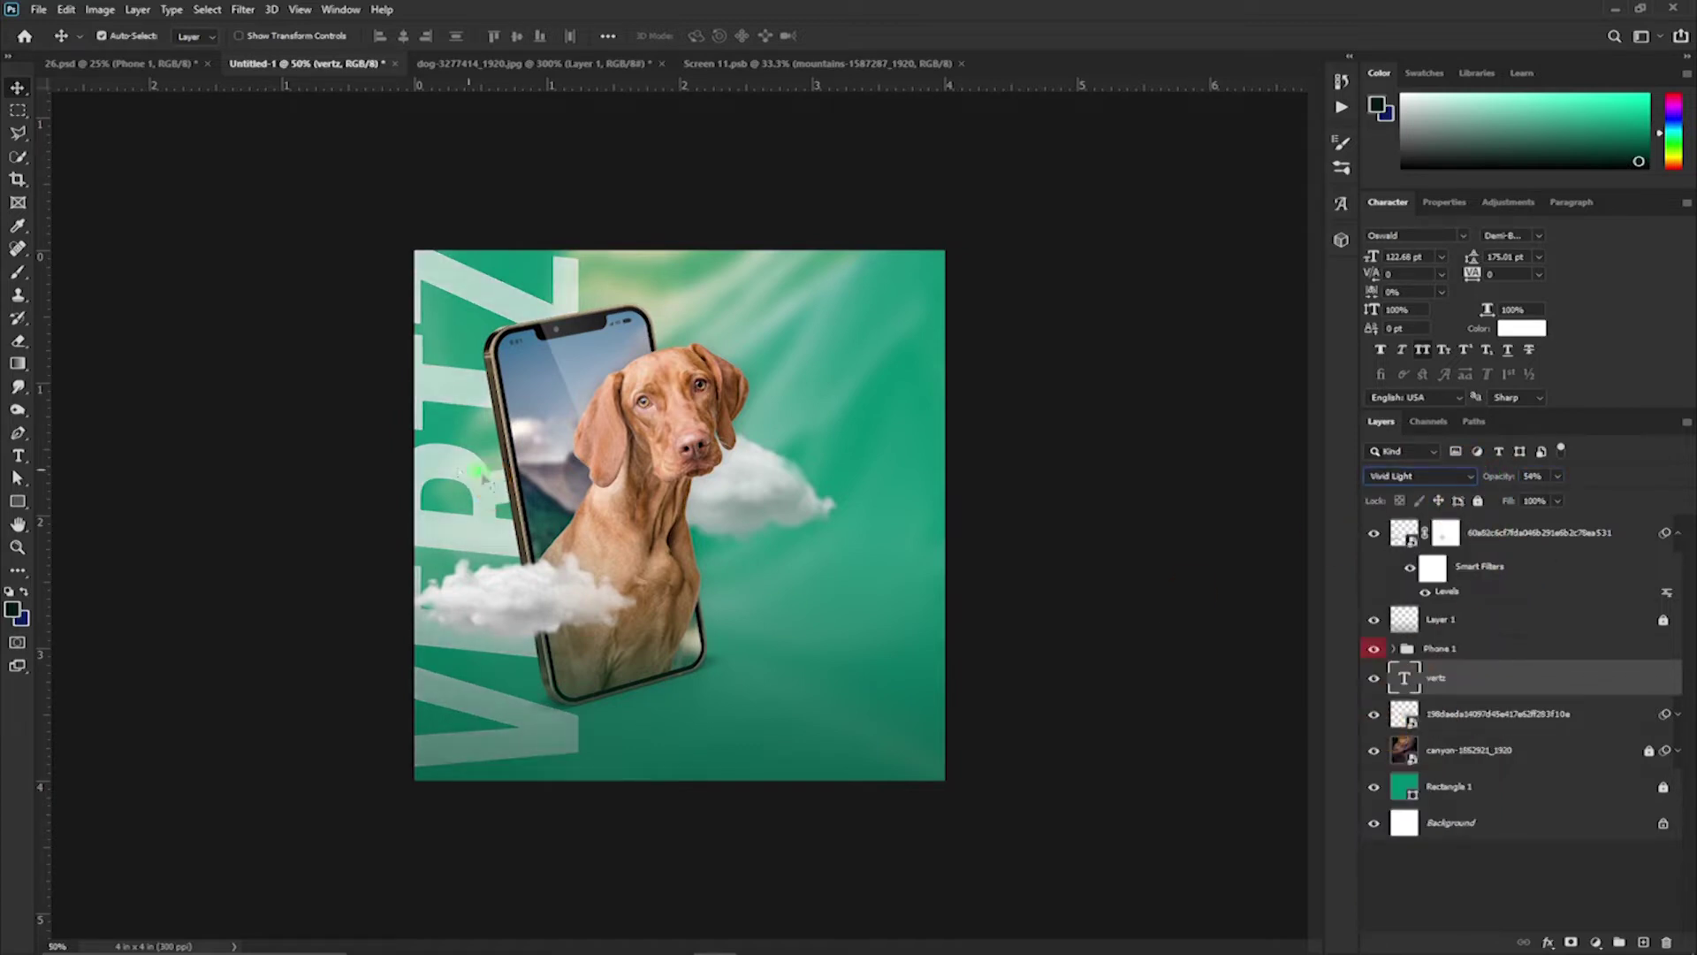
drag(482, 478, 442, 478)
mouse_move(1503, 475)
mouse_down()
mouse_move(1479, 462)
mouse_move(1530, 479)
mouse_up()
click(1415, 475)
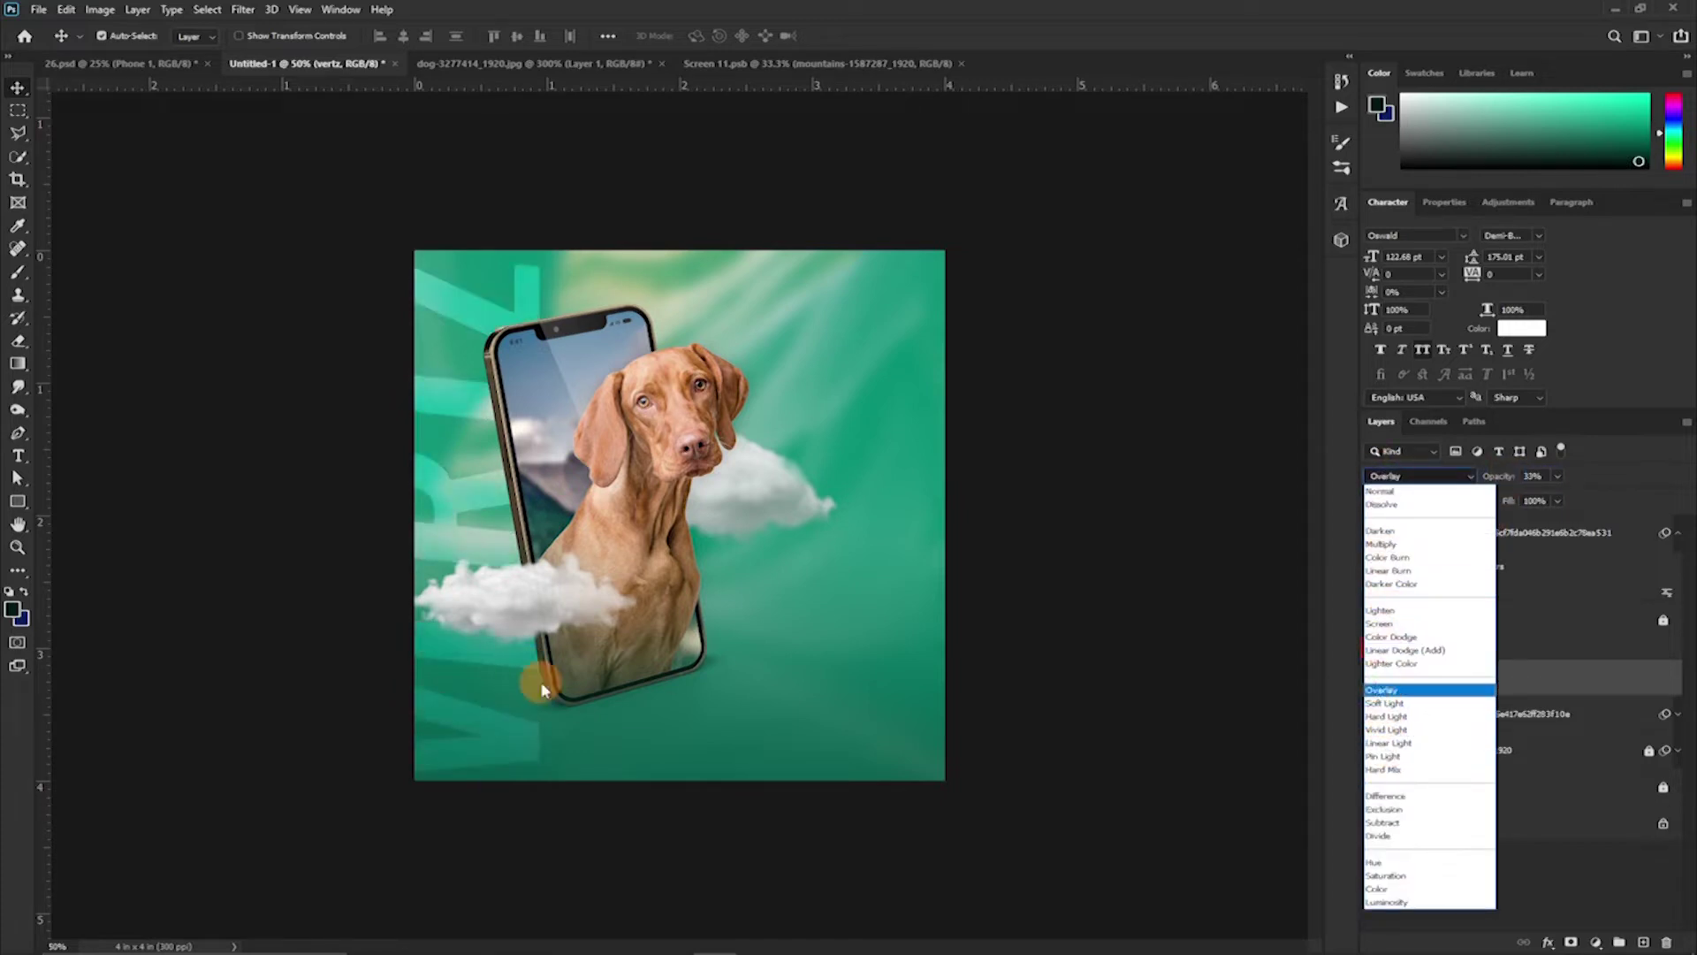
key(Down)
key(Down)
key(Down)
key(Return)
drag(1459, 677, 1454, 762)
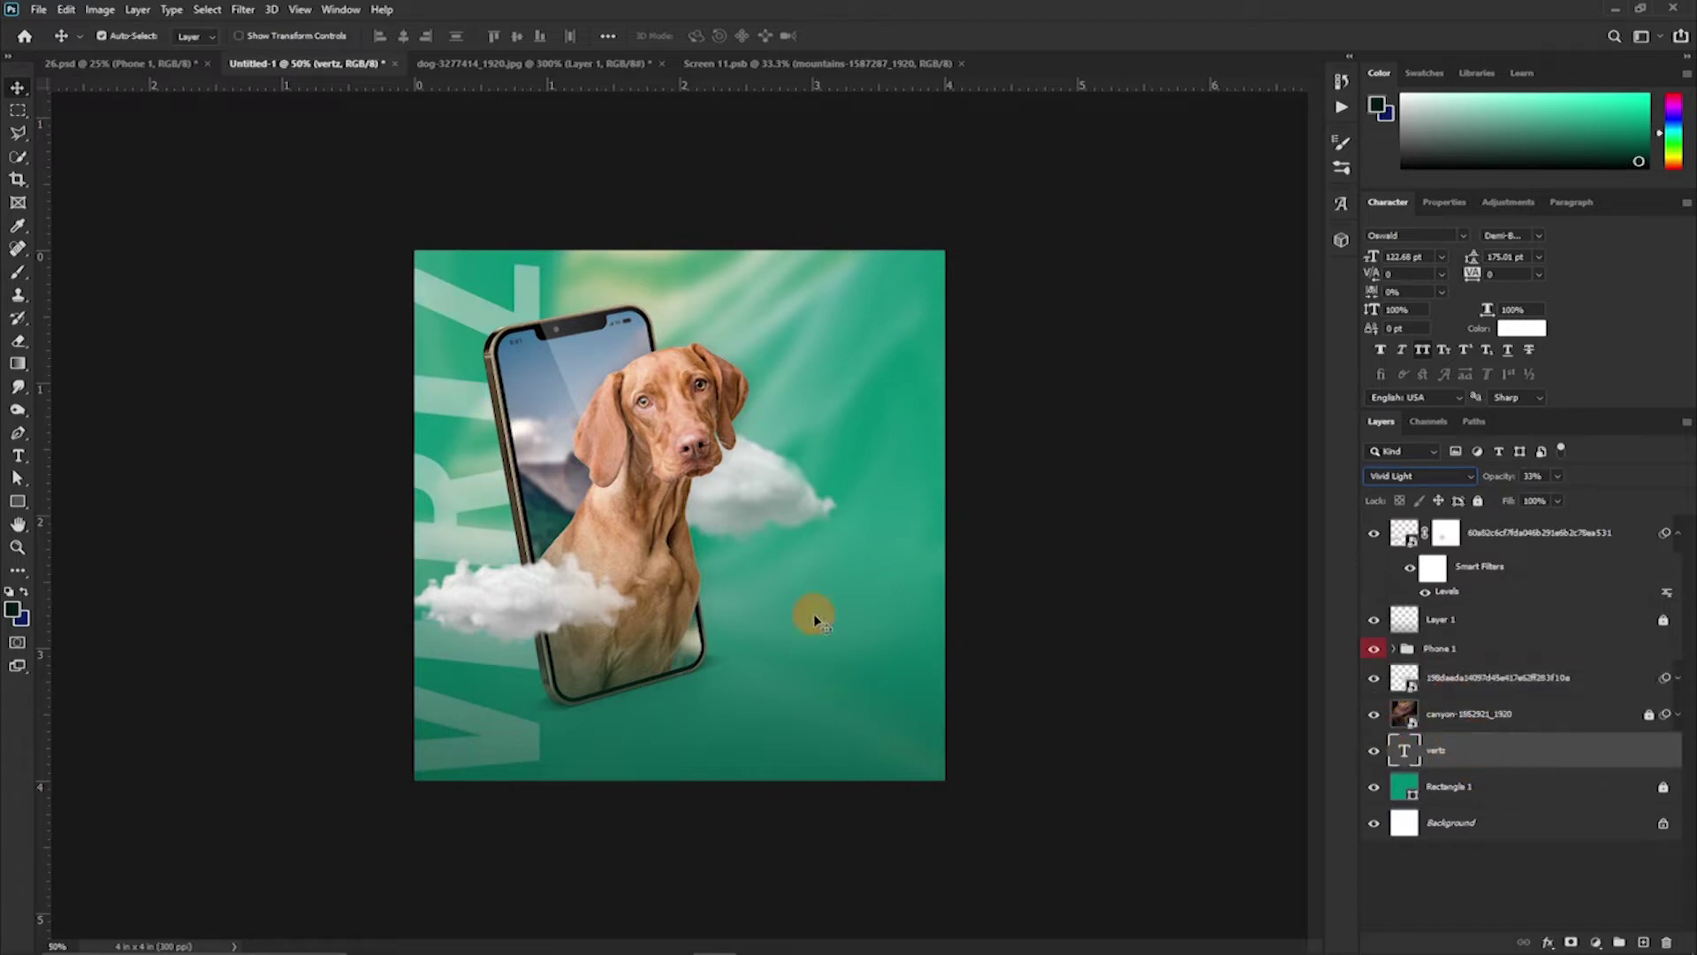
Switch VERTZ to the Long Shot font, scale it up, and draw a bottom-right rectangle
click(1415, 475)
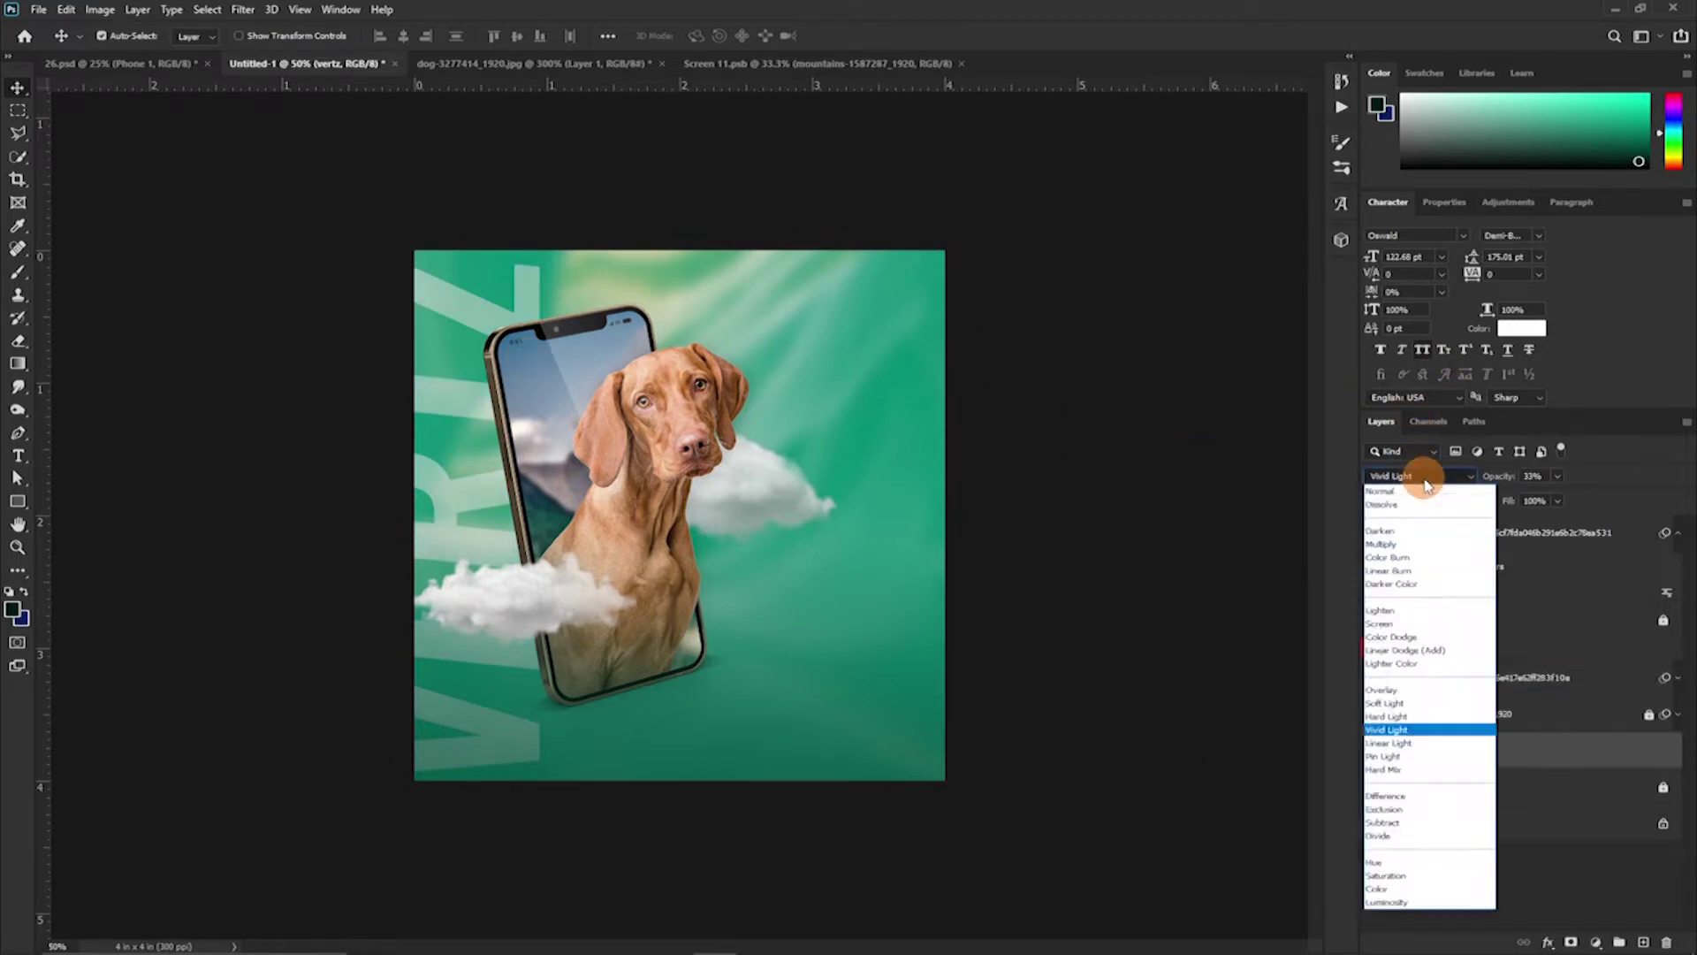
text(Long Shot)
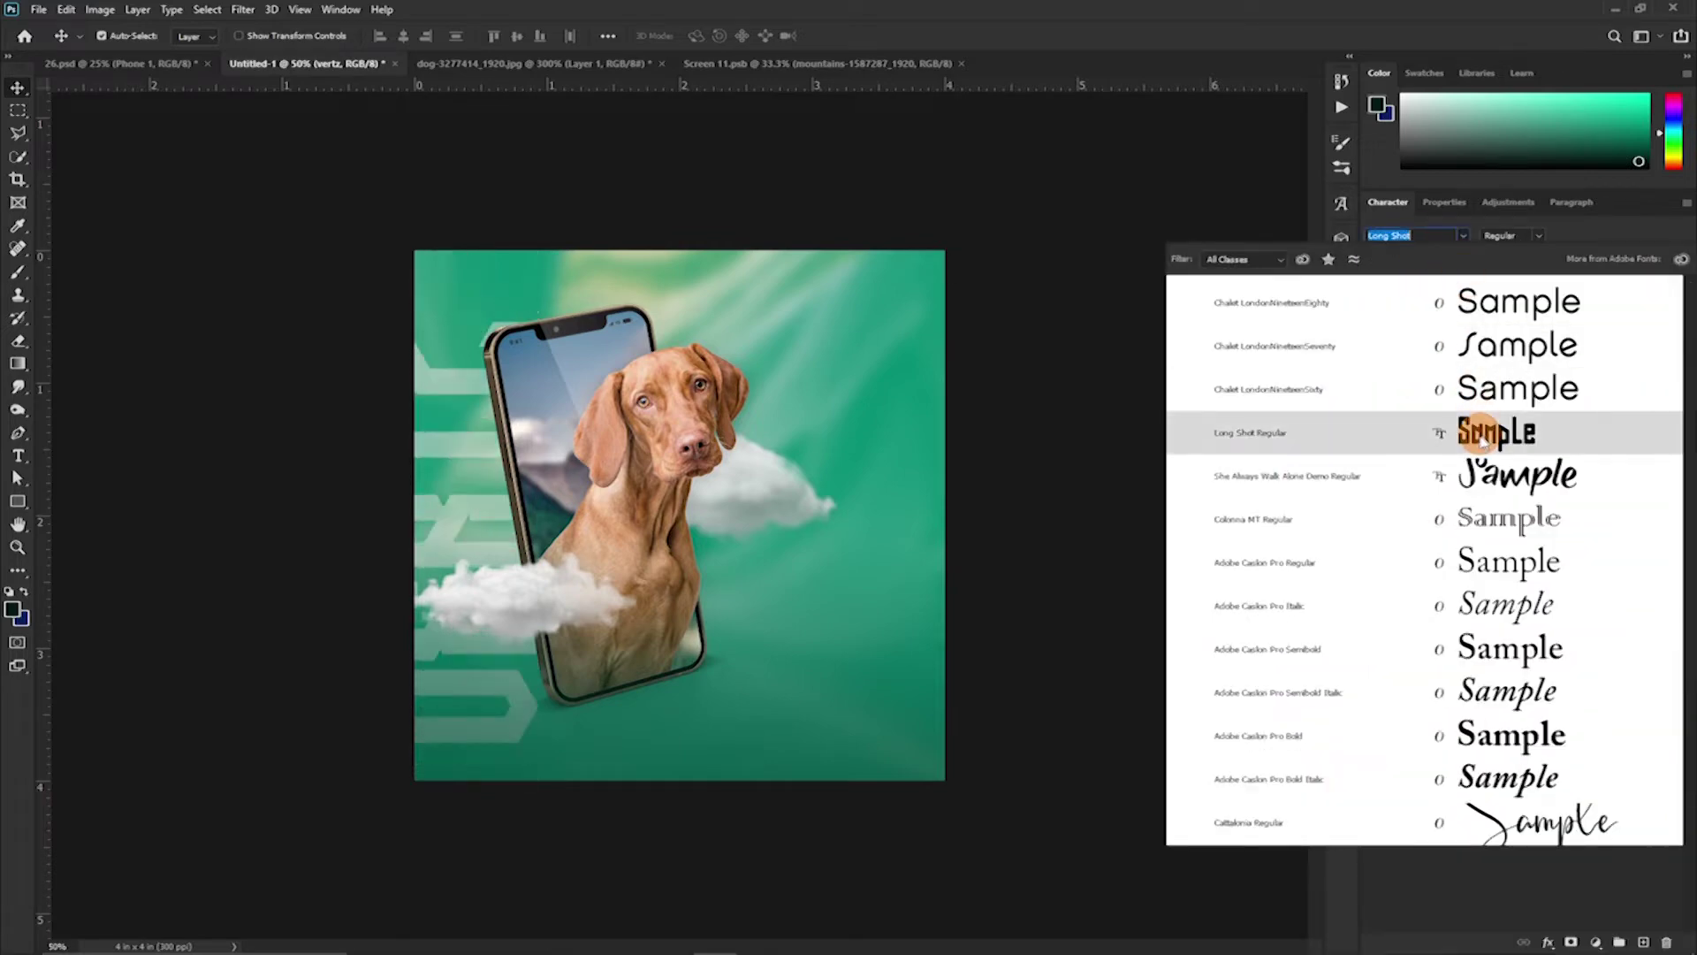
click(1450, 431)
key(ctrl+t)
drag(587, 307, 633, 220)
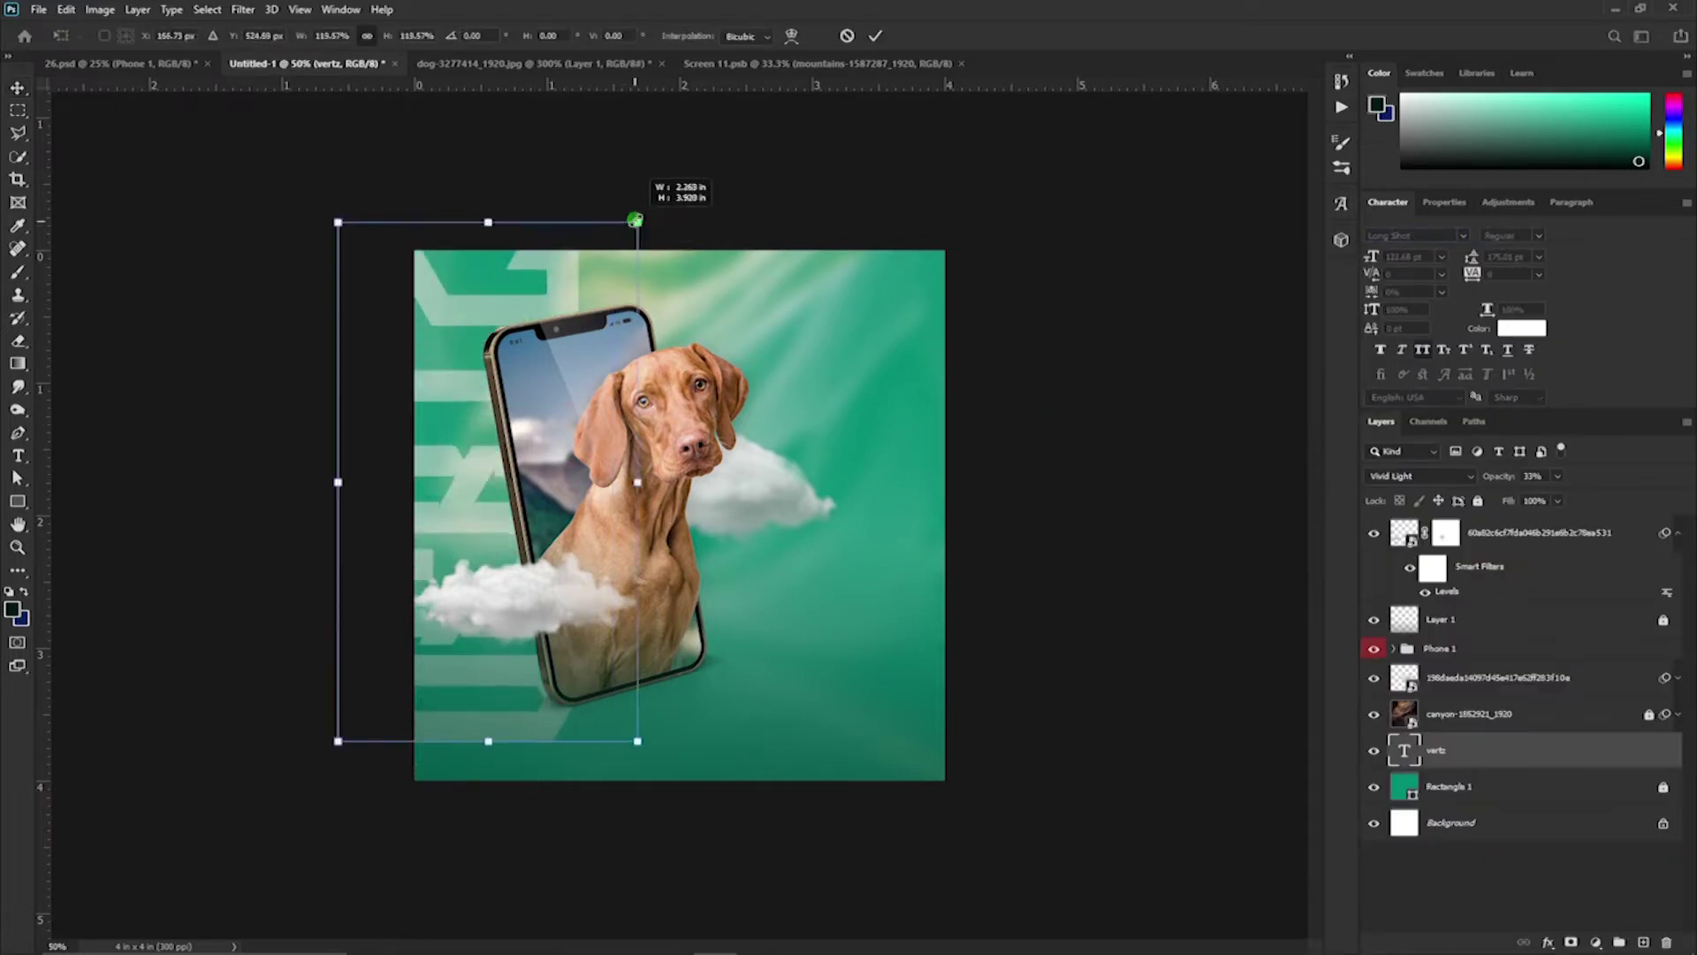
drag(556, 307, 594, 325)
drag(672, 748, 691, 781)
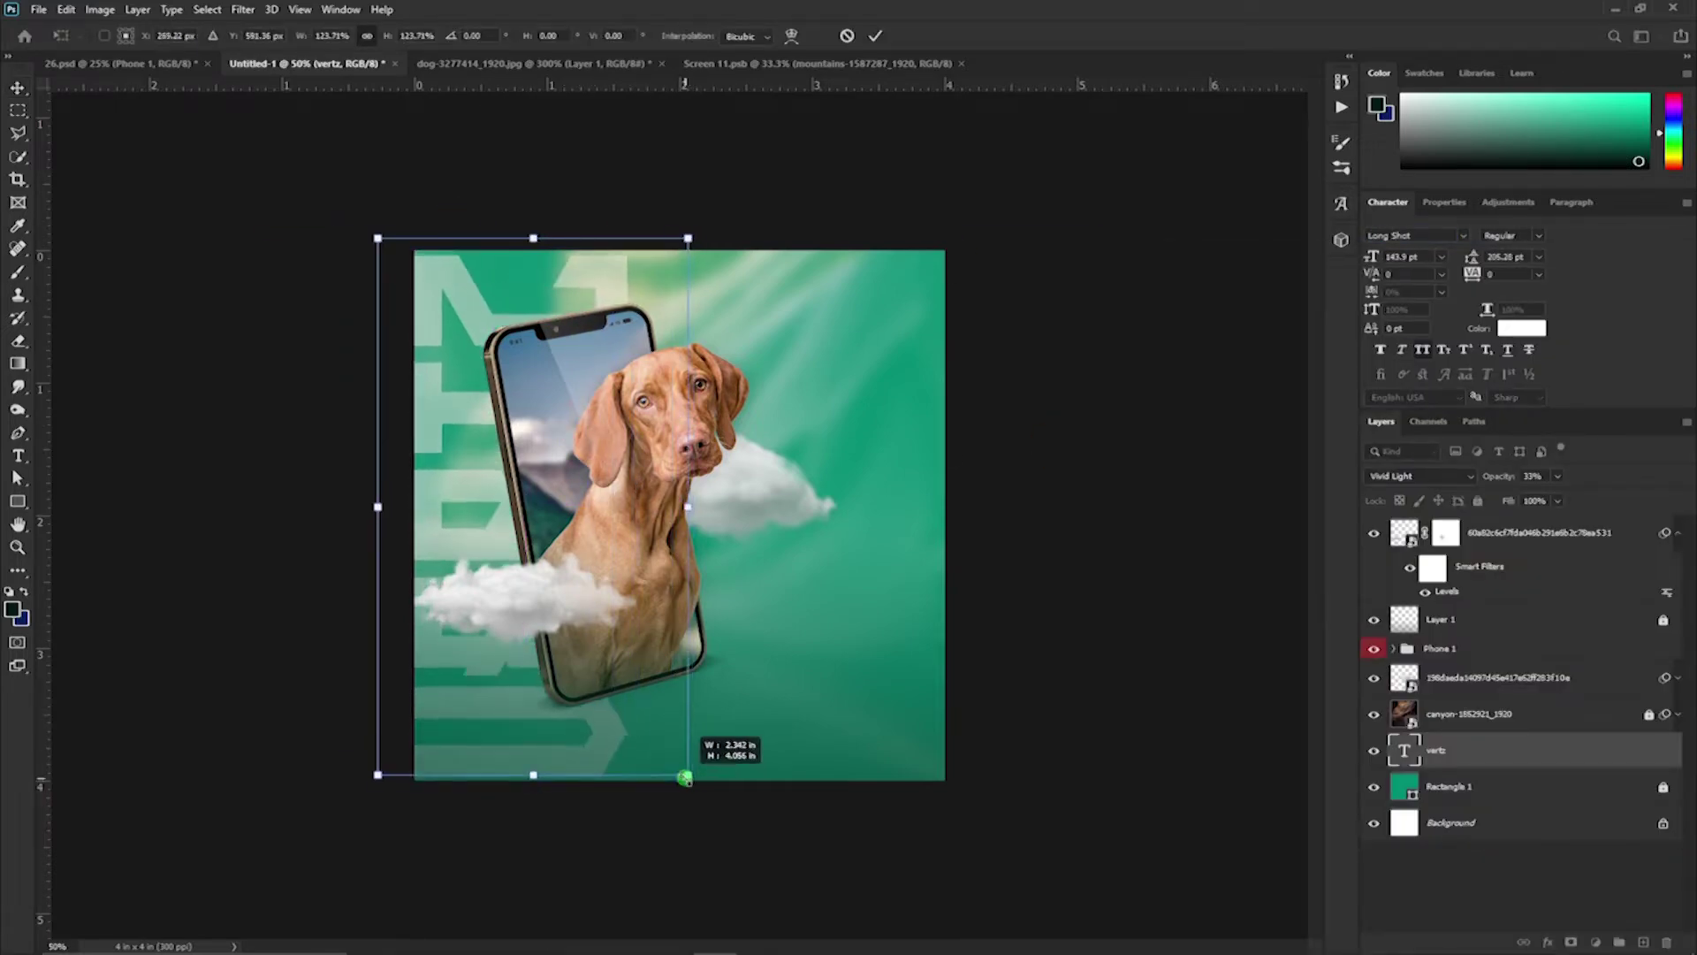
click(875, 35)
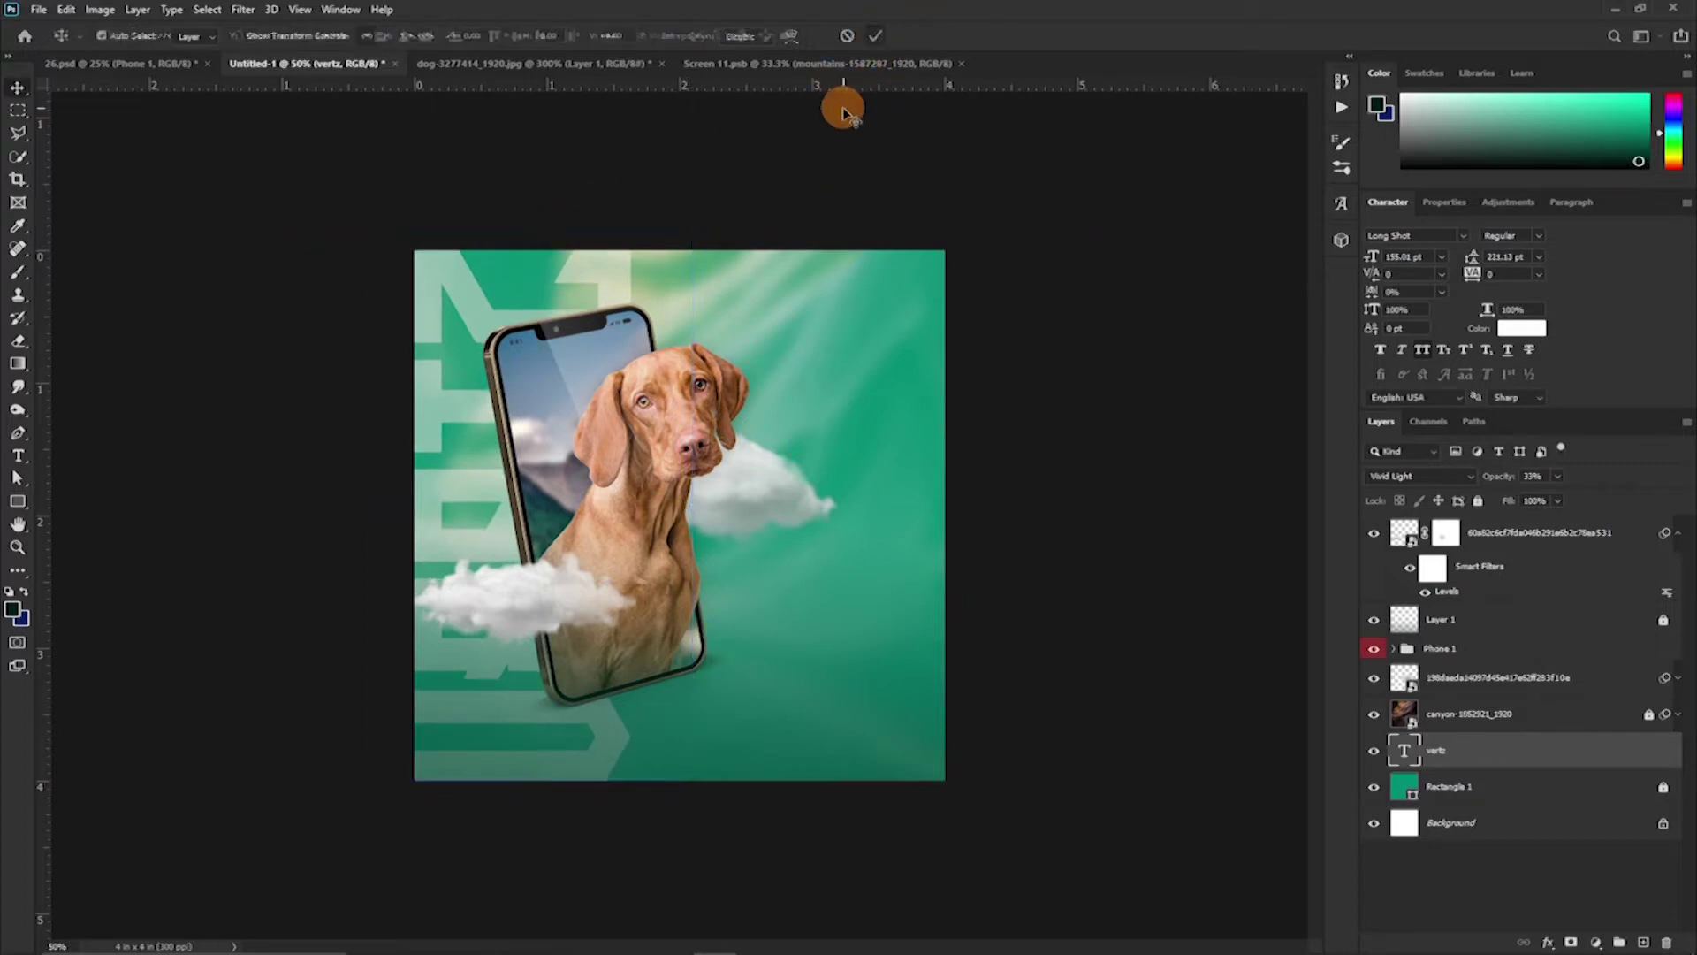
key(u)
drag(695, 709, 1001, 760)
Move Rectangle 2 to the top of the layer stack and fill it white
scroll(1482, 878, up, 1)
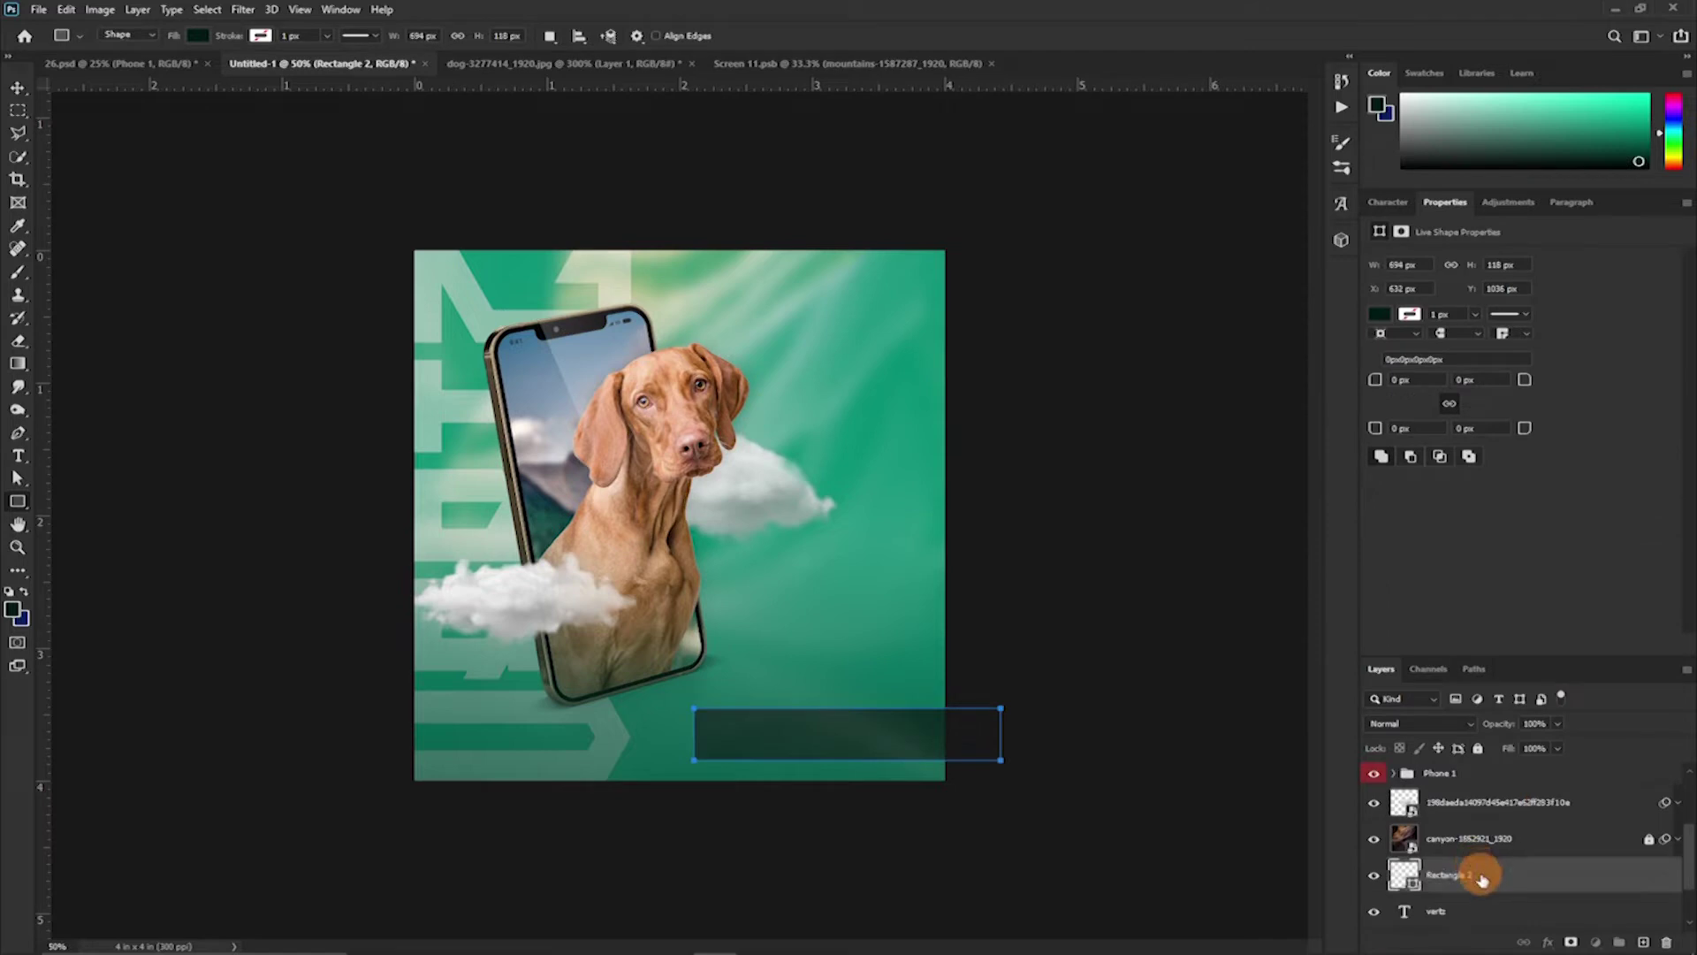
drag(1483, 878, 1439, 785)
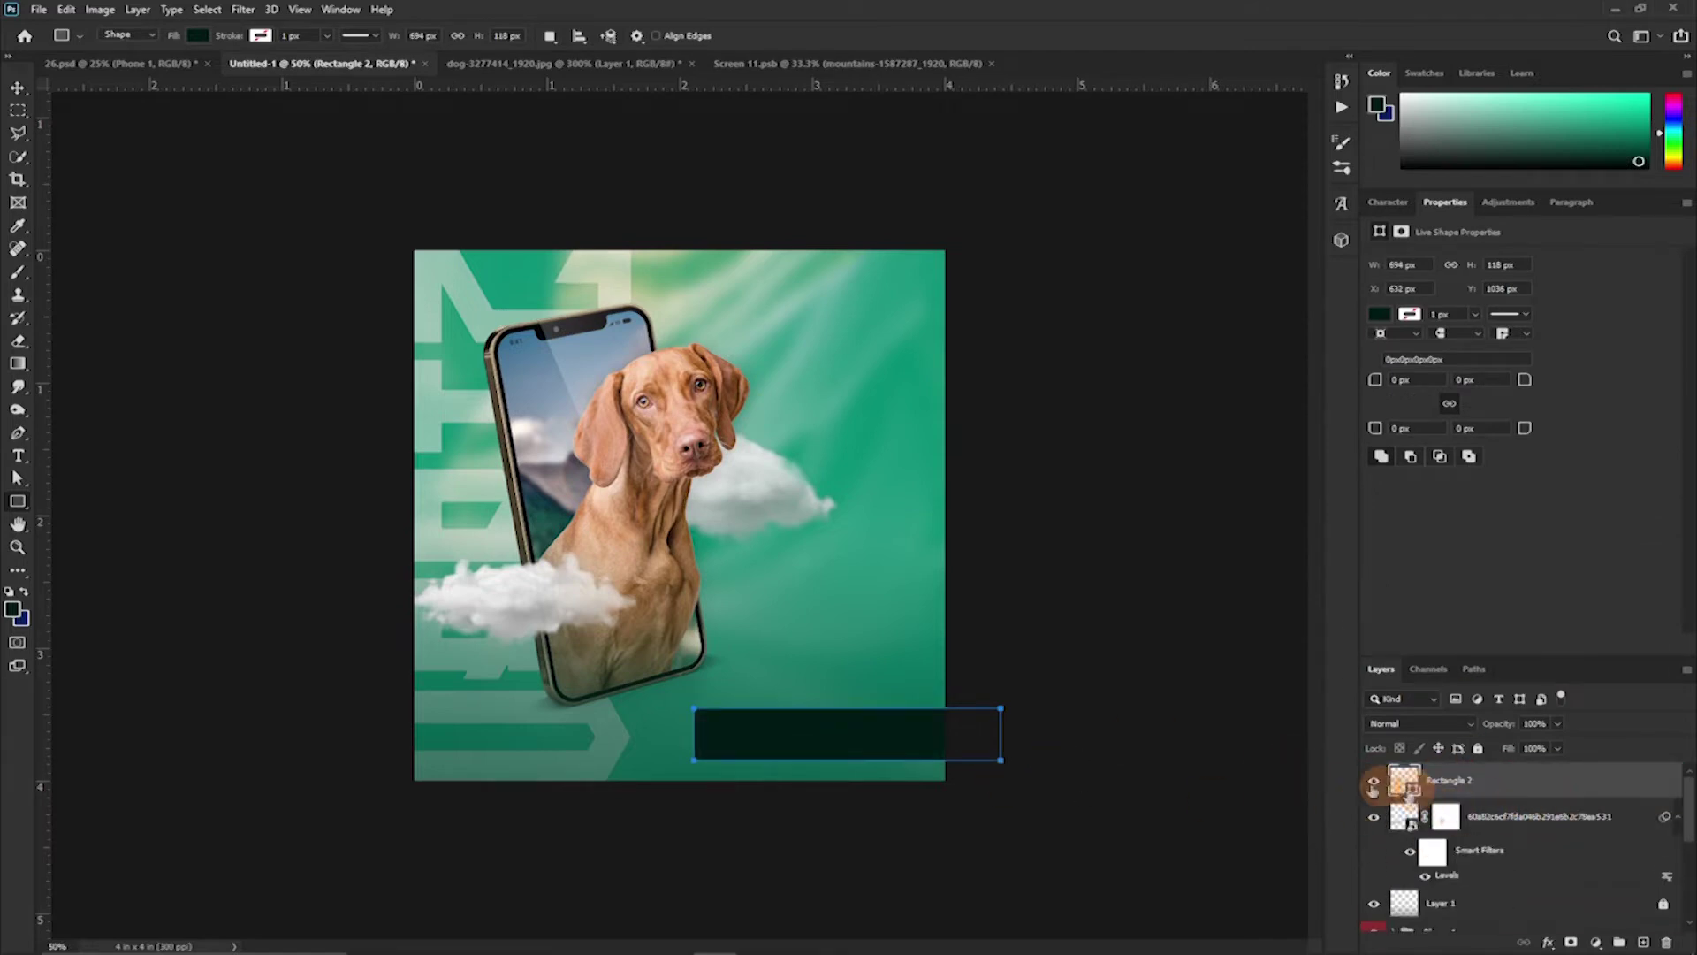
double_click(1404, 780)
click(1066, 270)
click(1454, 265)
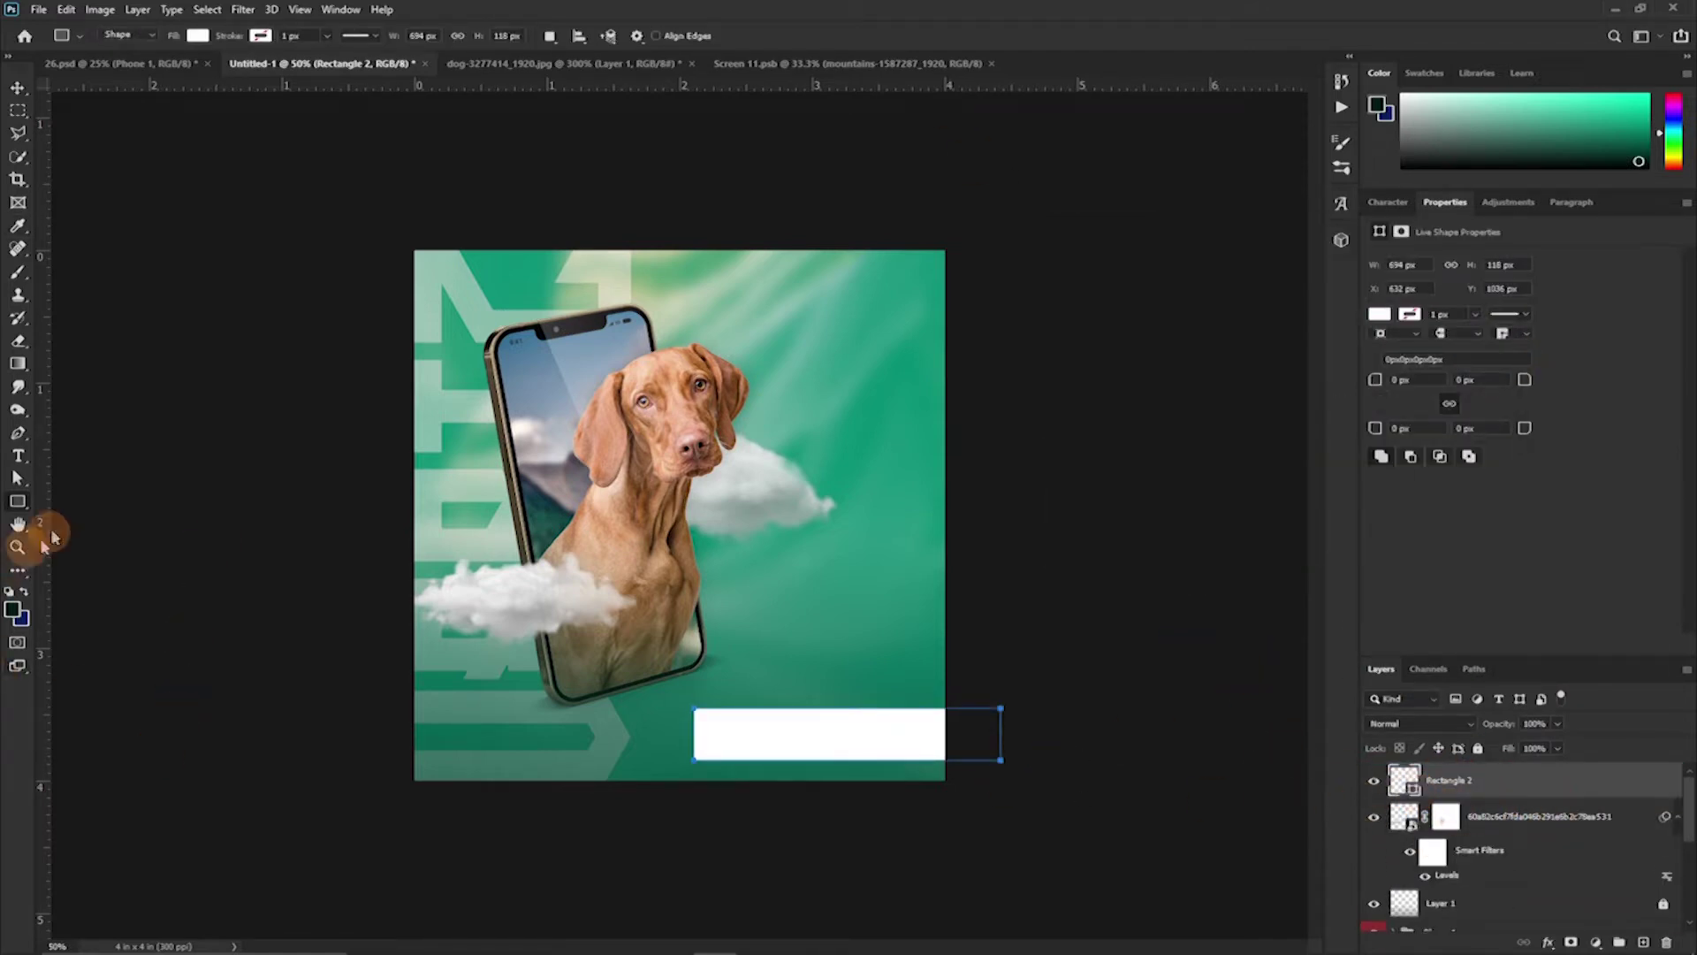
Slant the bar's bottom-left corner via path editing and slide the bar into place
key(a)
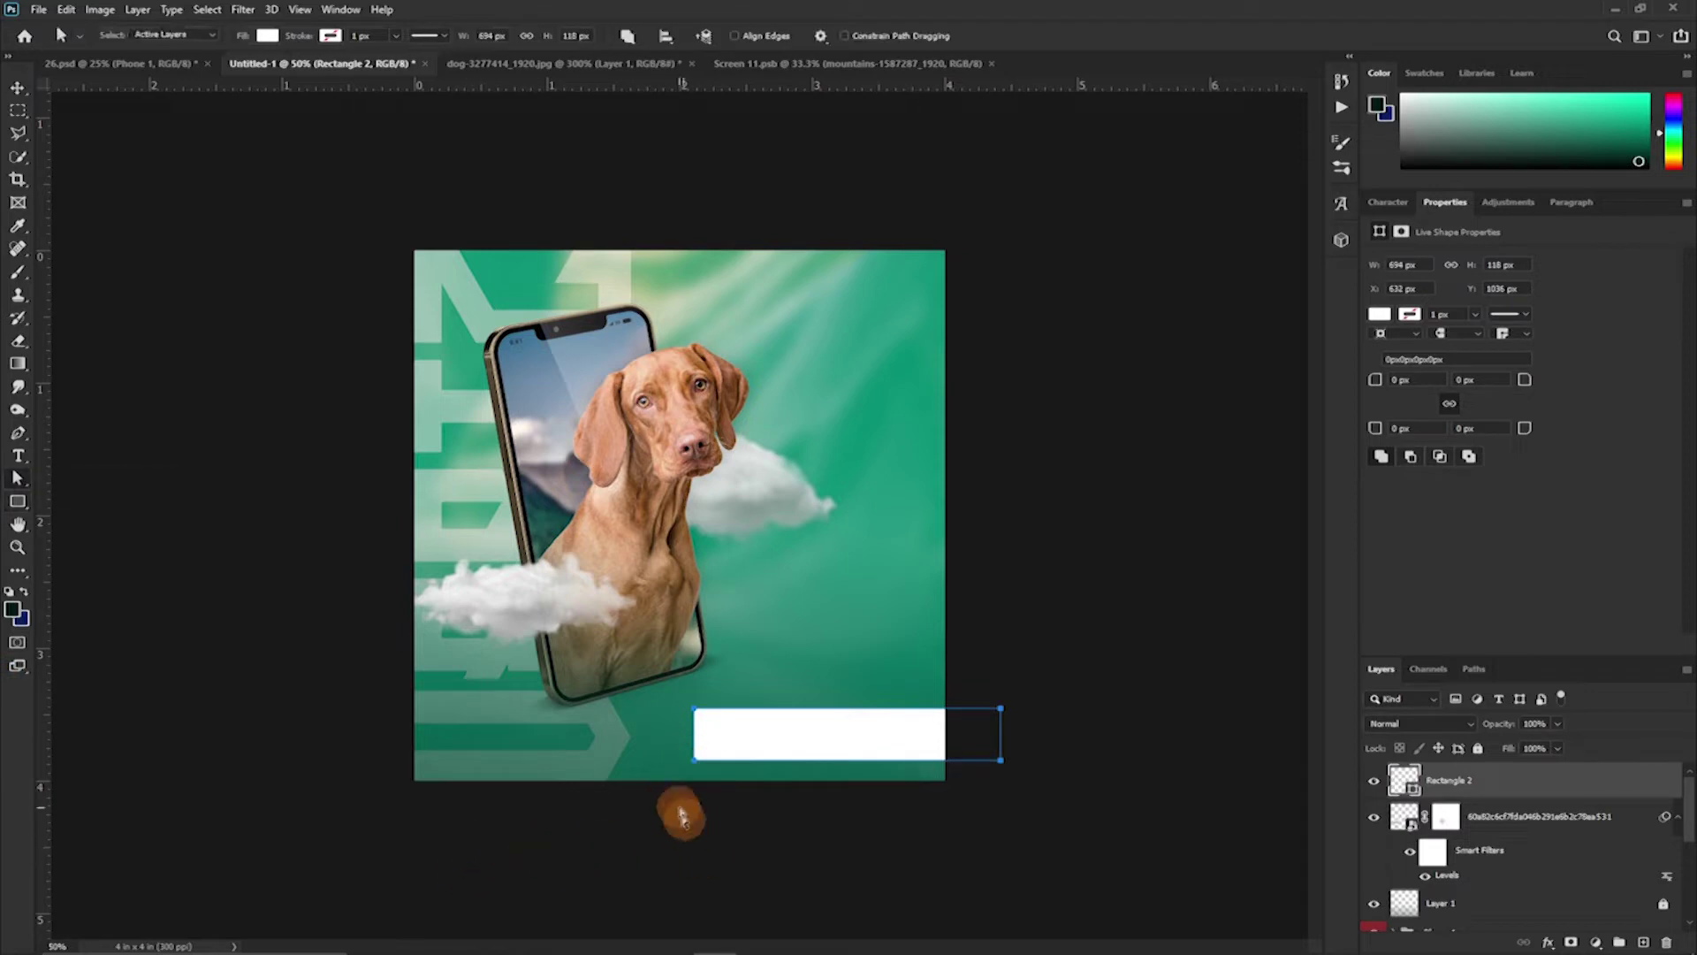
drag(689, 778, 693, 782)
click(779, 380)
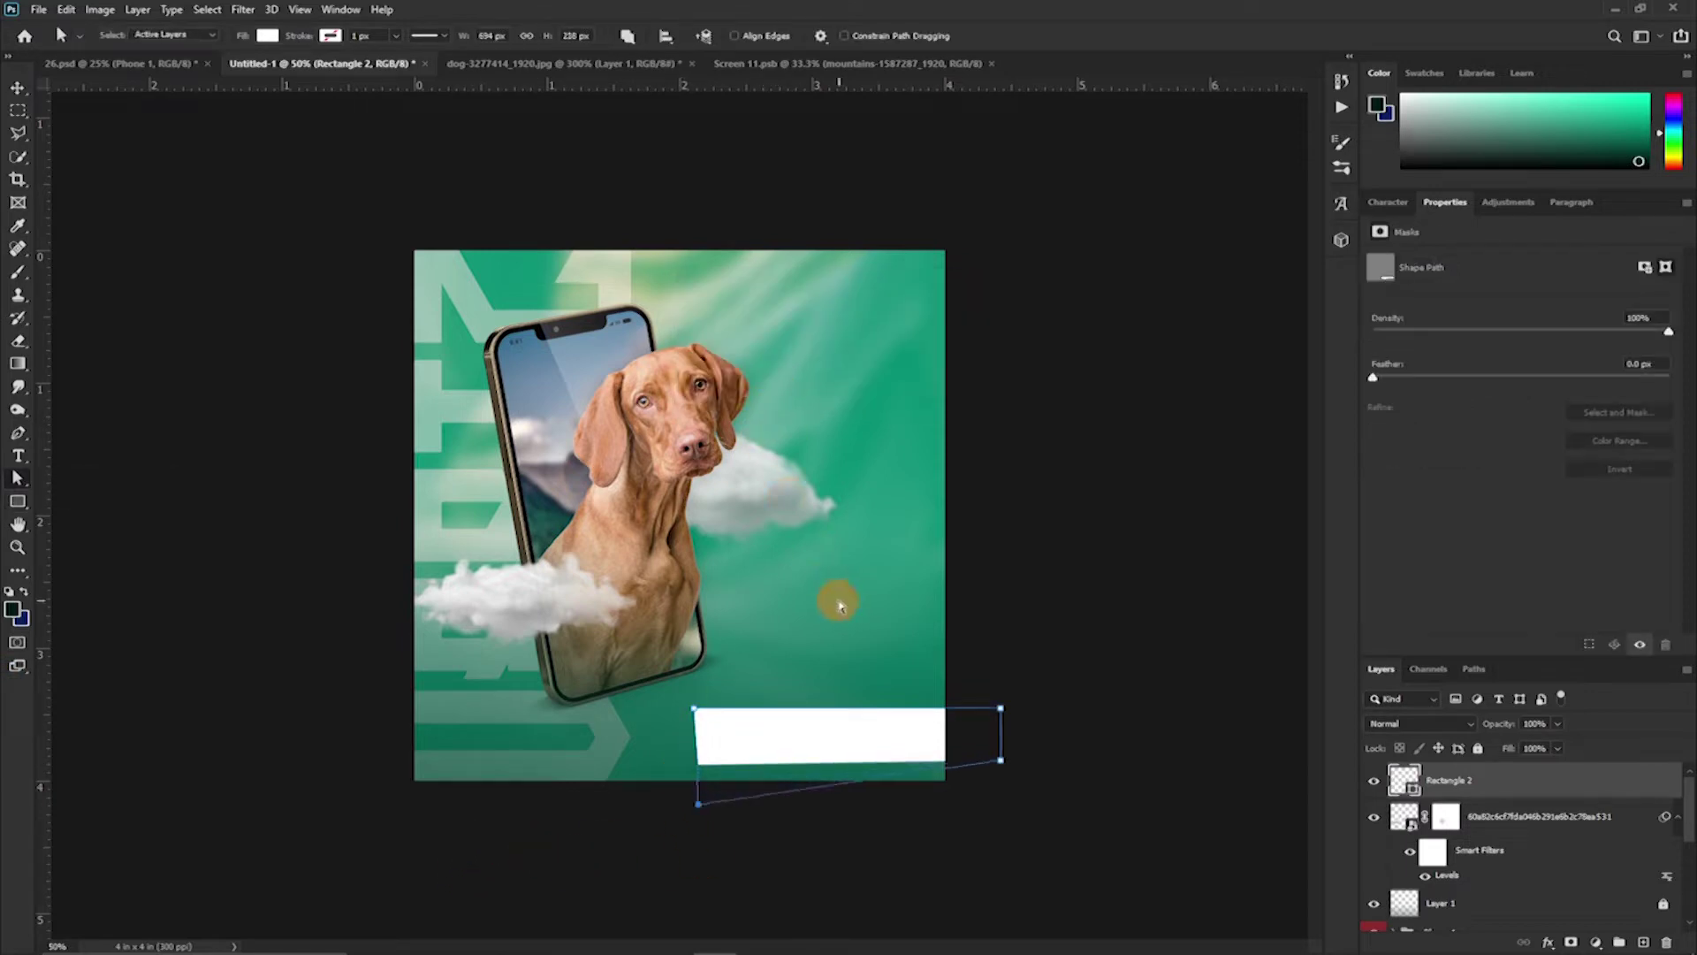
key(shift+Down)
key(ctrl+z)
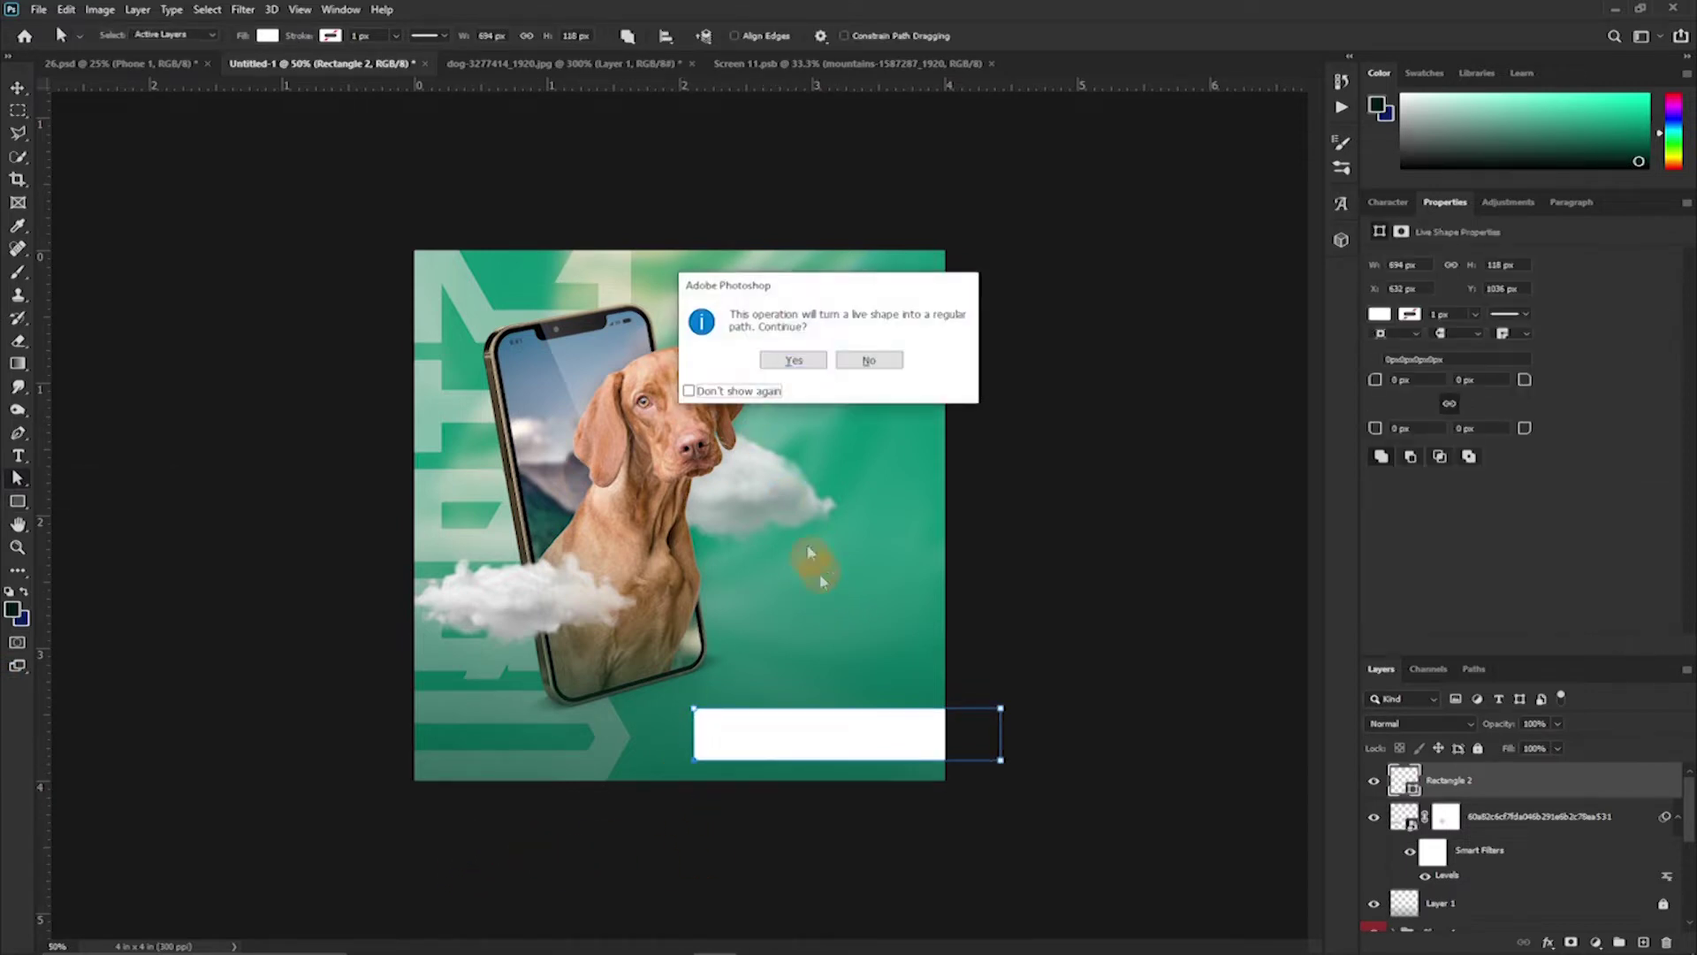
click(778, 364)
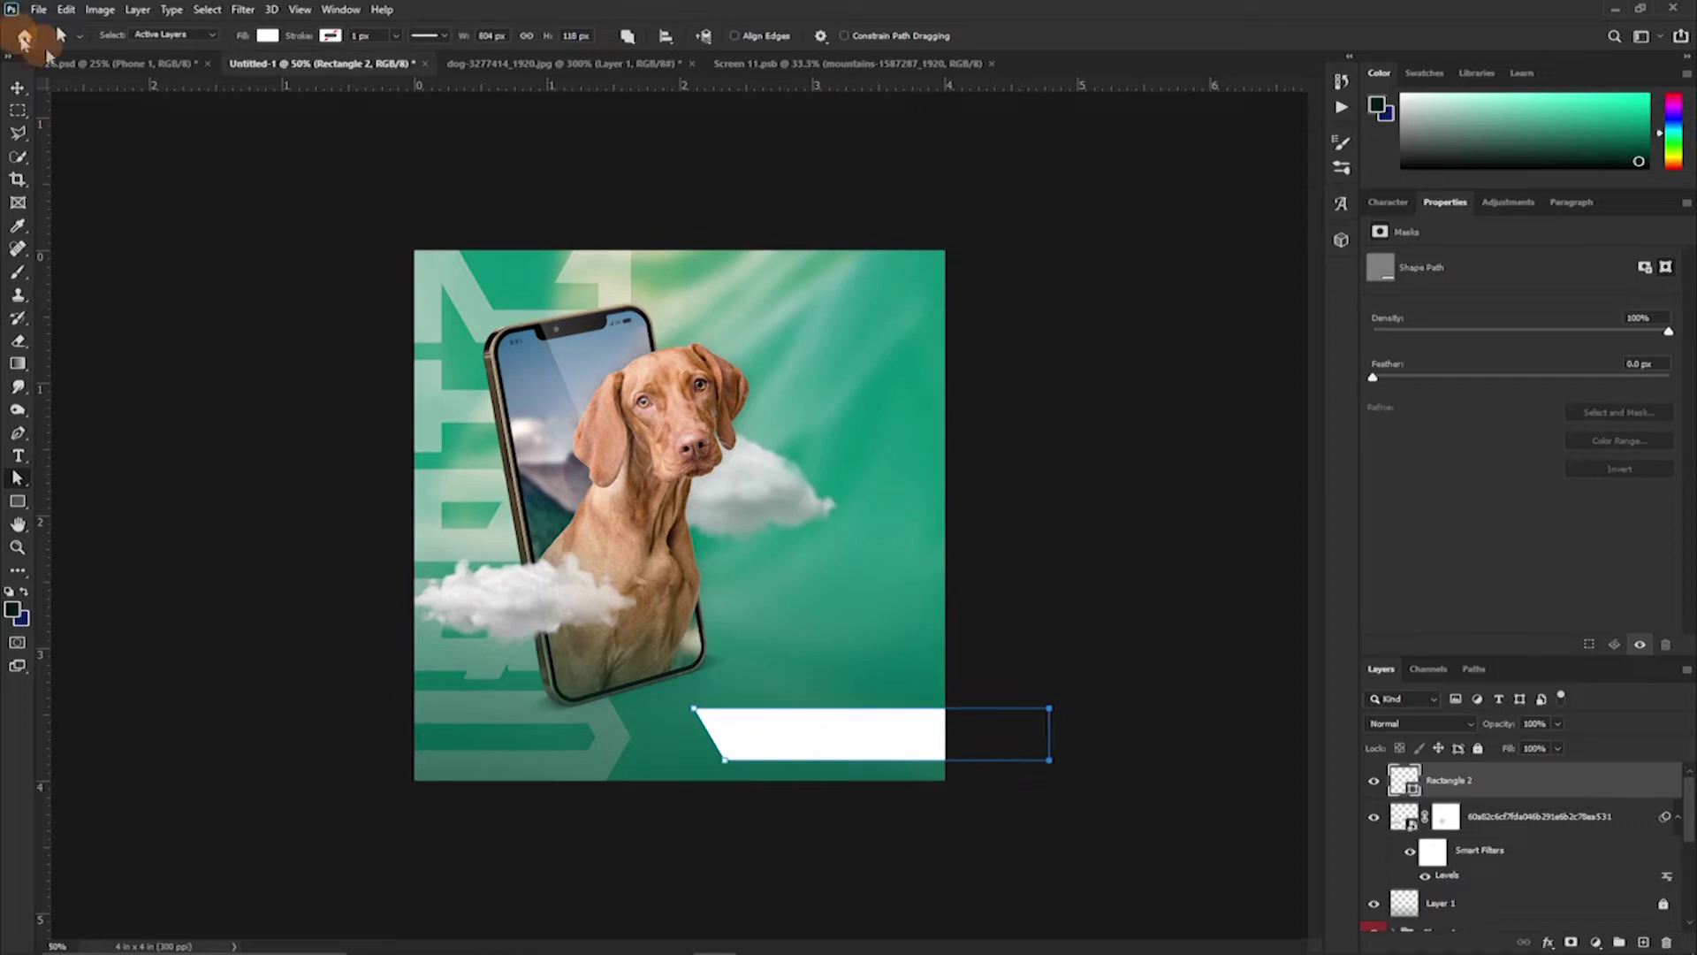
key(v)
drag(864, 745, 831, 750)
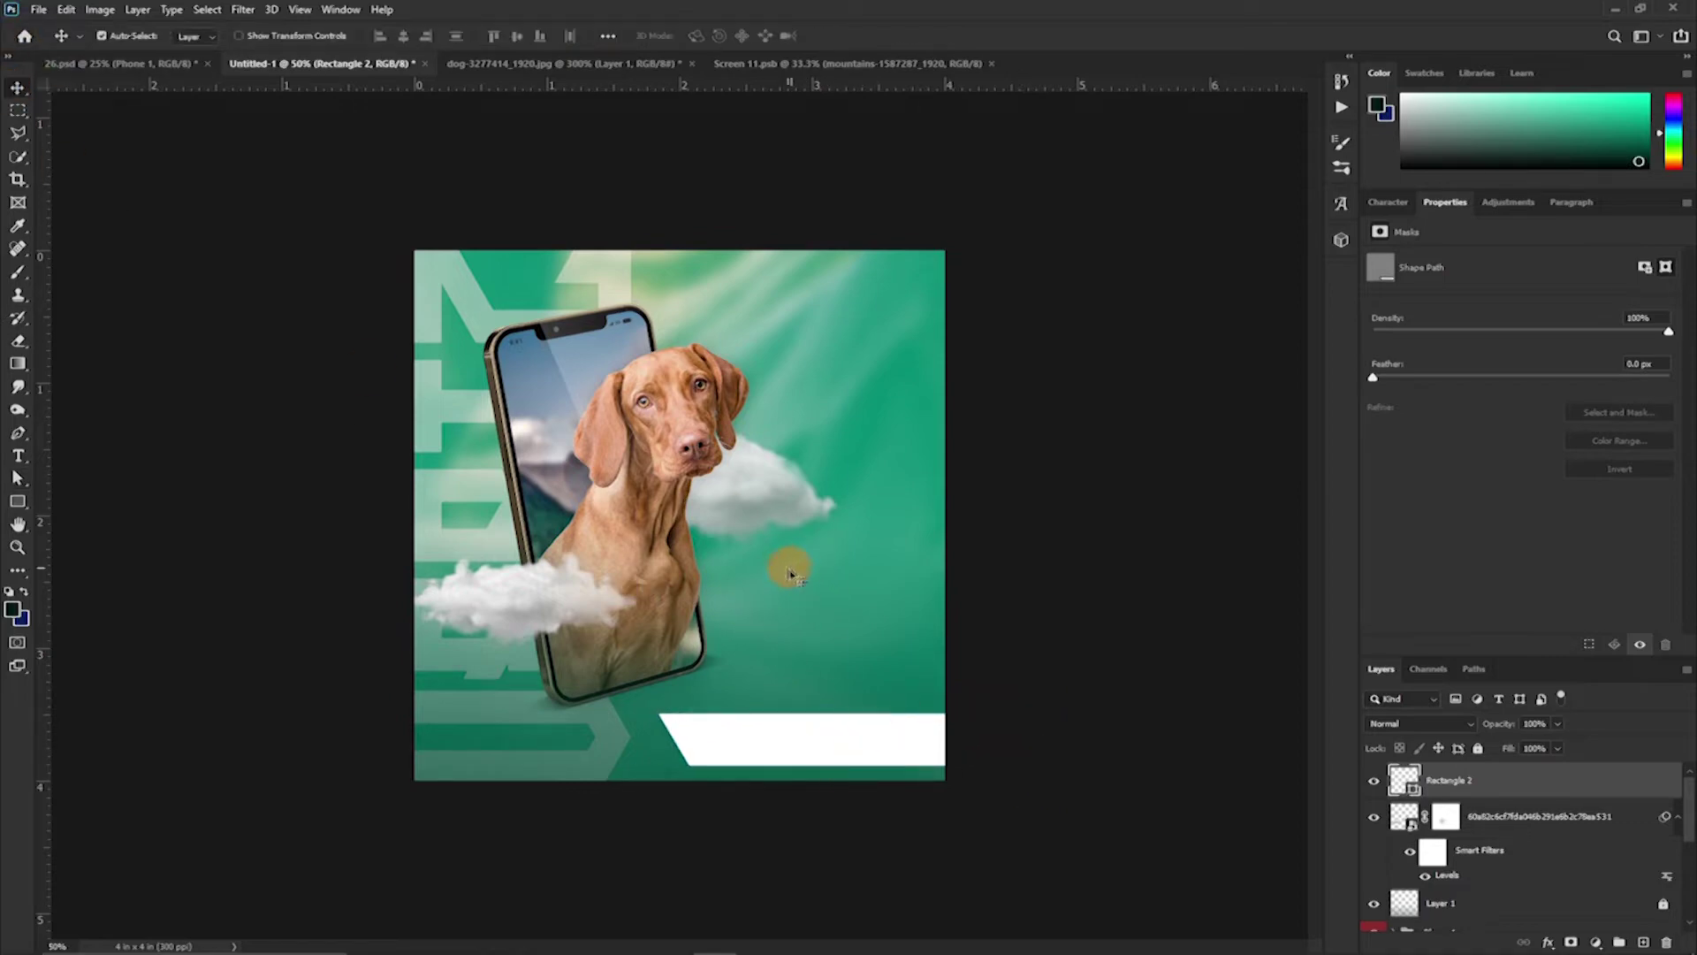
drag(794, 575, 1301, 847)
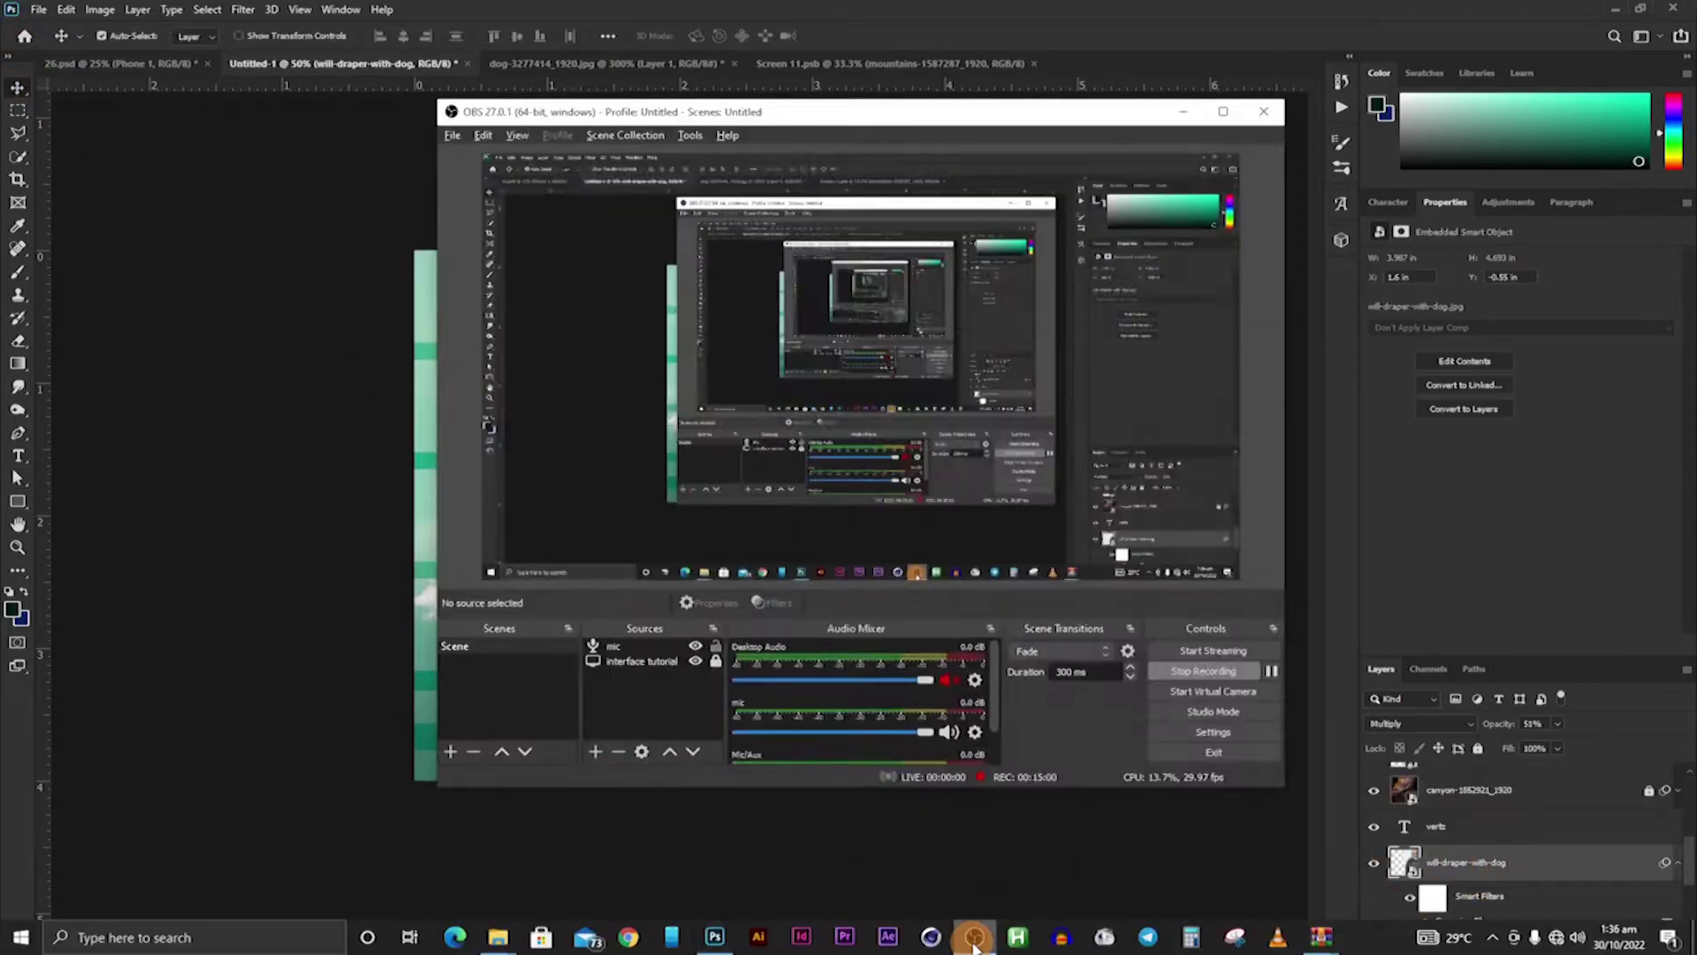
In the phone screen document, place the will-draper-with-dog photo, enlarged and shifted
scroll(1506, 858, down, 1)
scroll(1415, 876, down, 3)
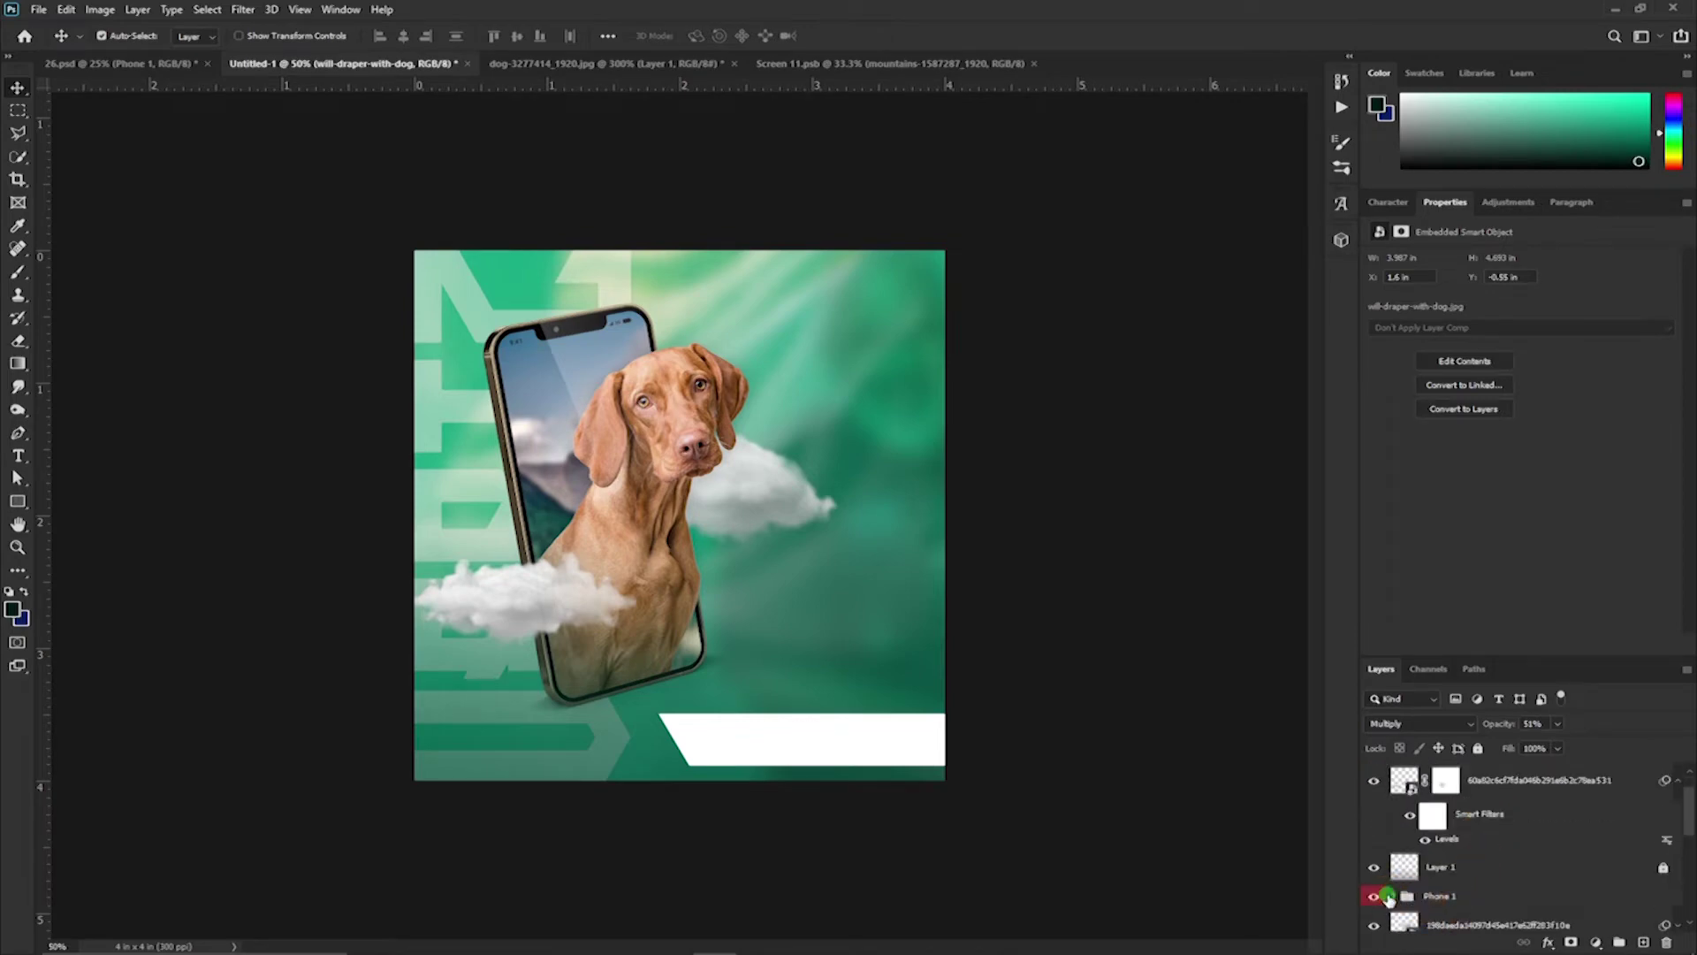
click(1413, 899)
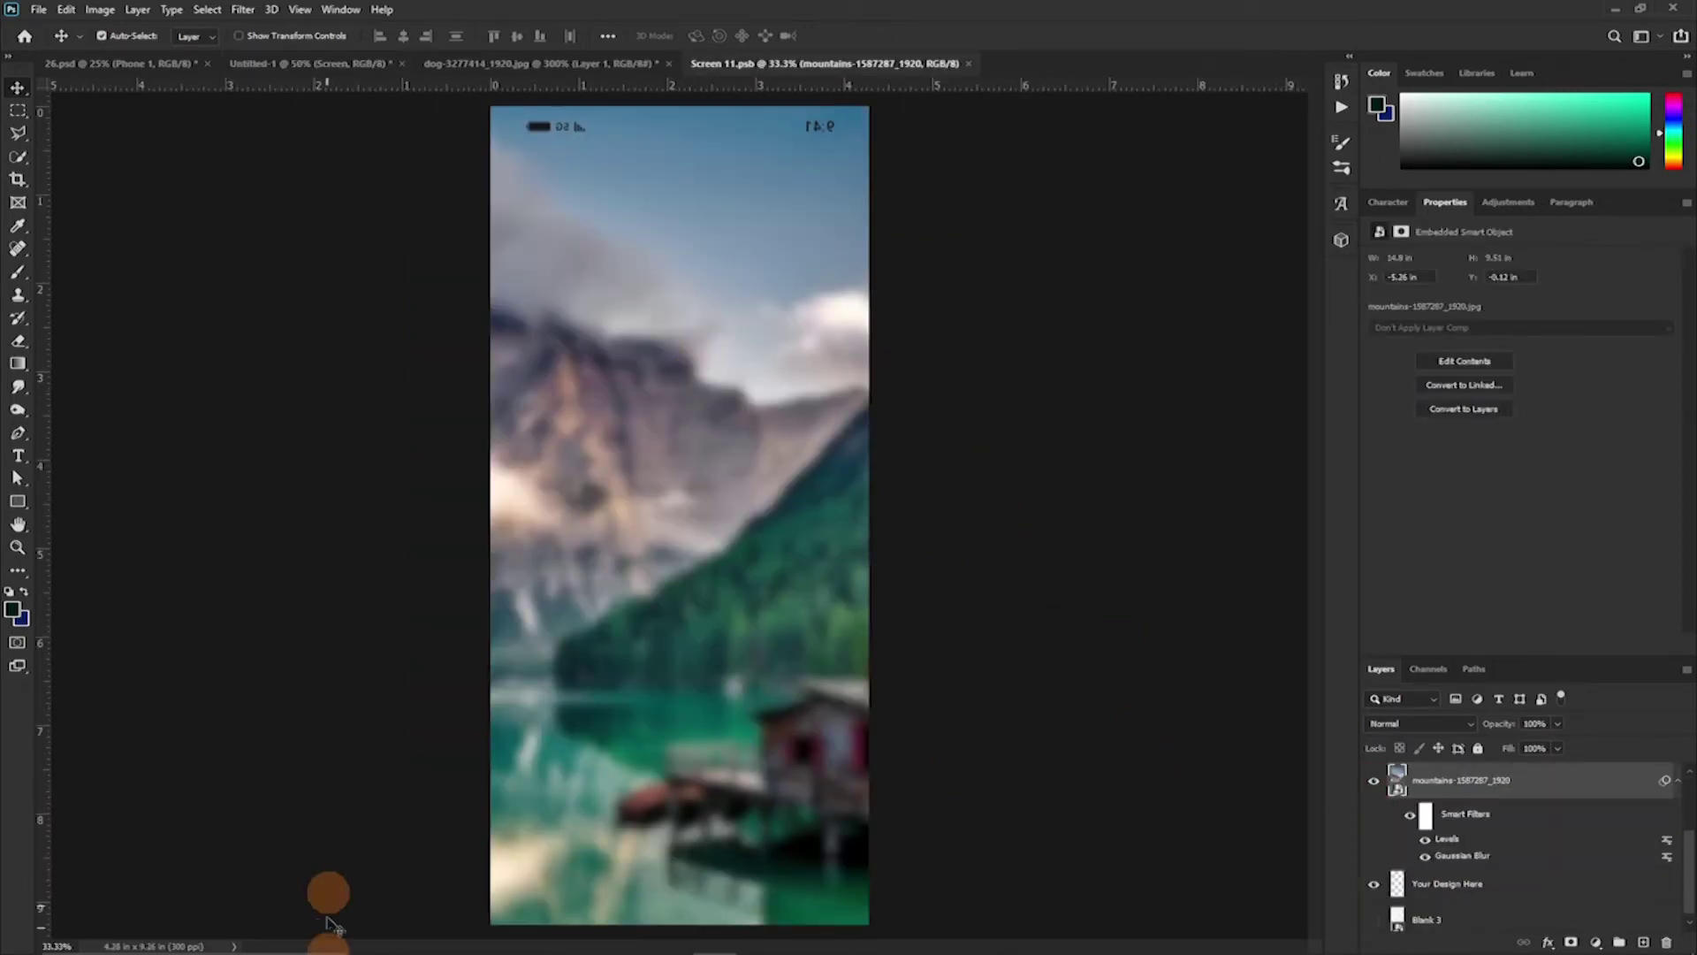
click(488, 836)
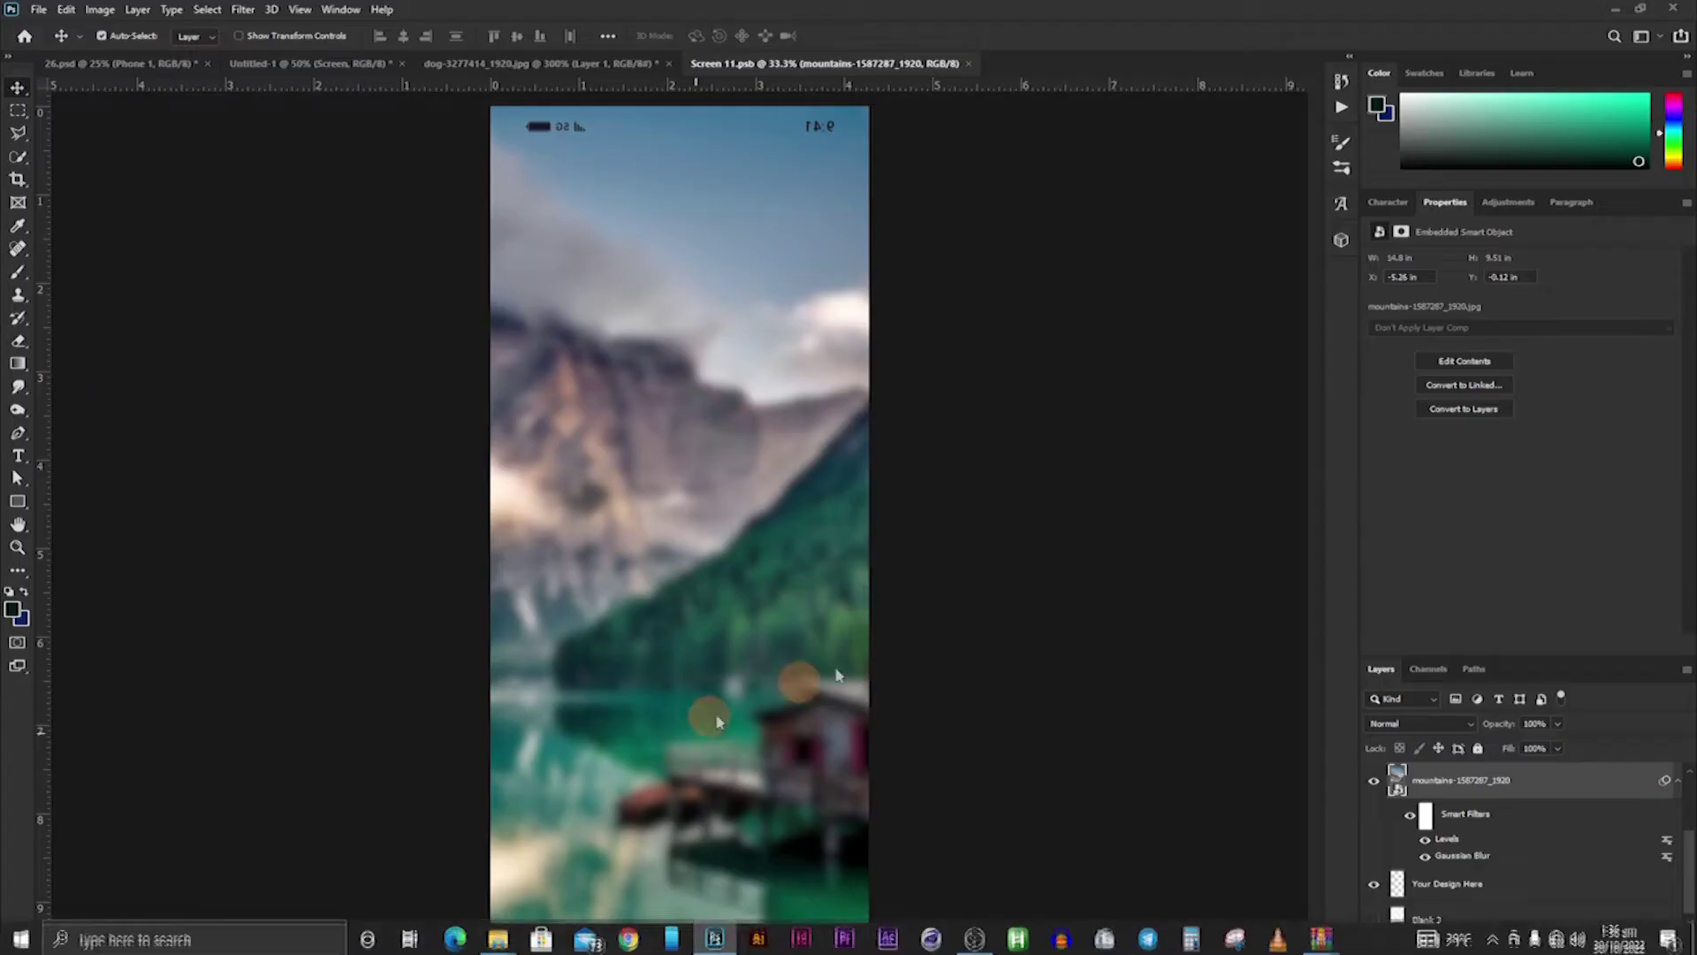
mouse_move(956, 632)
mouse_down()
mouse_move(684, 581)
mouse_move(694, 732)
mouse_move(561, 732)
mouse_up()
click(846, 35)
Gaussian-blur the photo, lower its opacity so mountains show, and save the screen contents
click(241, 11)
mouse_move(253, 208)
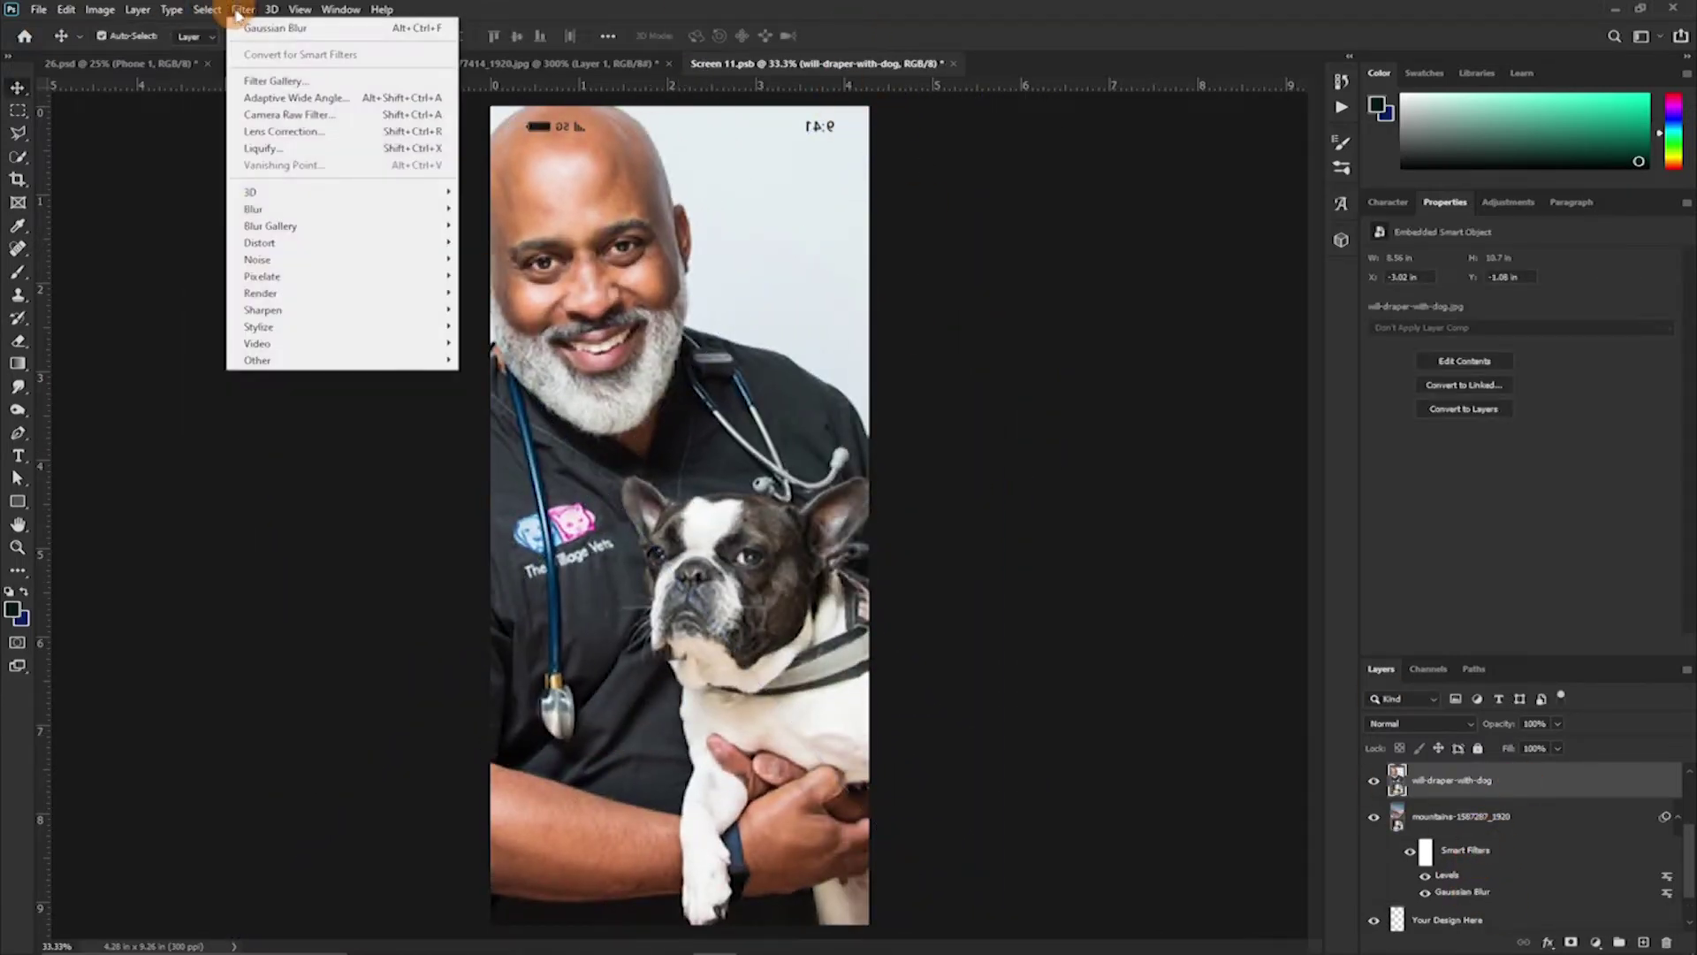
click(477, 290)
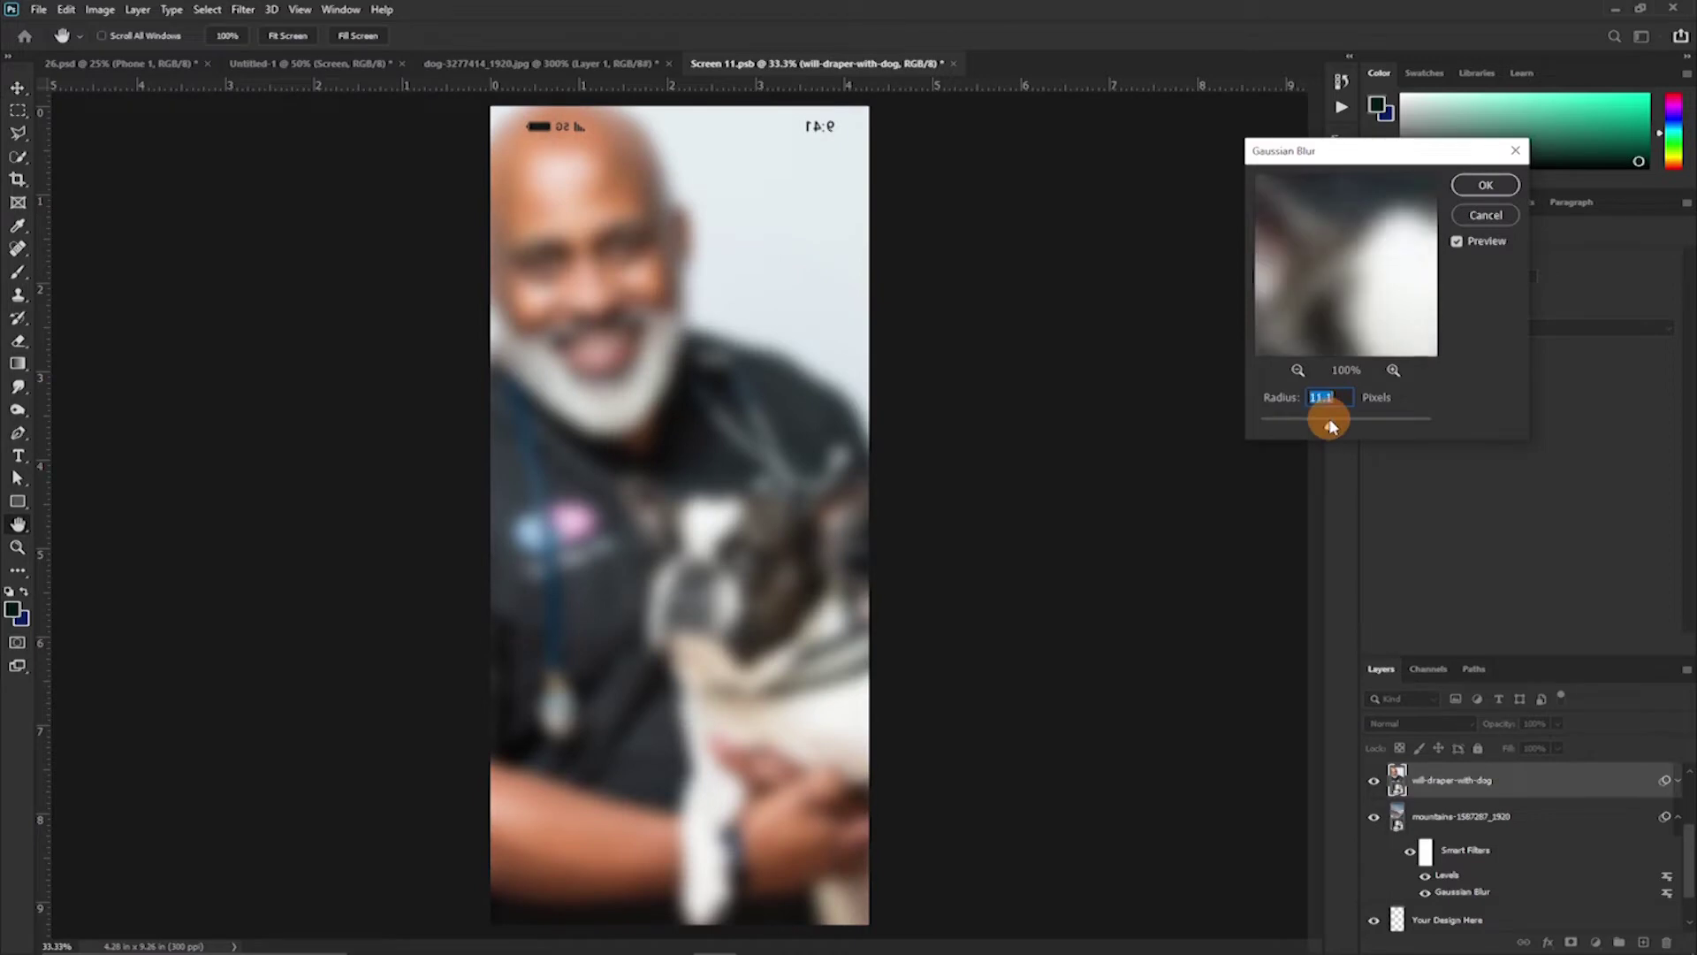
key(Return)
click(1655, 782)
drag(1496, 723, 1472, 725)
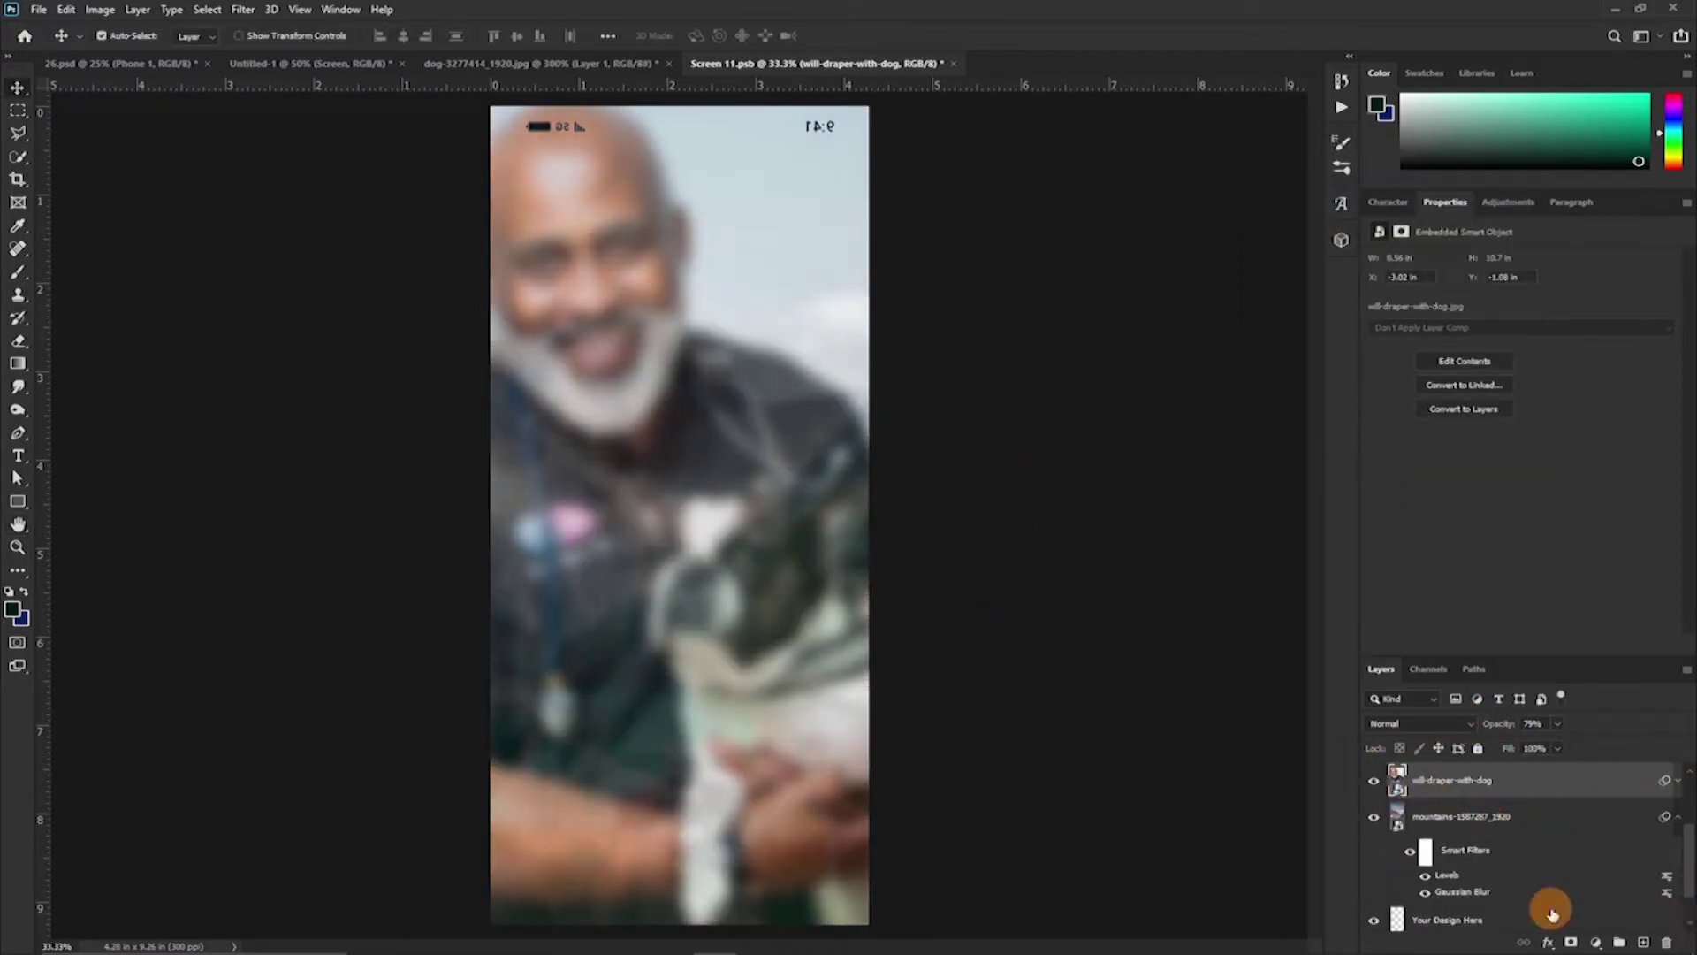
key(ctrl+s)
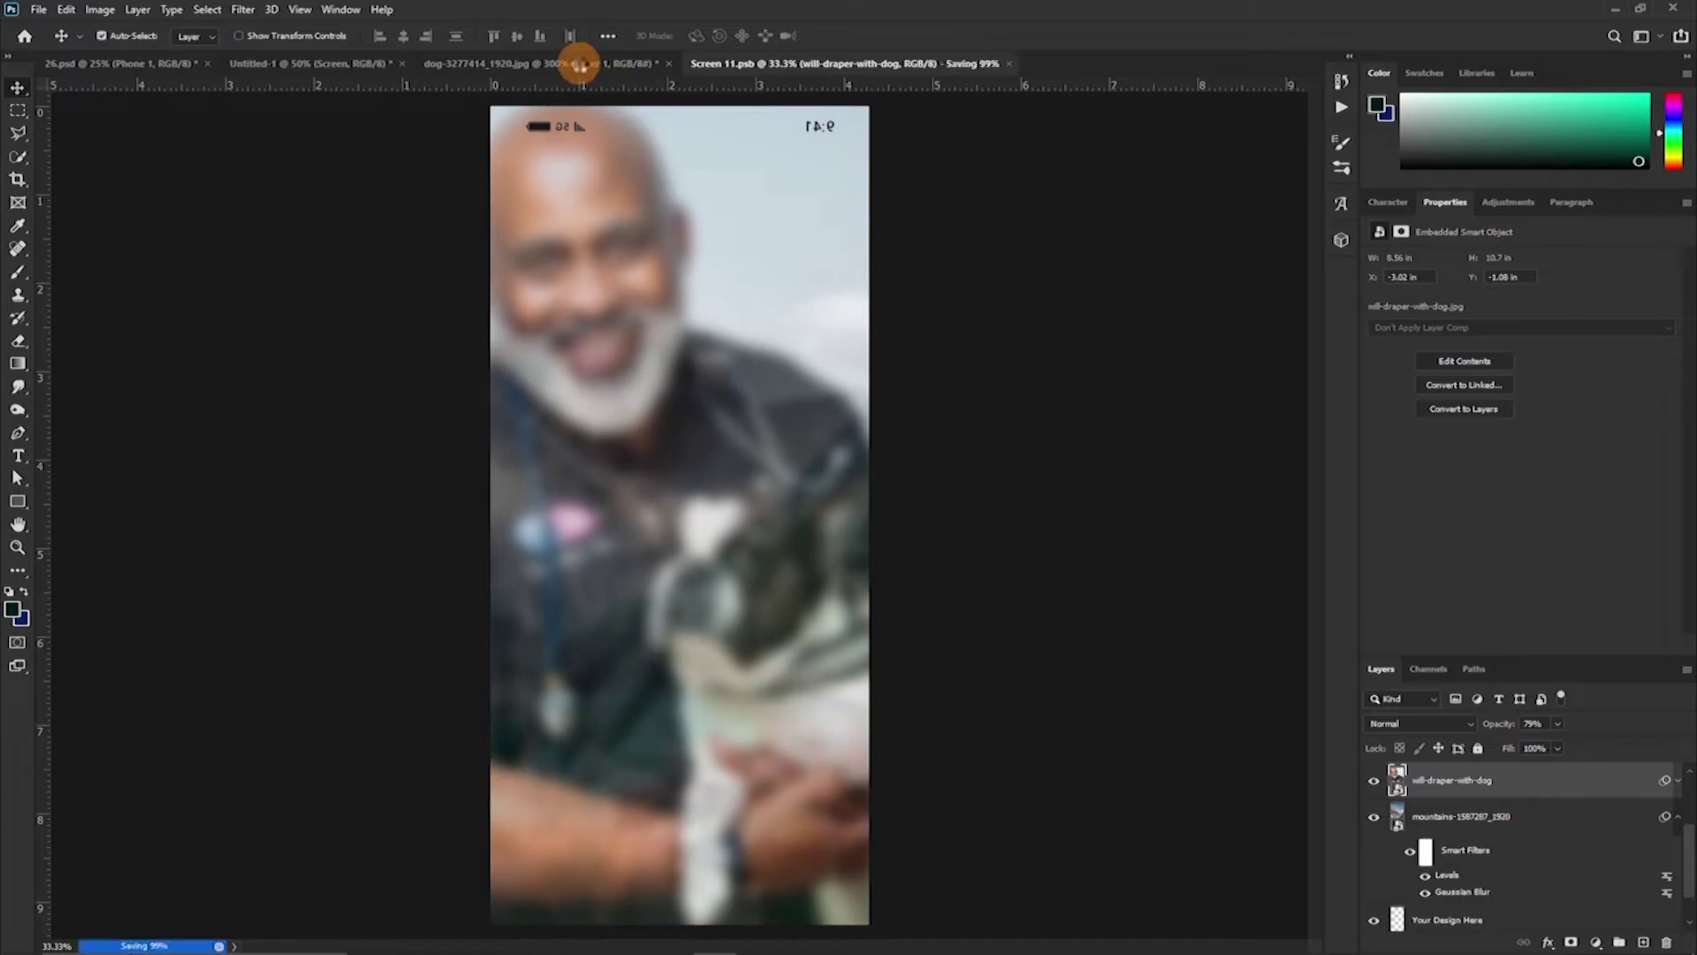
Set the man's photo to 100% opacity in the screen document, then return to the poster
click(284, 65)
click(765, 64)
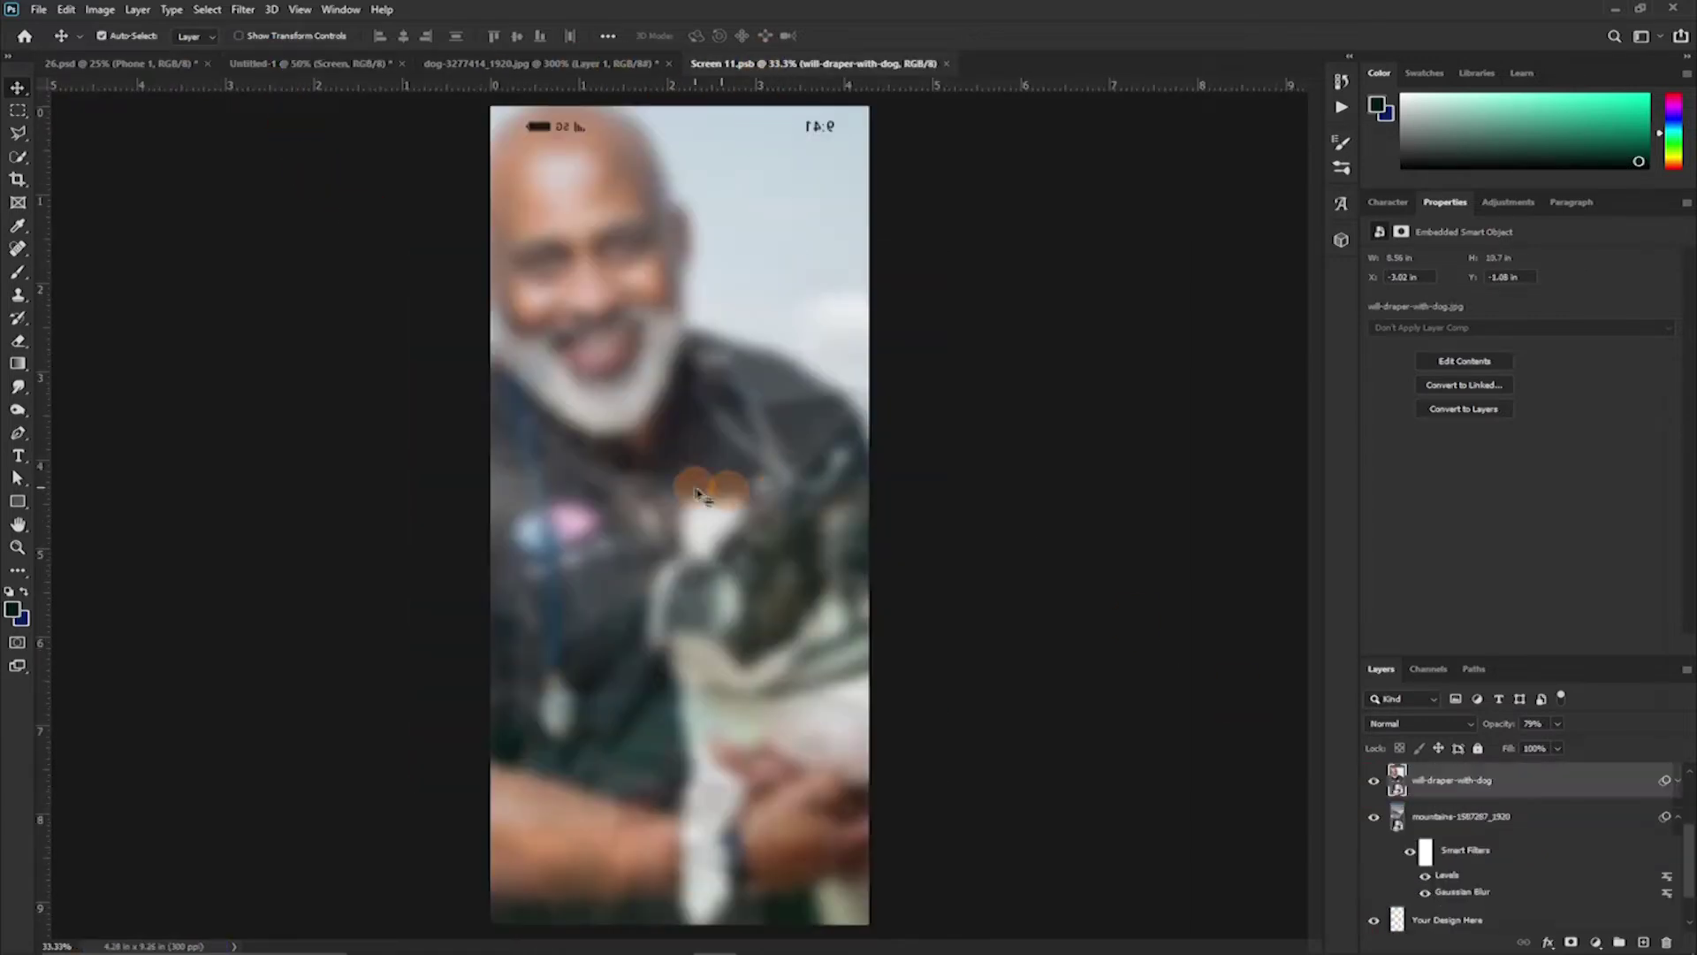
click(253, 63)
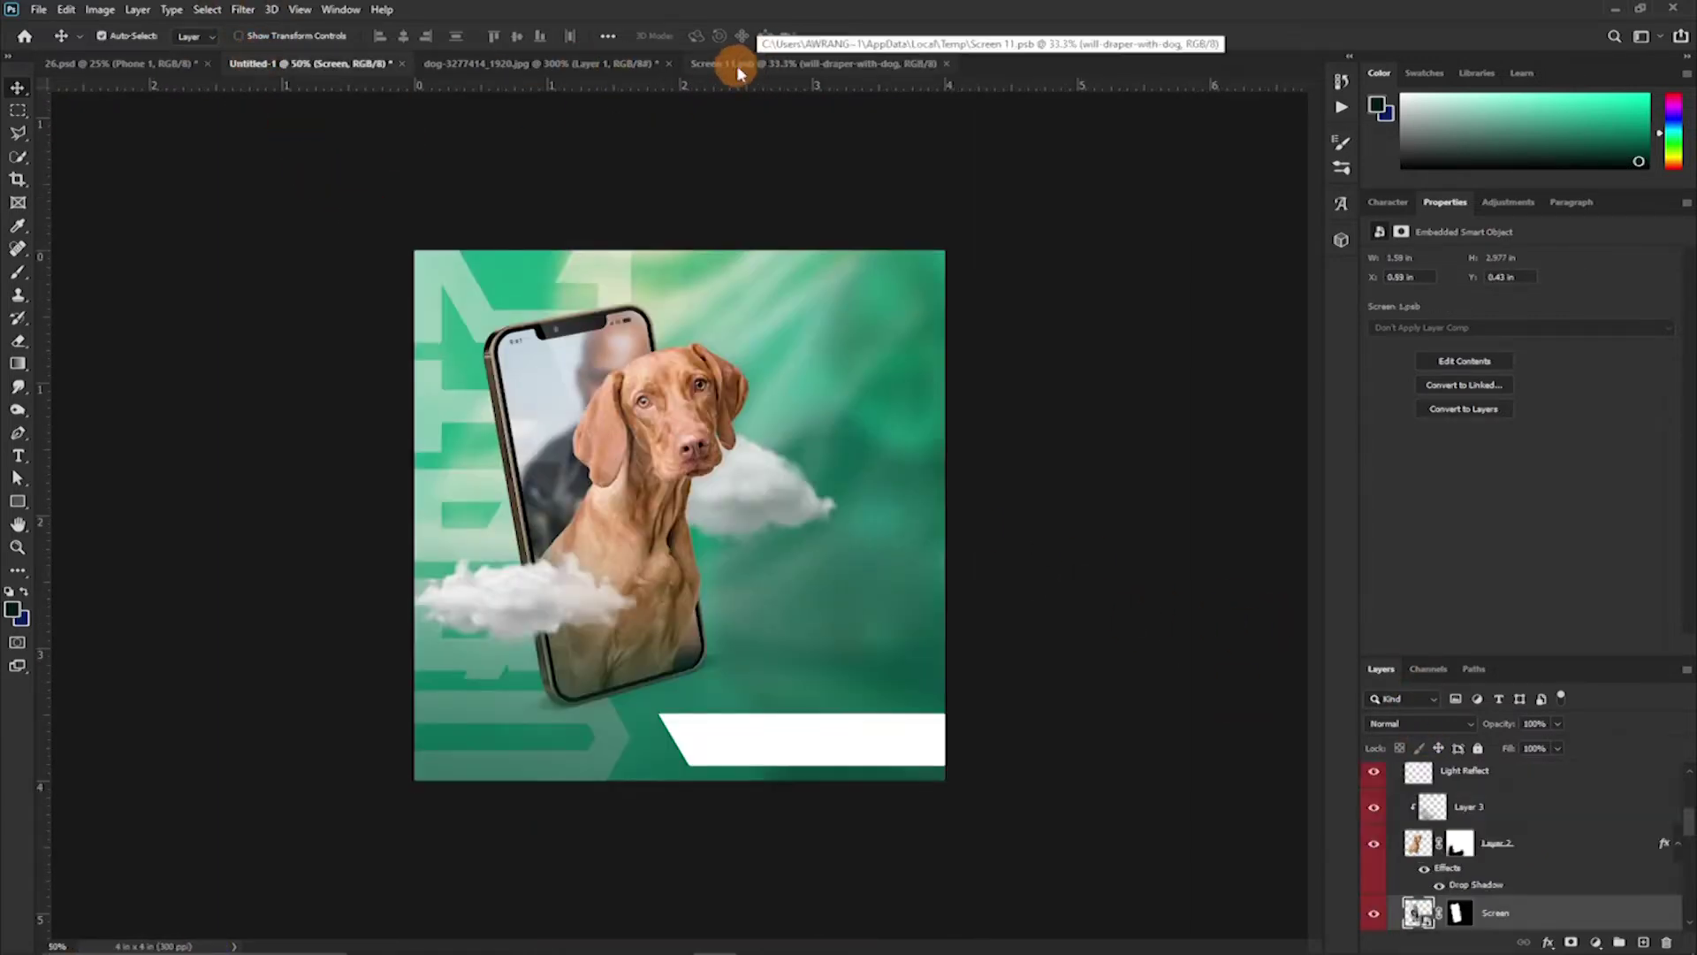
click(769, 63)
drag(1509, 722, 1556, 722)
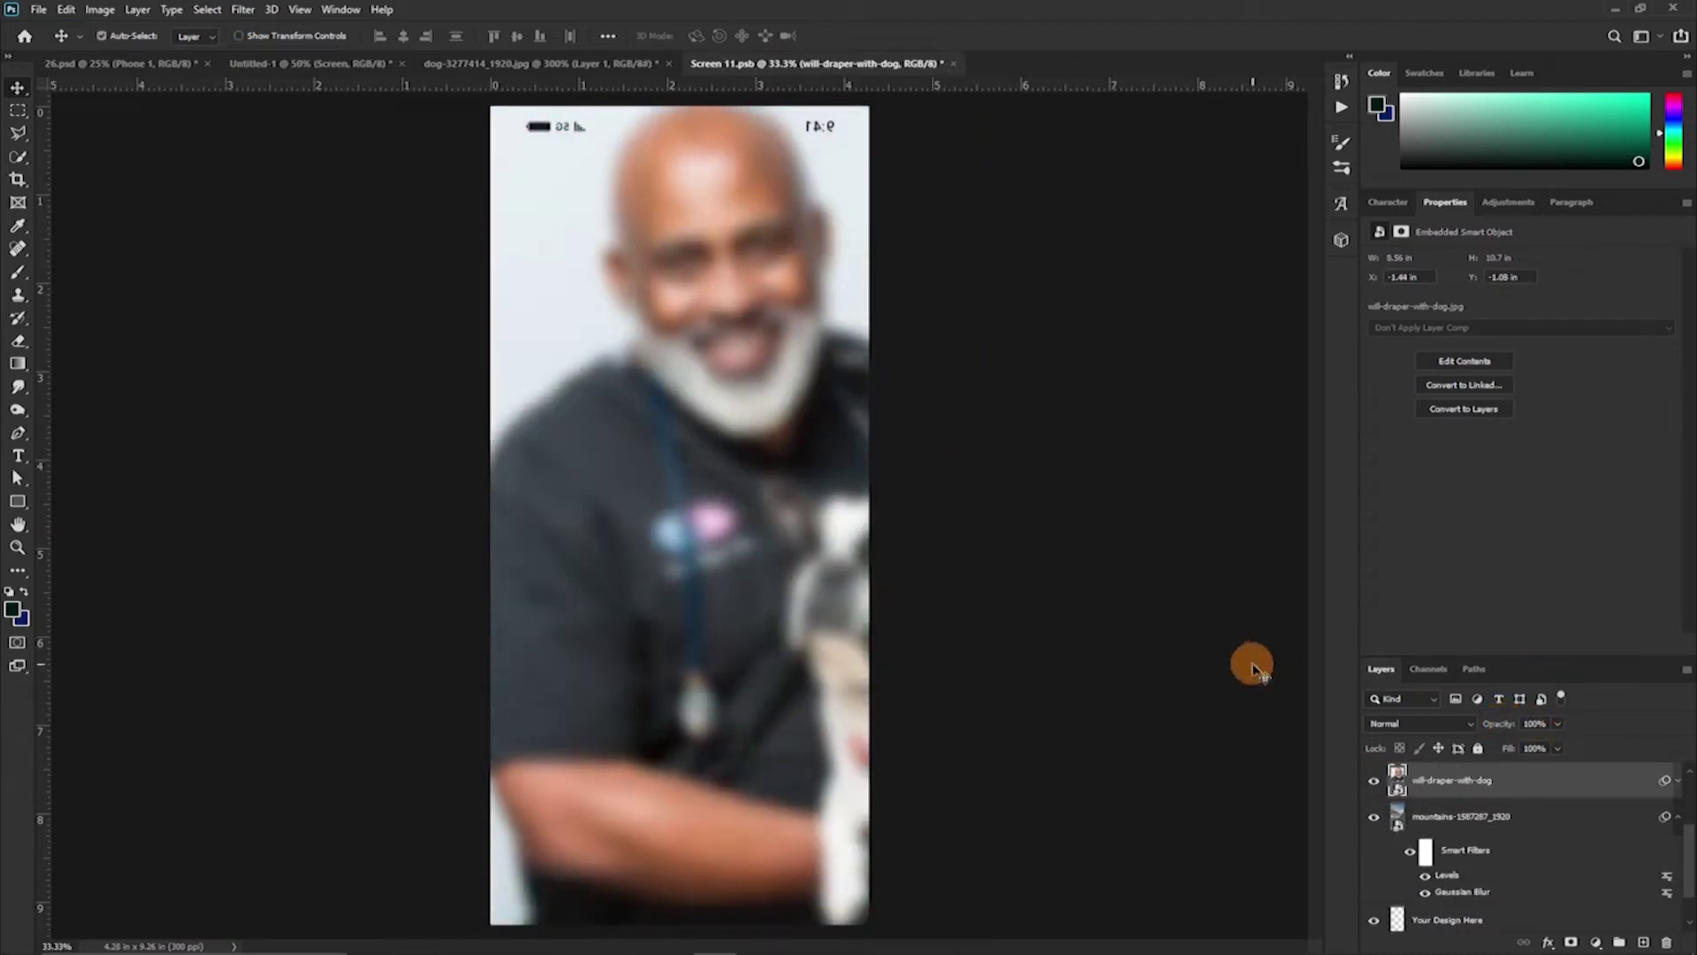
click(274, 63)
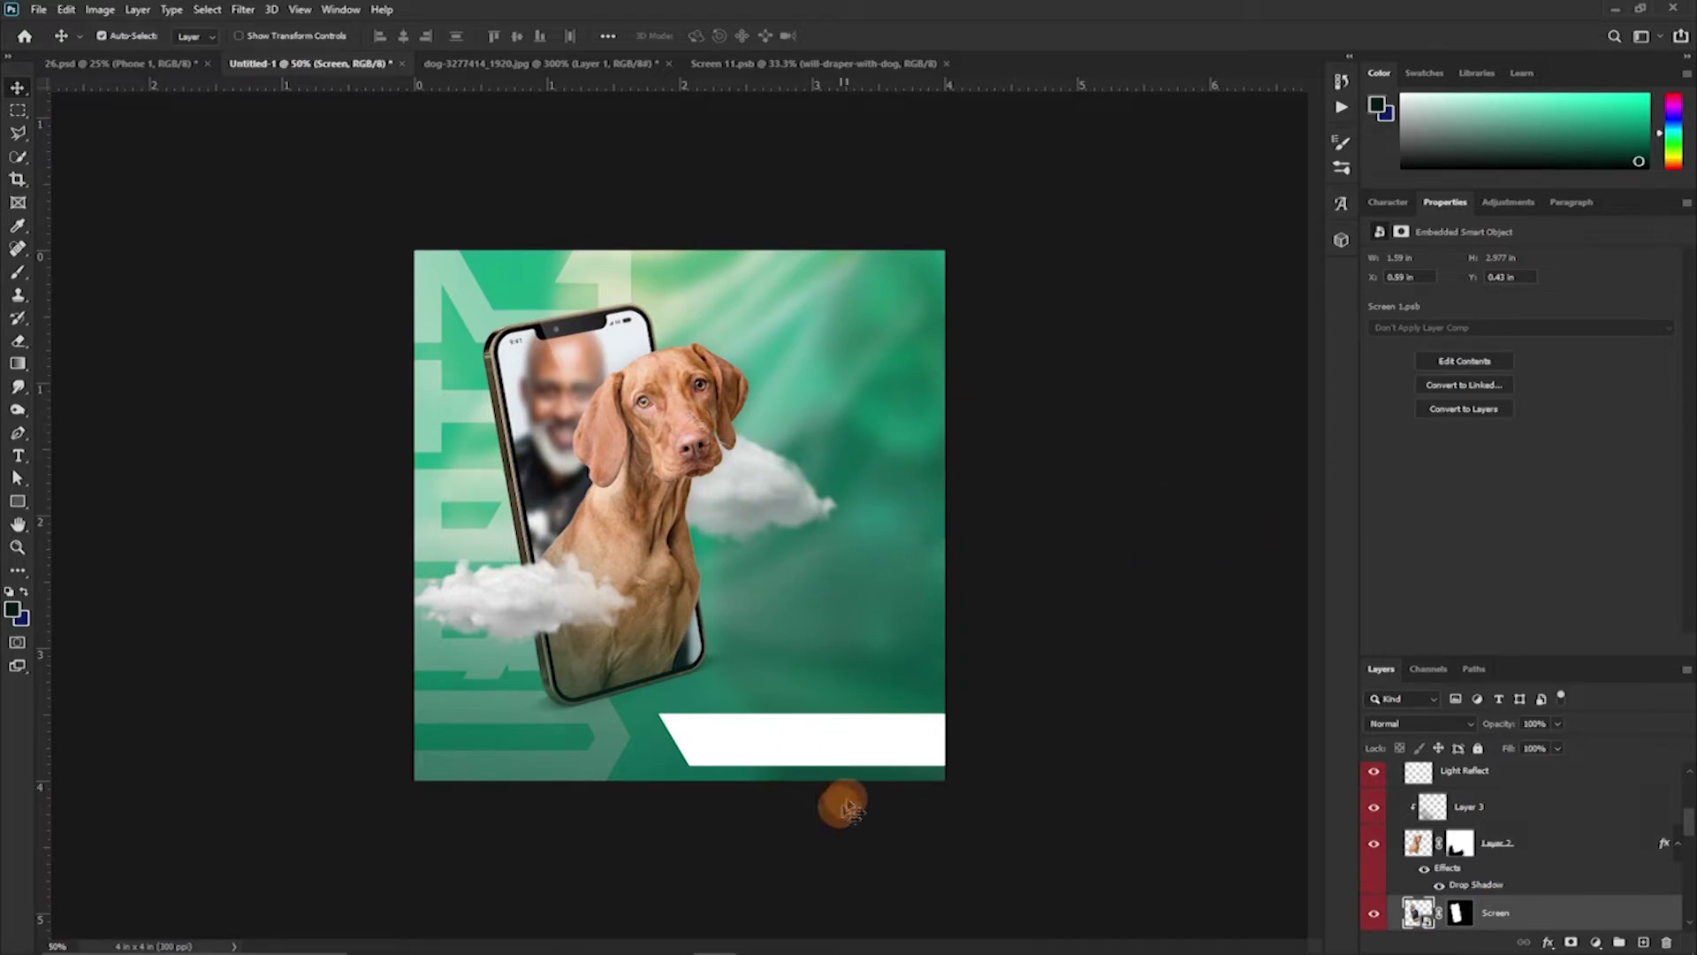
Place the phone icon from the social media folder, scaled down onto the white bar
click(859, 748)
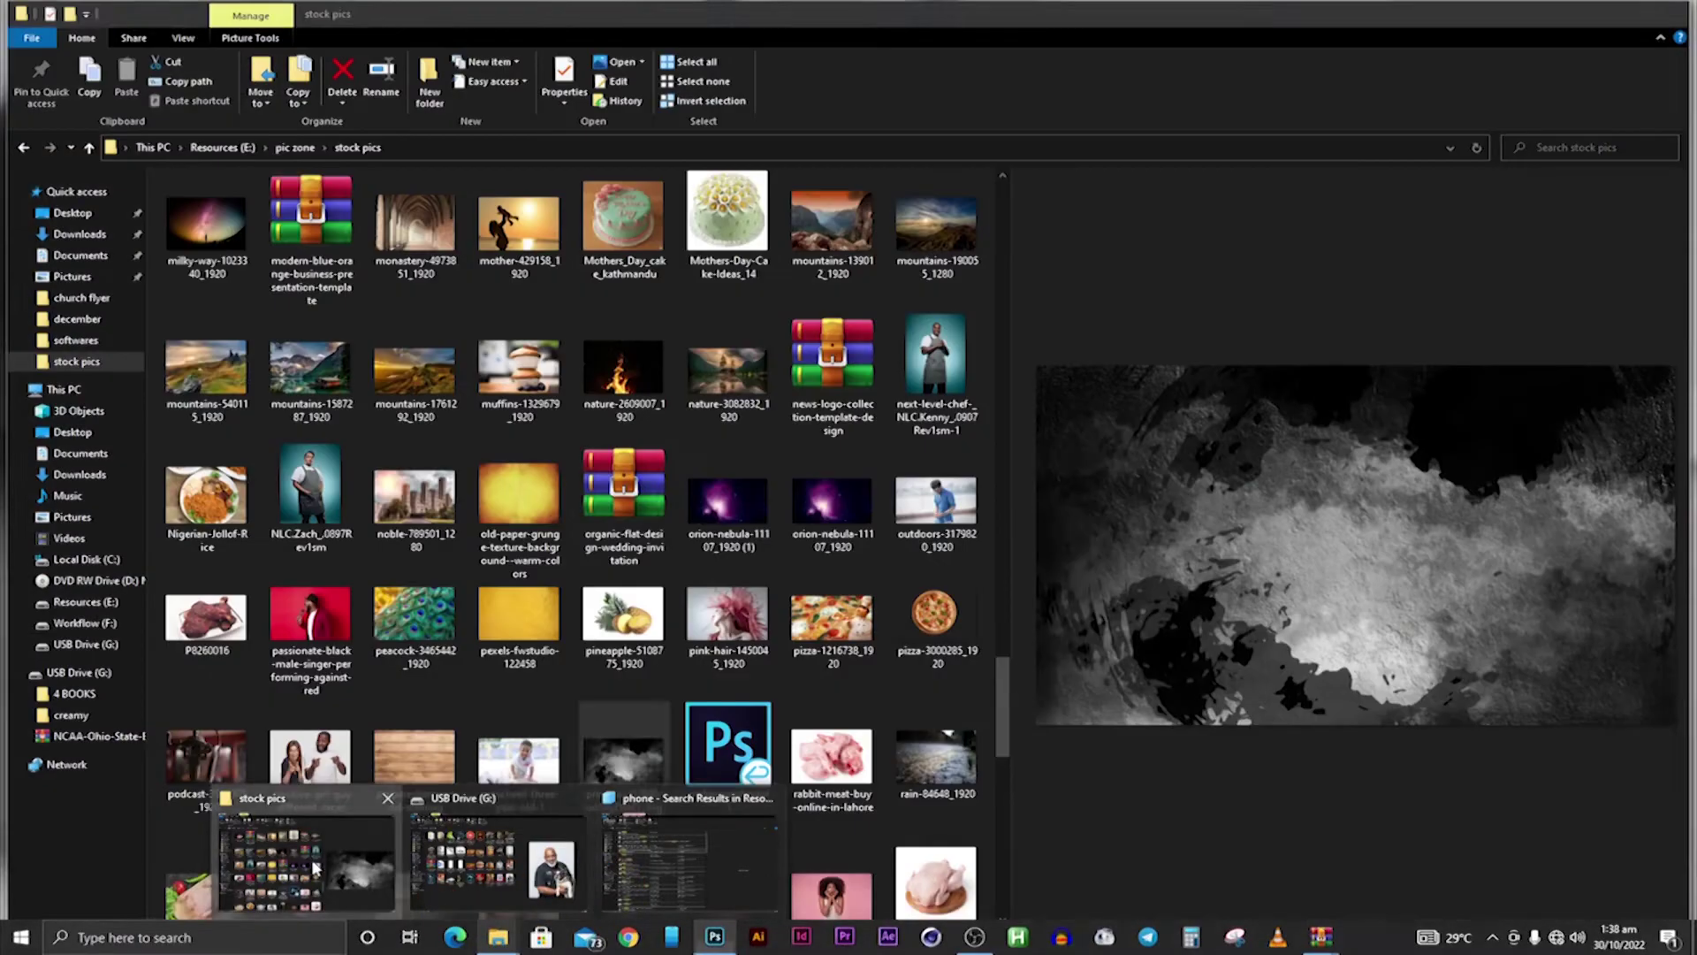
mouse_move(497, 937)
click(513, 849)
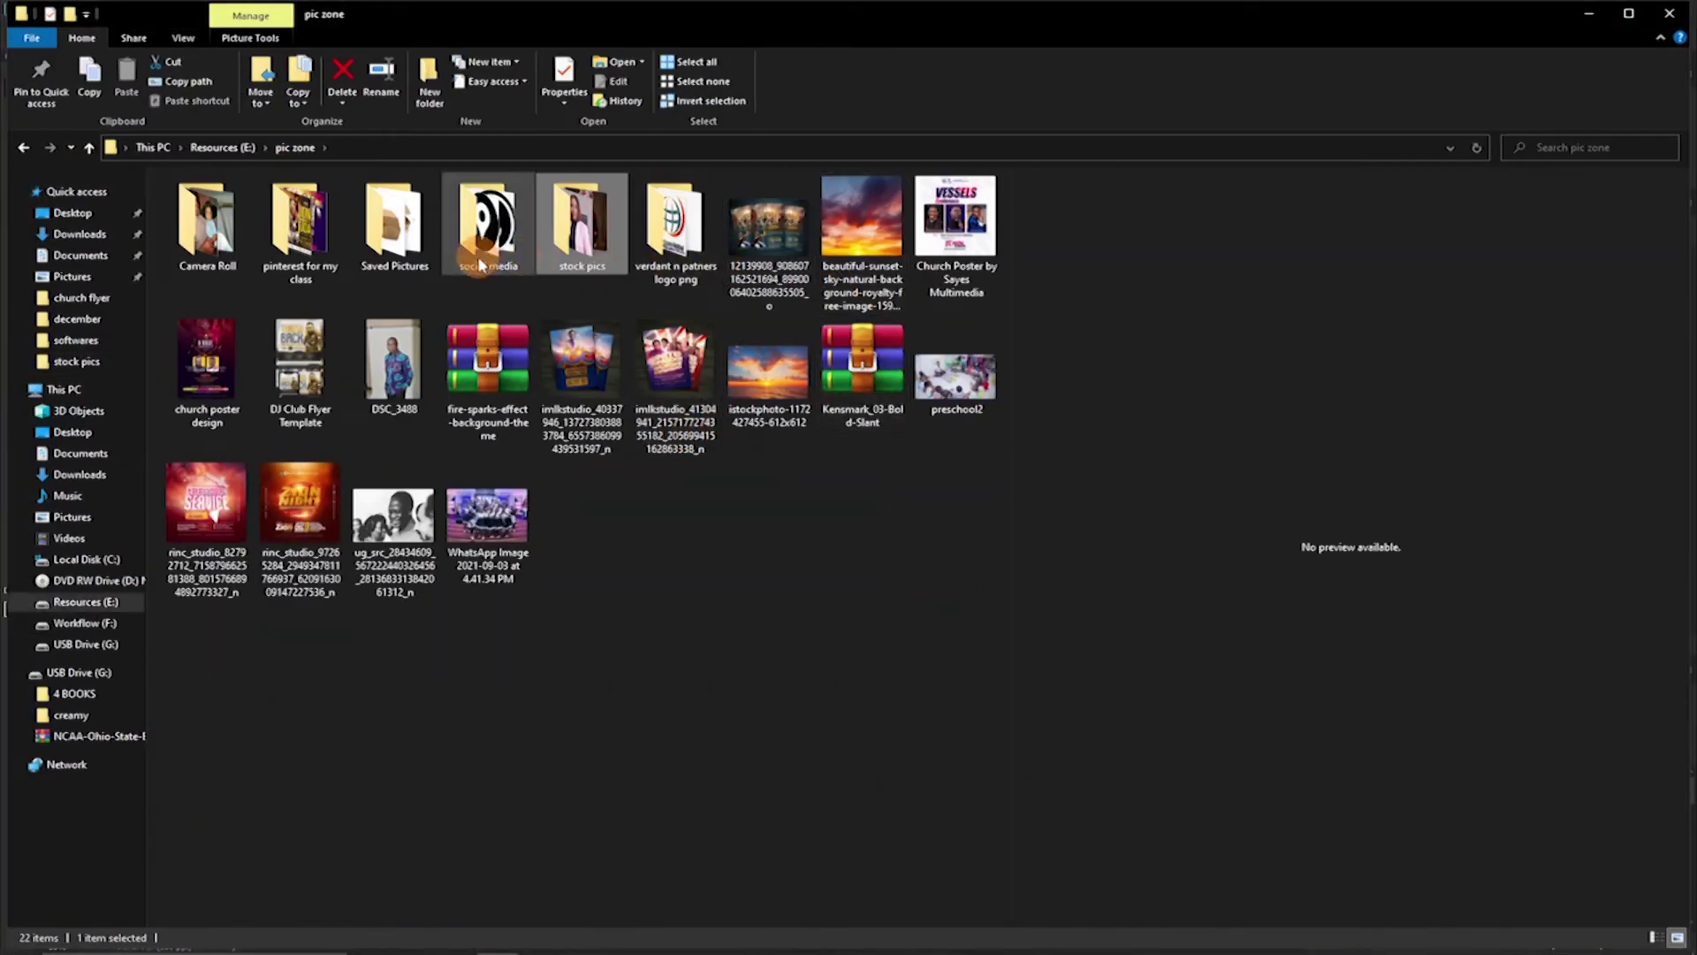
double_click(489, 225)
drag(719, 782, 710, 789)
drag(948, 250, 474, 709)
mouse_move(433, 769)
mouse_down()
mouse_move(672, 759)
mouse_move(708, 718)
mouse_up()
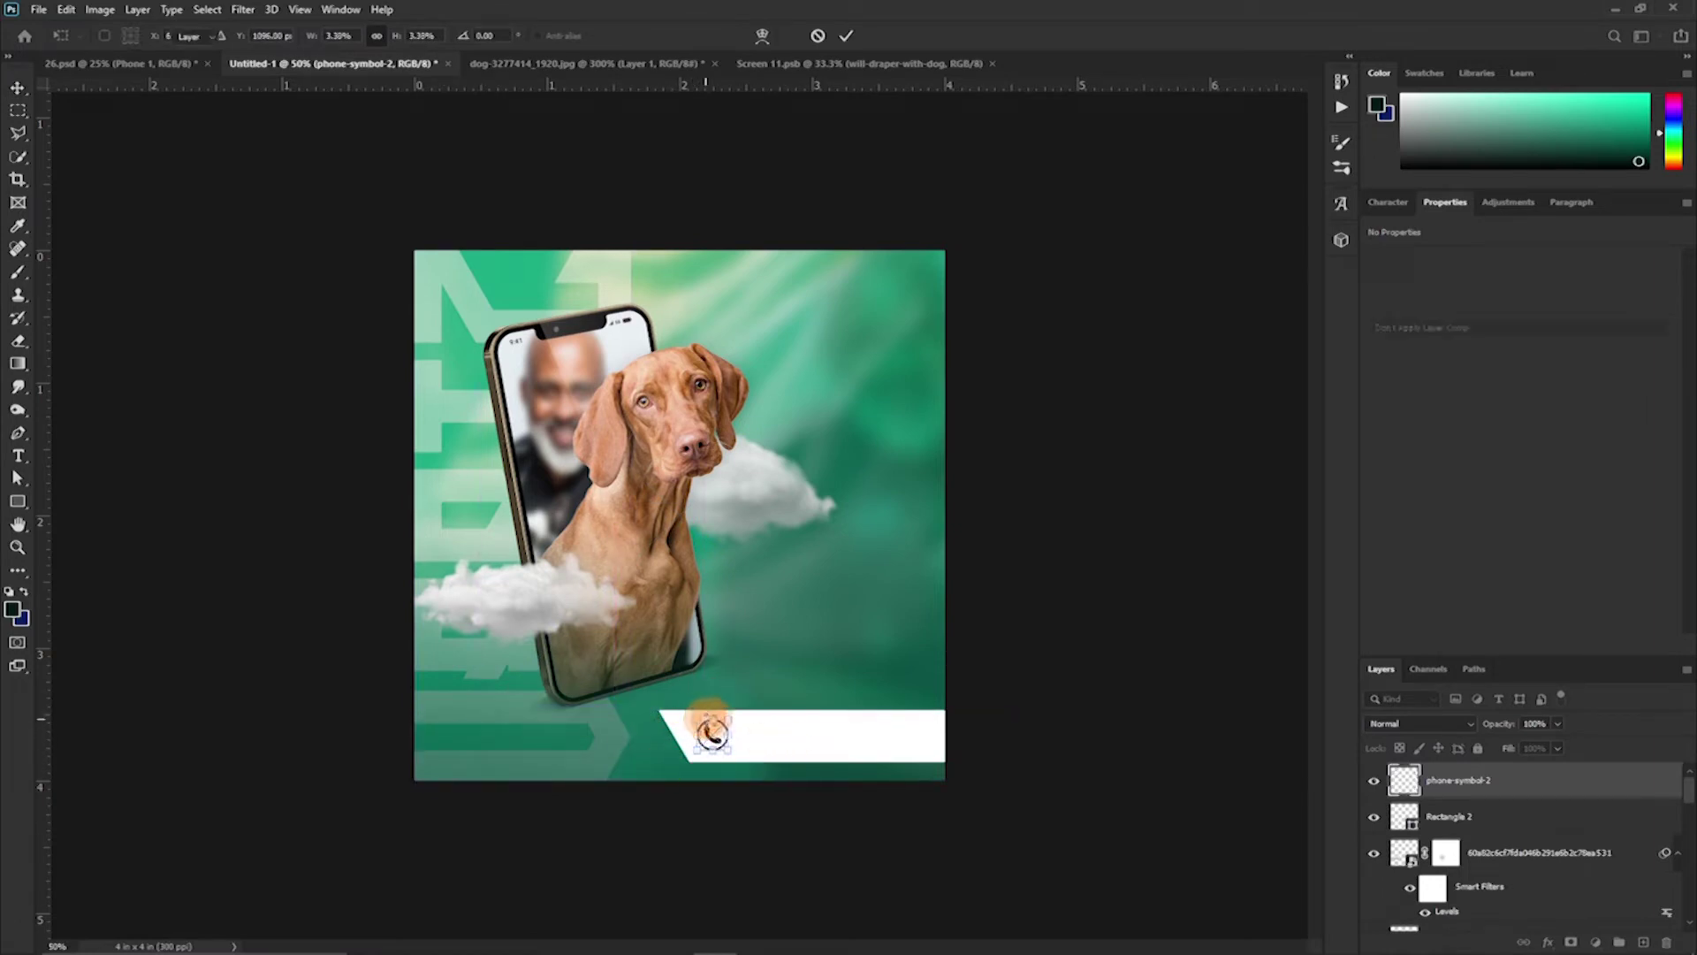
Give the phone icon a fully opaque green Color Overlay sampled from the poster background
key(Return)
double_click(1547, 789)
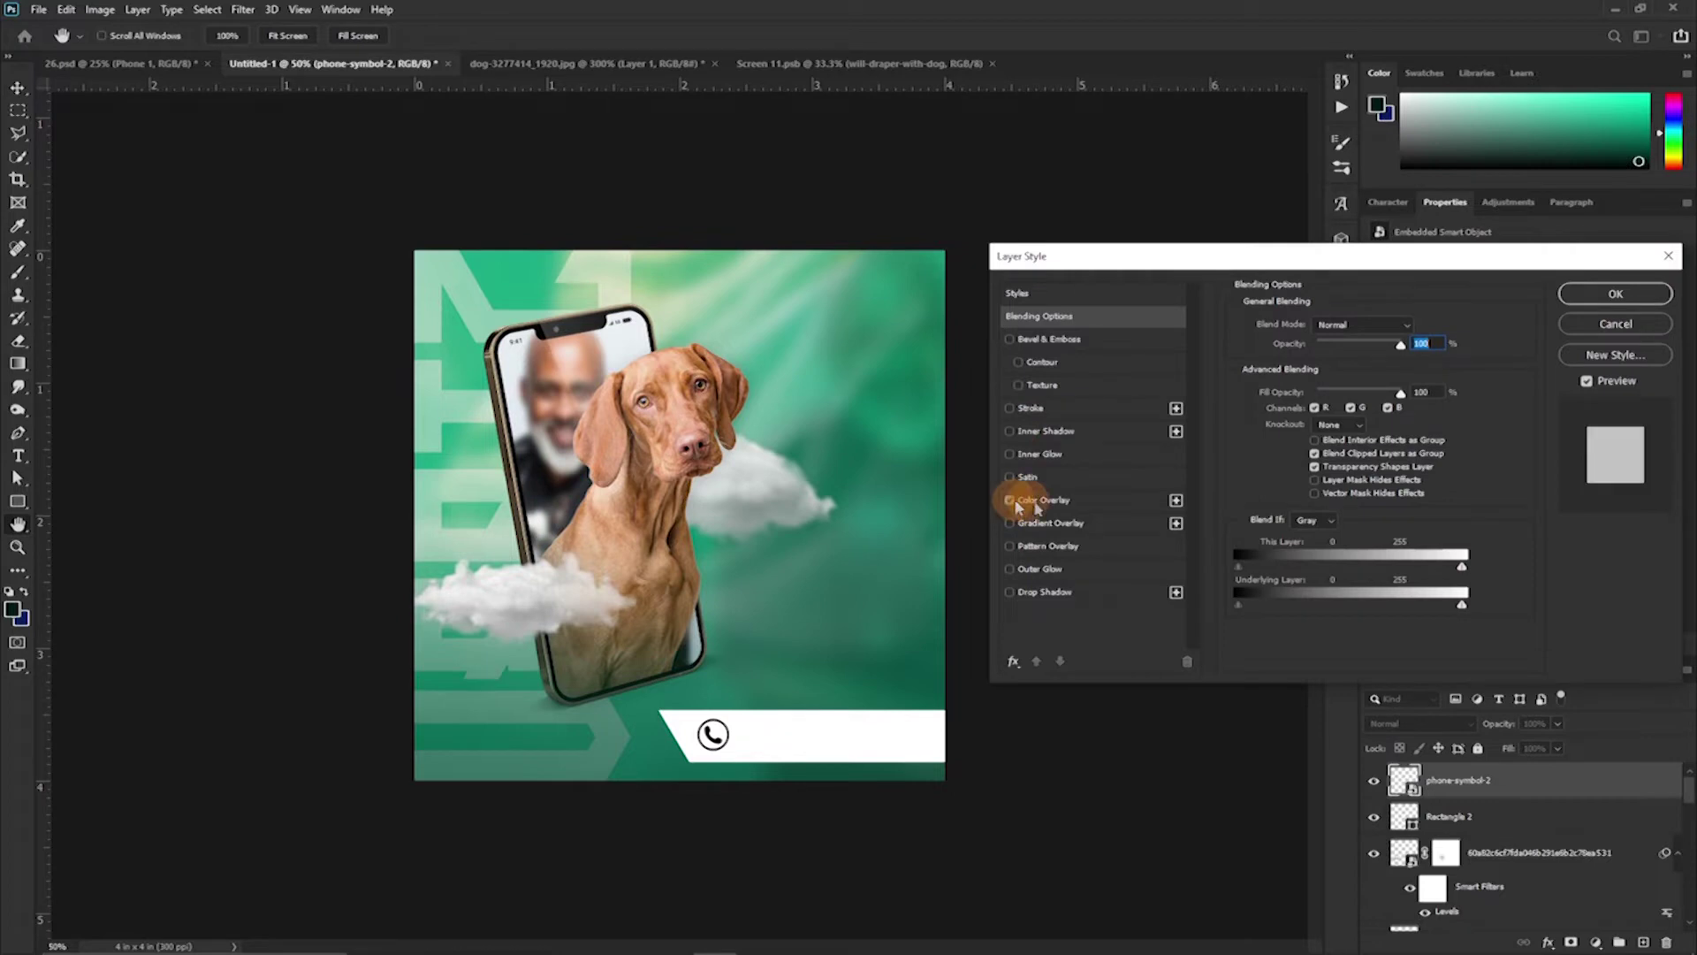
click(1011, 500)
click(1418, 326)
click(777, 694)
click(1463, 281)
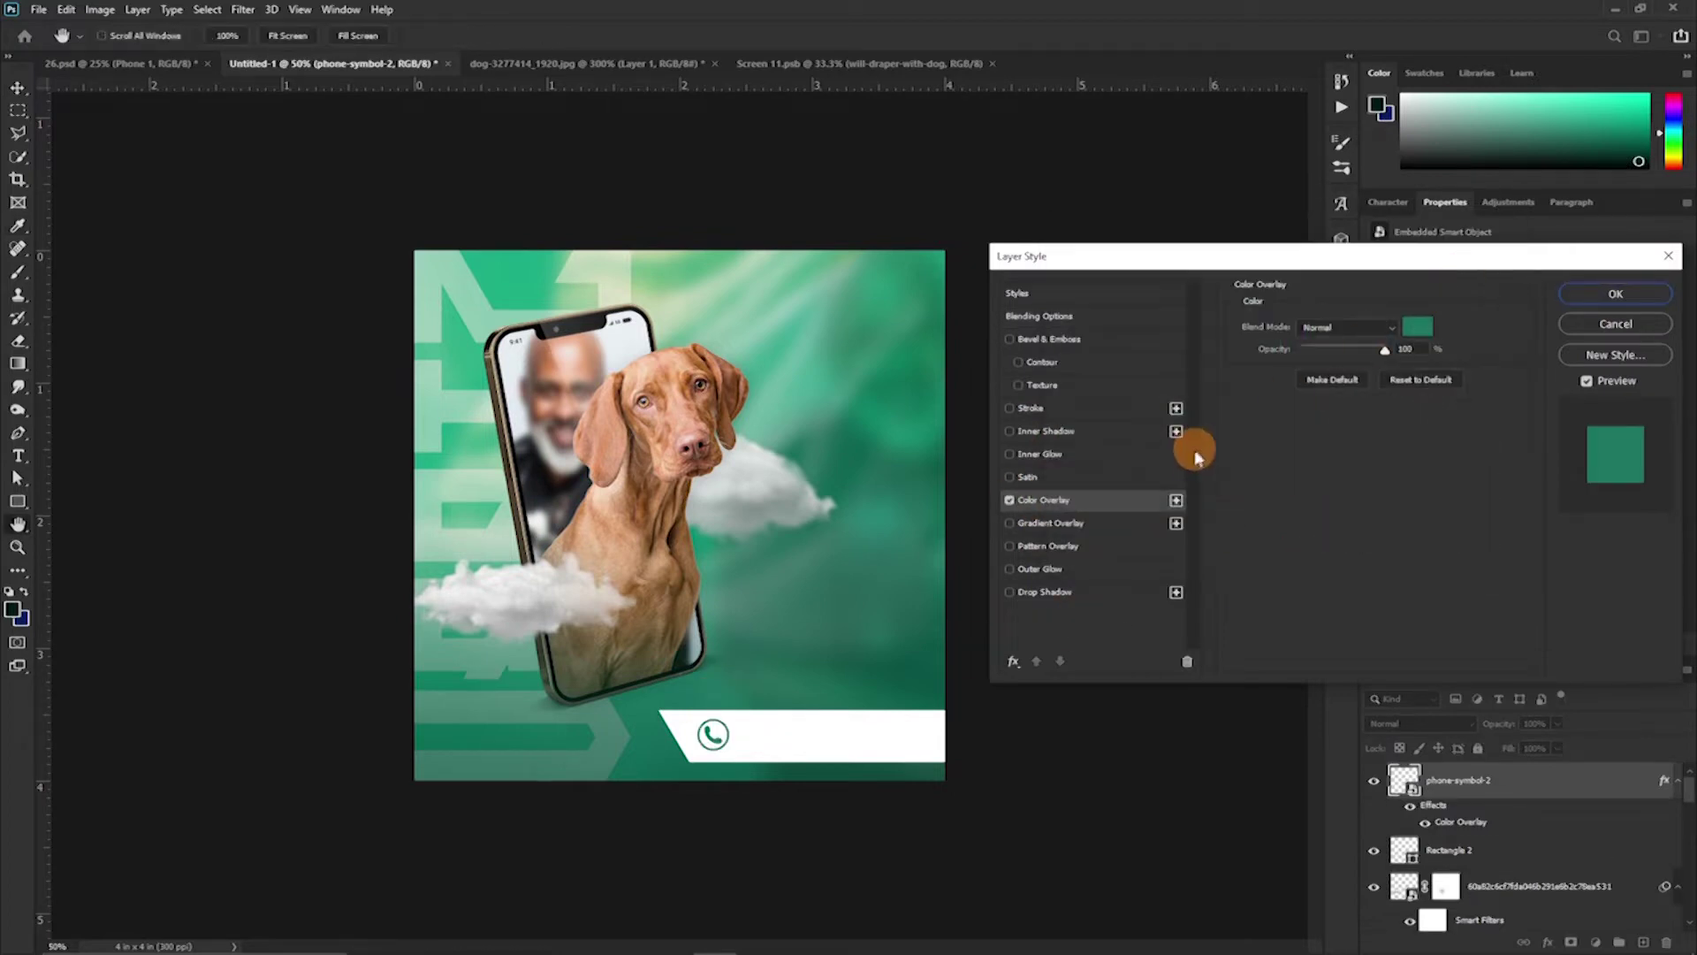
click(1615, 293)
drag(1496, 721, 1620, 769)
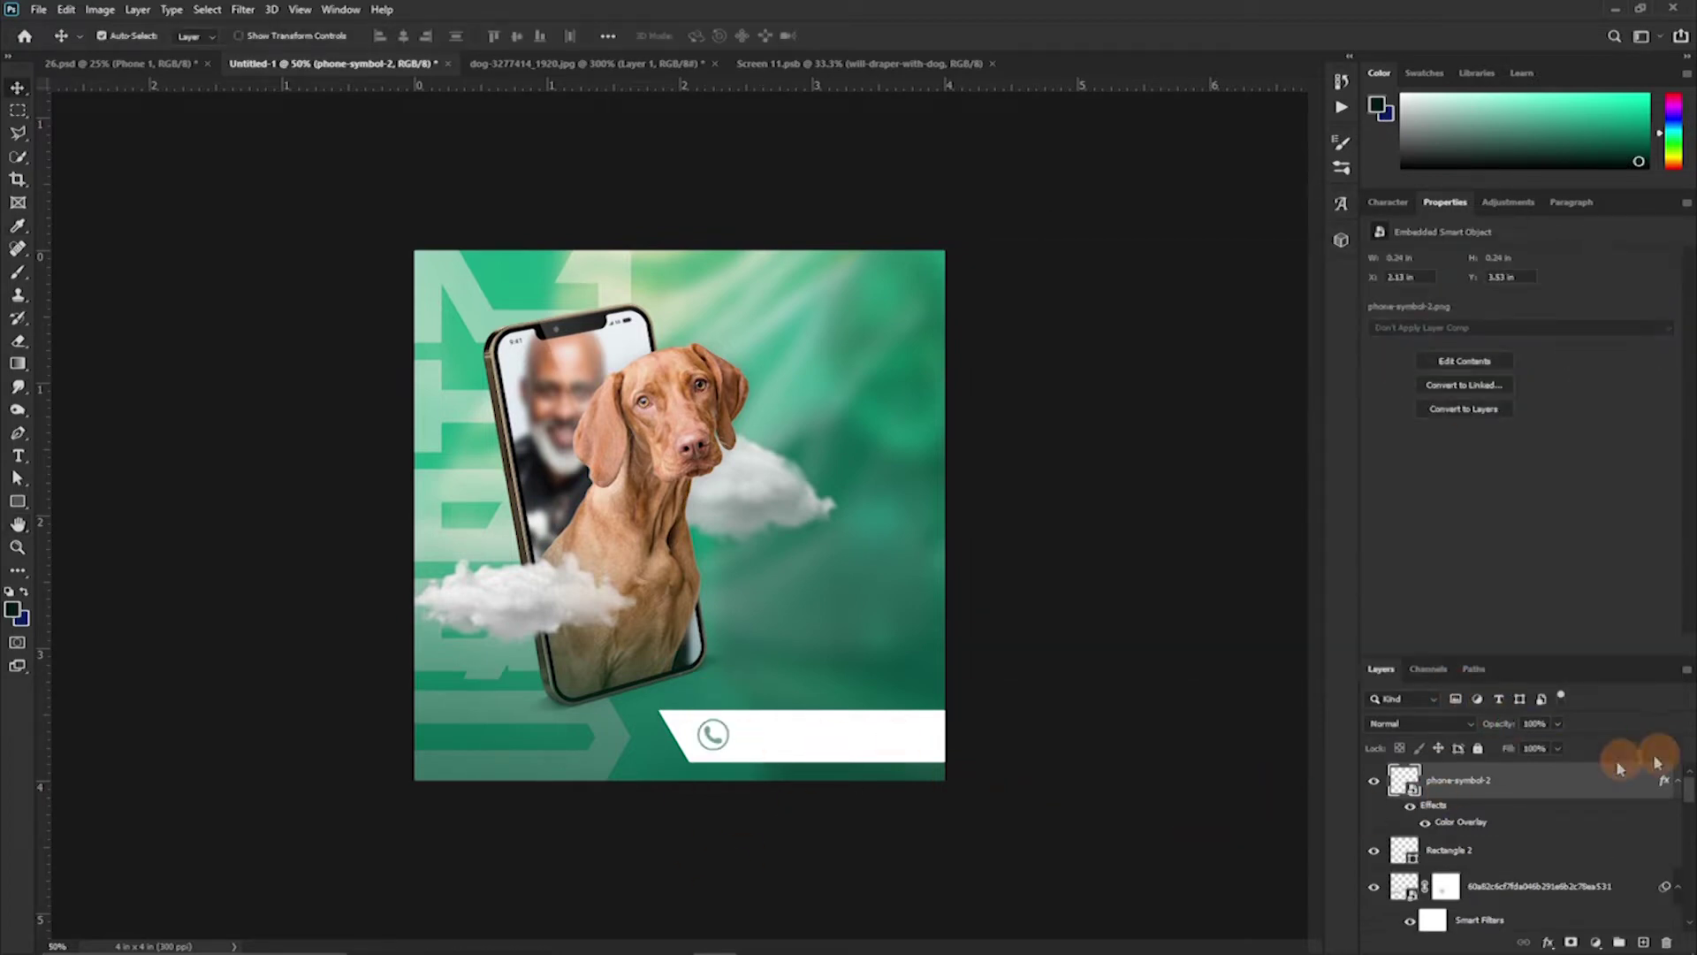
Add a phone number text line on the white bar, coloured the poster green
key(t)
click(754, 736)
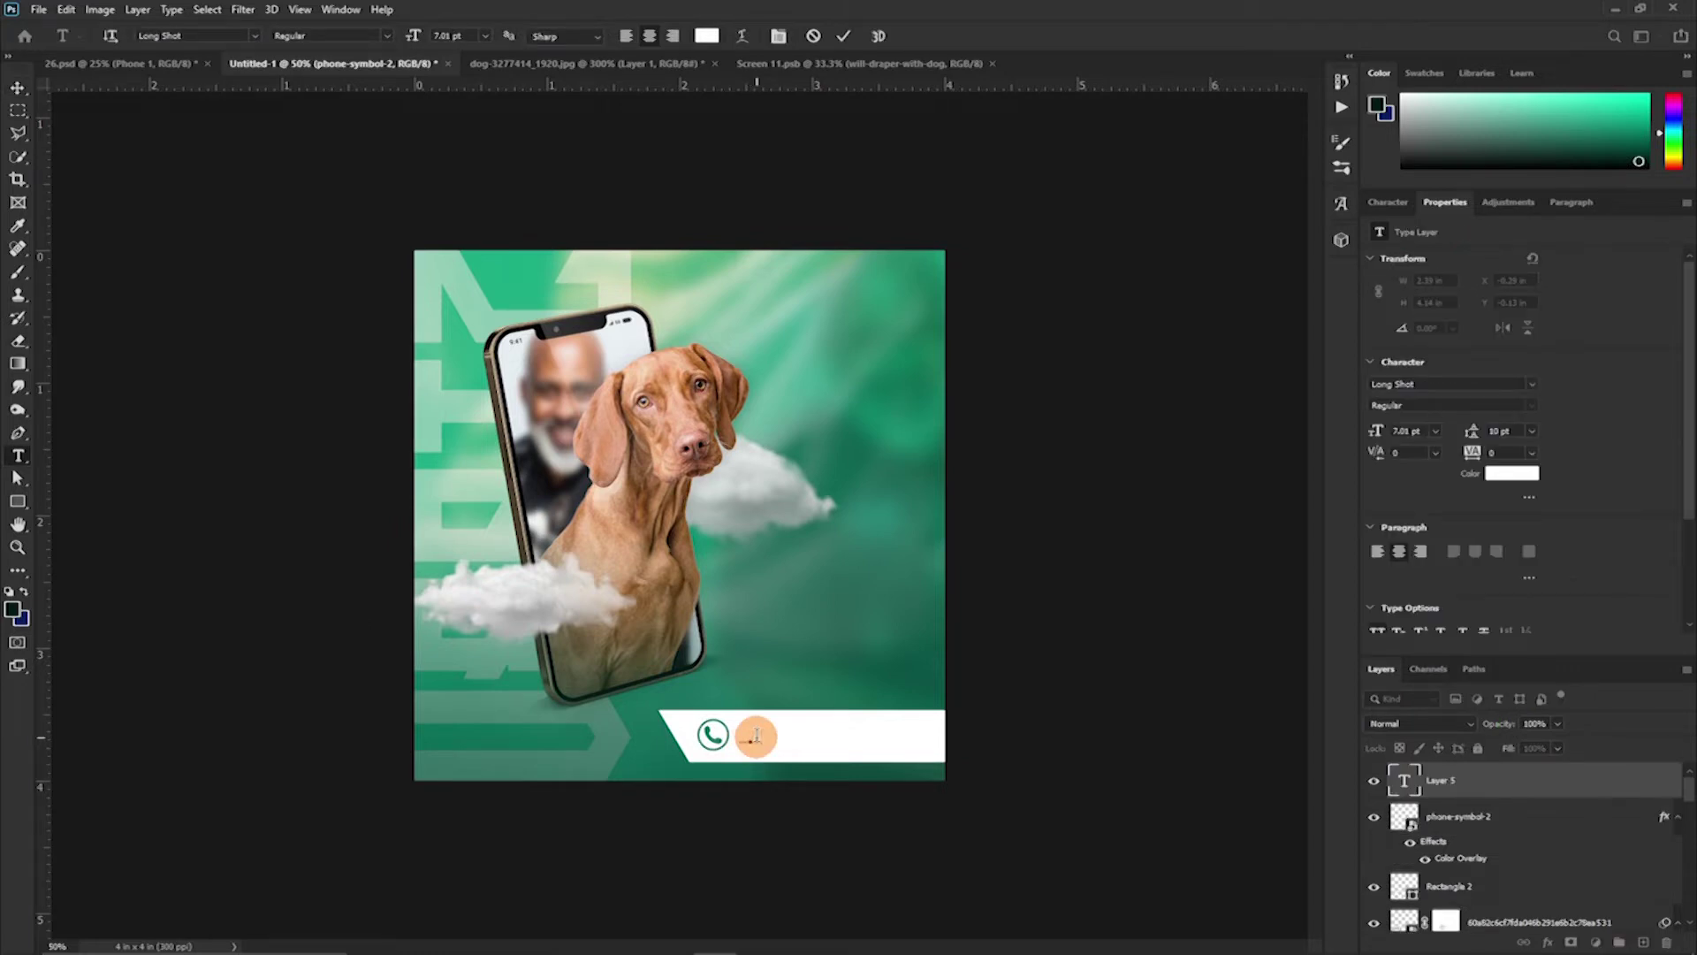
click(844, 35)
click(1389, 203)
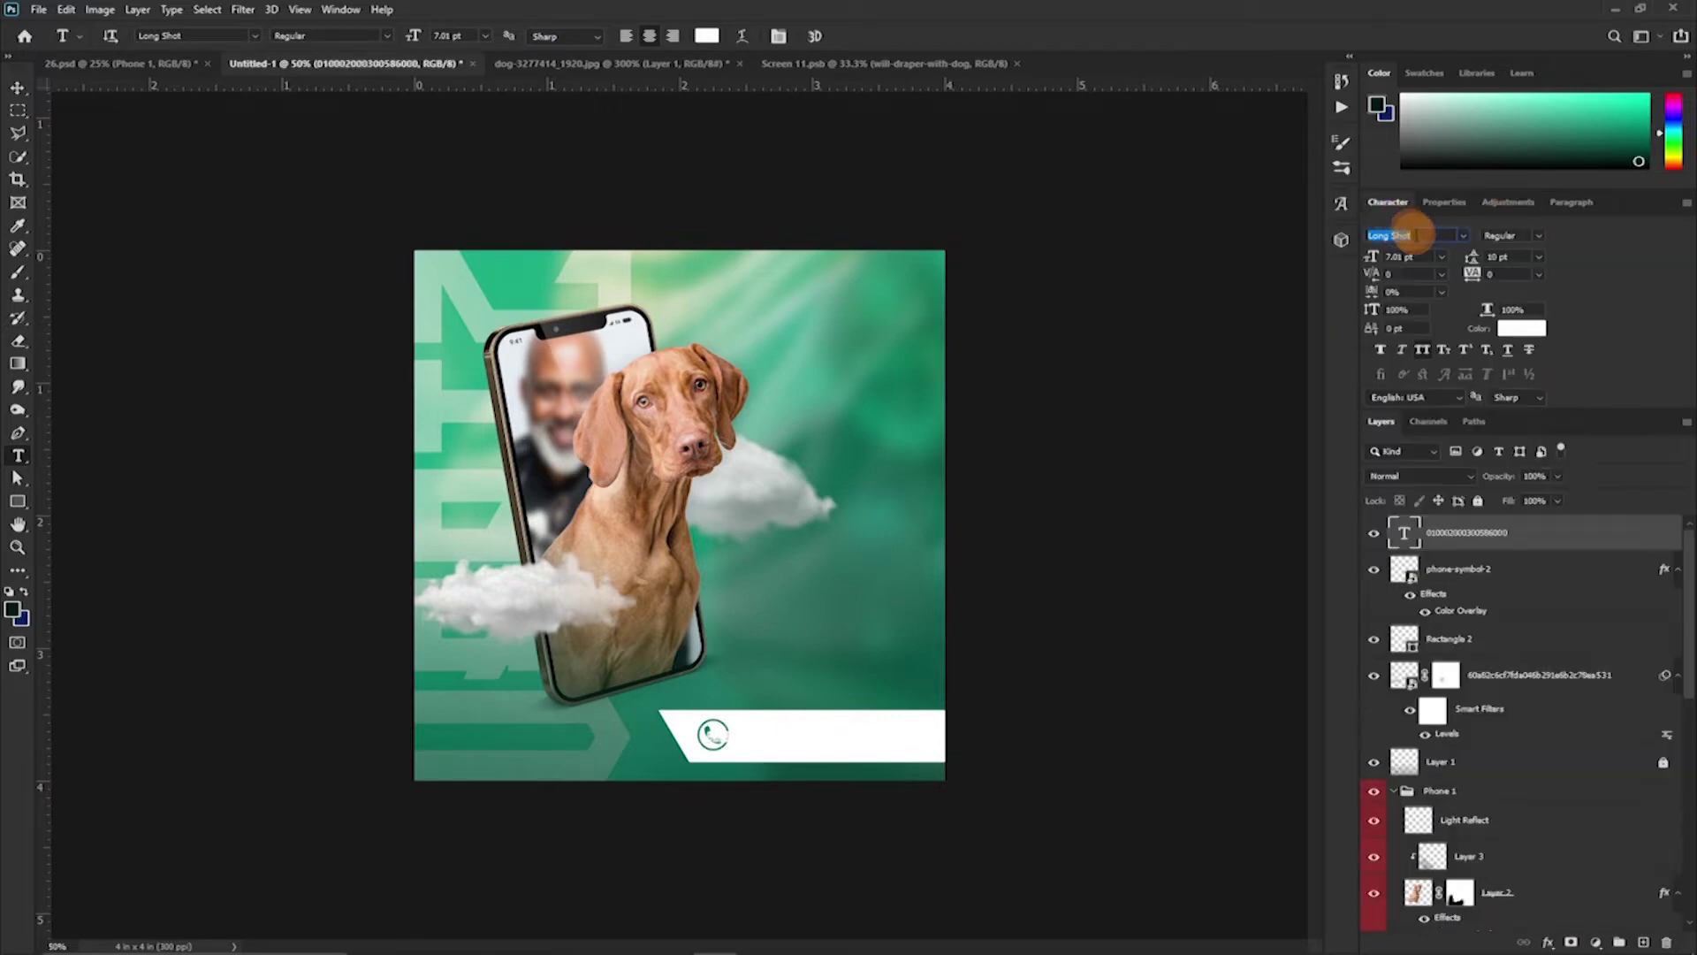
scroll(1483, 307, down, 2)
click(1538, 330)
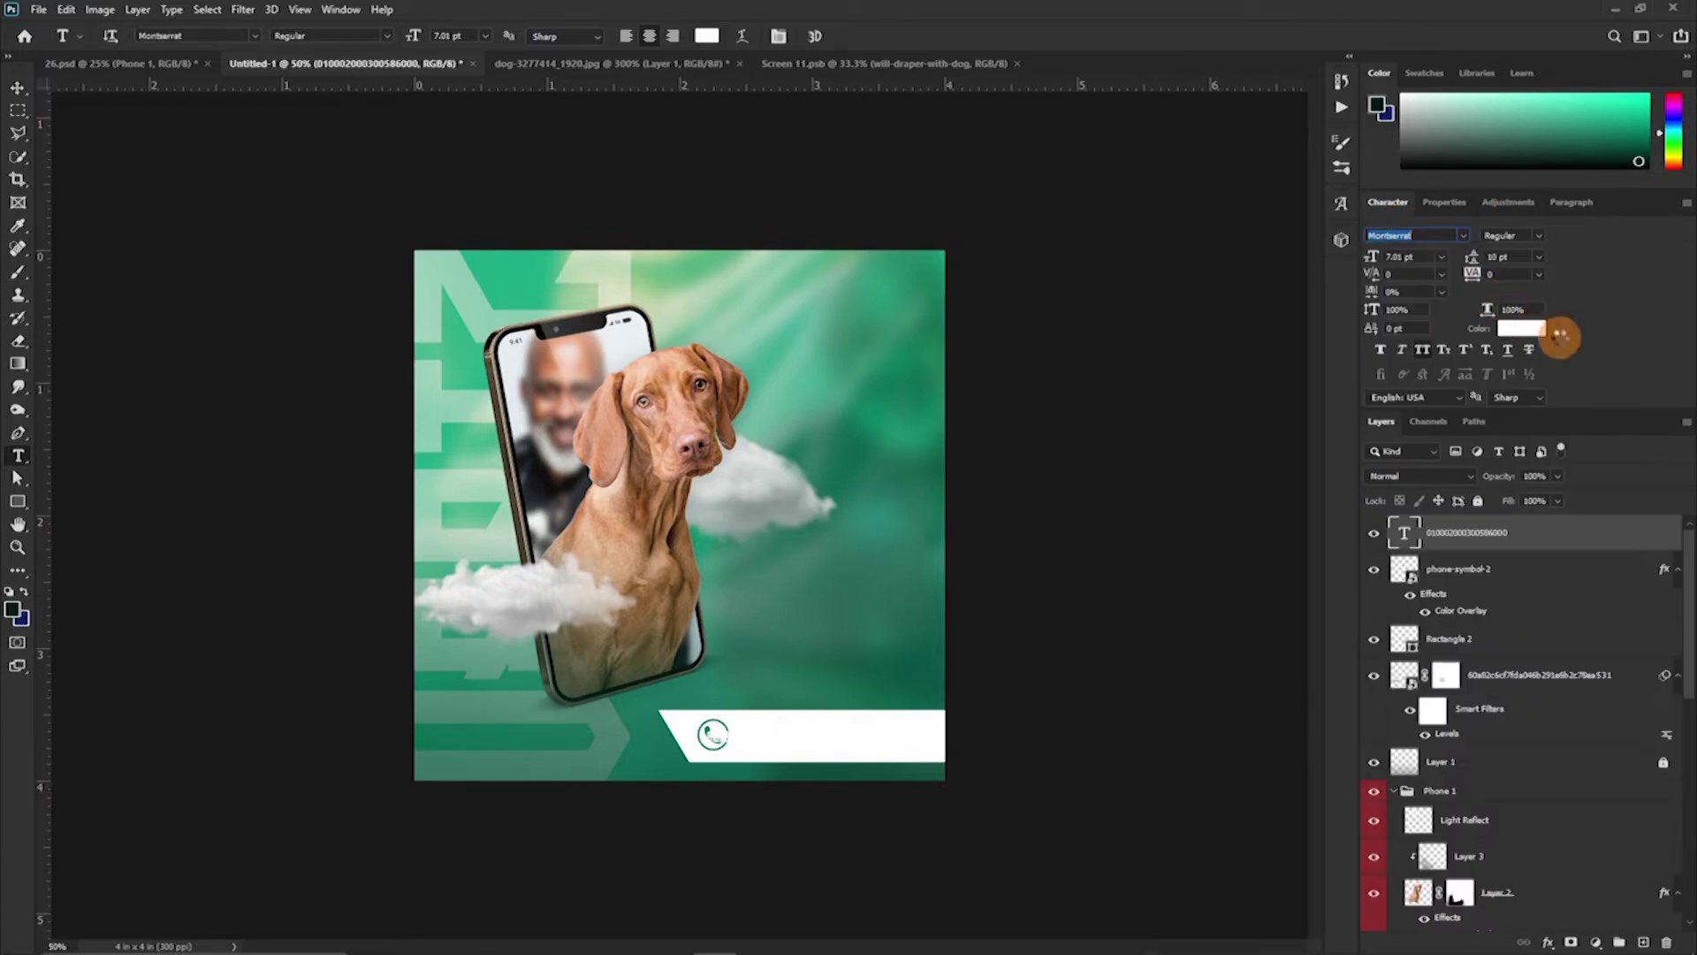
click(707, 688)
key(Return)
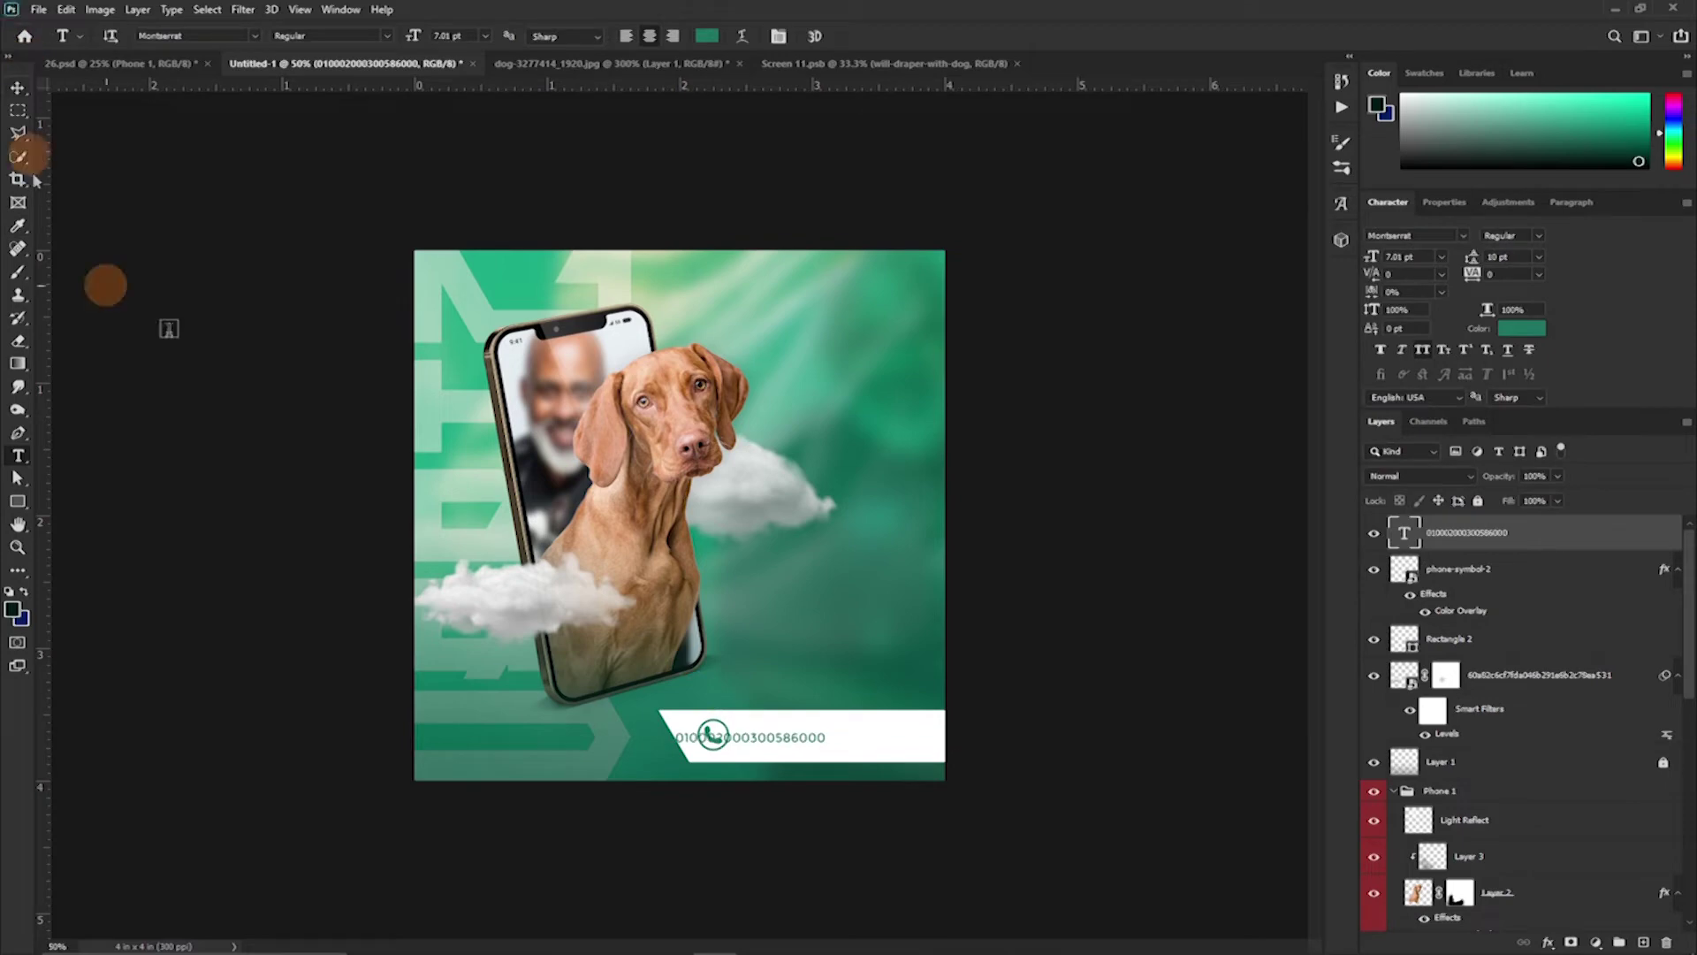
Move the number beside the phone icon, make it Montserrat Bold, and enlarge it
click(770, 734)
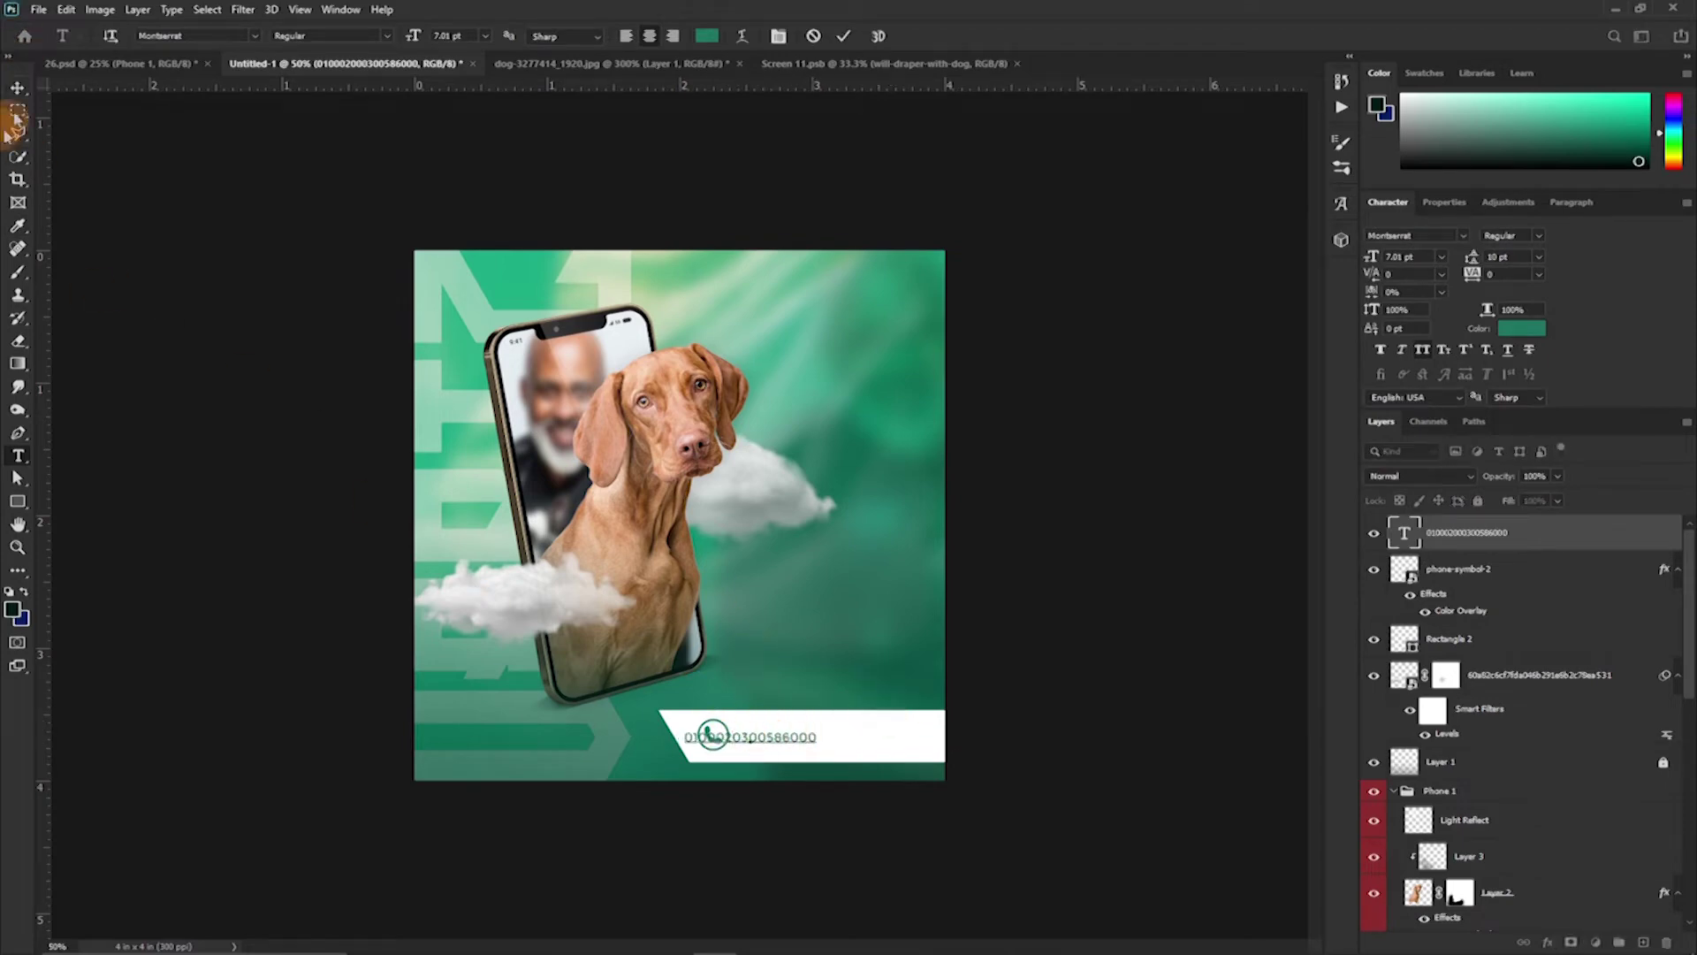
click(17, 88)
drag(752, 737, 800, 732)
click(1513, 237)
click(1556, 758)
key(ctrl+t)
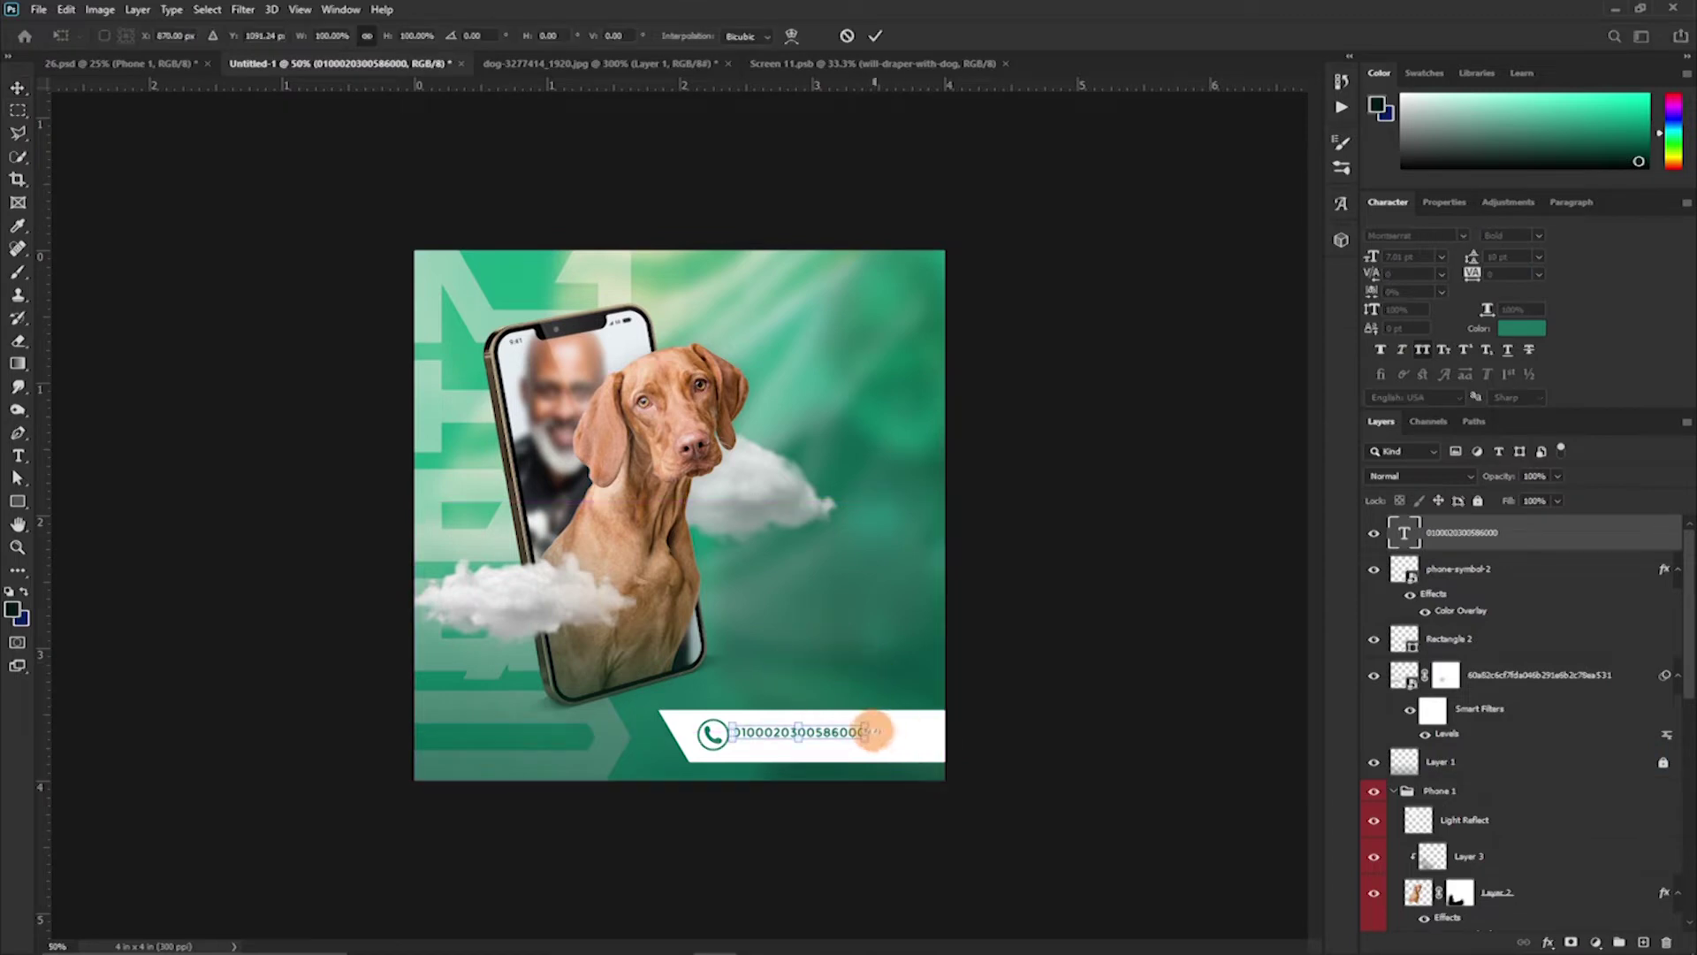
drag(878, 732, 923, 732)
click(842, 762)
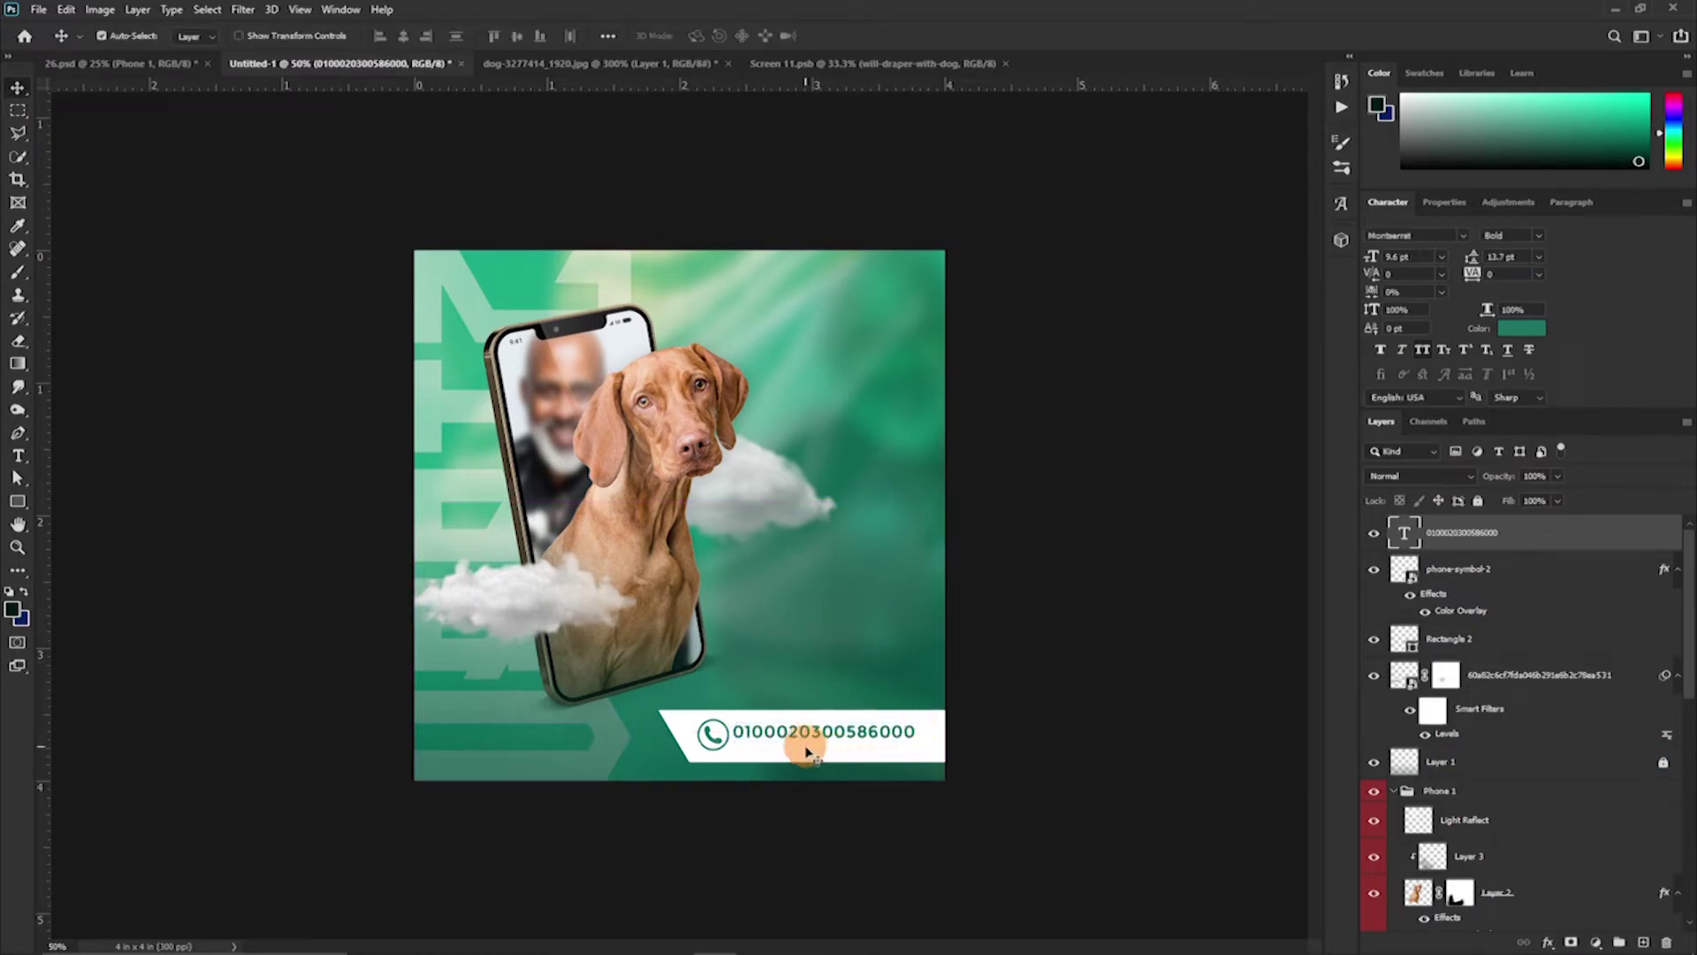
double_click(774, 732)
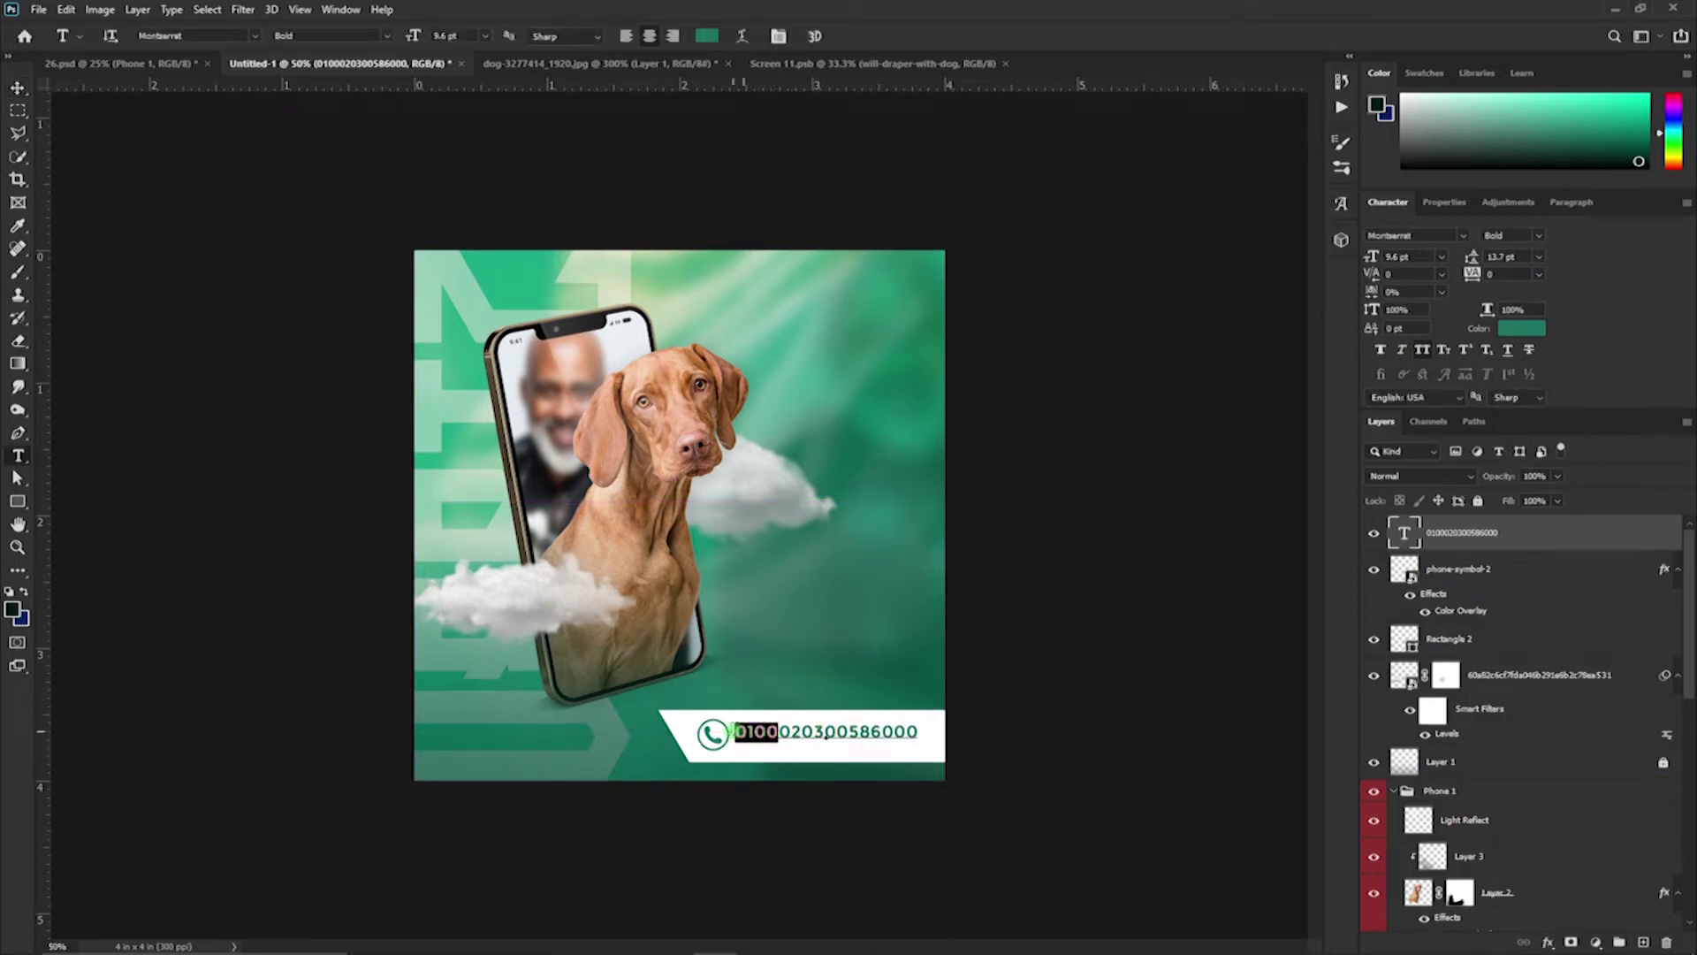
text(VETZ02030)
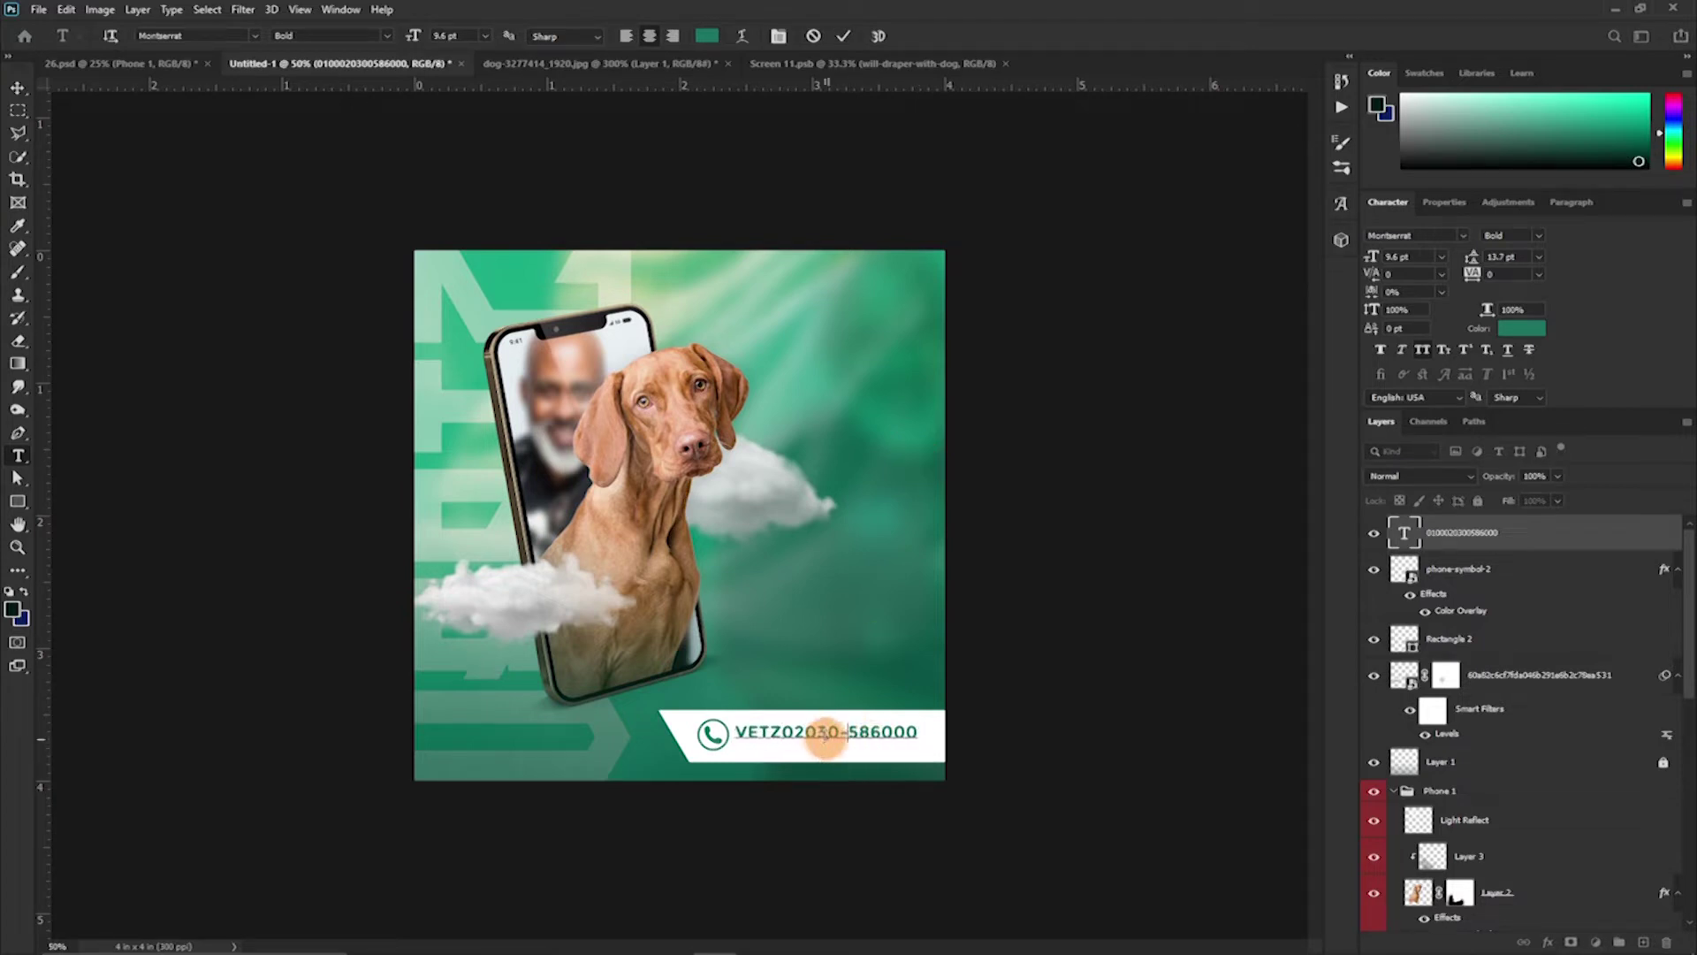
text(-)
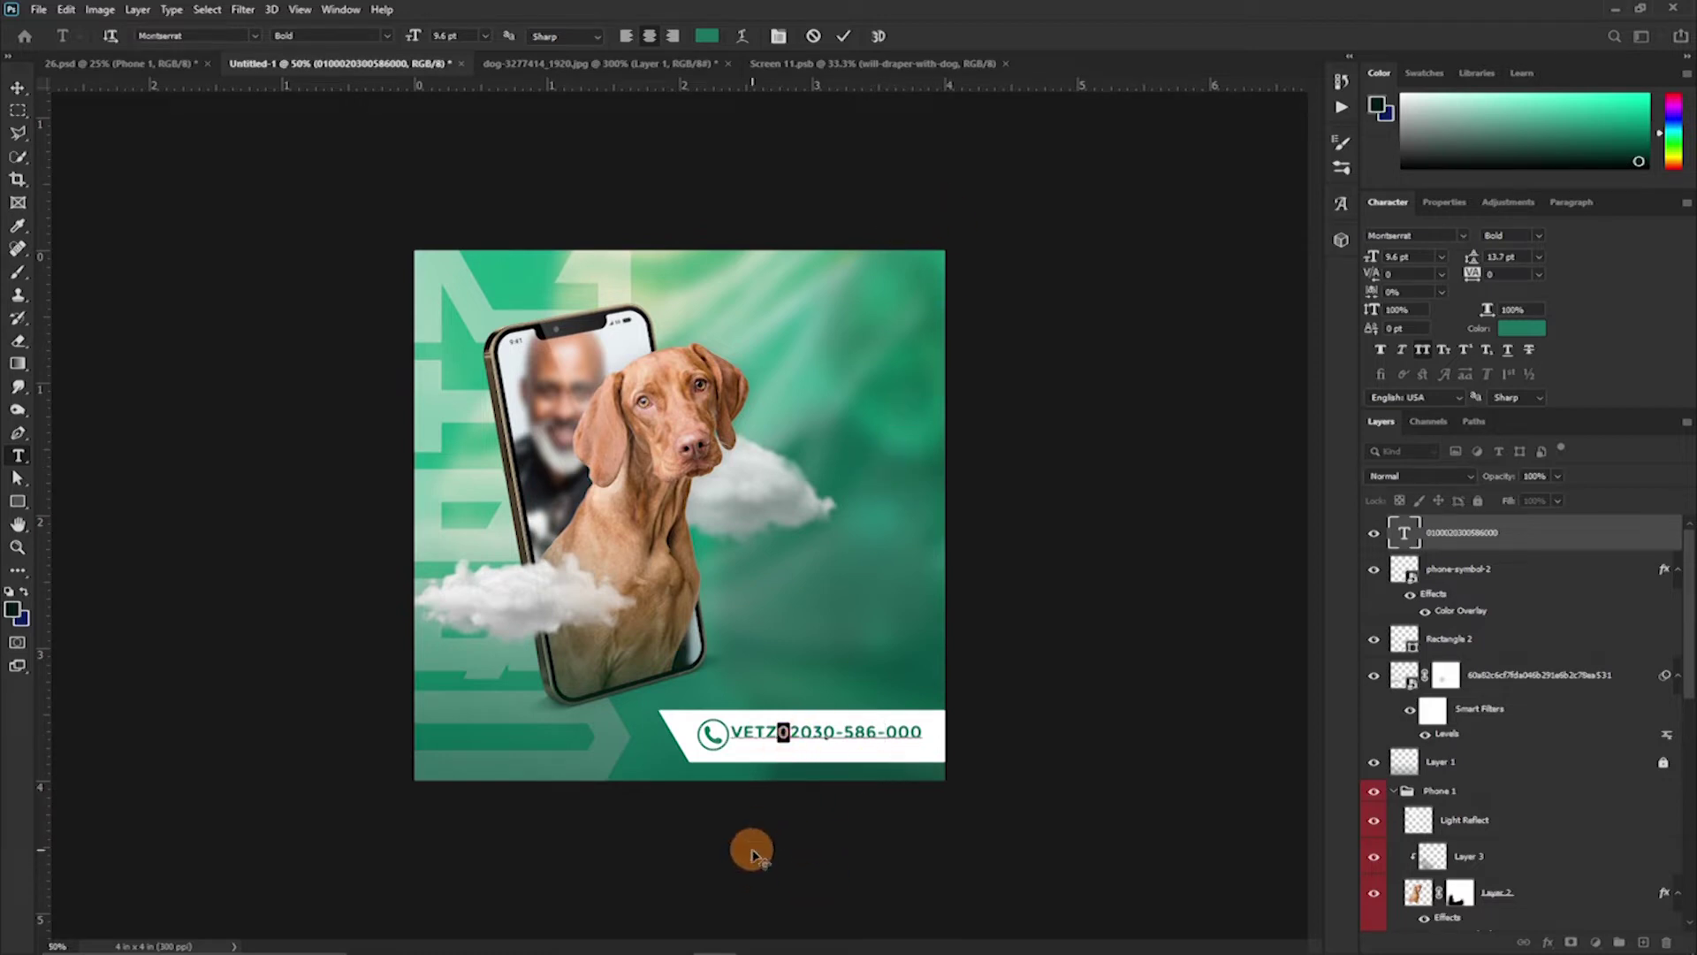
key(BackSpace)
click(952, 791)
Type the '24 HOUR SERVICES & HOME SEVICE' line under the phone number
key(ctrl+plus)
key(ctrl+plus)
scroll(767, 584, down, 5)
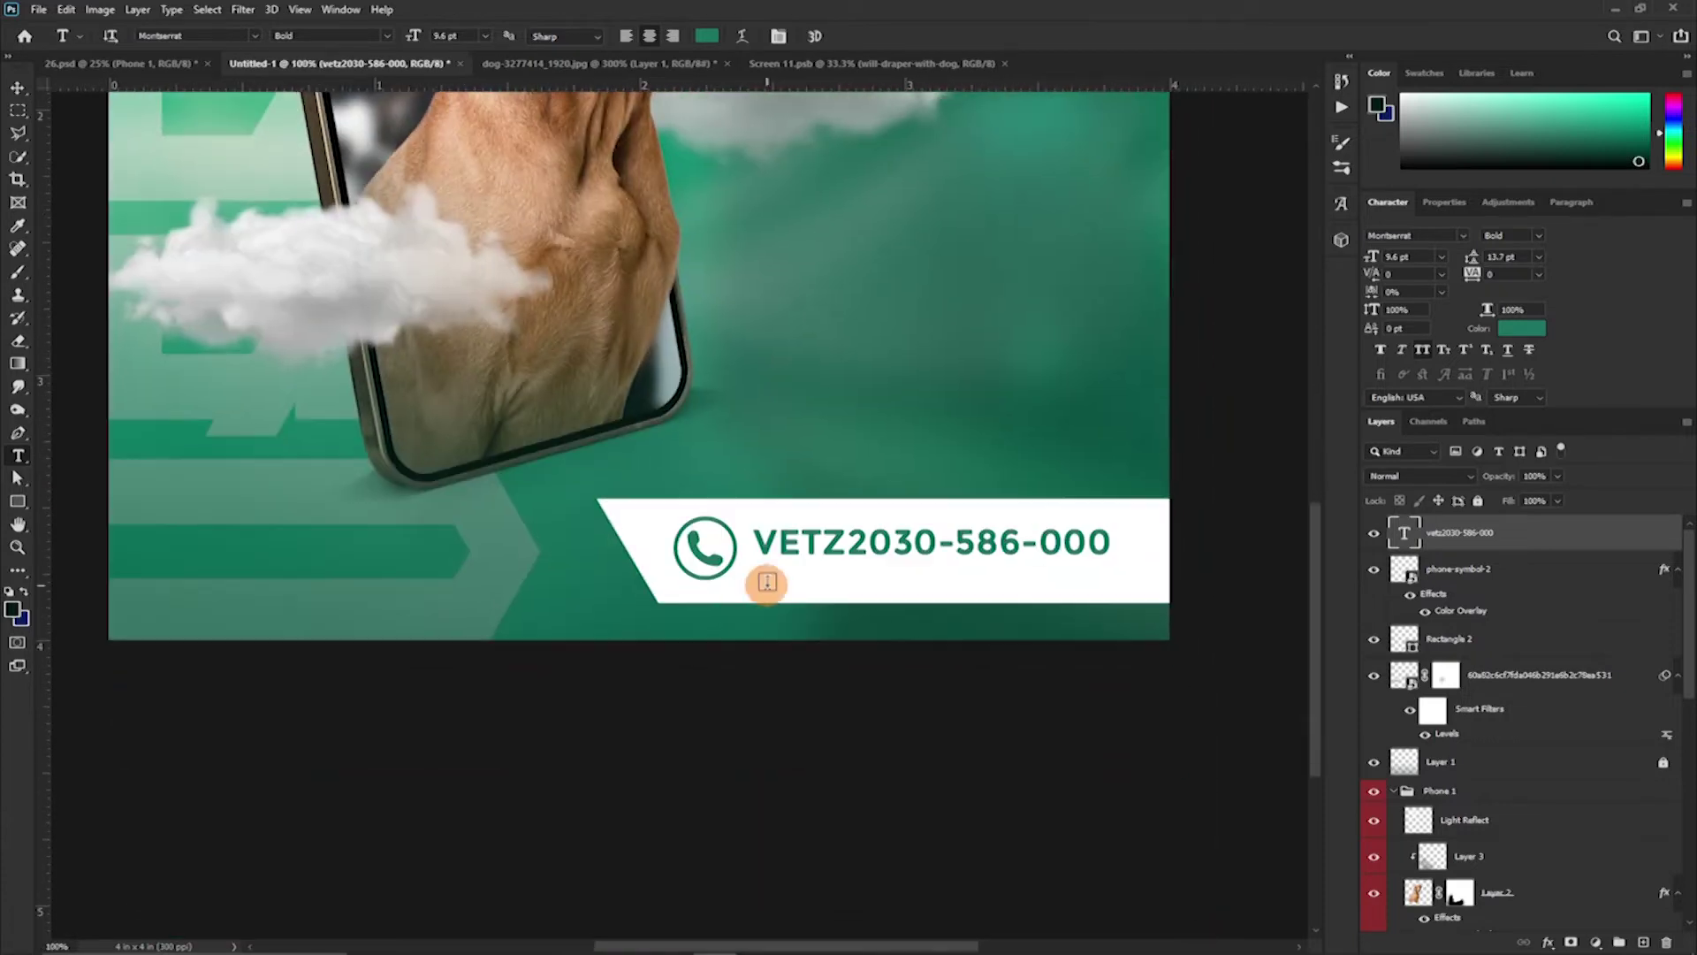
click(767, 584)
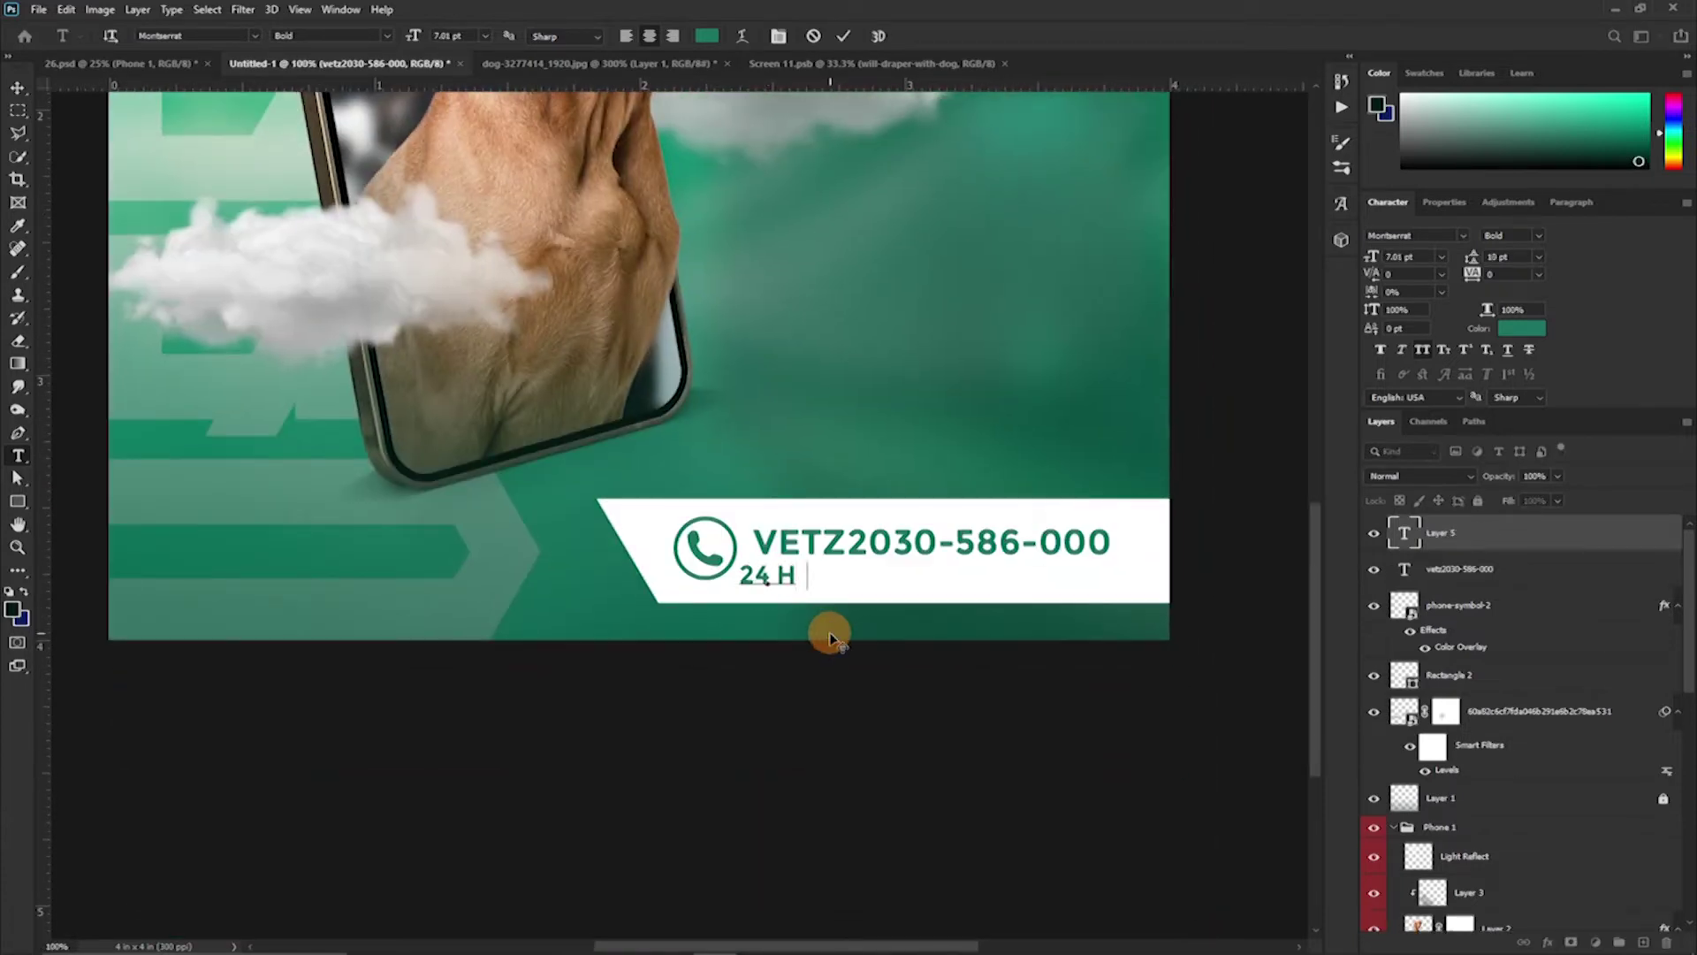
text(24 HOUR SER)
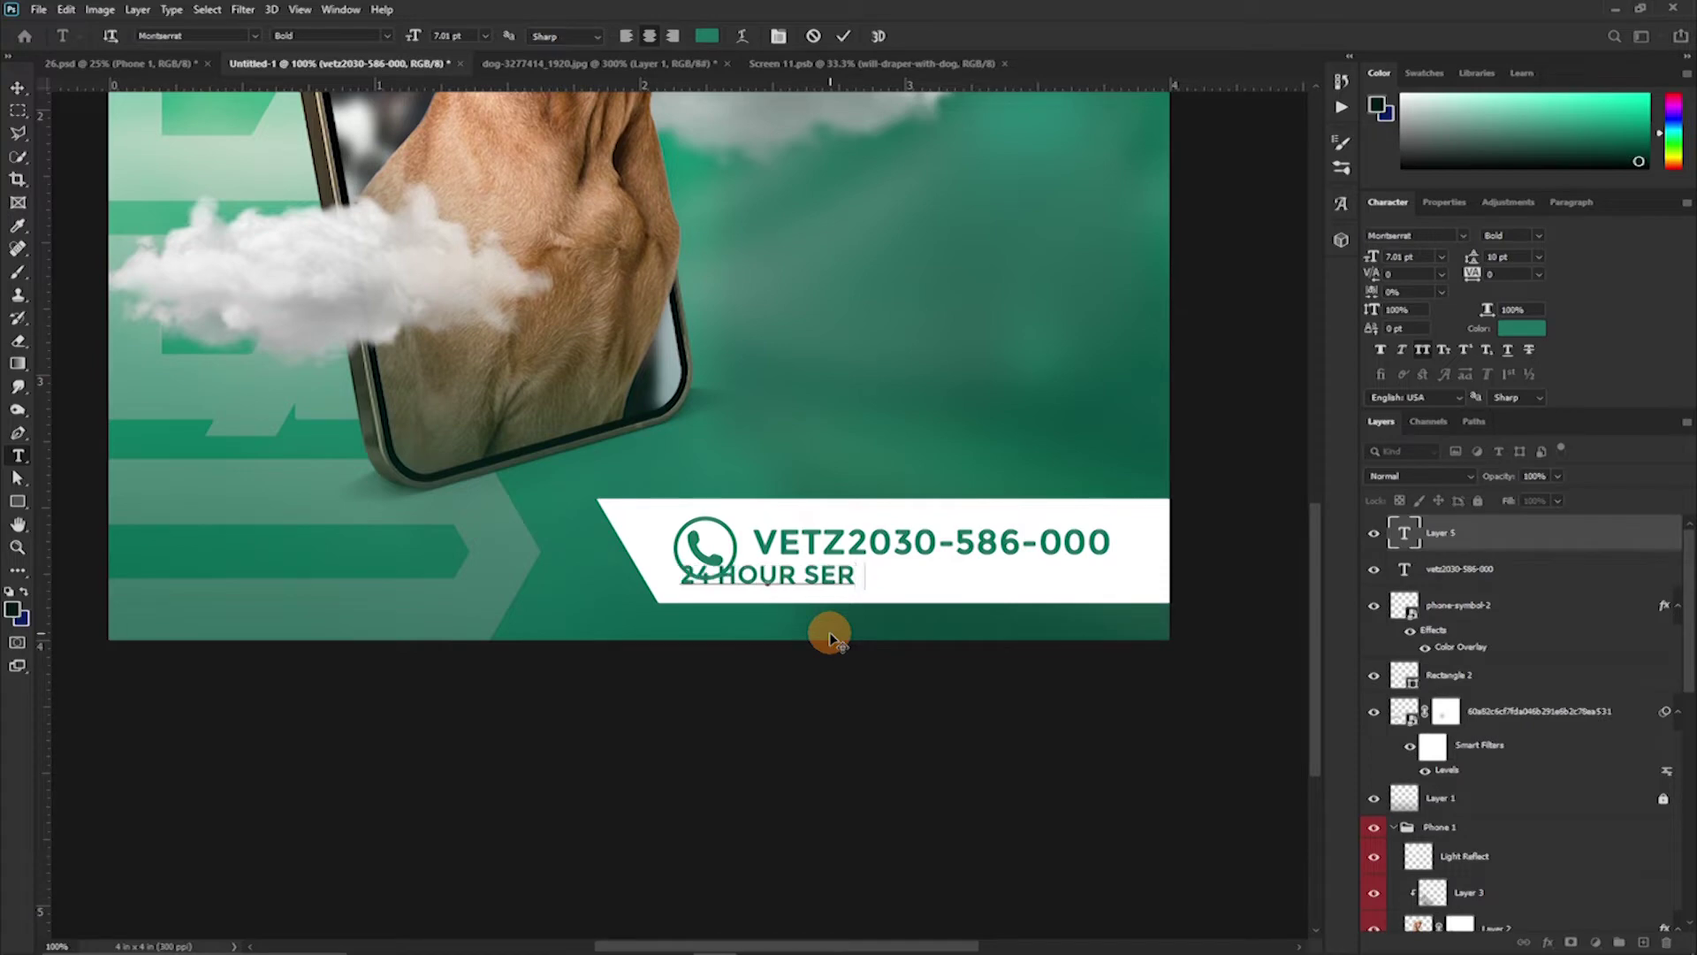
text(VICEW)
key(BackSpace)
text(S)
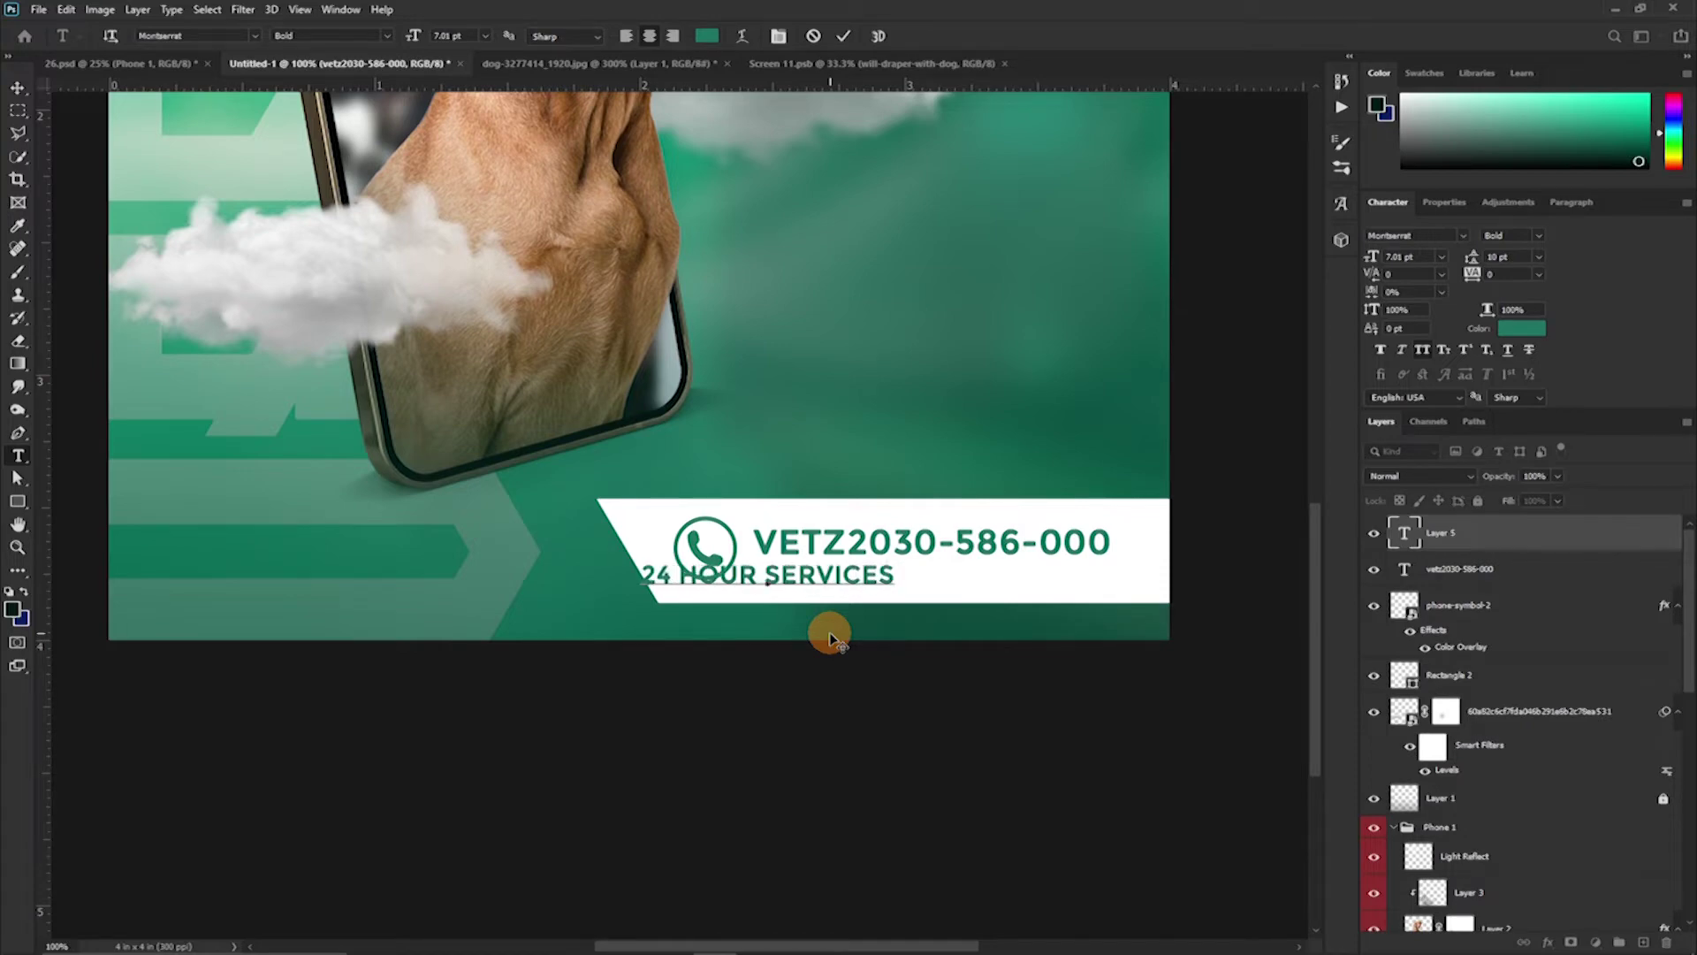
text( & HOME)
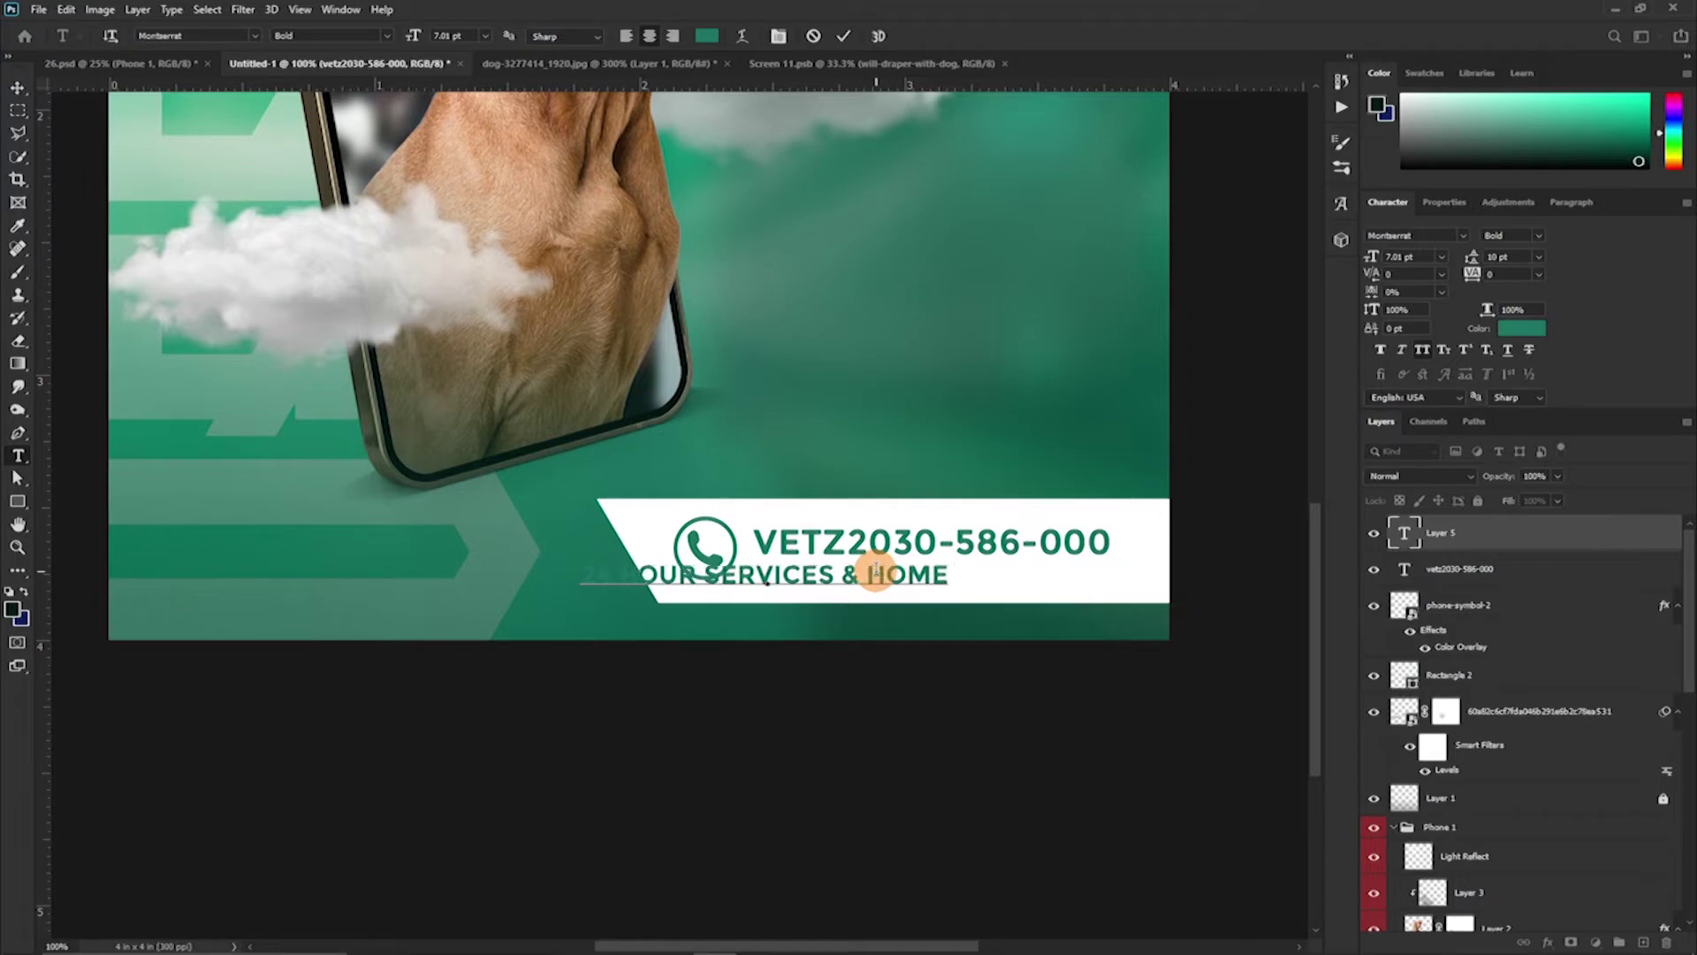
text(VICE)
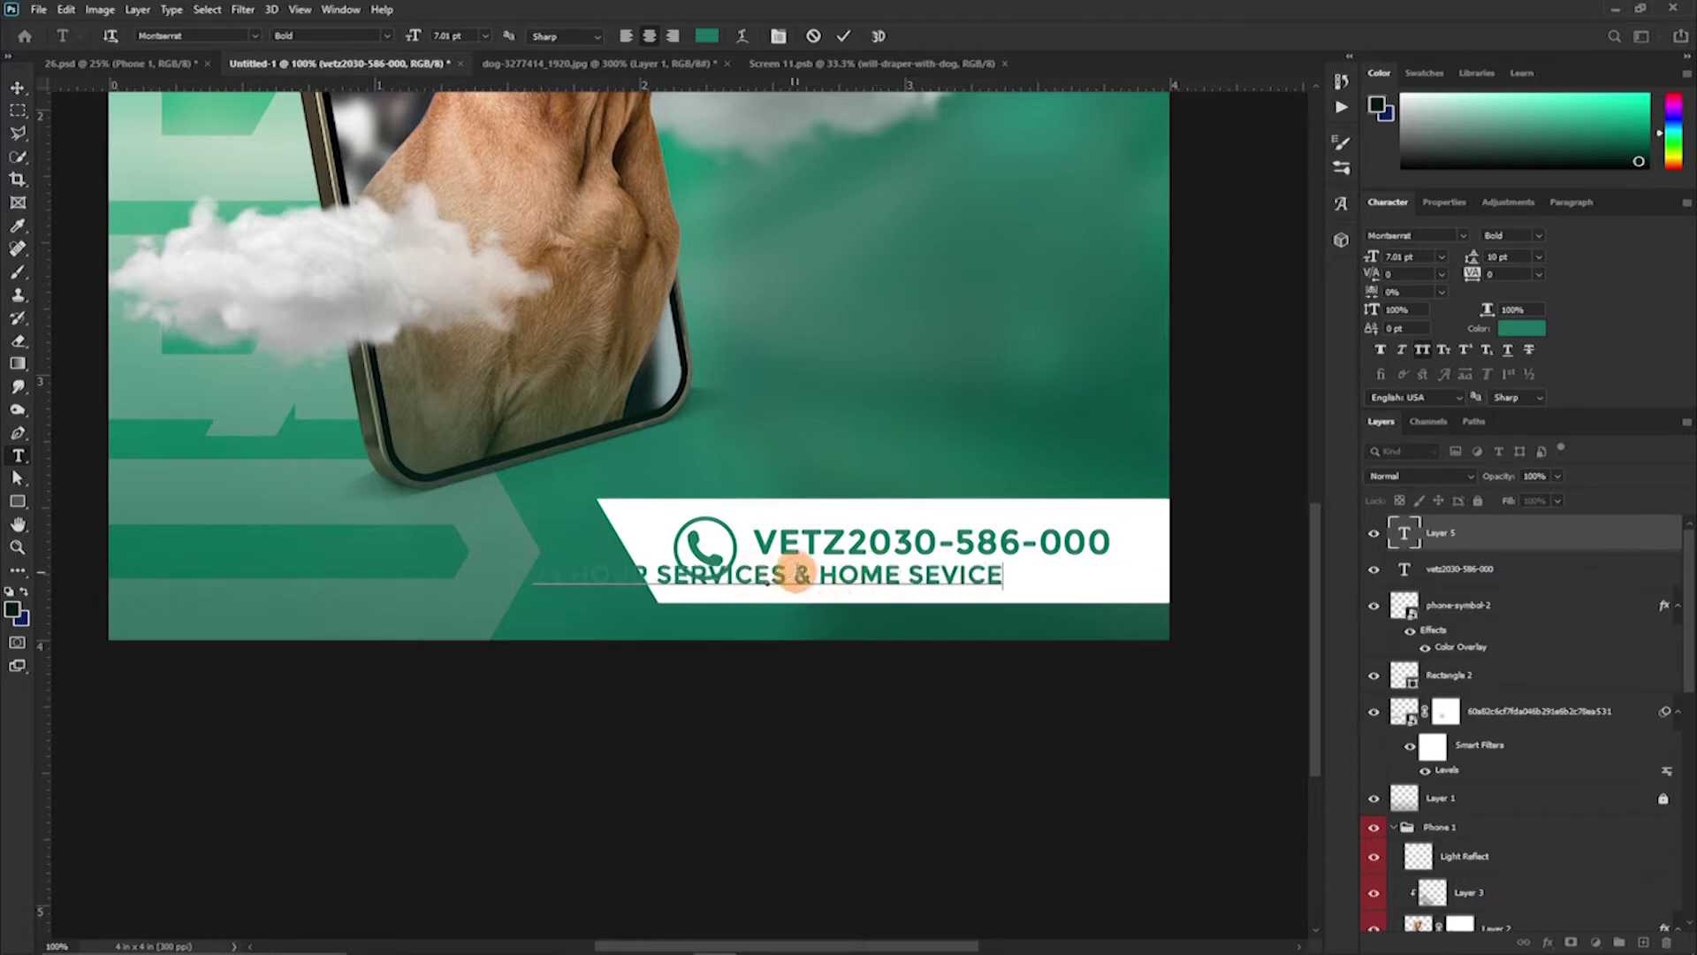
Set the last two words in Medium Italic without caps and correct them to 'Home Service'
drag(818, 577, 1052, 577)
click(1538, 235)
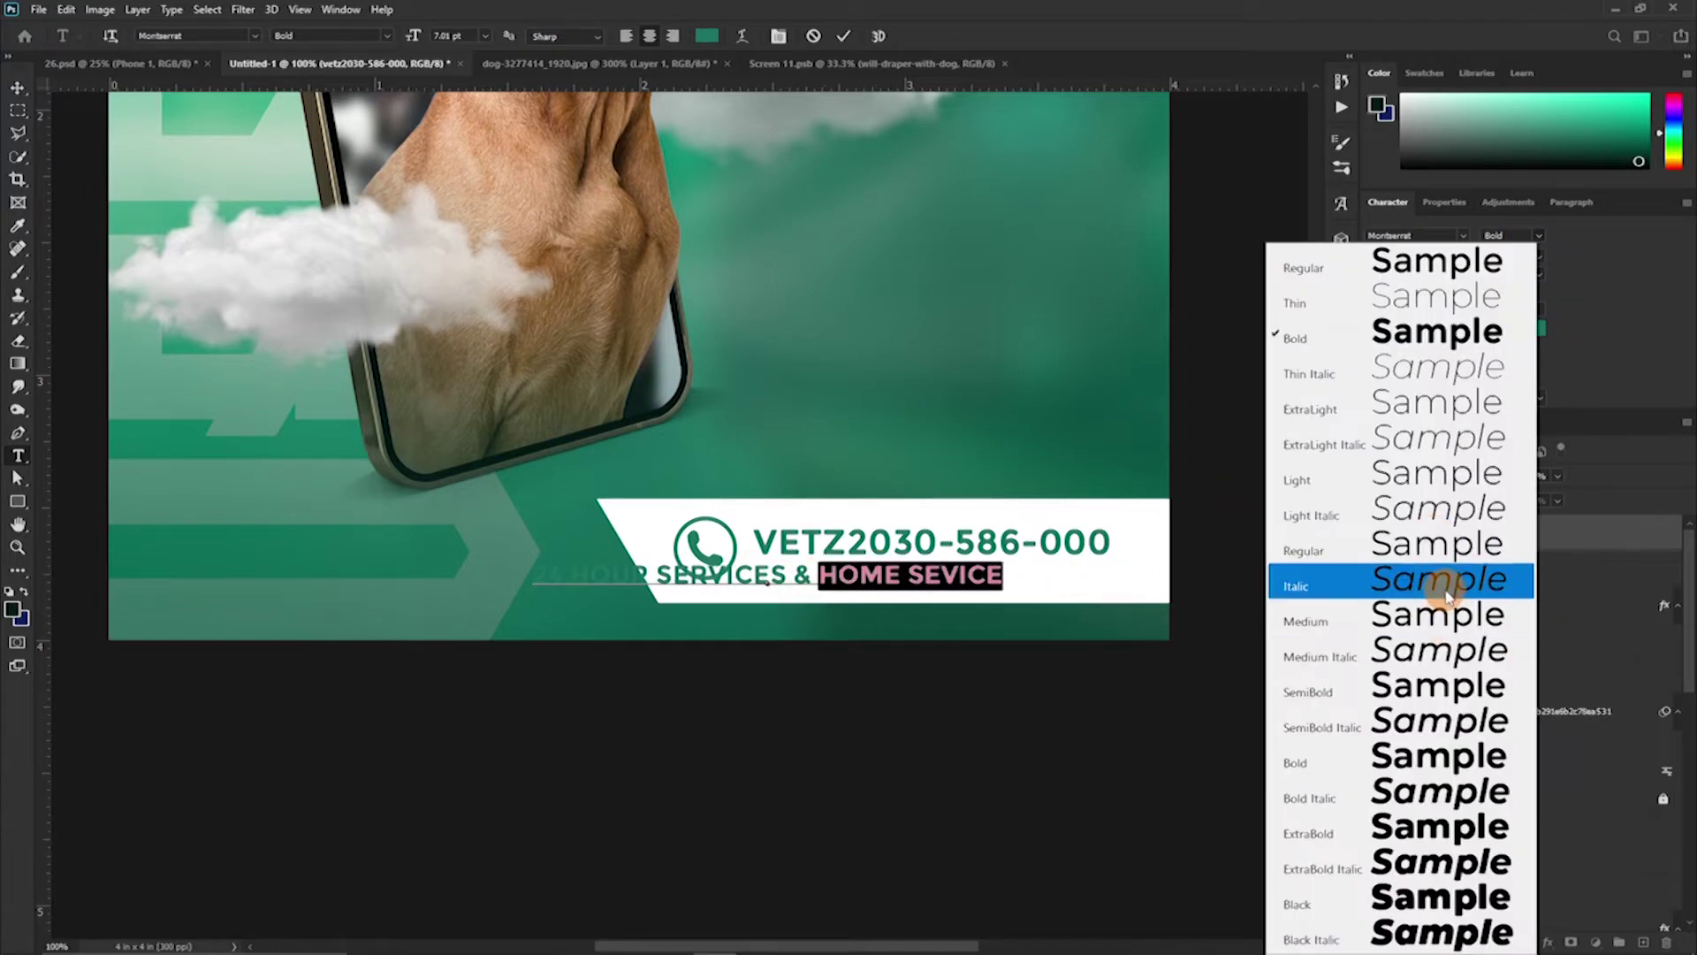
click(1441, 650)
key(ctrl+shift+k)
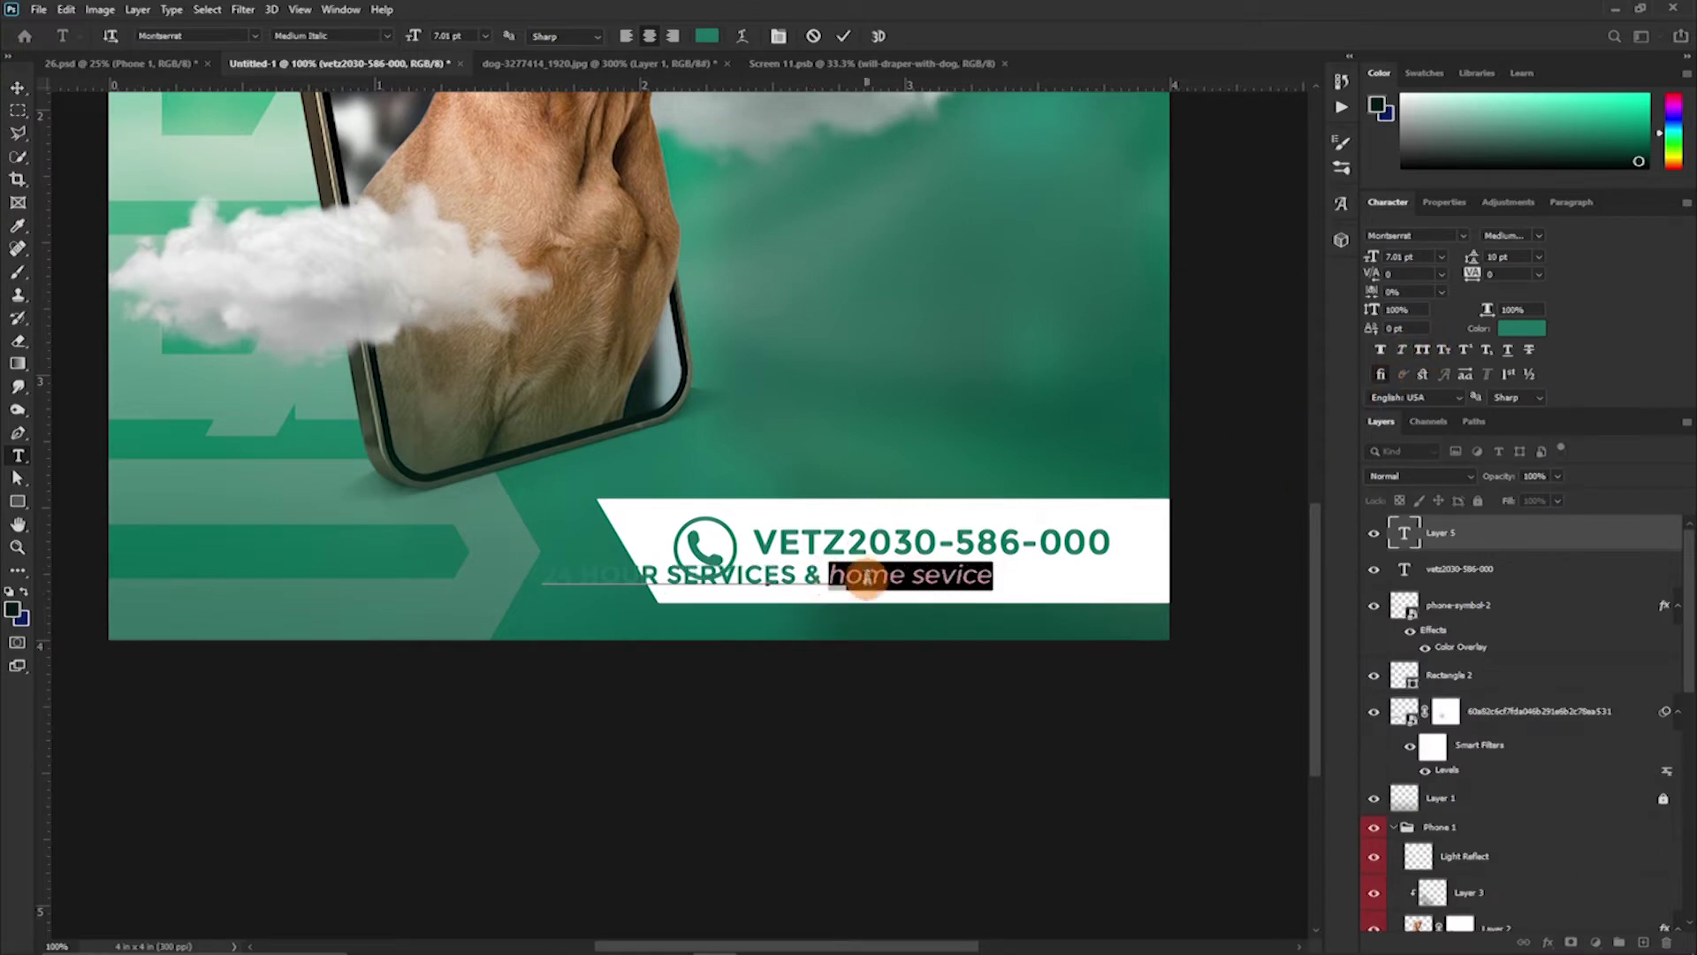
click(890, 576)
text(H)
drag(910, 575, 929, 575)
text(S)
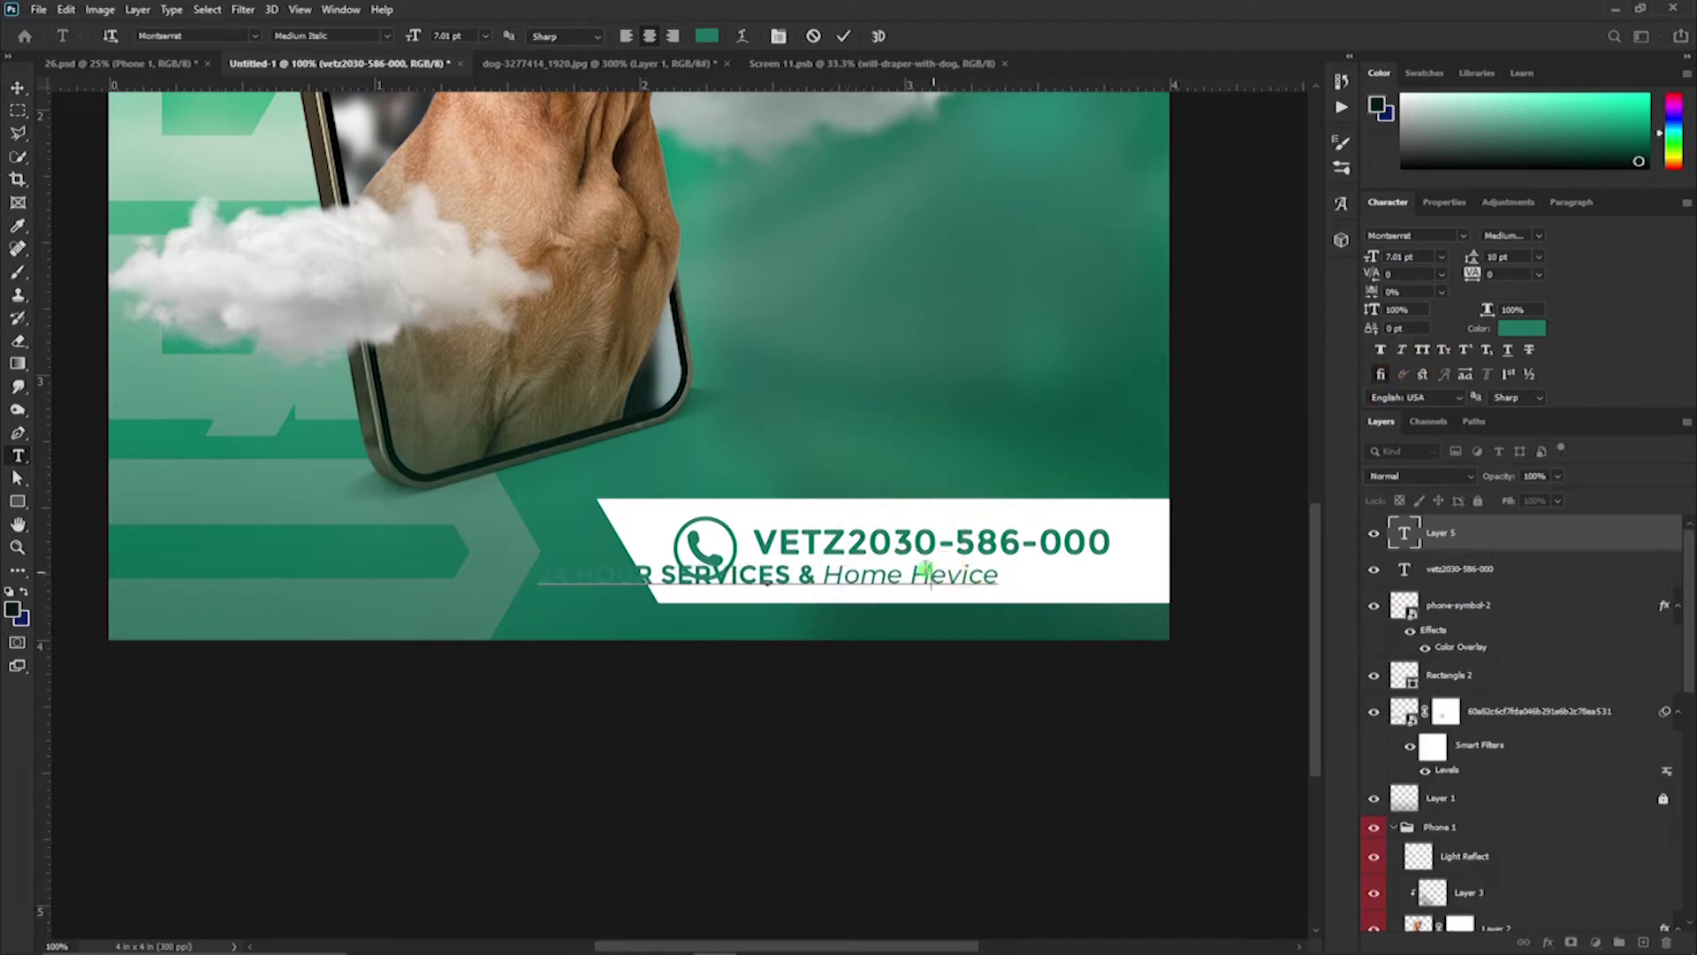
text(S)
text(r)
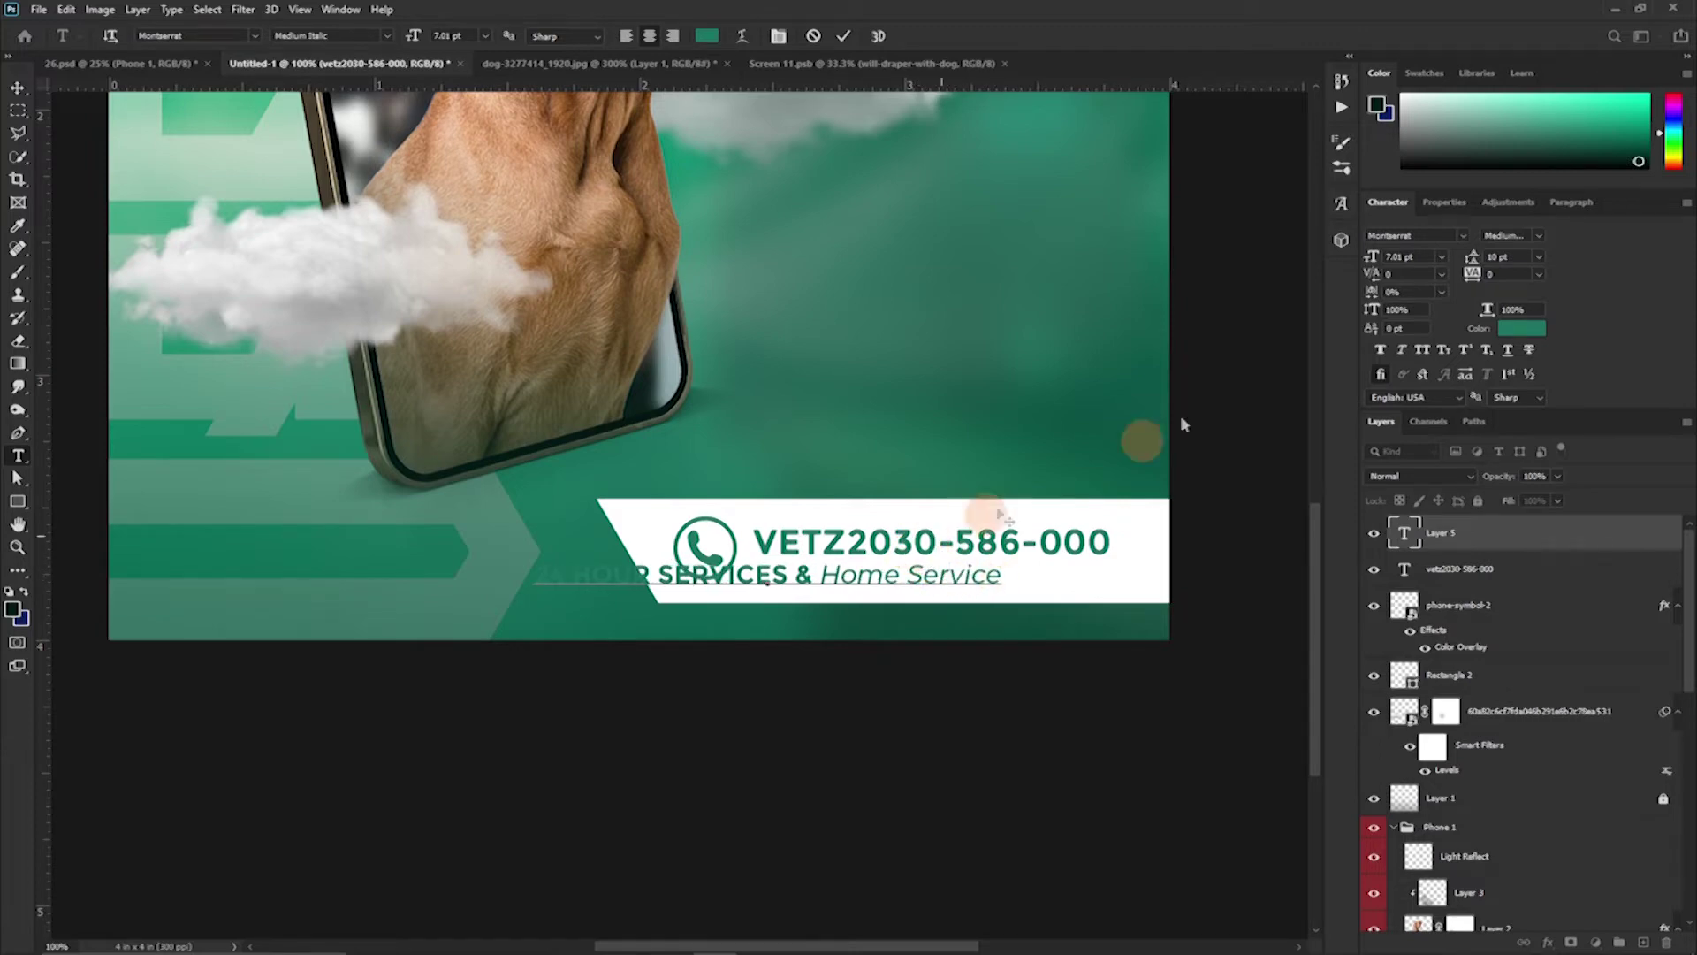
click(844, 36)
Scale the service line down to fit the white banner after the phone icon
key(ctrl+t)
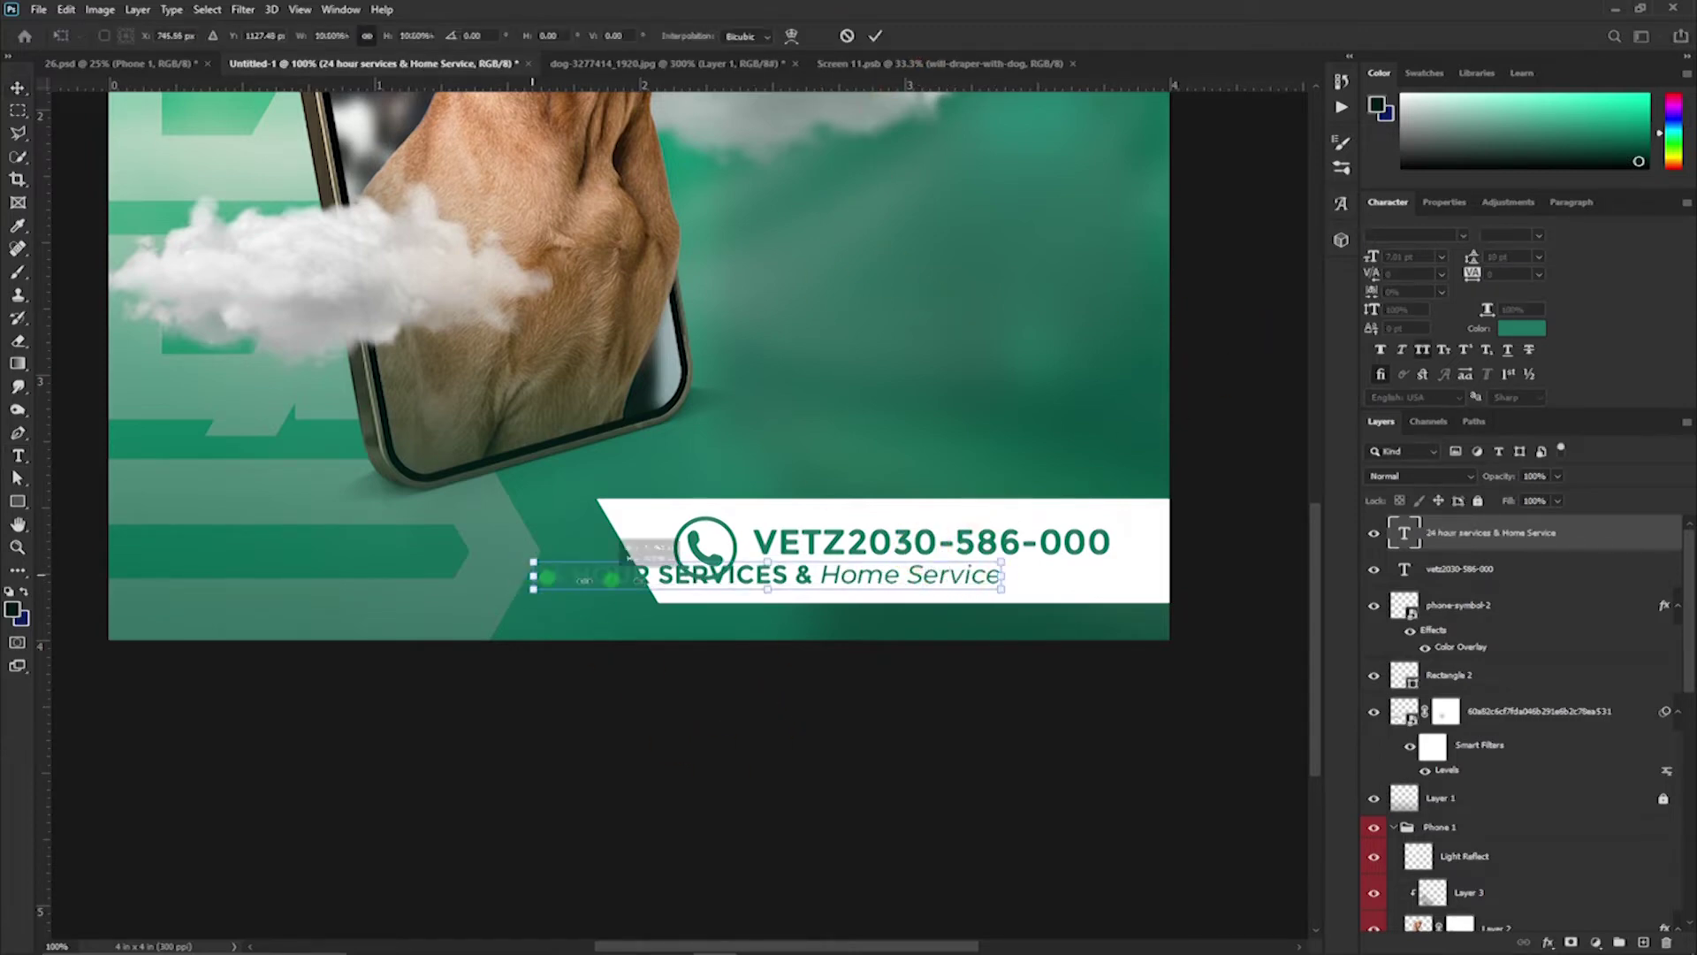
drag(533, 575, 628, 576)
drag(880, 579, 919, 583)
drag(741, 576, 756, 576)
click(875, 35)
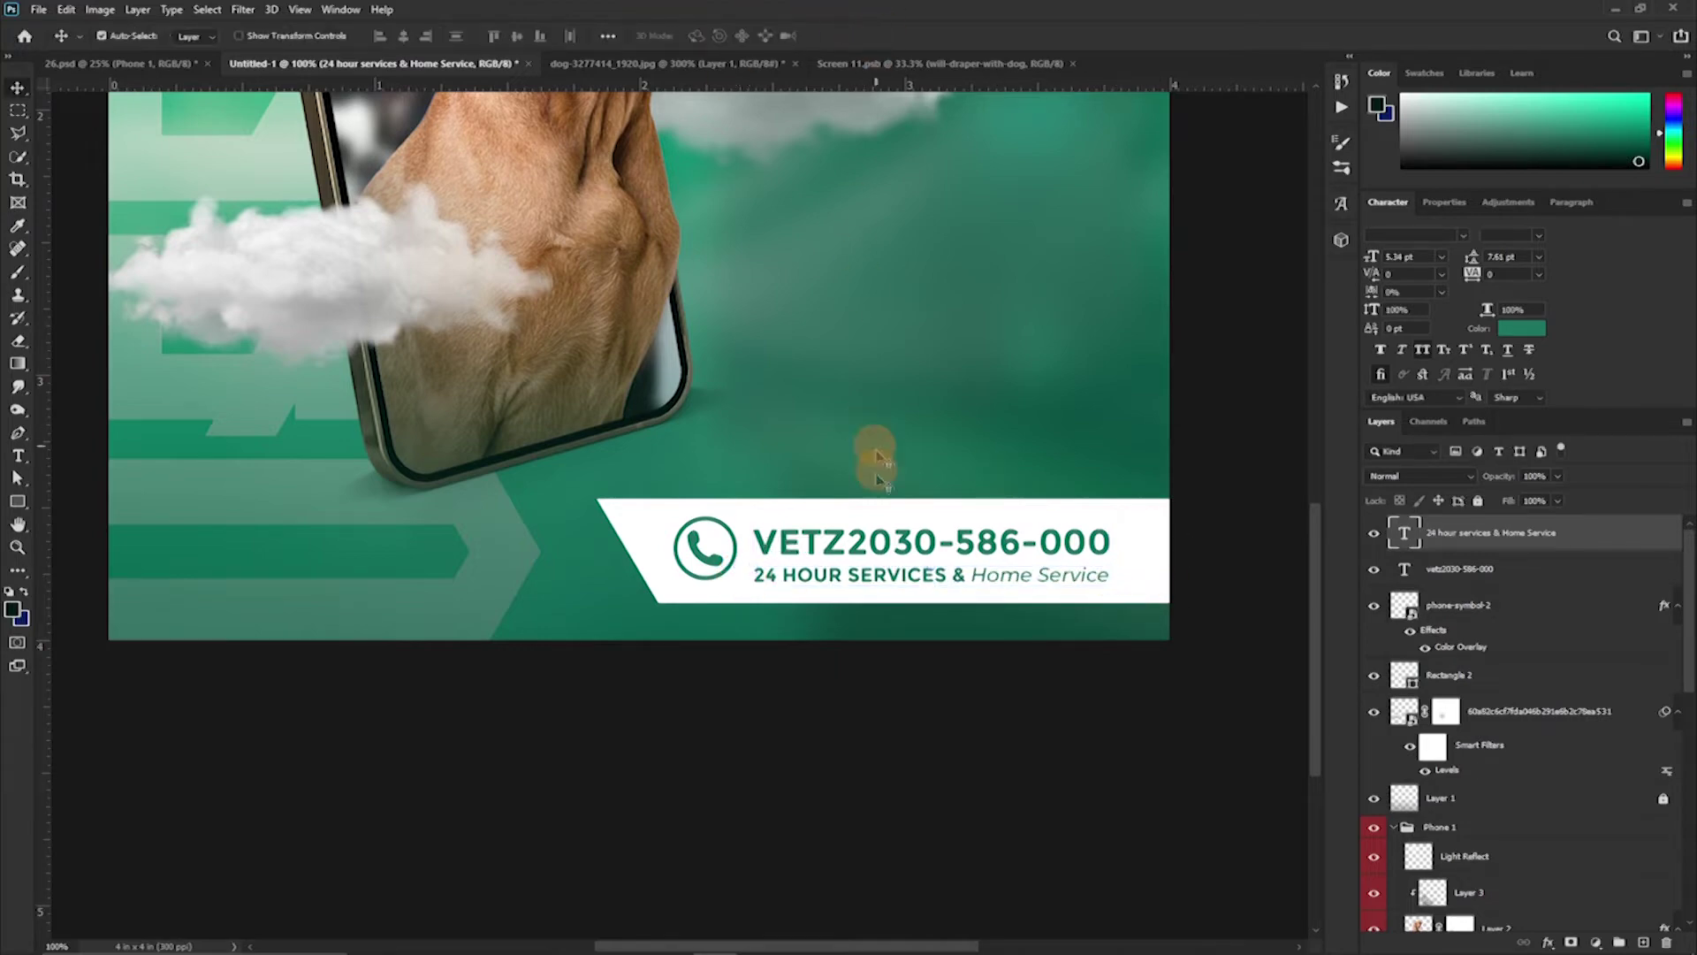
scroll(878, 458, down, 1)
drag(705, 522, 718, 527)
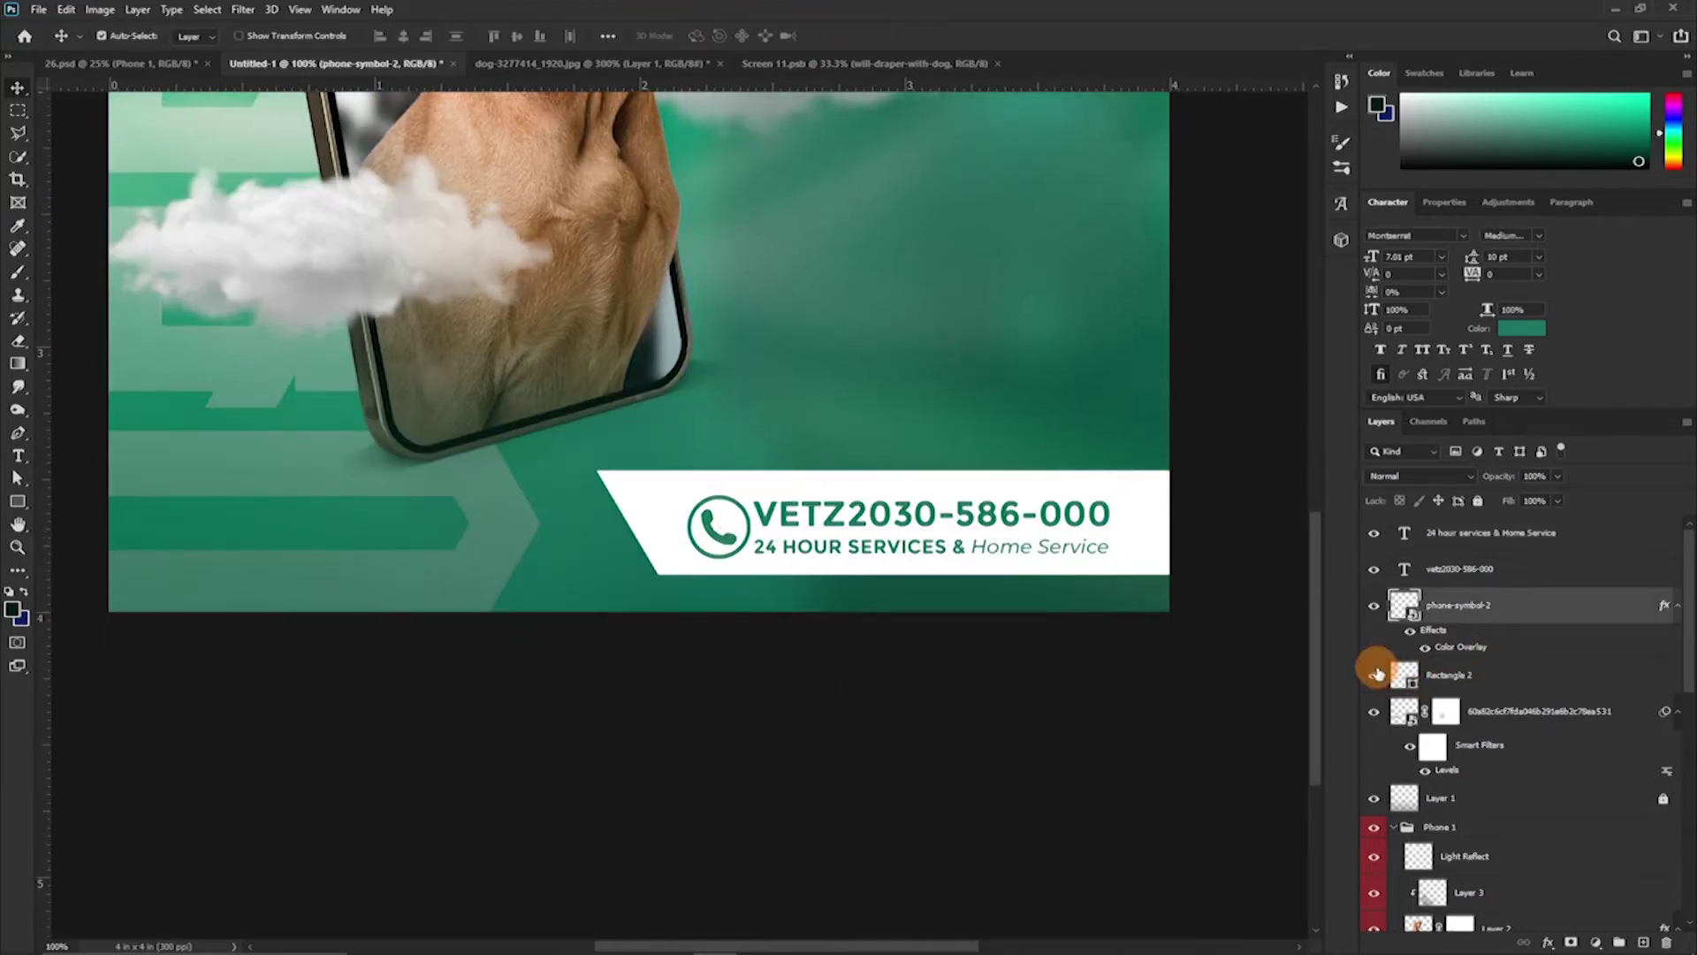
Nudge the service line, phone number and phone icon together up and left
click(1489, 533)
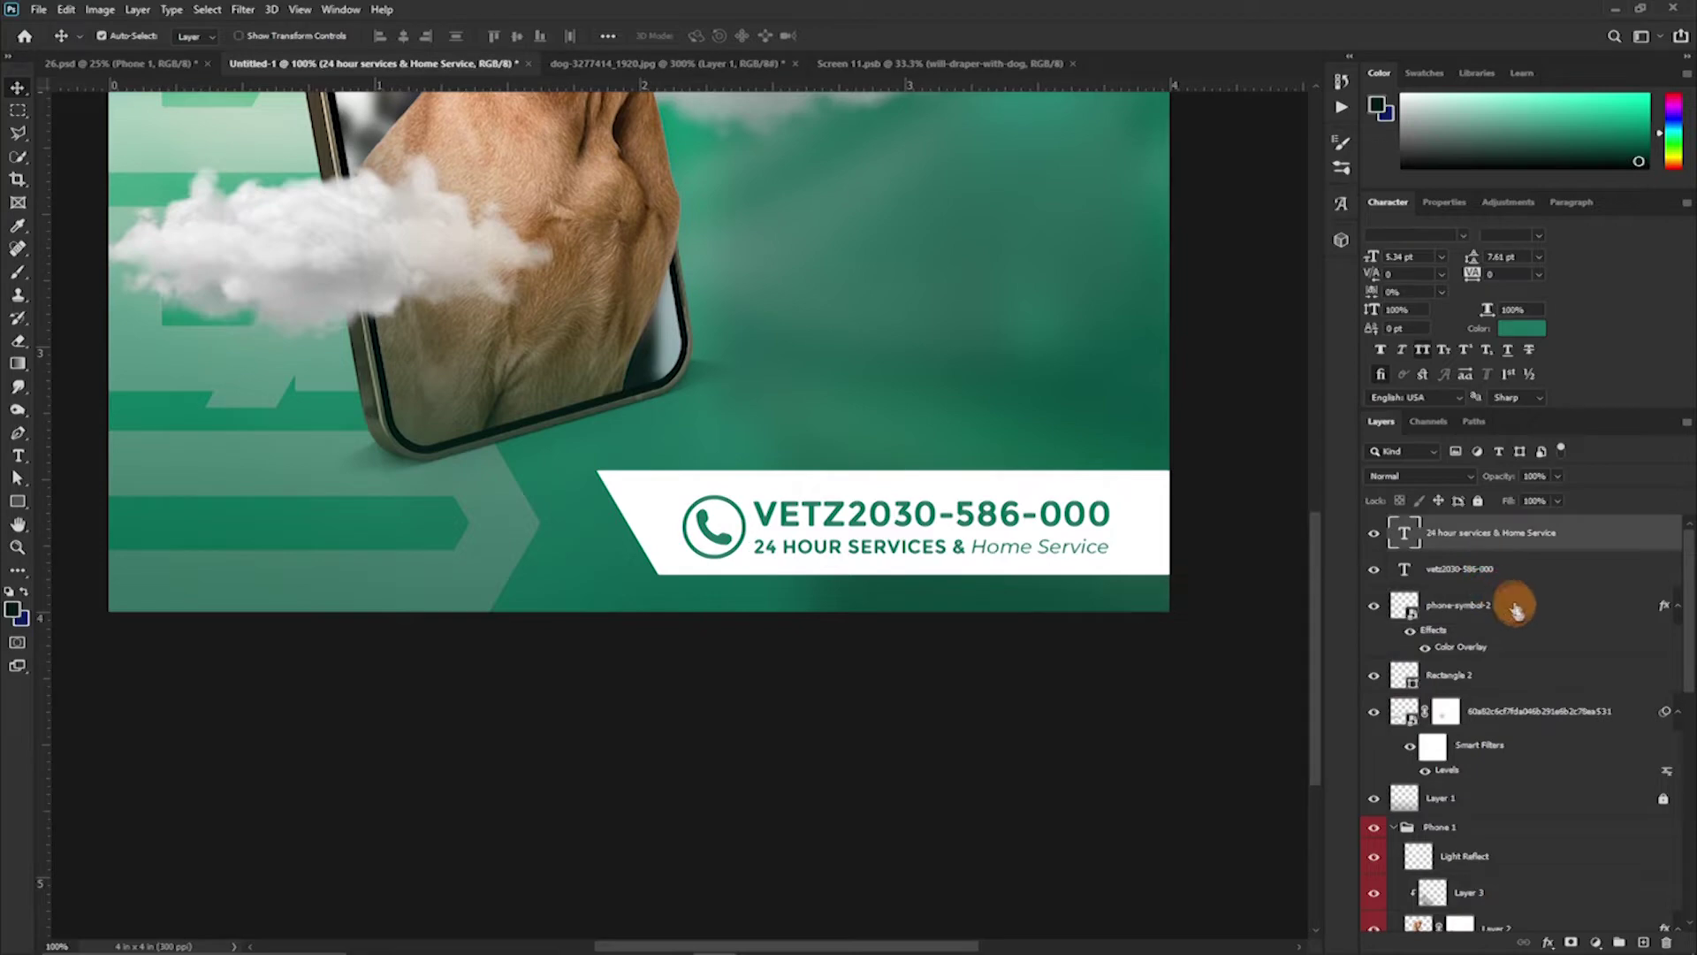
shift+click(1515, 608)
key(Up)
key(Up)
key(Up)
key(Up)
key(Up)
key(Up)
key(Up)
key(Left)
key(Left)
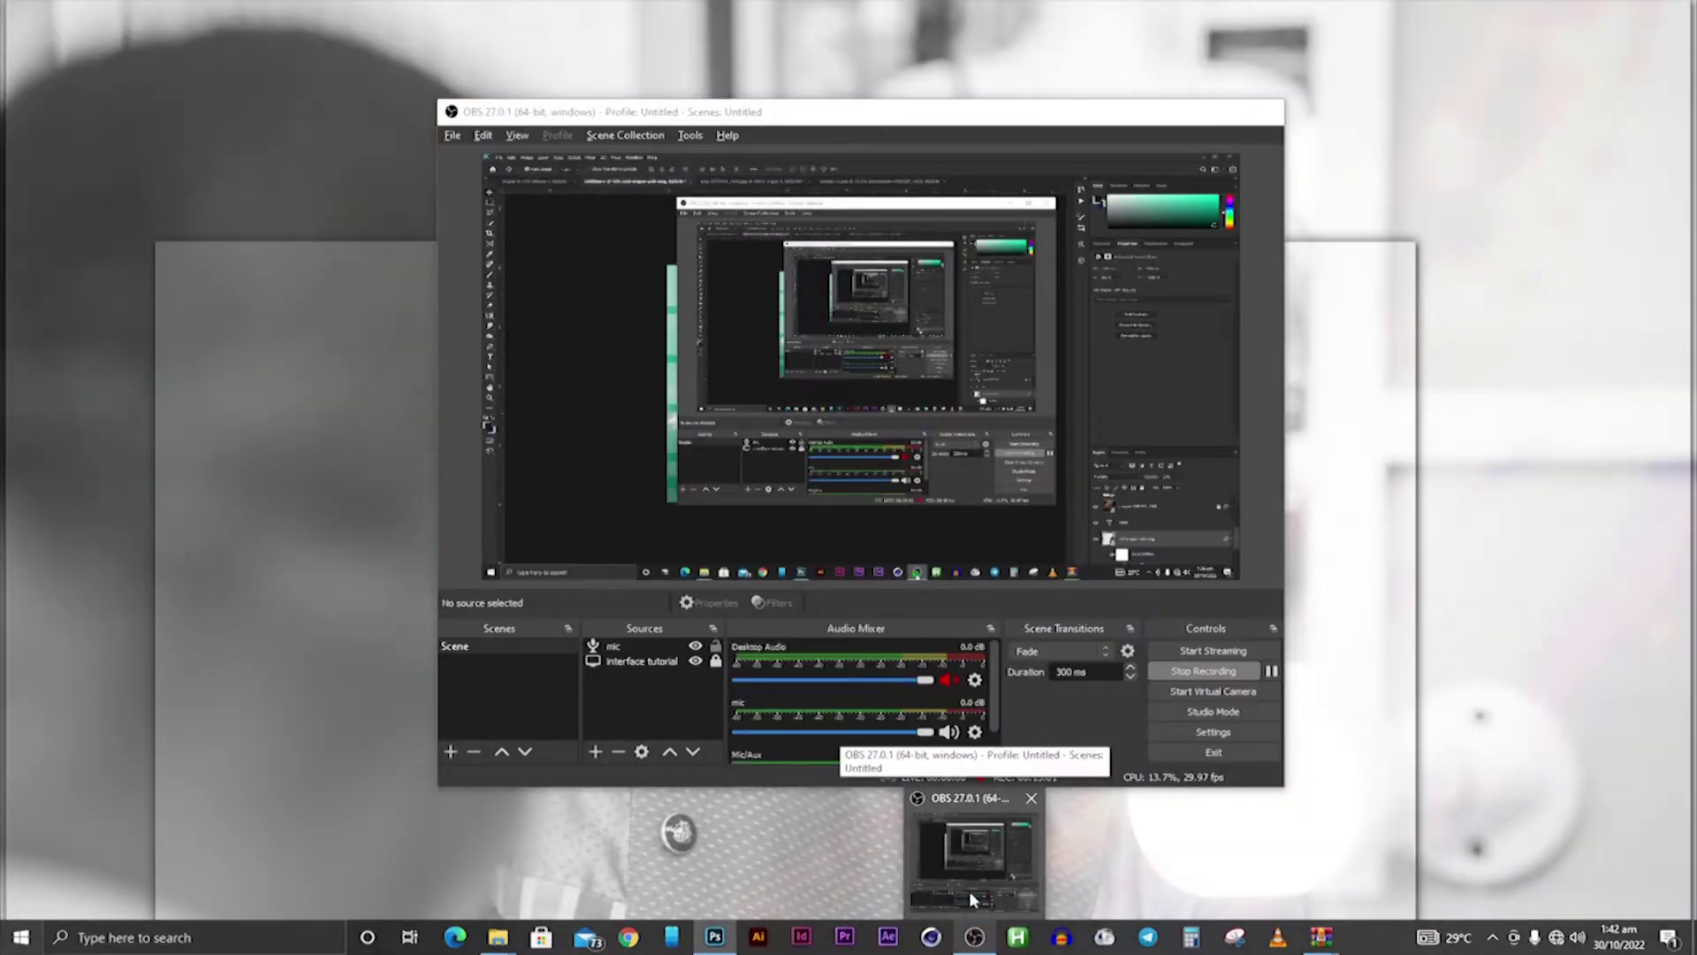
mouse_move(974, 937)
click(969, 889)
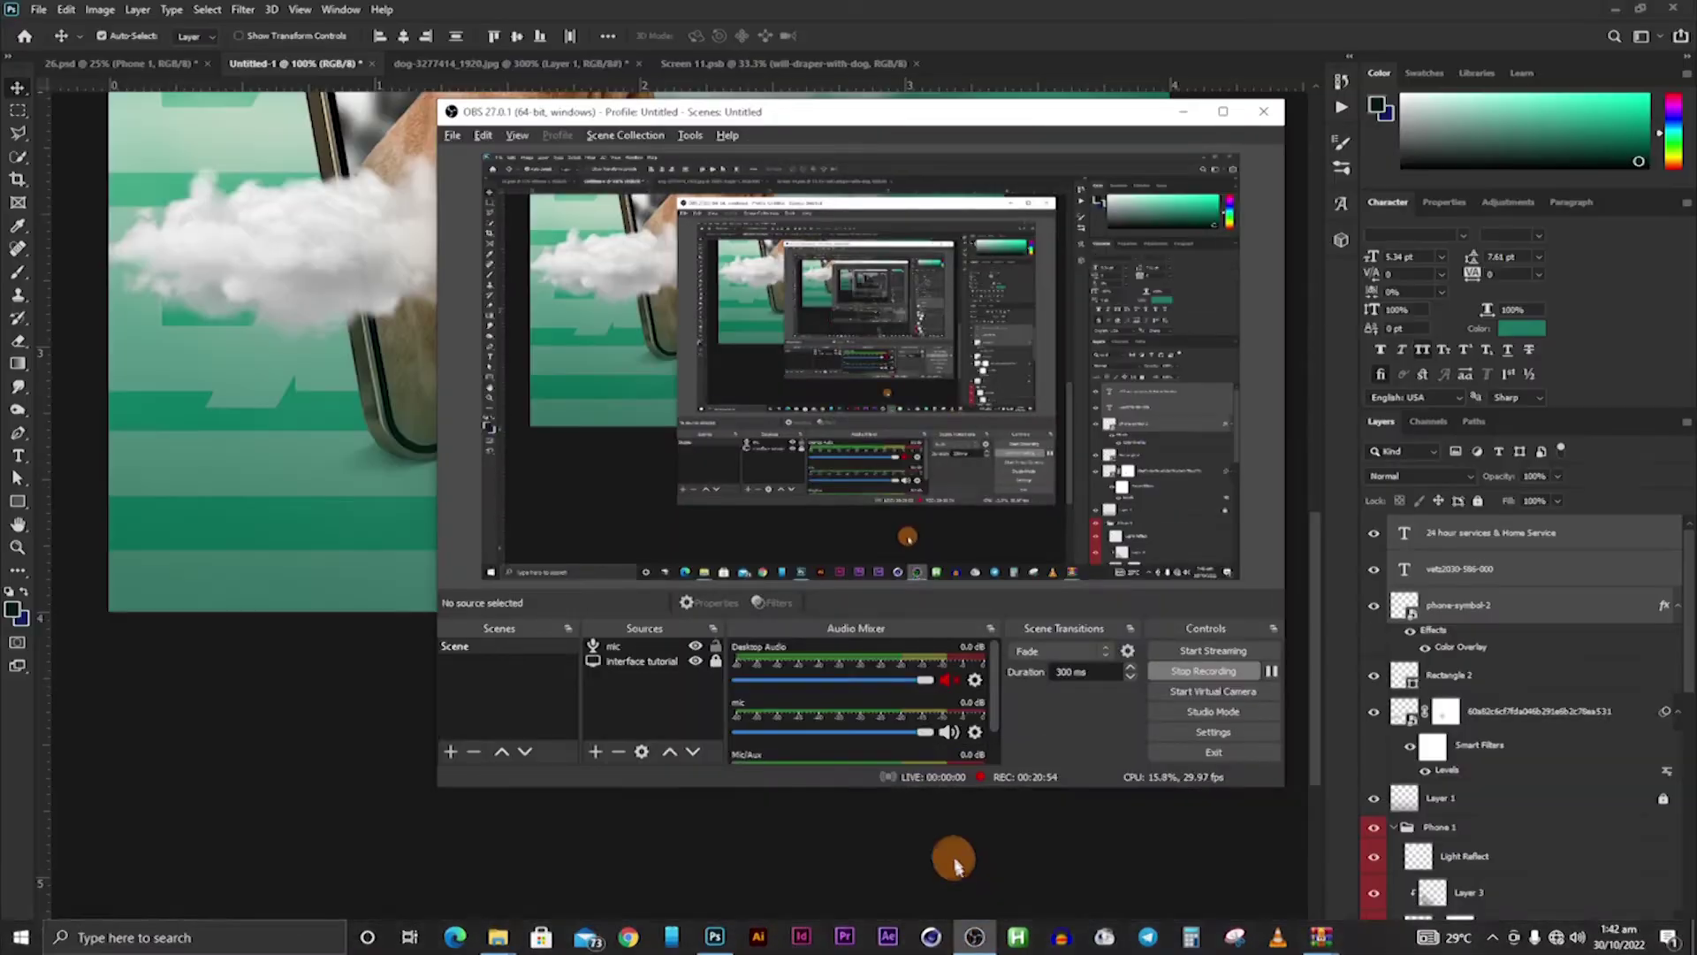
Add PETS HEAVEN beside the dog's head in light teal Long Shot
key(ctrl+minus)
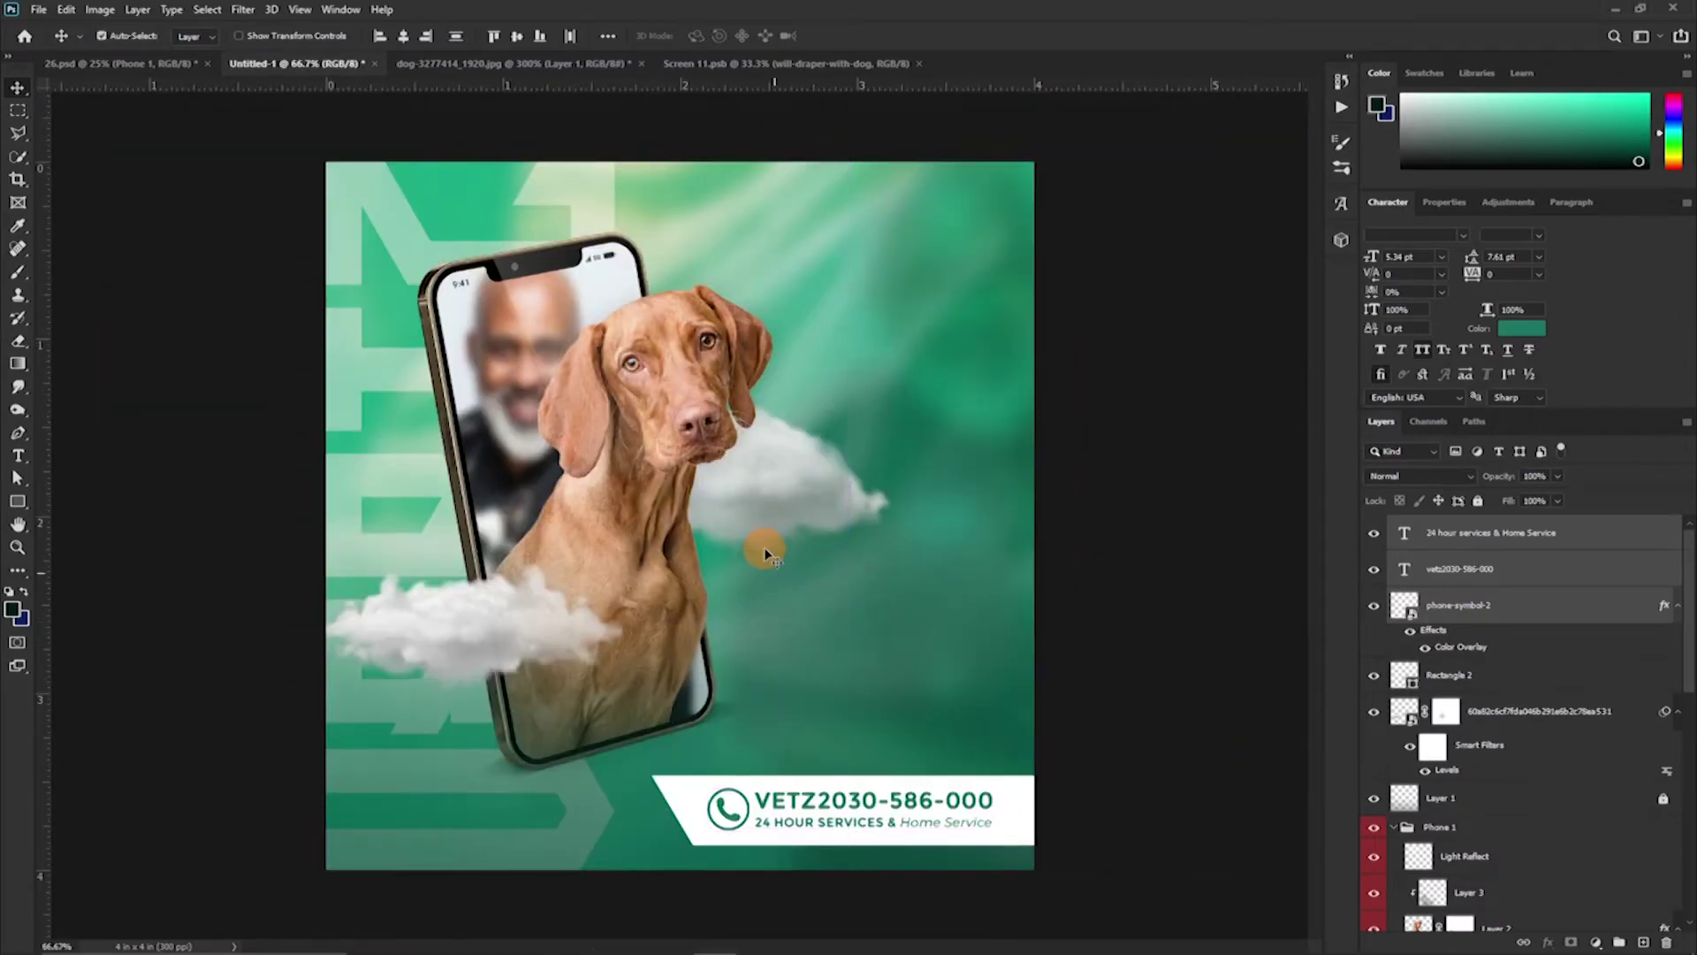
click(760, 488)
key(t)
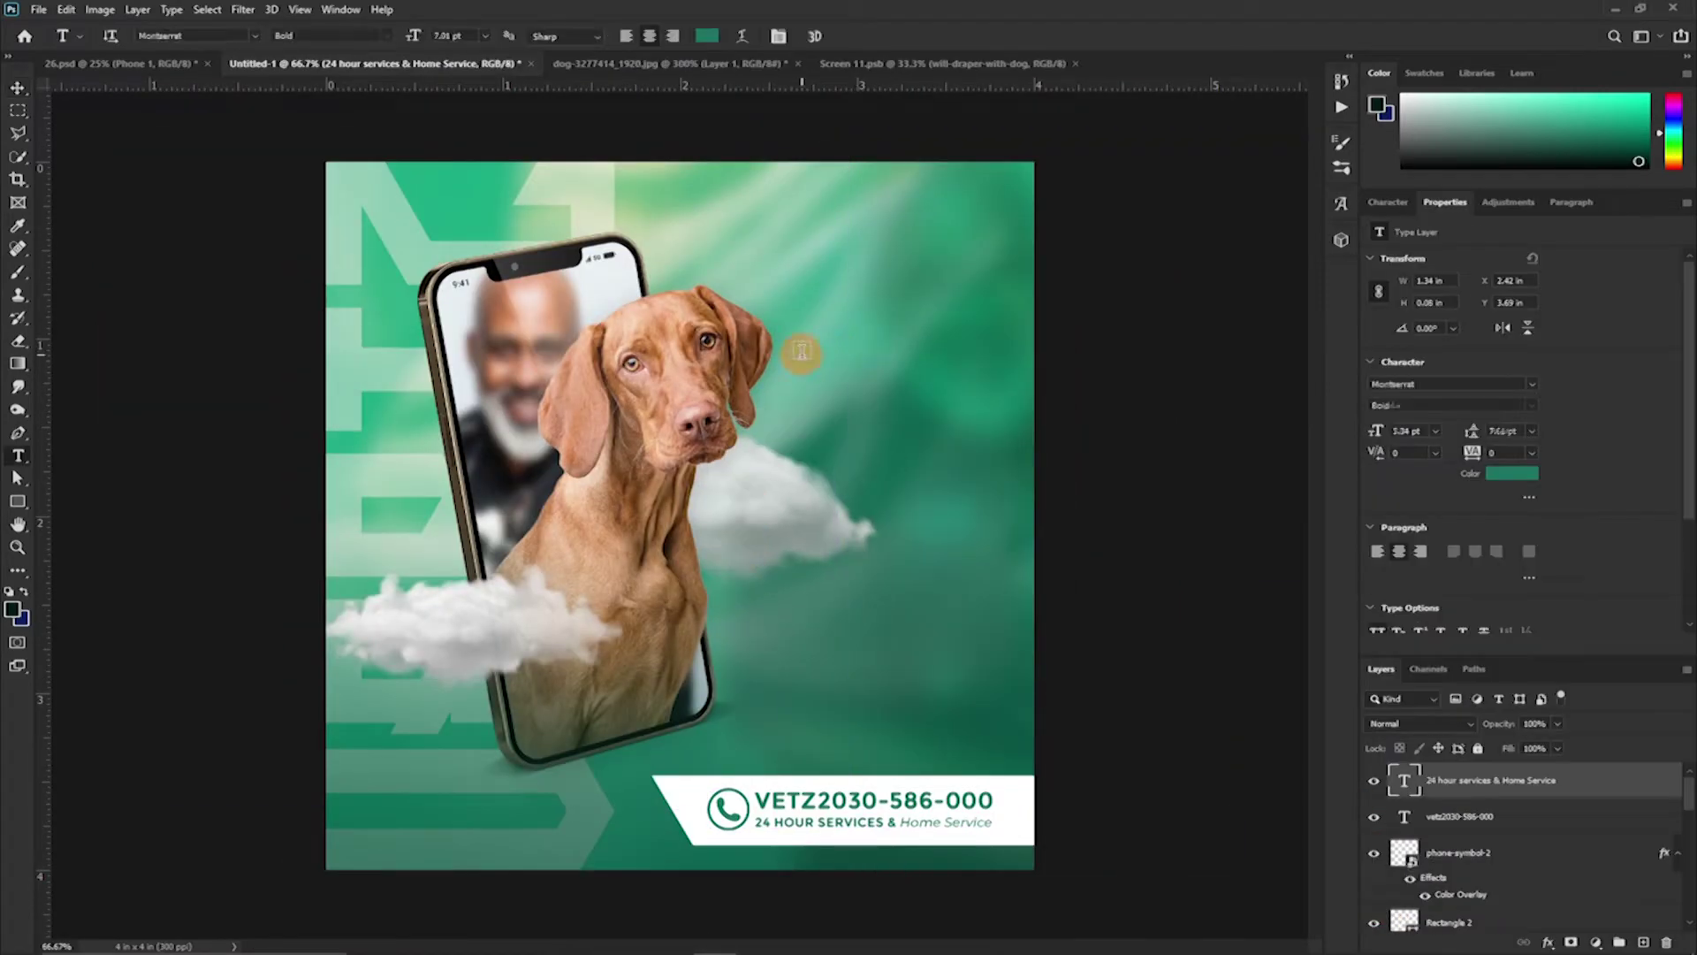
click(801, 353)
click(844, 35)
click(1512, 473)
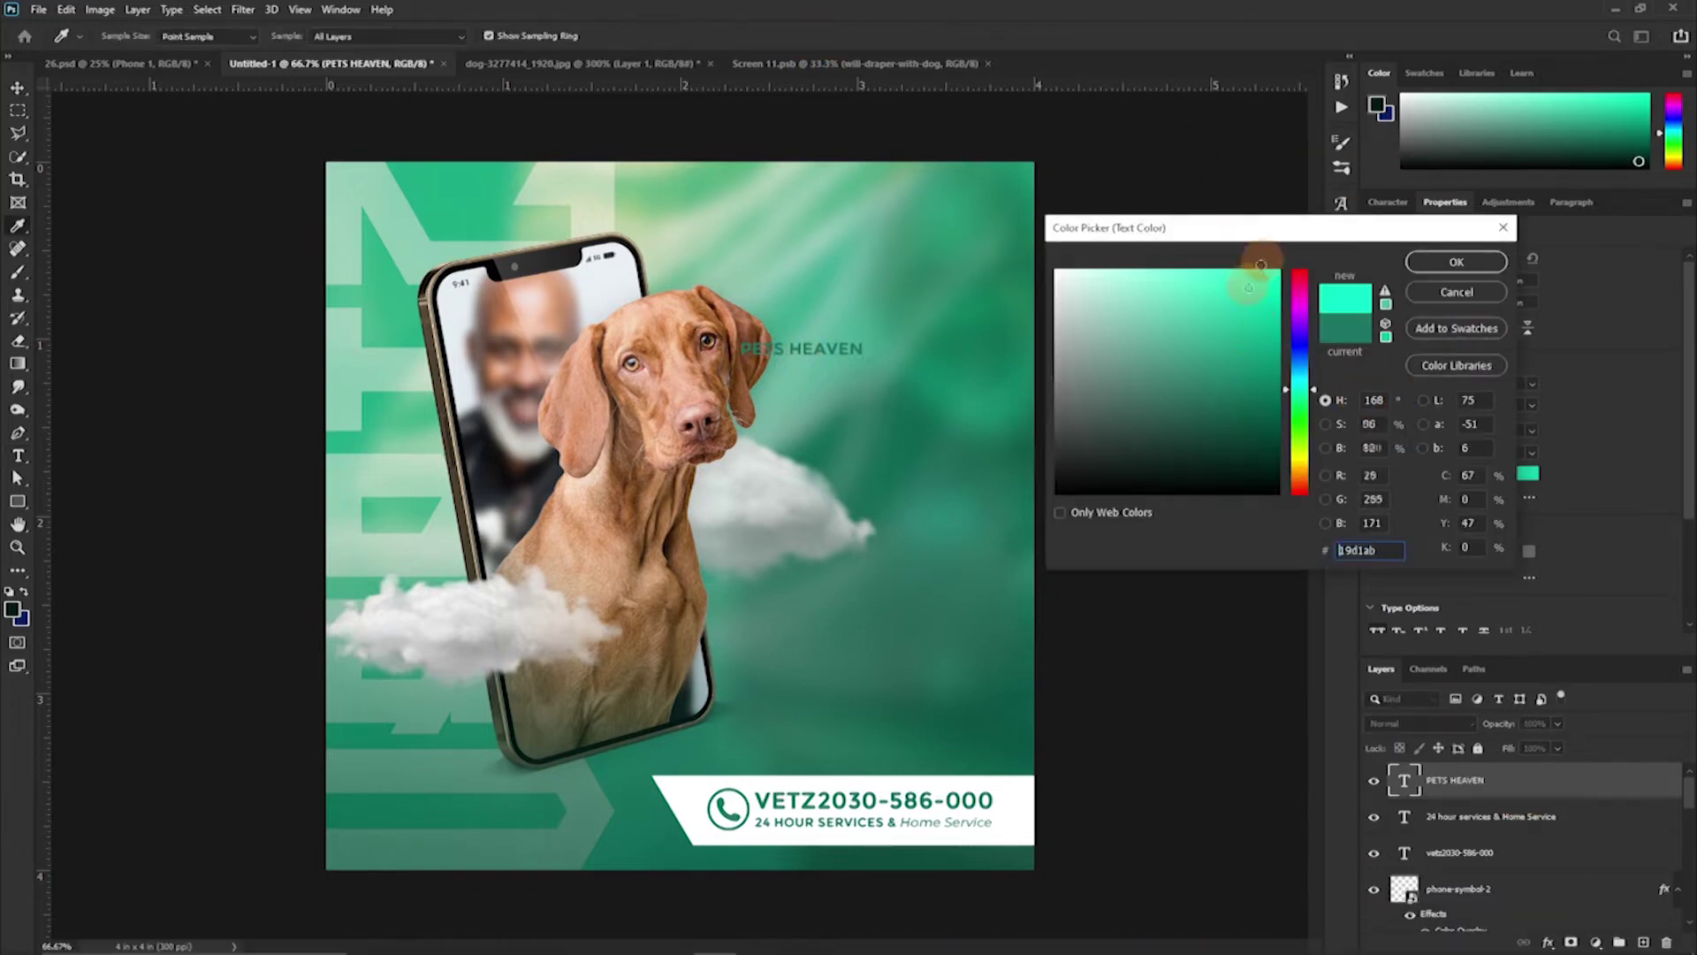
click(1456, 262)
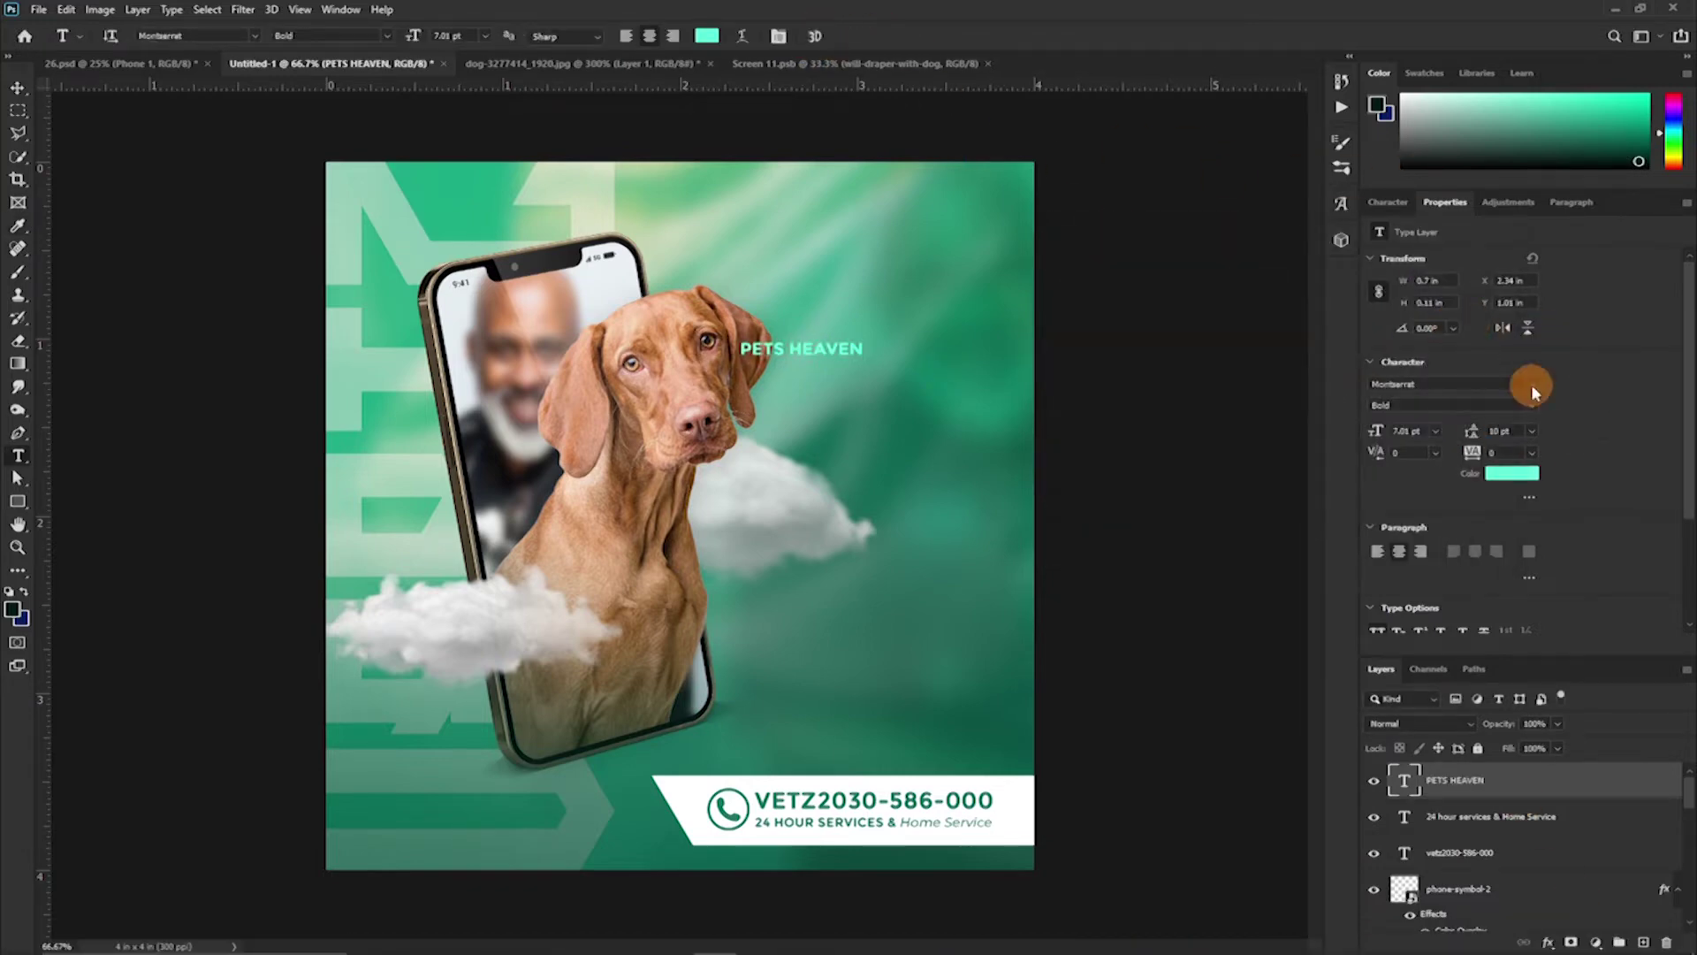
click(1532, 388)
click(1500, 497)
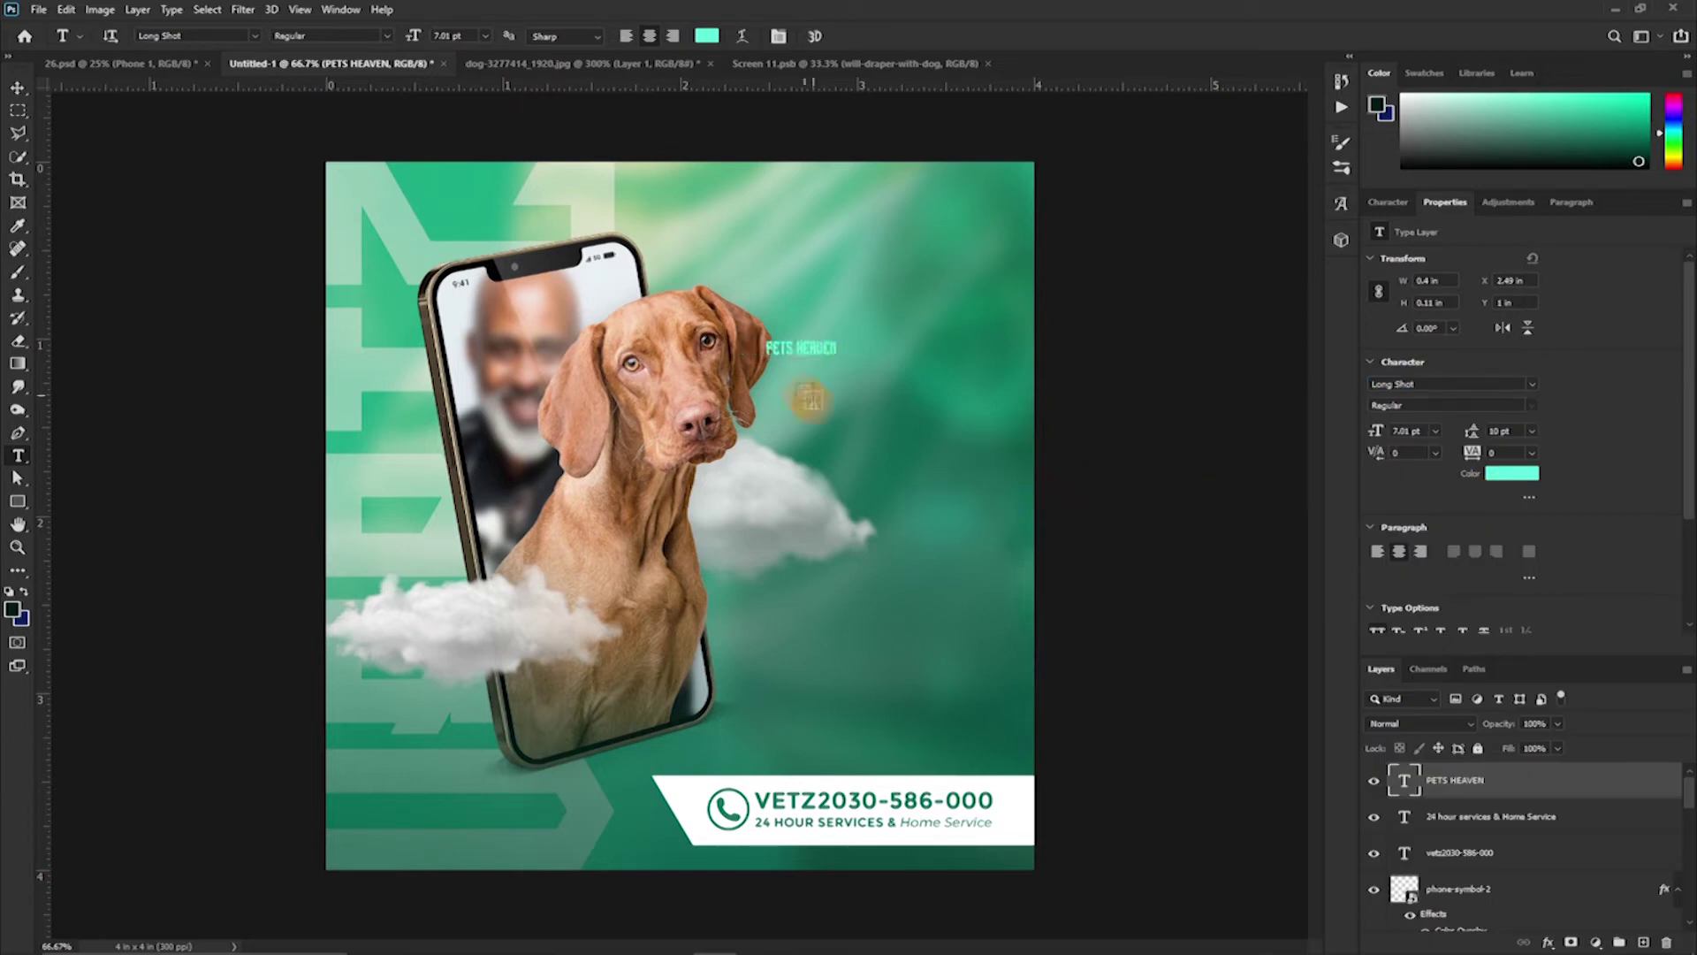
Enlarge the PETS HEAVEN headline and move its layer lower in the stack
key(ctrl+t)
mouse_move(836, 340)
mouse_down()
mouse_move(991, 296)
mouse_move(922, 325)
mouse_up()
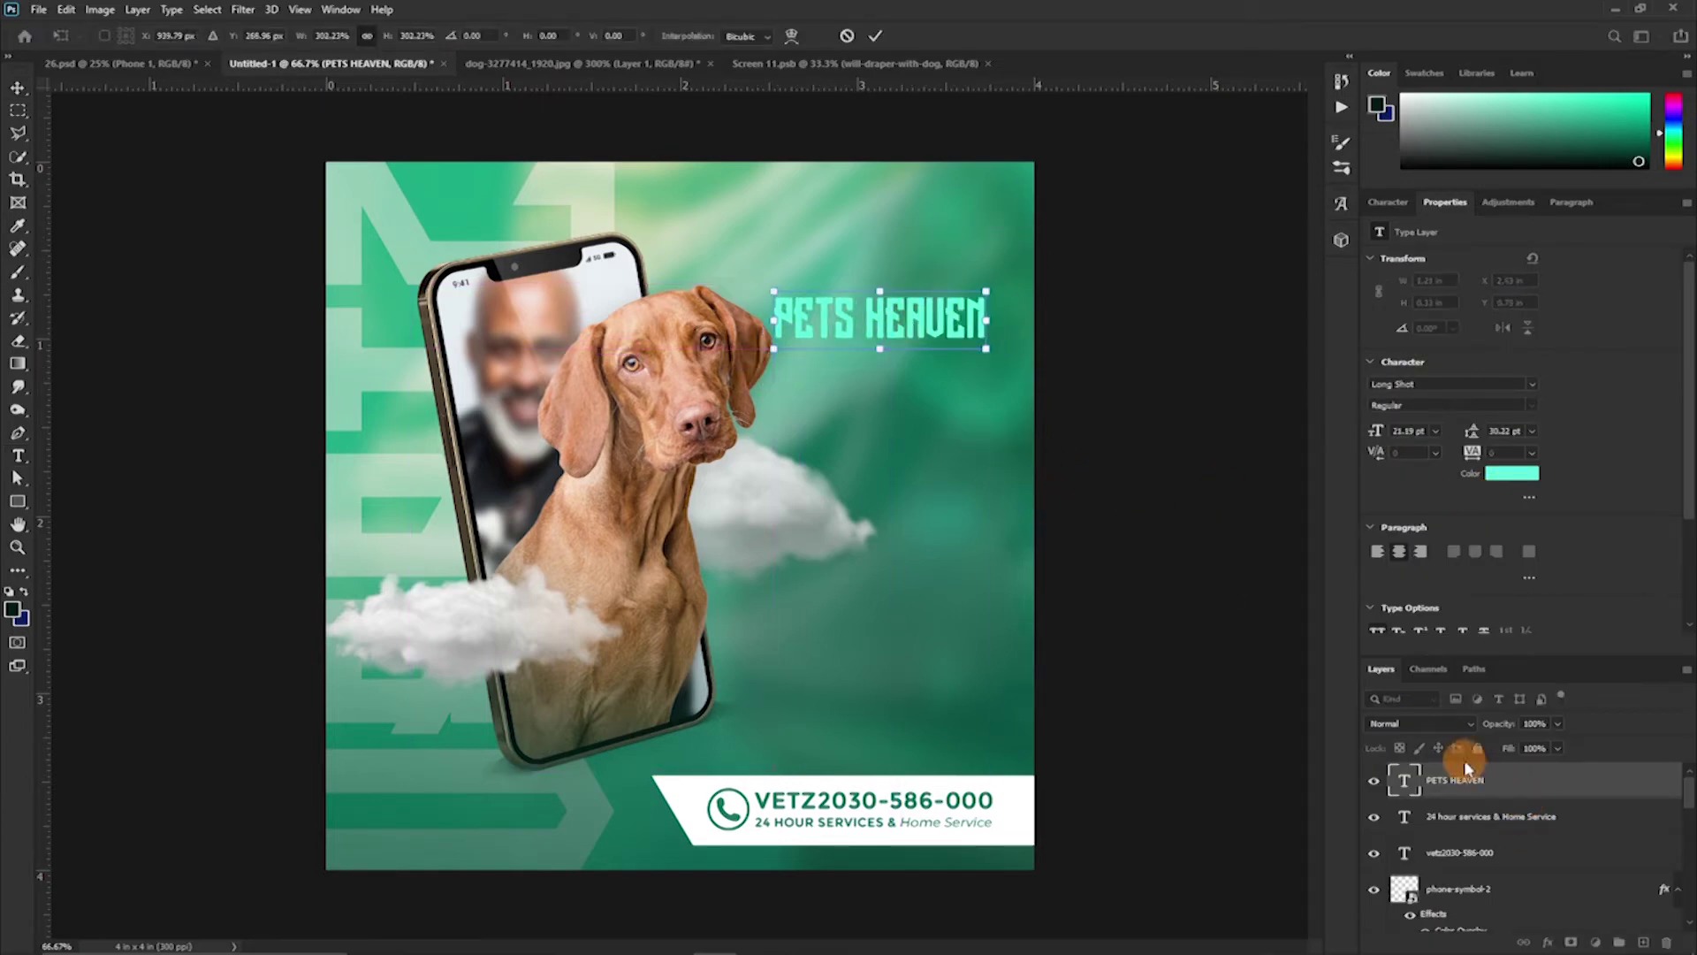
drag(1468, 781, 1439, 809)
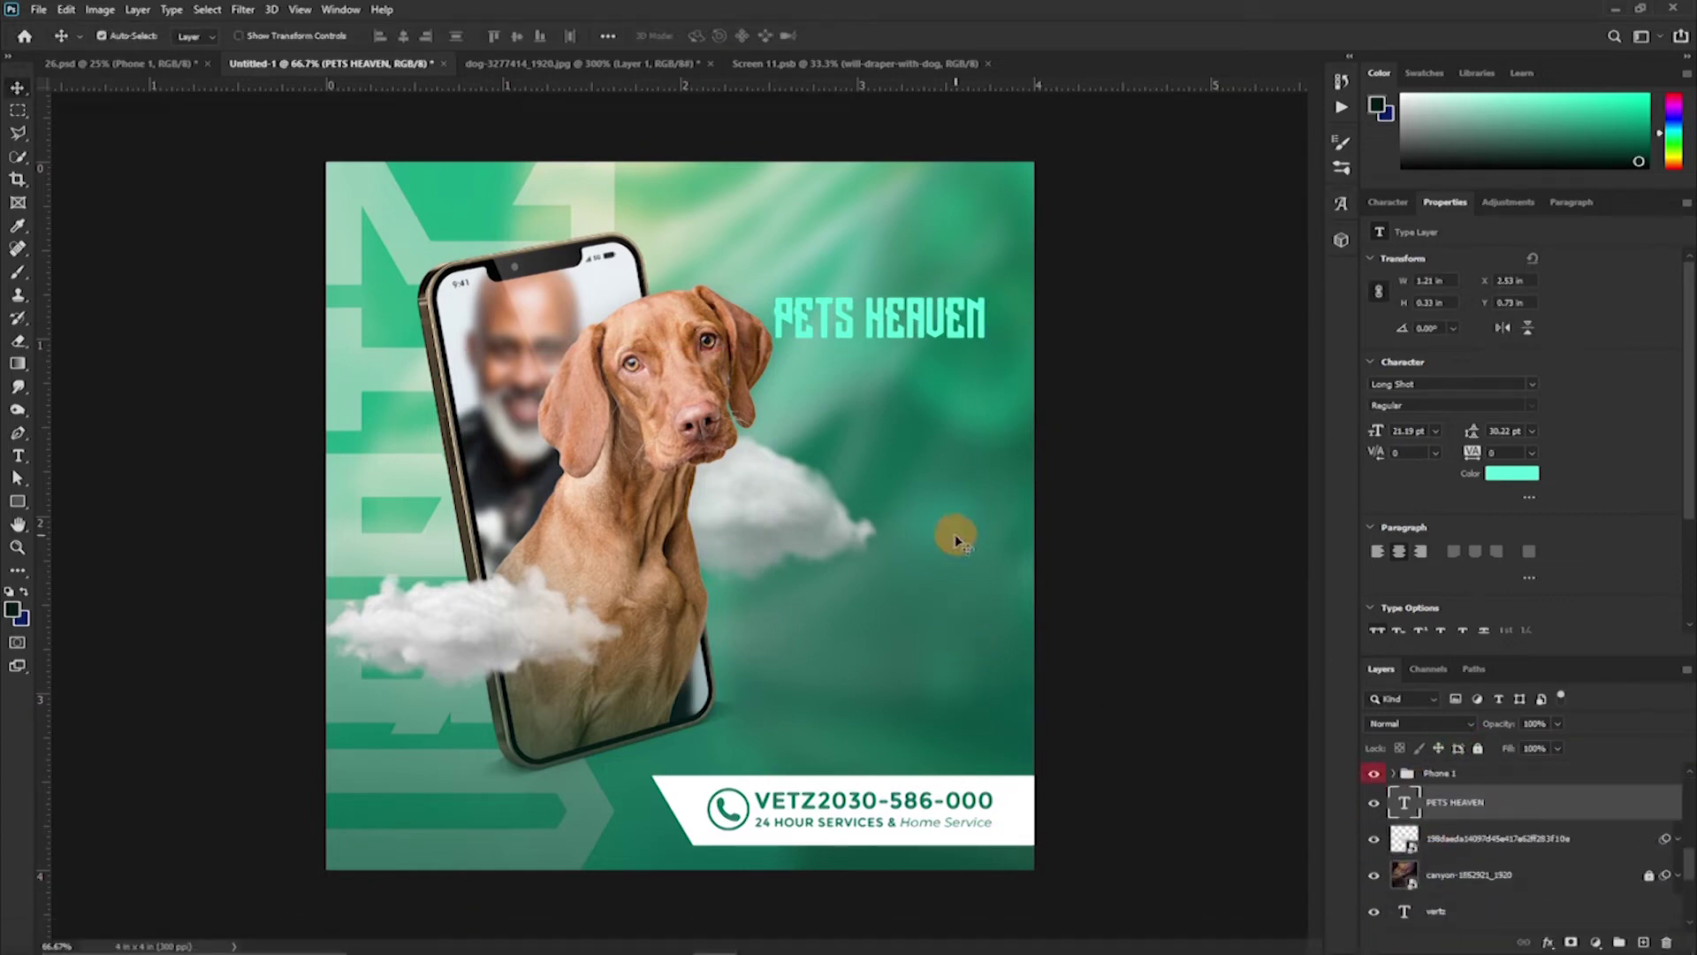
key(ctrl+t)
drag(984, 295, 983, 291)
click(876, 36)
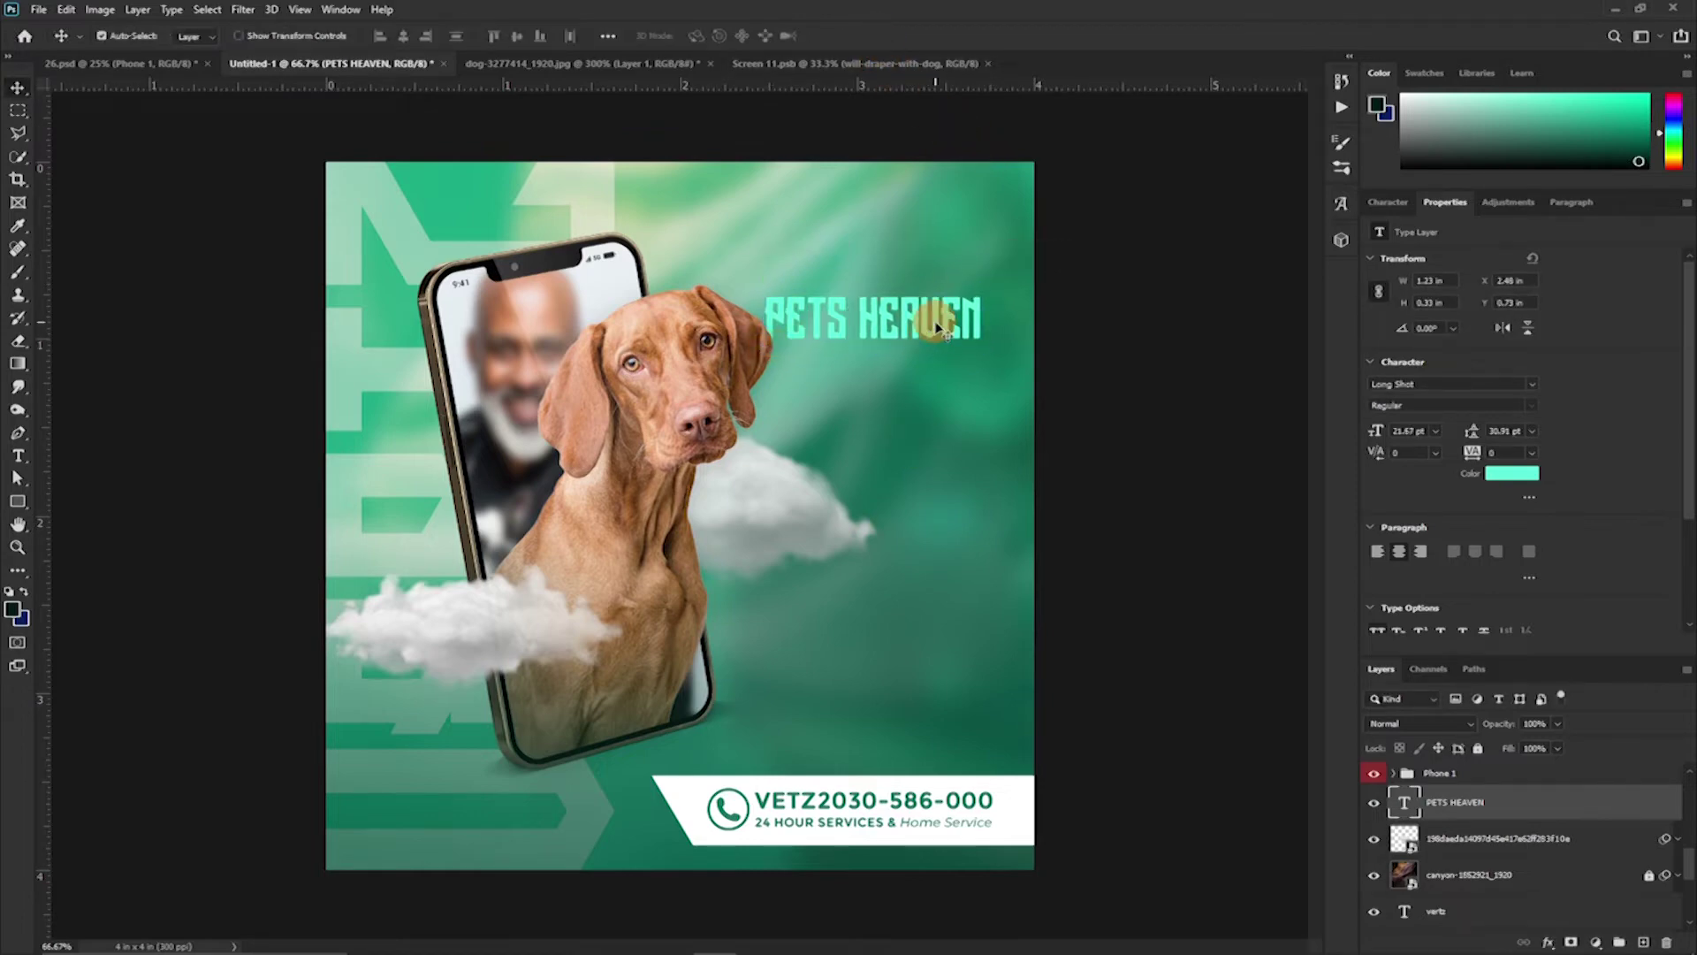
Change the headline to a paler green and fine-tune its position
click(1512, 473)
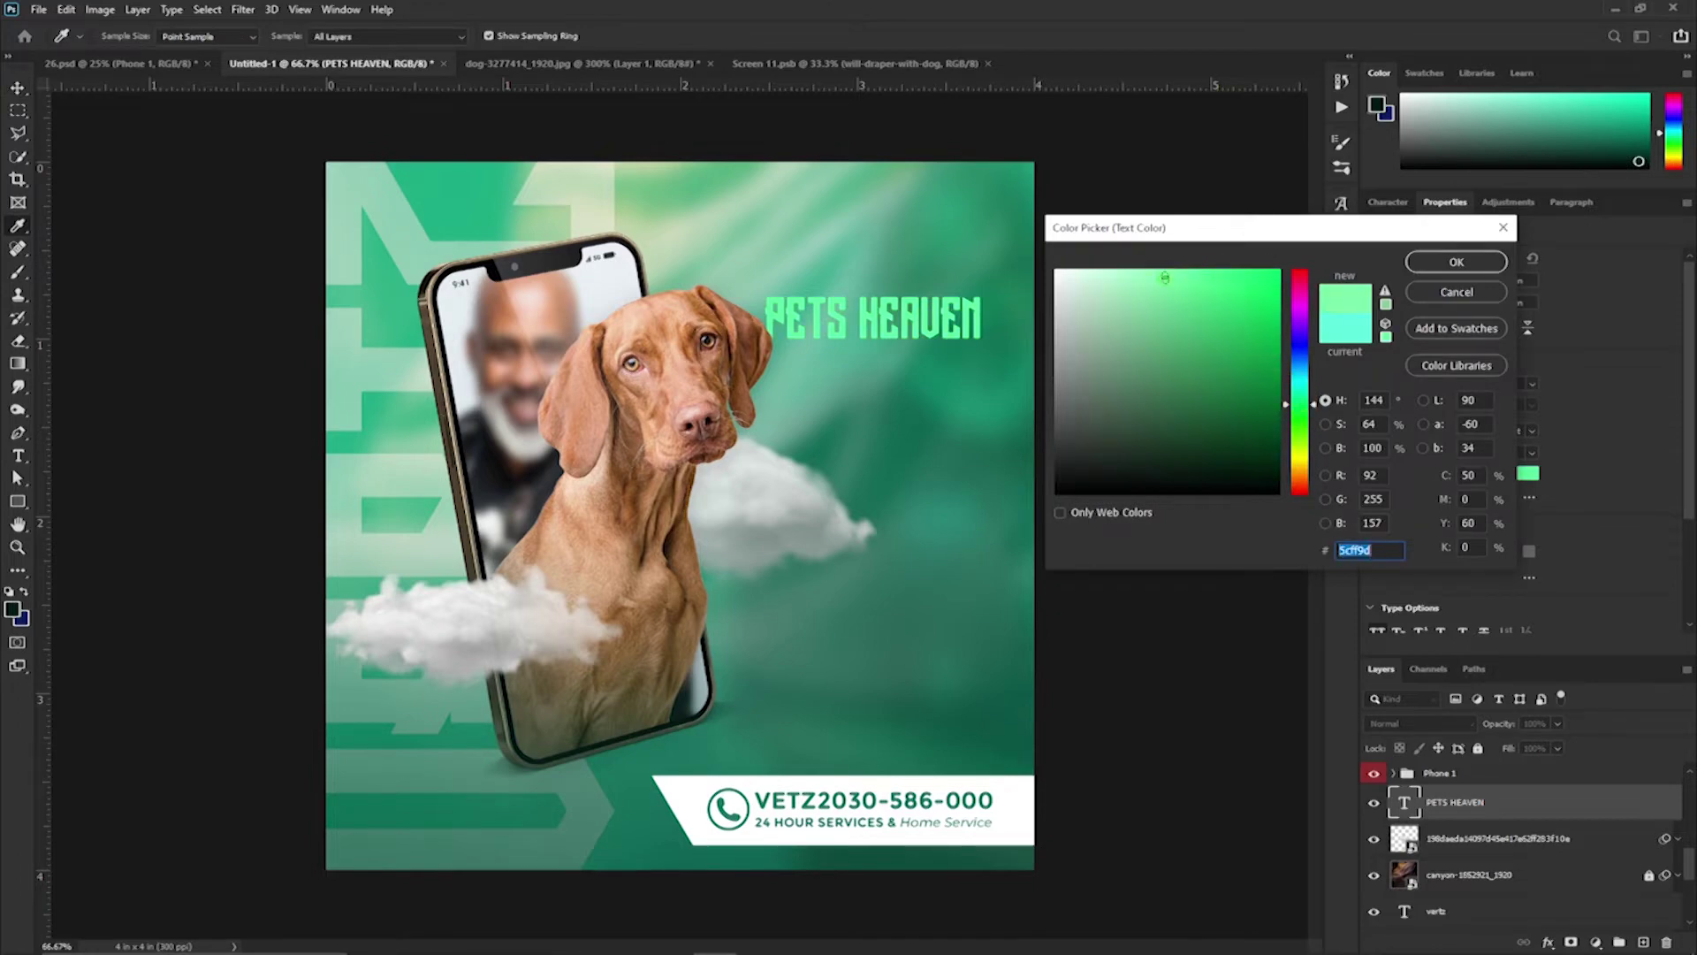
key(Return)
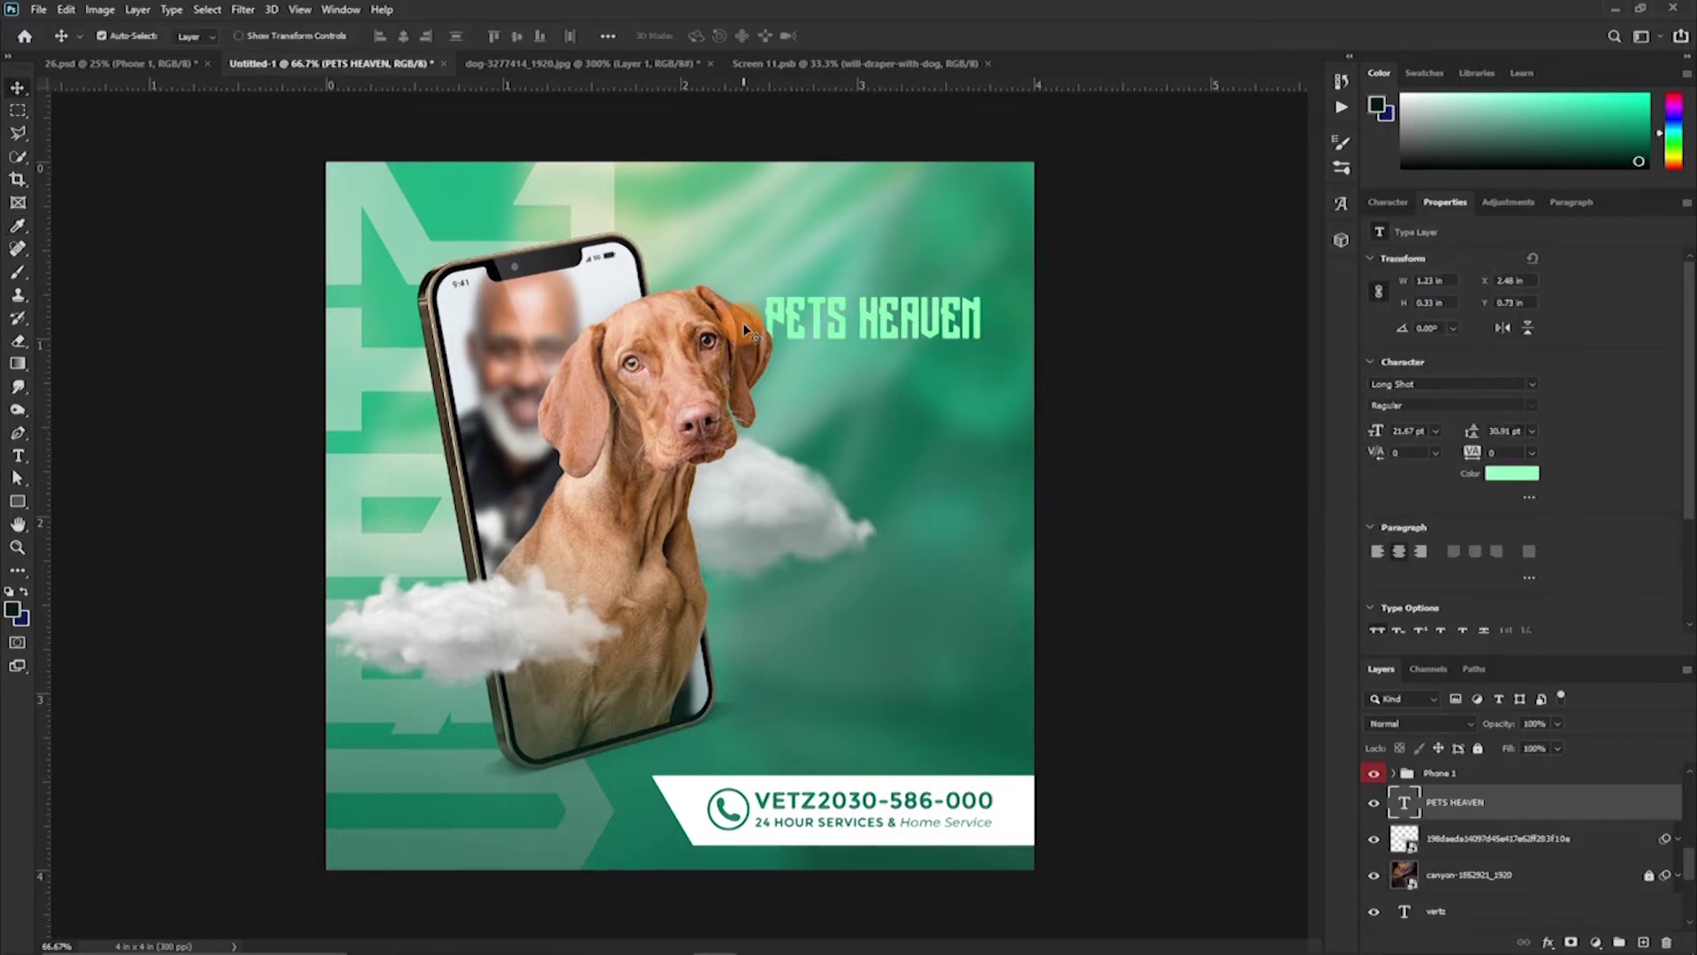
drag(867, 327, 873, 328)
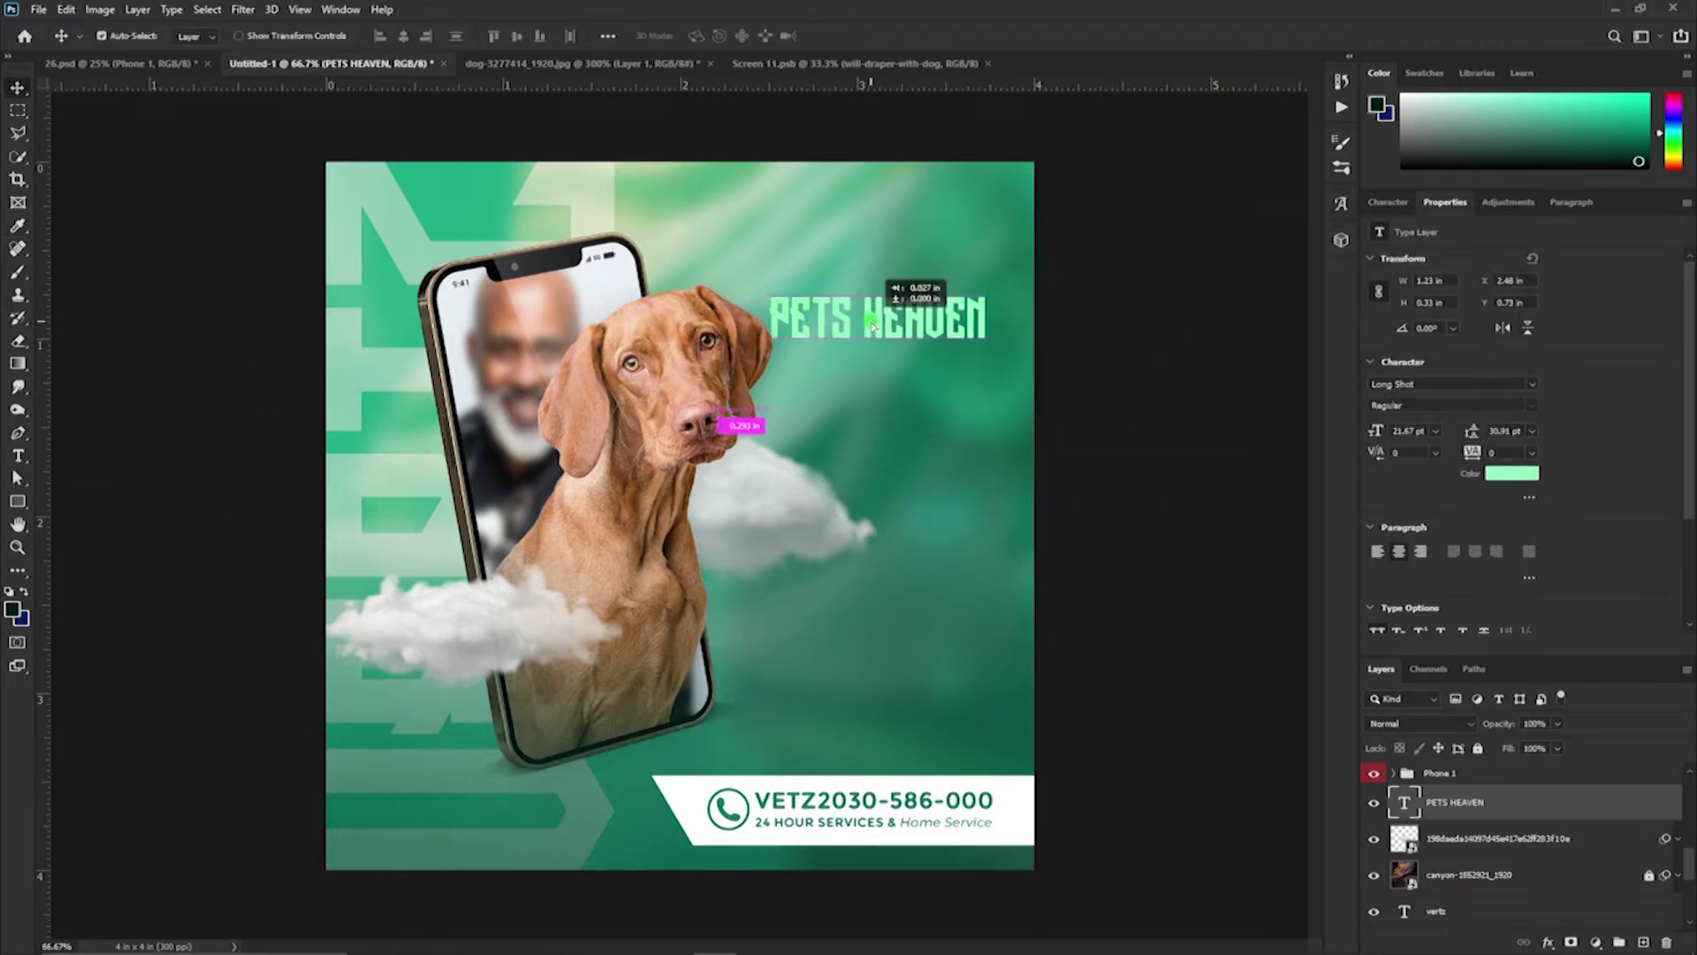
drag(804, 371, 814, 420)
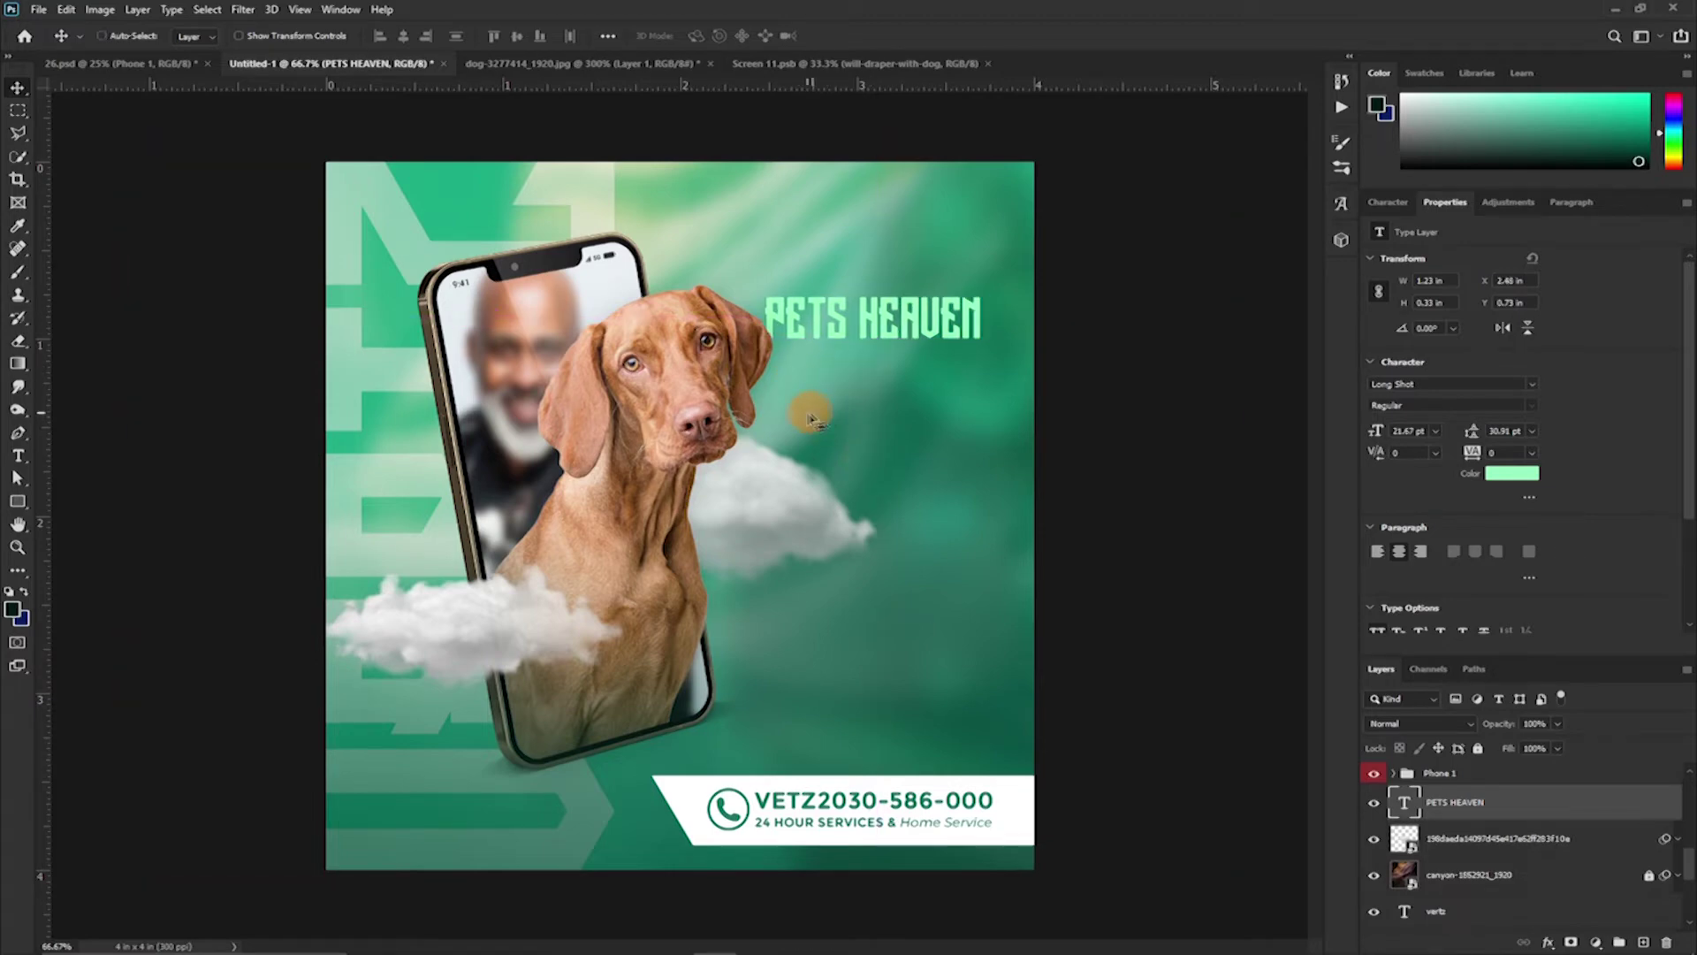
Add a WE ARE OPEN text line under the headline in Montserrat ExtraBold
key(t)
click(798, 387)
text(WE ARE ONE)
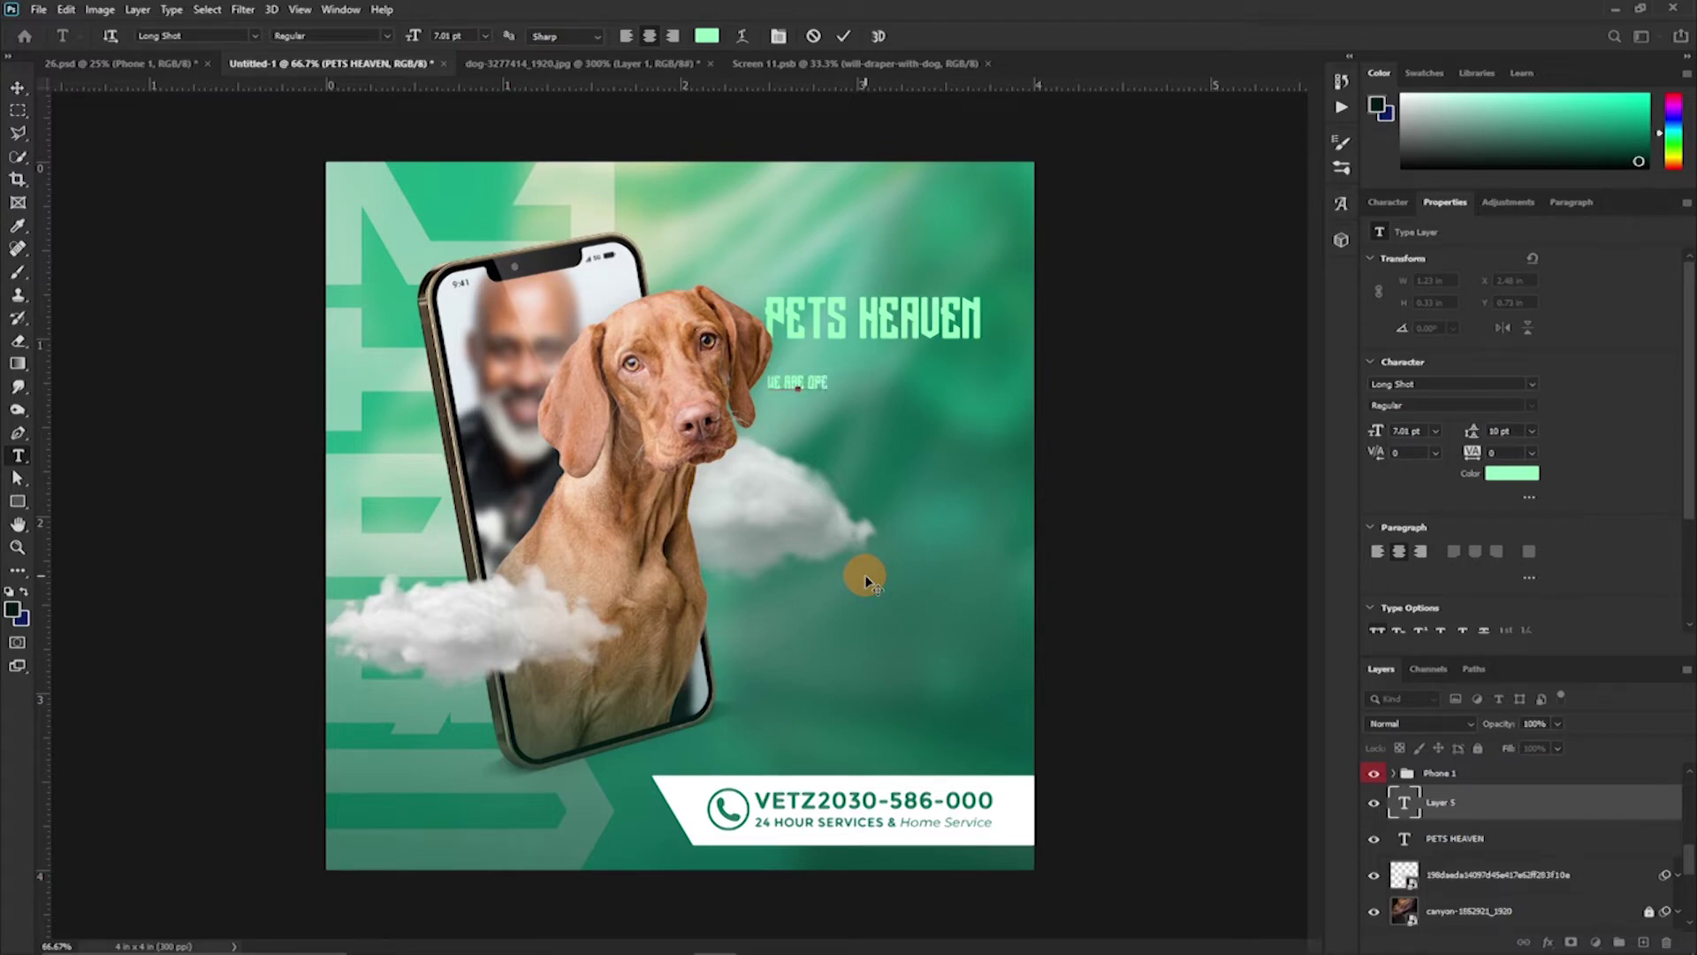
text(N)
click(844, 36)
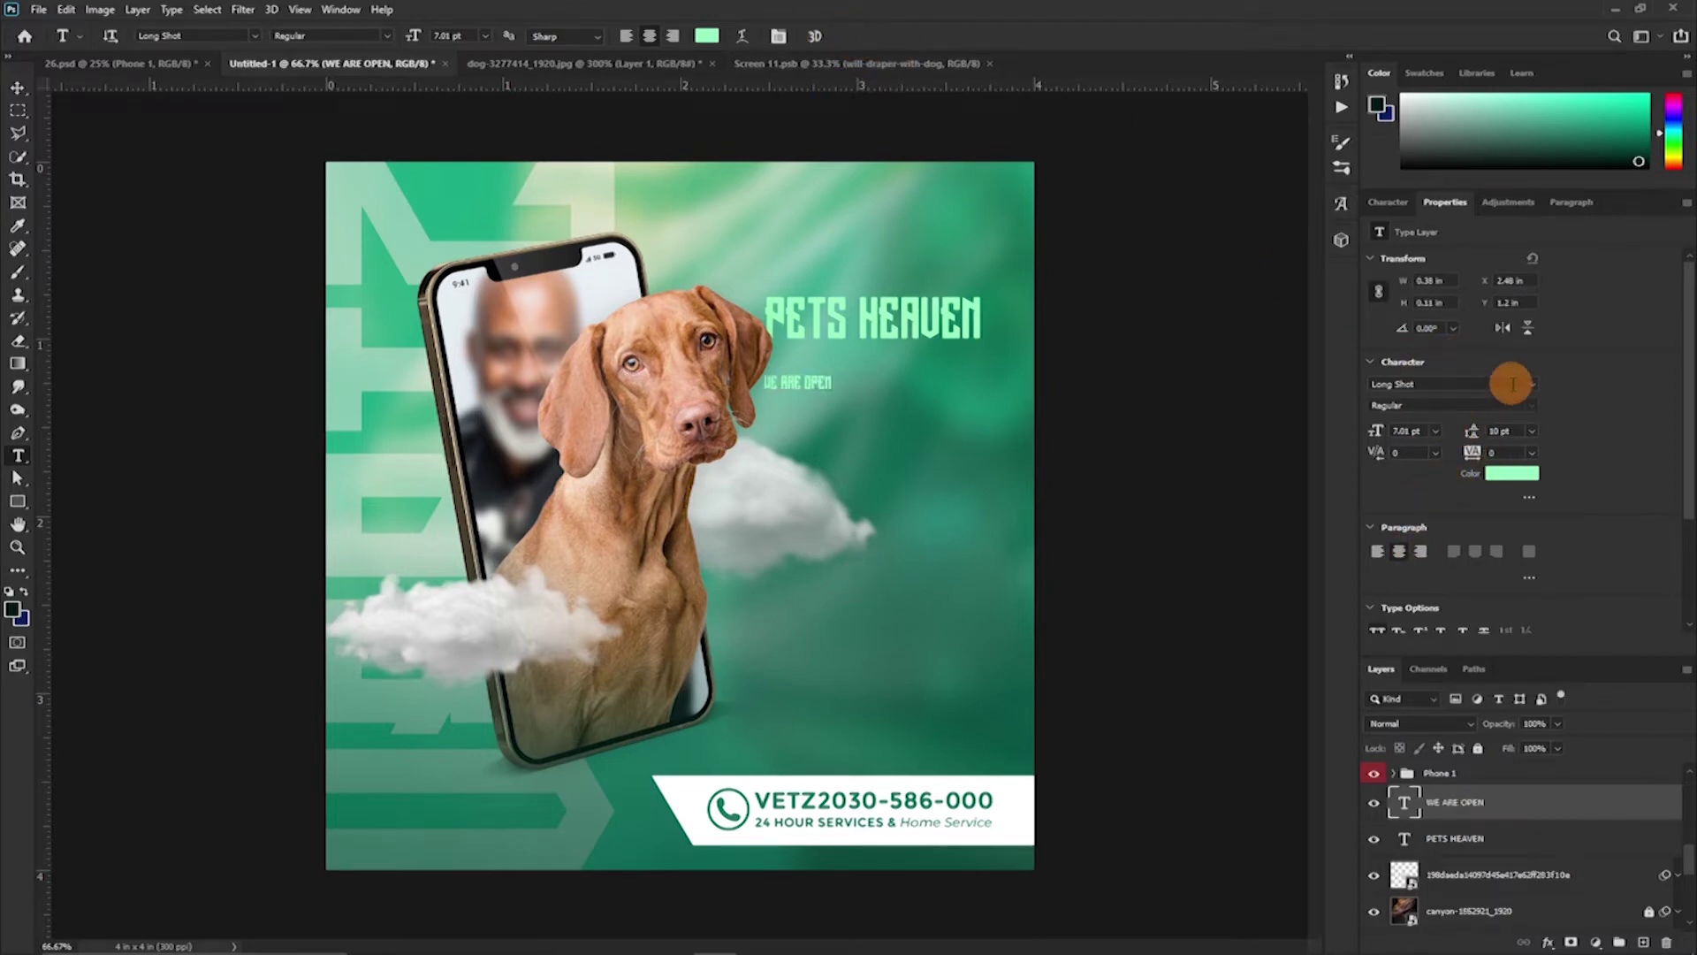
text(Montserrat)
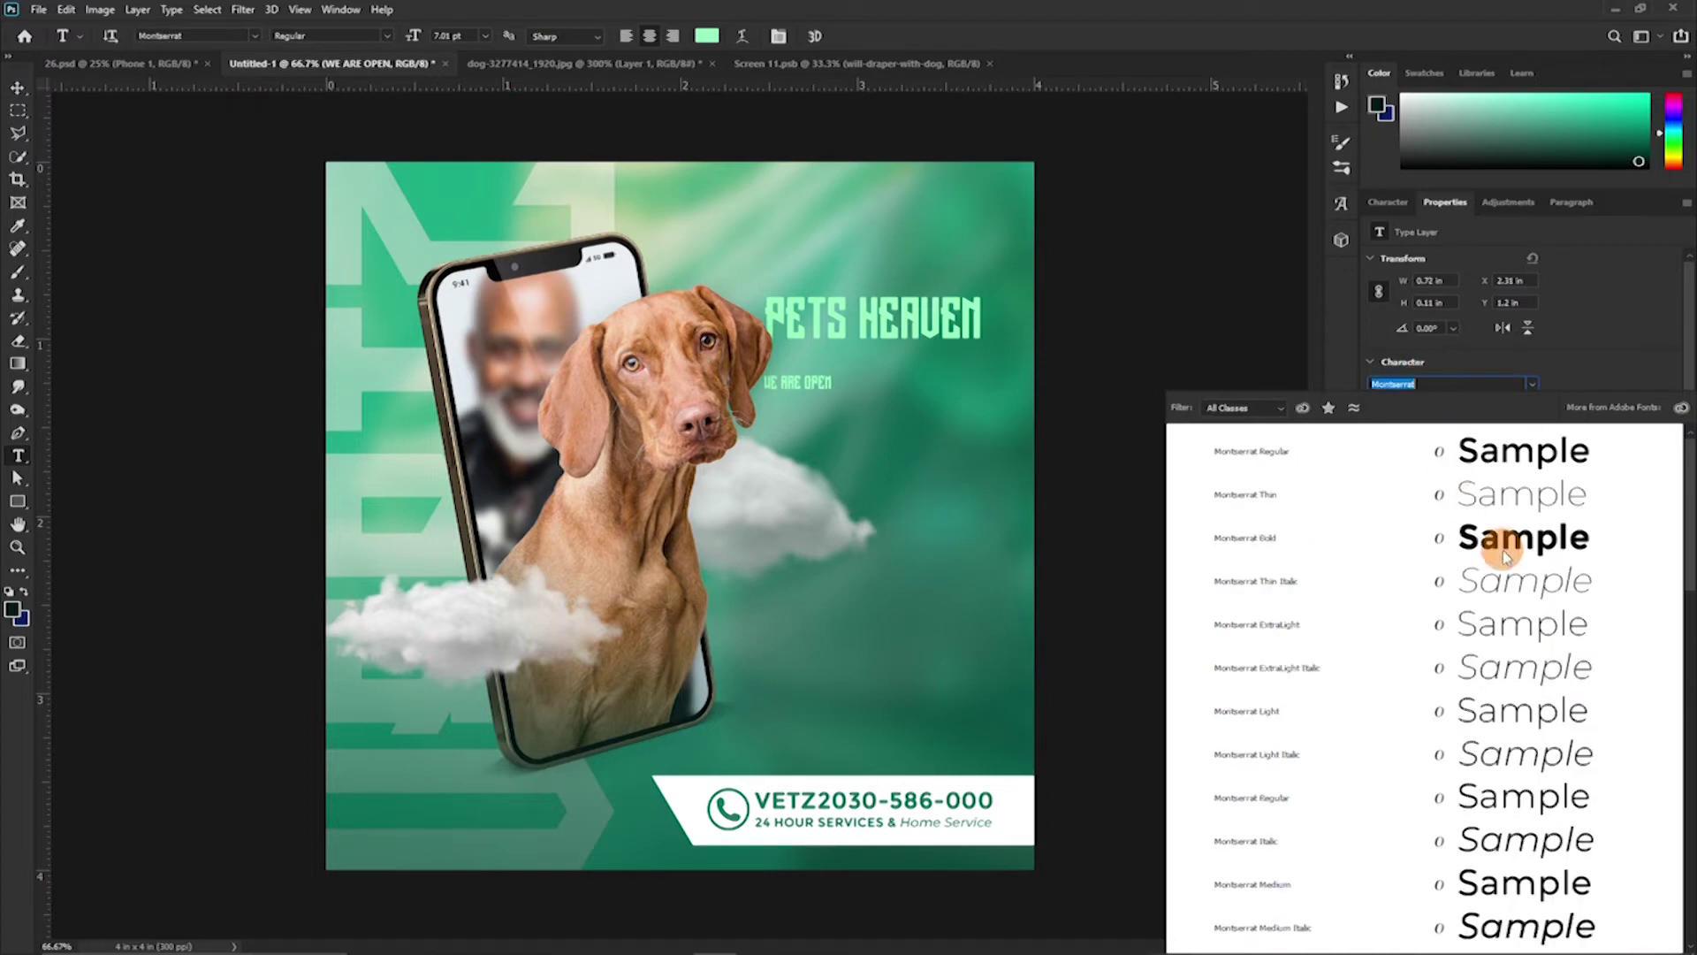
click(1508, 550)
click(1428, 519)
click(1514, 235)
click(1565, 569)
Make the line white, move it up under the headline, and enlarge it to match
click(17, 88)
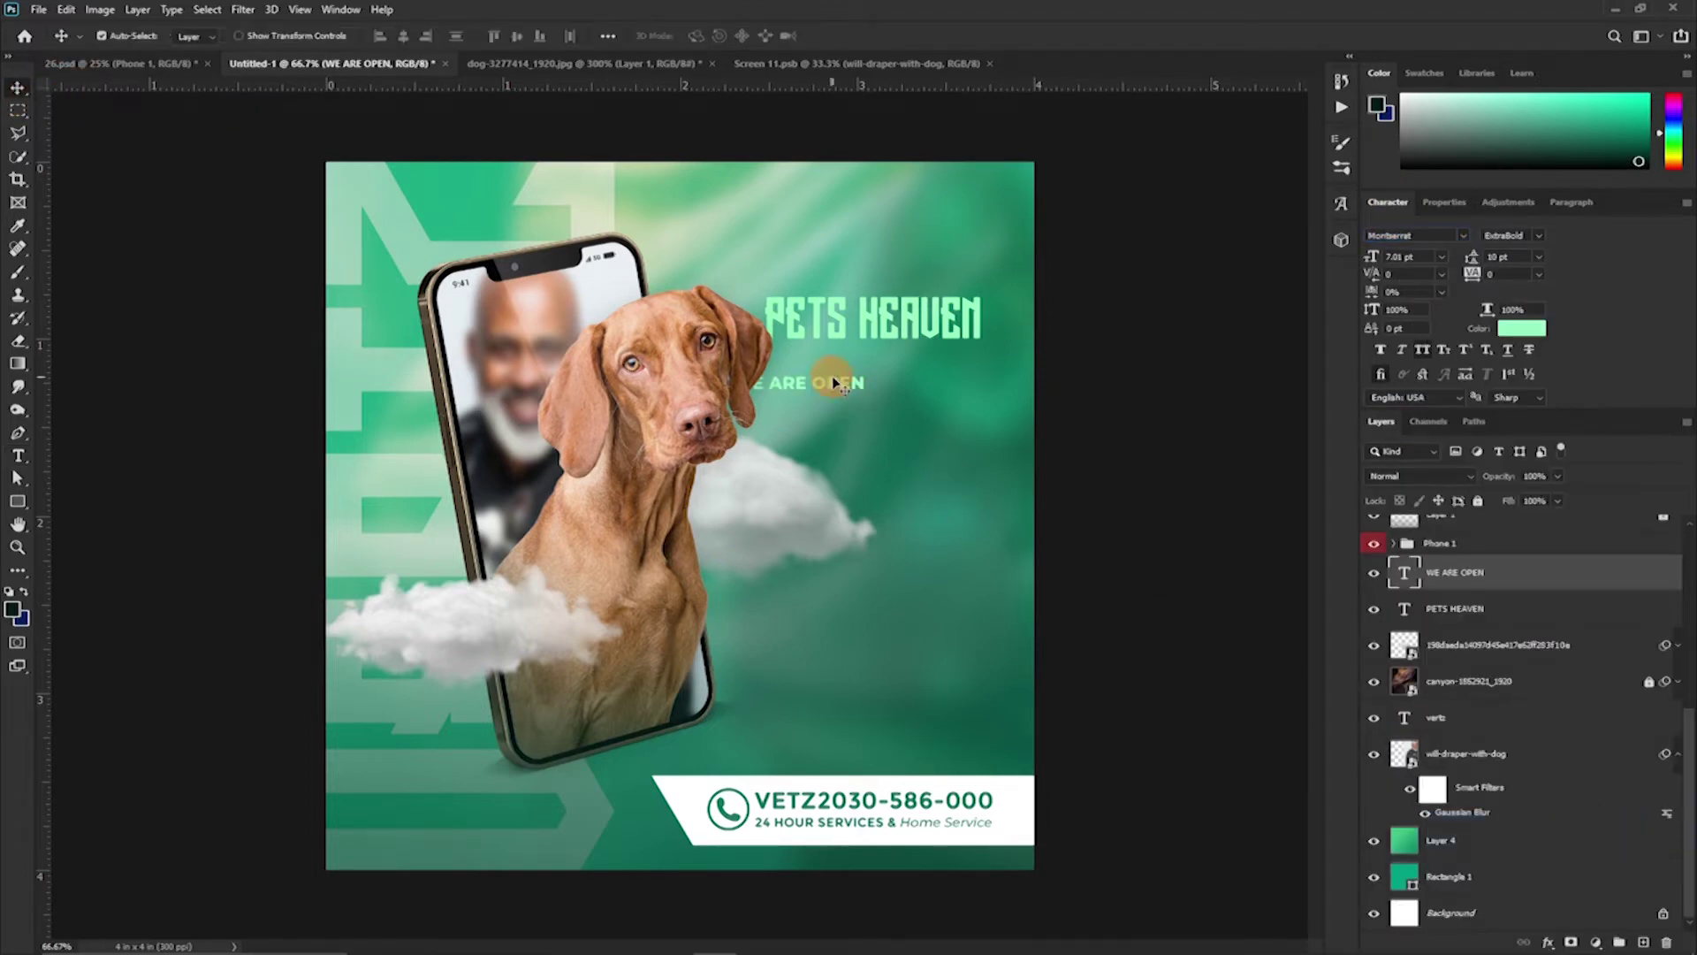
drag(844, 389, 886, 368)
click(1523, 329)
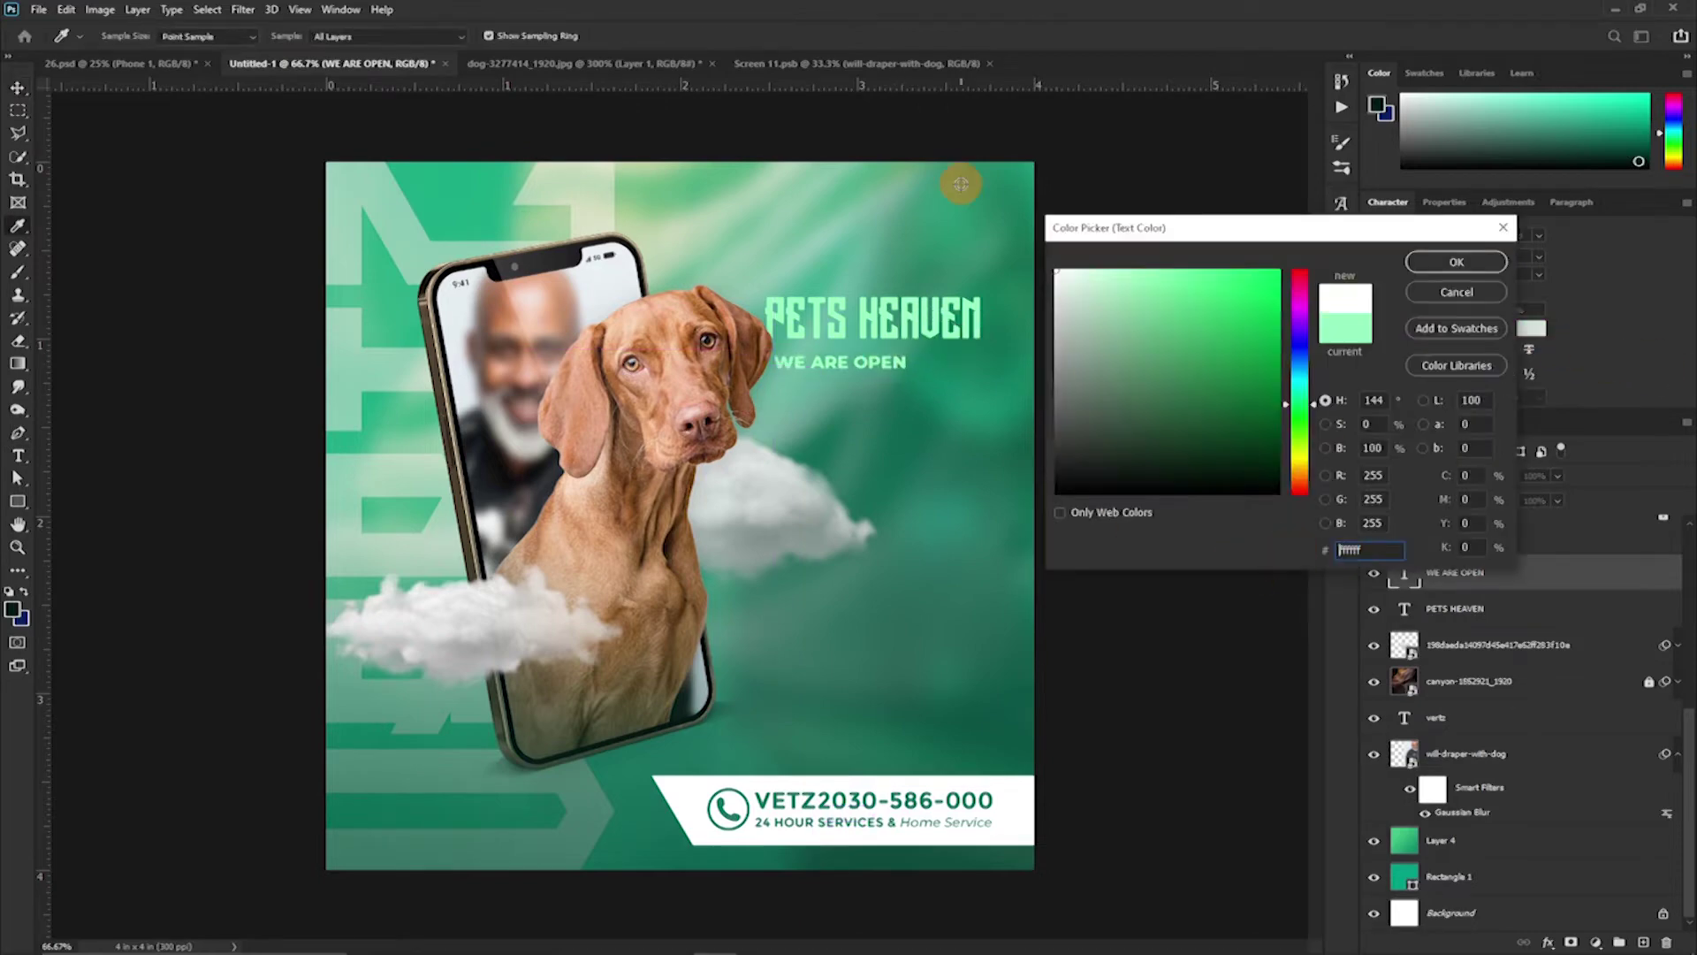
click(1455, 257)
key(ctrl+t)
mouse_move(909, 374)
mouse_down()
mouse_move(981, 378)
mouse_move(924, 364)
mouse_up()
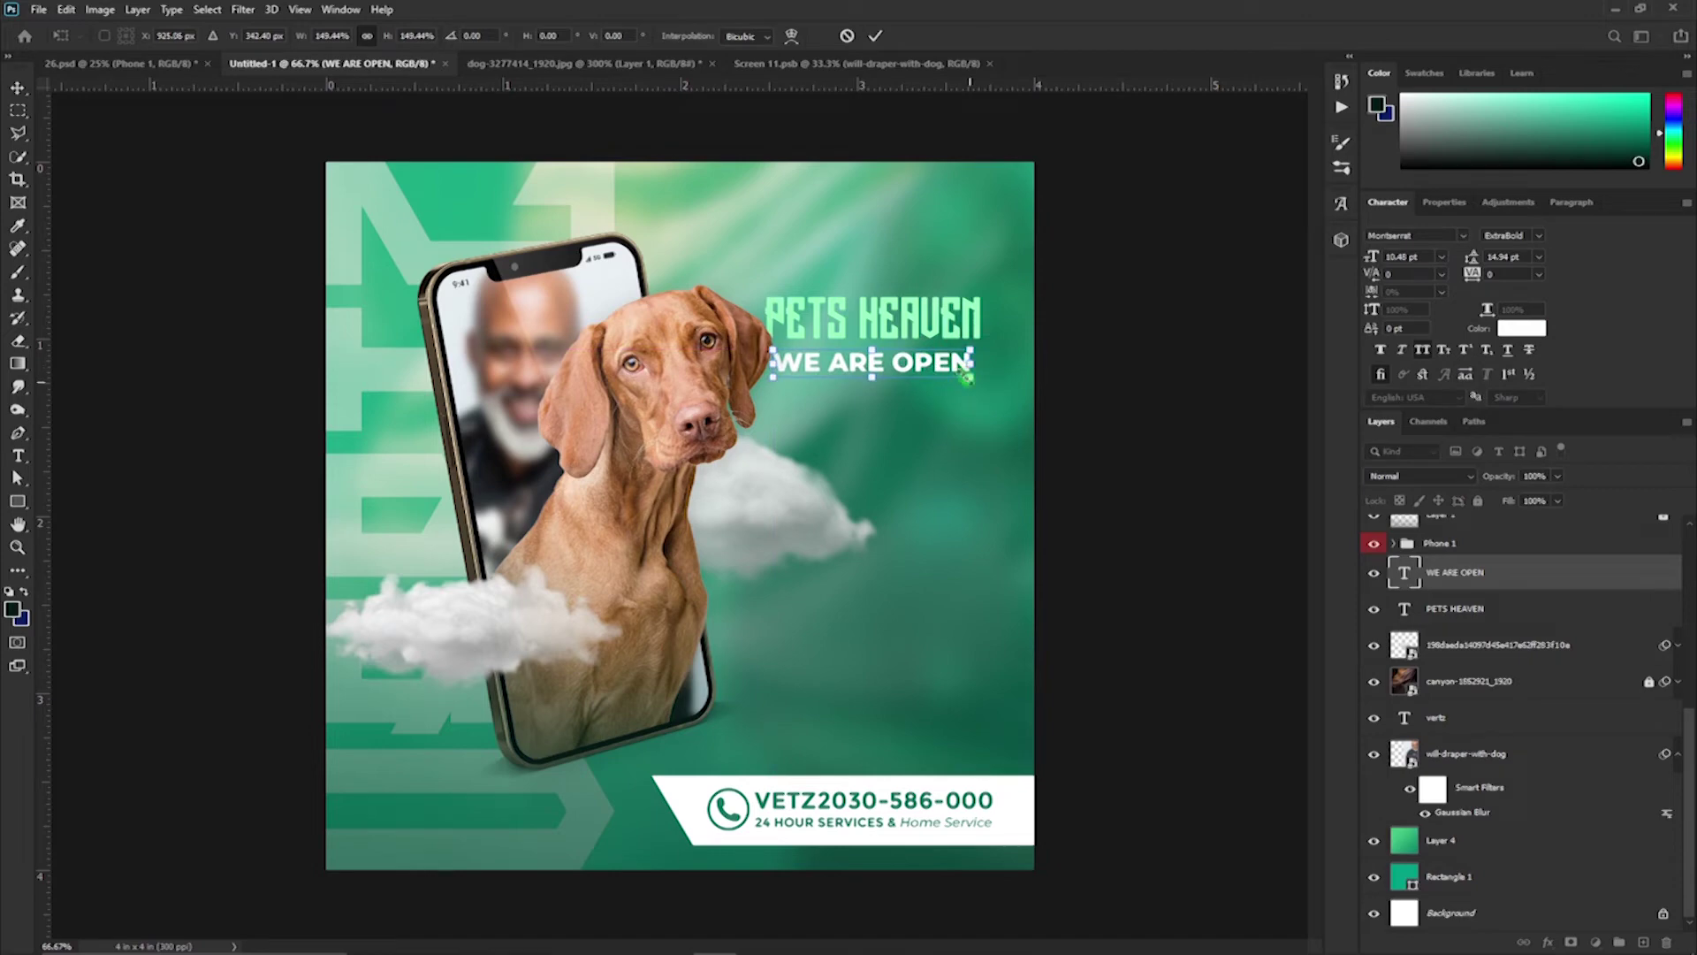
click(875, 36)
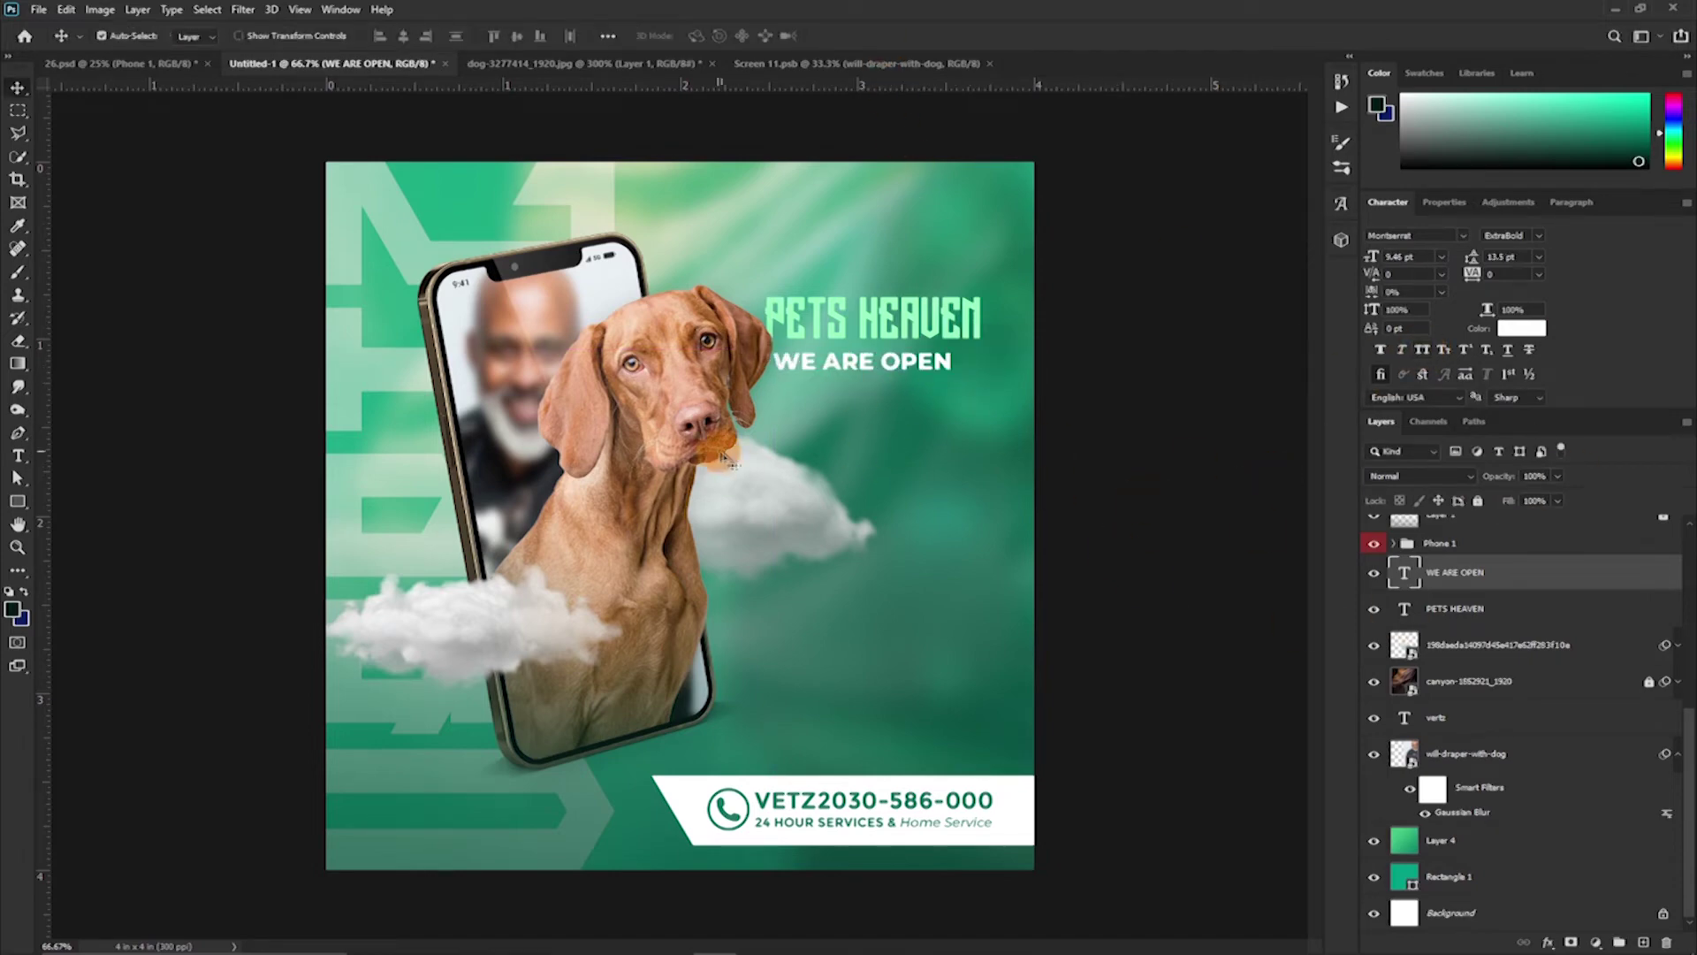
Change the line's wording to 'We are open for'
key(t)
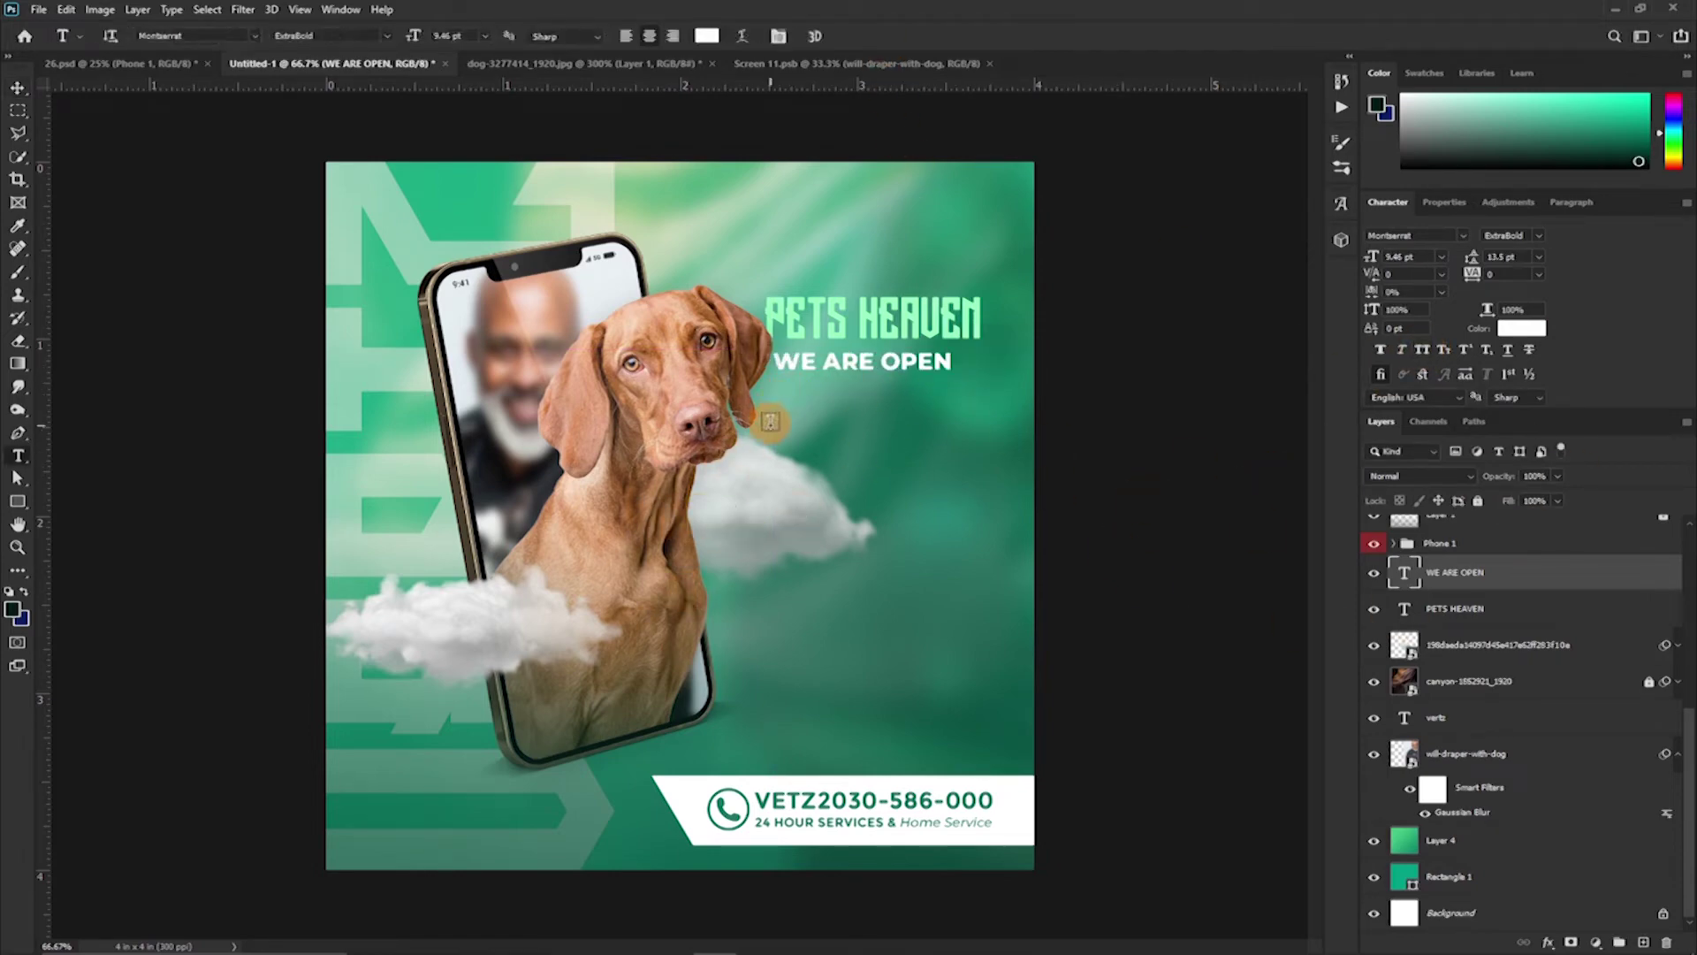
click(817, 389)
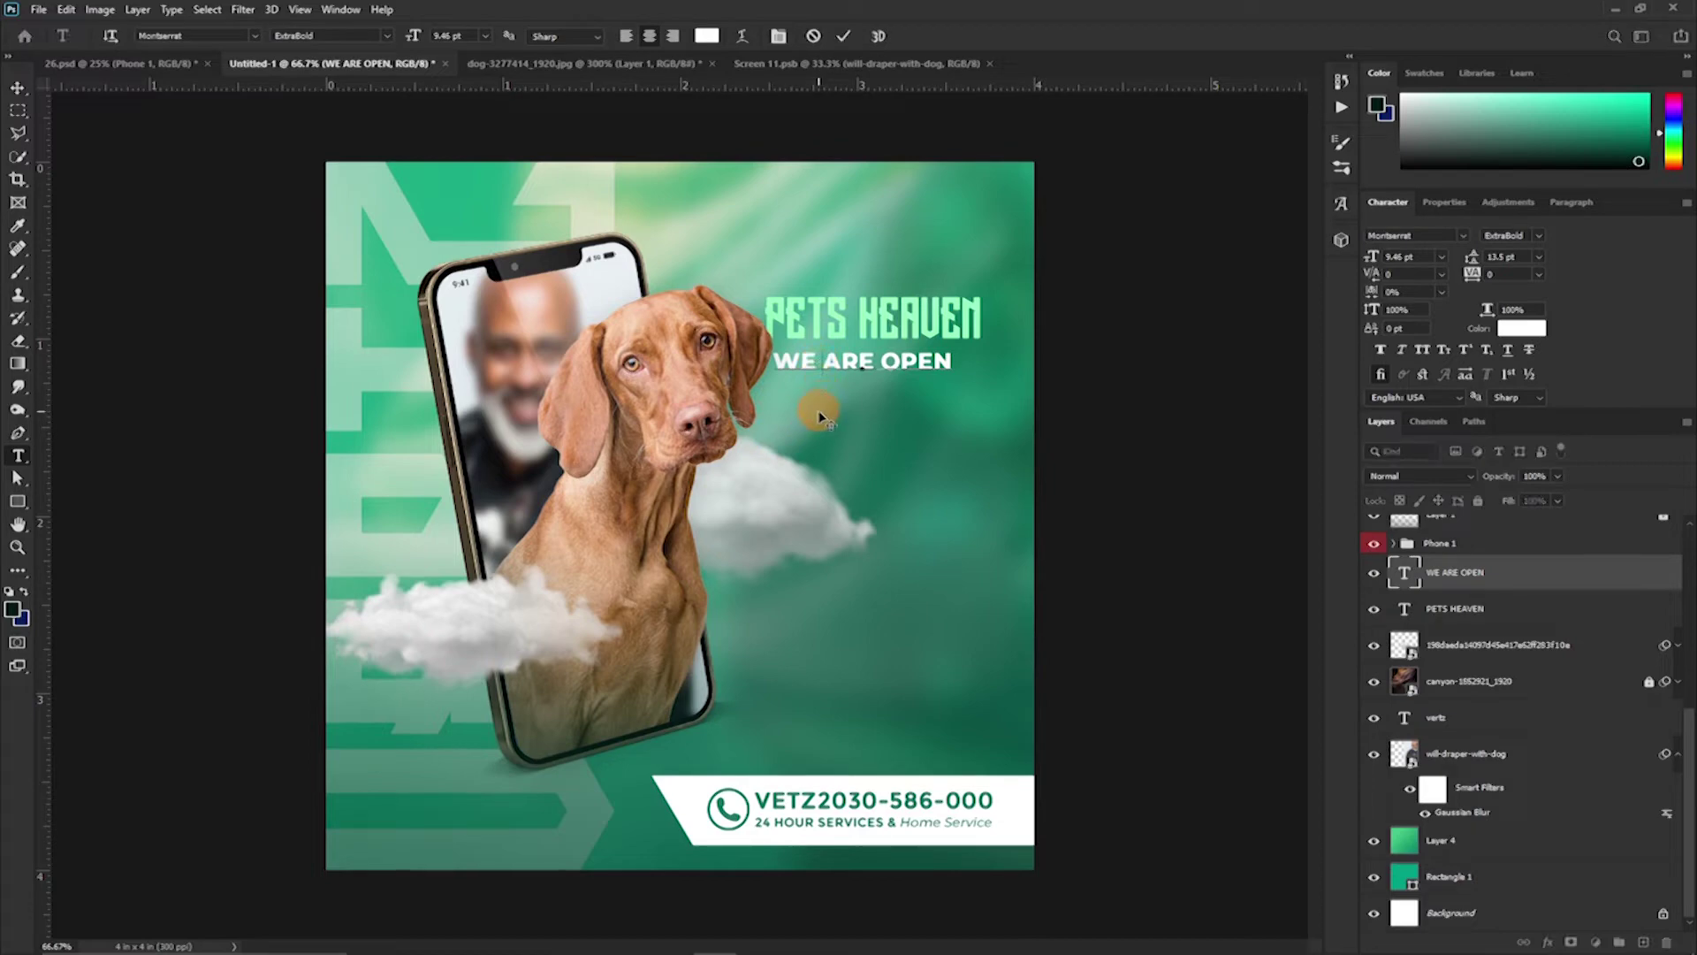
key(ctrl+a)
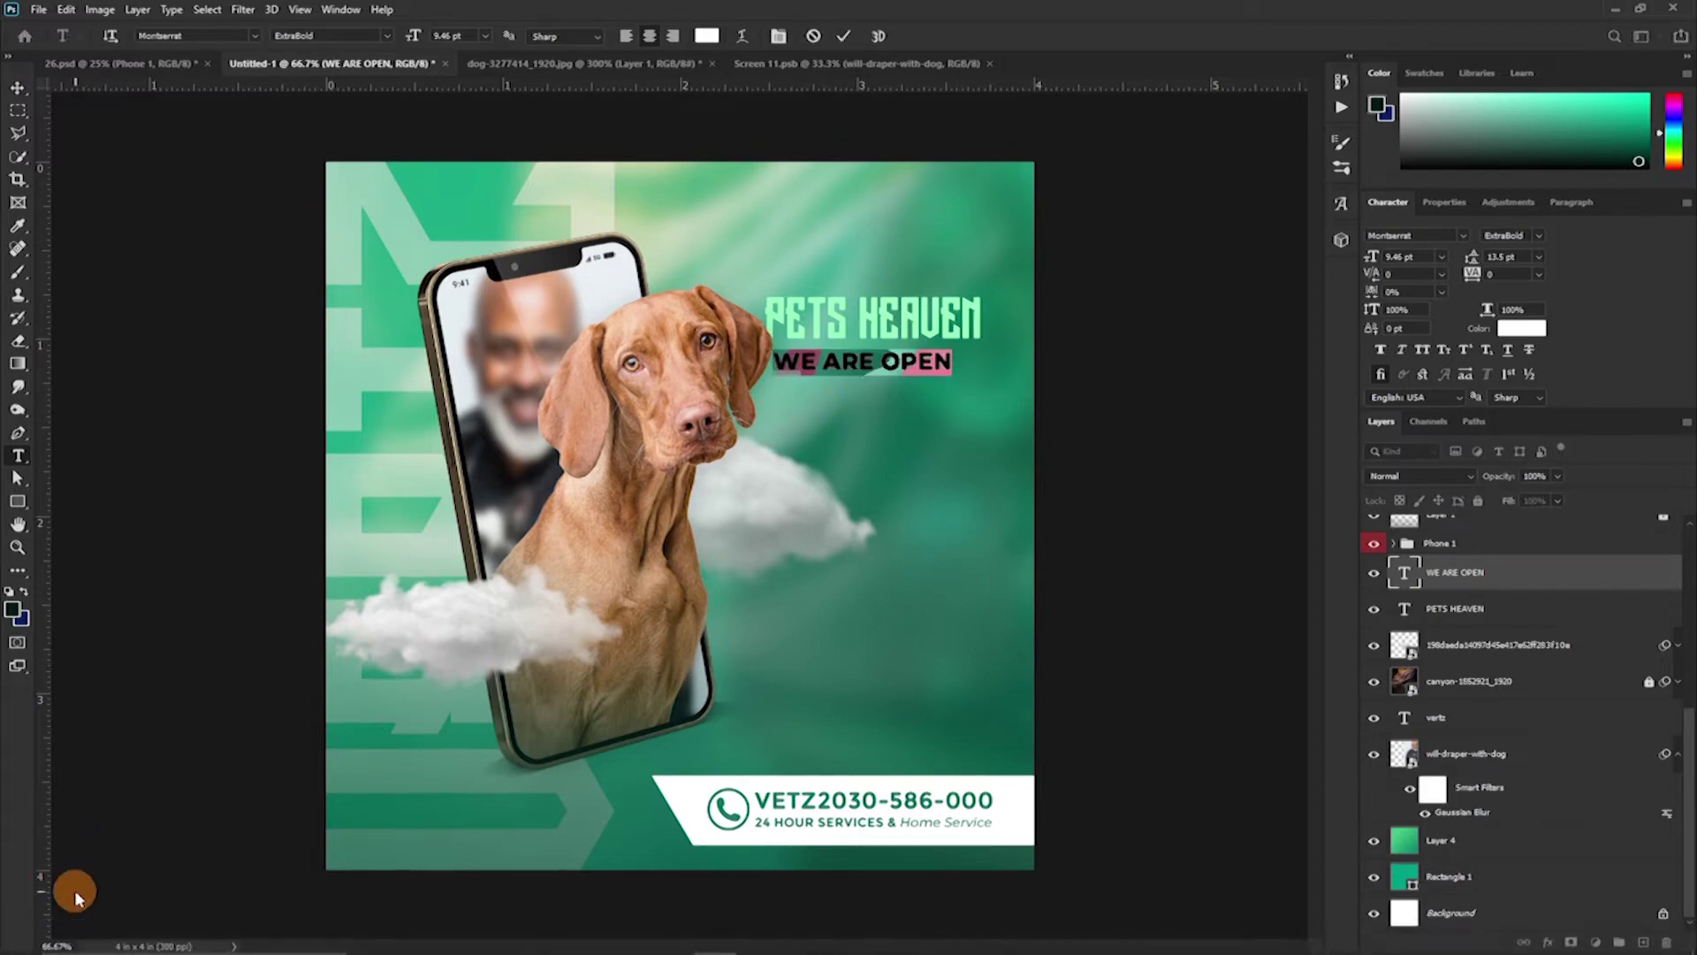
text(We are op)
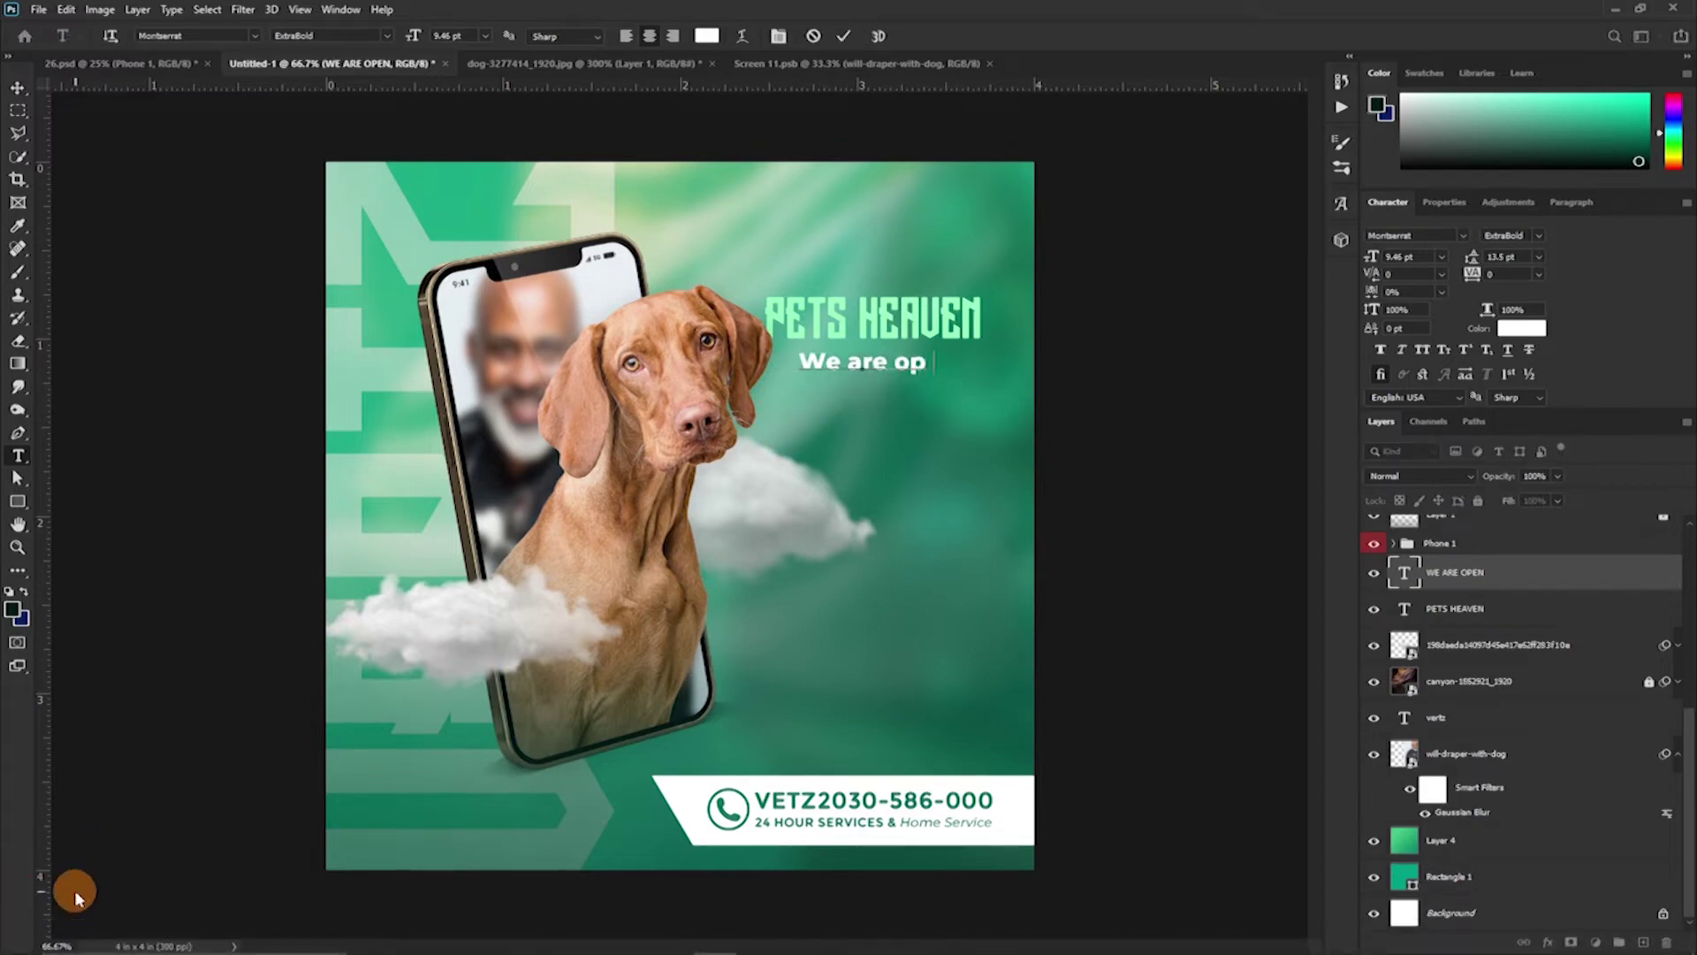
text(en for)
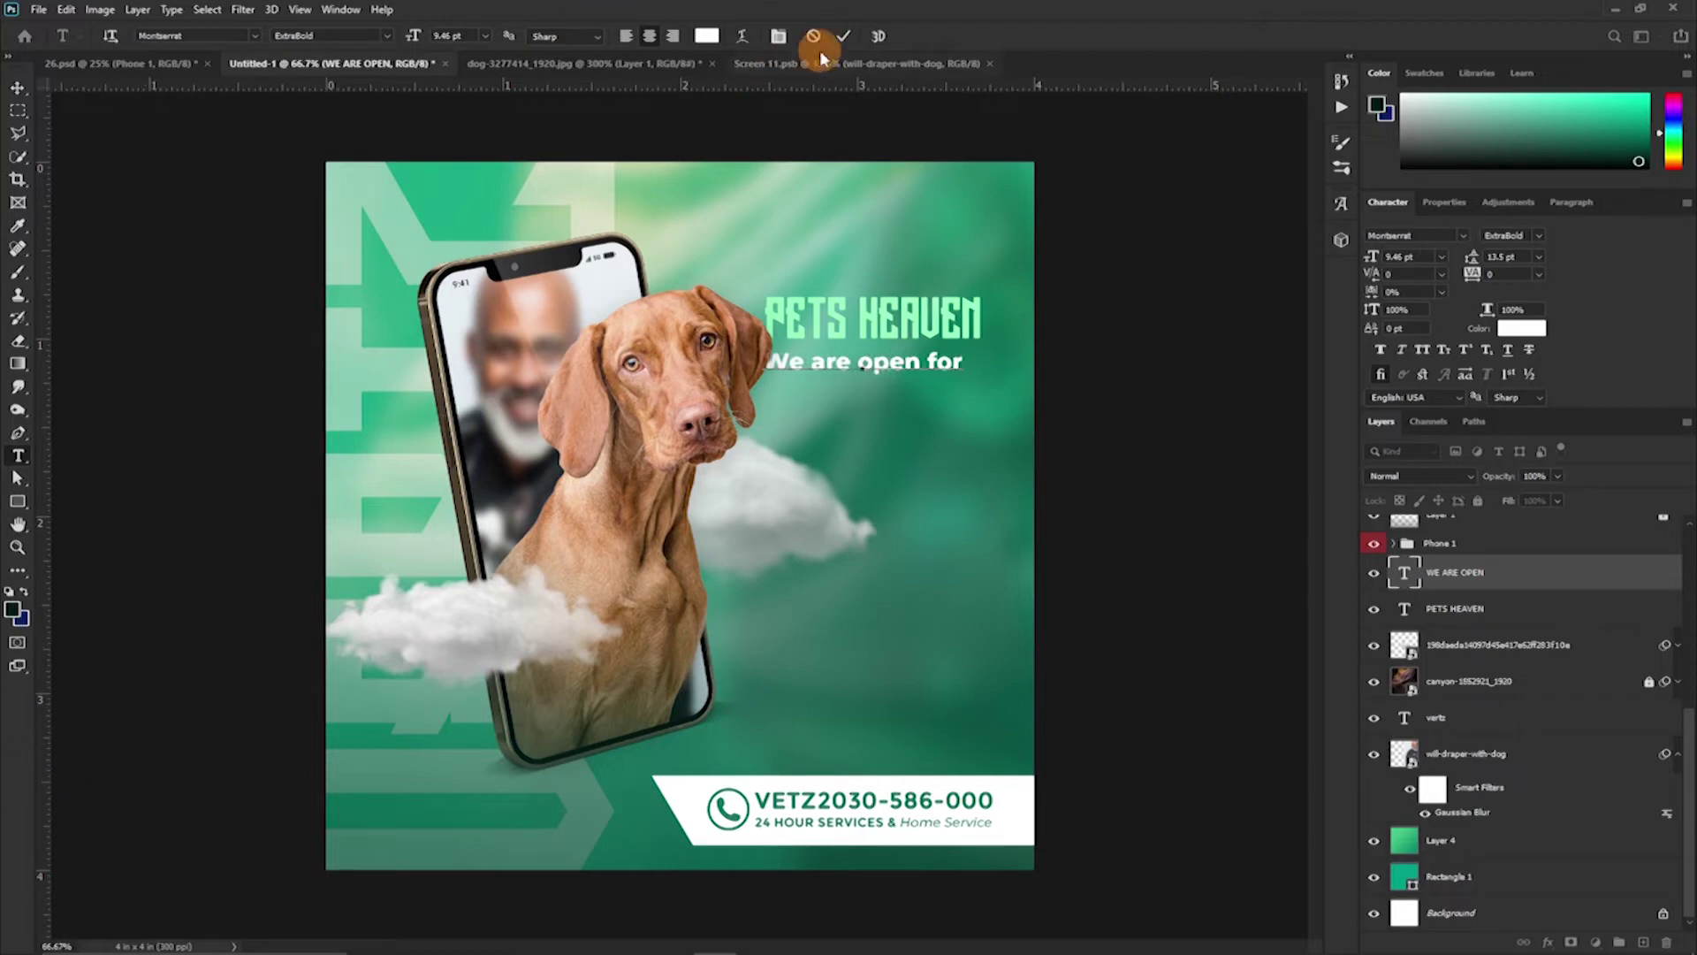
click(842, 35)
click(805, 402)
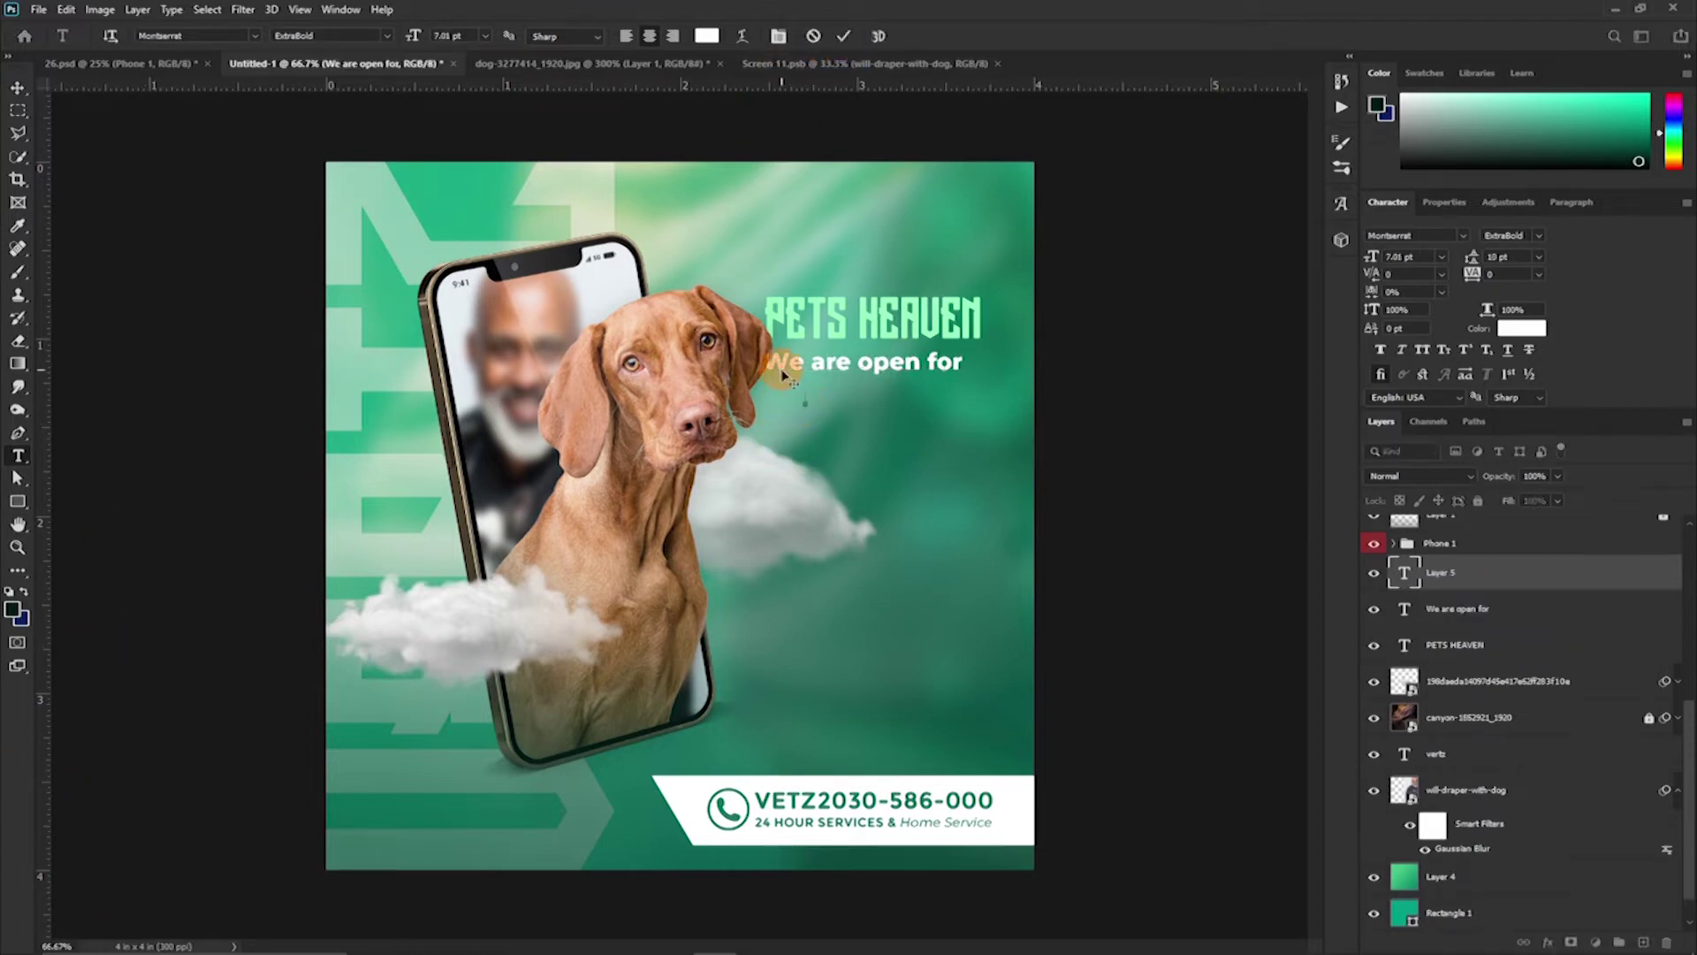
text(business)
Set the new word BUSINESS in all caps and enlarge it to about twice its size
key(ctrl+Return)
key(ctrl+shift+k)
key(v)
key(ctrl+t)
drag(852, 406, 981, 433)
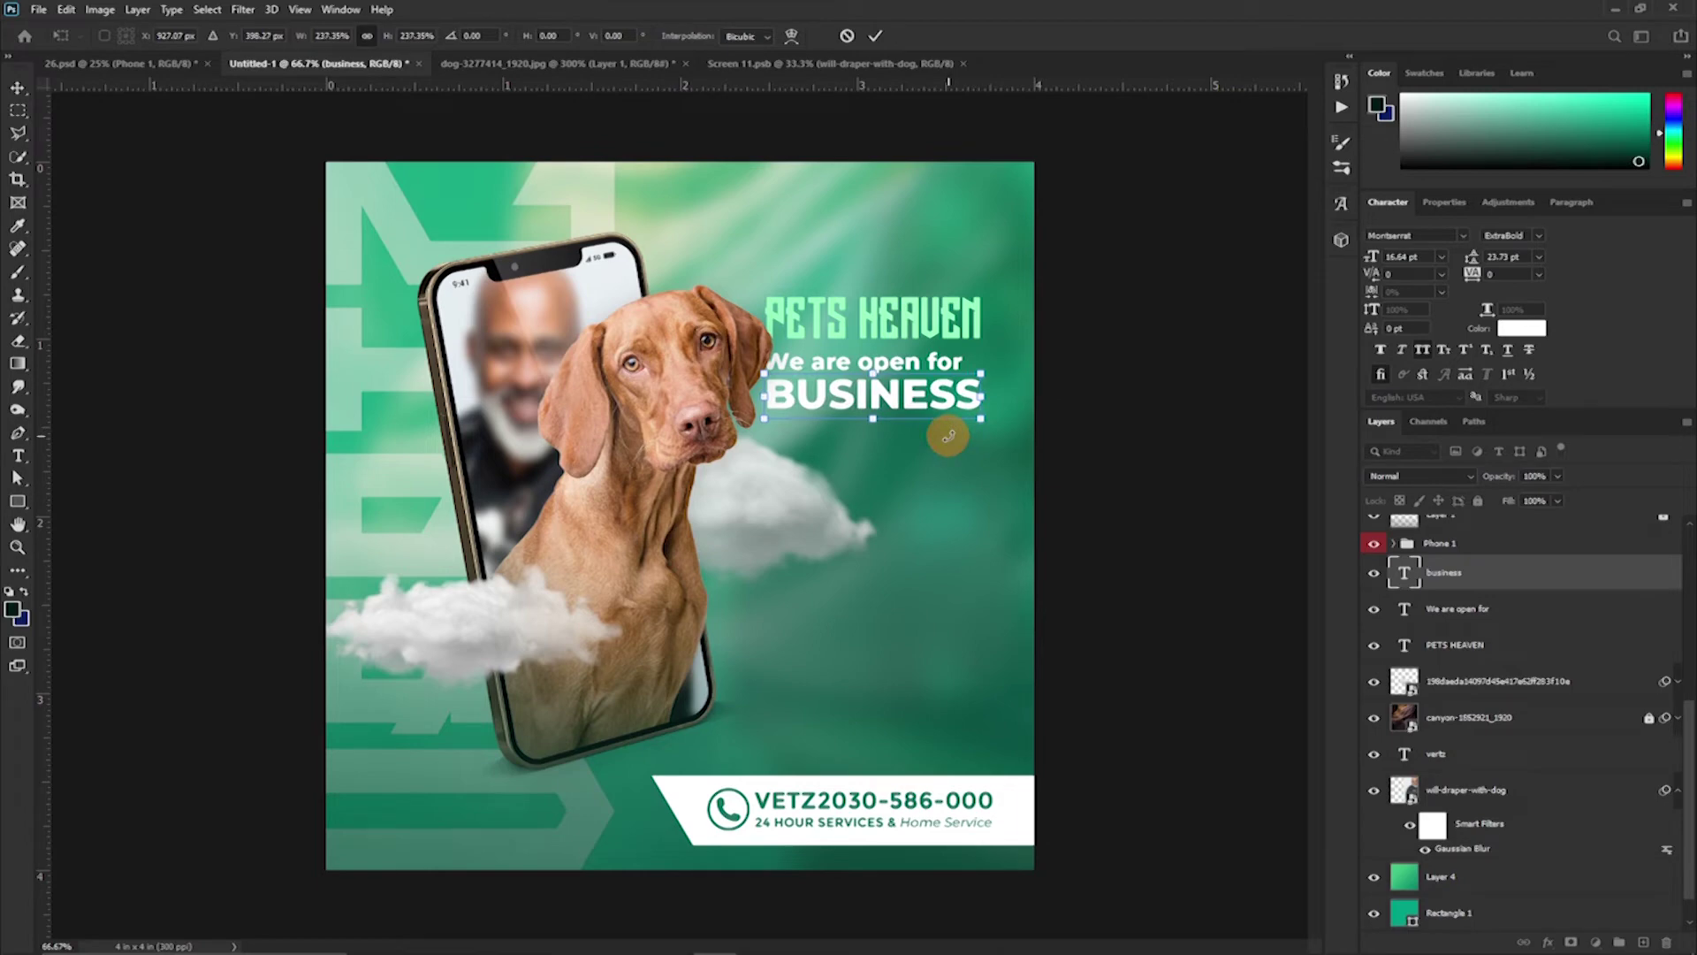
click(875, 35)
Keep 'We are open for' ExtraBold and nudge it and BUSINESS up under the headline
drag(880, 367, 891, 364)
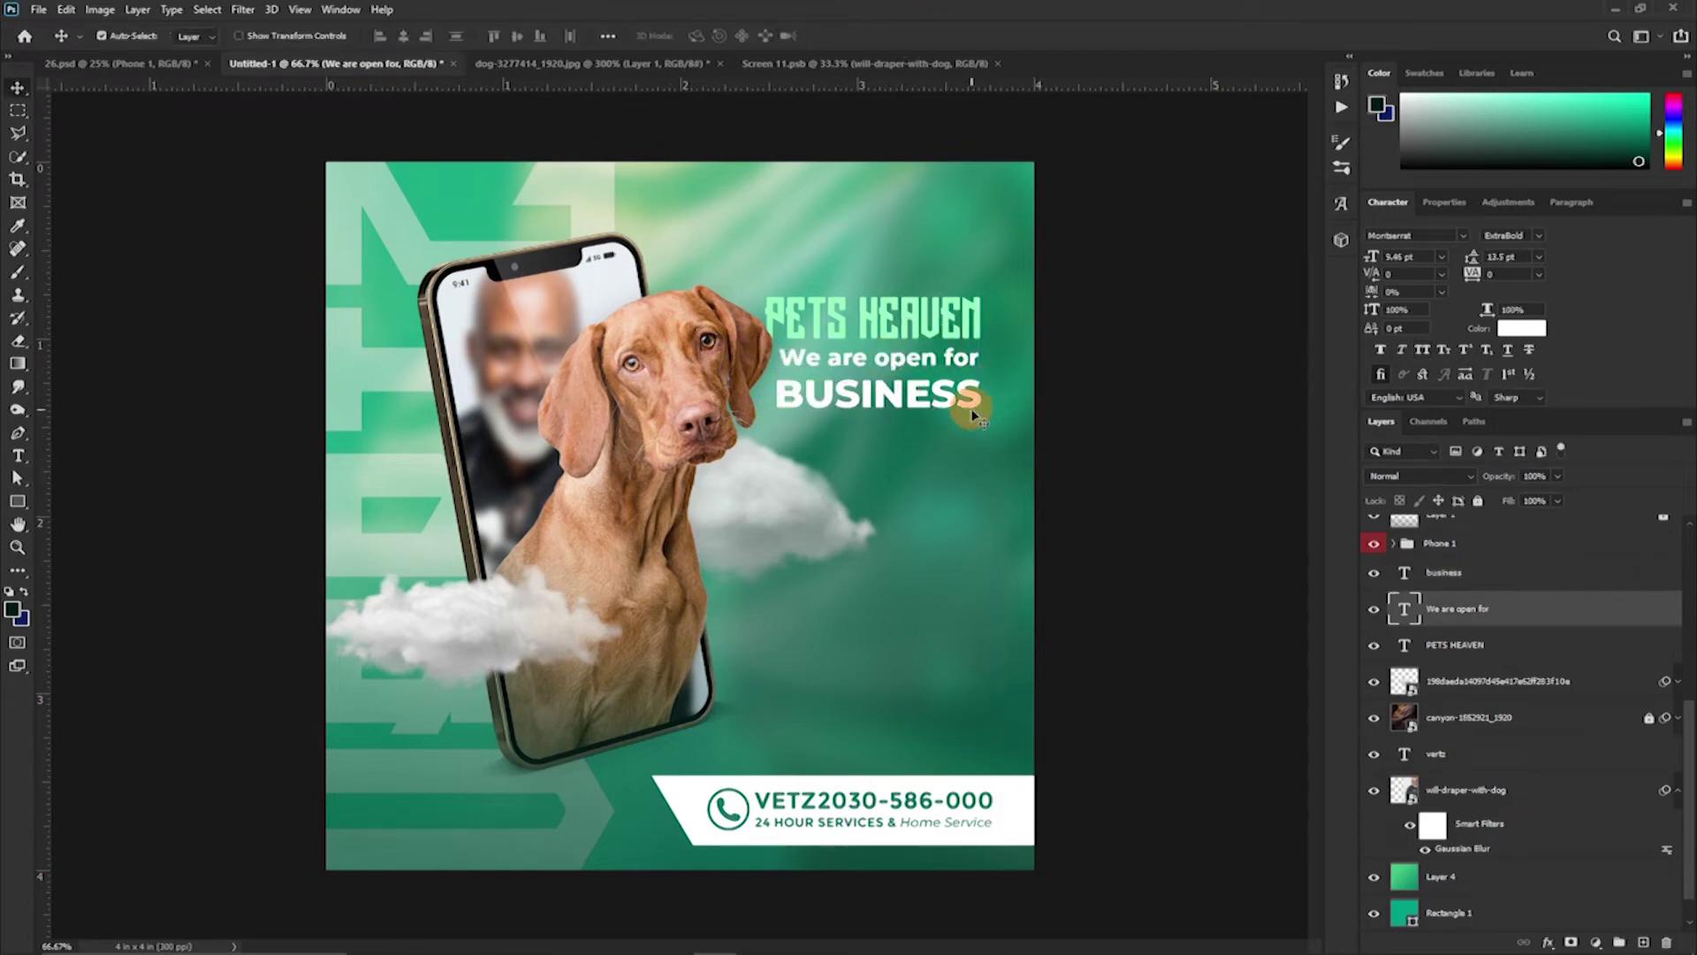
click(1507, 236)
click(1520, 509)
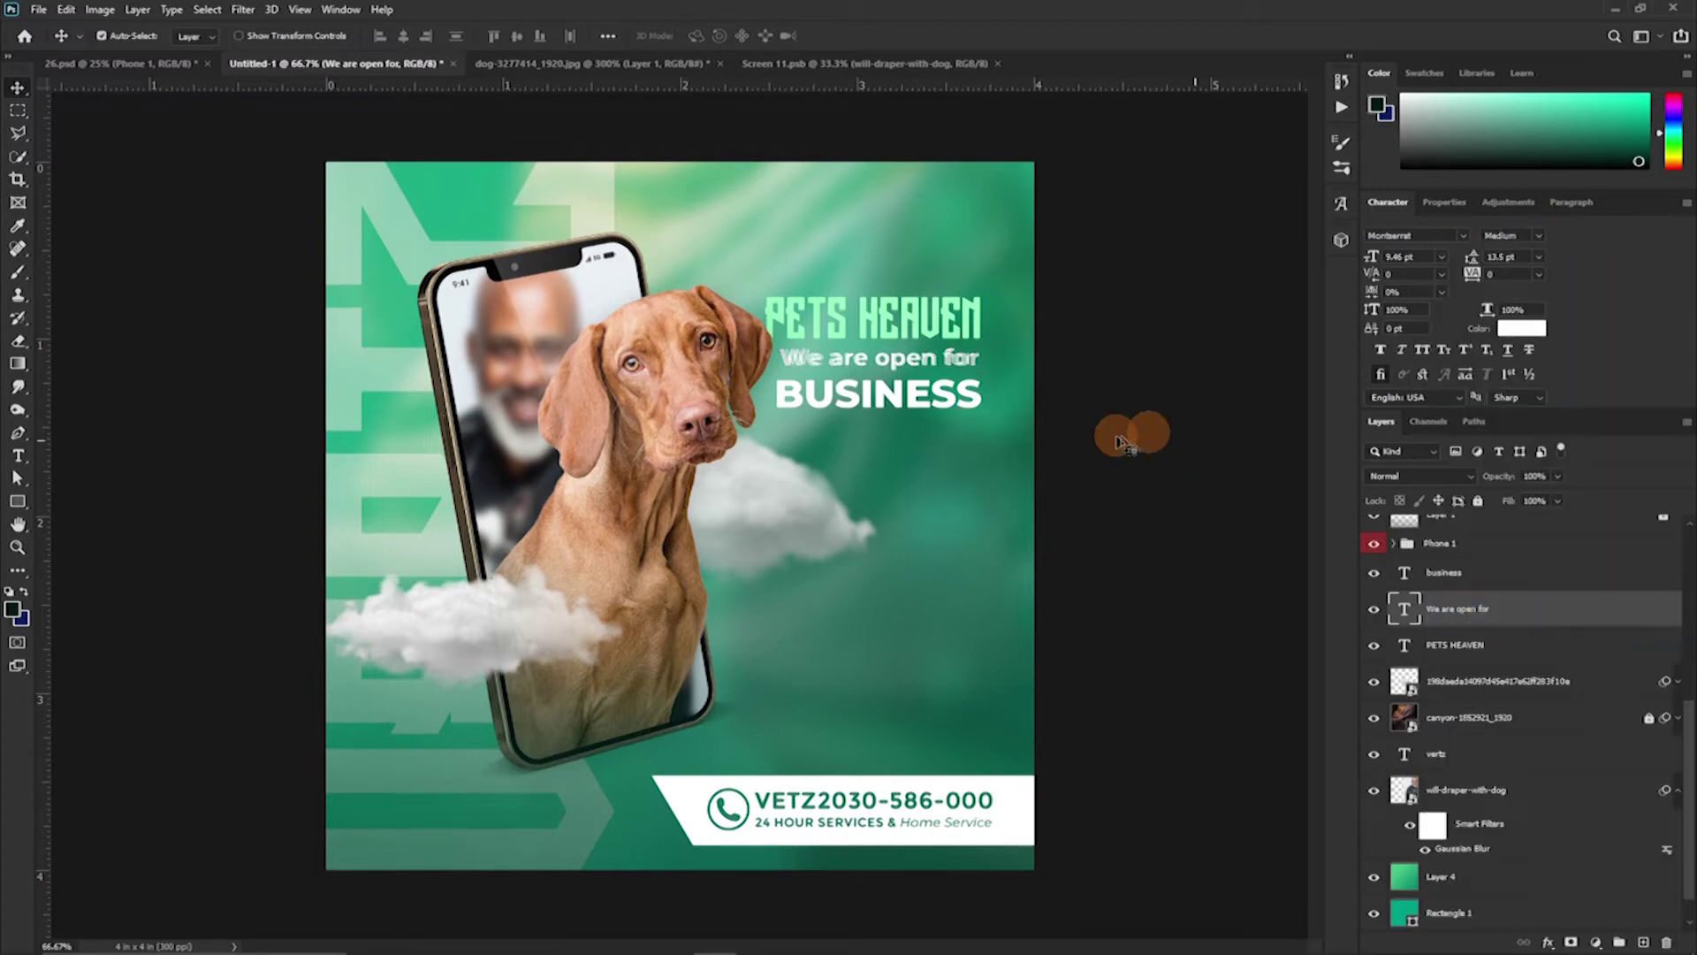
click(1538, 235)
click(1495, 834)
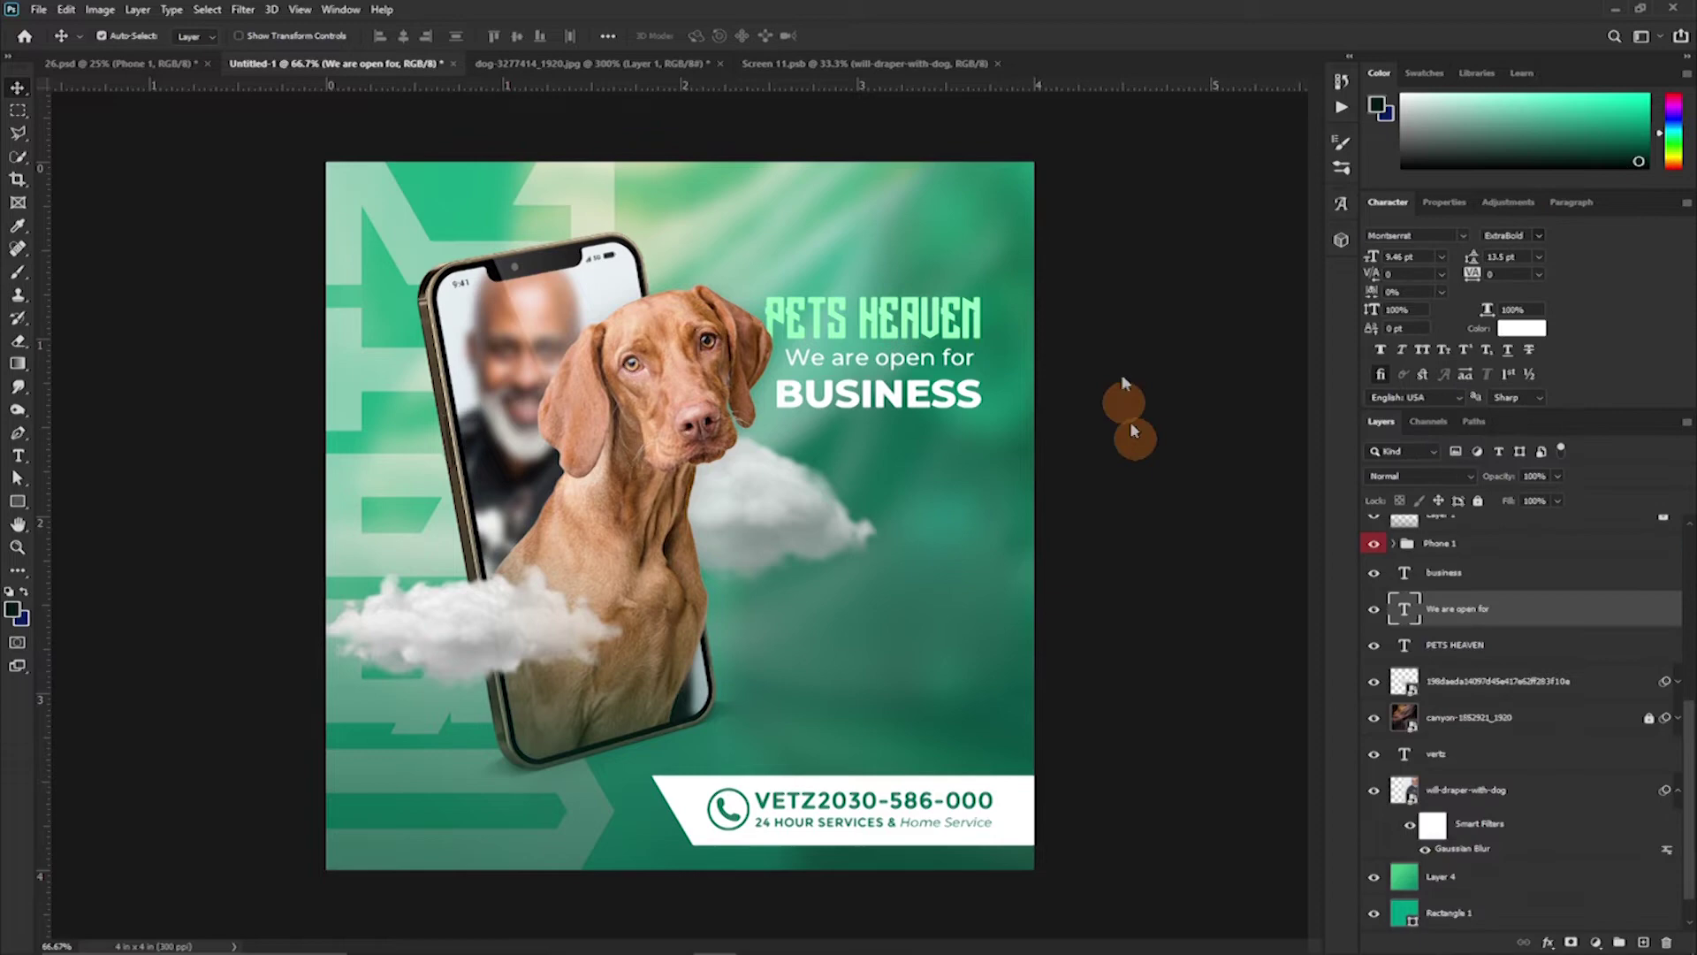
drag(1014, 399, 1016, 393)
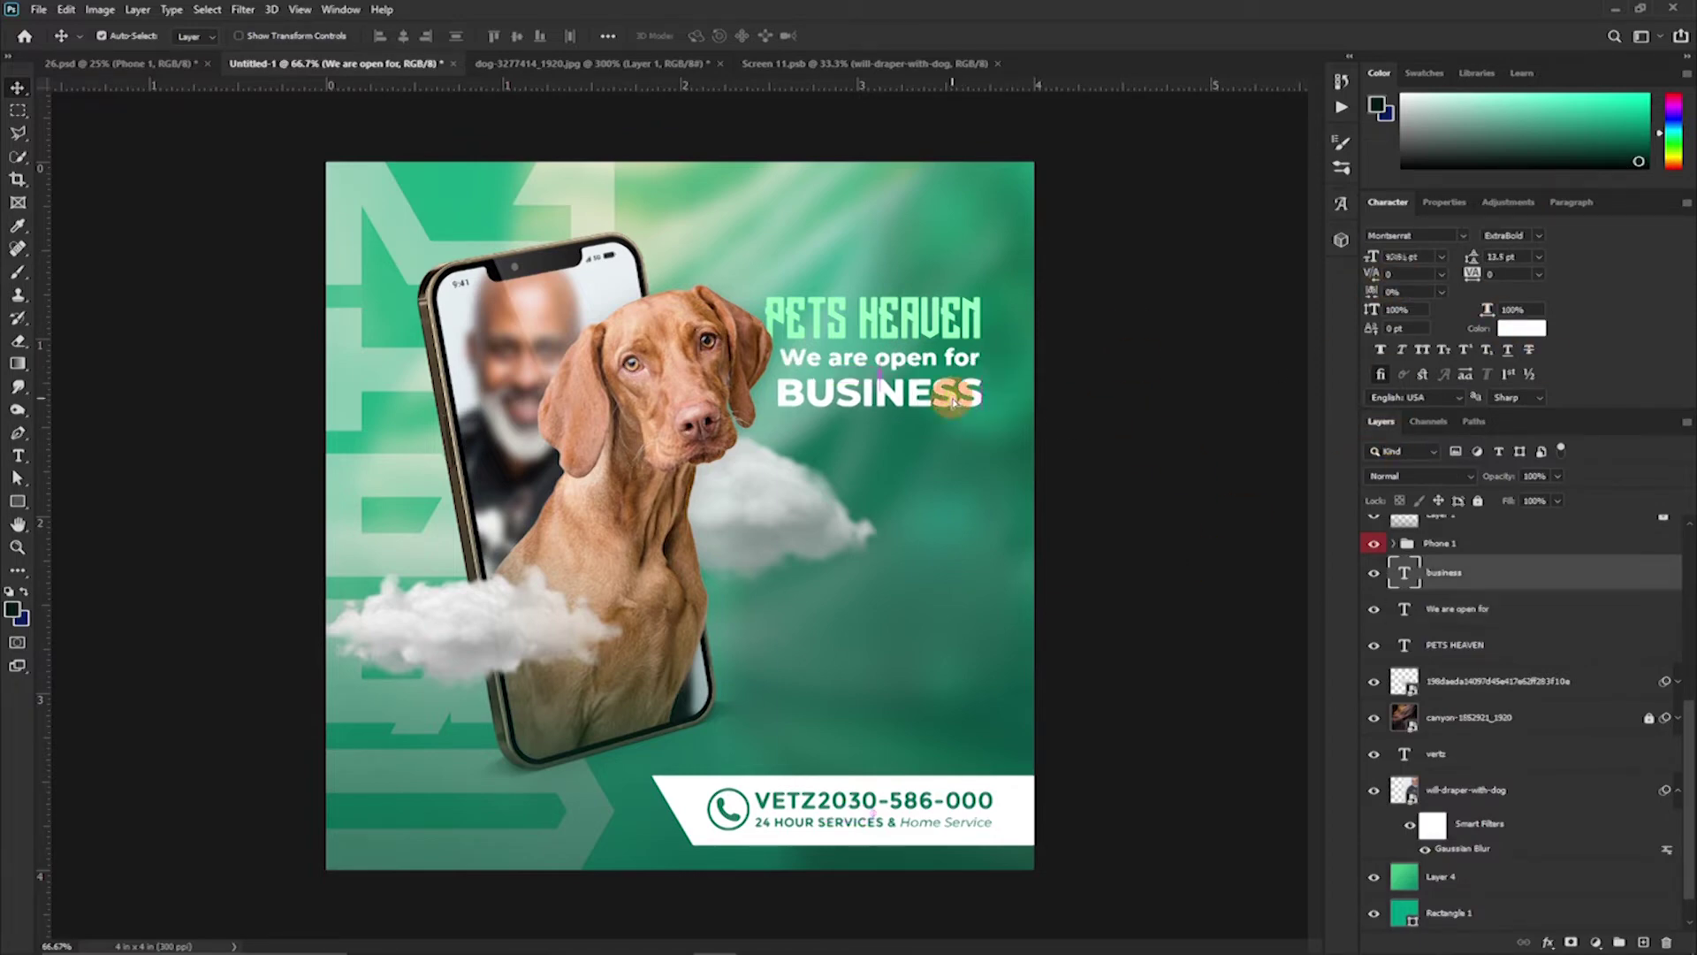
shift+click(1482, 610)
key(Up)
key(Up)
key(Up)
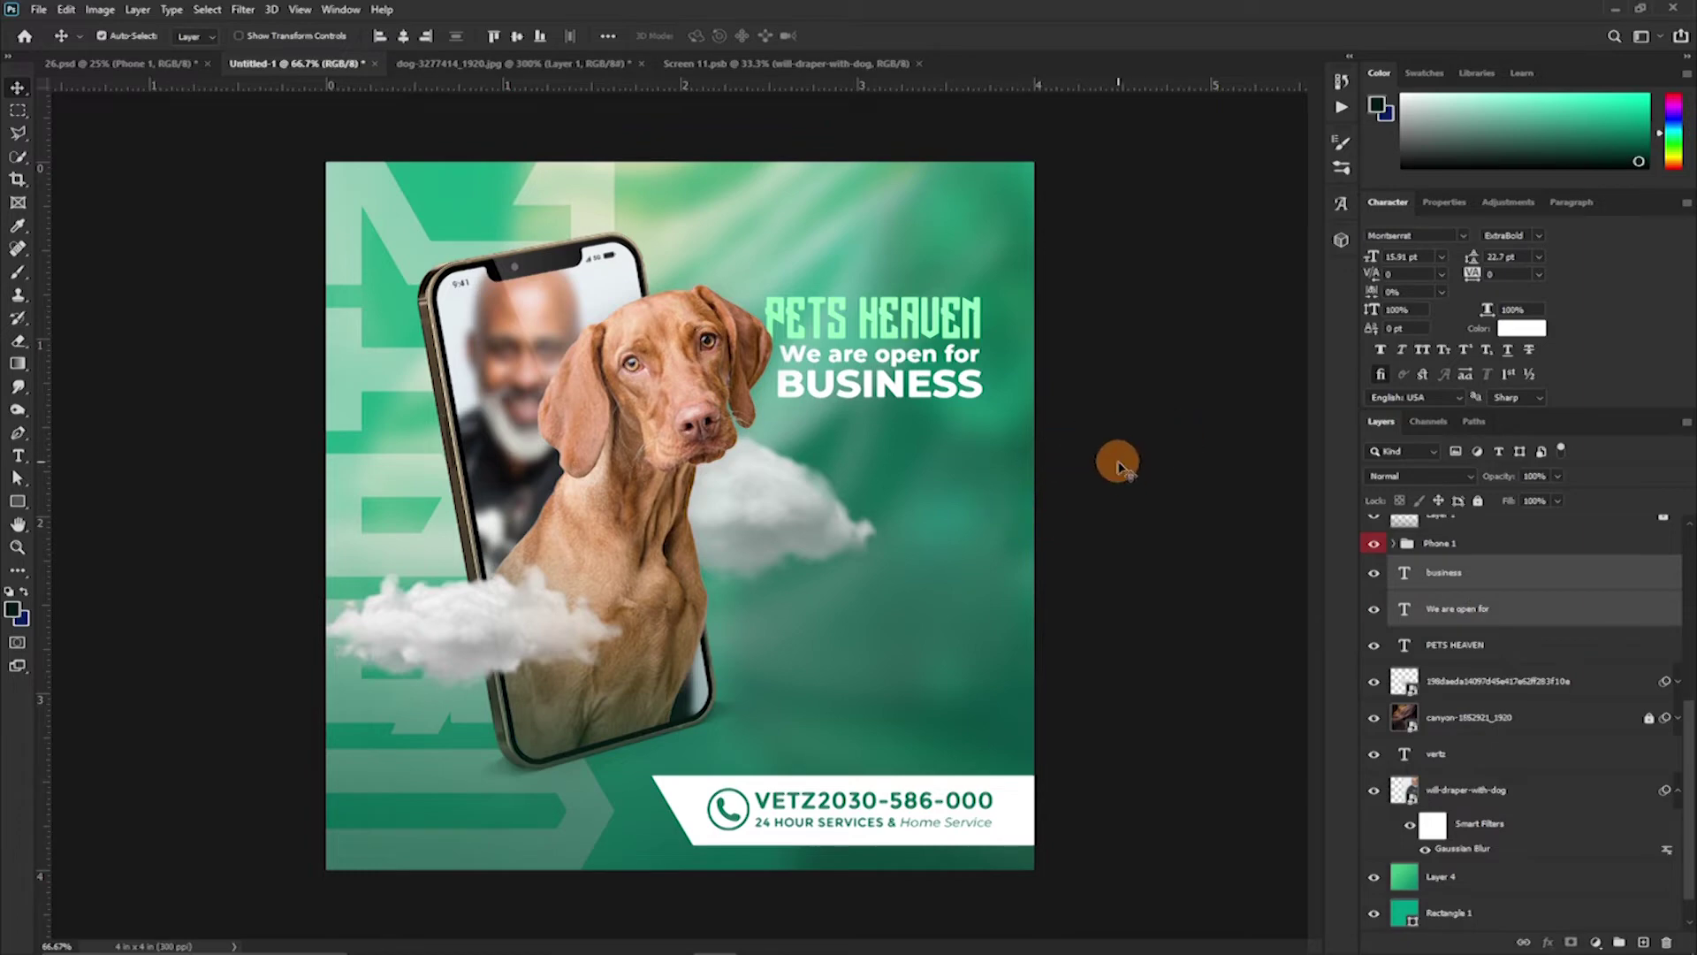
right_click(18, 502)
Draw a dark green rounded bar under BUSINESS and move it down above the rear cloud
click(88, 517)
drag(977, 437, 978, 438)
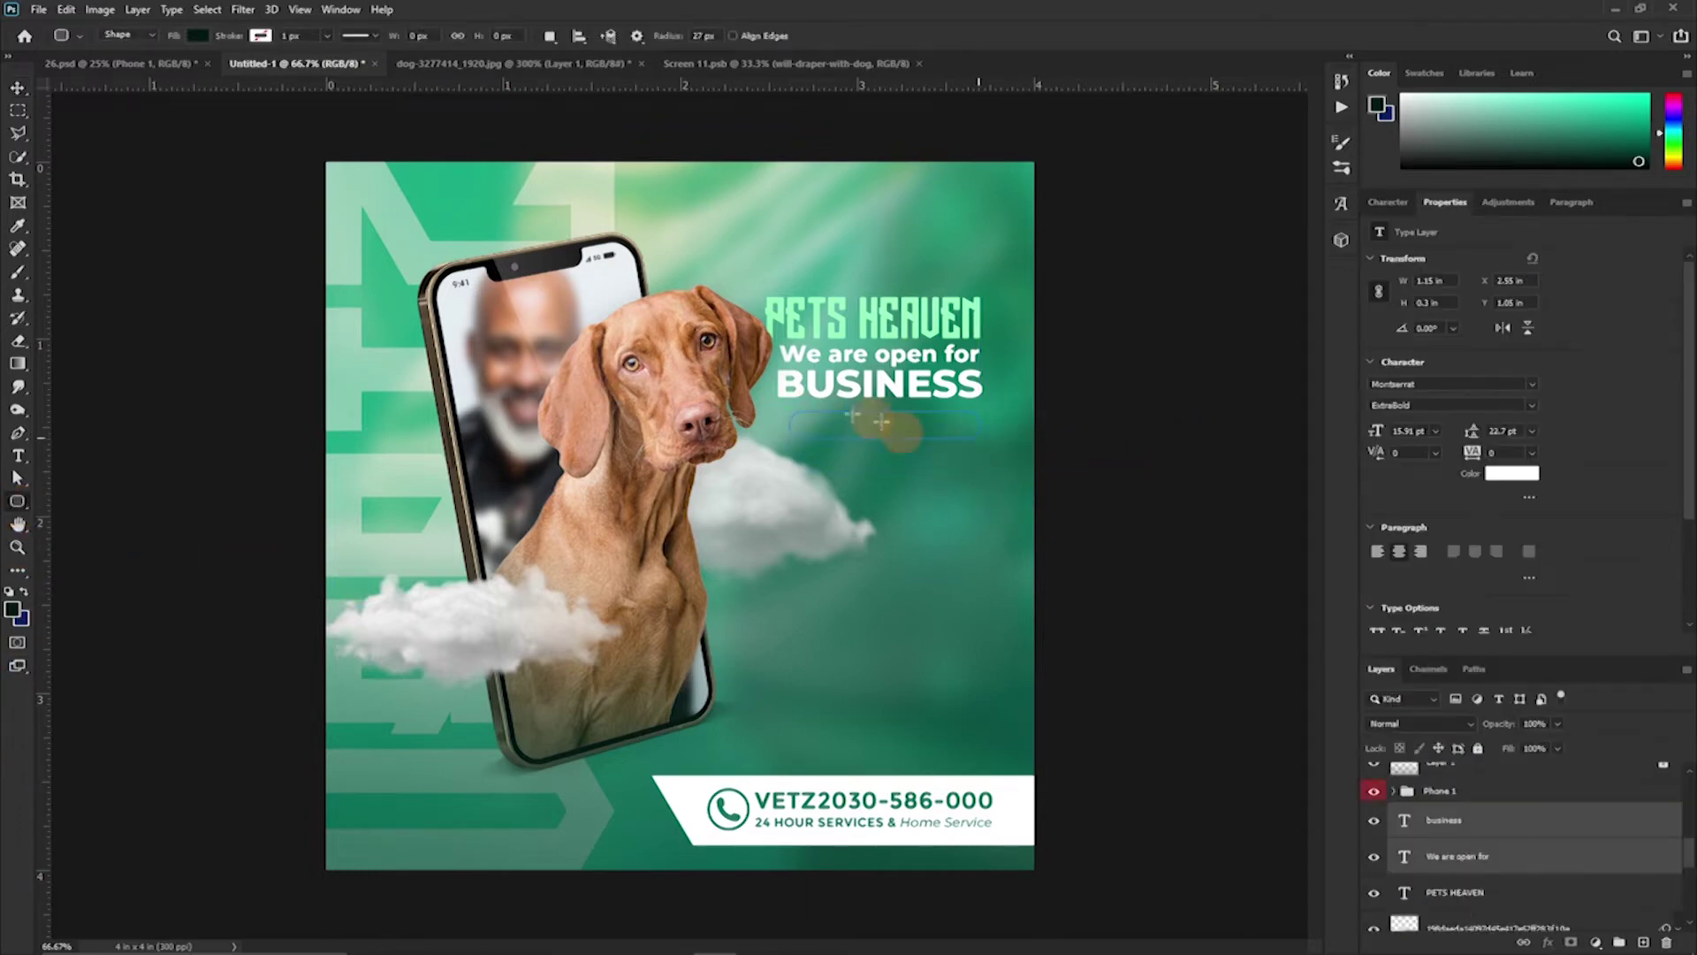
key(v)
drag(863, 432, 864, 526)
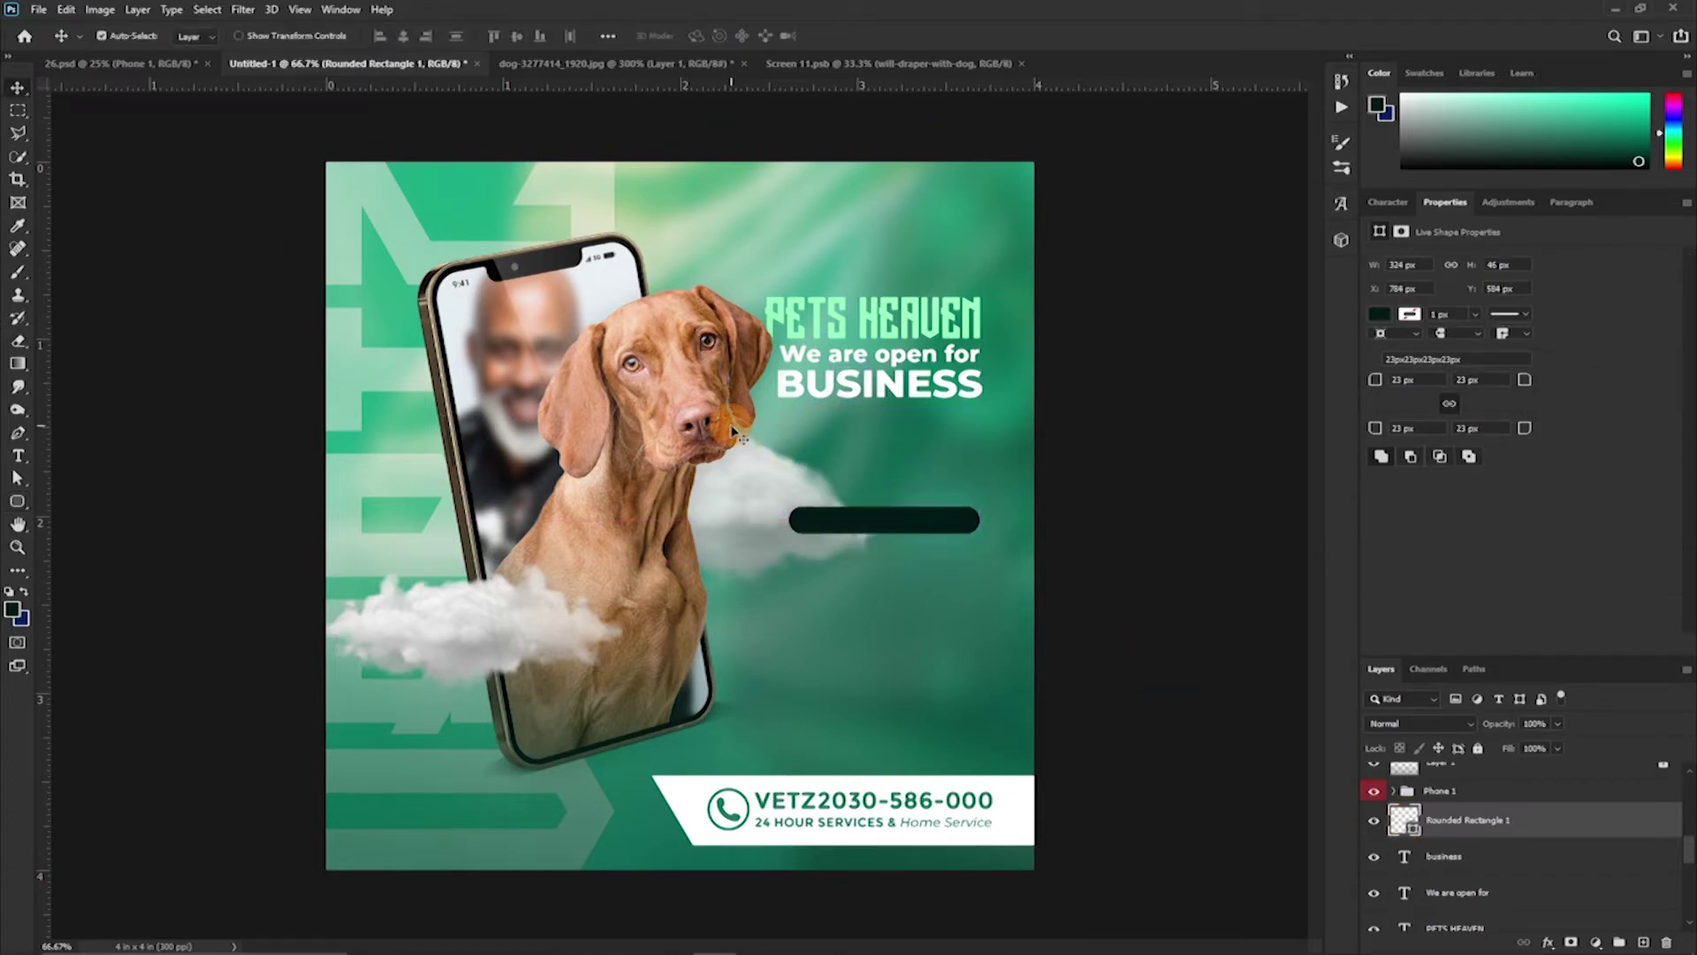
click(1503, 926)
Add a 1 px gradient Stroke to PETS HEAVEN, starting with a dark green left stop
double_click(1598, 917)
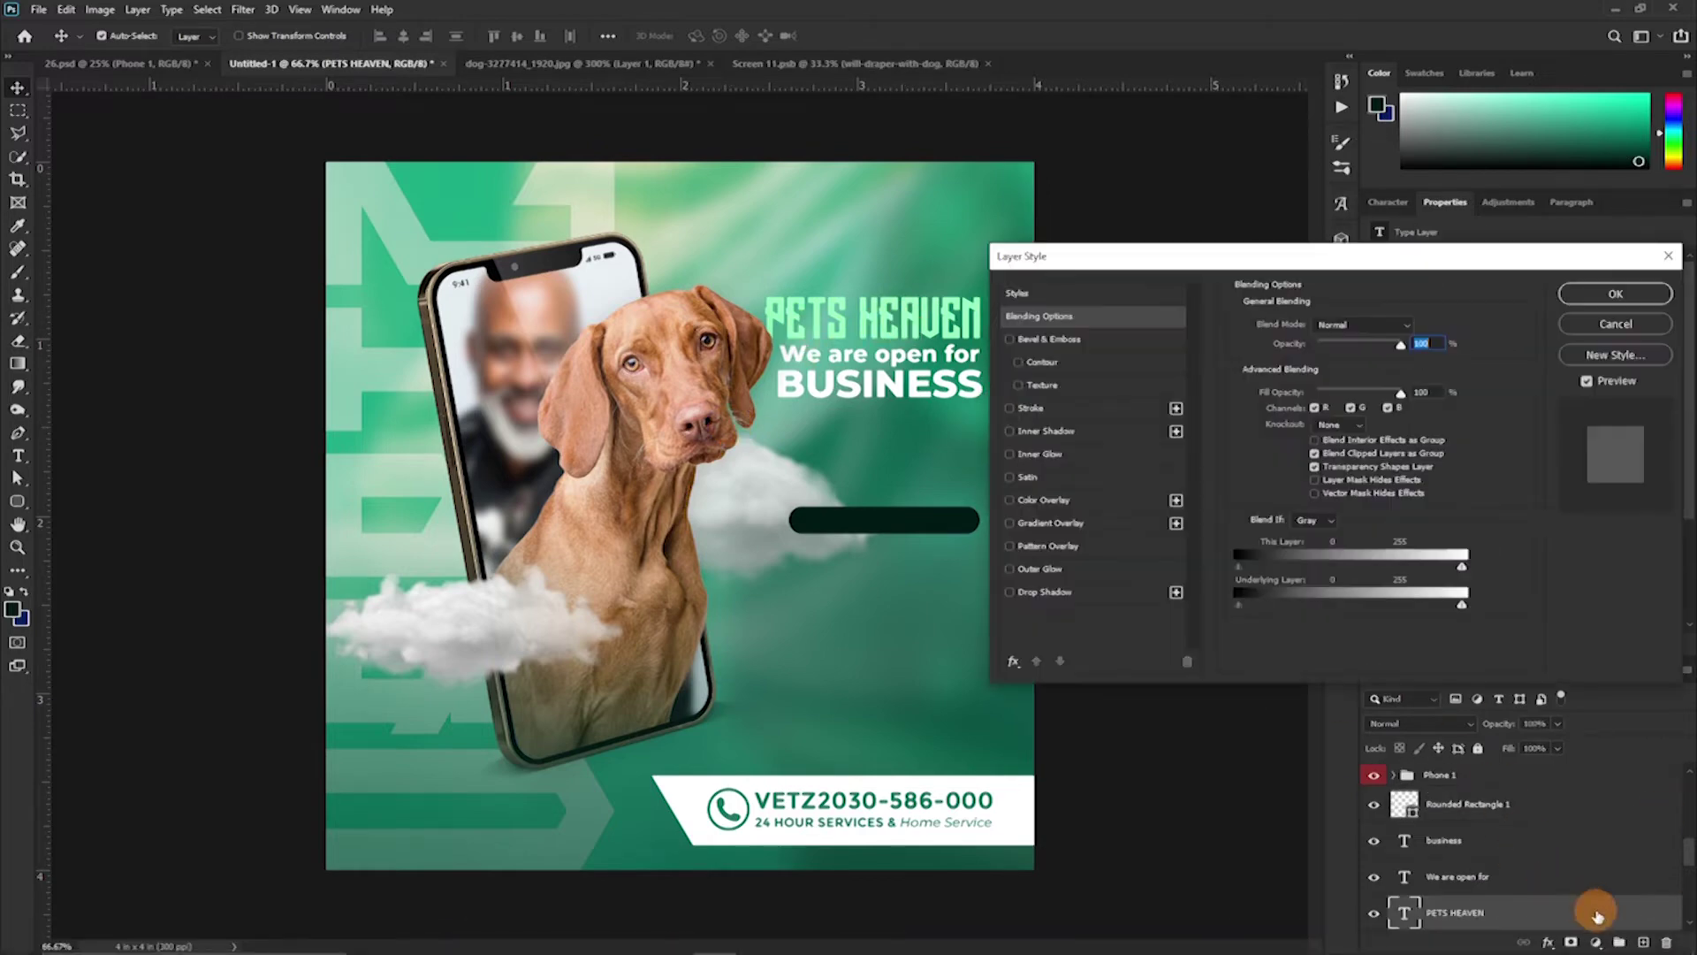
click(1031, 408)
drag(1307, 323, 1303, 329)
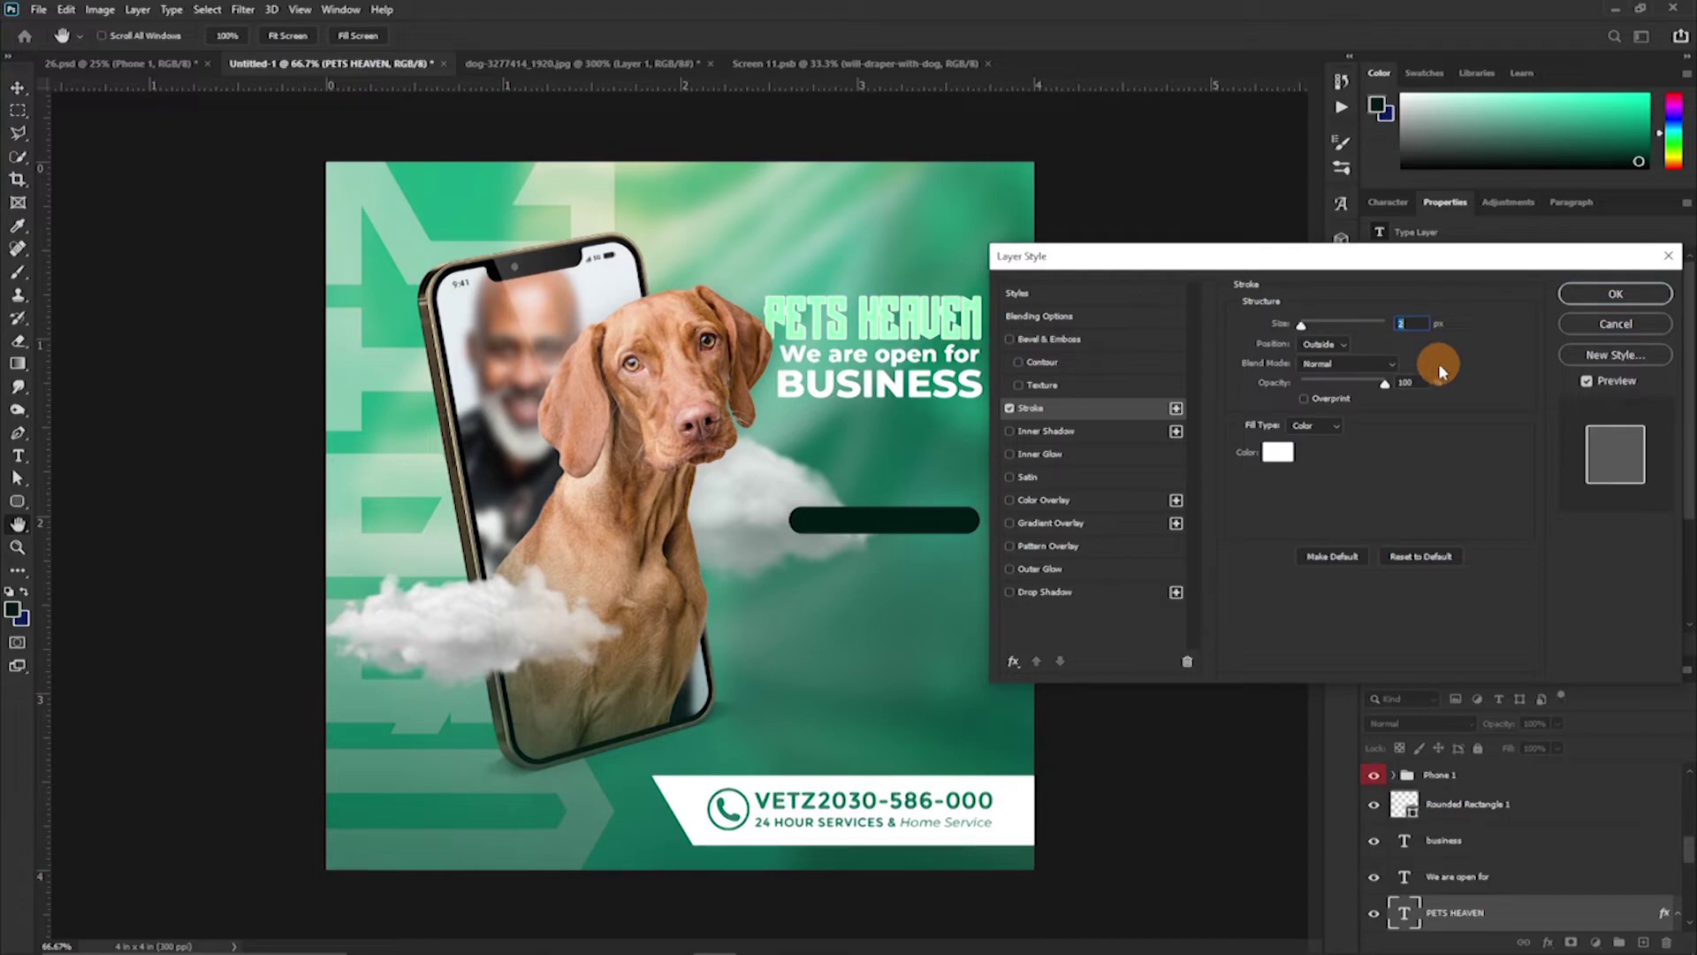
click(1318, 425)
click(1313, 454)
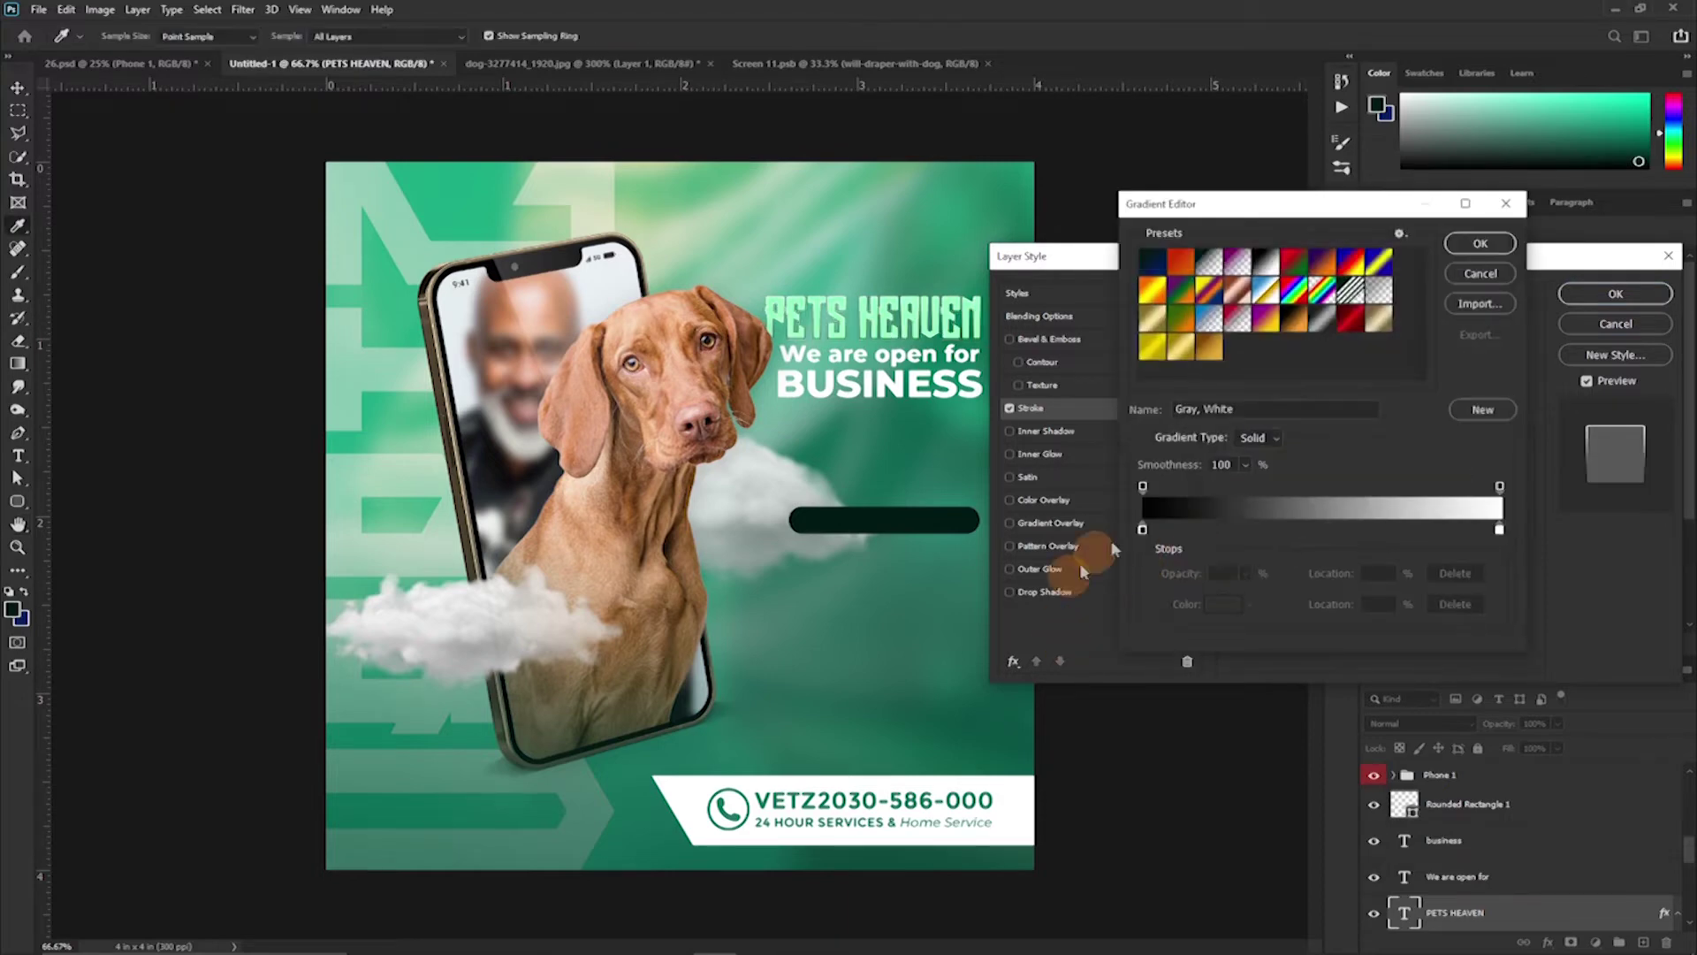
double_click(1142, 531)
click(919, 258)
click(1238, 370)
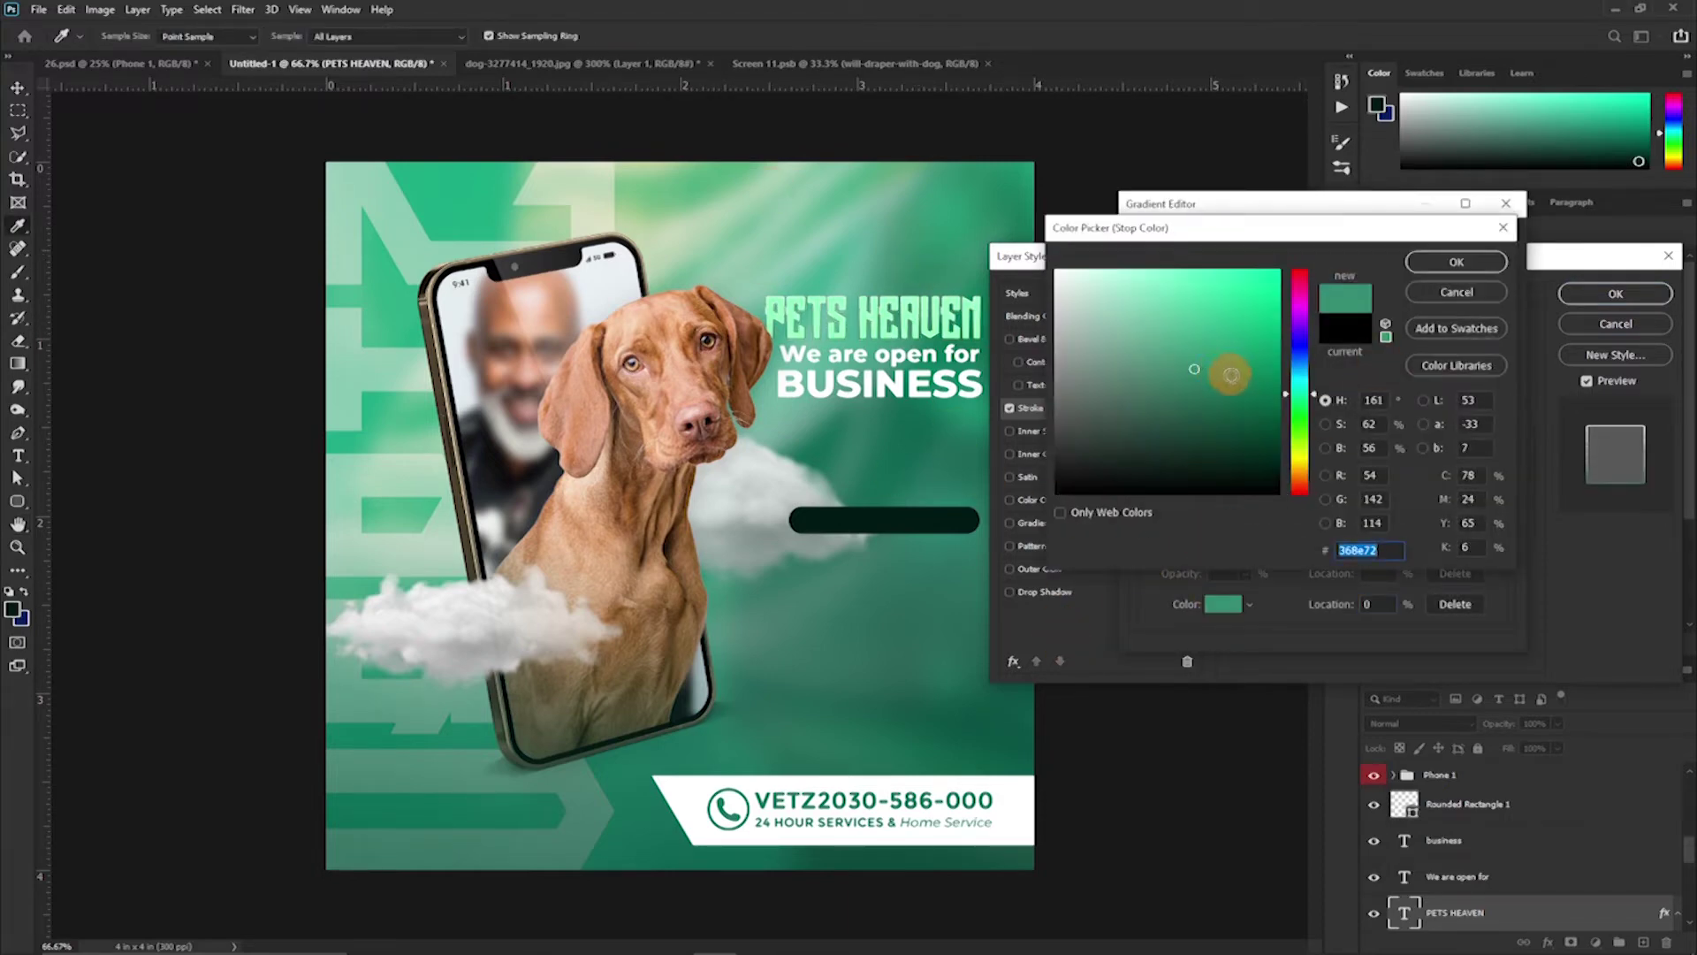
click(1457, 264)
Set the gradient's right stop to pale teal and brighten the left green
click(1501, 527)
double_click(1501, 527)
click(665, 191)
drag(664, 191, 919, 200)
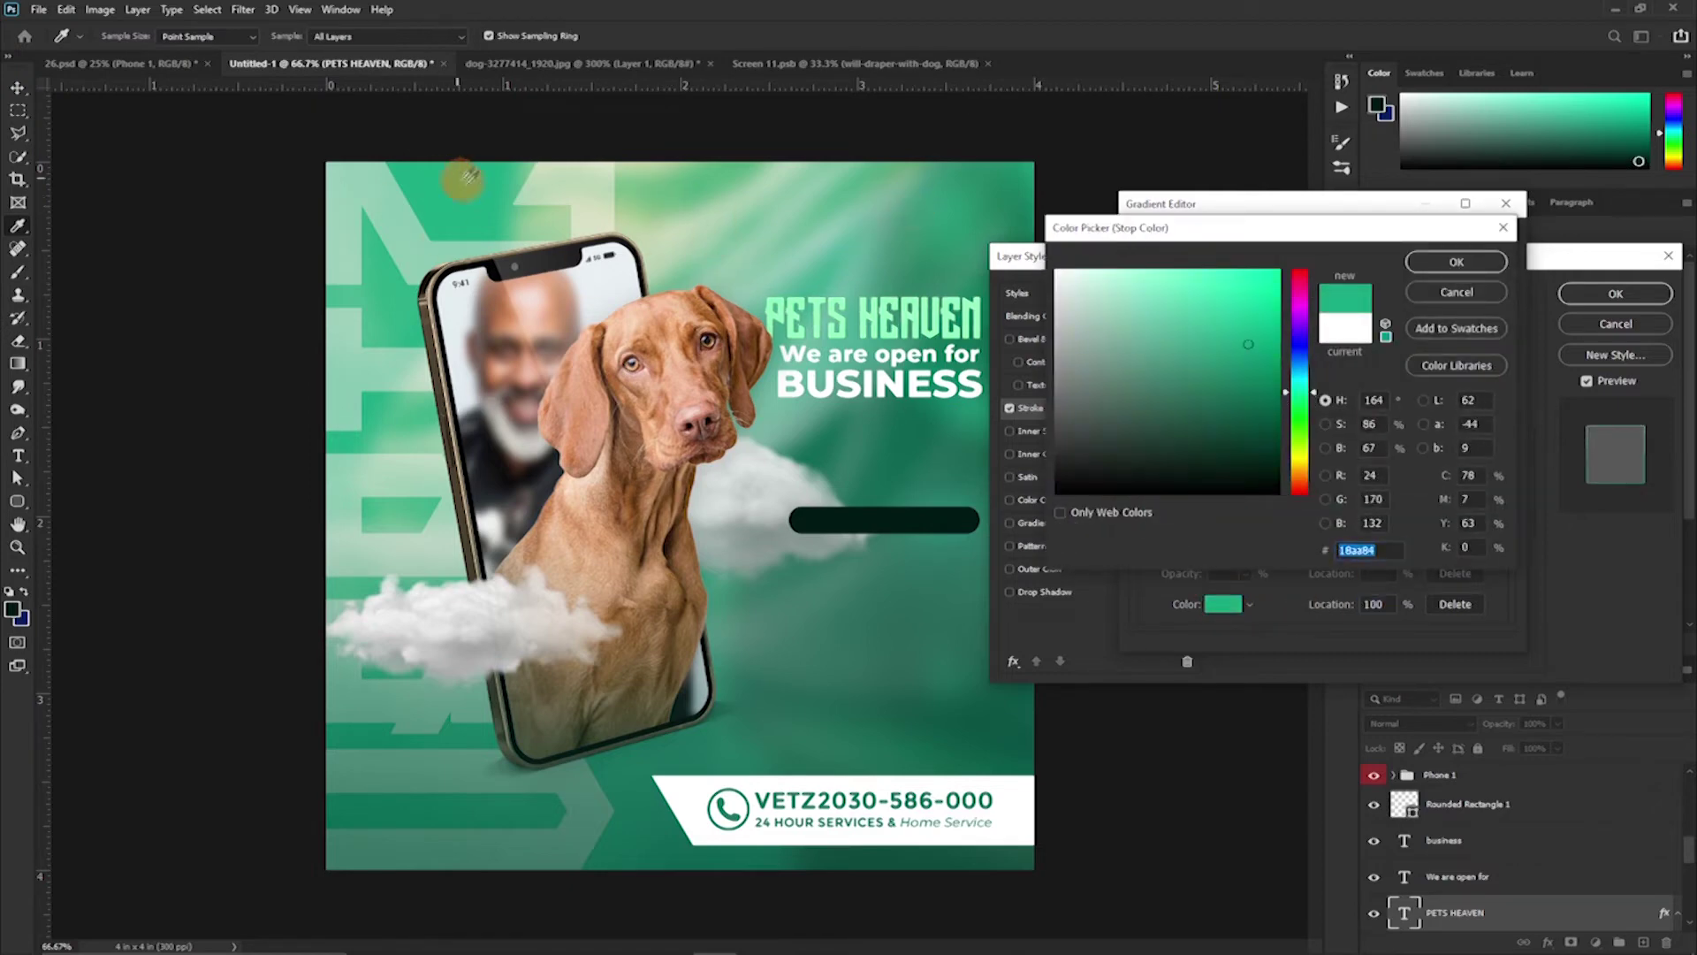
drag(1118, 276, 1138, 290)
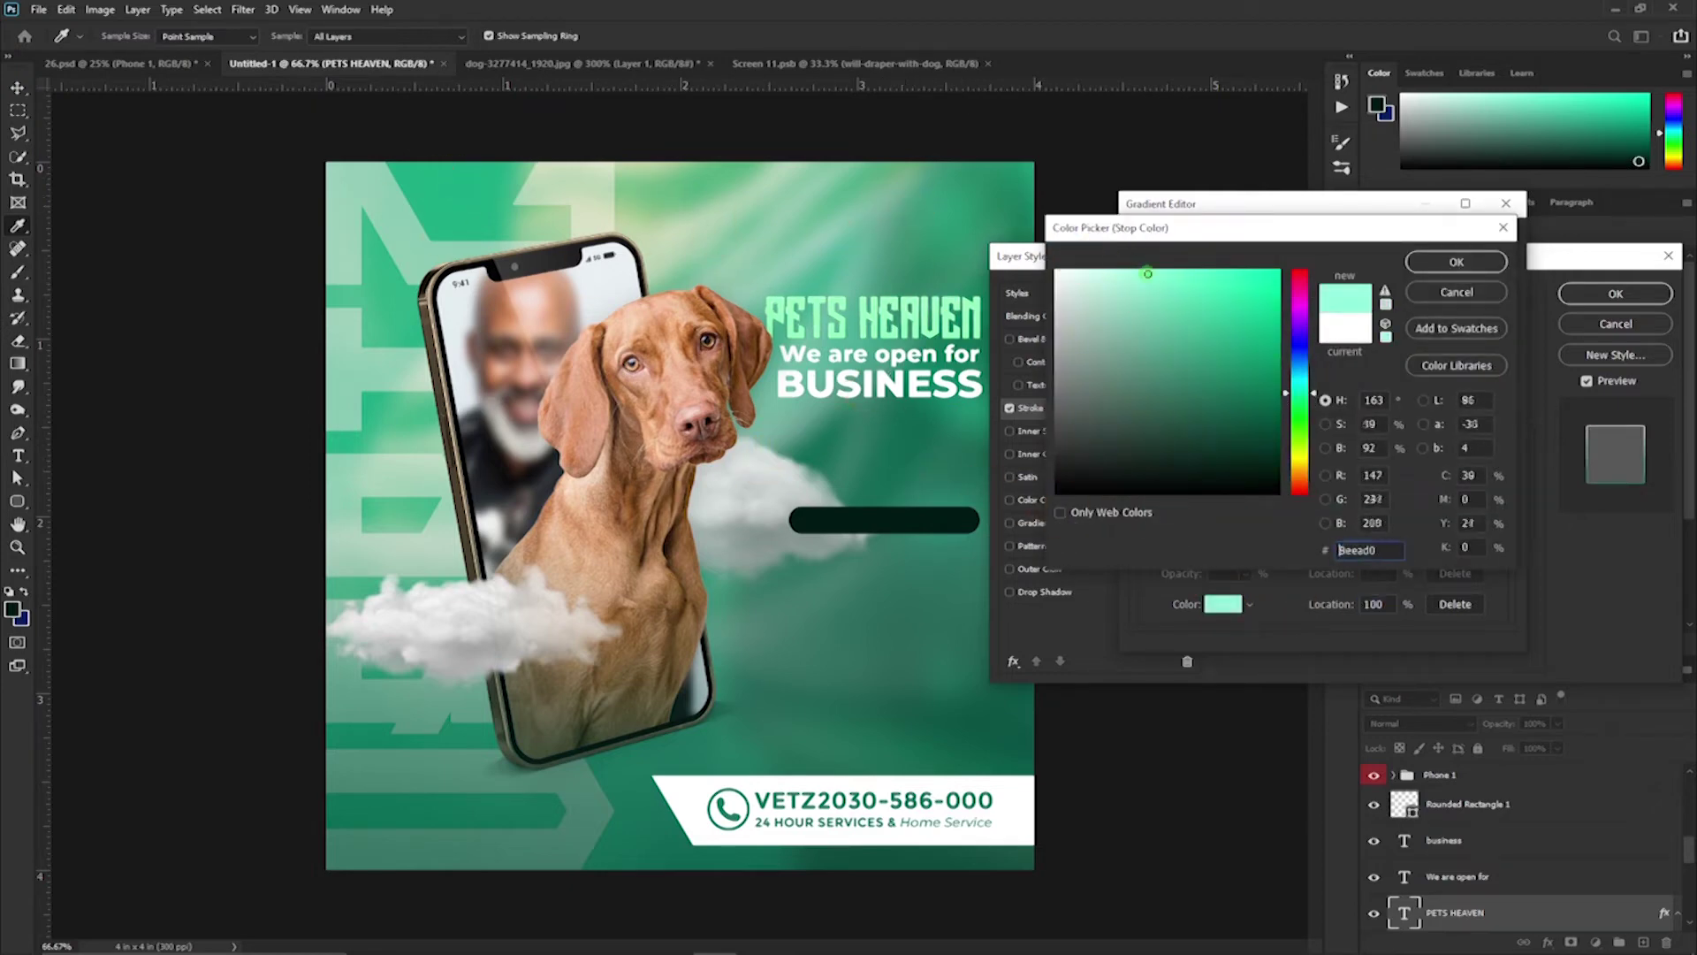
click(1457, 261)
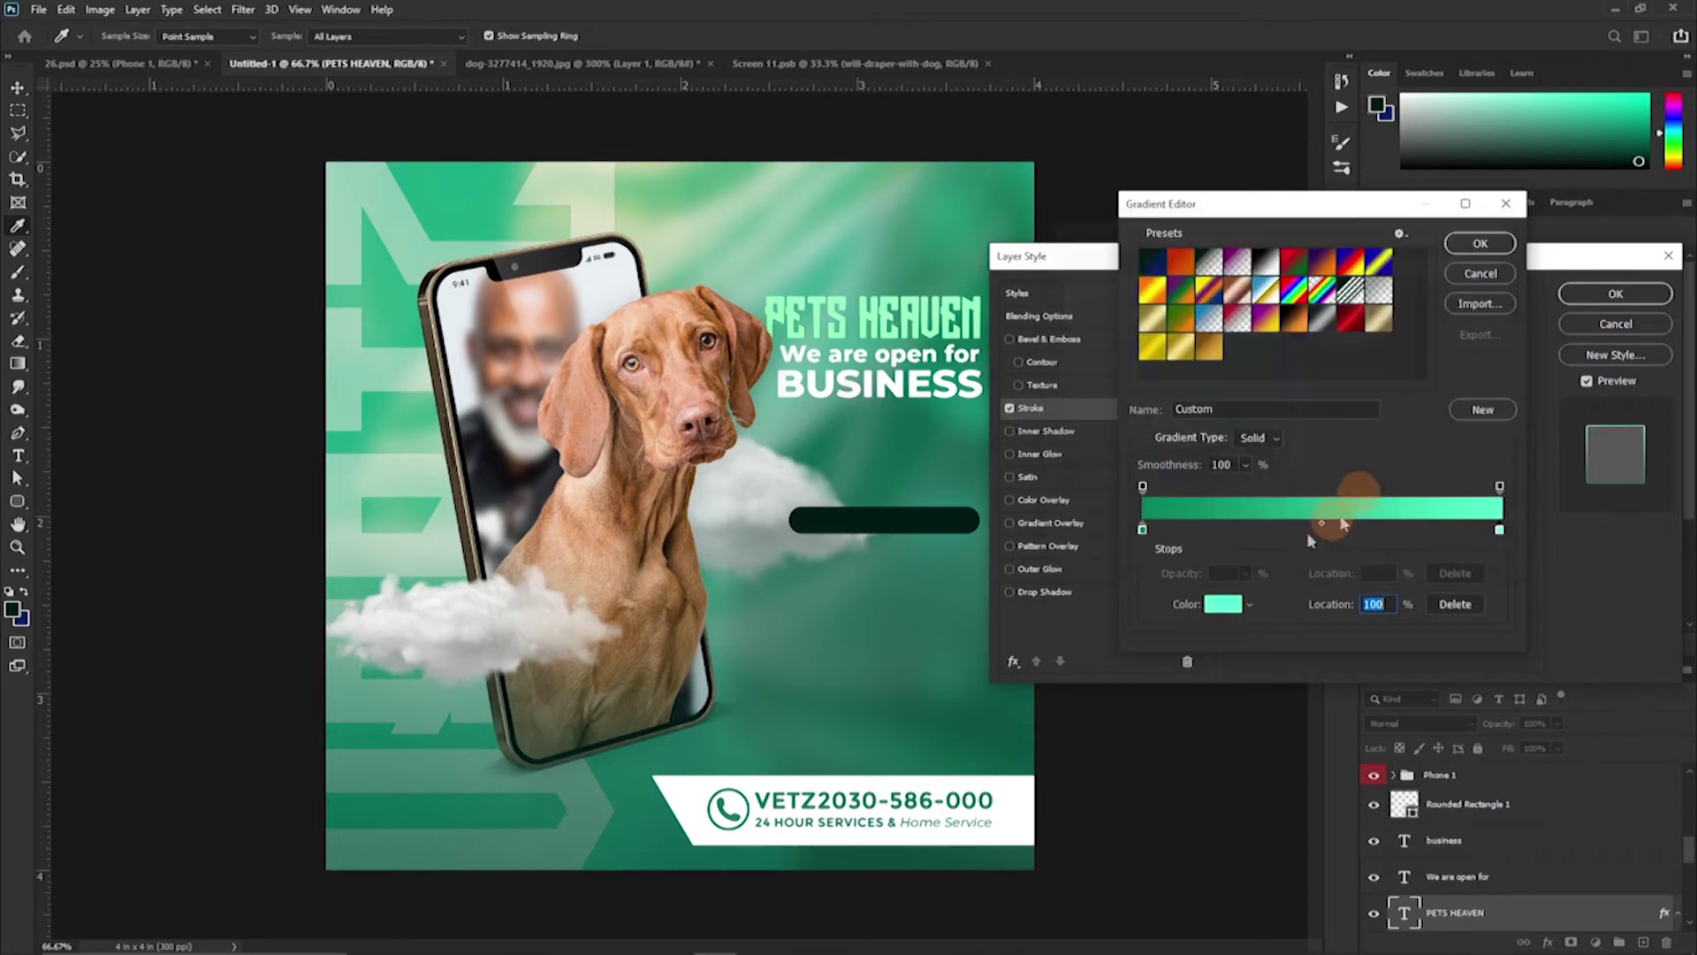
double_click(1143, 530)
click(1276, 358)
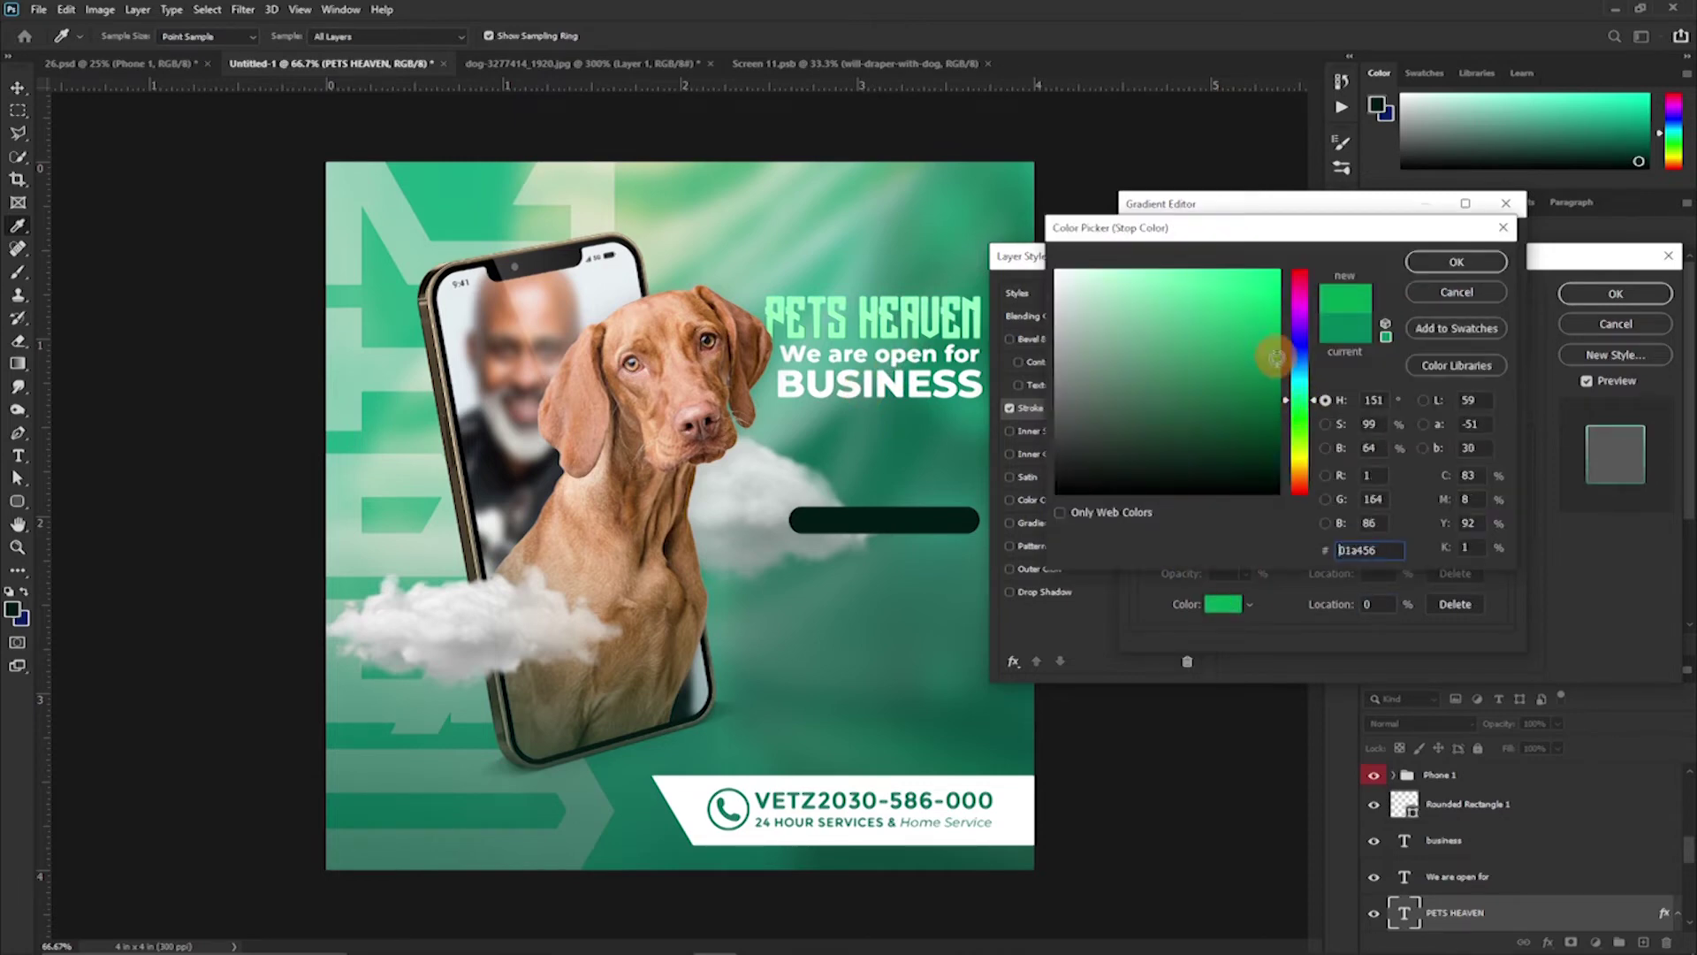
click(1457, 262)
click(1615, 293)
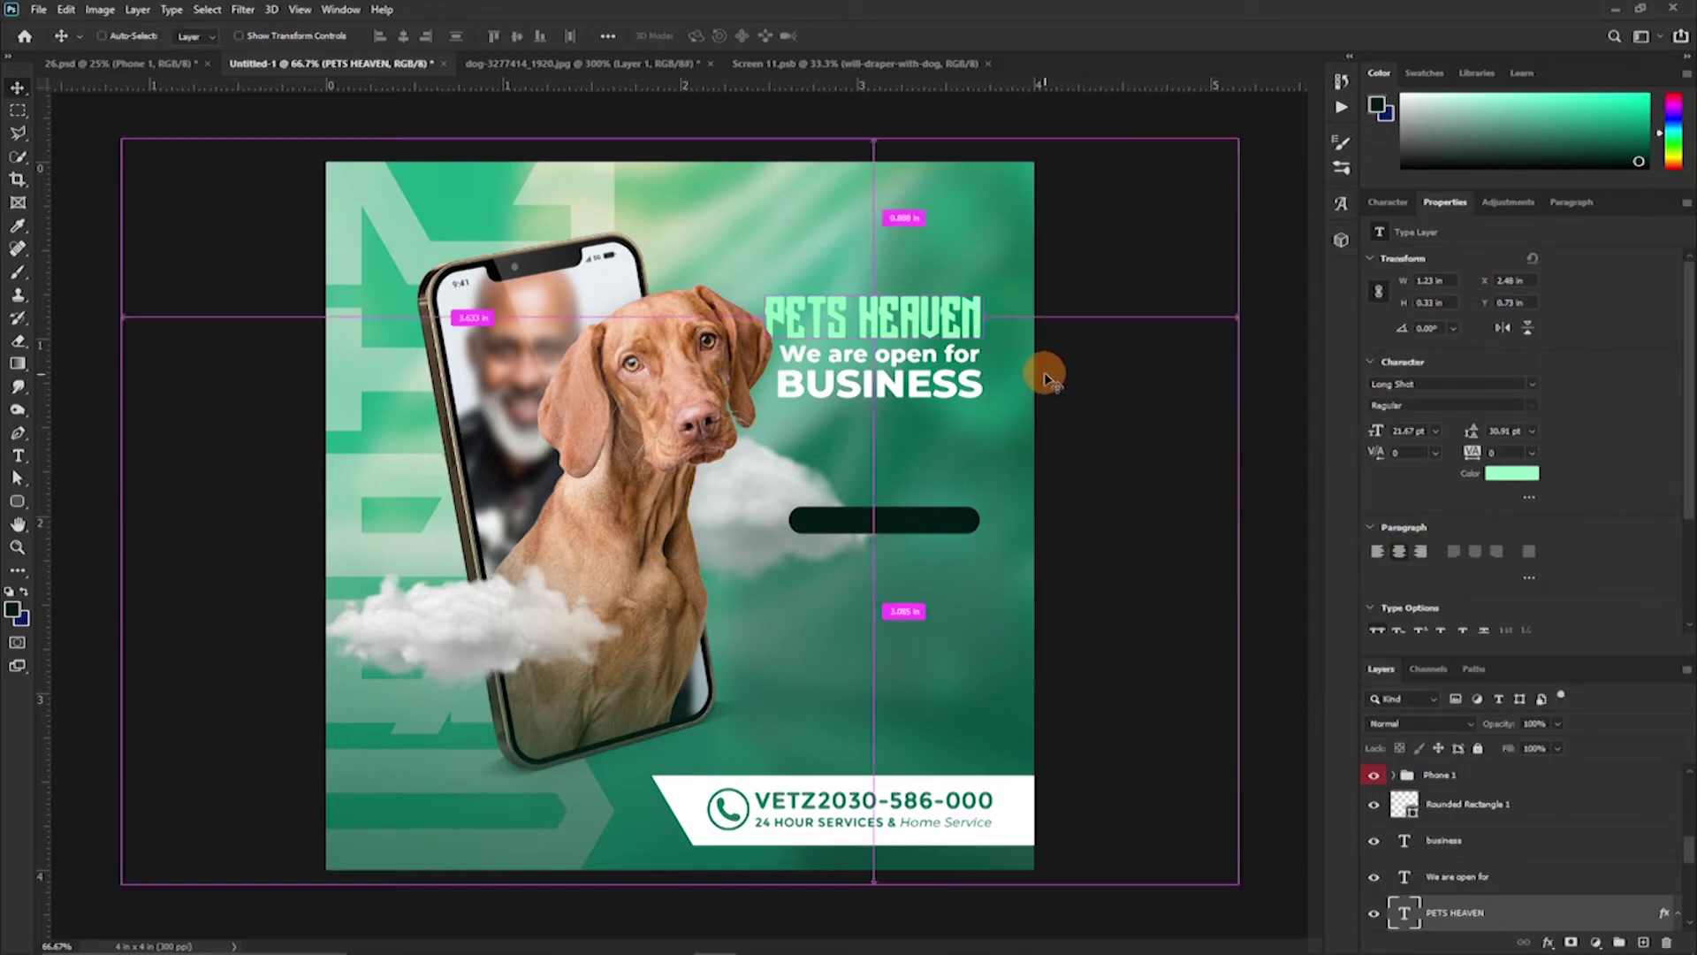
Zoom in on the headline and add a small 'Hello' text line above PETS HEAVEN
key(ctrl+plus)
key(ctrl+plus)
drag(1106, 216, 742, 491)
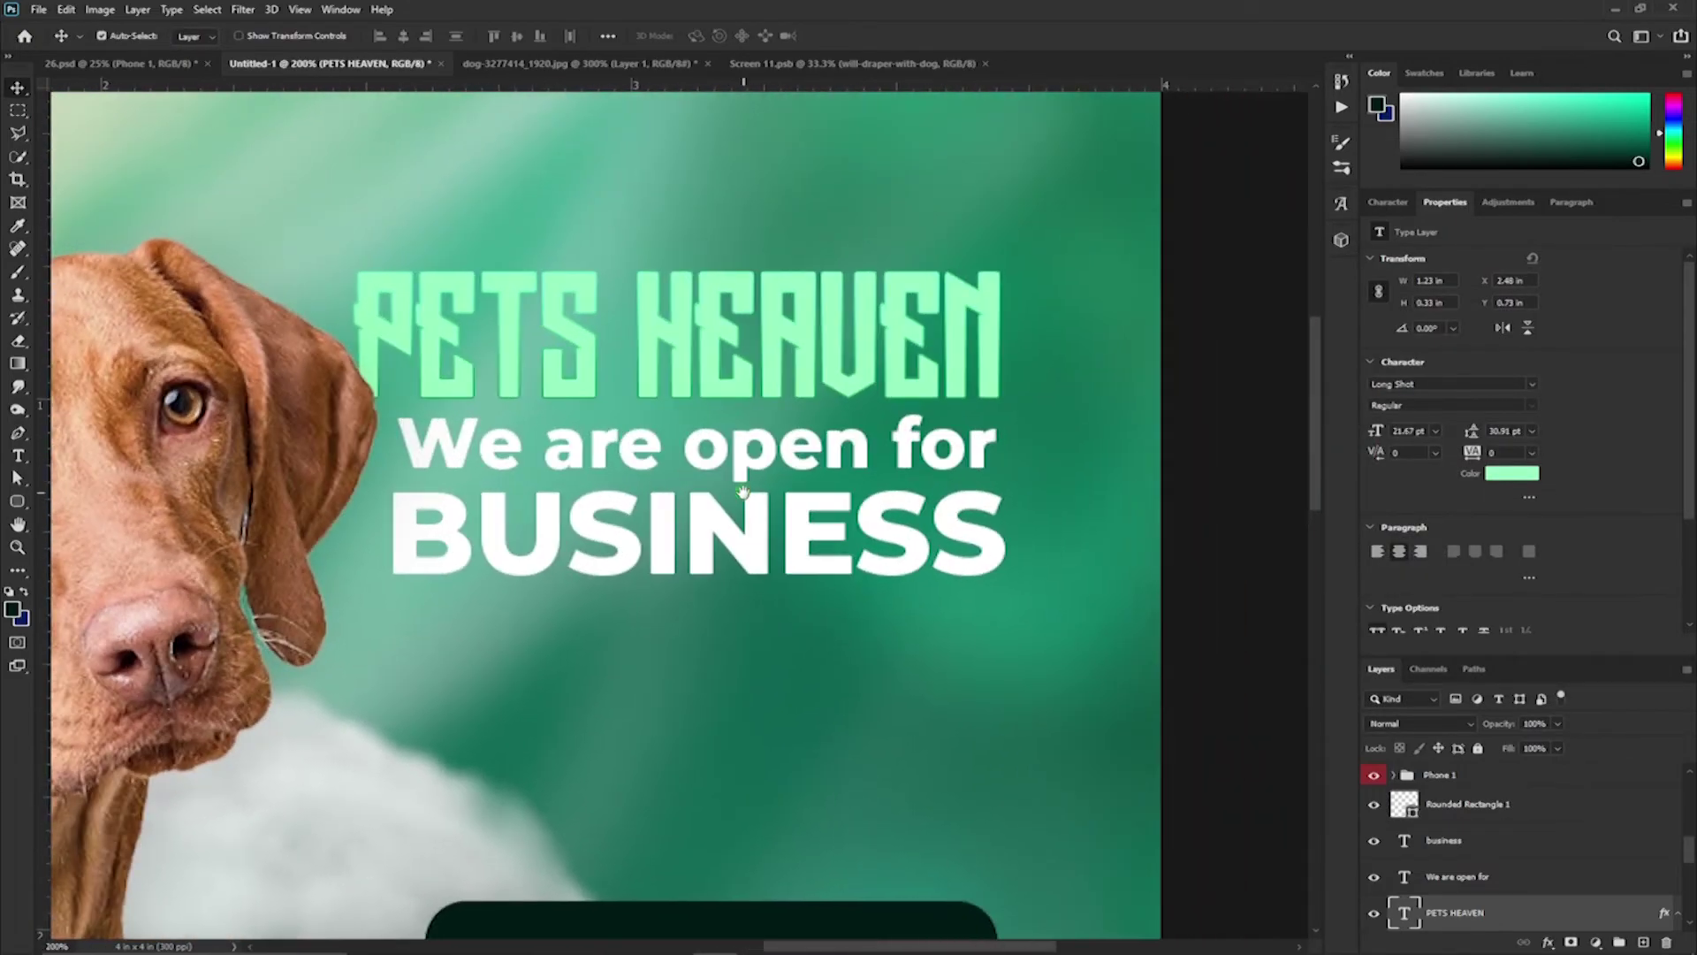
mouse_move(612, 669)
mouse_down()
mouse_move(790, 452)
mouse_move(481, 486)
mouse_up()
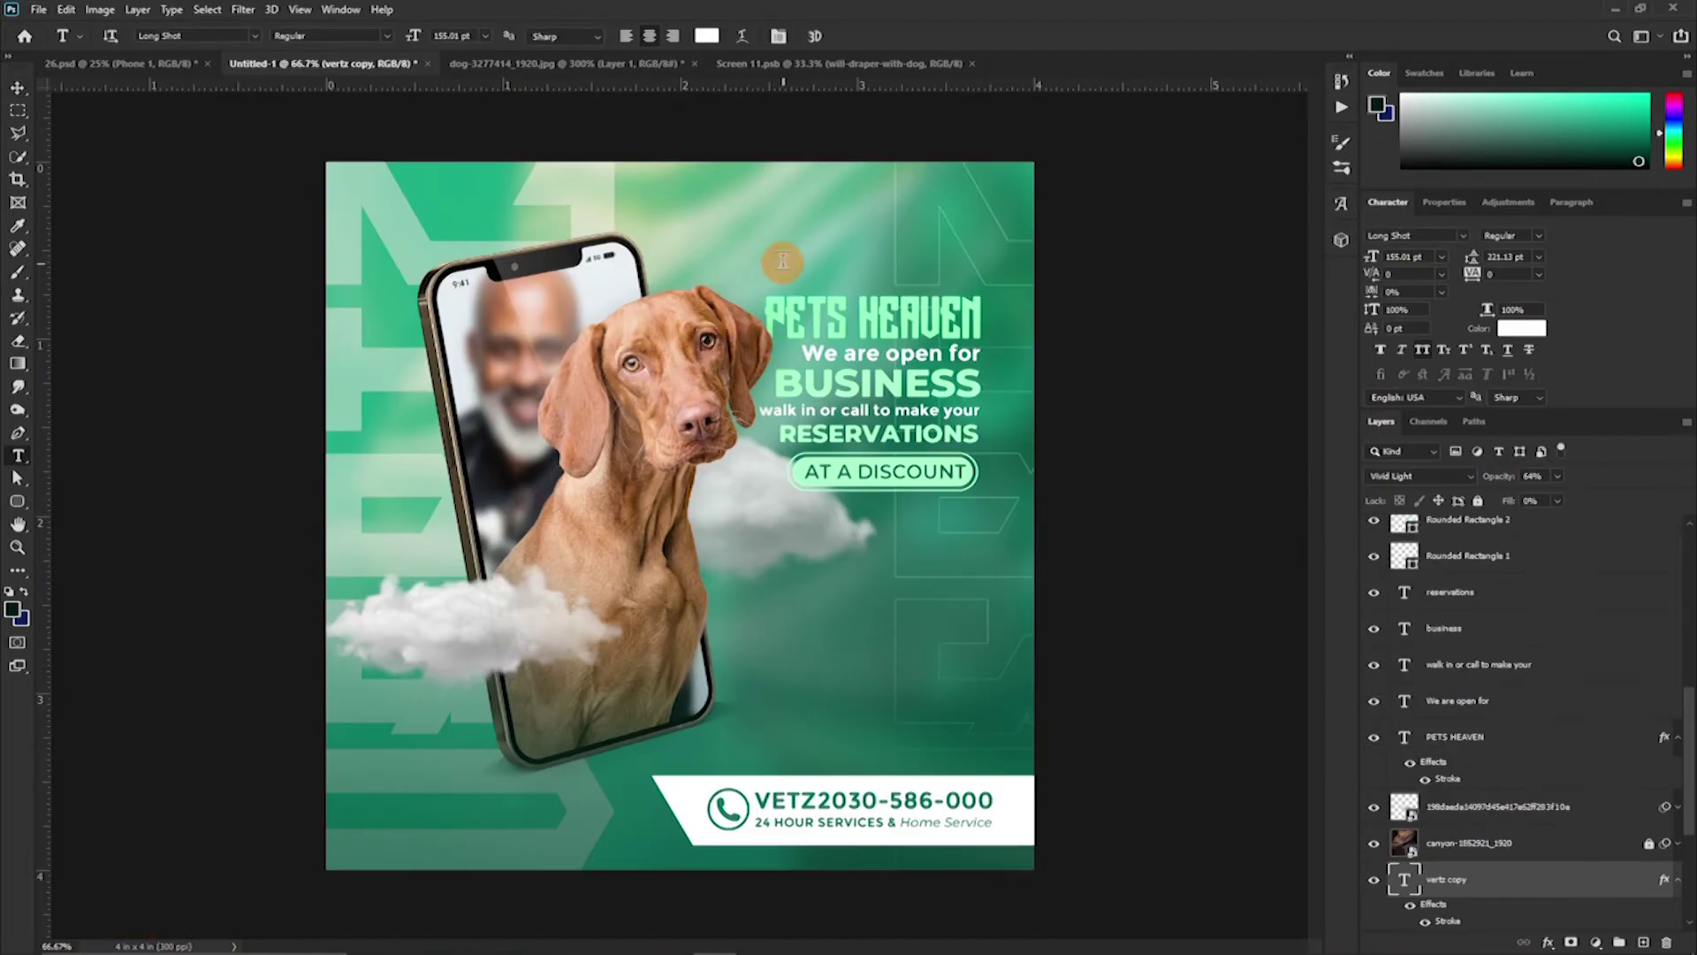
click(782, 261)
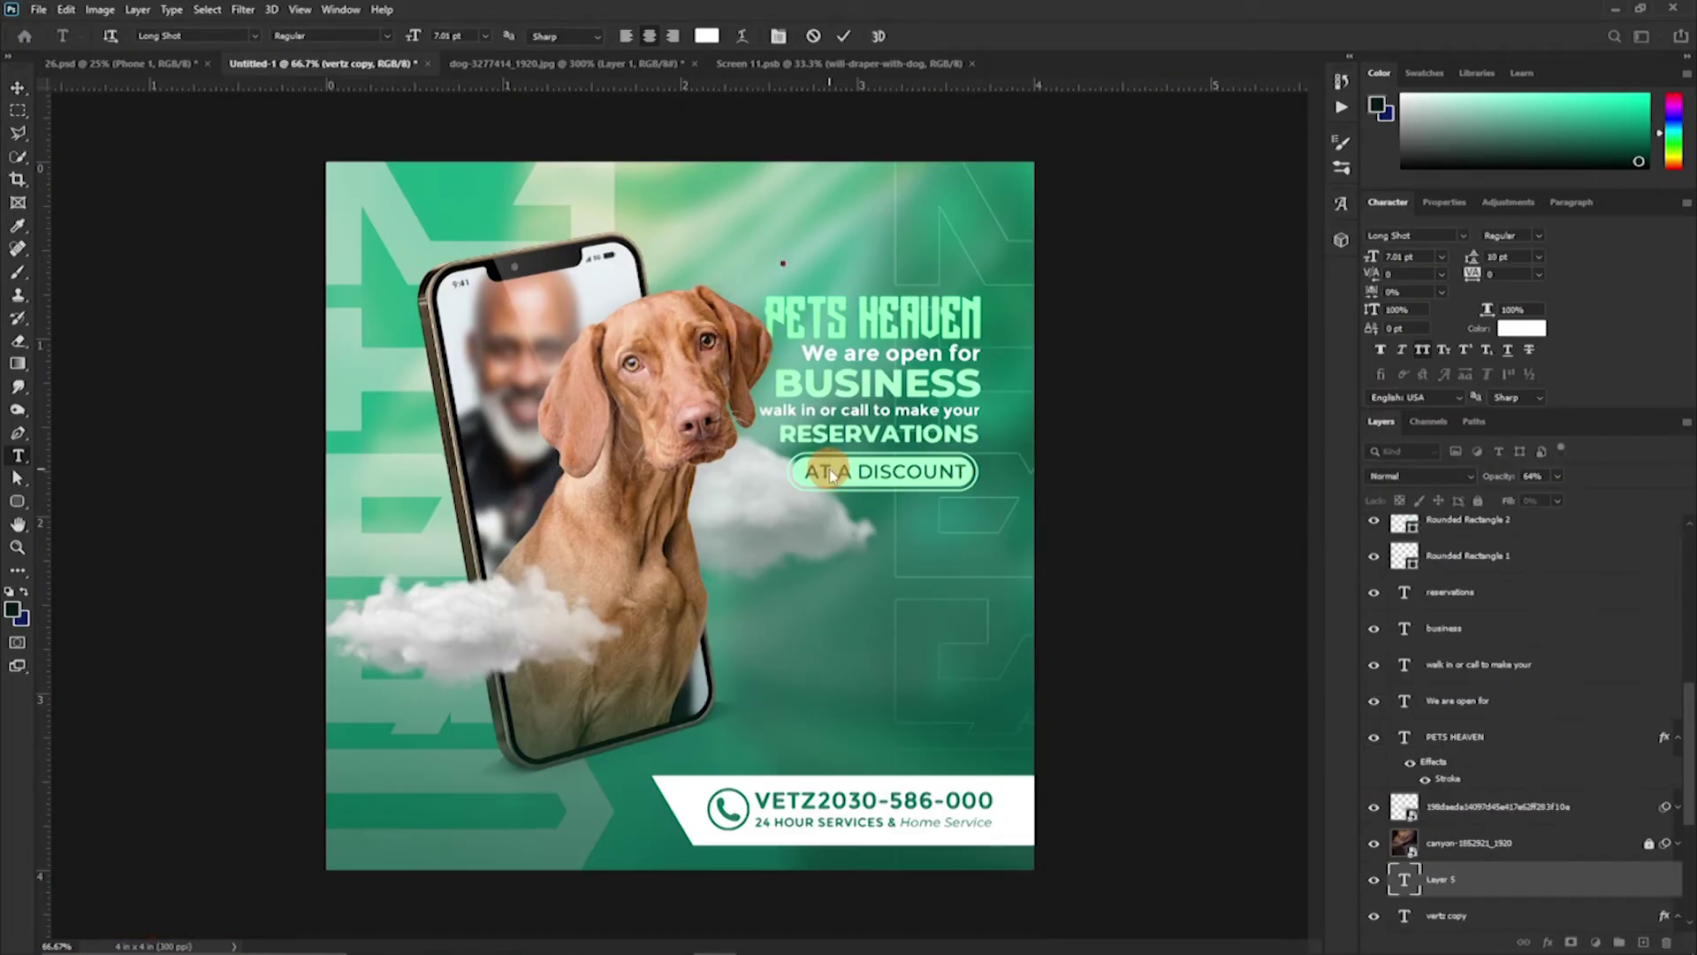
text(Hello)
click(840, 42)
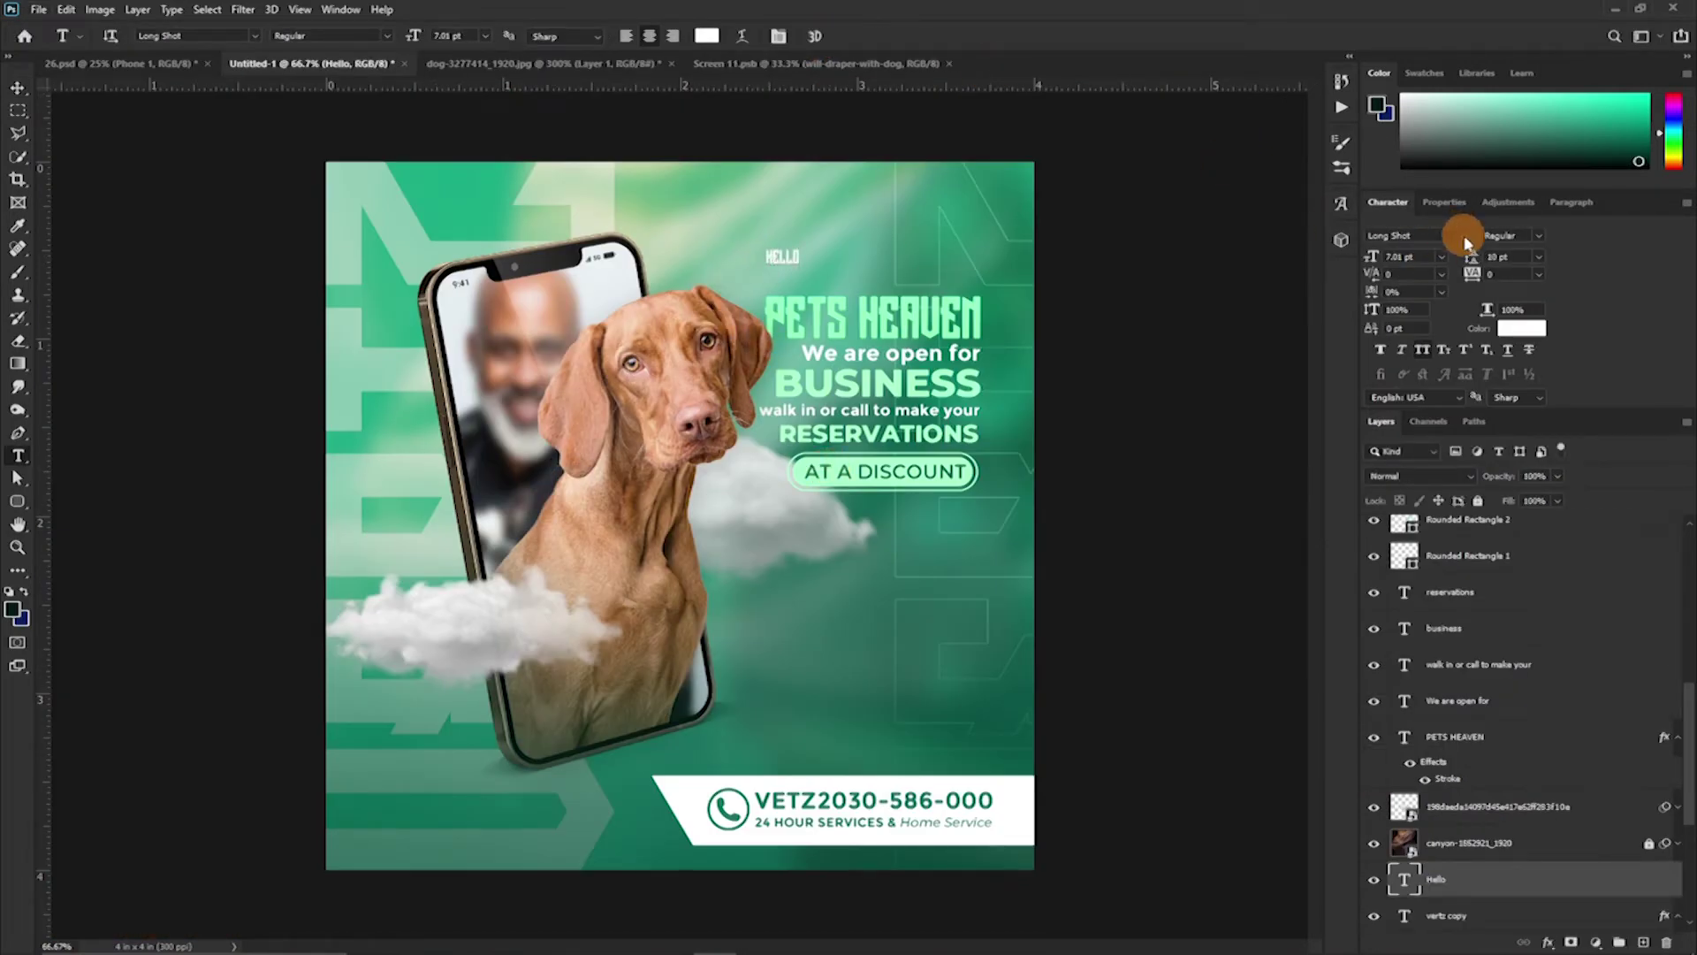
click(1464, 233)
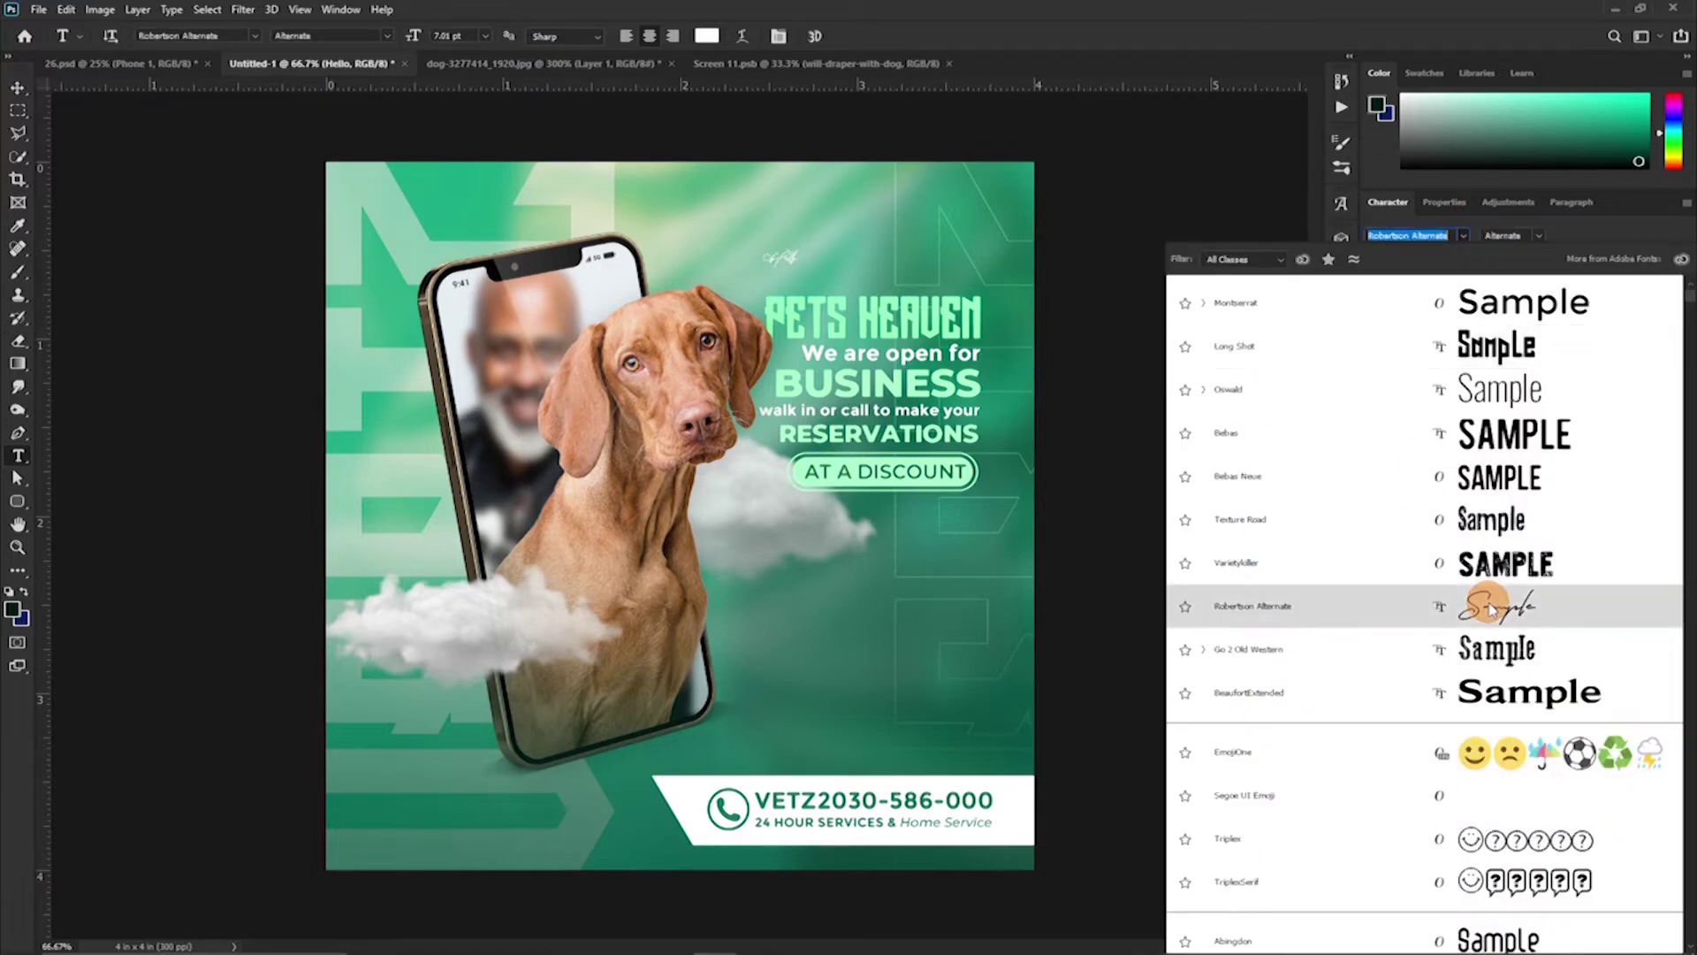
Browse the script fonts and apply Restian to the Hello text
scroll(1492, 608, down, 5)
scroll(1503, 682, down, 5)
scroll(1534, 644, down, 3)
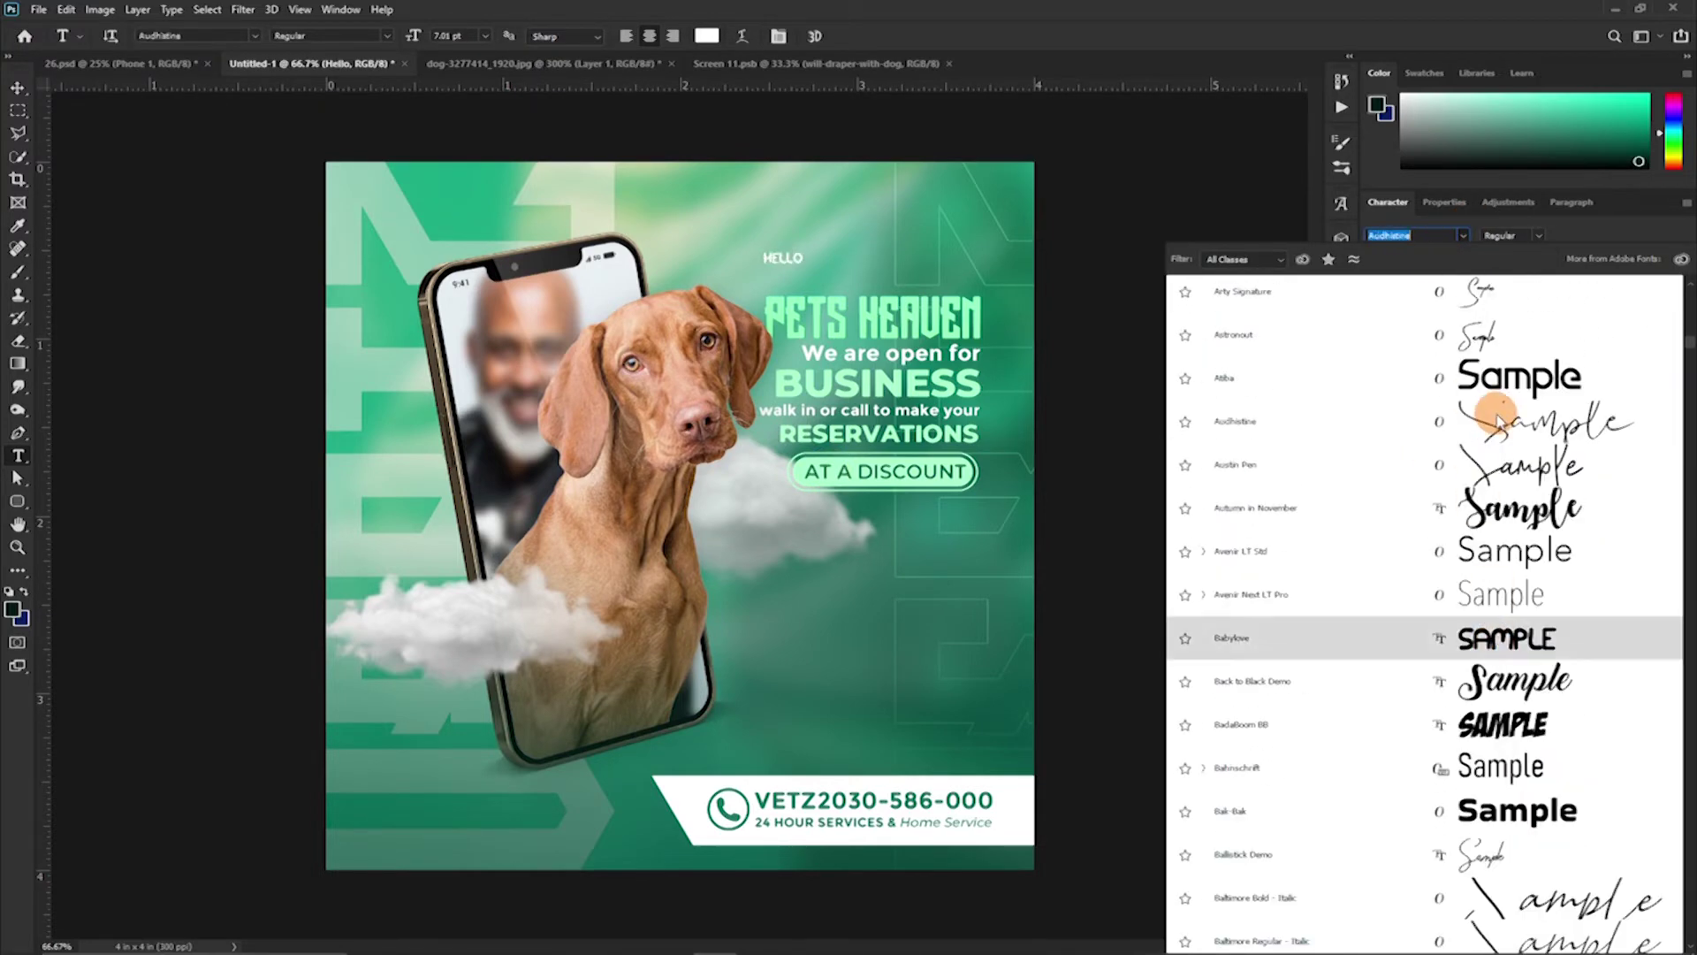
scroll(1503, 460, down, 2)
scroll(1530, 539, down, 2)
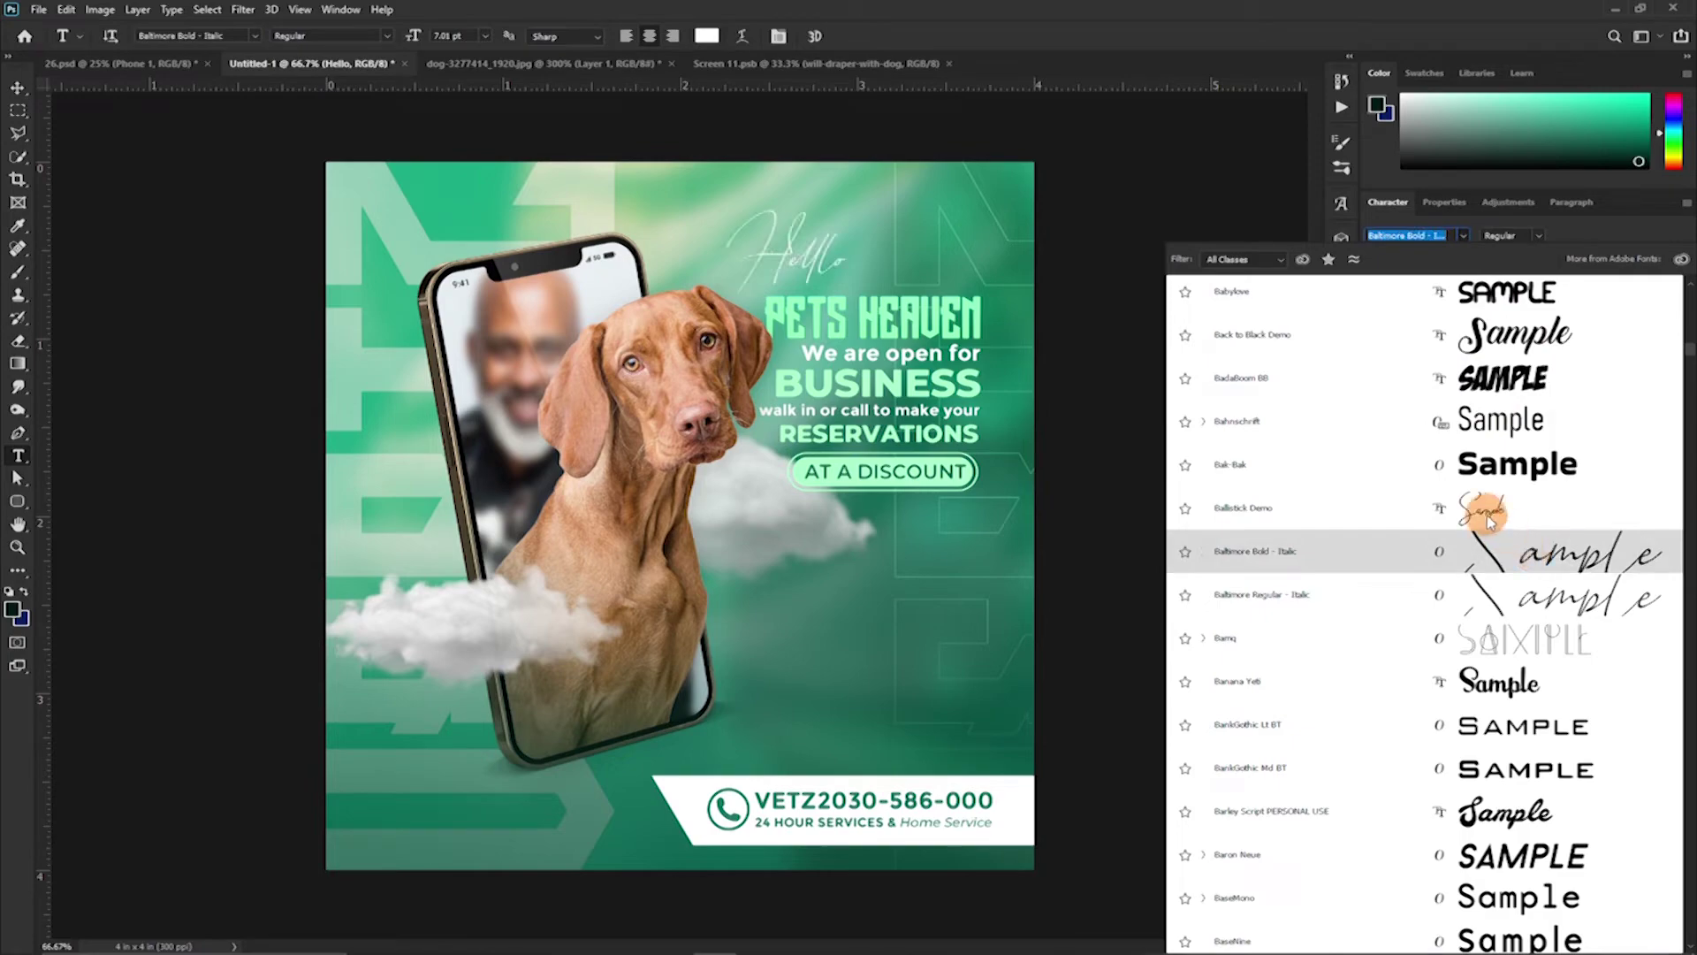
scroll(1526, 591, down, 5)
scroll(1523, 587, down, 5)
scroll(1522, 586, down, 5)
scroll(1503, 521, down, 5)
scroll(1483, 449, down, 5)
scroll(1486, 513, down, 5)
scroll(1490, 539, down, 5)
scroll(1487, 543, down, 5)
scroll(1485, 548, down, 5)
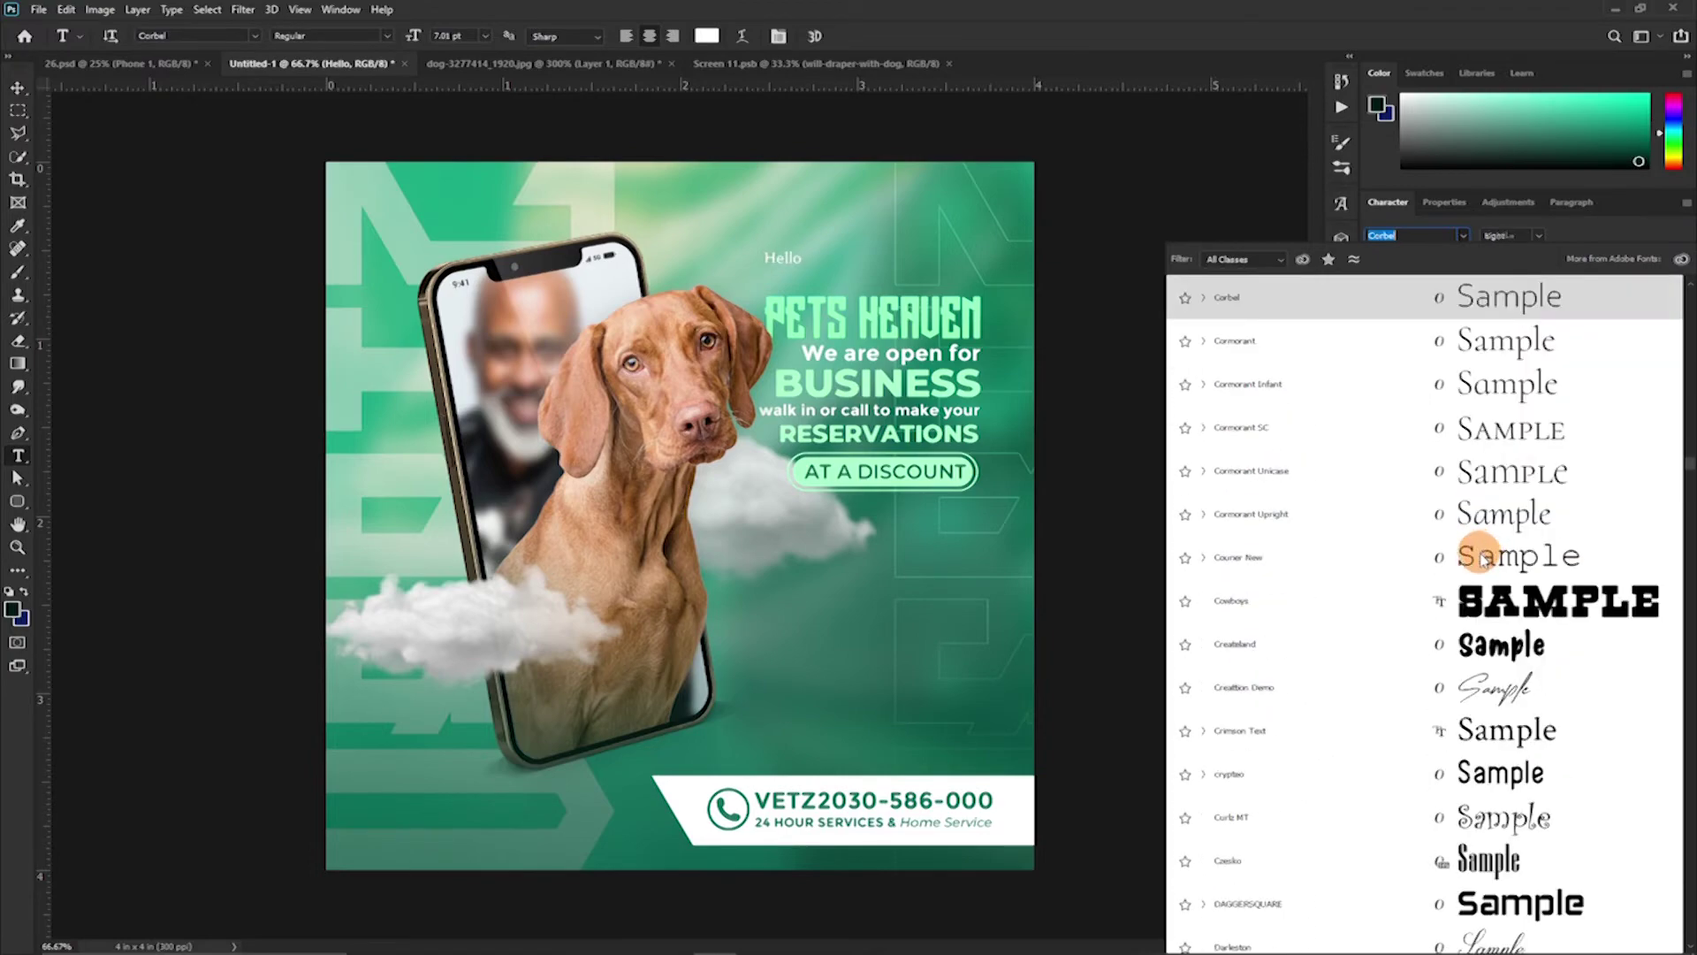
scroll(1476, 692, down, 7)
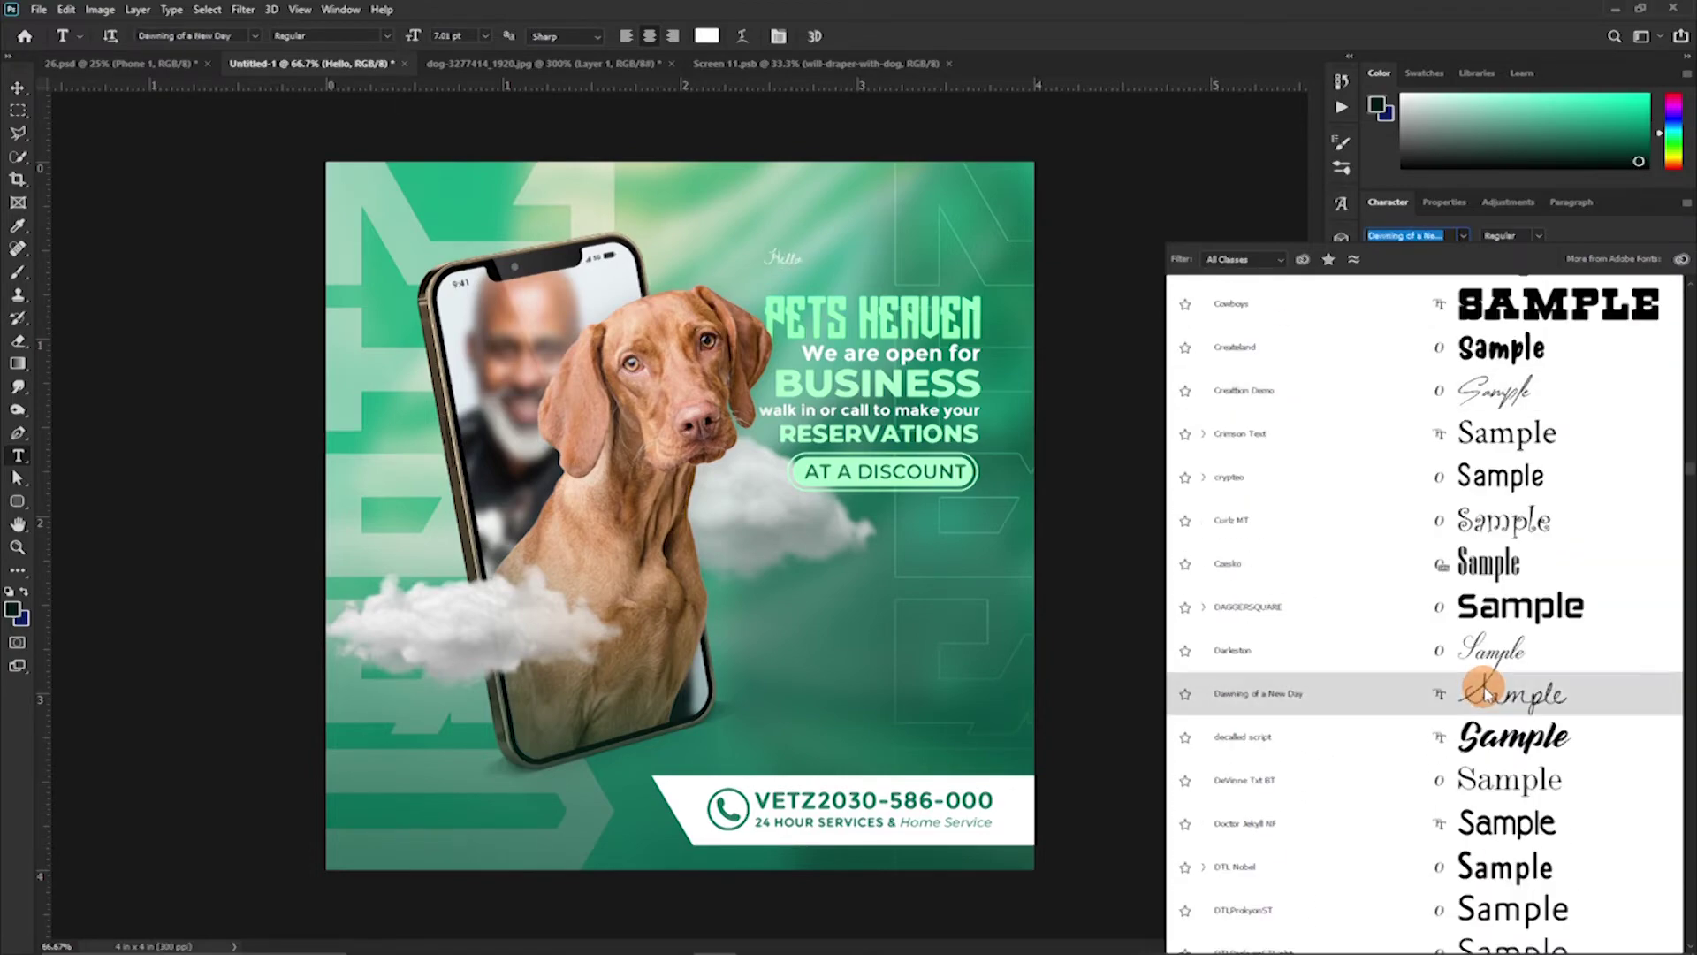
scroll(1474, 681, down, 5)
scroll(1565, 698, down, 5)
scroll(1572, 708, down, 5)
scroll(1564, 708, down, 5)
scroll(1547, 712, down, 5)
scroll(1542, 712, down, 5)
scroll(1477, 783, down, 5)
scroll(1478, 760, down, 5)
scroll(1463, 619, down, 5)
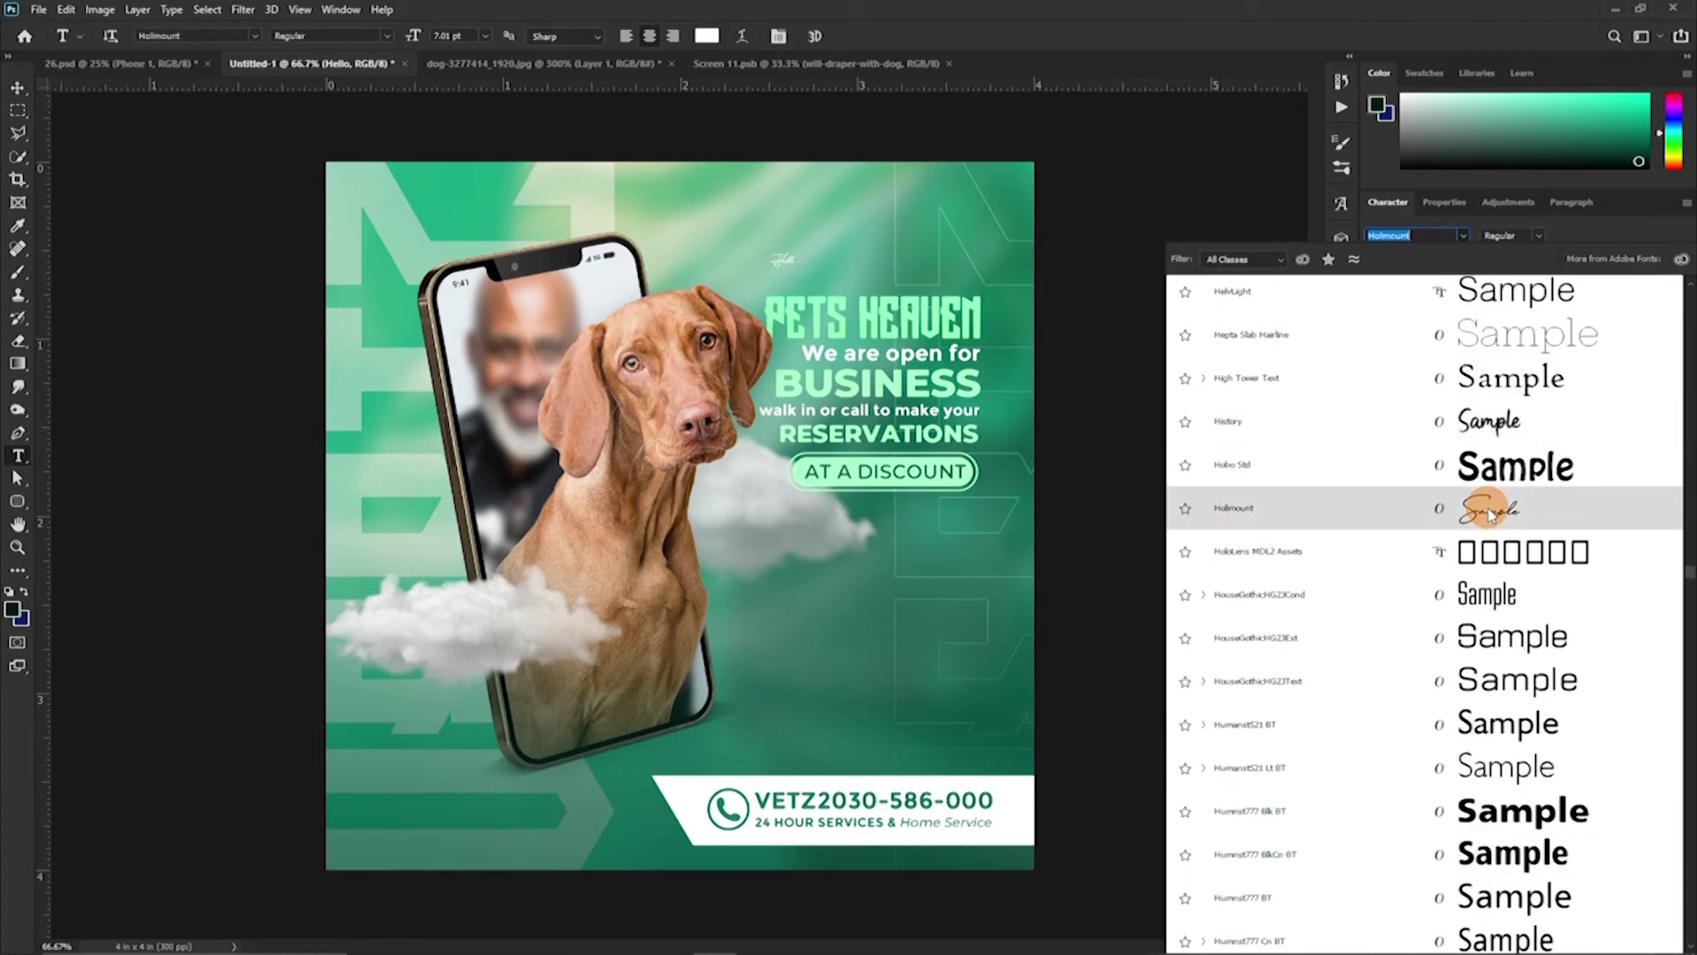
scroll(1467, 555, down, 5)
scroll(1514, 555, down, 5)
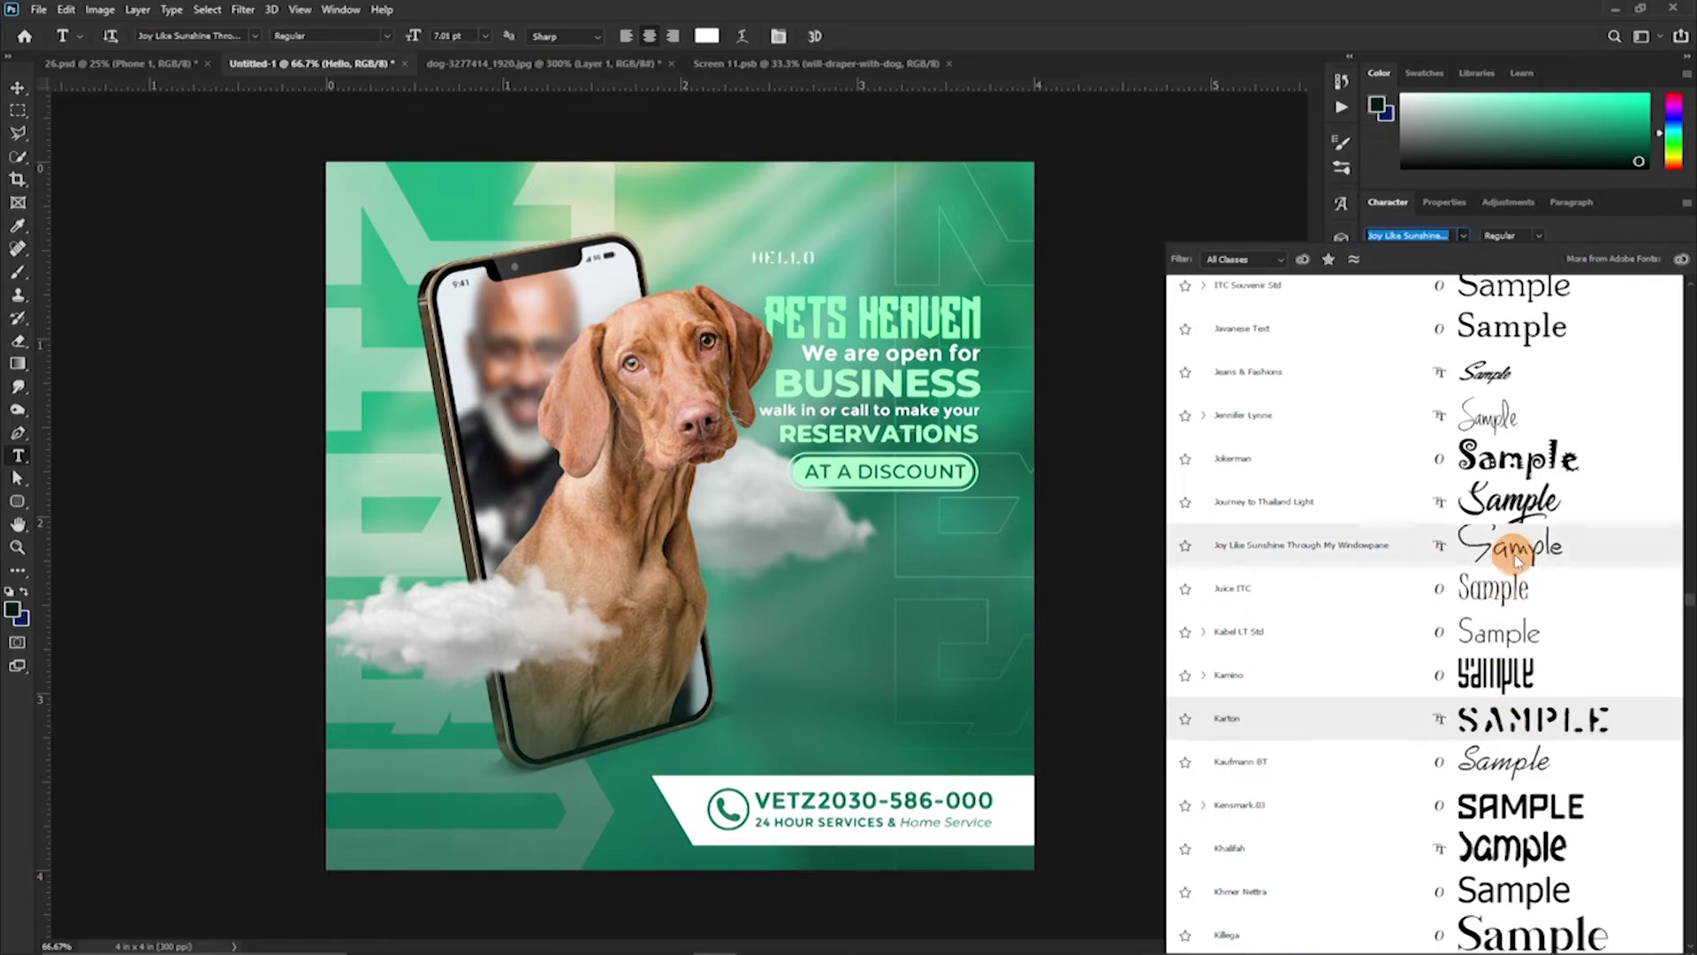
scroll(1513, 557, down, 5)
scroll(1513, 557, down, 5)
scroll(1494, 557, down, 5)
scroll(1503, 562, down, 5)
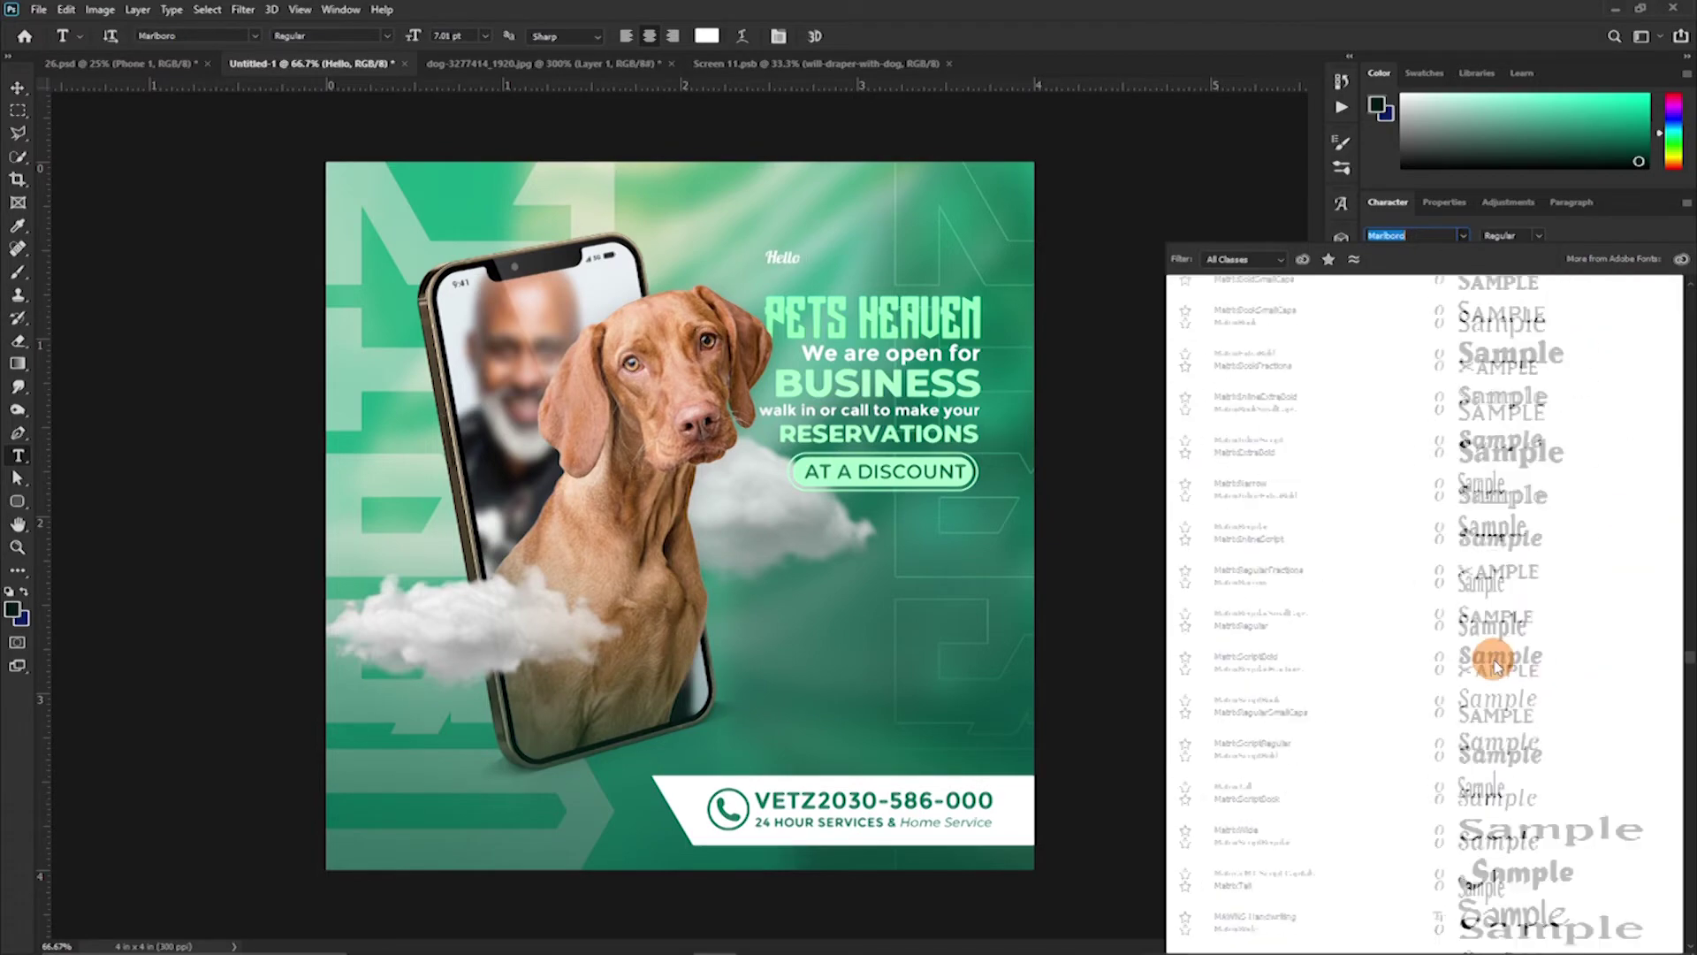
scroll(1485, 654, down, 5)
scroll(1487, 672, down, 5)
scroll(1476, 707, down, 5)
scroll(1482, 755, down, 5)
scroll(1487, 774, down, 3)
scroll(1485, 778, down, 5)
scroll(1468, 663, down, 3)
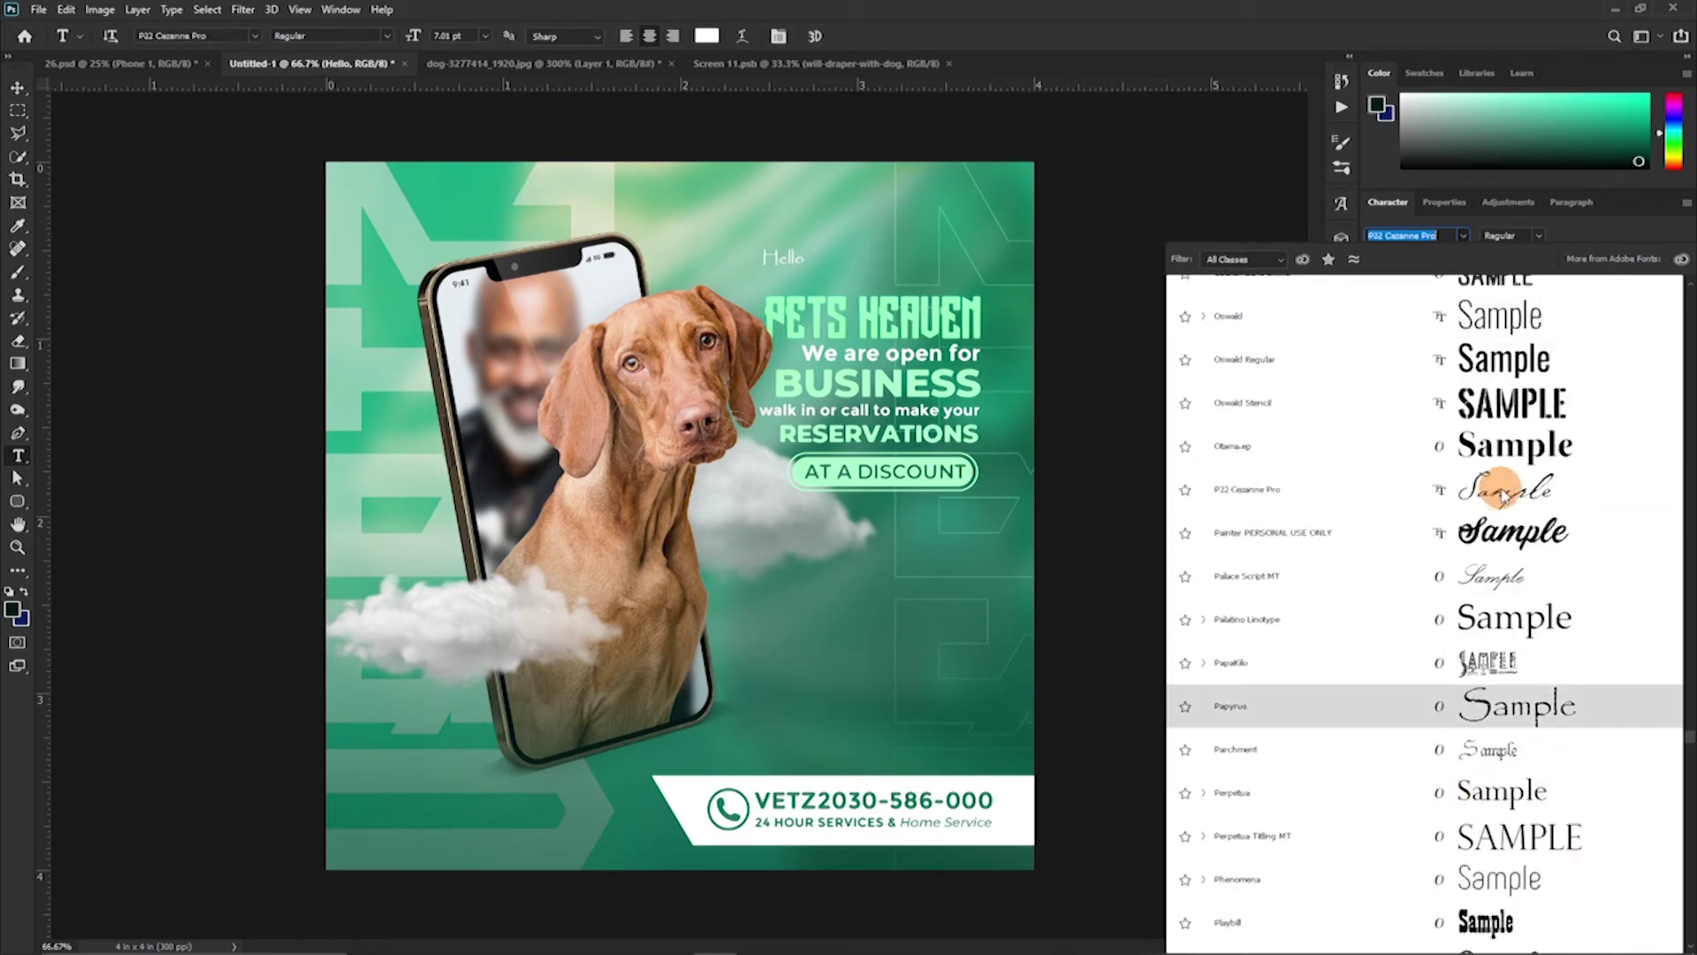
scroll(1505, 496, down, 5)
scroll(1481, 575, down, 5)
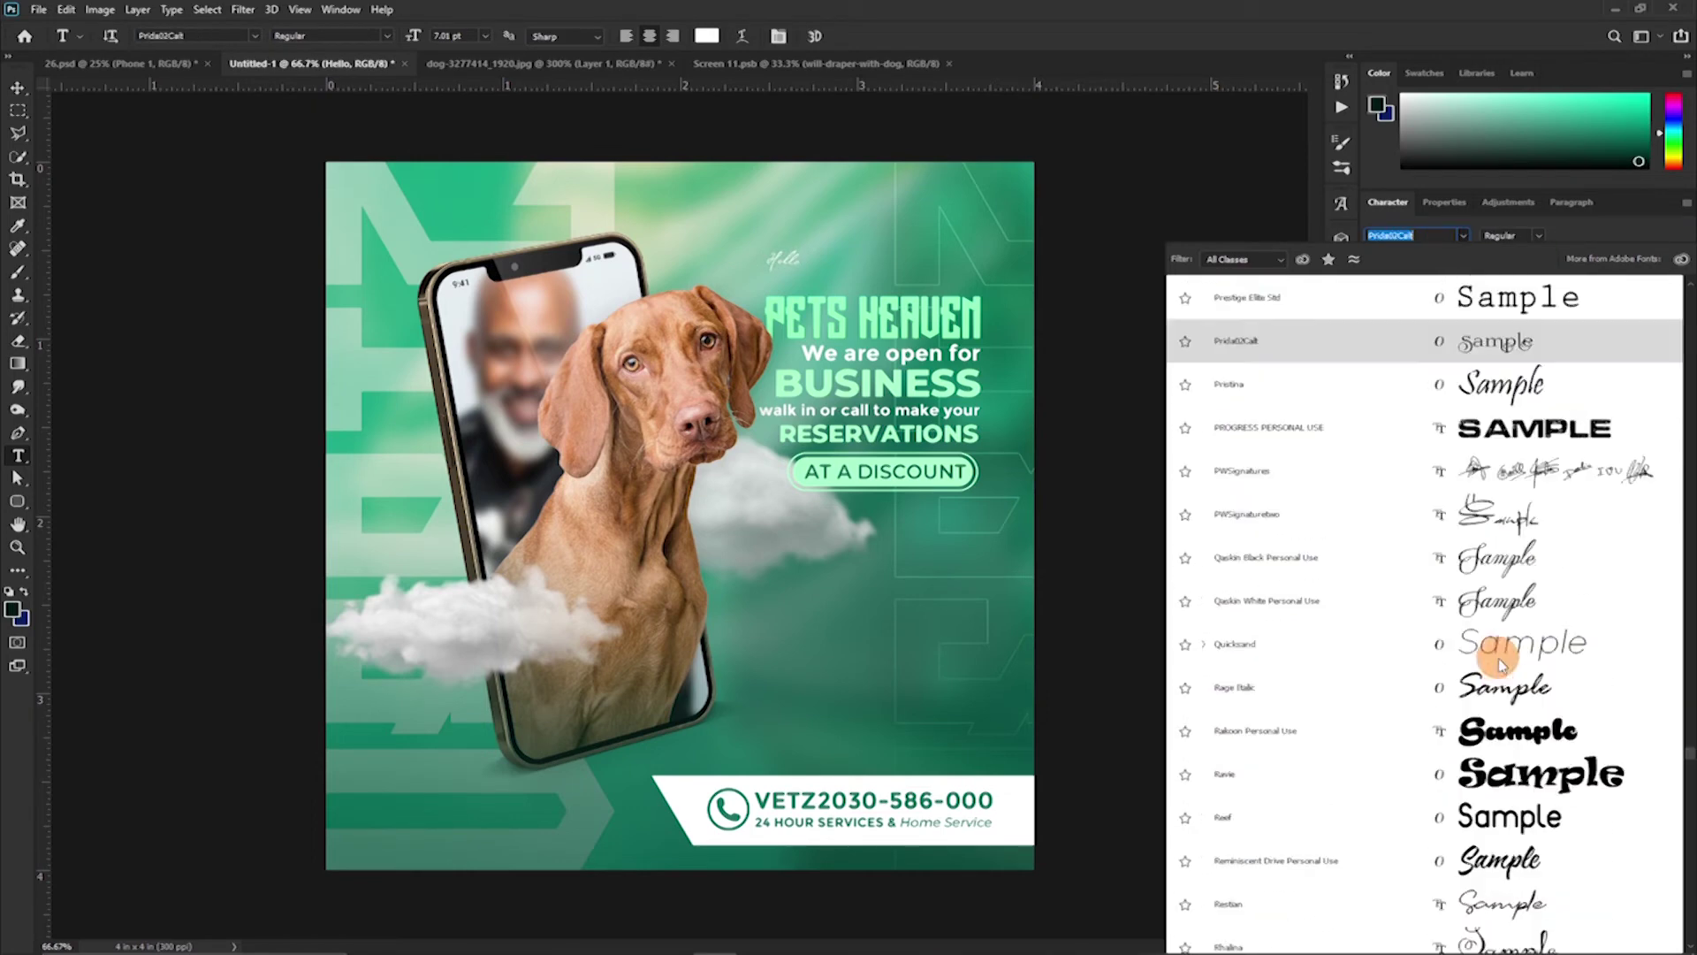
scroll(1513, 645, down, 5)
scroll(1516, 698, down, 3)
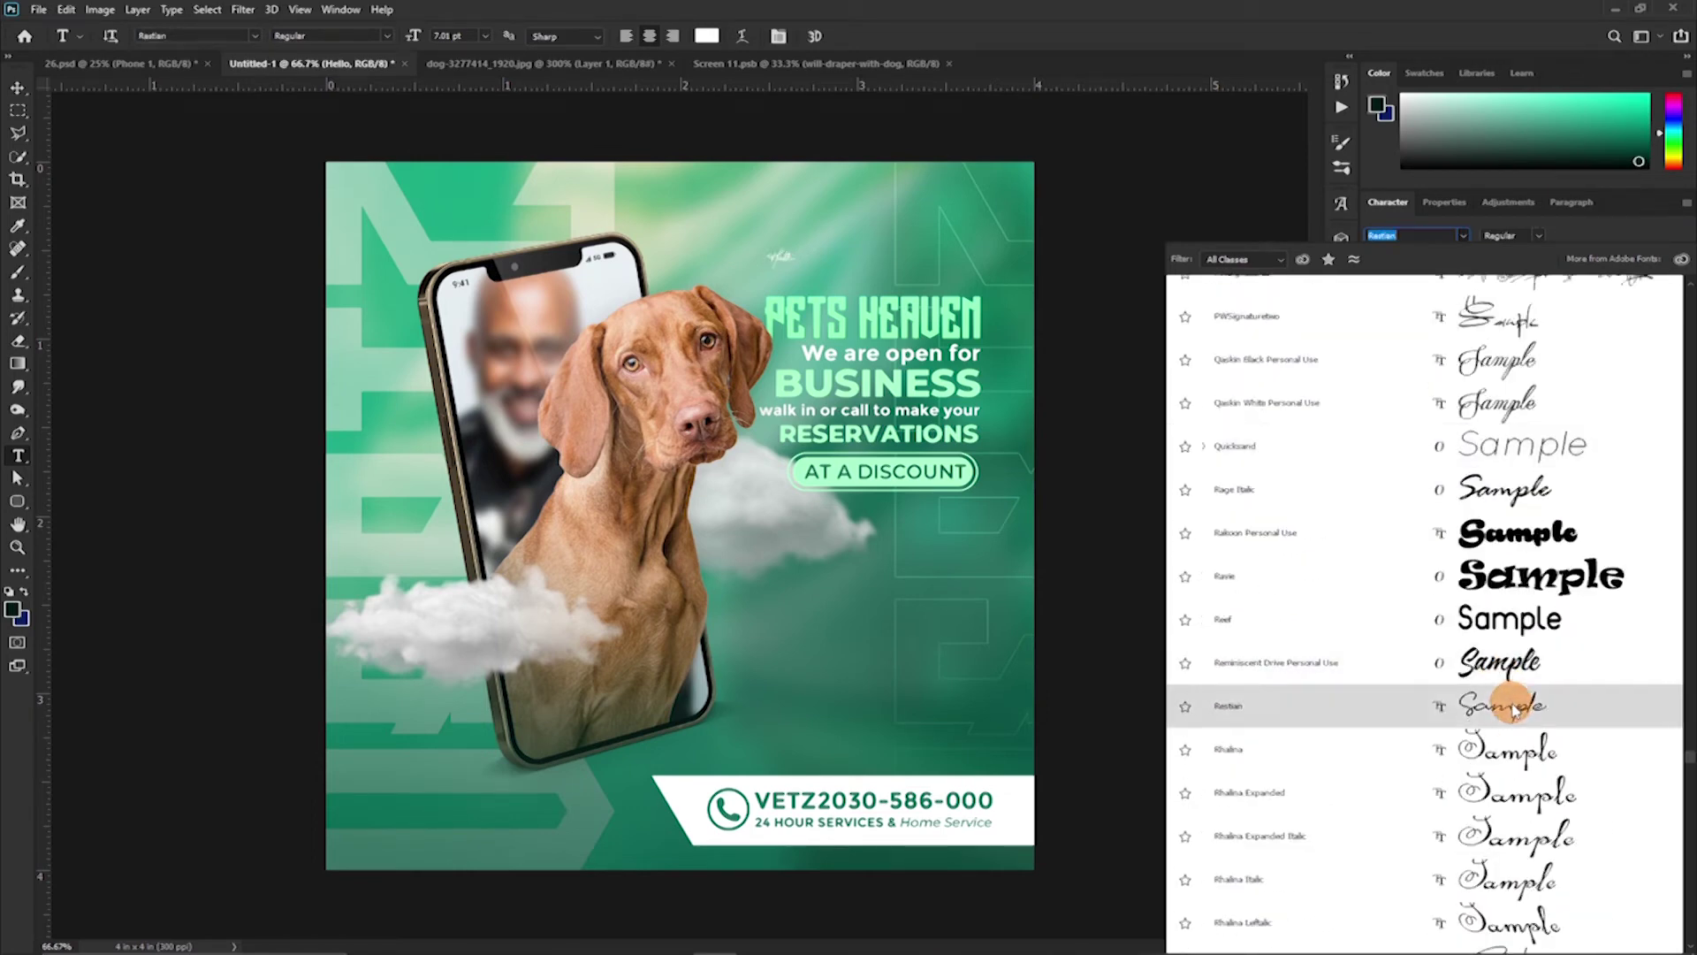
click(1514, 707)
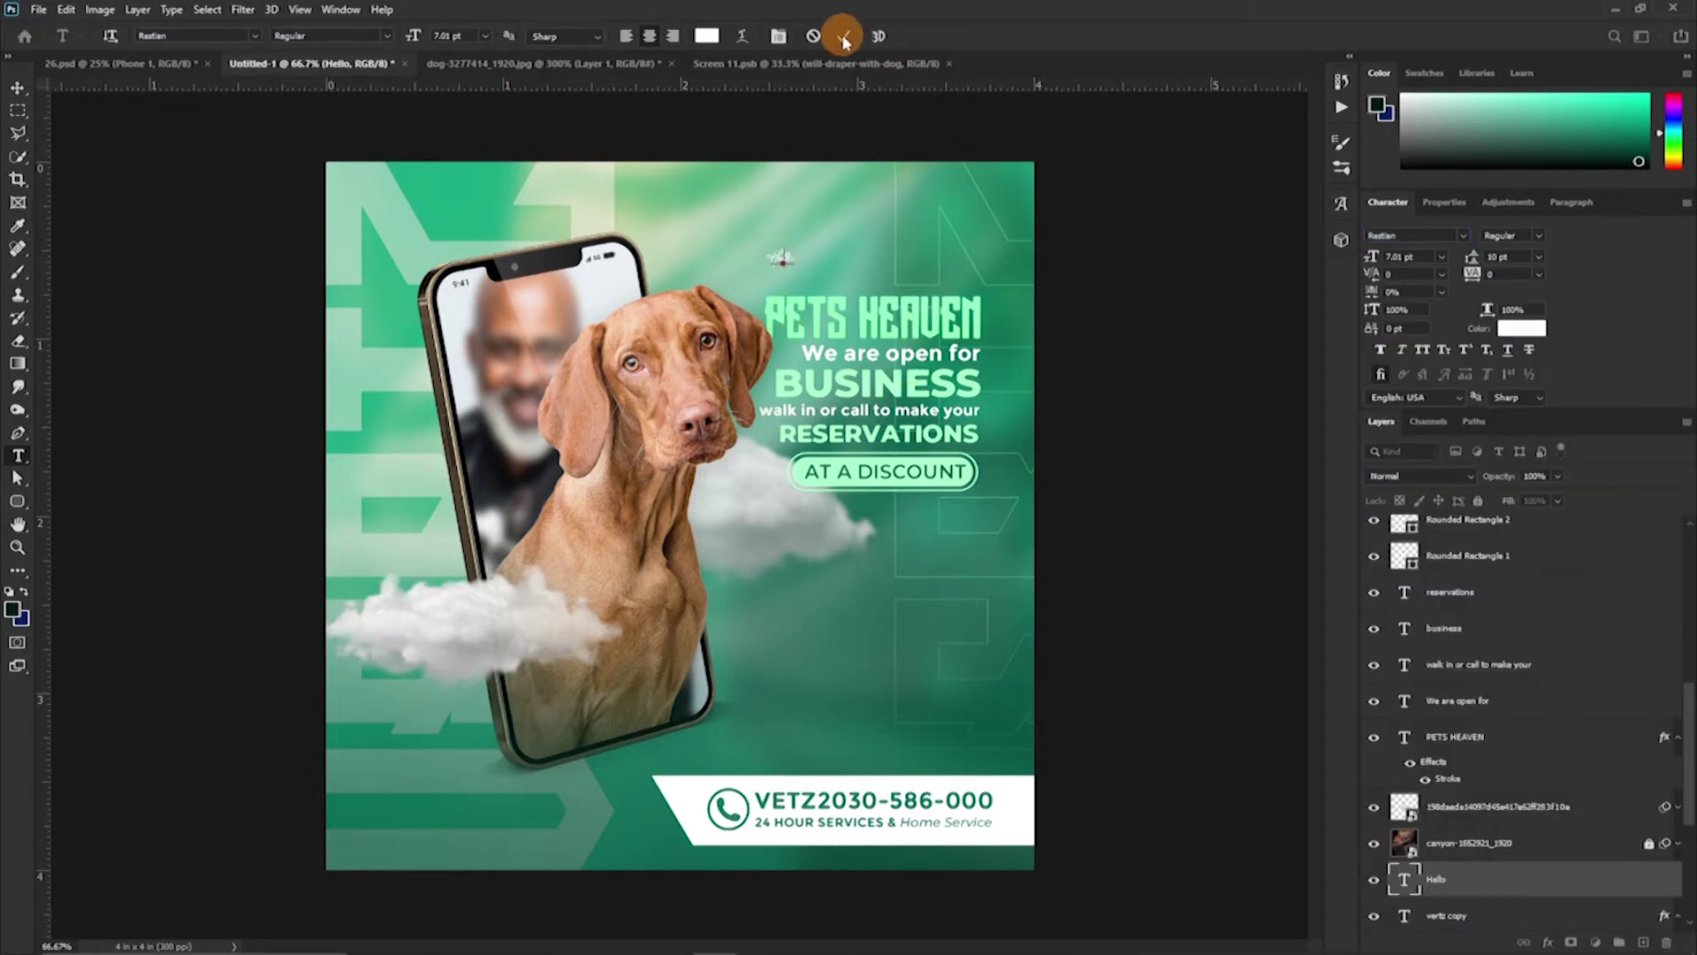
Enlarge Hello, move it below the AT A DISCOUNT button, and raise its layer
key(ctrl+t)
drag(793, 250, 928, 177)
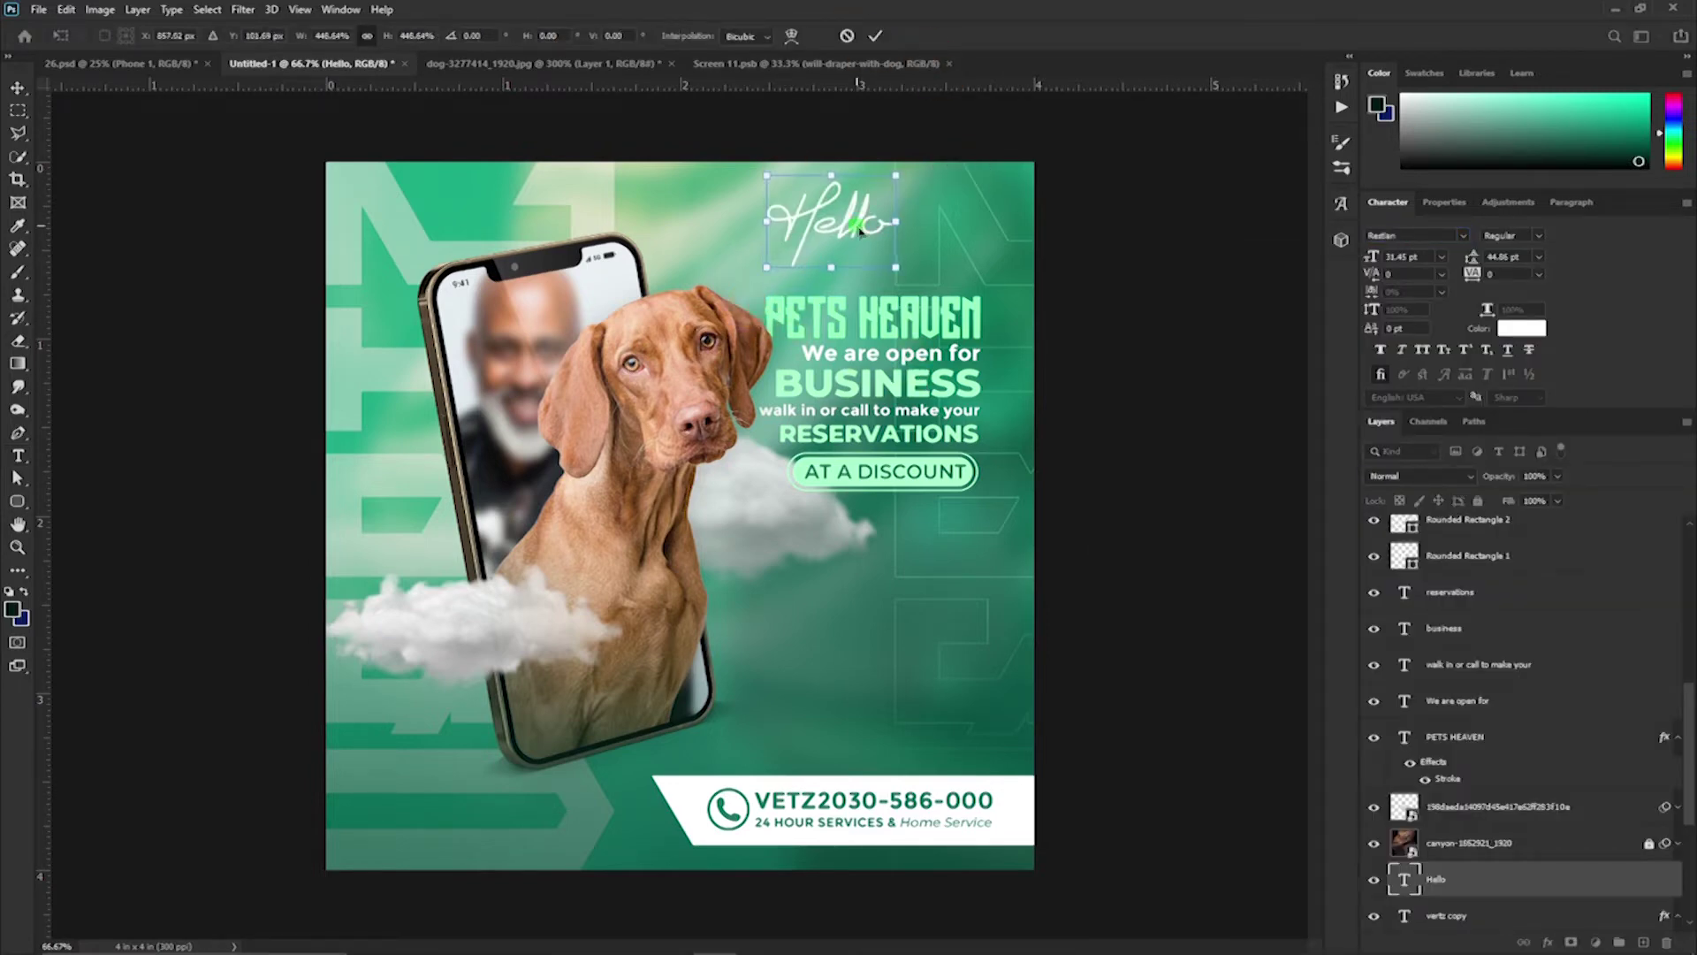
mouse_move(862, 265)
mouse_down()
mouse_move(886, 575)
mouse_move(886, 539)
mouse_up()
key(Return)
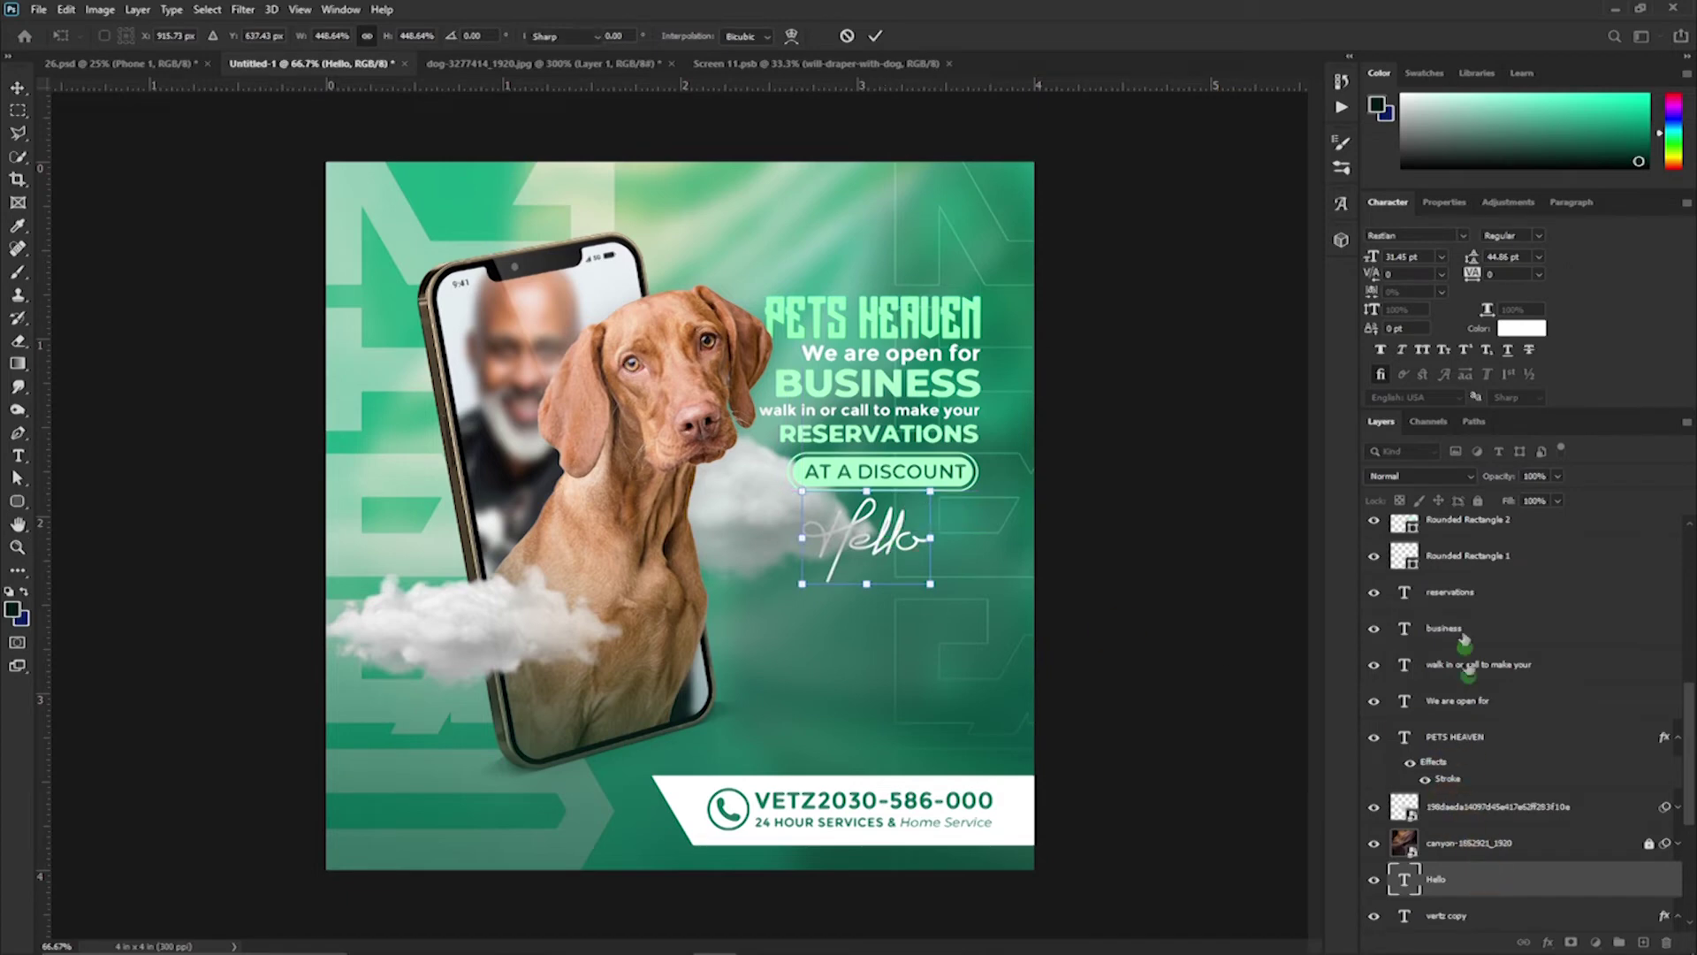
drag(1437, 879, 1426, 519)
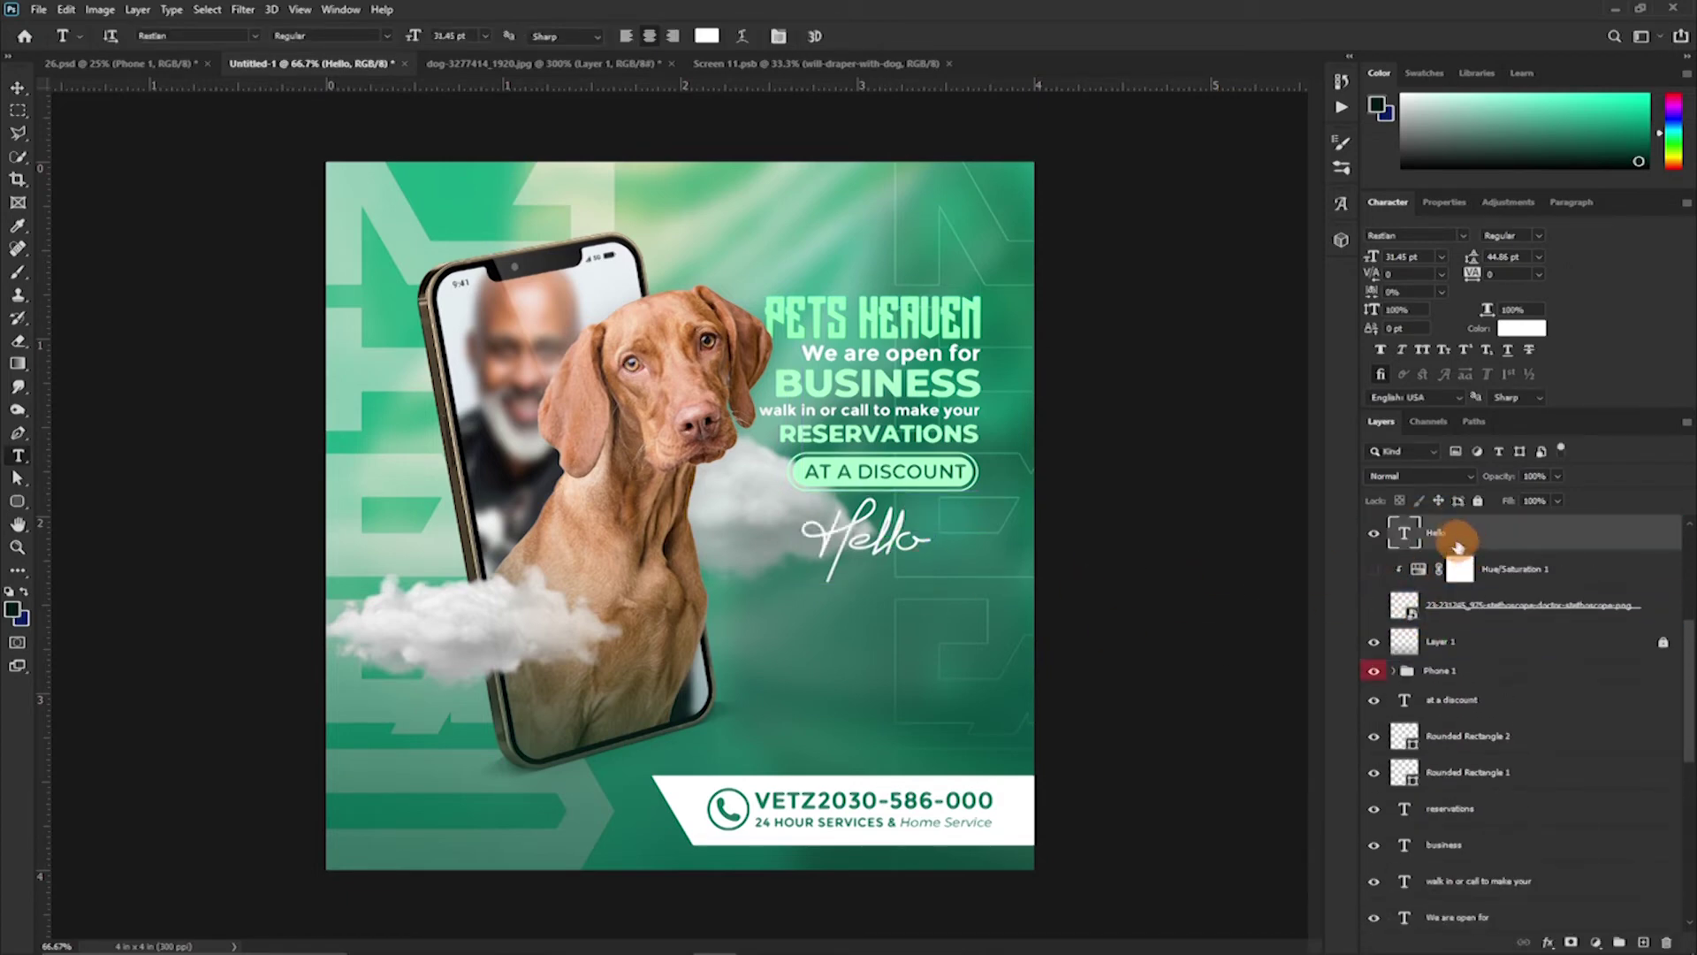
key(ctrl+w)
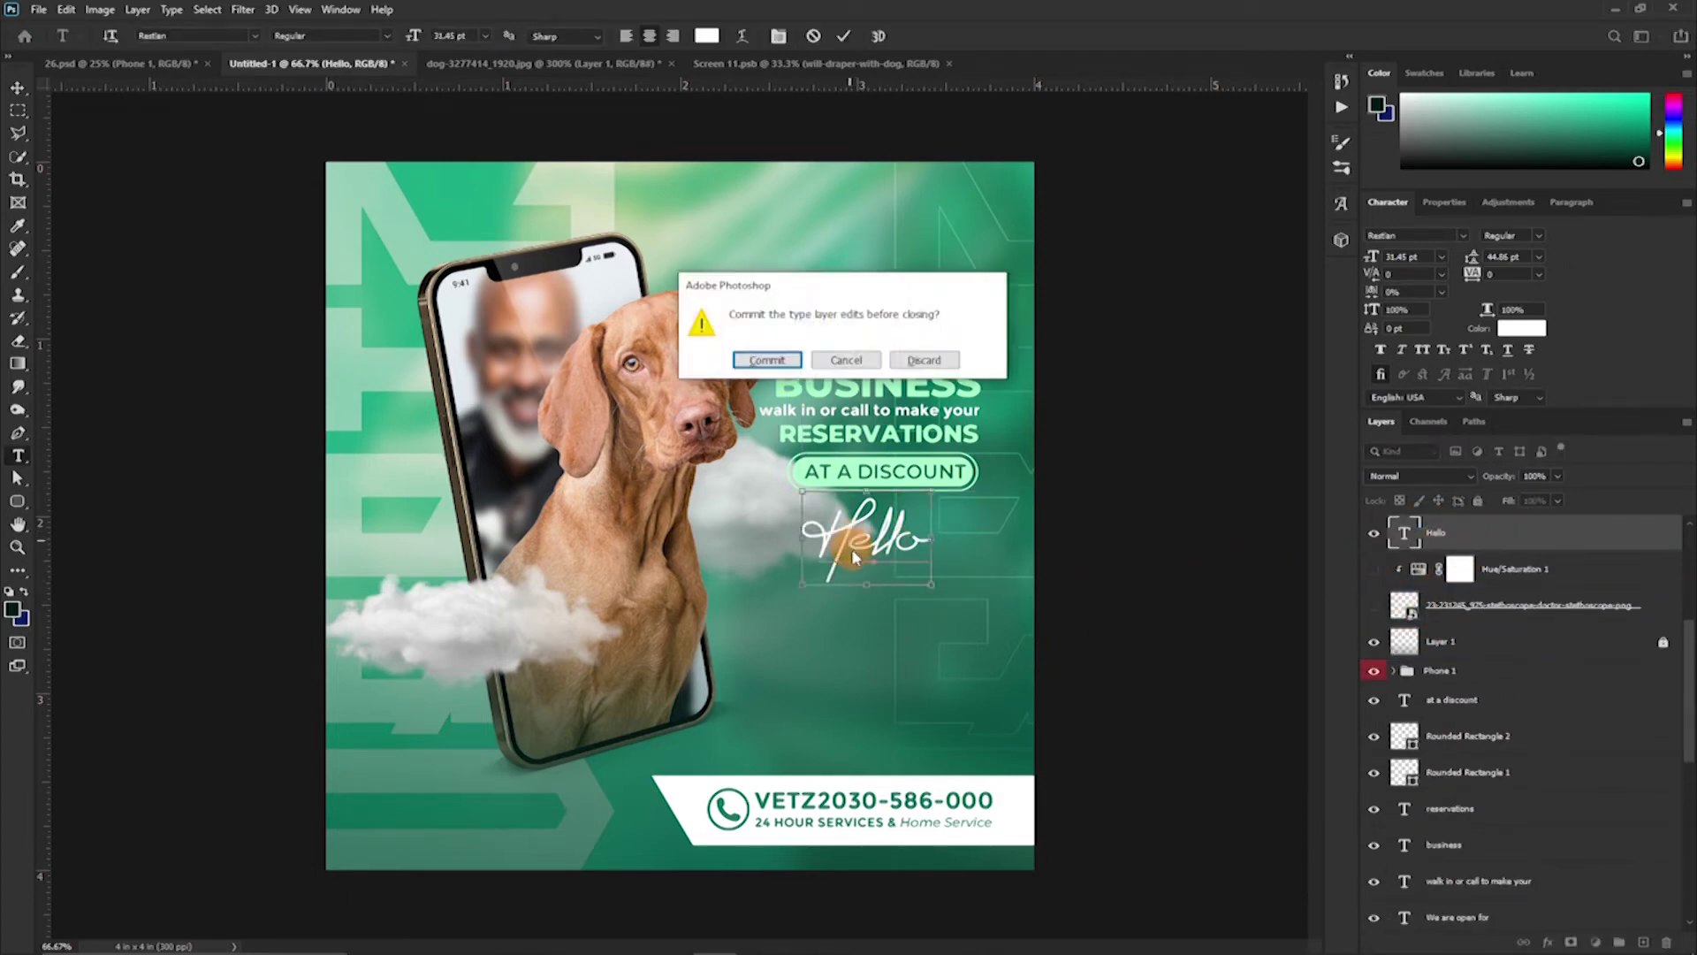
click(928, 362)
Replace the Hello wording with 'Woof!' and align it with the text block
click(870, 541)
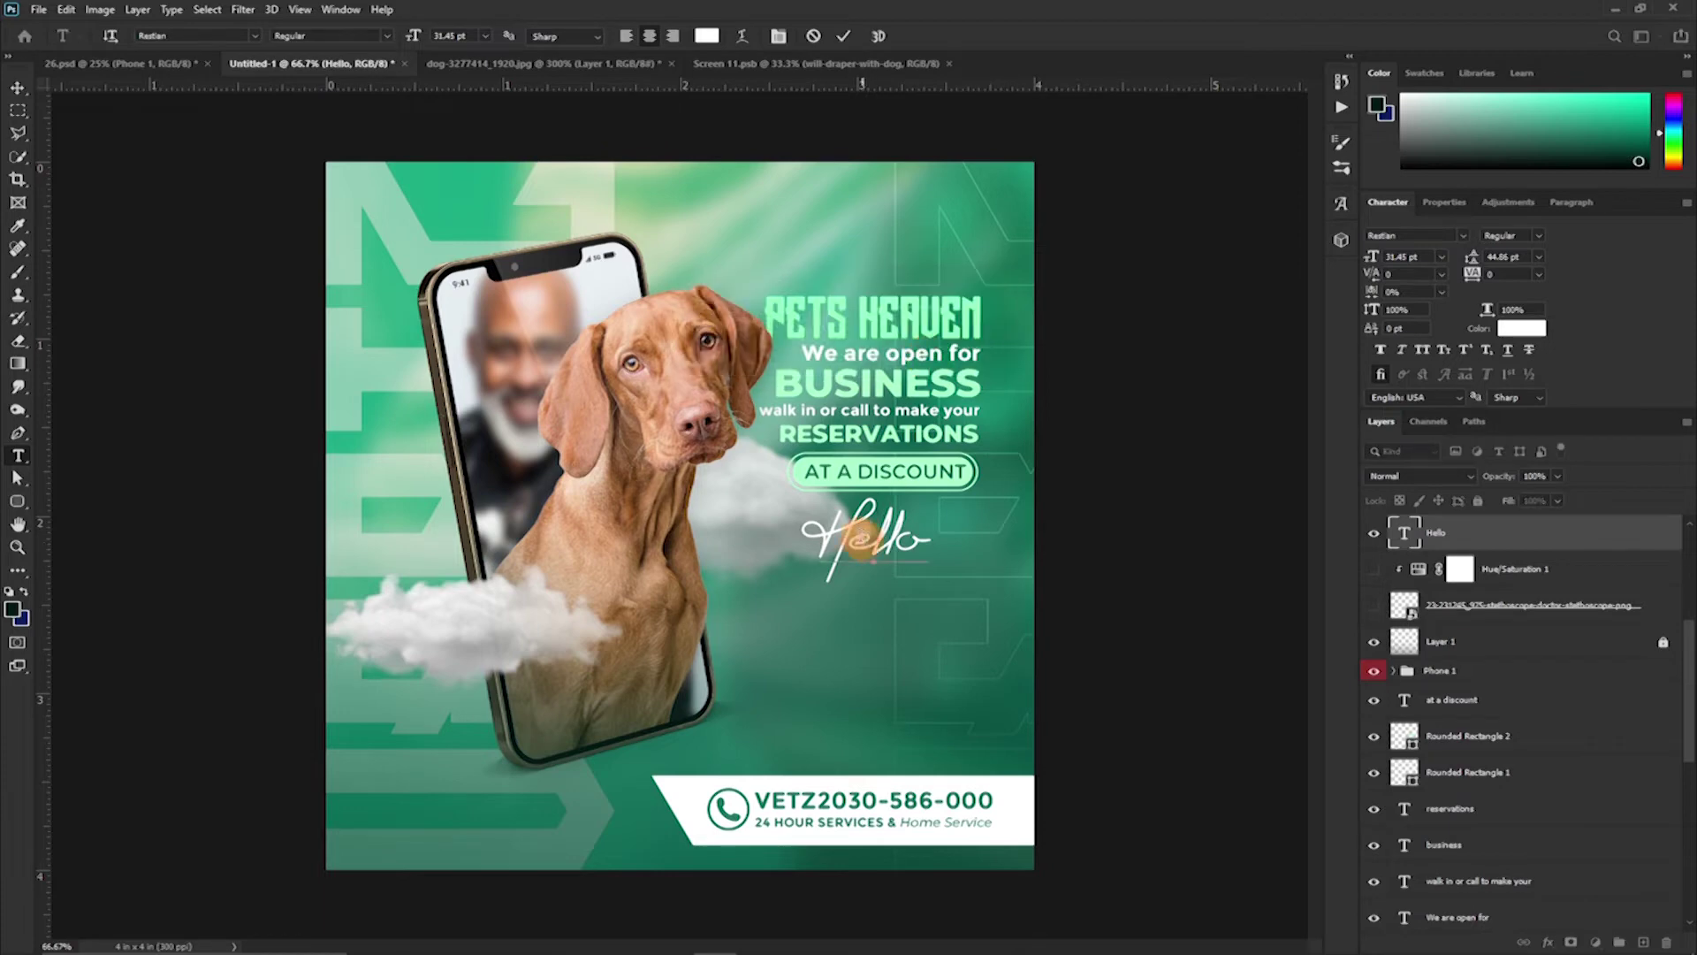
double_click(853, 496)
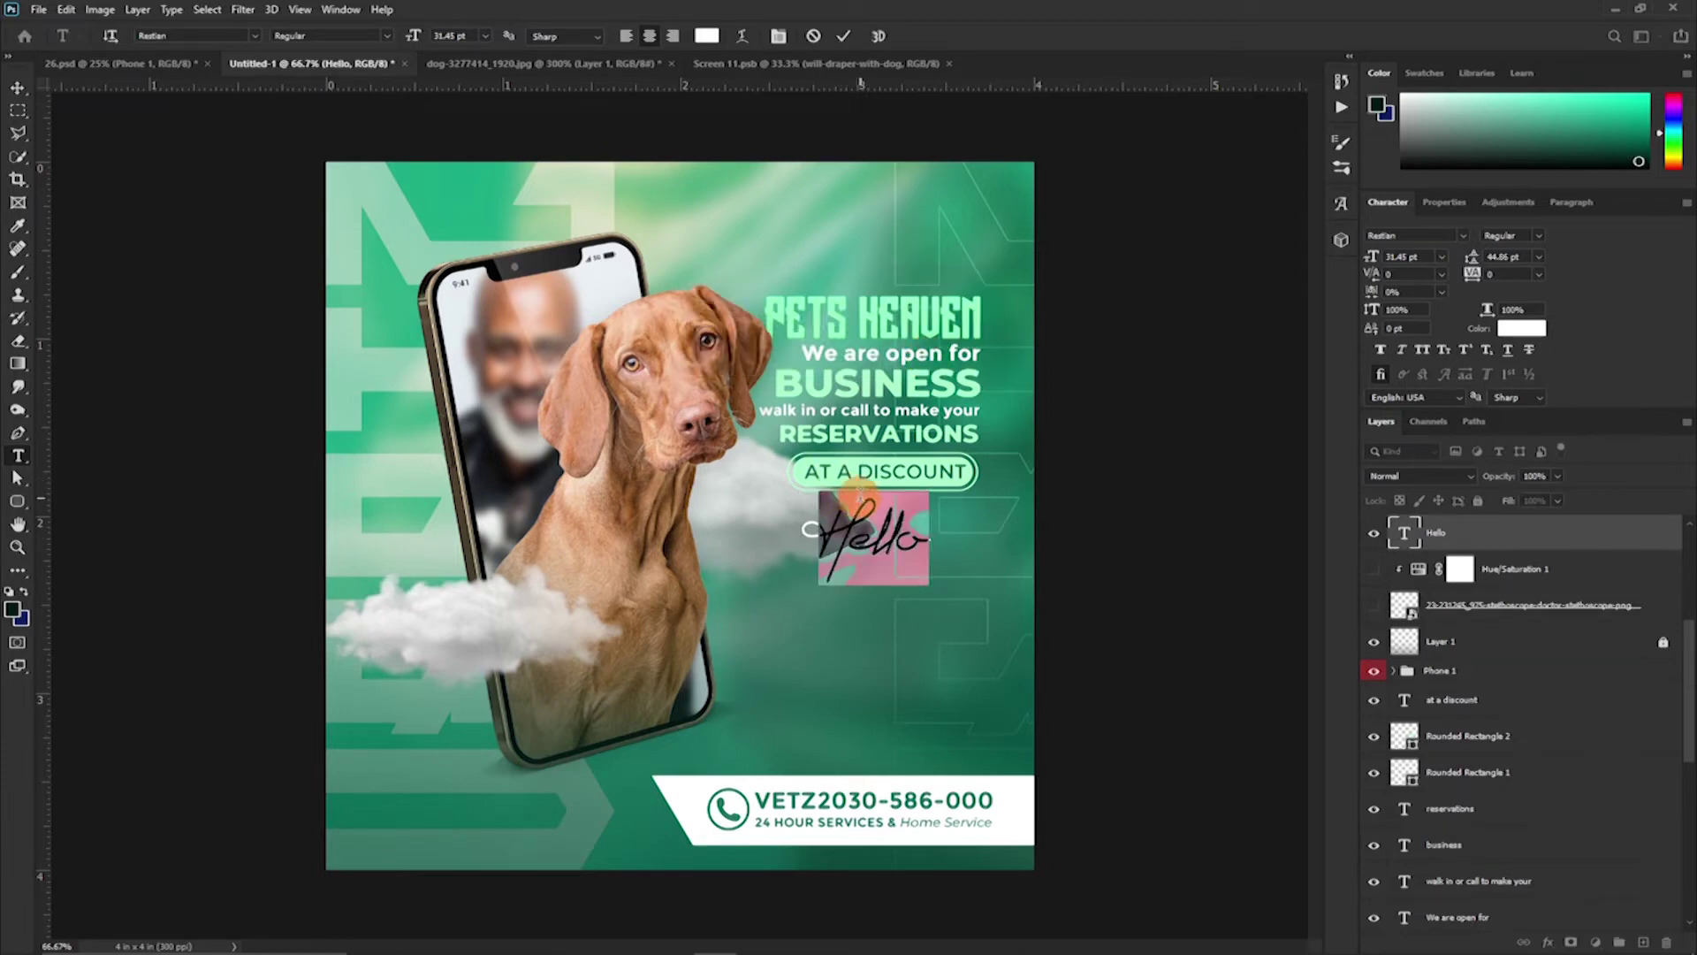
text(Woof)
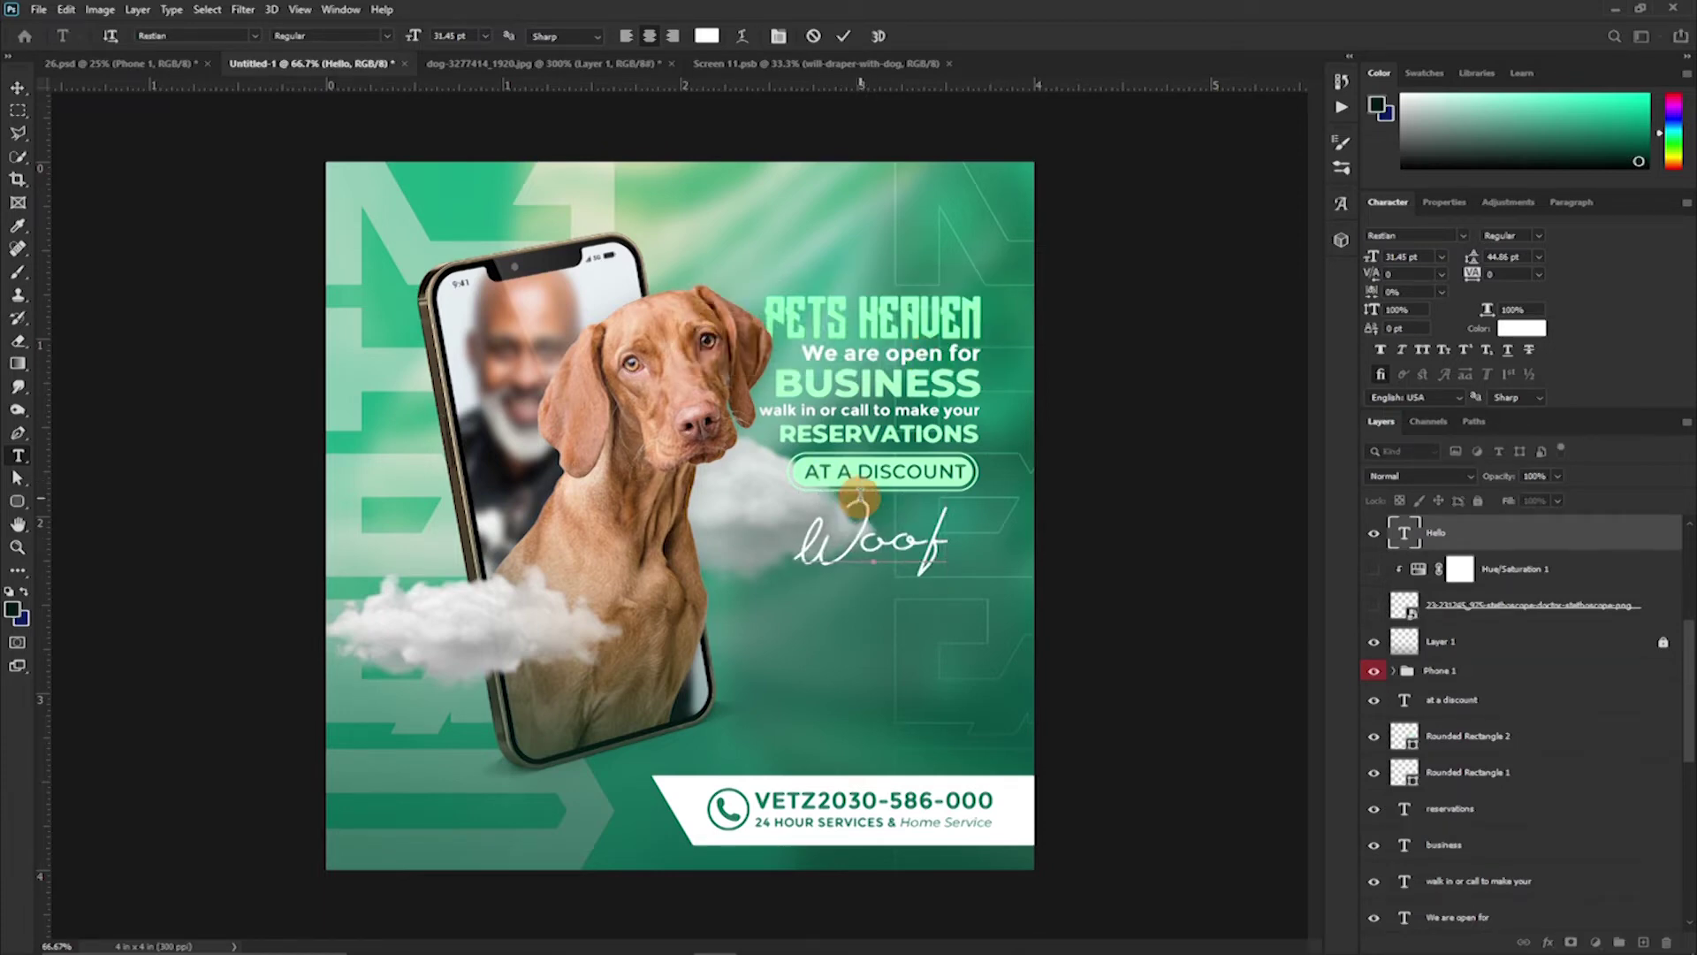
text(!)
click(842, 38)
click(20, 85)
drag(760, 482, 856, 549)
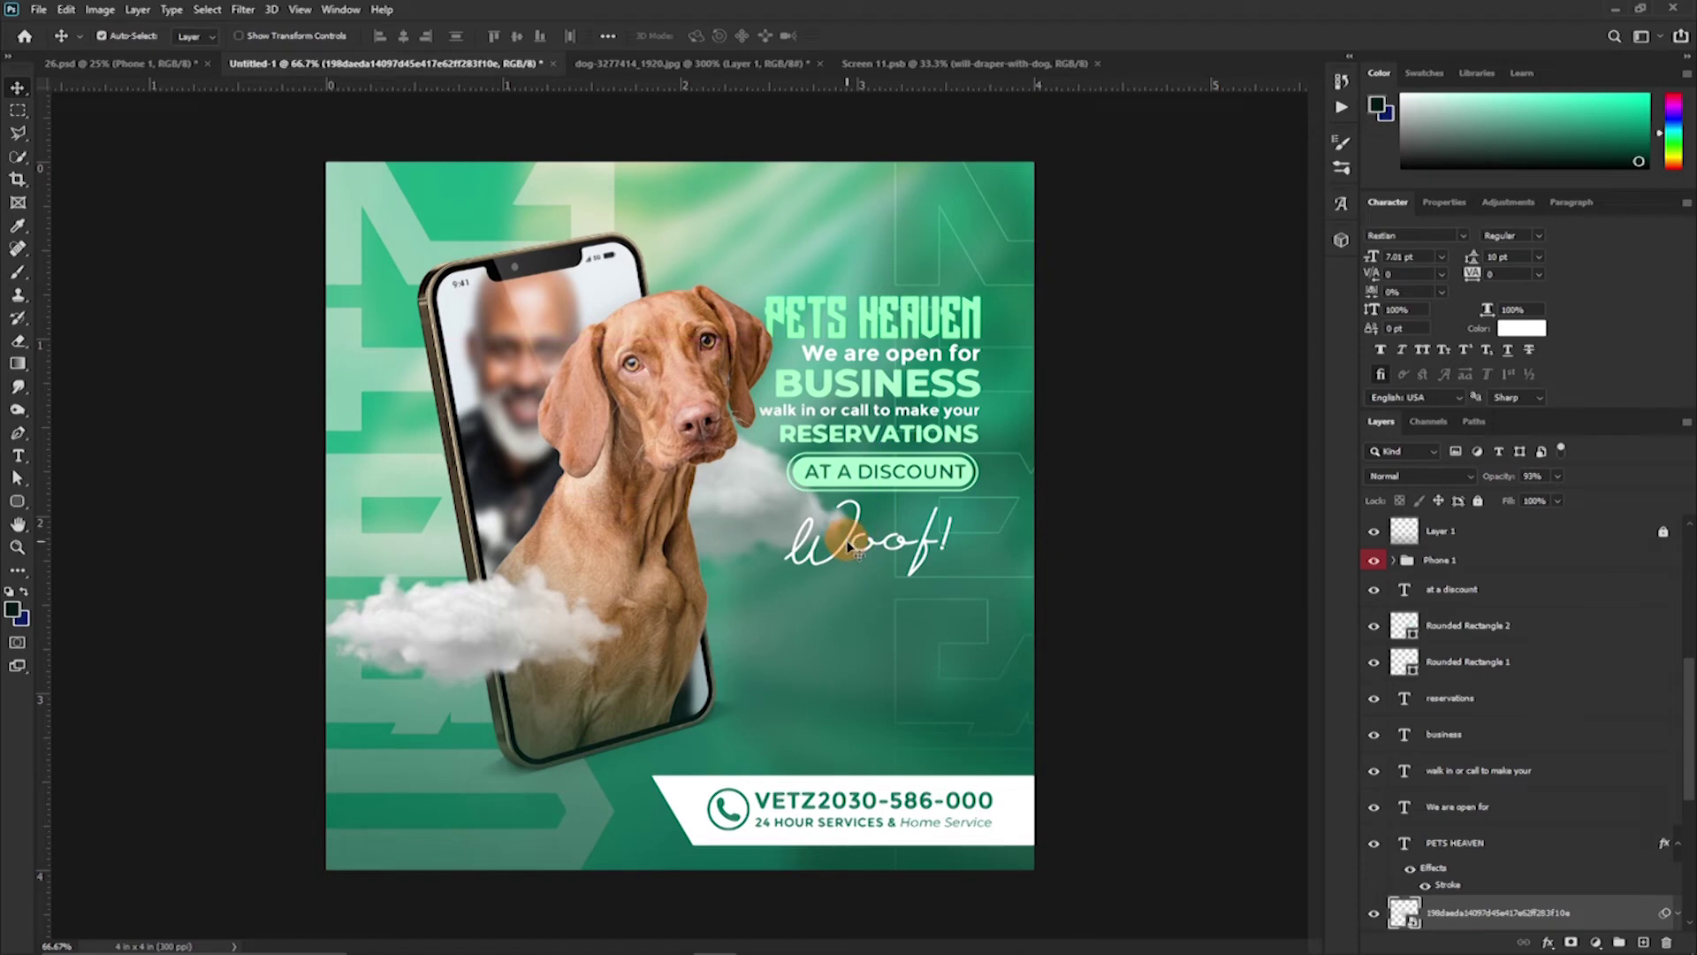
drag(848, 545, 849, 549)
Scale up and tilt Woof!, place its layer below Rounded Rectangle 1, and fine-tune its position
key(ctrl+t)
drag(955, 500, 981, 424)
mouse_move(1024, 562)
mouse_down()
mouse_move(1027, 528)
mouse_move(1000, 496)
mouse_up()
click(875, 36)
drag(1438, 532, 1503, 790)
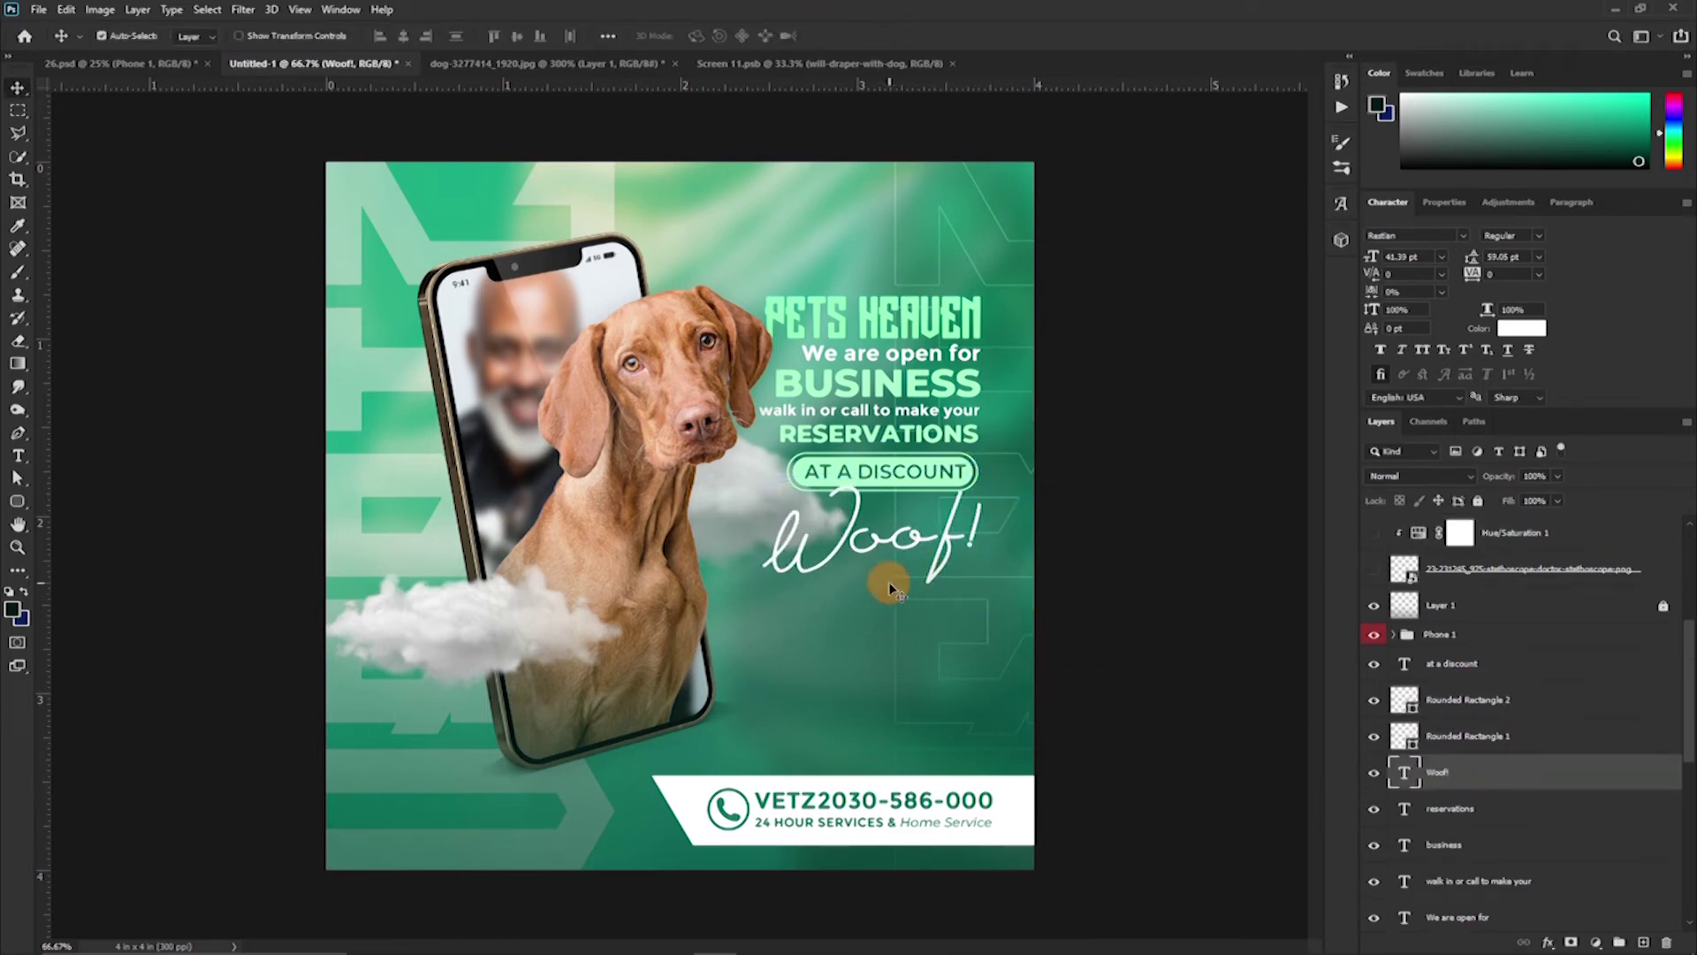
drag(919, 591, 939, 562)
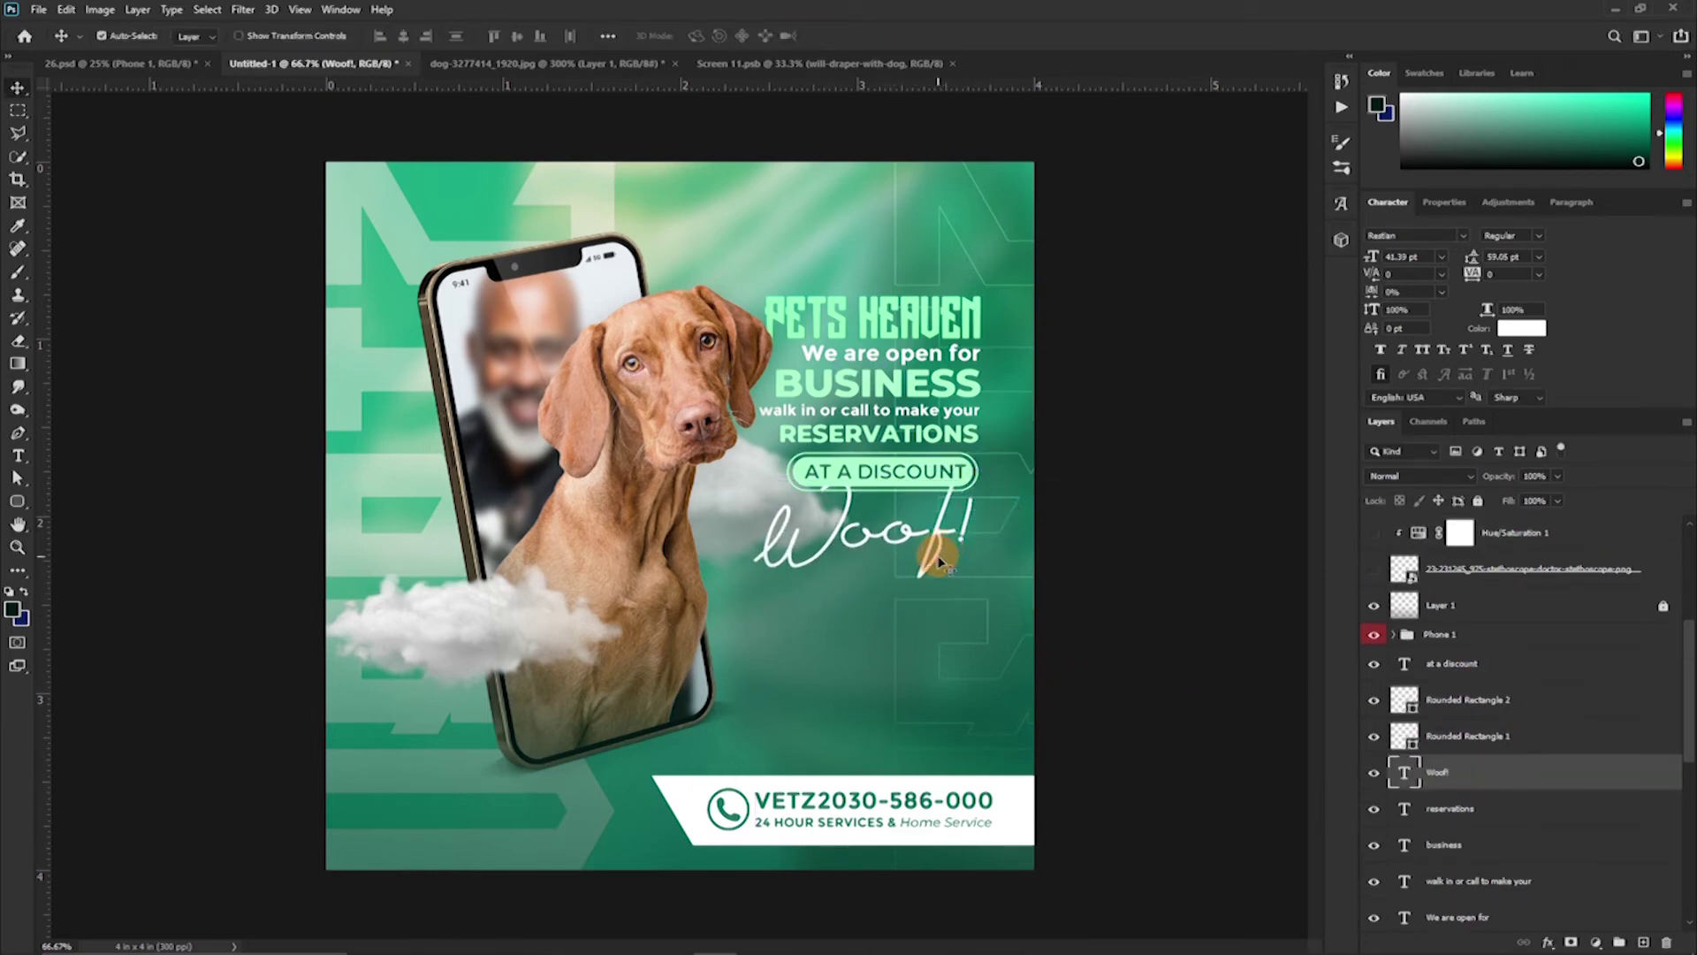
key(Down)
key(Down)
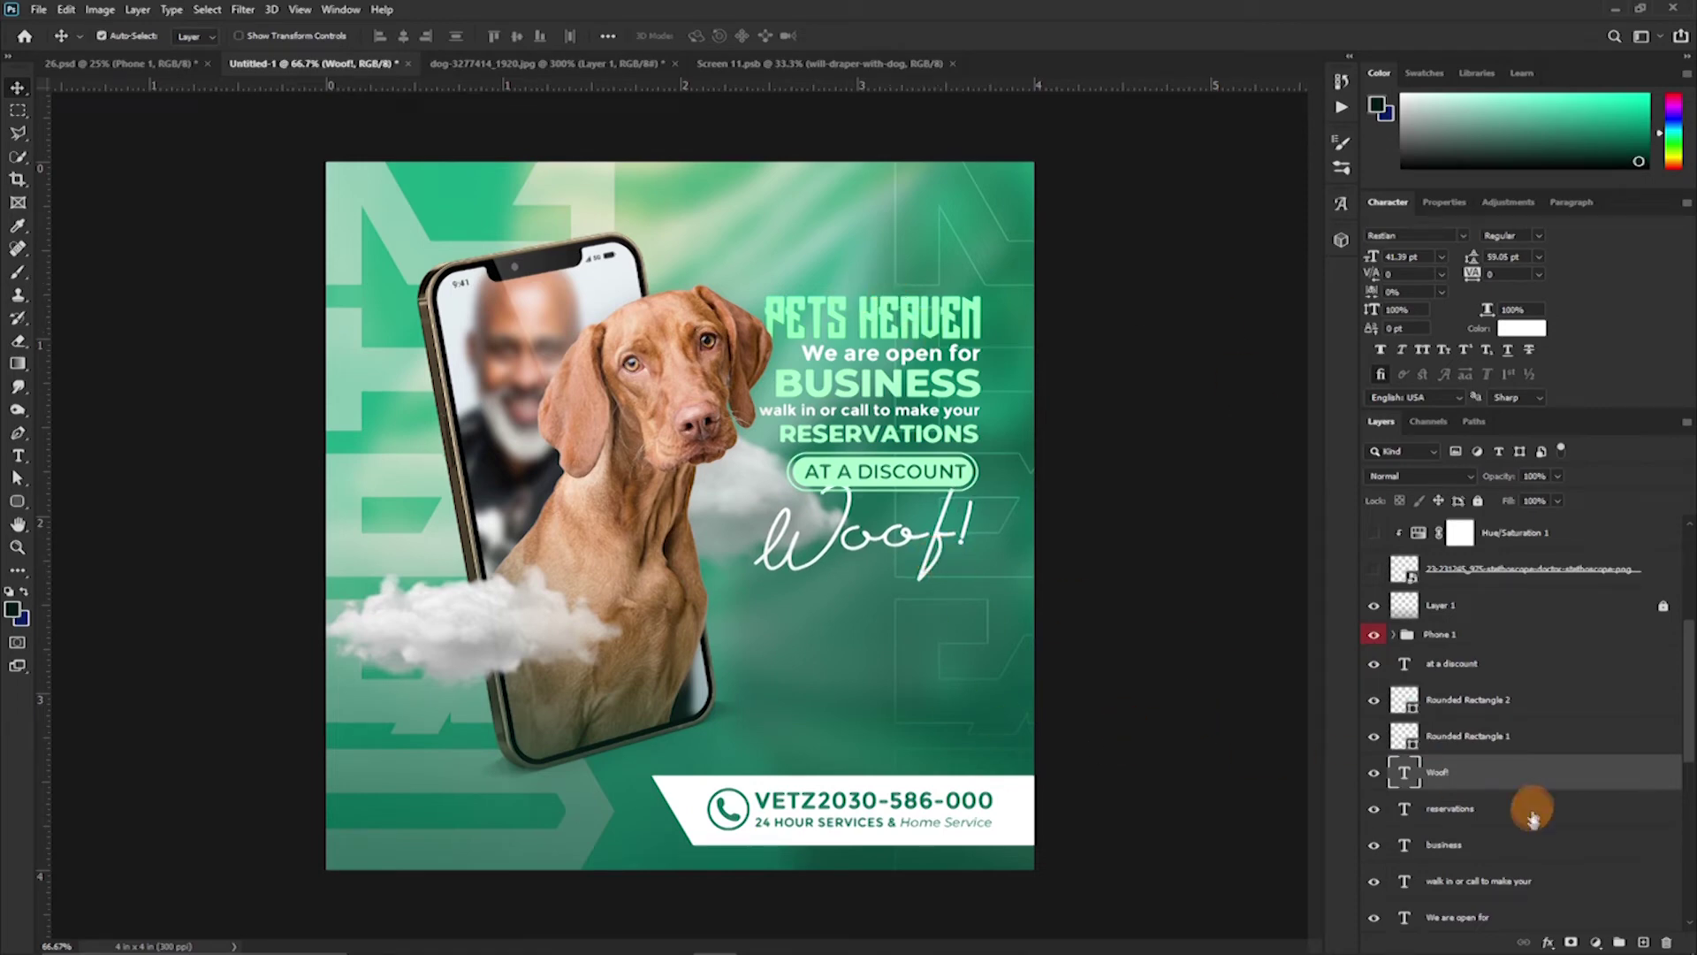
click(1048, 665)
Scale the headline-to-Woof! text block to about 103% and make the stethoscope layer visible
scroll(1538, 778, down, 10)
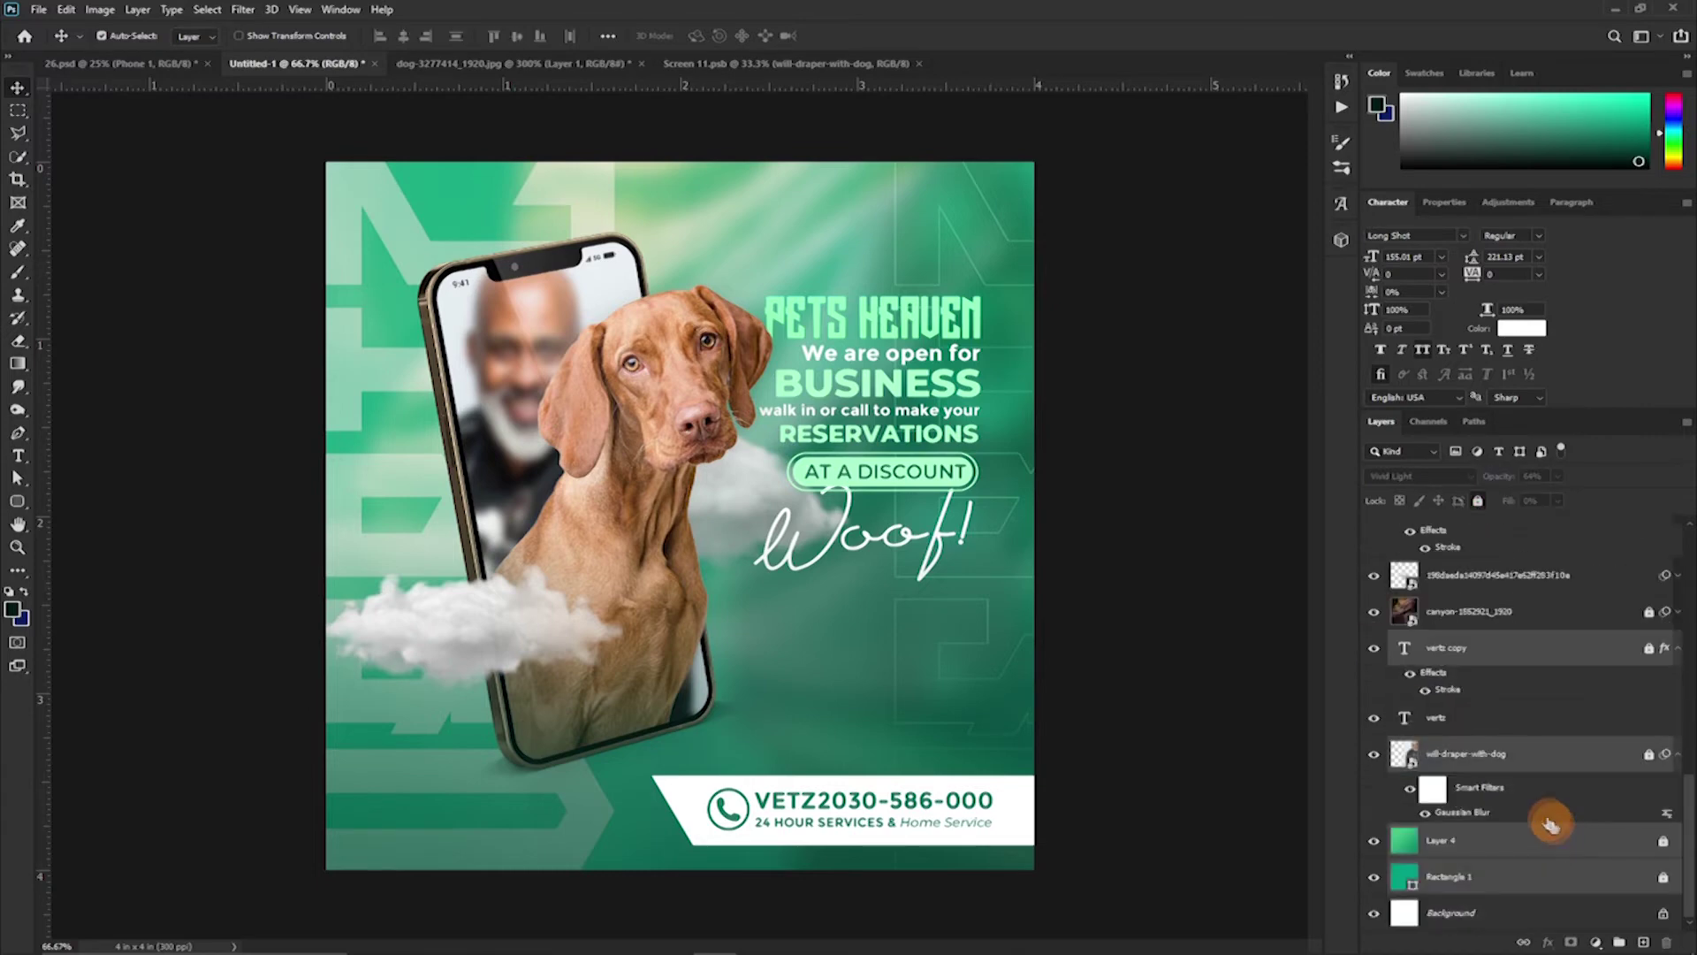
click(1364, 576)
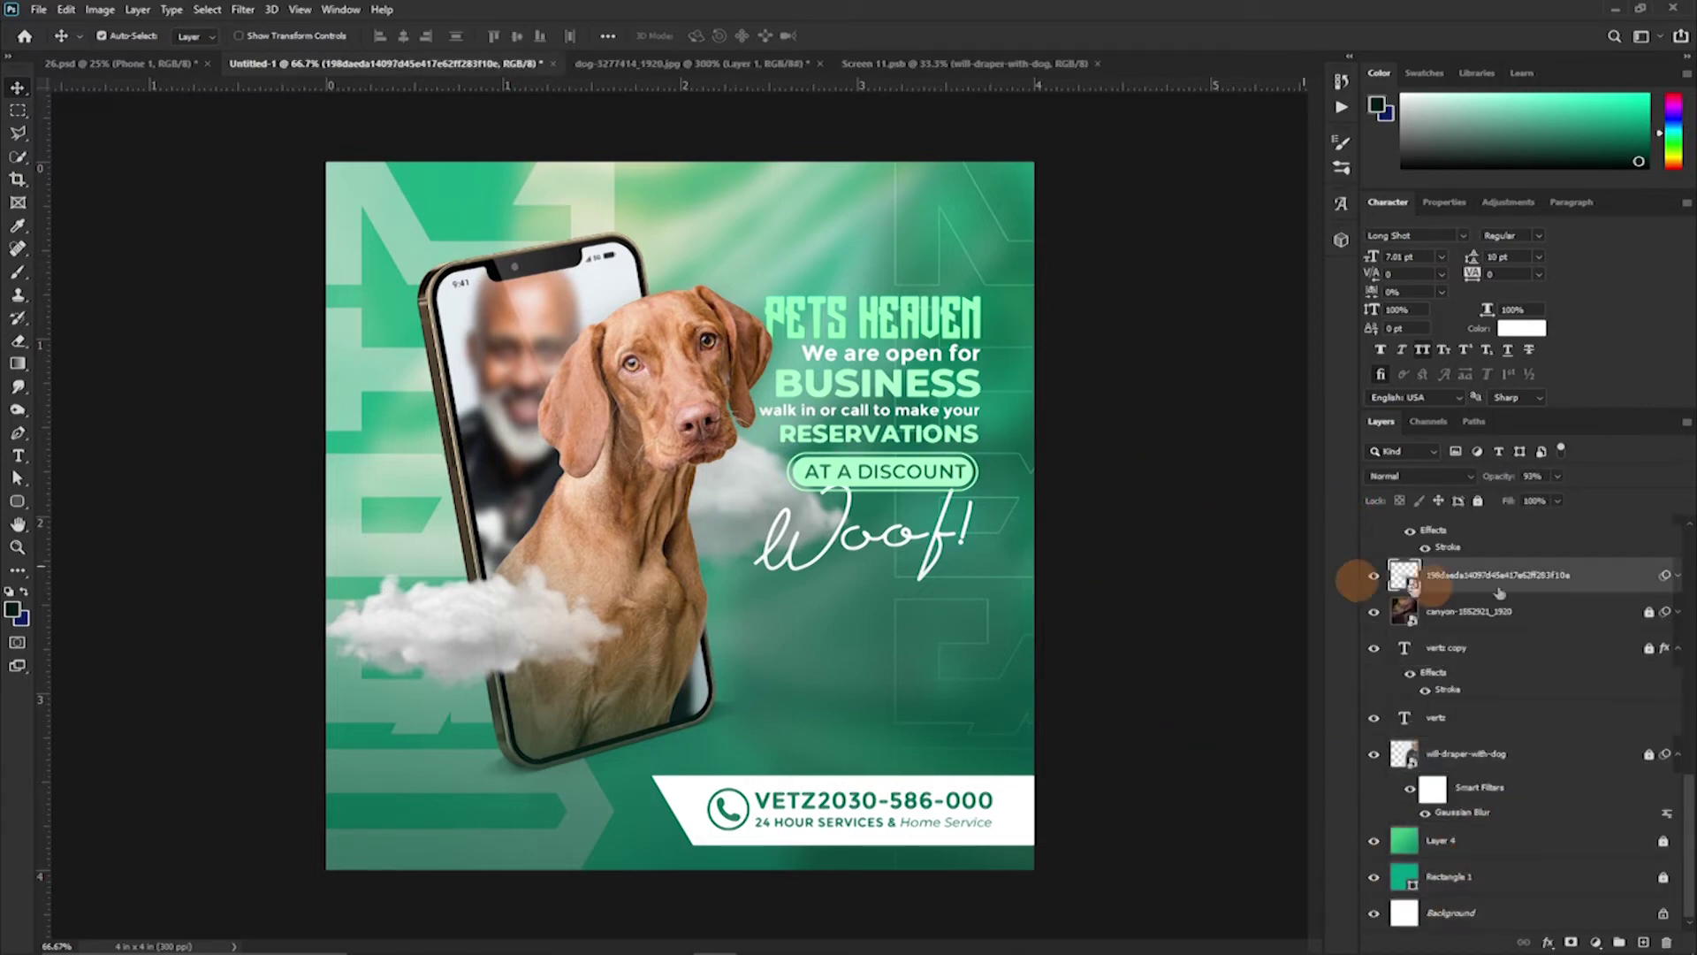
click(897, 389)
drag(897, 389, 862, 427)
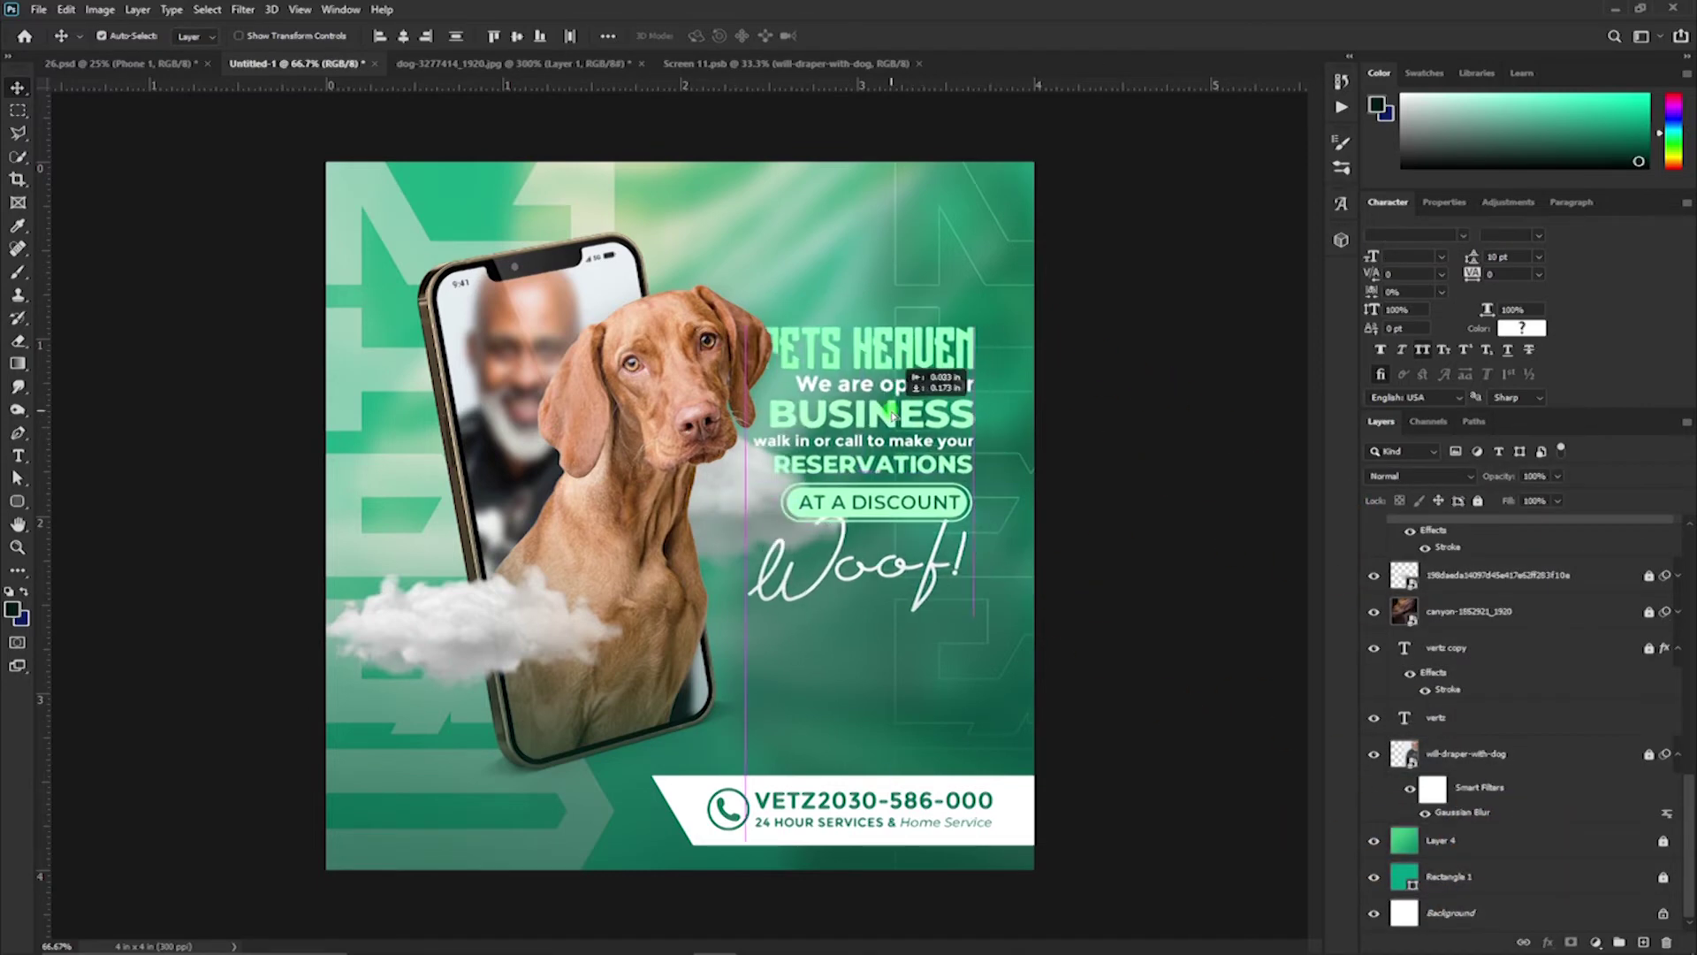
key(ctrl+t)
drag(867, 602, 891, 619)
drag(873, 498, 874, 472)
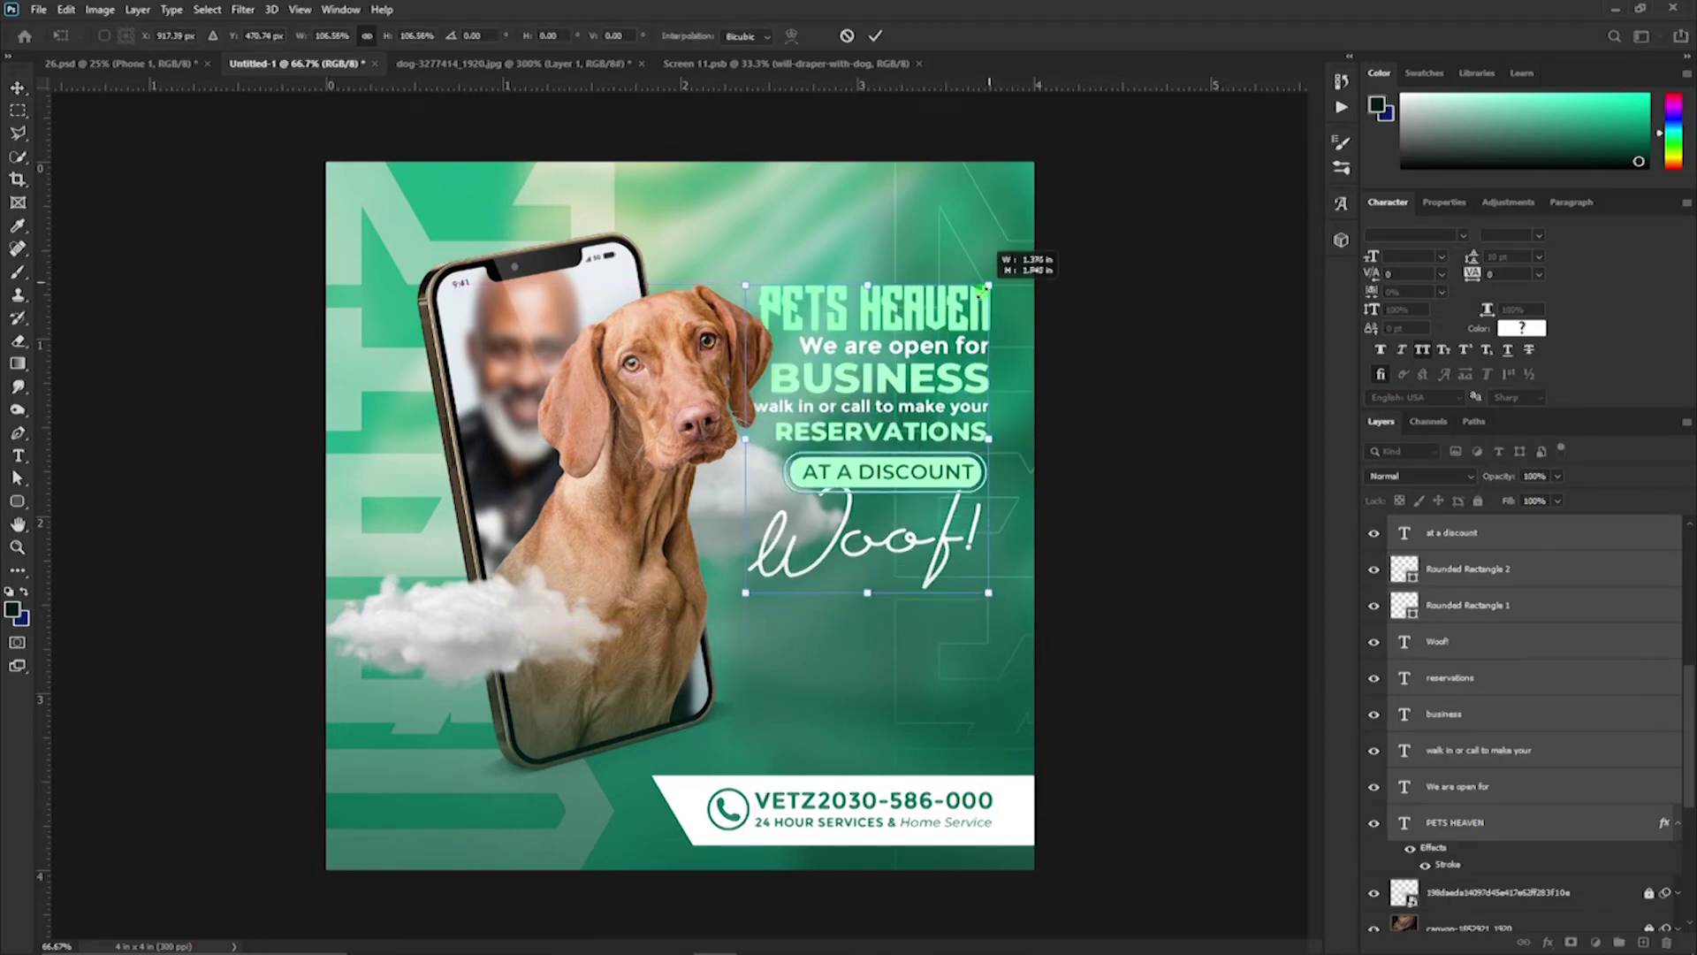
drag(988, 285, 981, 297)
key(Return)
scroll(1503, 751, up, 5)
click(1373, 834)
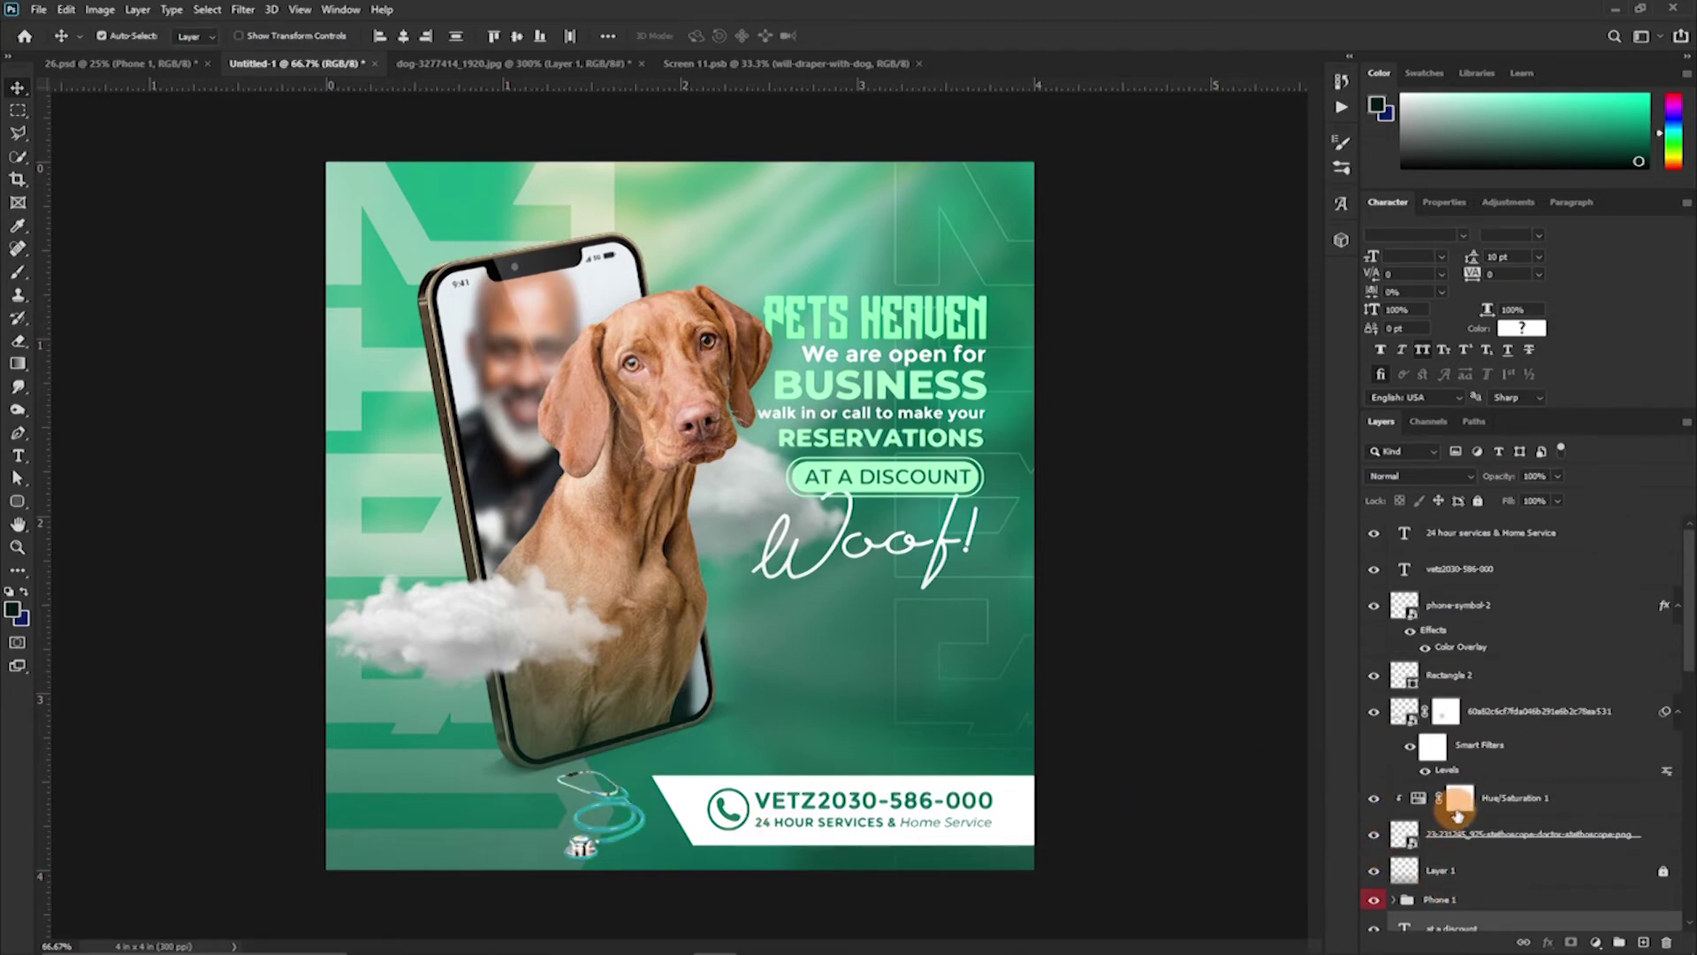
Move the stethoscope beside the left end of the white contact bar
click(1503, 834)
mouse_move(712, 806)
mouse_down()
mouse_move(593, 908)
mouse_move(623, 827)
mouse_up()
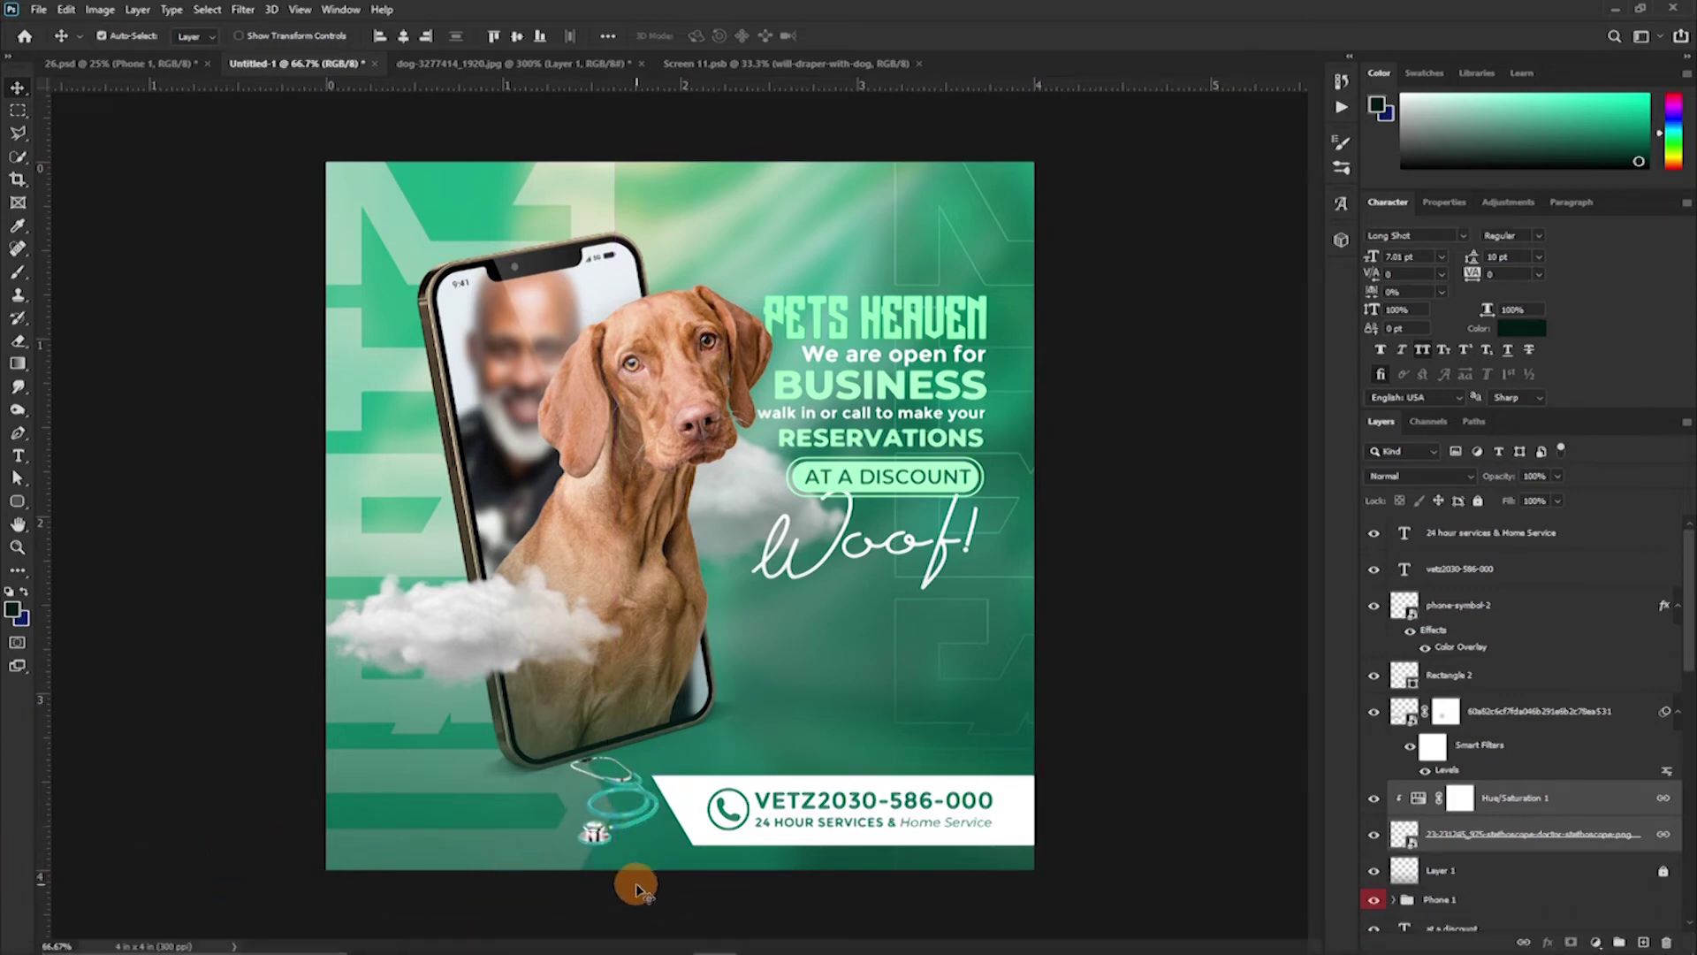
key(ctrl+t)
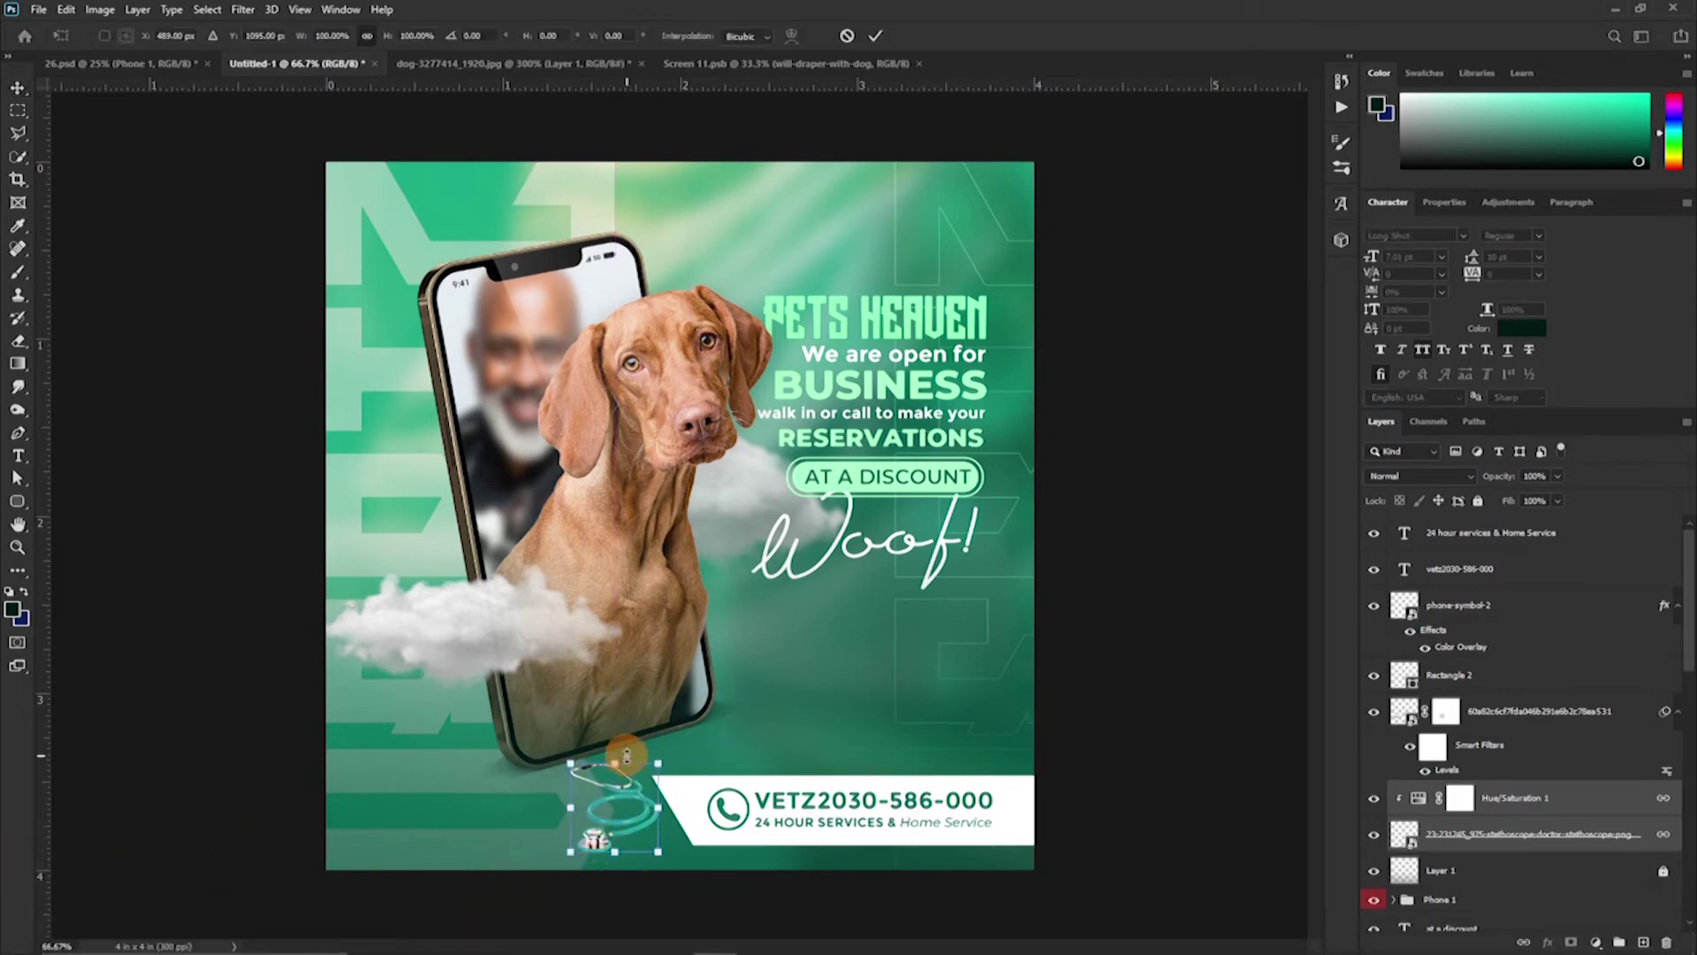
key(Return)
click(1607, 850)
Add a drop shadow (distance 5 px, size 10 px) to the stethoscope and shift it slightly left
double_click(1607, 850)
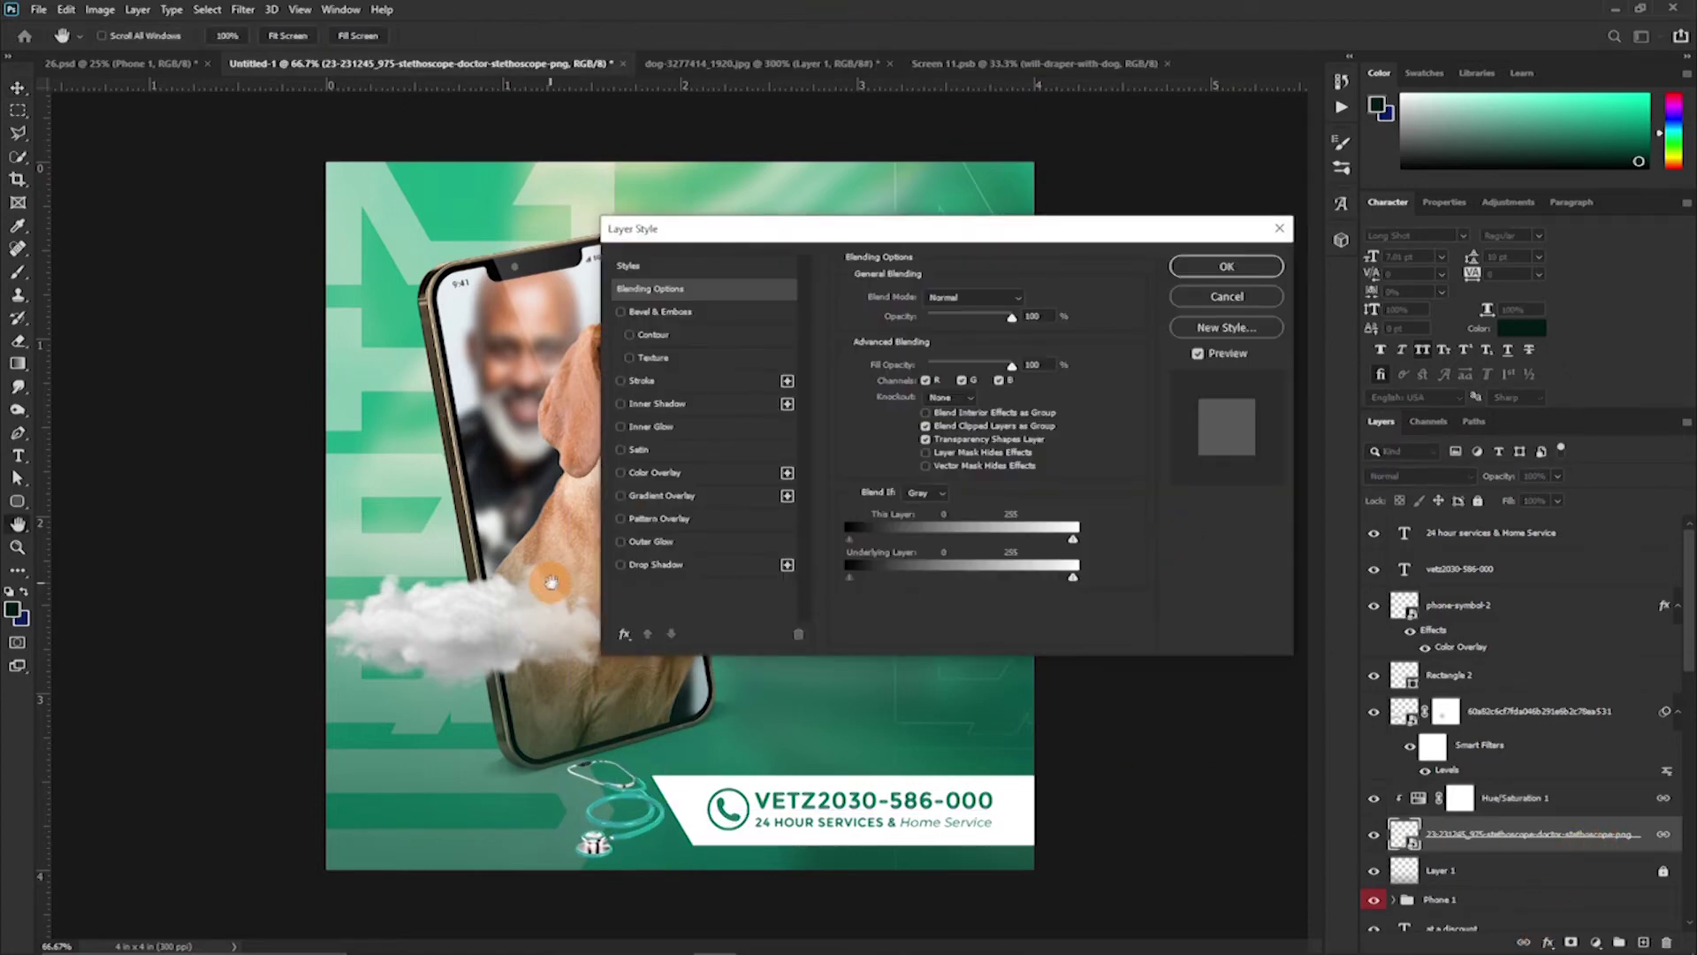
click(655, 564)
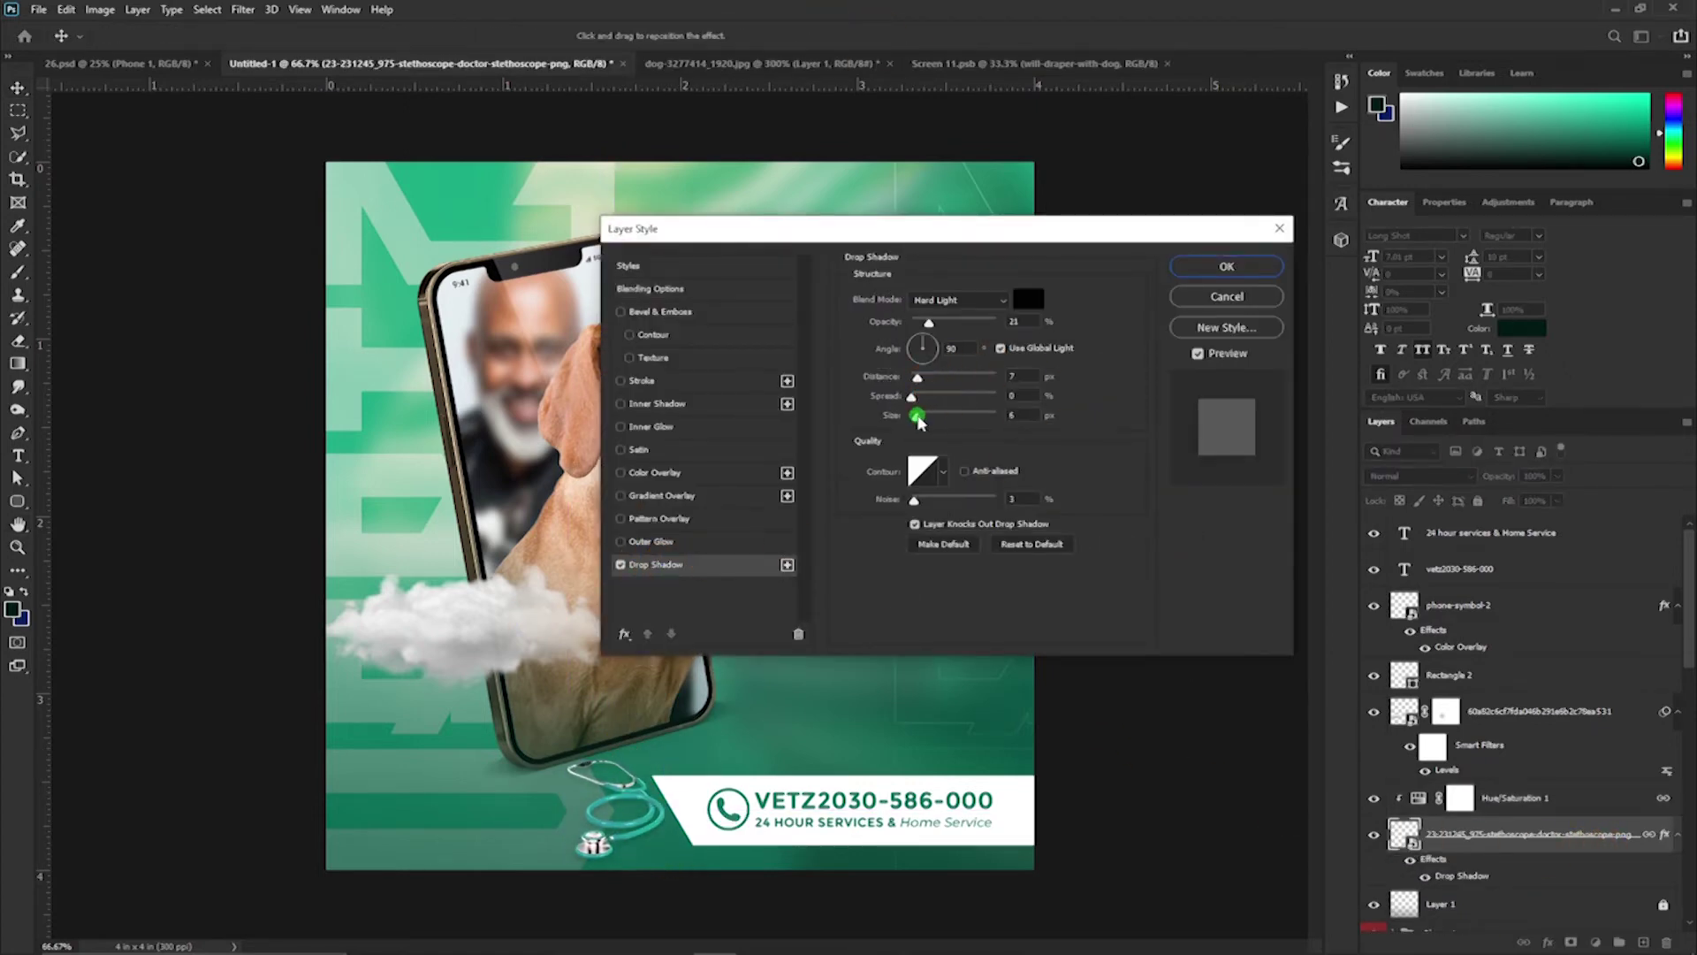
click(932, 326)
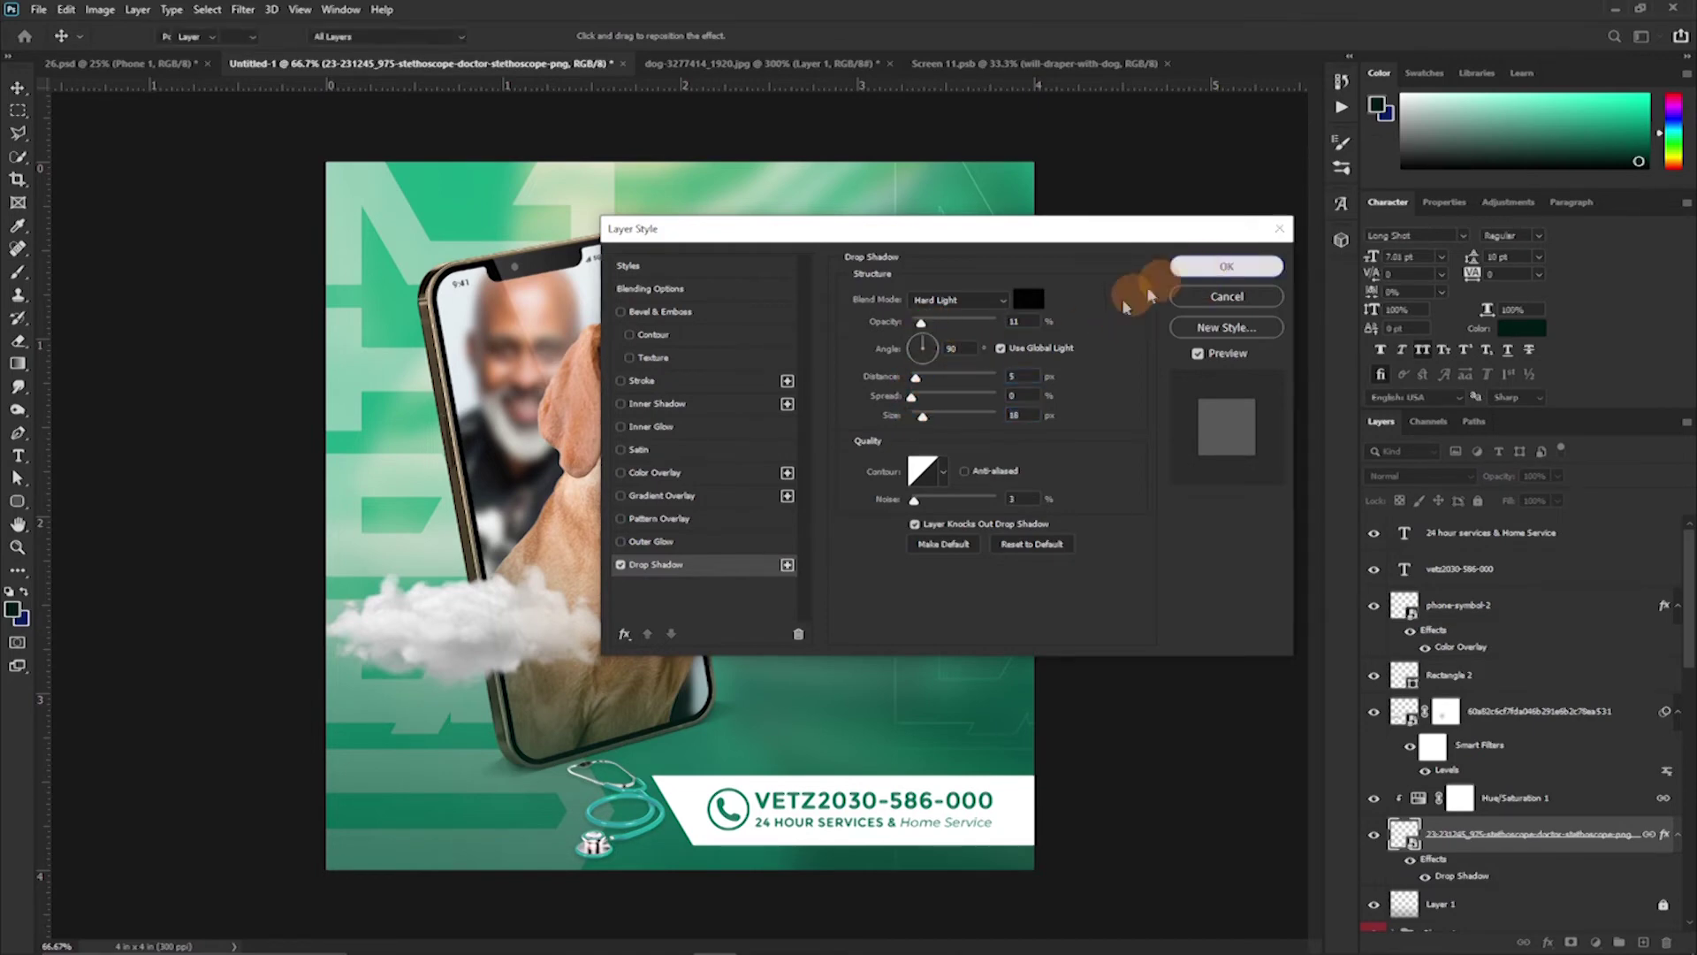
click(1211, 266)
drag(589, 831, 576, 833)
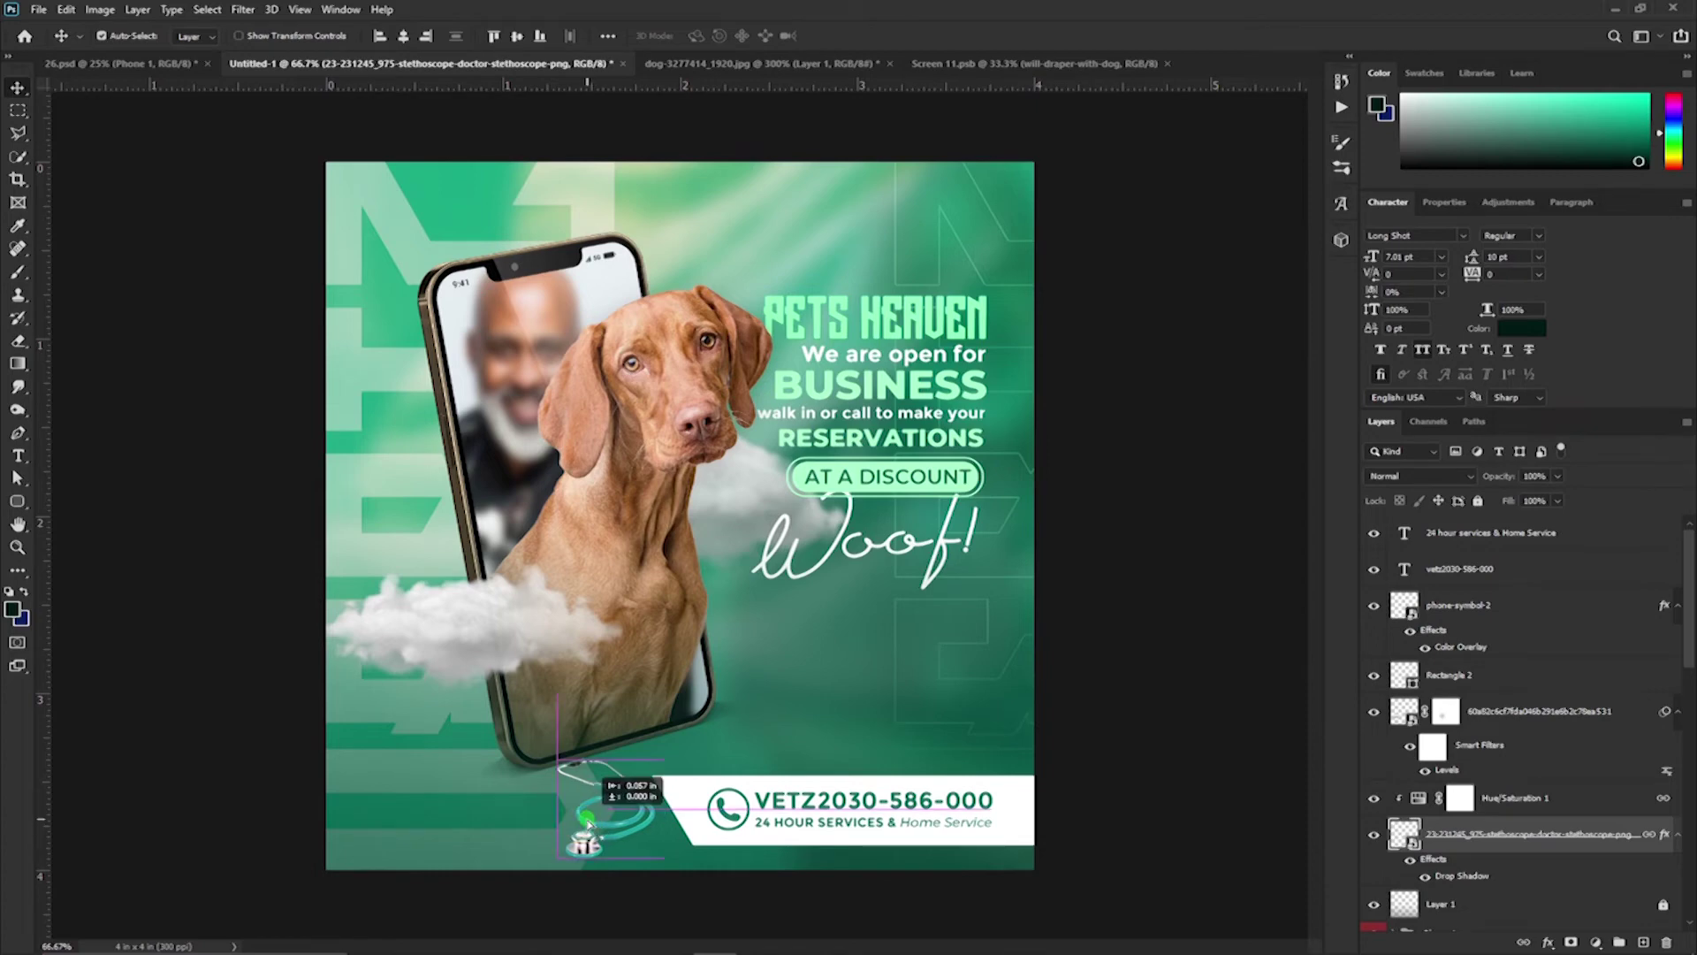
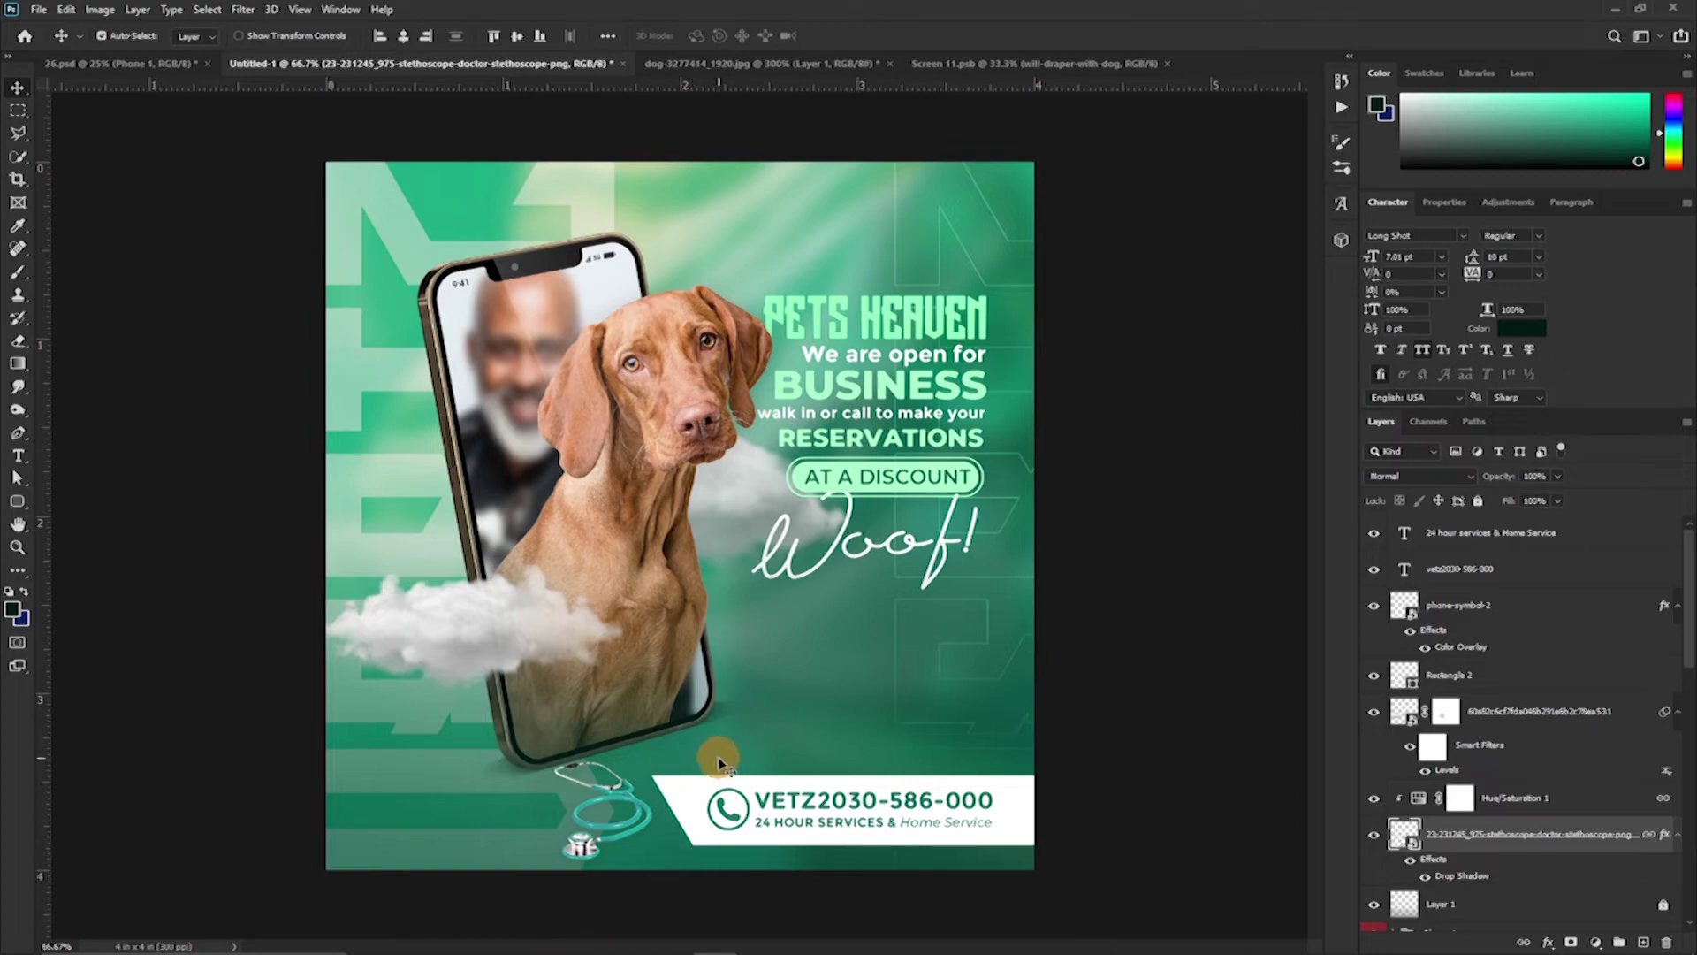
Add a 'woof' text line and place its layer between the Woof! and reservations layers
scroll(718, 761, up, 5)
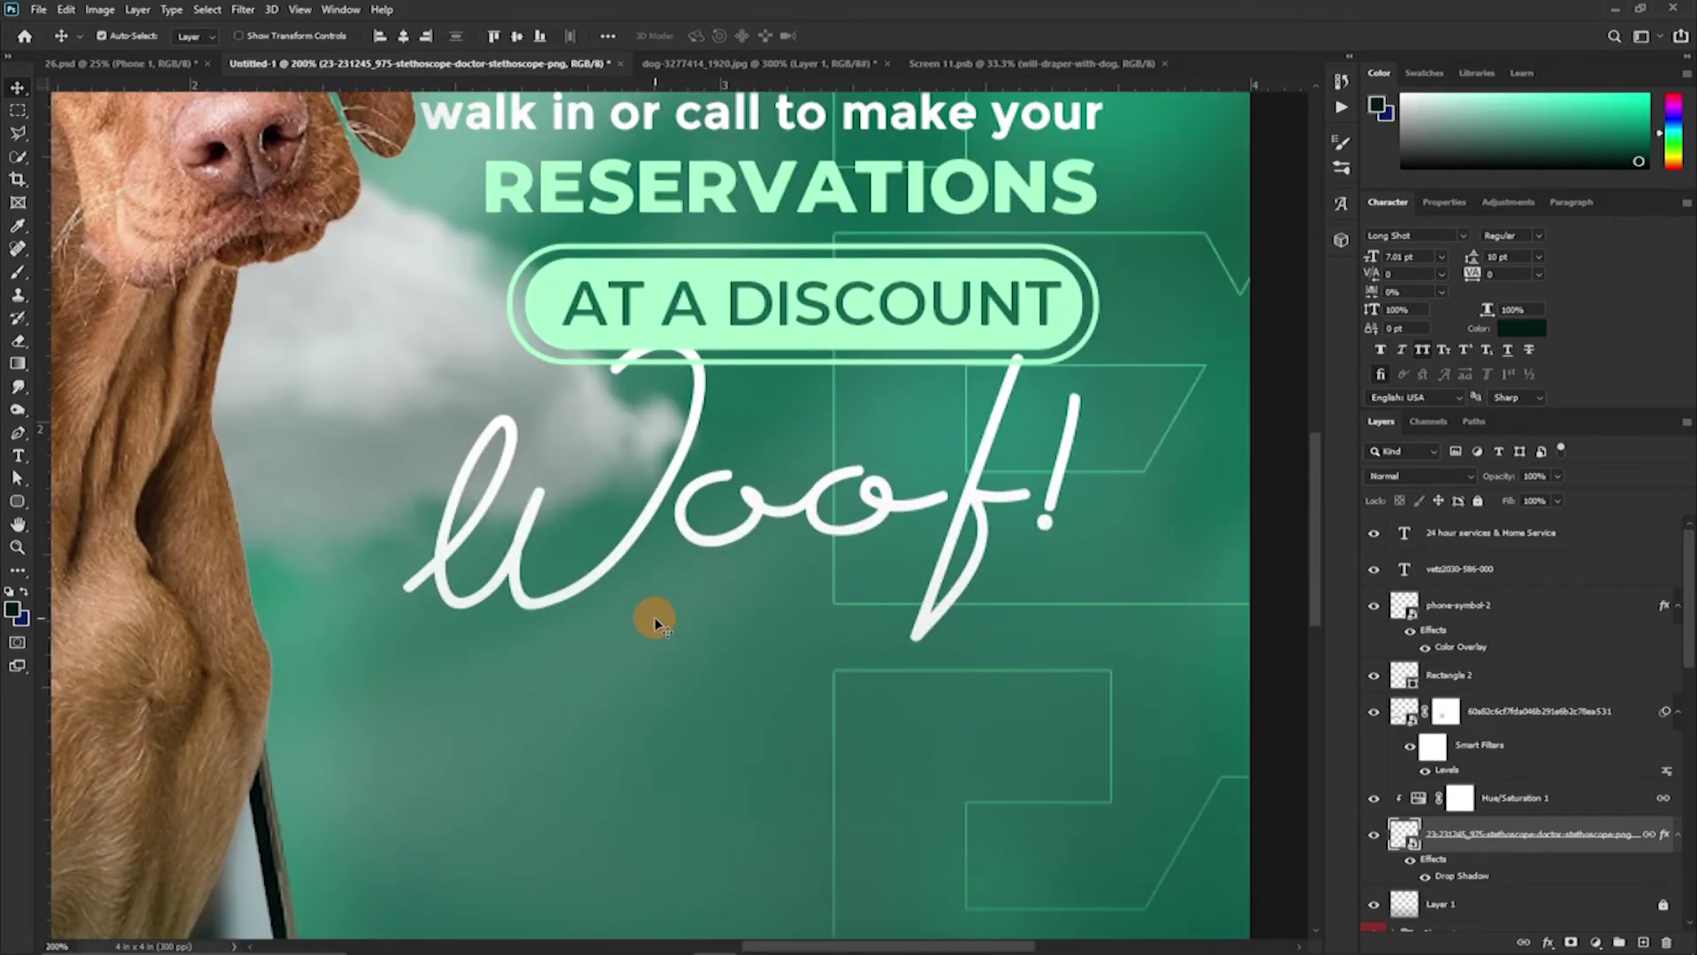
key(t)
click(685, 714)
click(843, 36)
drag(1458, 834, 1441, 433)
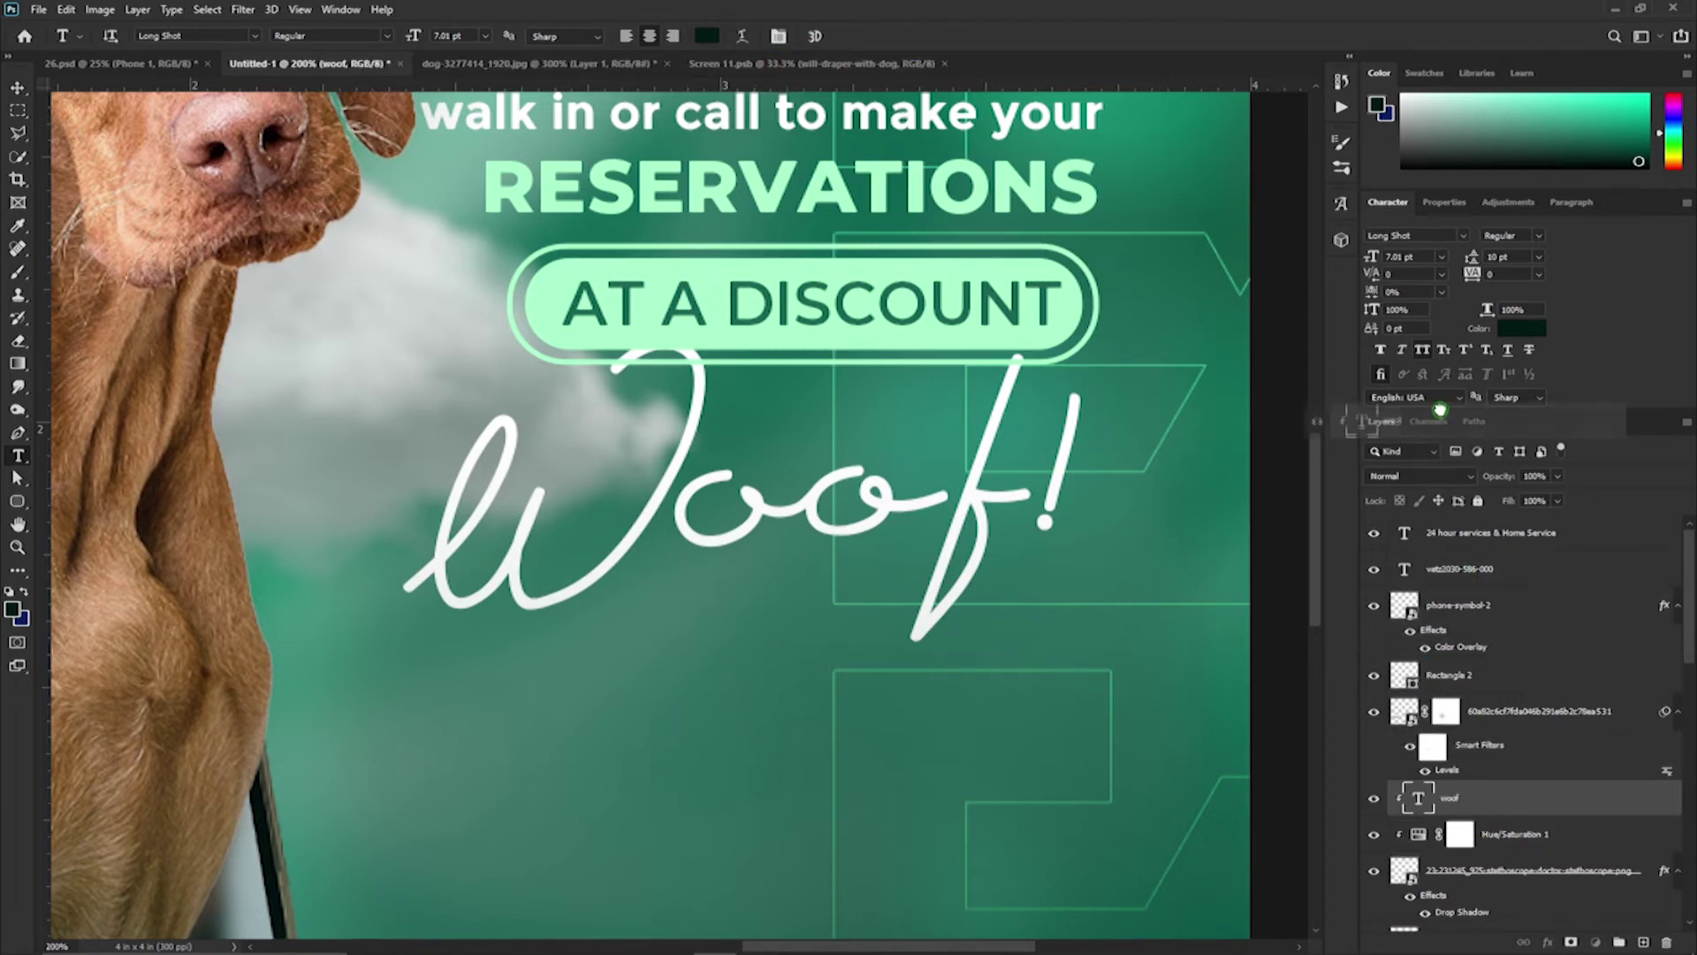
drag(1441, 433, 1441, 646)
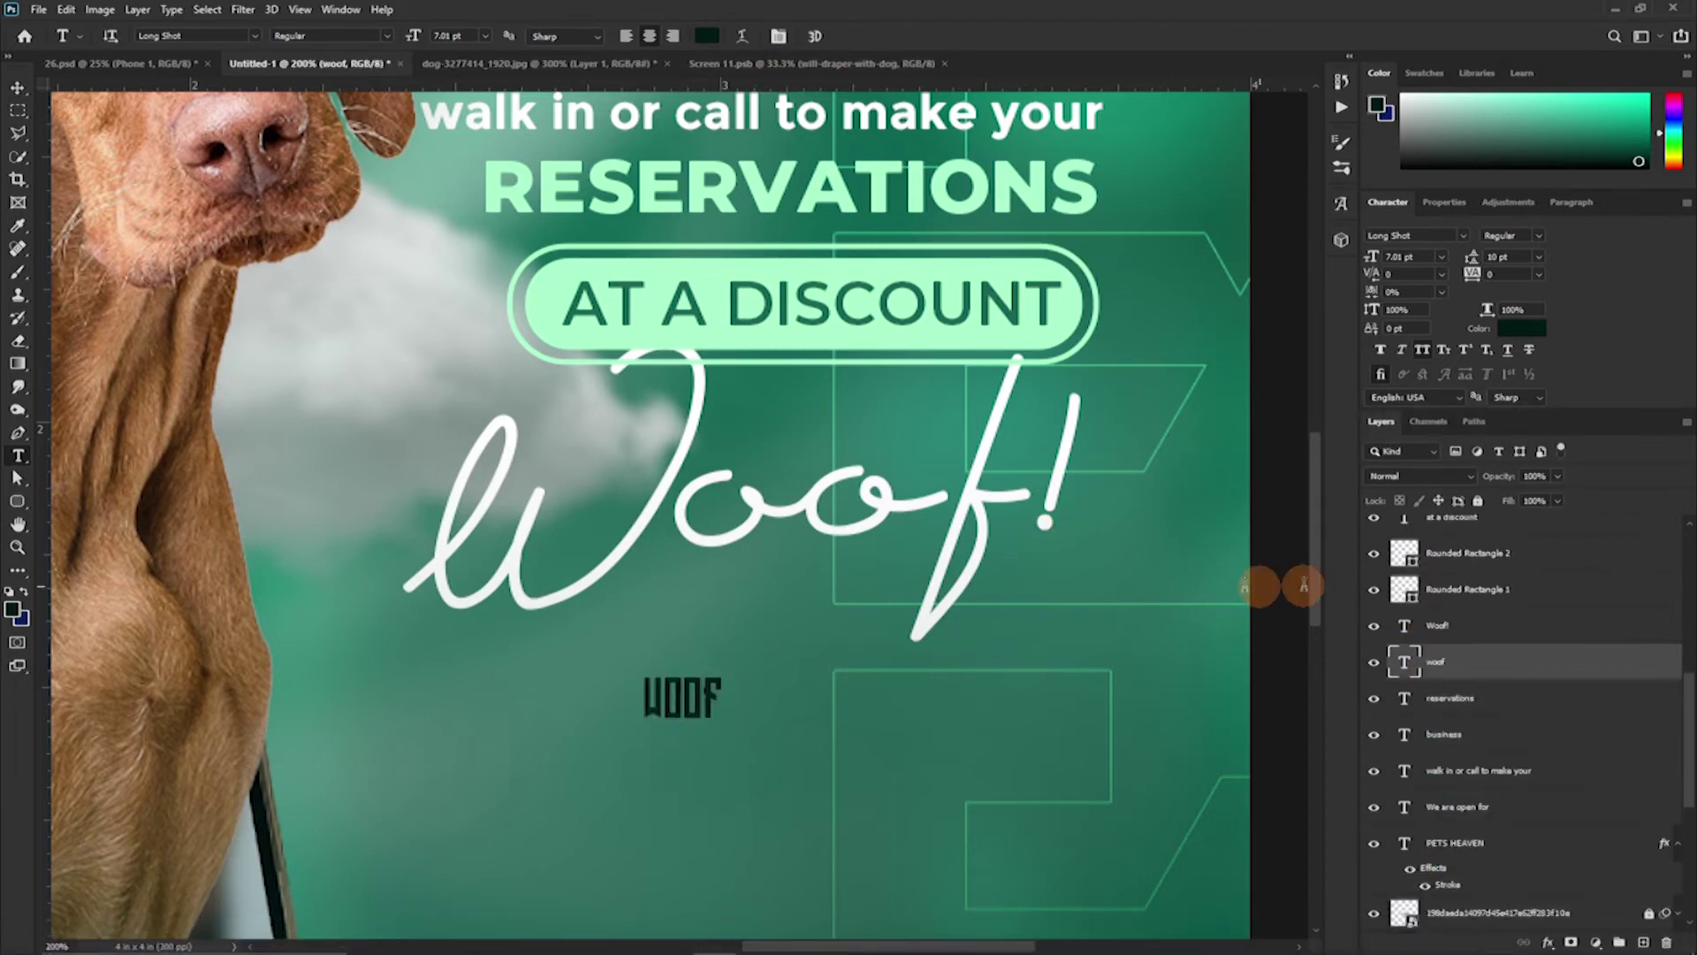
Style the woof text in Robertson Alternate, light green sampled from the flyer, at 17 pt
click(1459, 235)
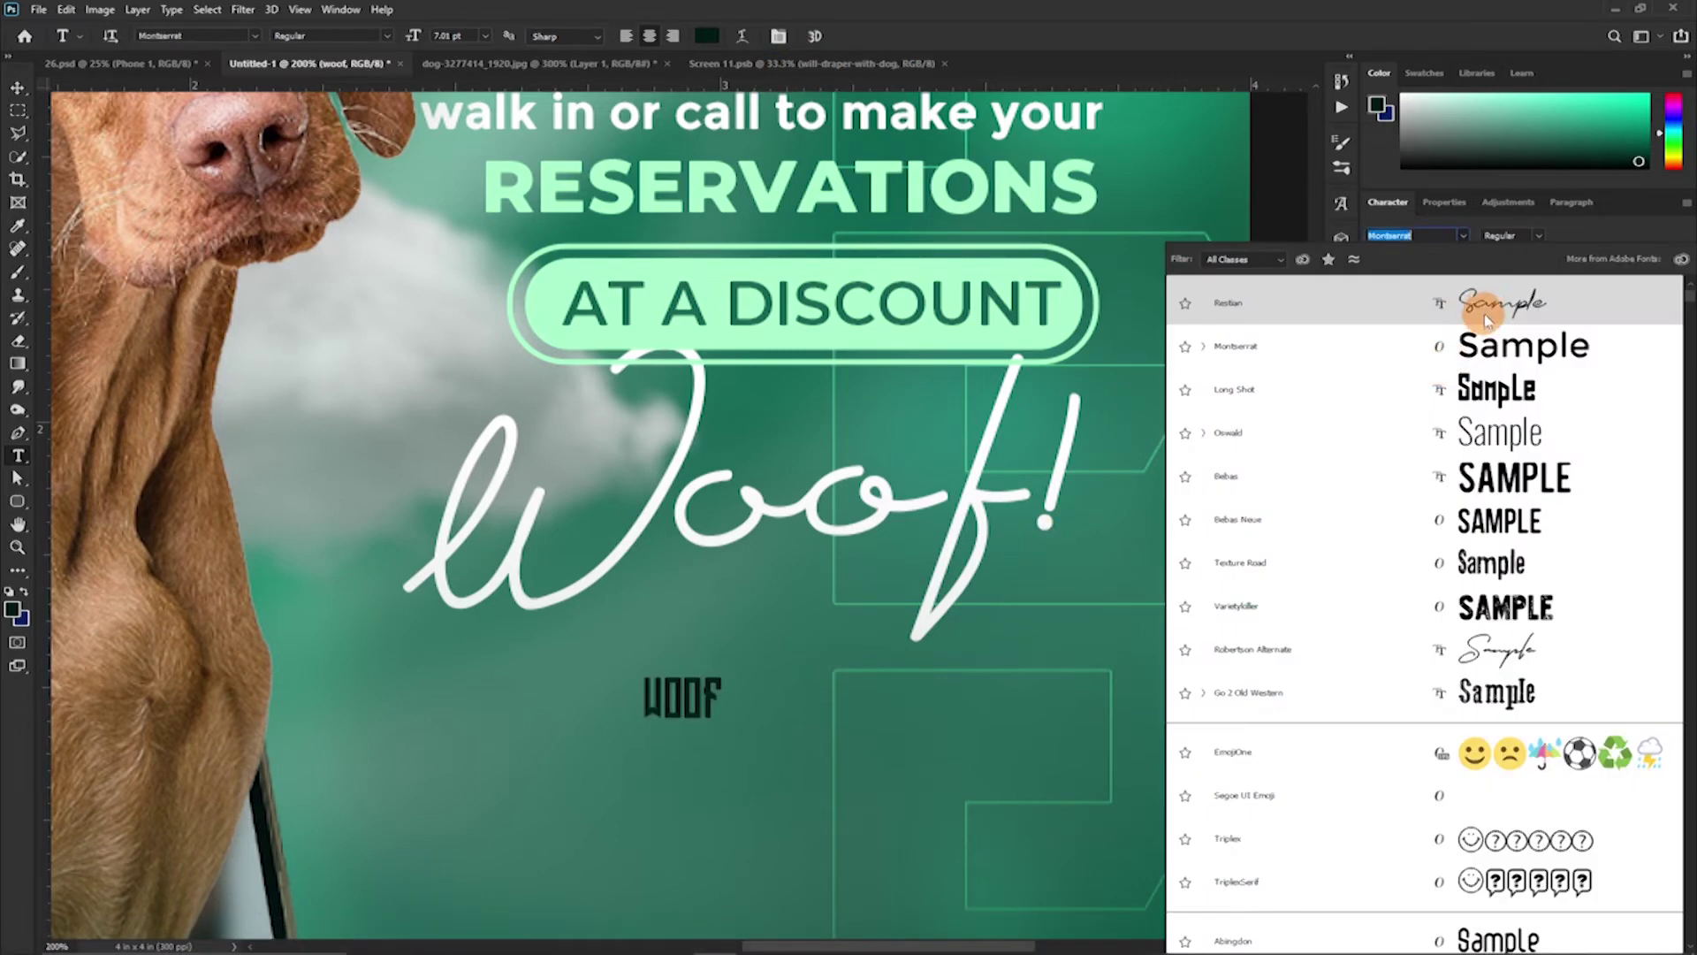
click(1492, 654)
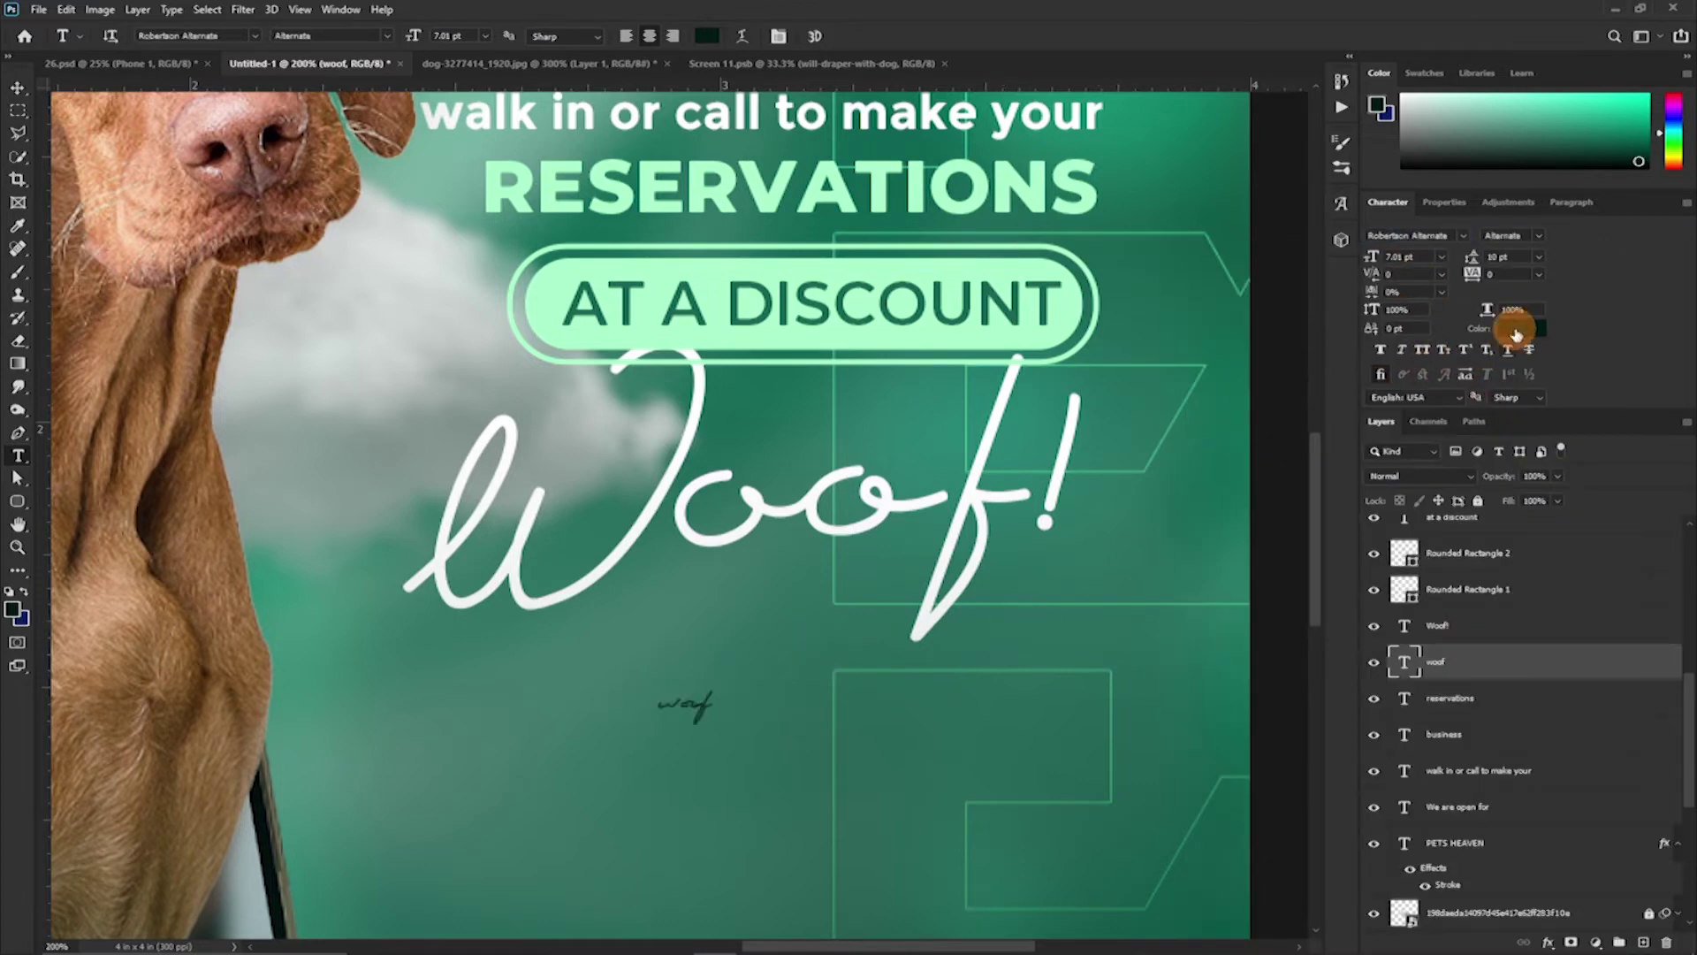
click(1514, 336)
click(879, 336)
click(1508, 273)
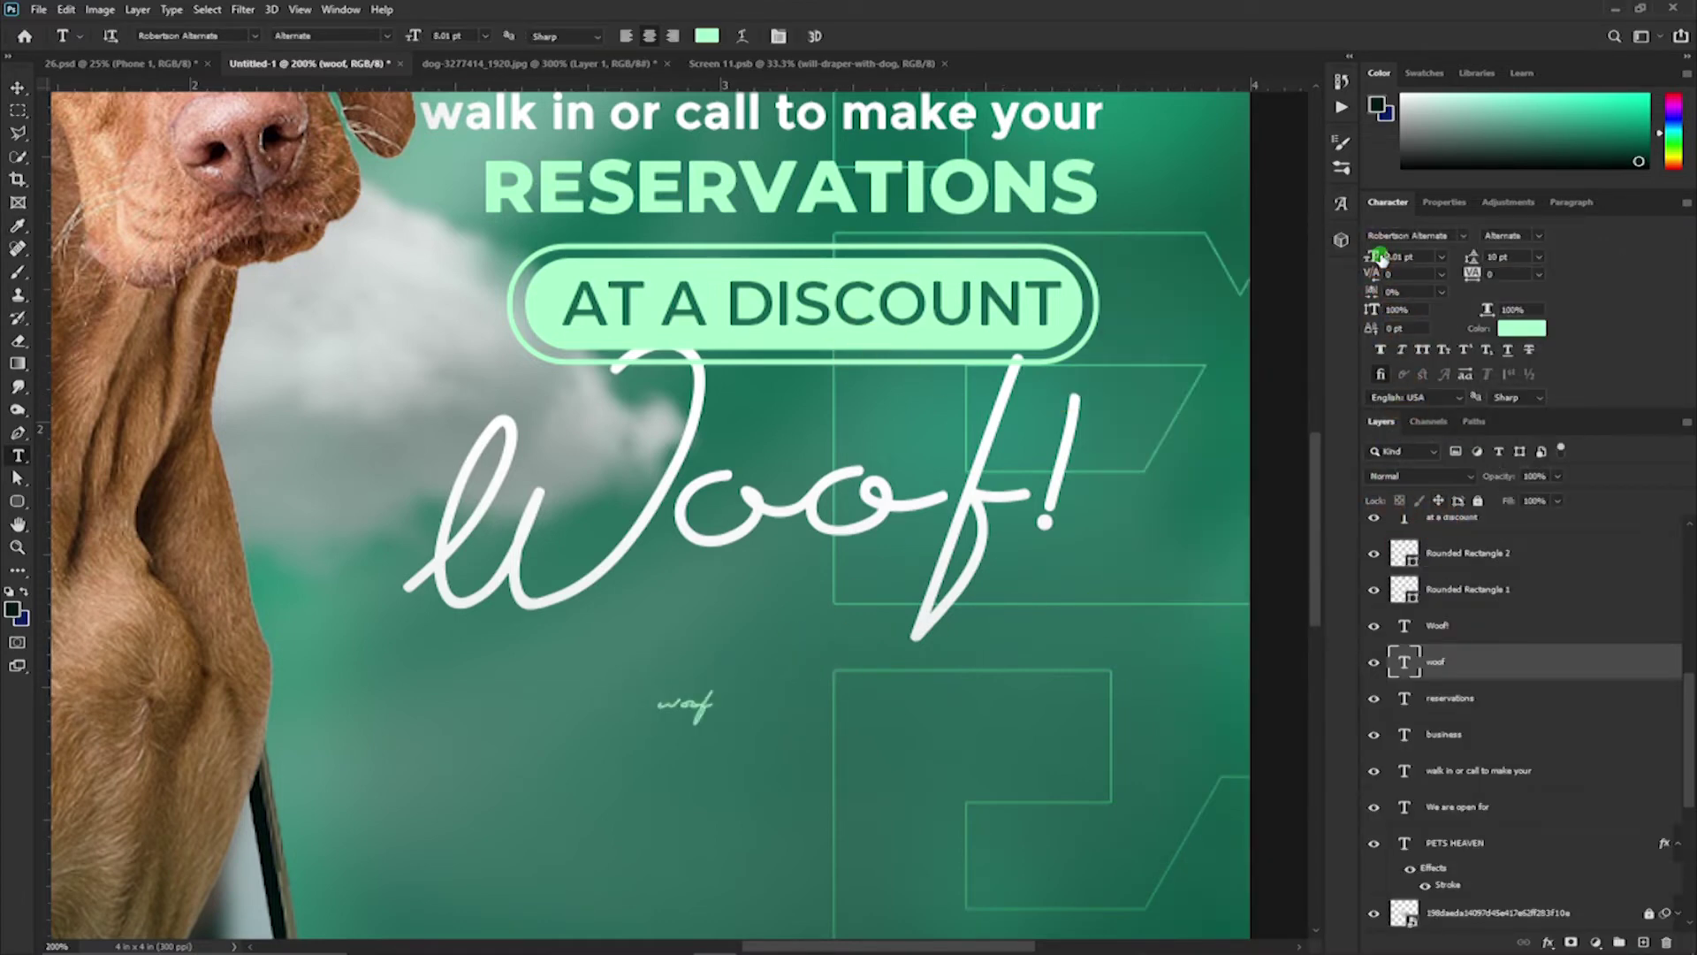
drag(1379, 256, 1401, 257)
Move woof up under the big Woof! lettering and begin enlarging it
key(v)
mouse_move(727, 698)
mouse_down()
mouse_move(800, 478)
mouse_move(779, 606)
mouse_up()
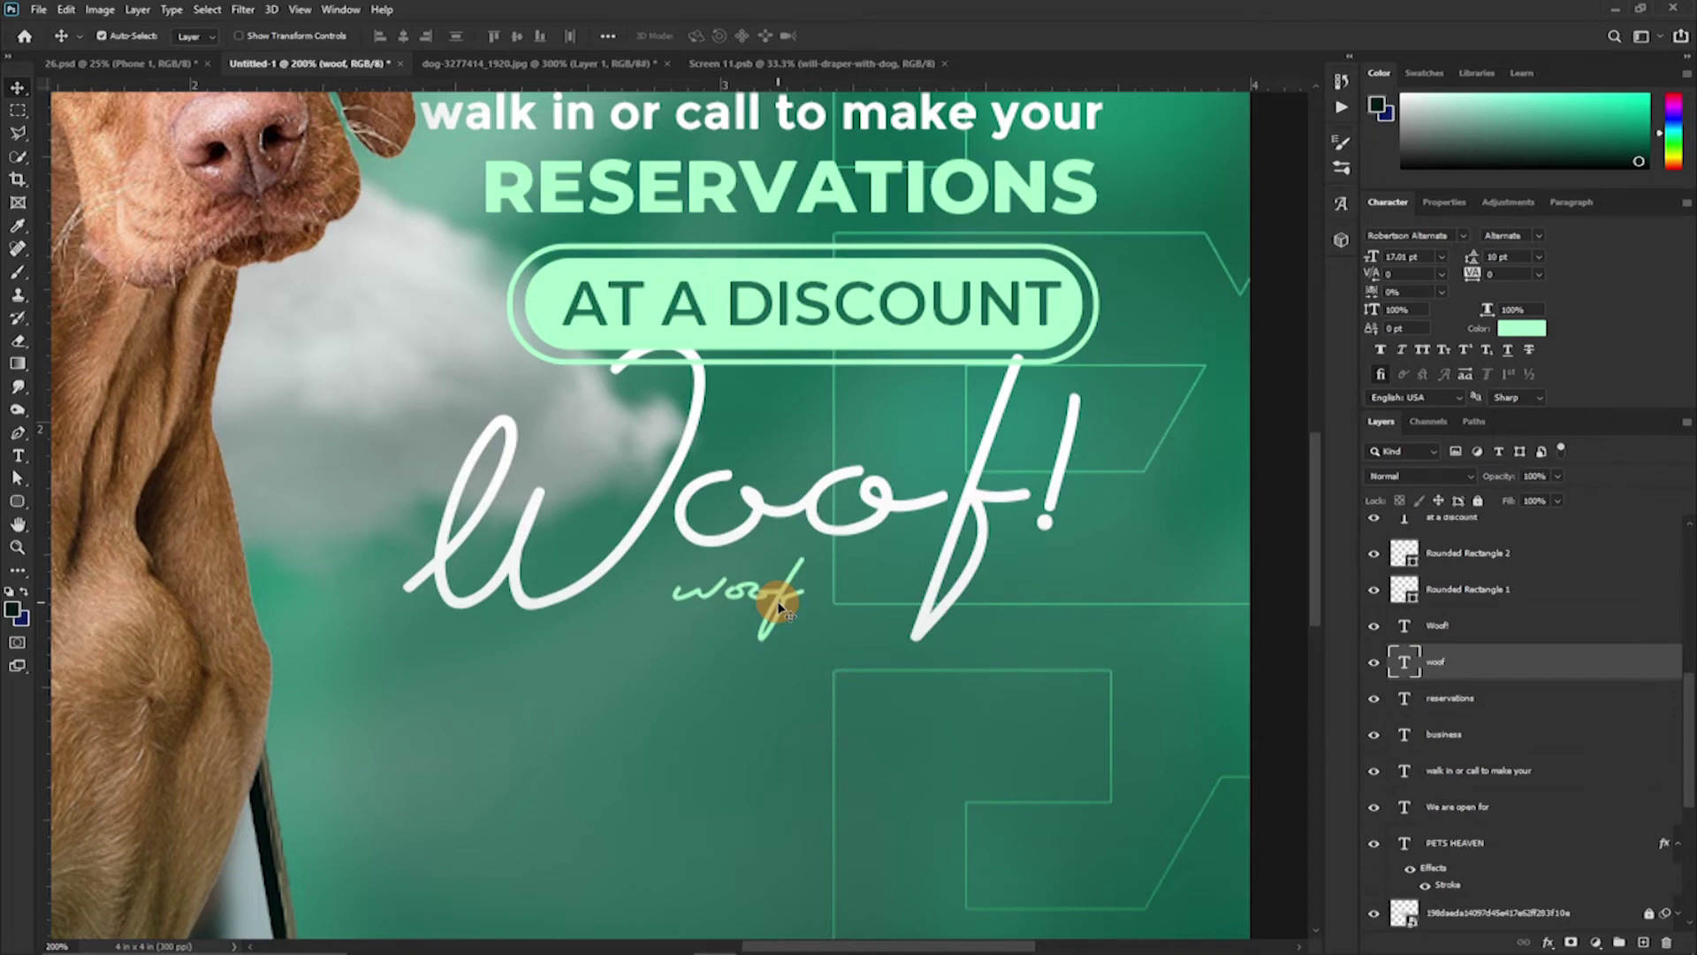
key(ctrl+minus)
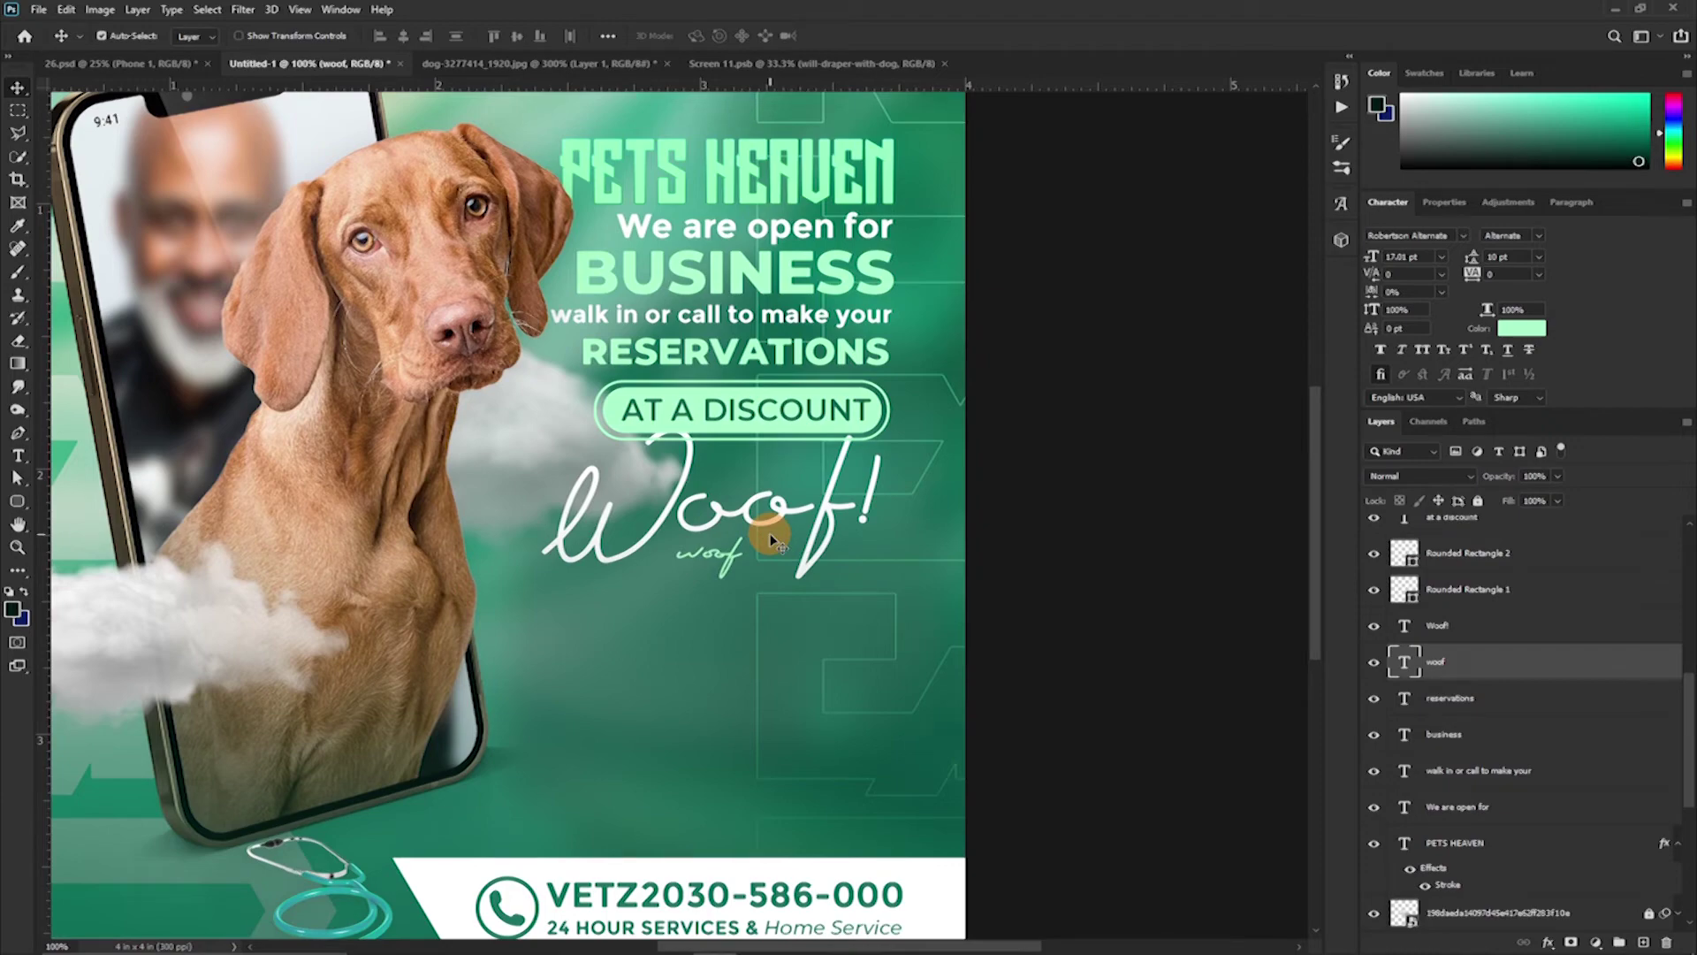
key(ctrl+minus)
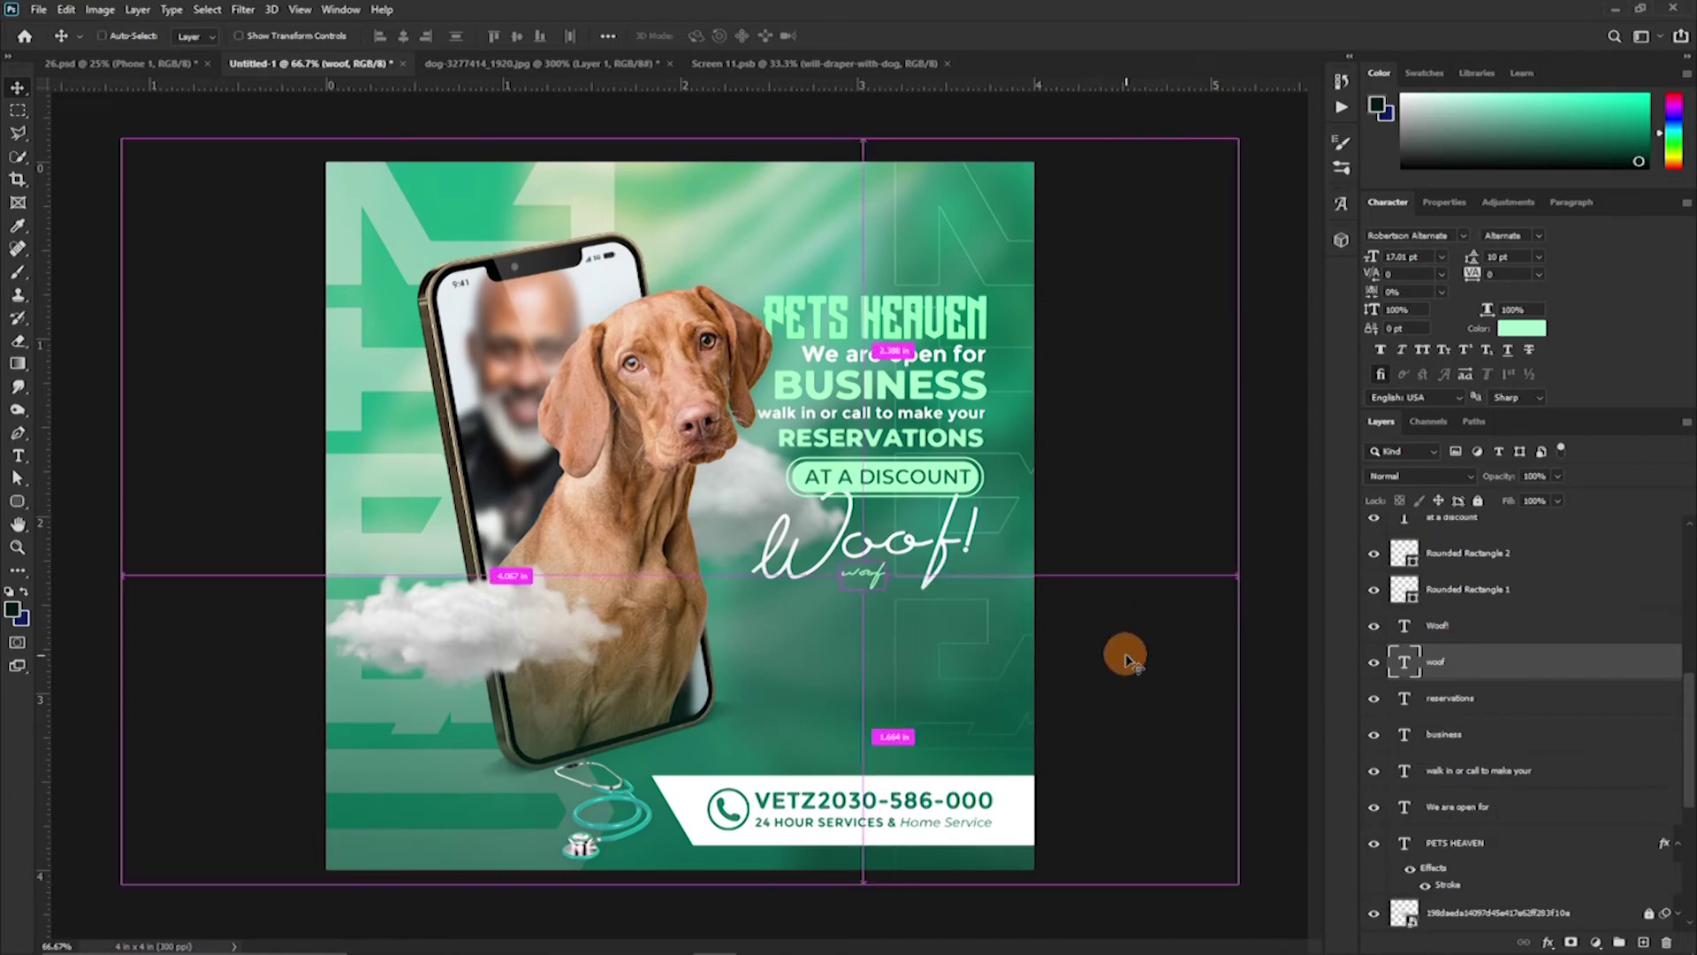
key(ctrl+t)
mouse_move(885, 567)
mouse_down()
mouse_move(967, 559)
mouse_move(875, 574)
mouse_up()
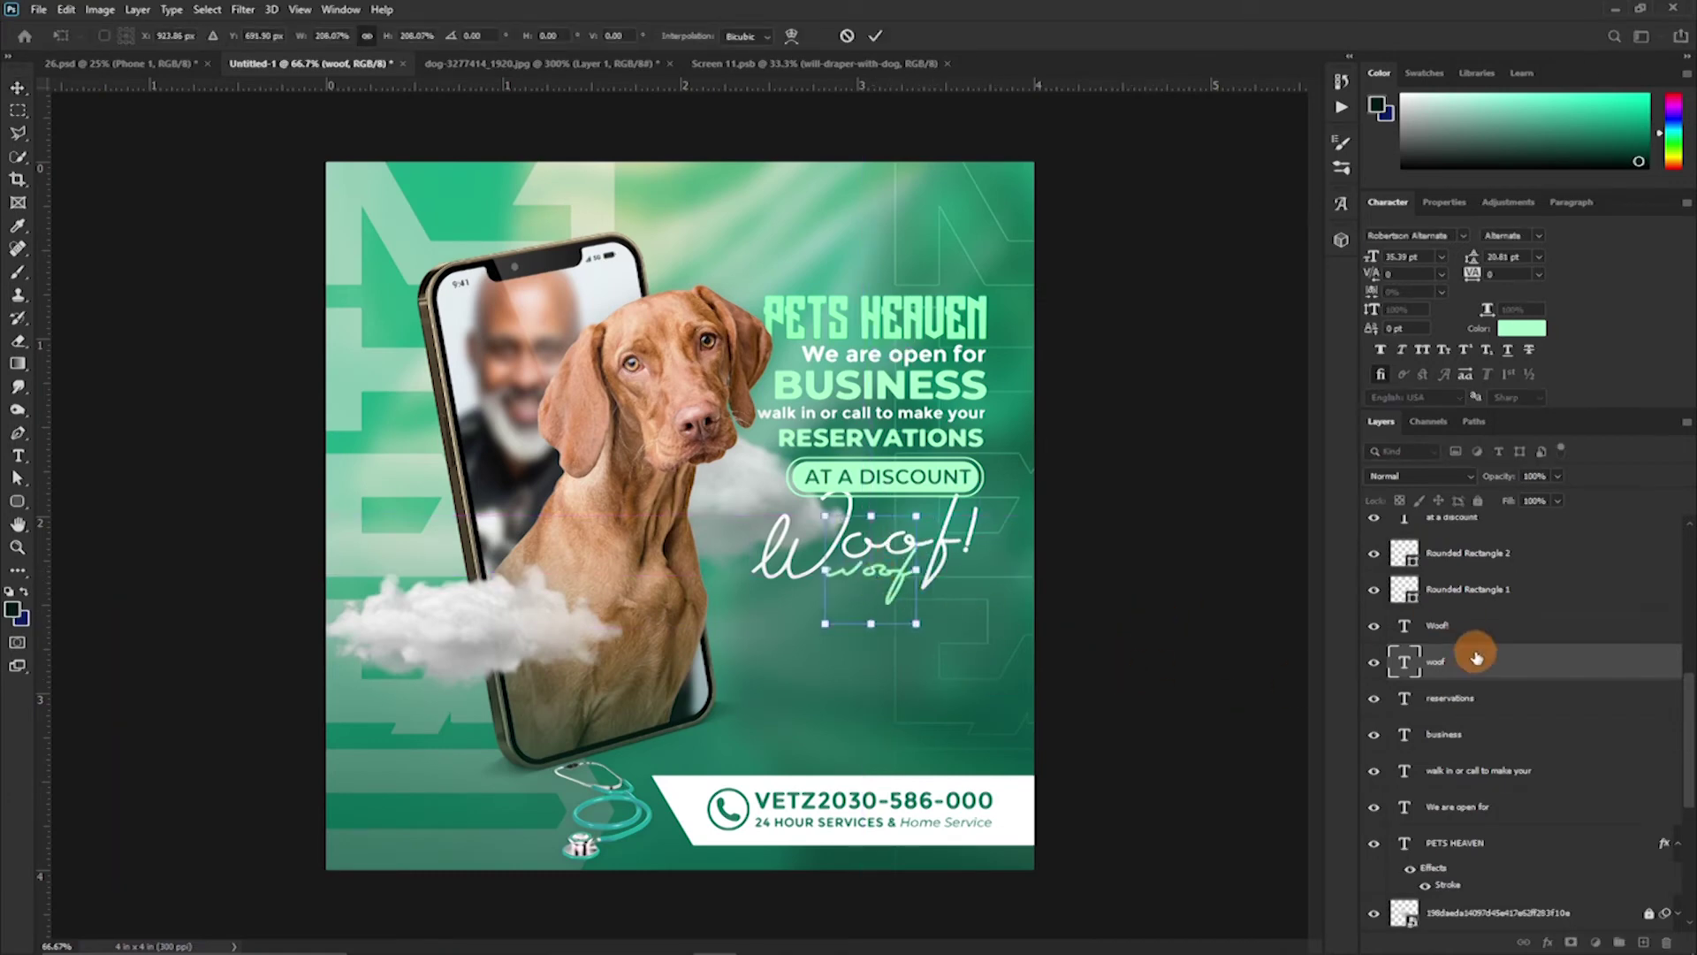
Finish scaling woof, give it a stroke outline, and set its fill opacity to 0
key(Return)
double_click(1503, 661)
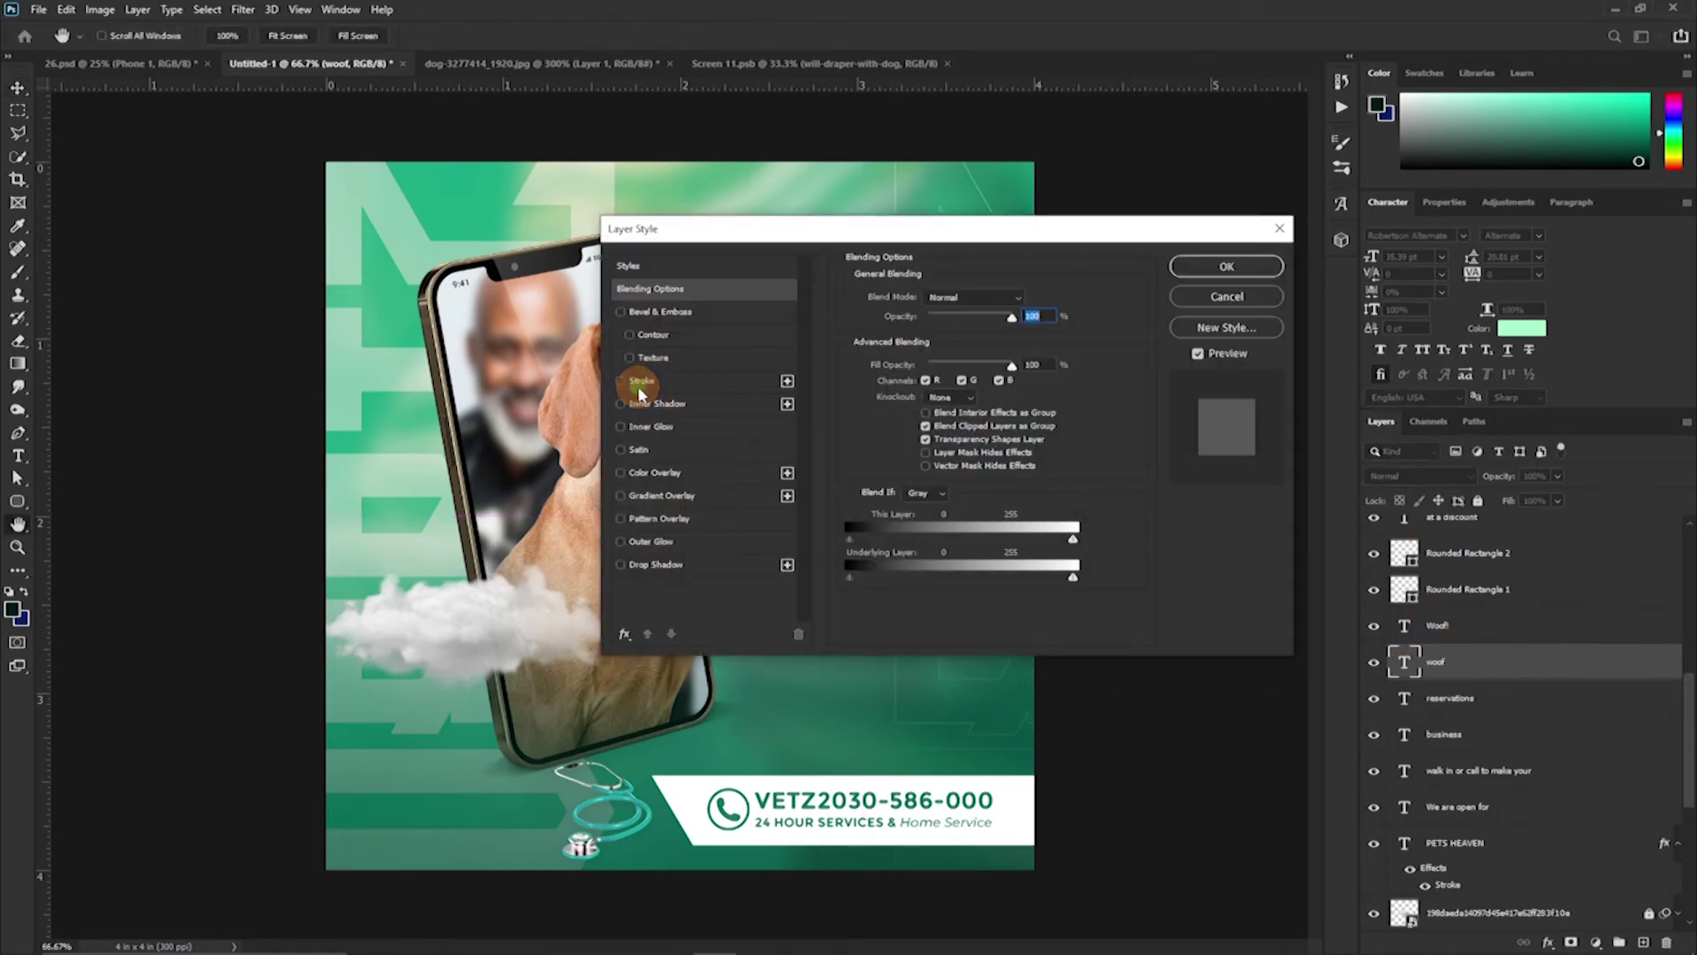
click(625, 379)
drag(619, 235, 1099, 213)
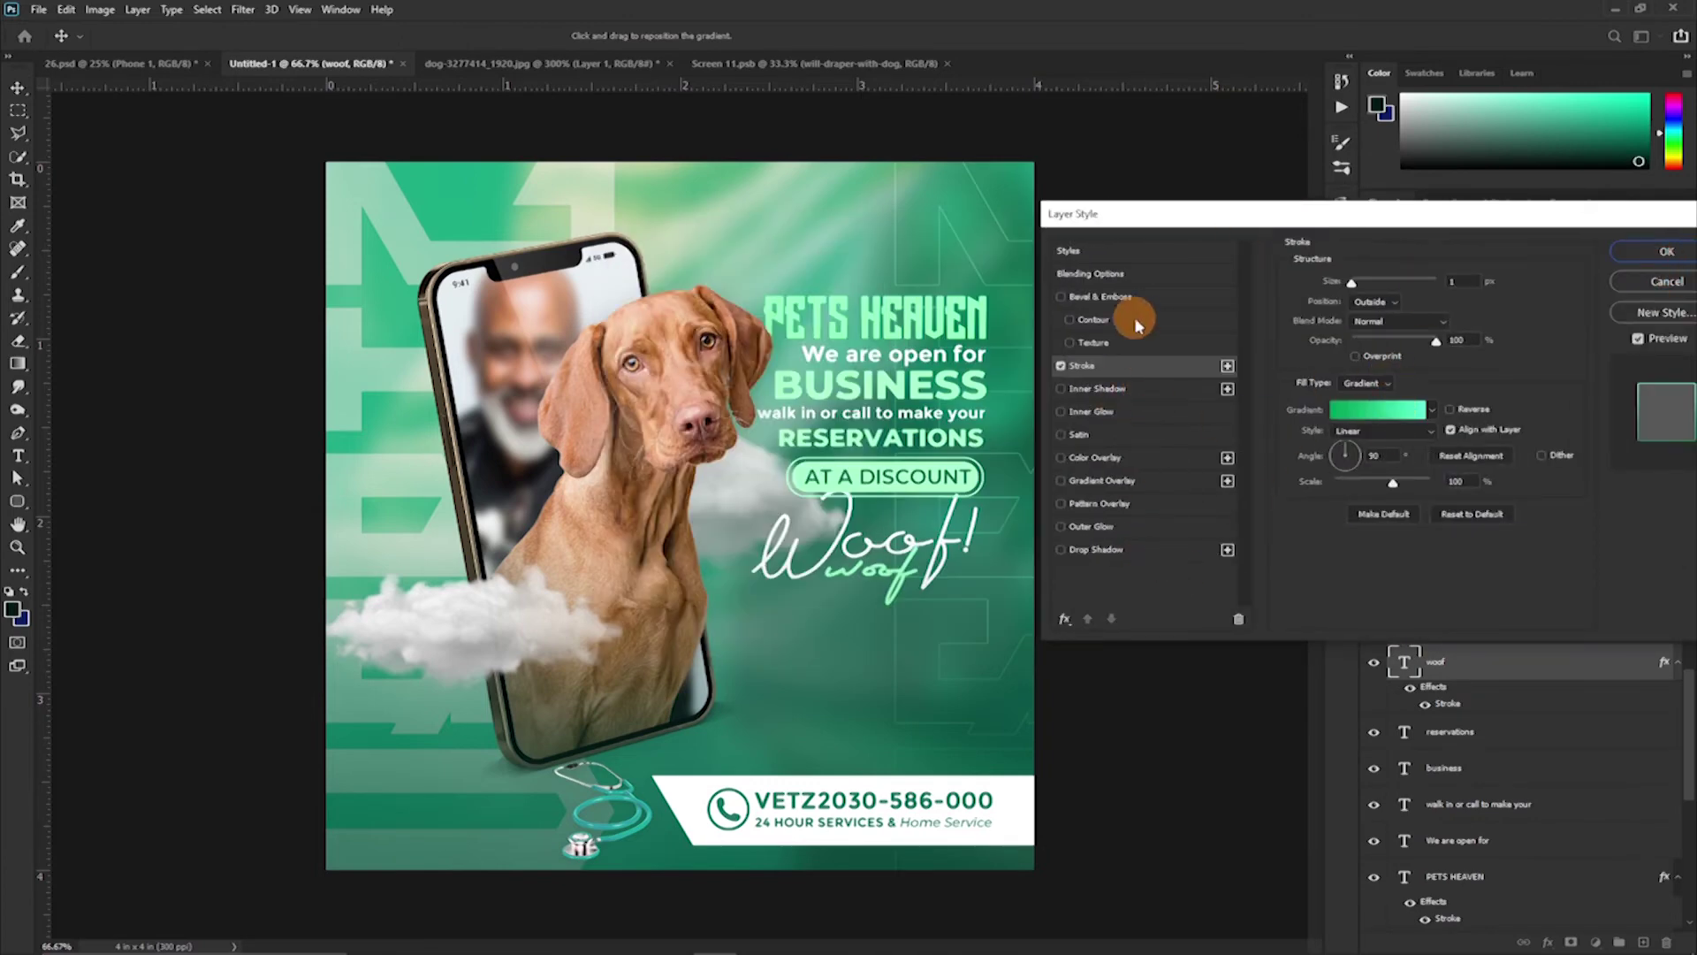
click(1140, 274)
drag(1452, 351, 1251, 382)
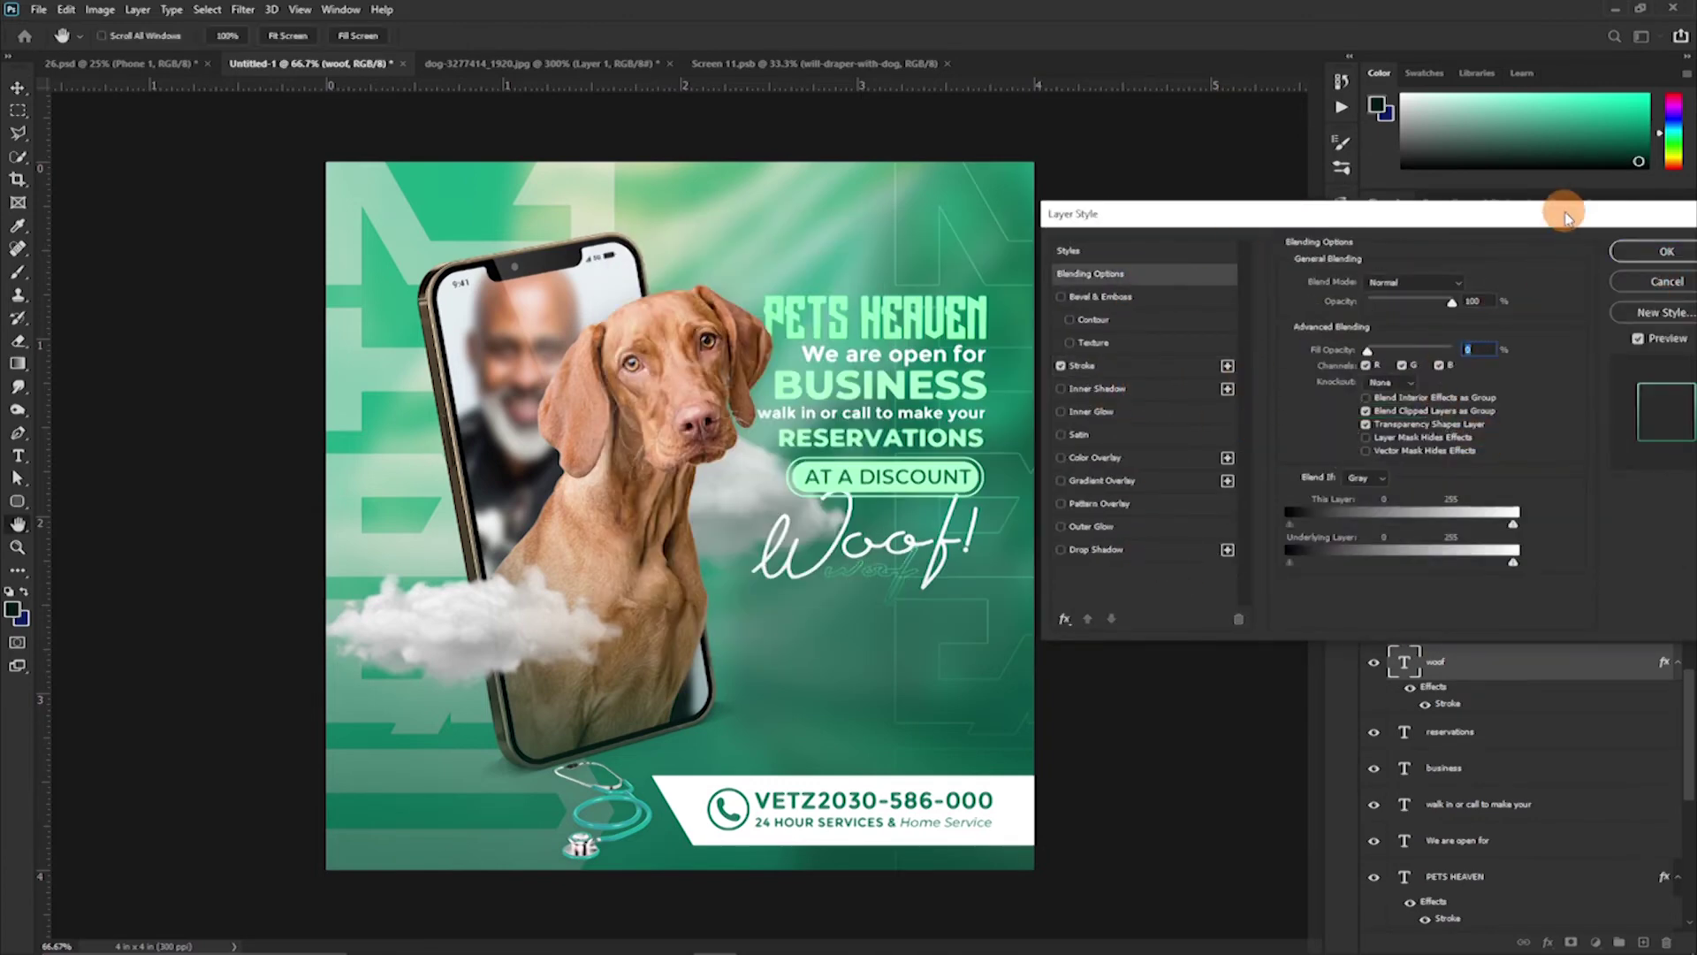
Add a pale-green outer glow to woof, tune size and spread, at 20% opacity
click(1089, 526)
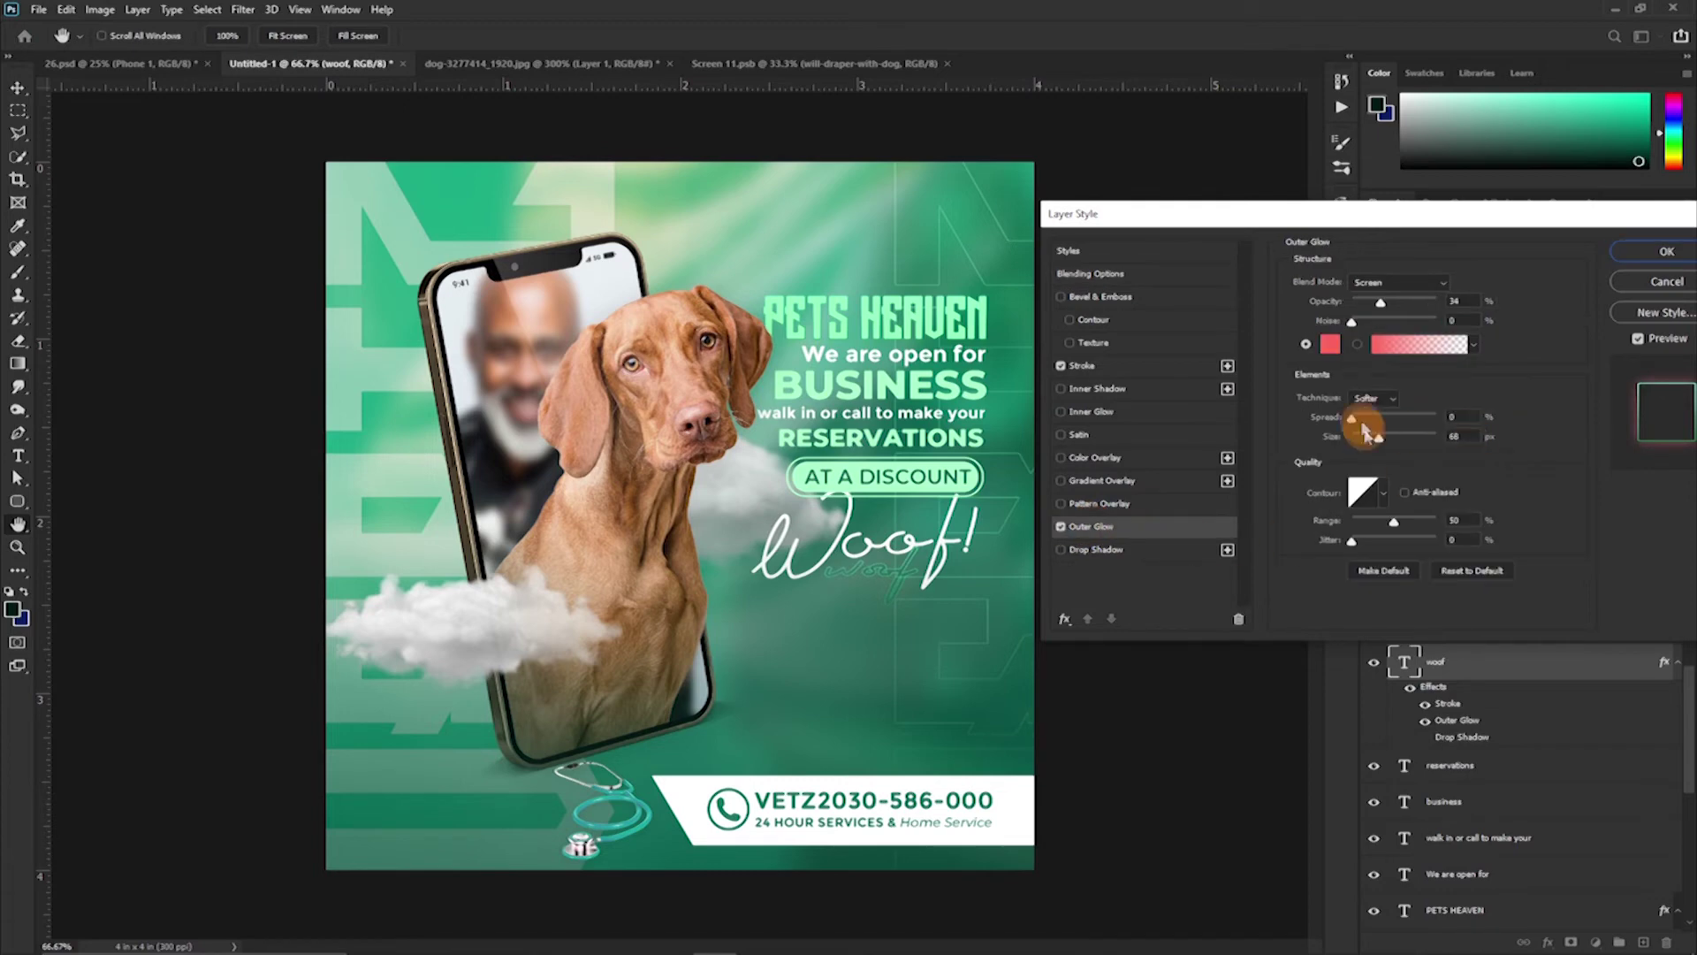
click(1344, 341)
click(894, 479)
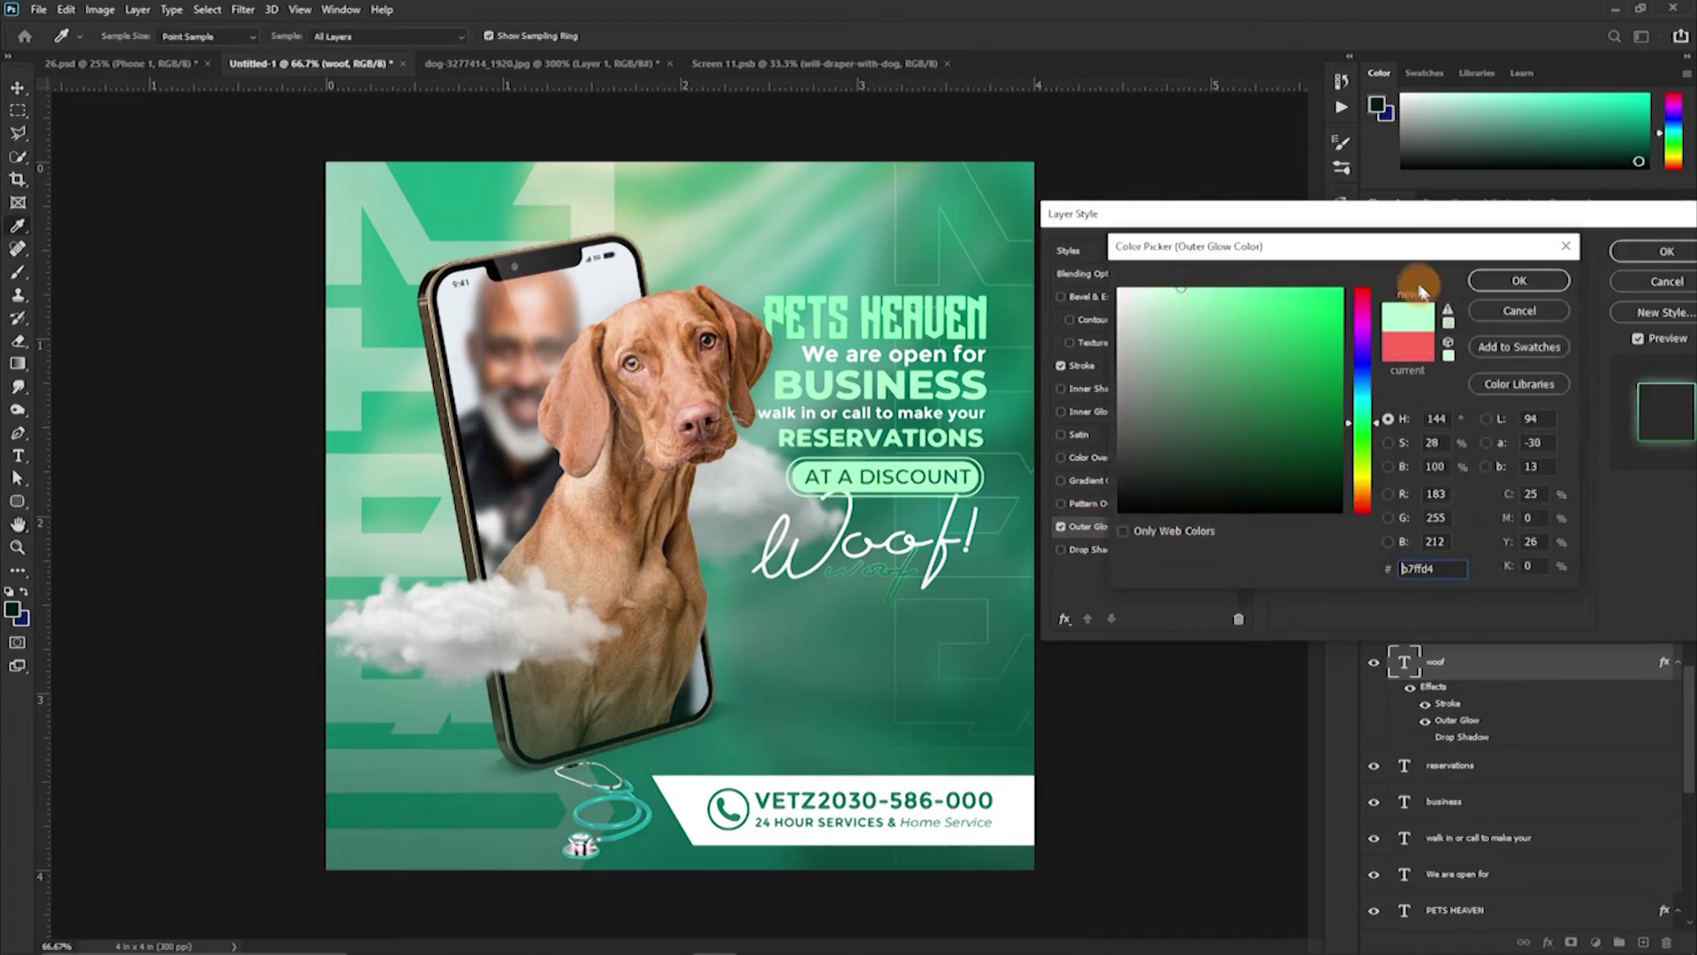
key(Return)
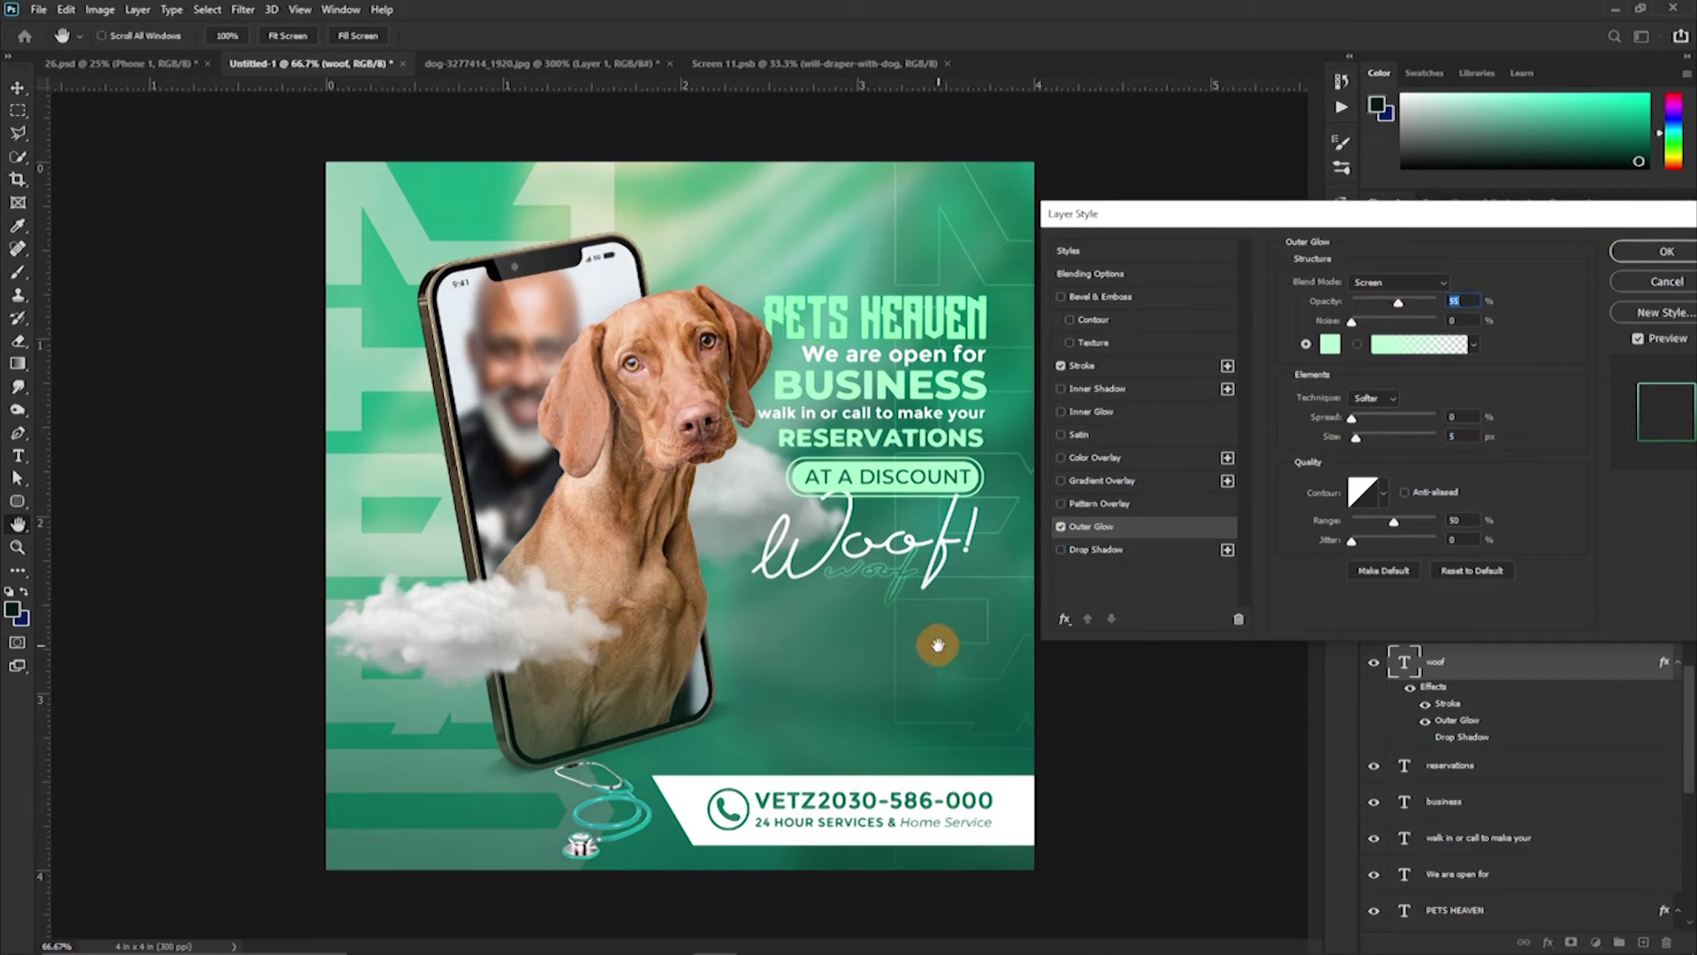
drag(960, 653, 1091, 690)
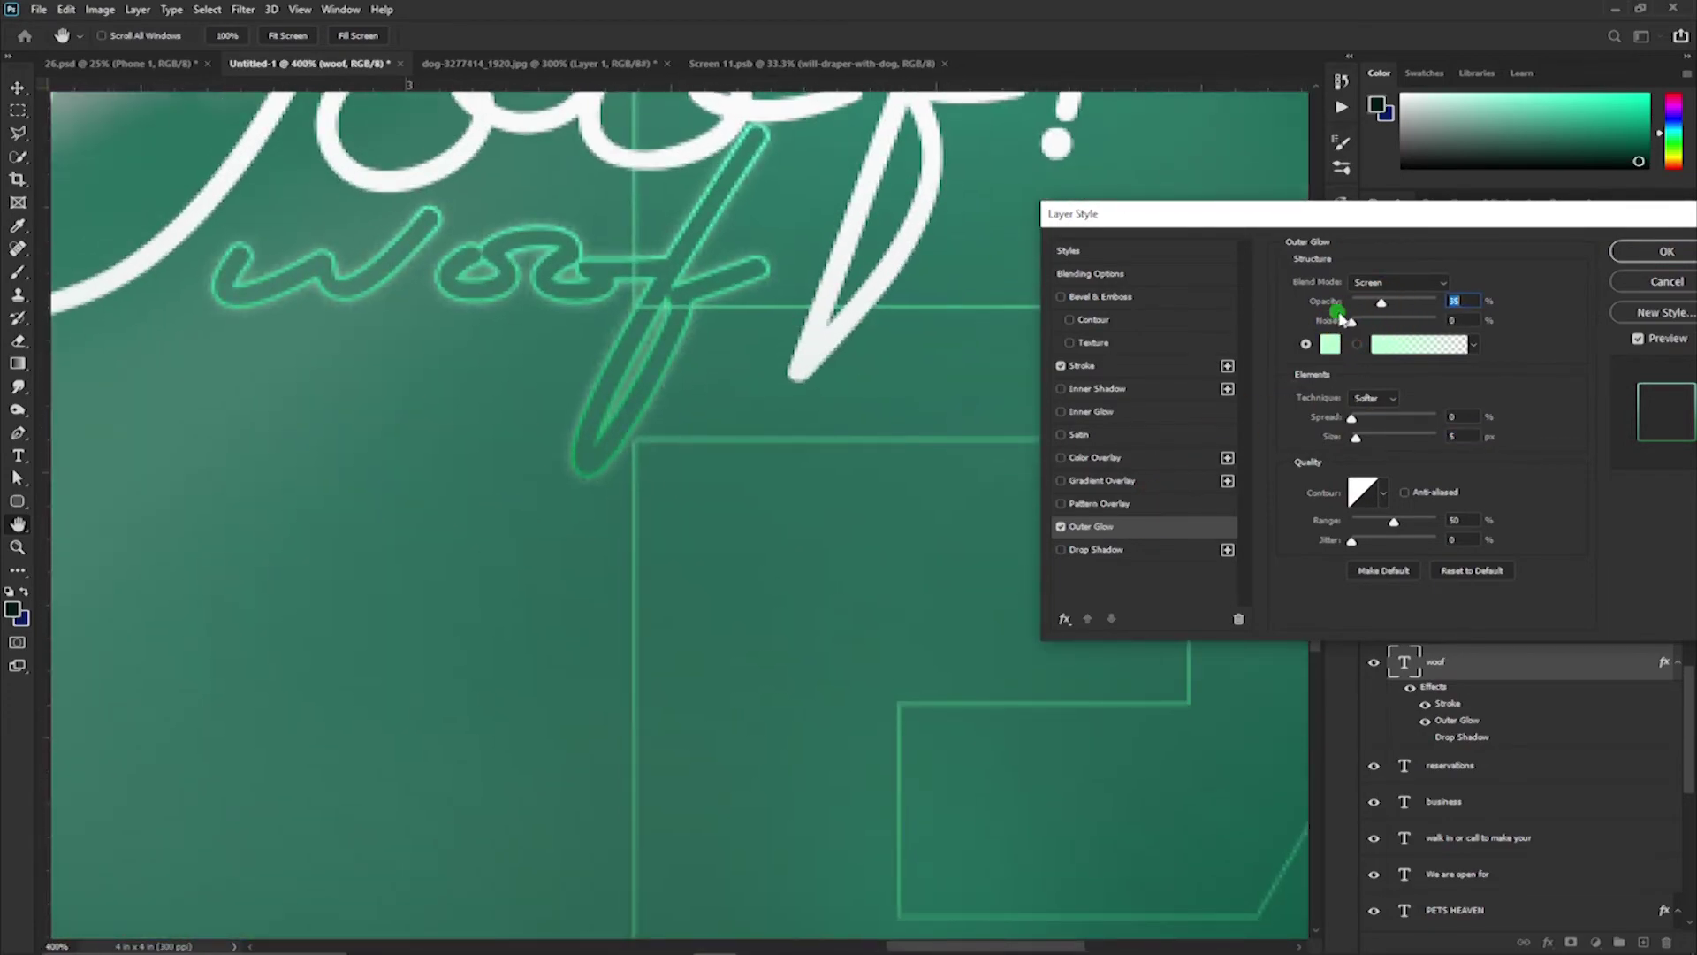
mouse_move(1351, 416)
mouse_down()
mouse_move(1362, 435)
mouse_move(1357, 417)
mouse_up()
drag(1394, 522, 1392, 520)
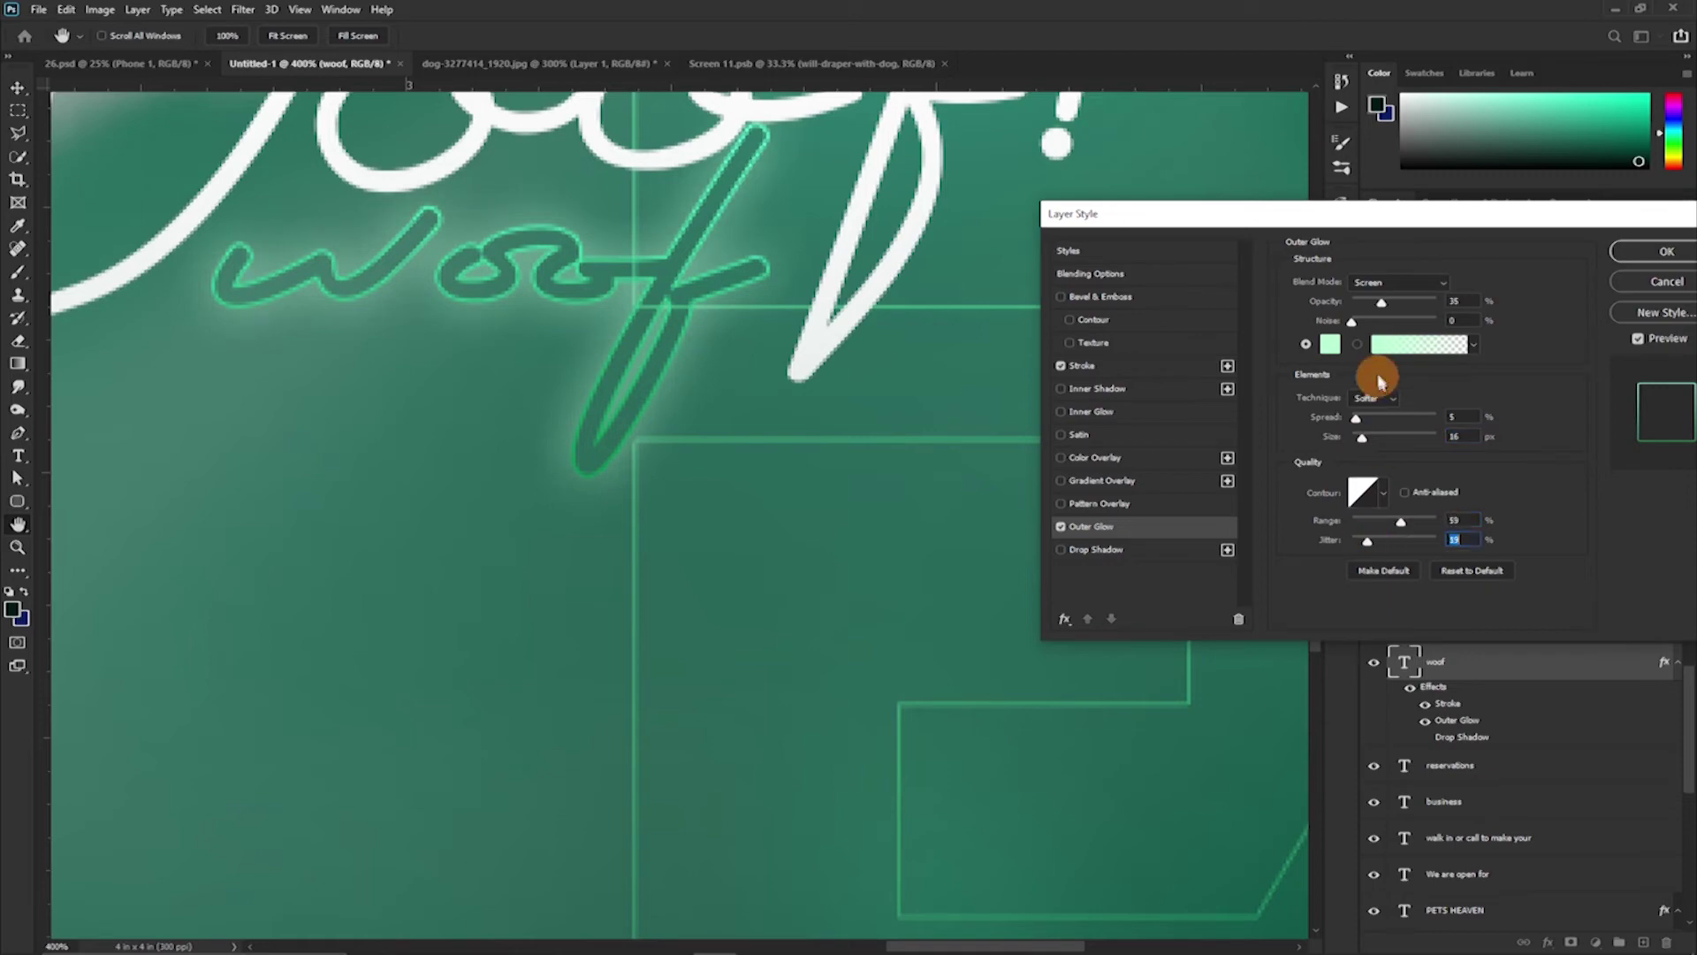
drag(1363, 436, 1359, 437)
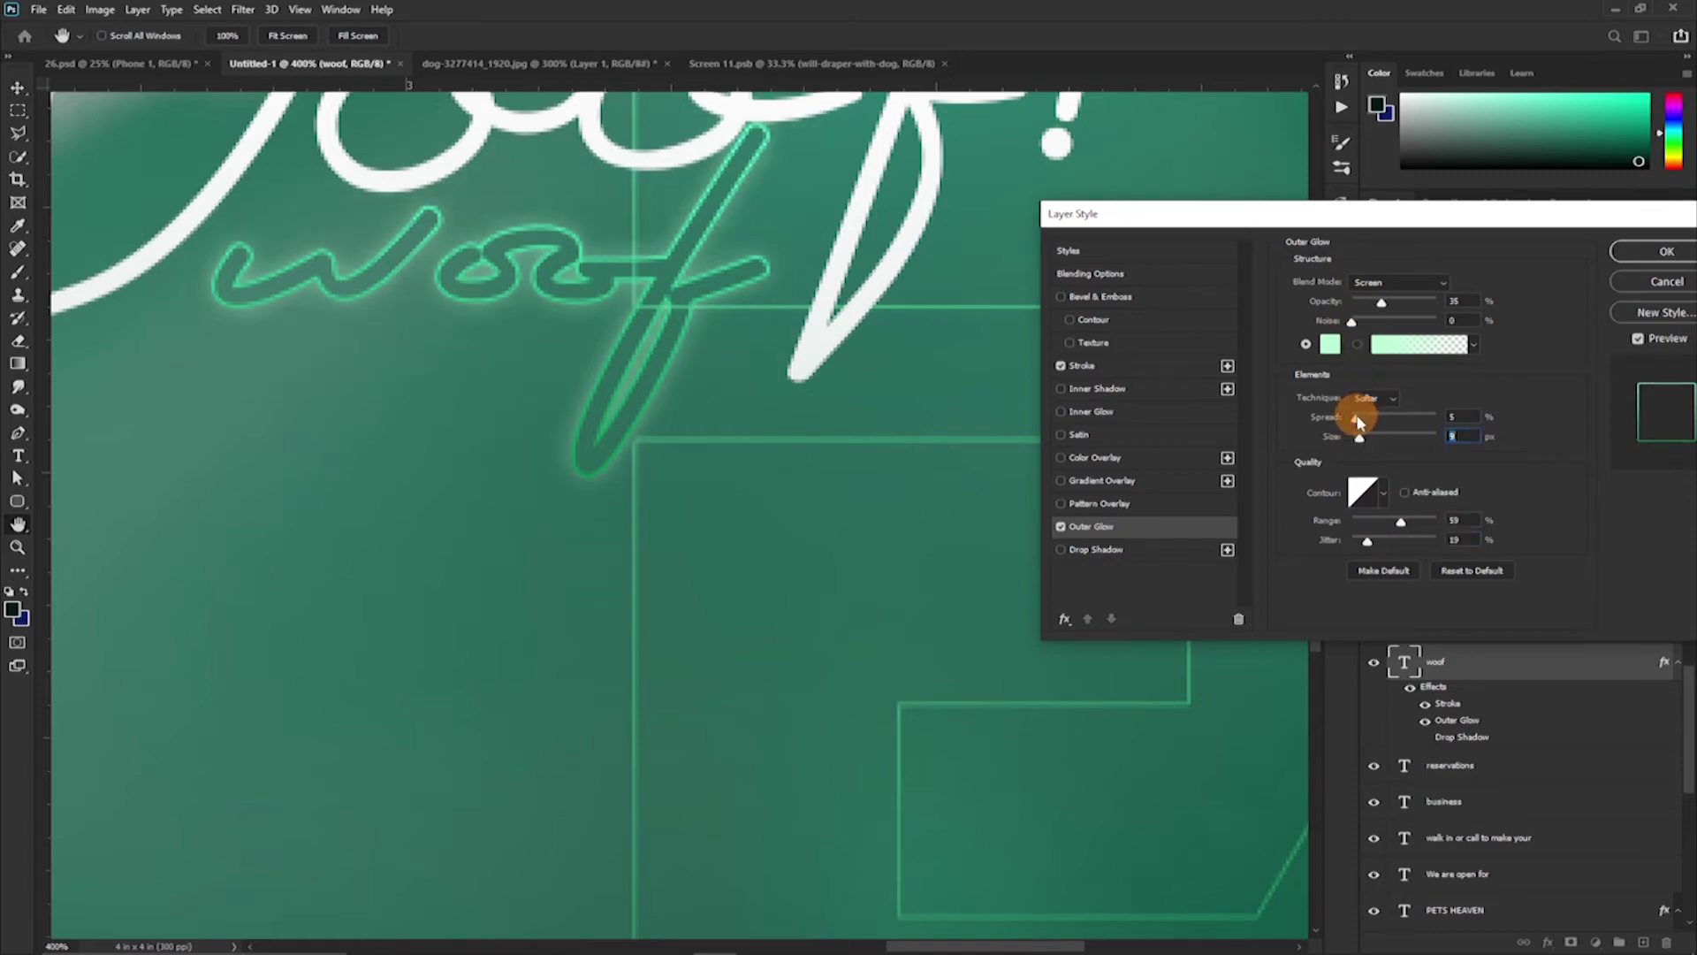
click(1369, 302)
click(1613, 257)
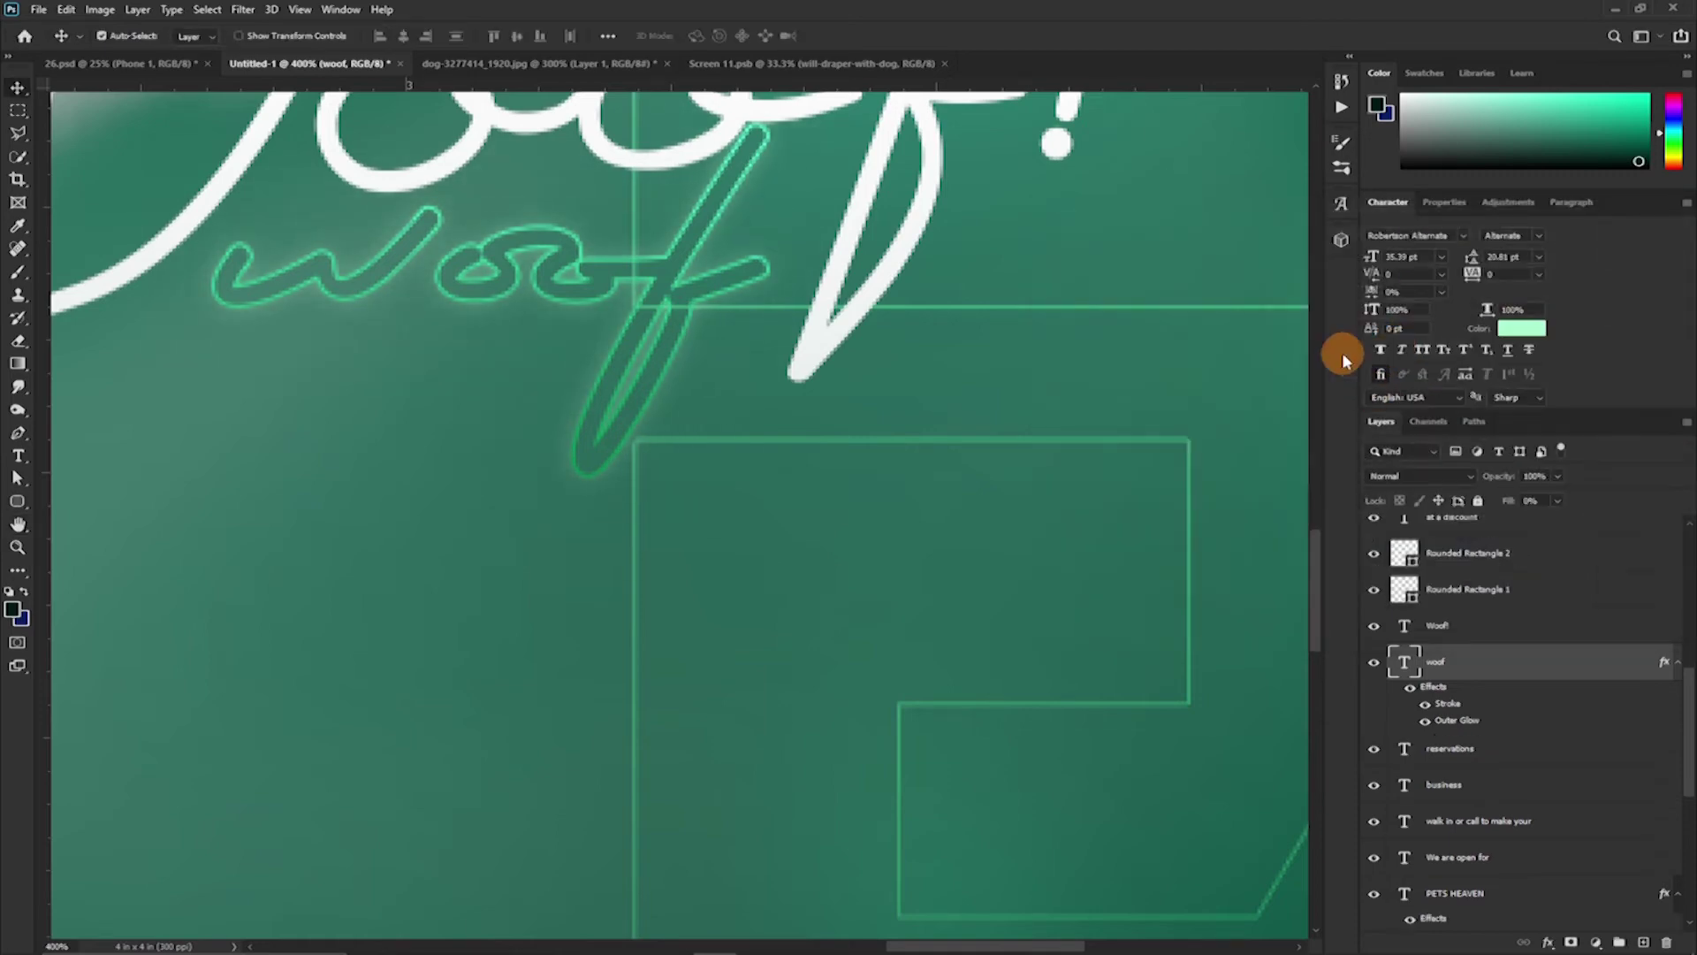
key(ctrl+minus)
key(ctrl+minus)
key(ctrl+minus)
key(ctrl+minus)
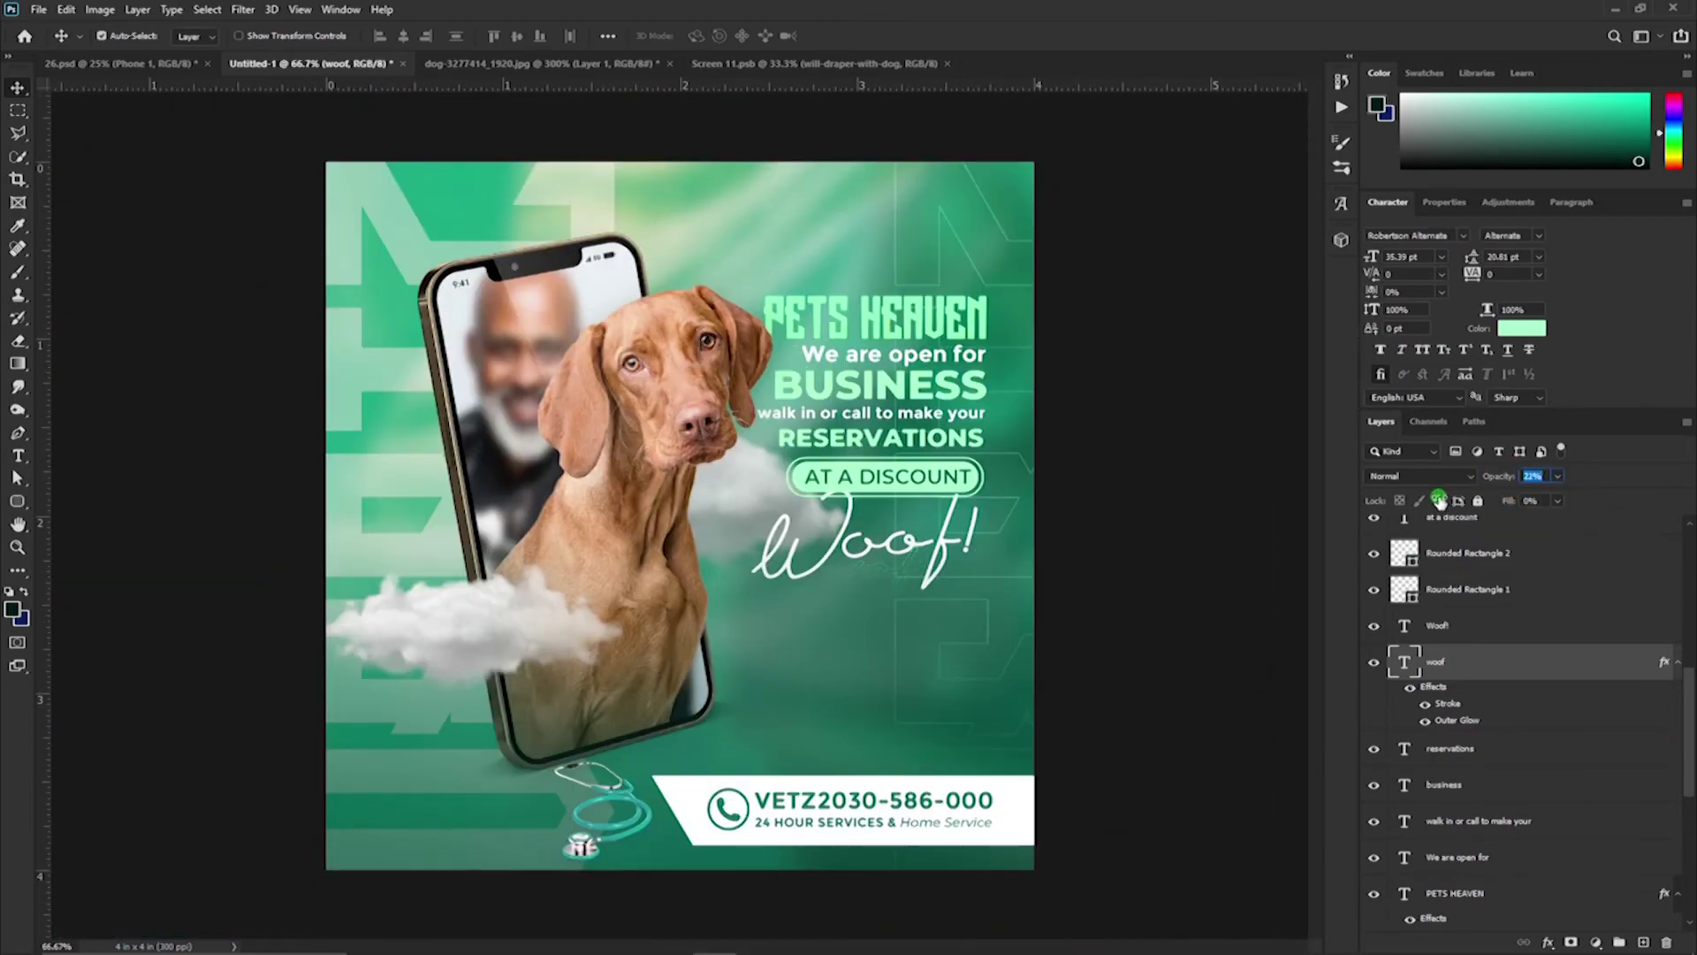
Reposition the Woof! headline and glowing woof text, bringing woof above the phone group
key(ctrl+alt+a)
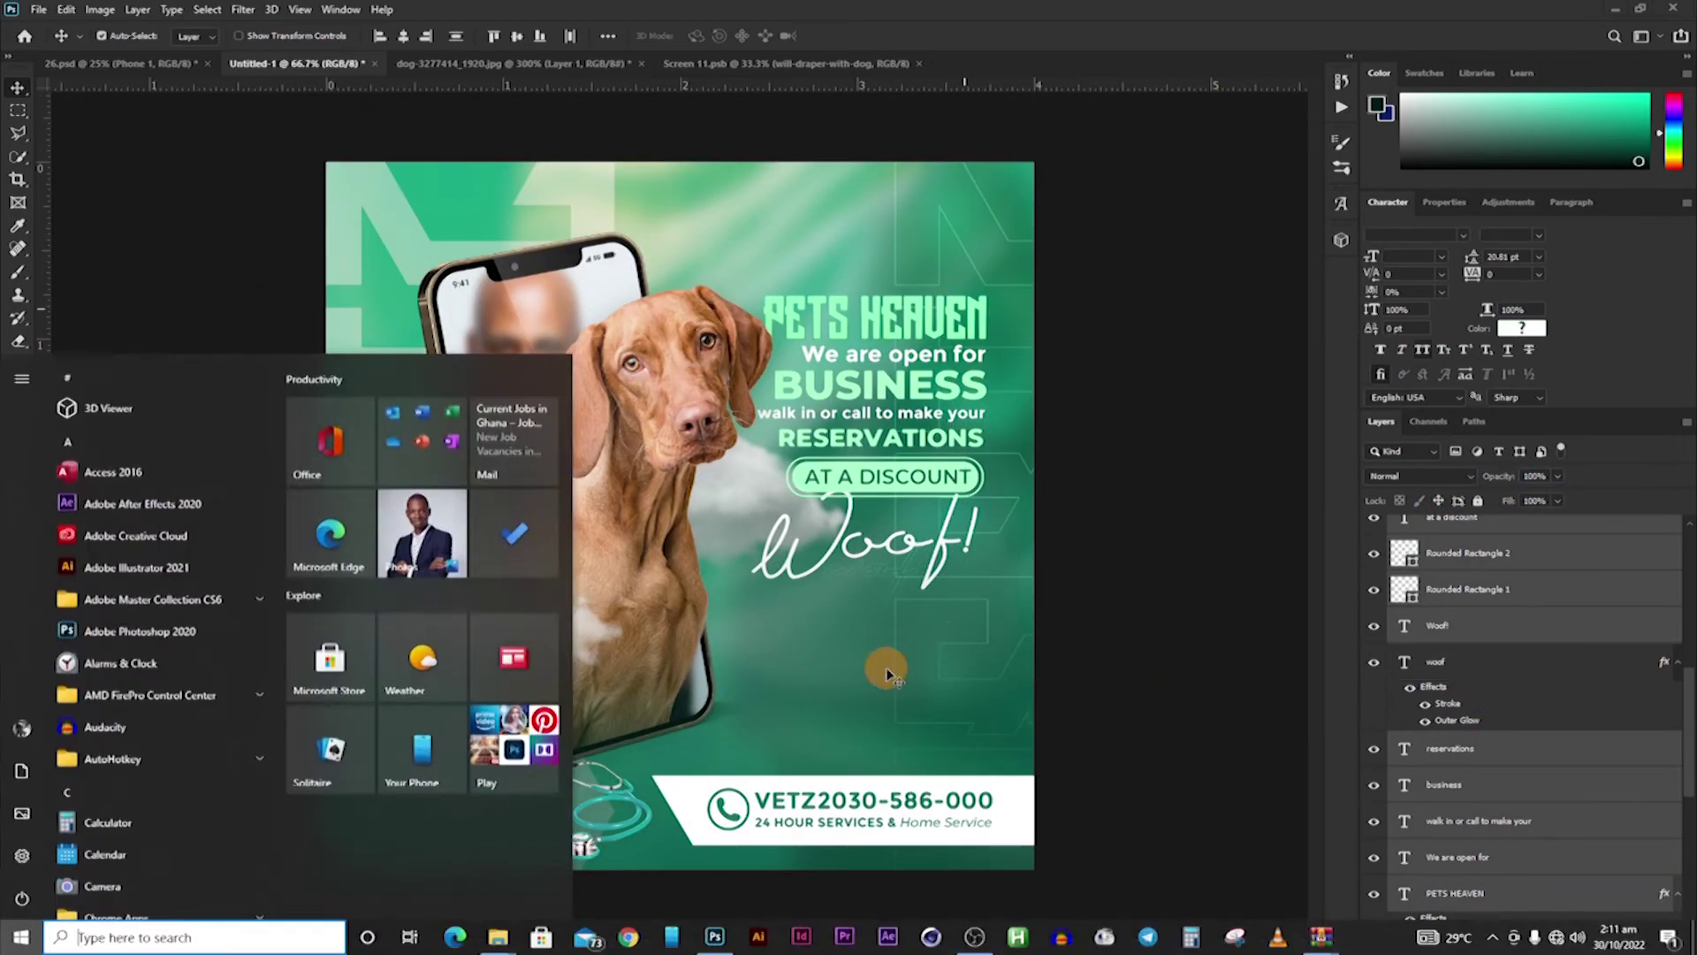
drag(890, 576, 921, 610)
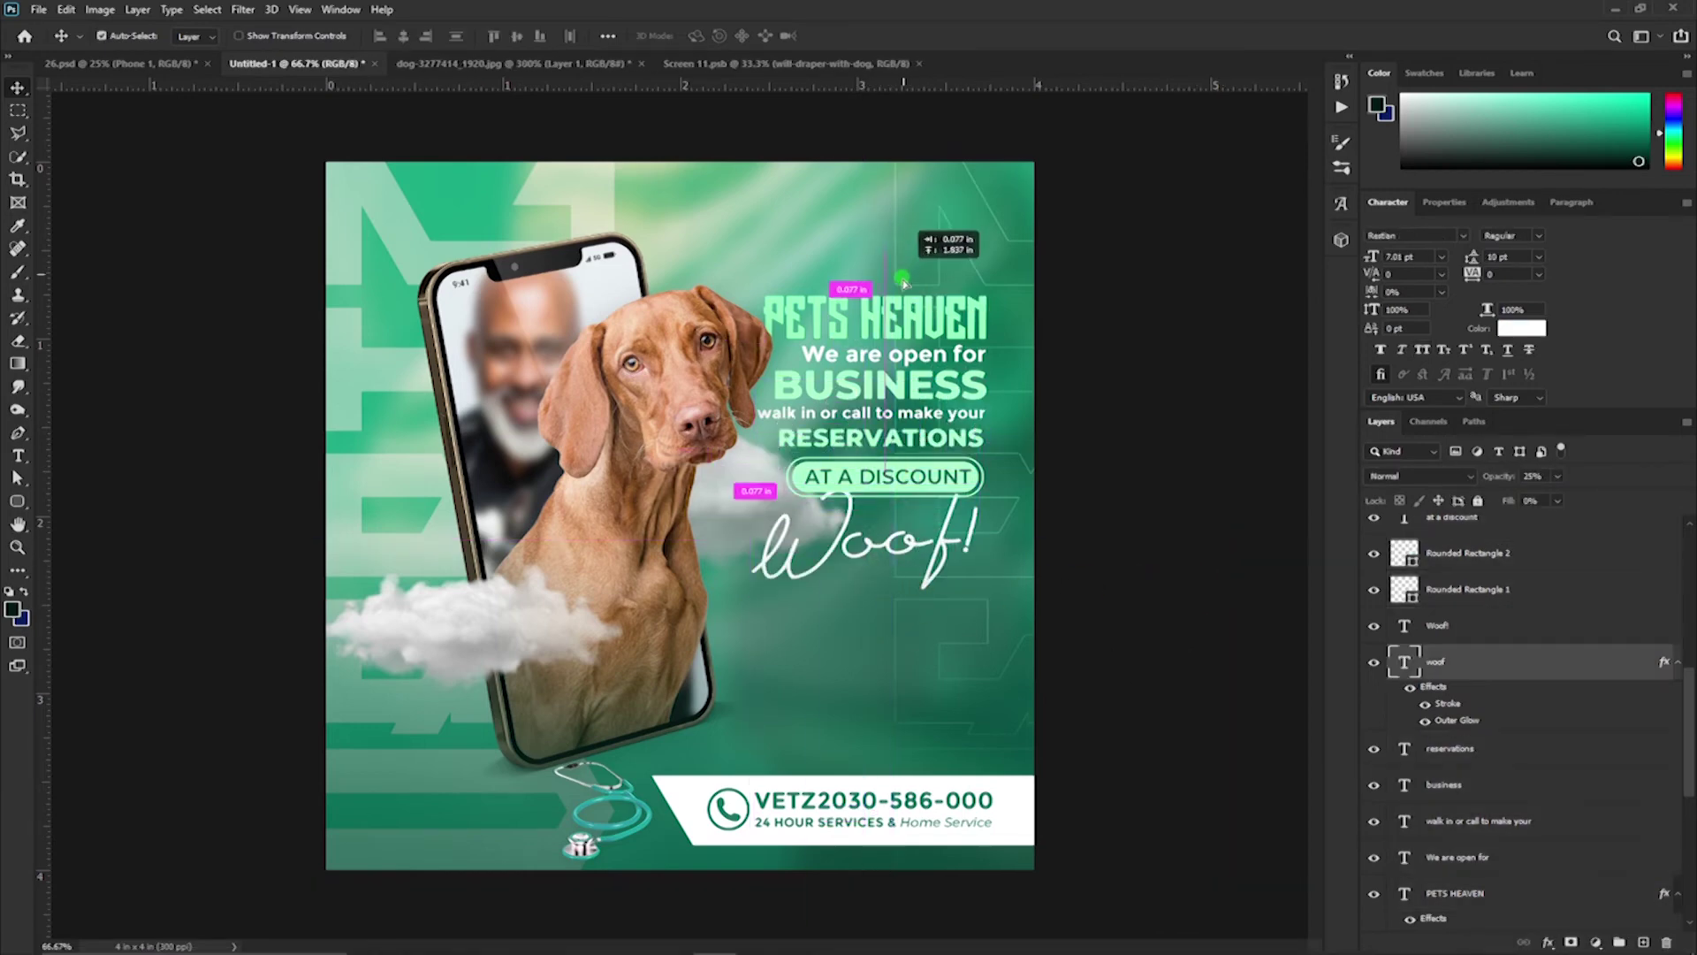
mouse_move(950, 252)
mouse_down()
mouse_move(731, 690)
mouse_move(900, 301)
mouse_move(601, 301)
mouse_up()
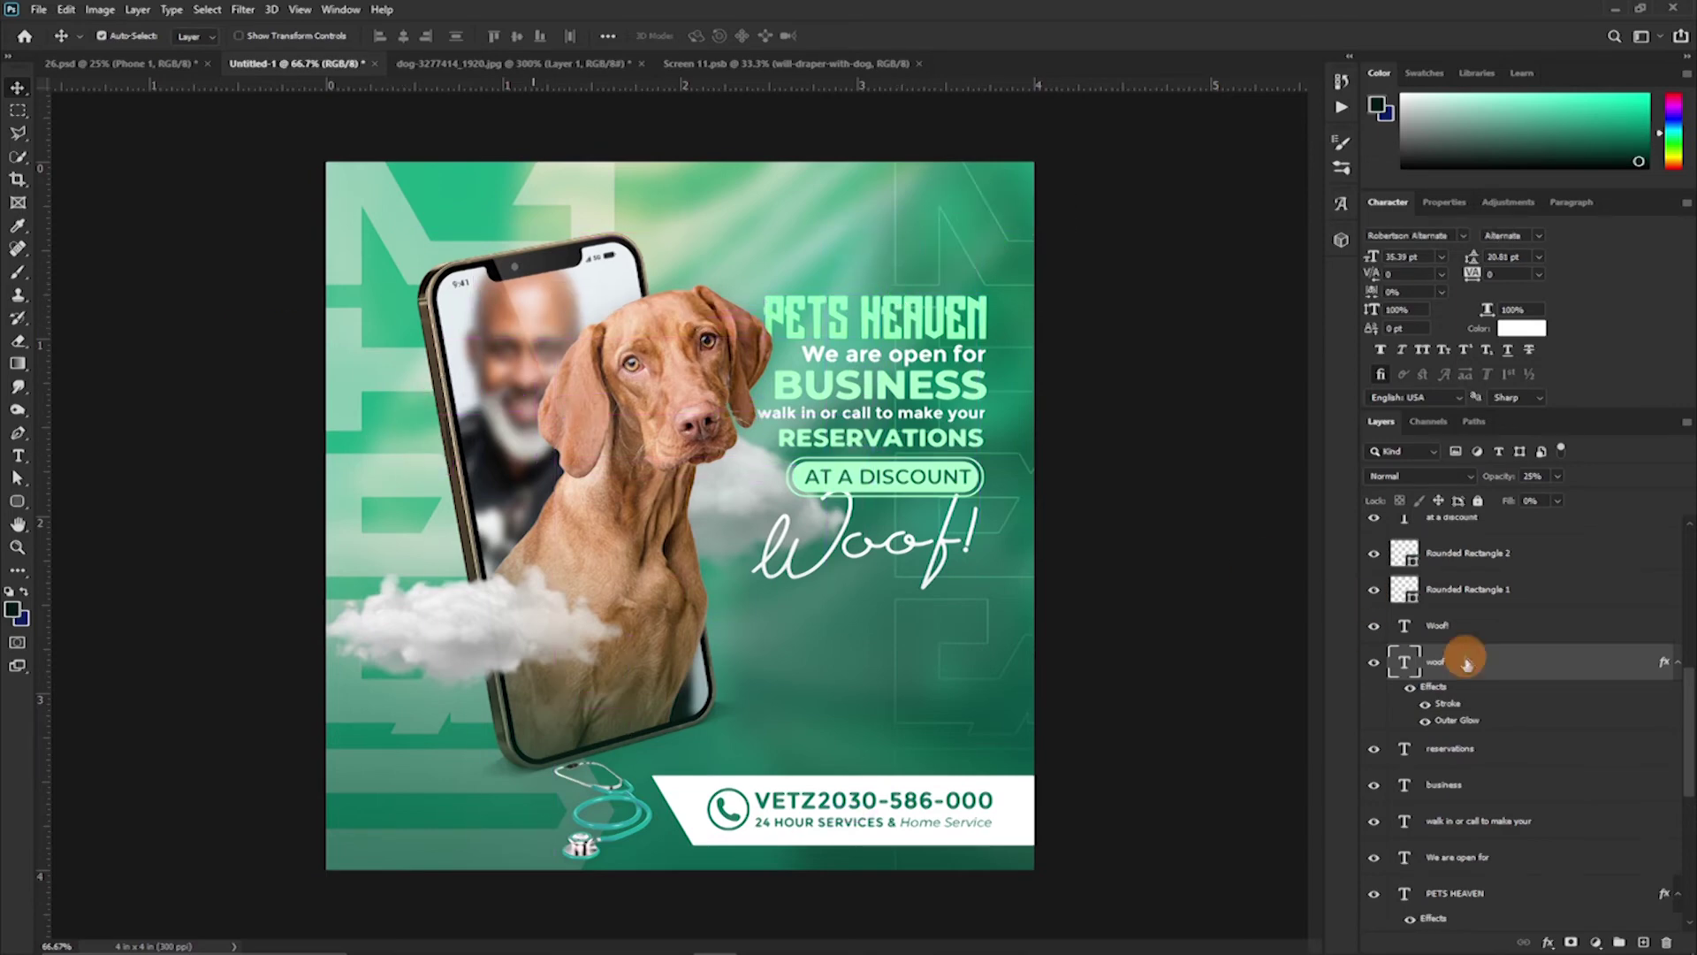
scroll(1503, 663, up, 5)
key(ctrl+shift+bracketright)
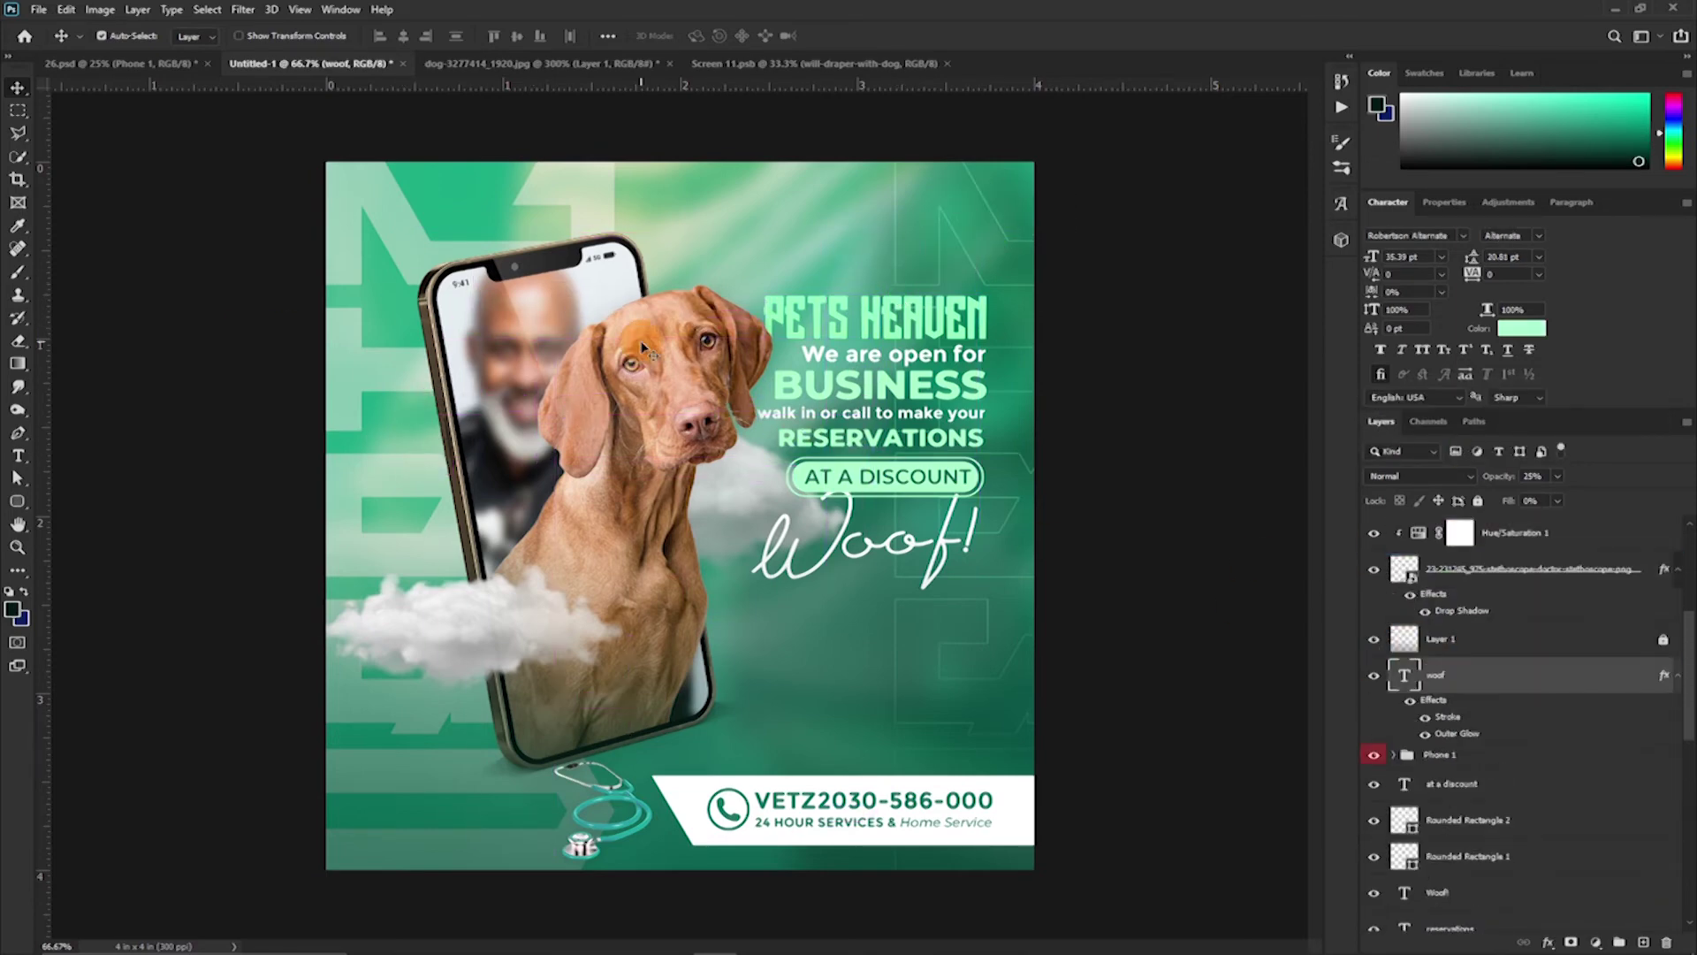
scroll(643, 347, up, 3)
drag(428, 234, 799, 612)
Tilt woof slightly and move it into the Phone 1 group behind the dog
key(ctrl+t)
mouse_move(852, 257)
mouse_down()
mouse_move(742, 336)
mouse_move(844, 239)
mouse_up()
click(875, 35)
click(1394, 754)
drag(1441, 856, 1447, 875)
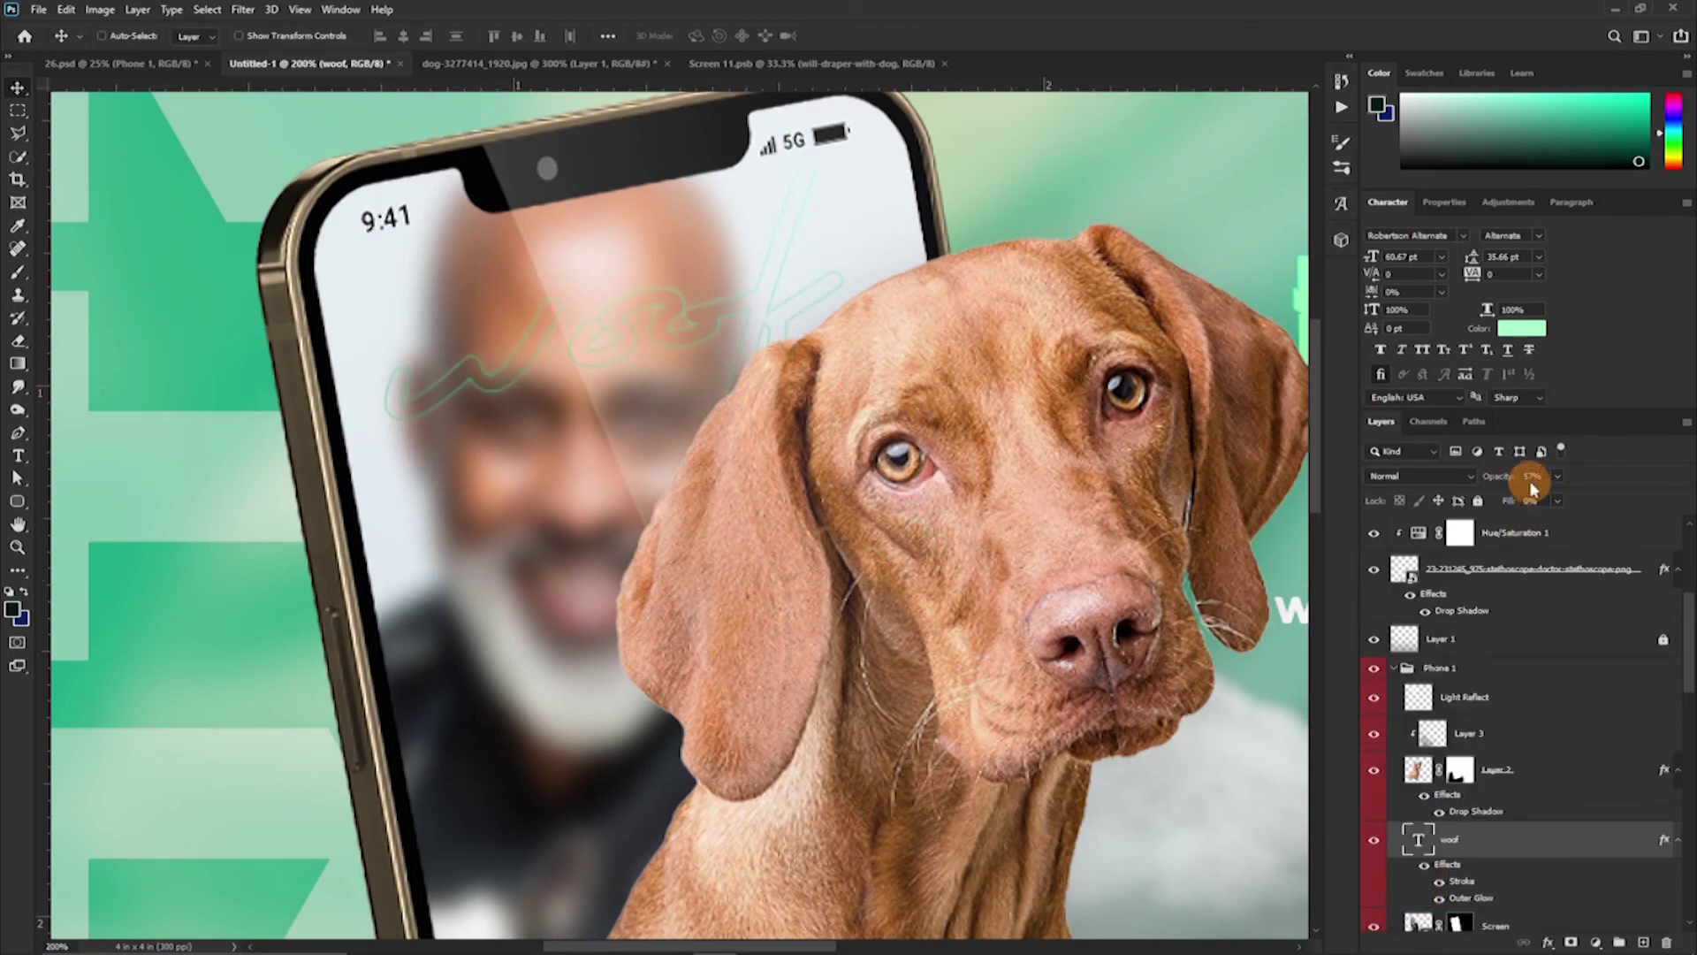
key(ctrl+minus)
key(ctrl+minus)
key(ctrl+minus)
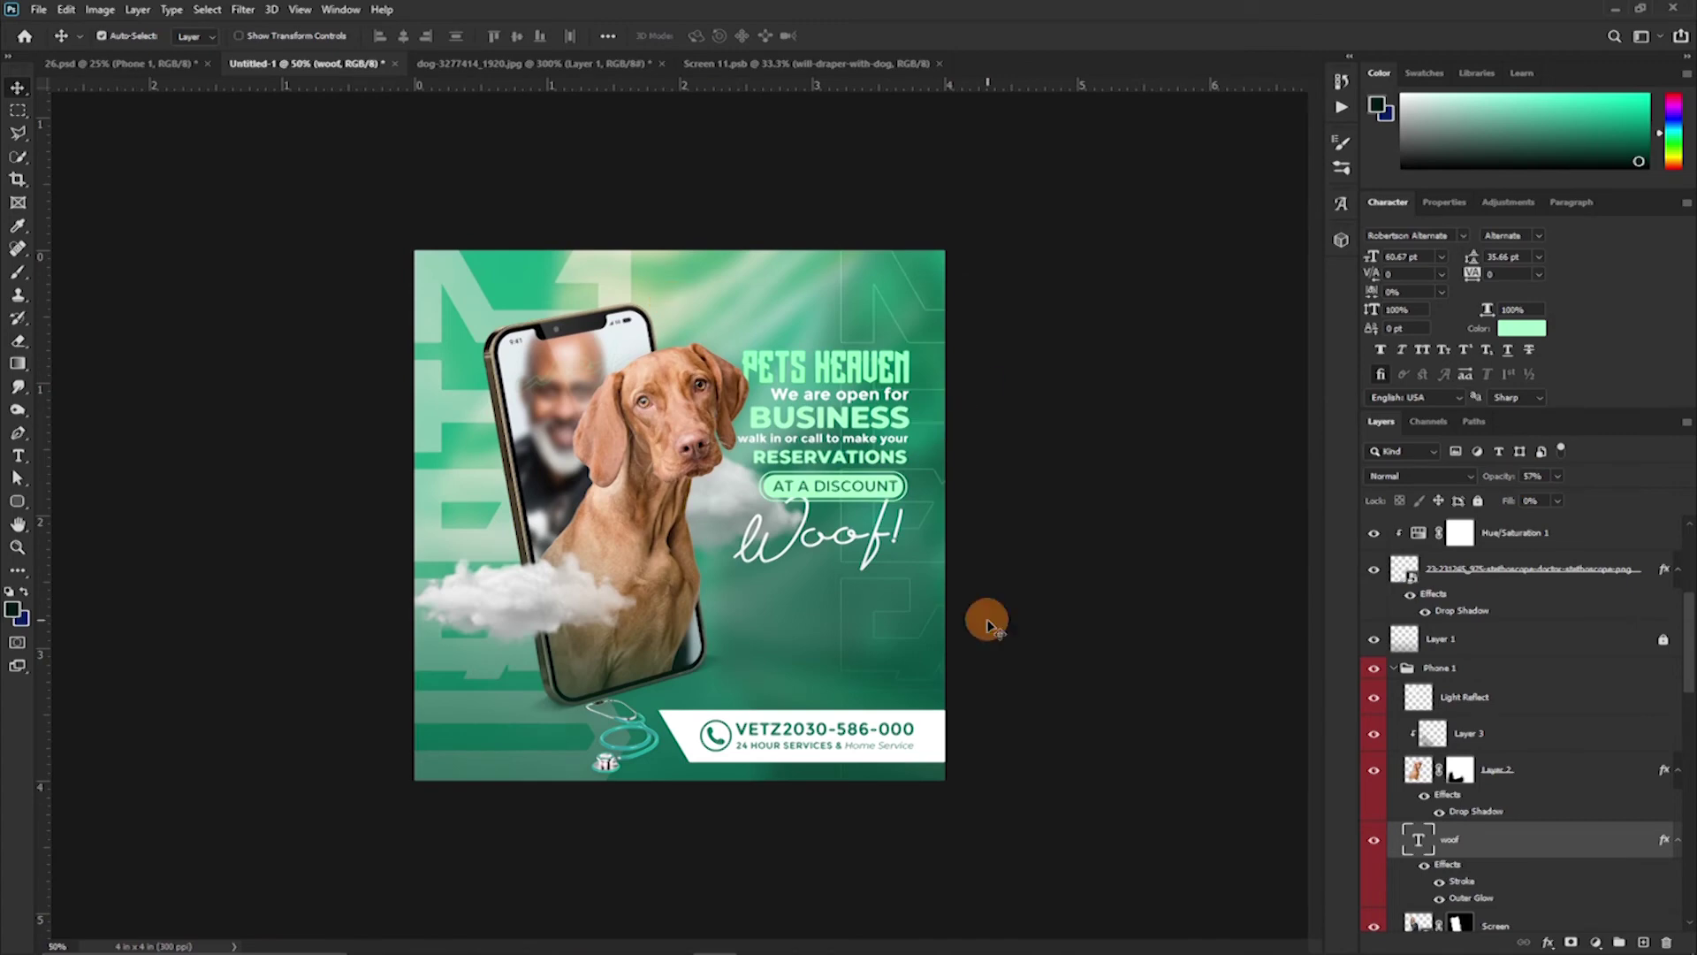
Draw an ellipse over the dog's head with no fill and a 5 px stroke
click(19, 512)
click(79, 519)
drag(605, 340, 766, 383)
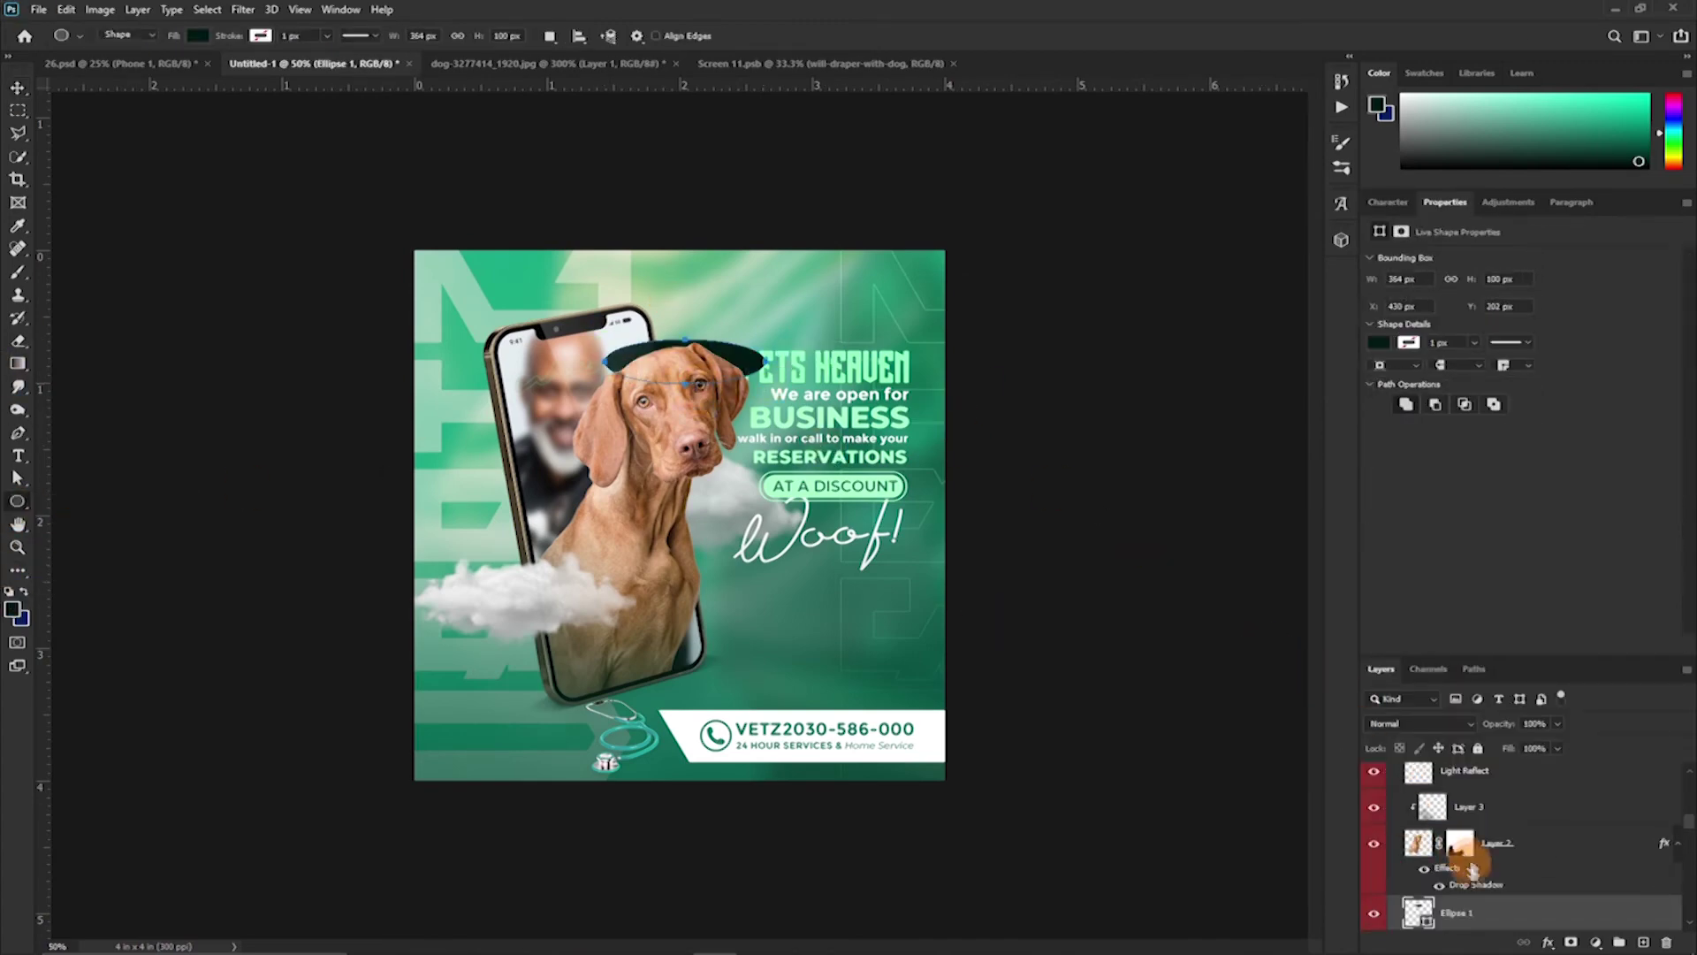
drag(1467, 862, 1478, 782)
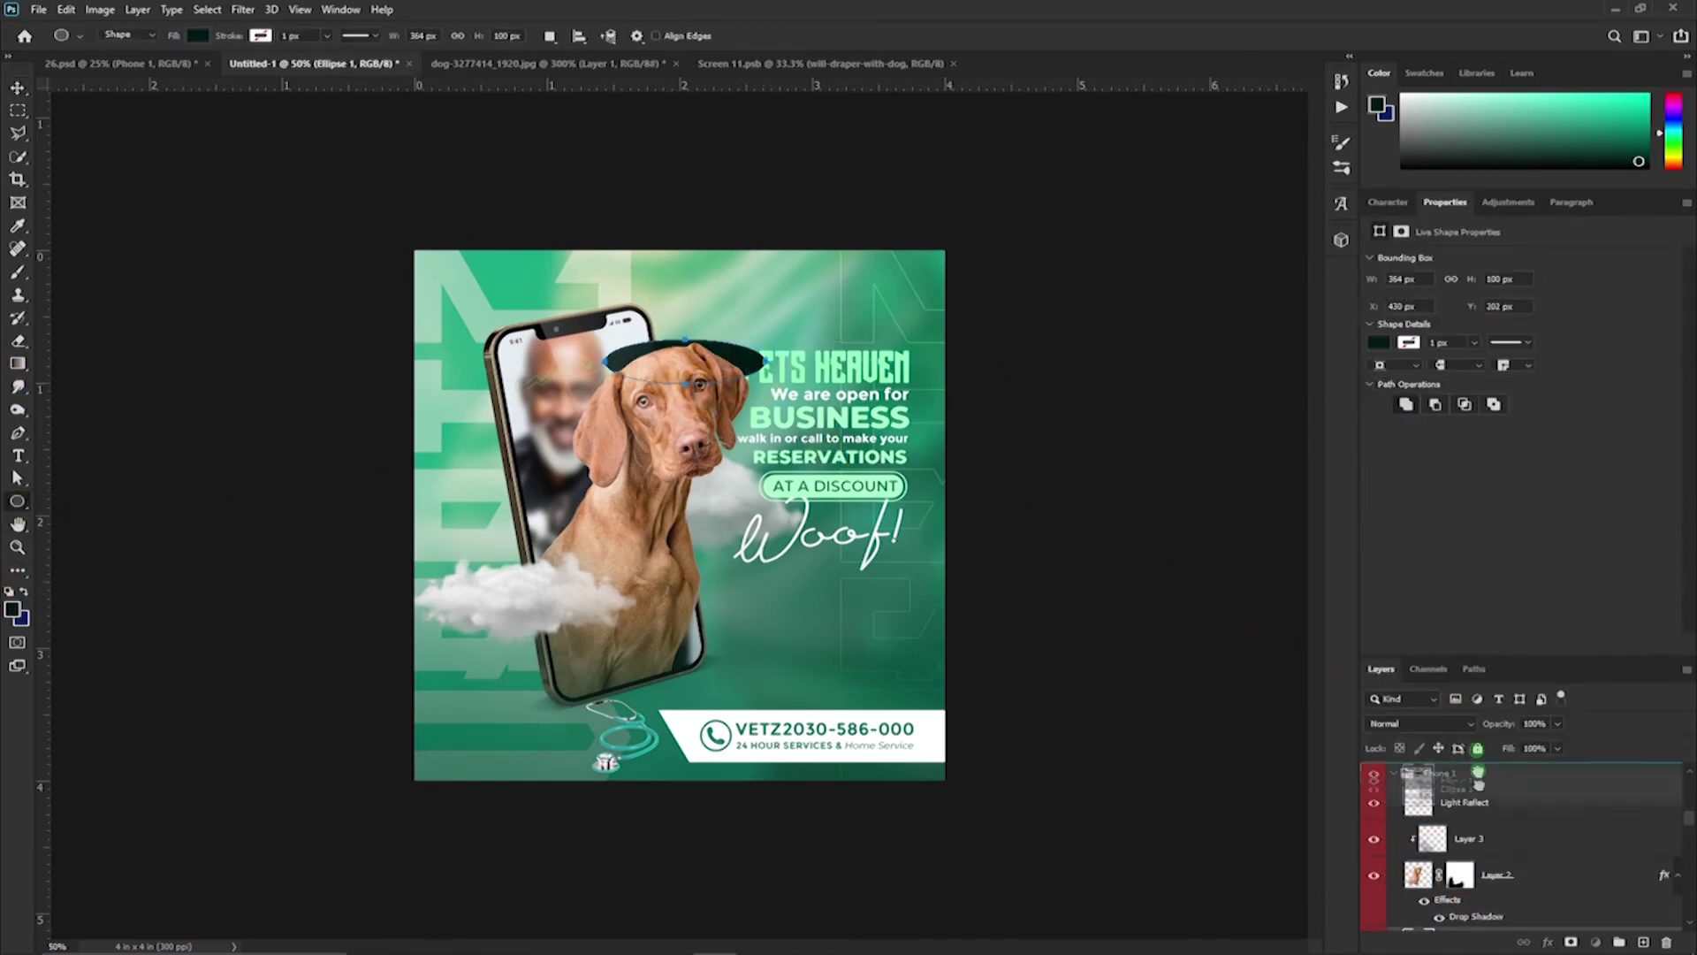
click(198, 35)
click(95, 70)
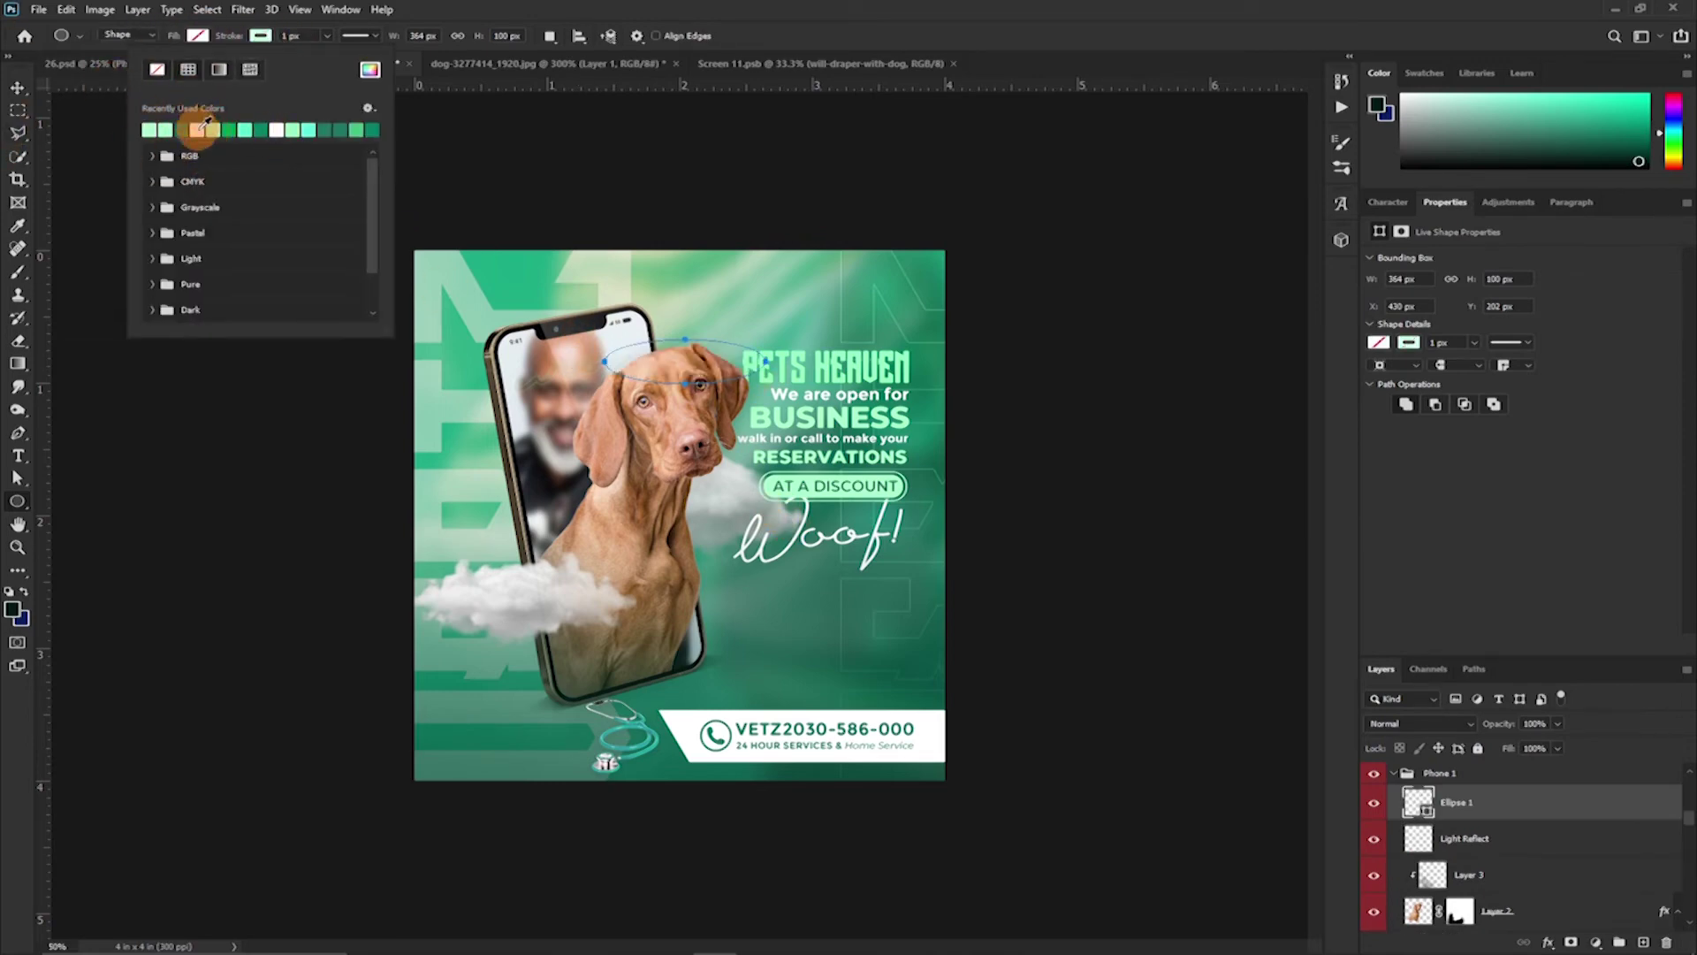
click(18, 87)
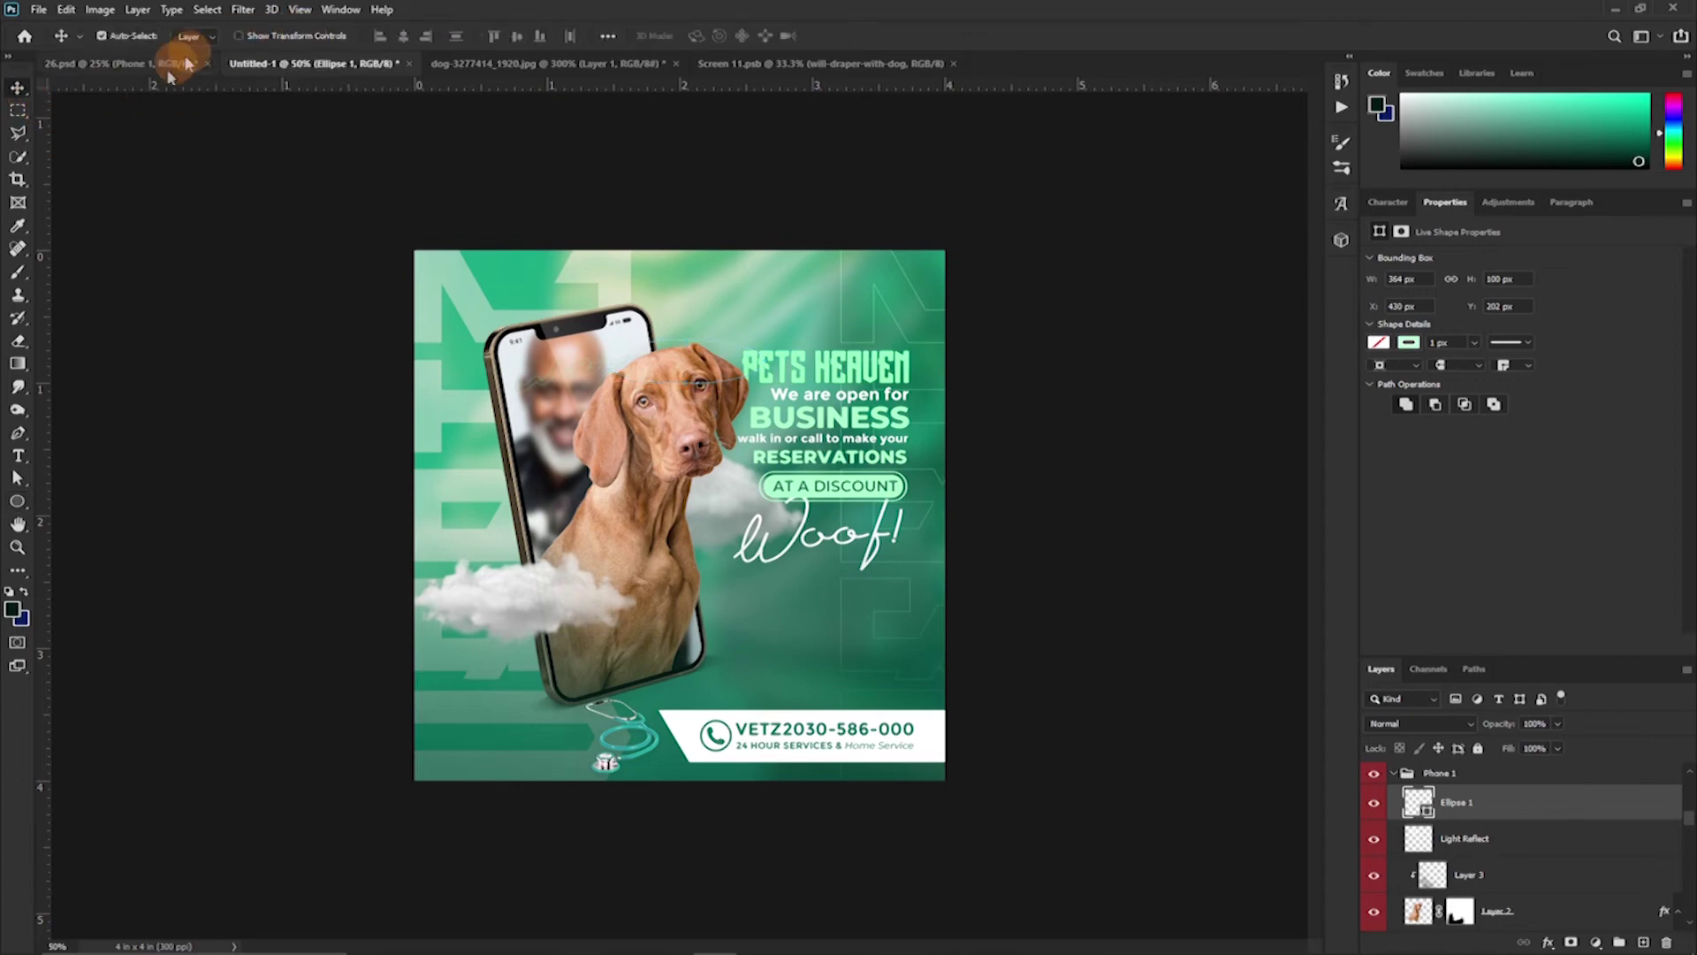
right_click(18, 500)
click(283, 36)
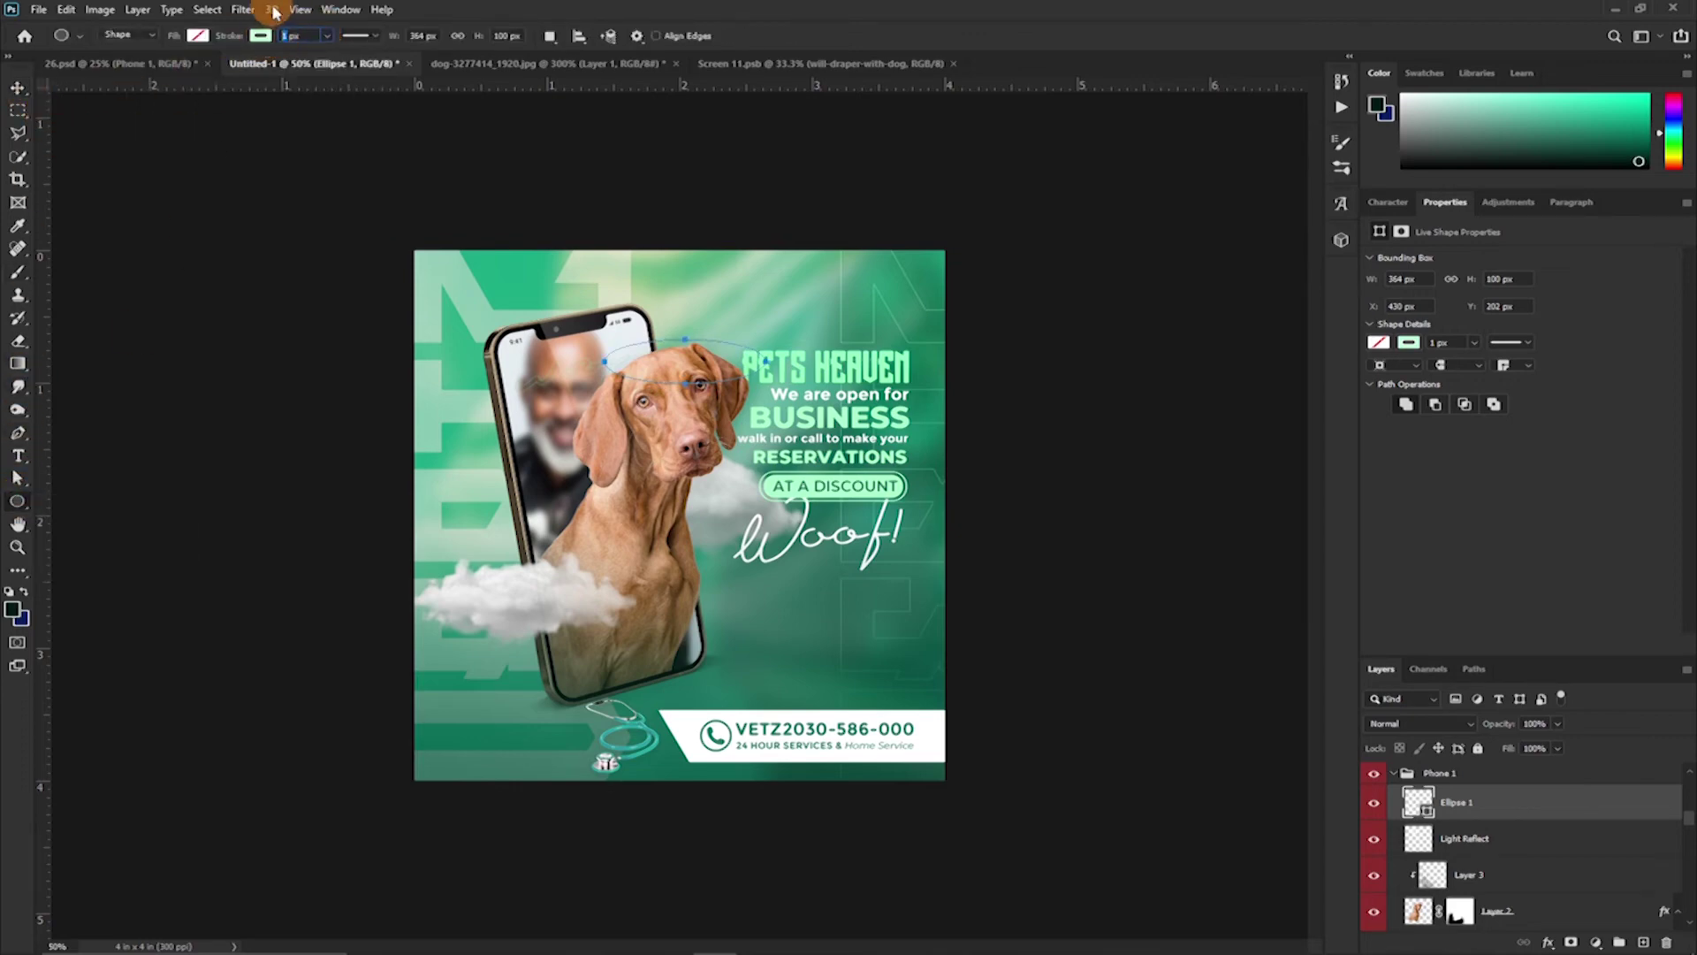
text(5)
key(Return)
Scale and tilt the ellipse into a halo above the dog's head, then enable Outer Glow
key(ctrl+1)
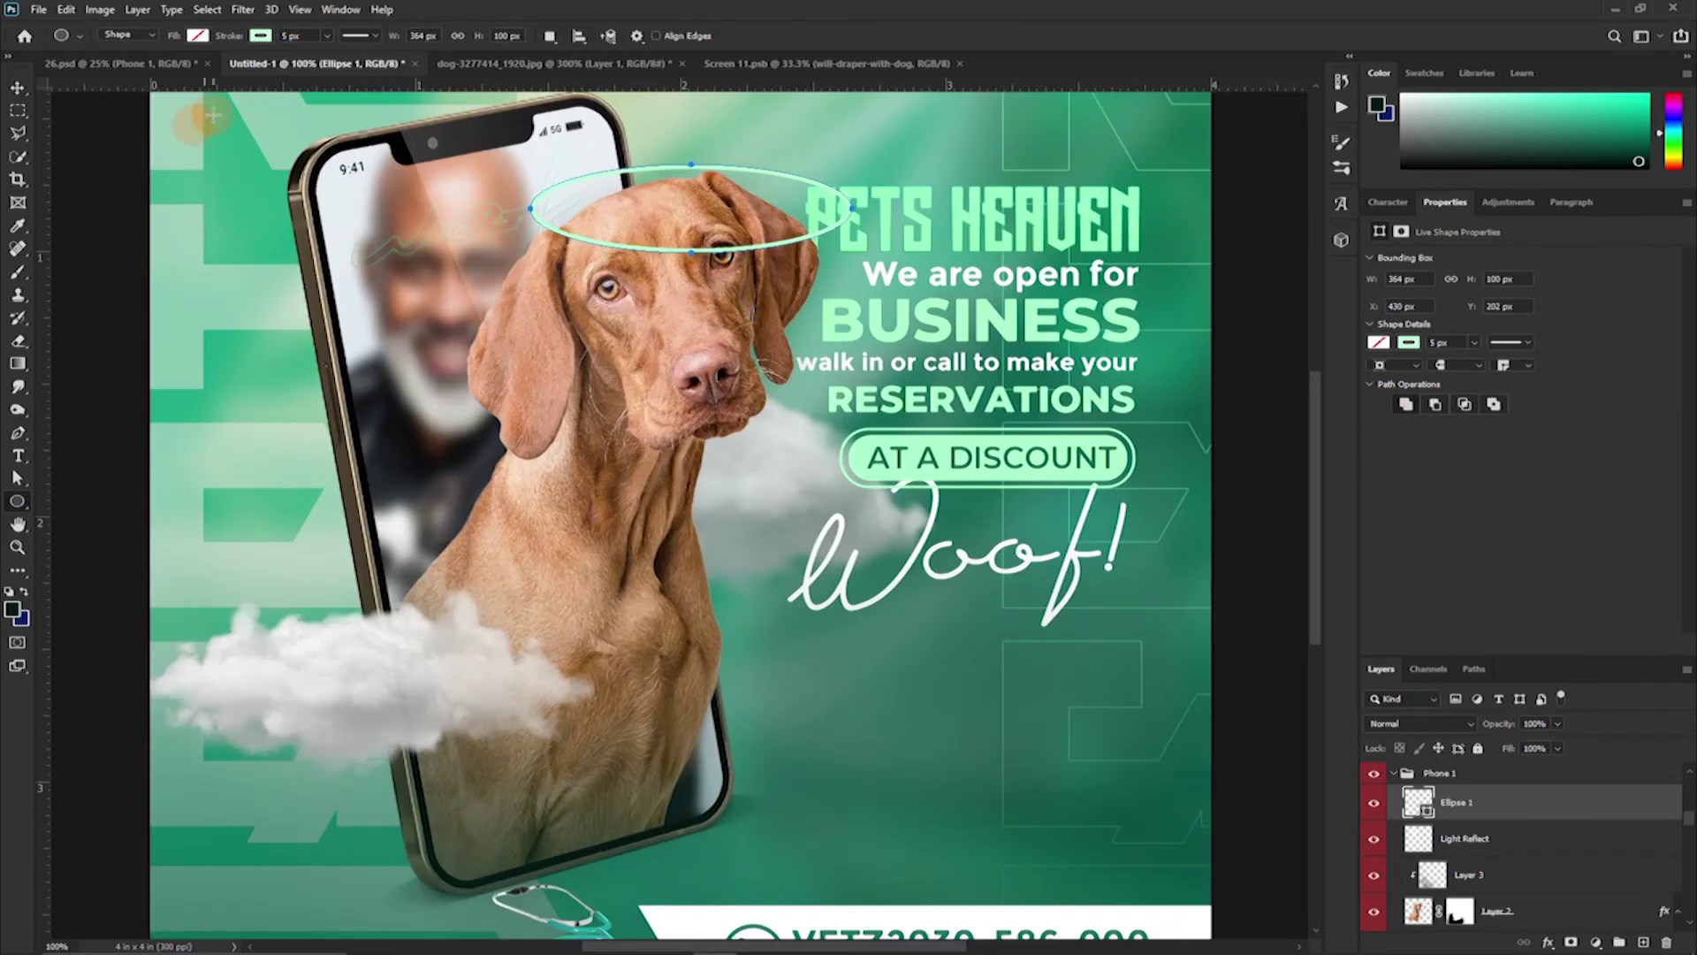
key(v)
key(ctrl+t)
mouse_move(799, 260)
mouse_down()
mouse_move(762, 246)
mouse_move(869, 228)
mouse_move(862, 196)
mouse_up()
drag(675, 236, 682, 250)
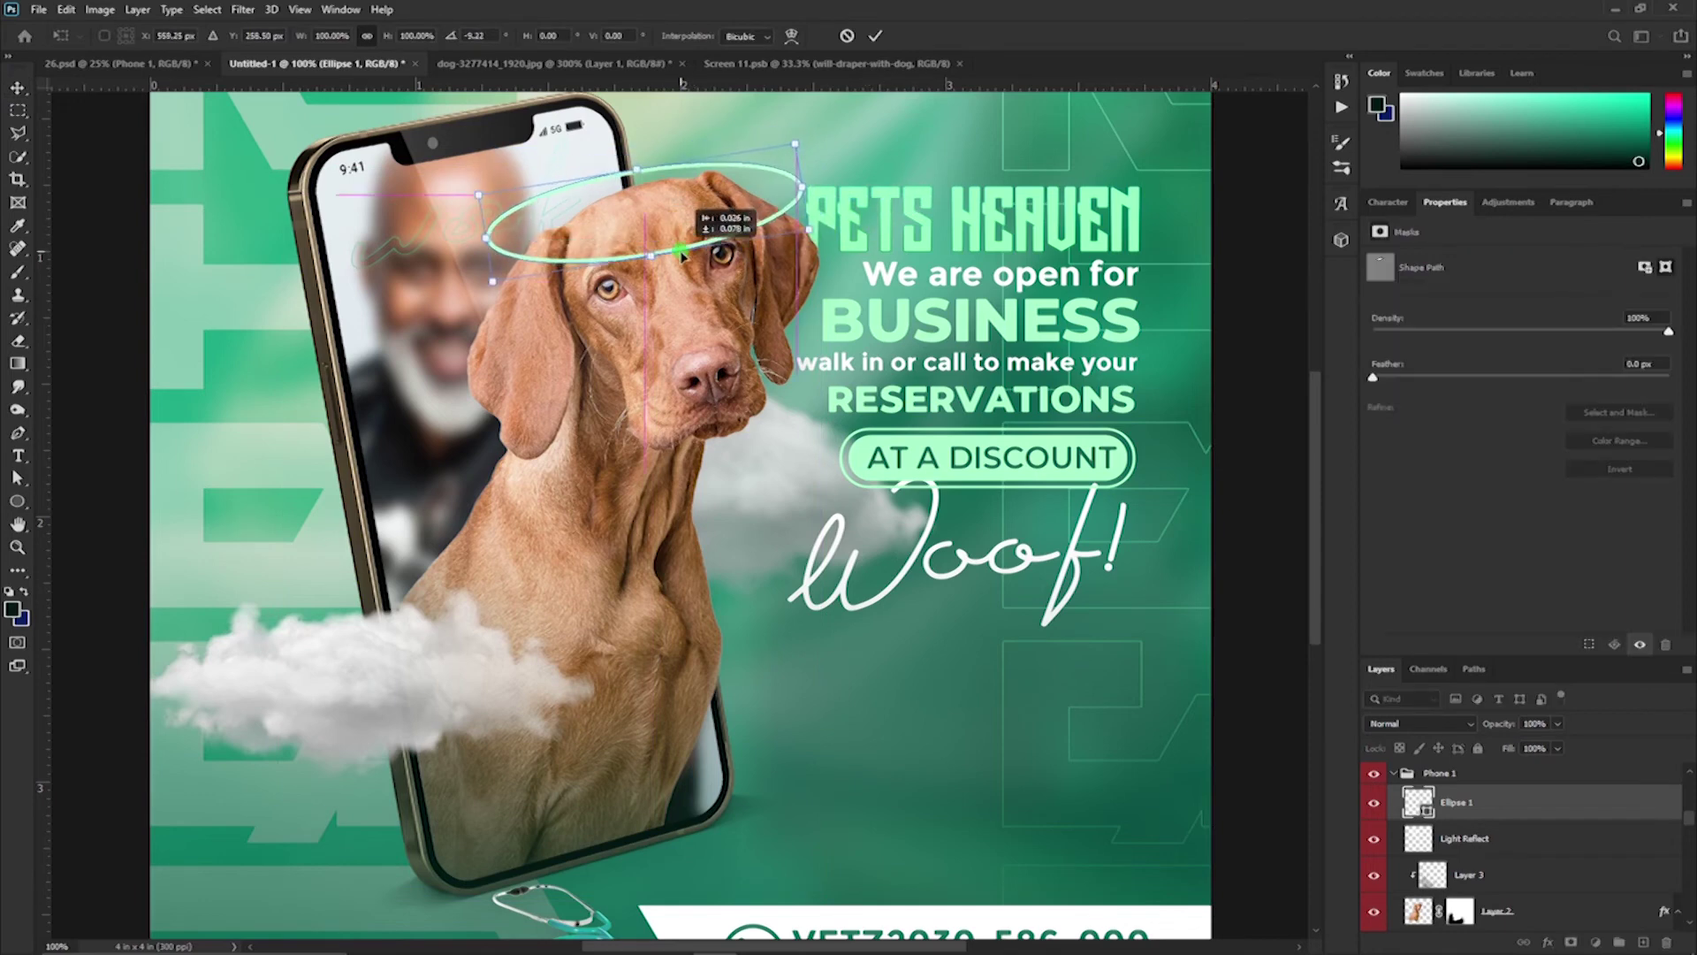
drag(802, 182, 776, 157)
mouse_move(718, 219)
mouse_down()
mouse_move(717, 201)
mouse_move(714, 221)
mouse_up()
click(875, 35)
double_click(1578, 812)
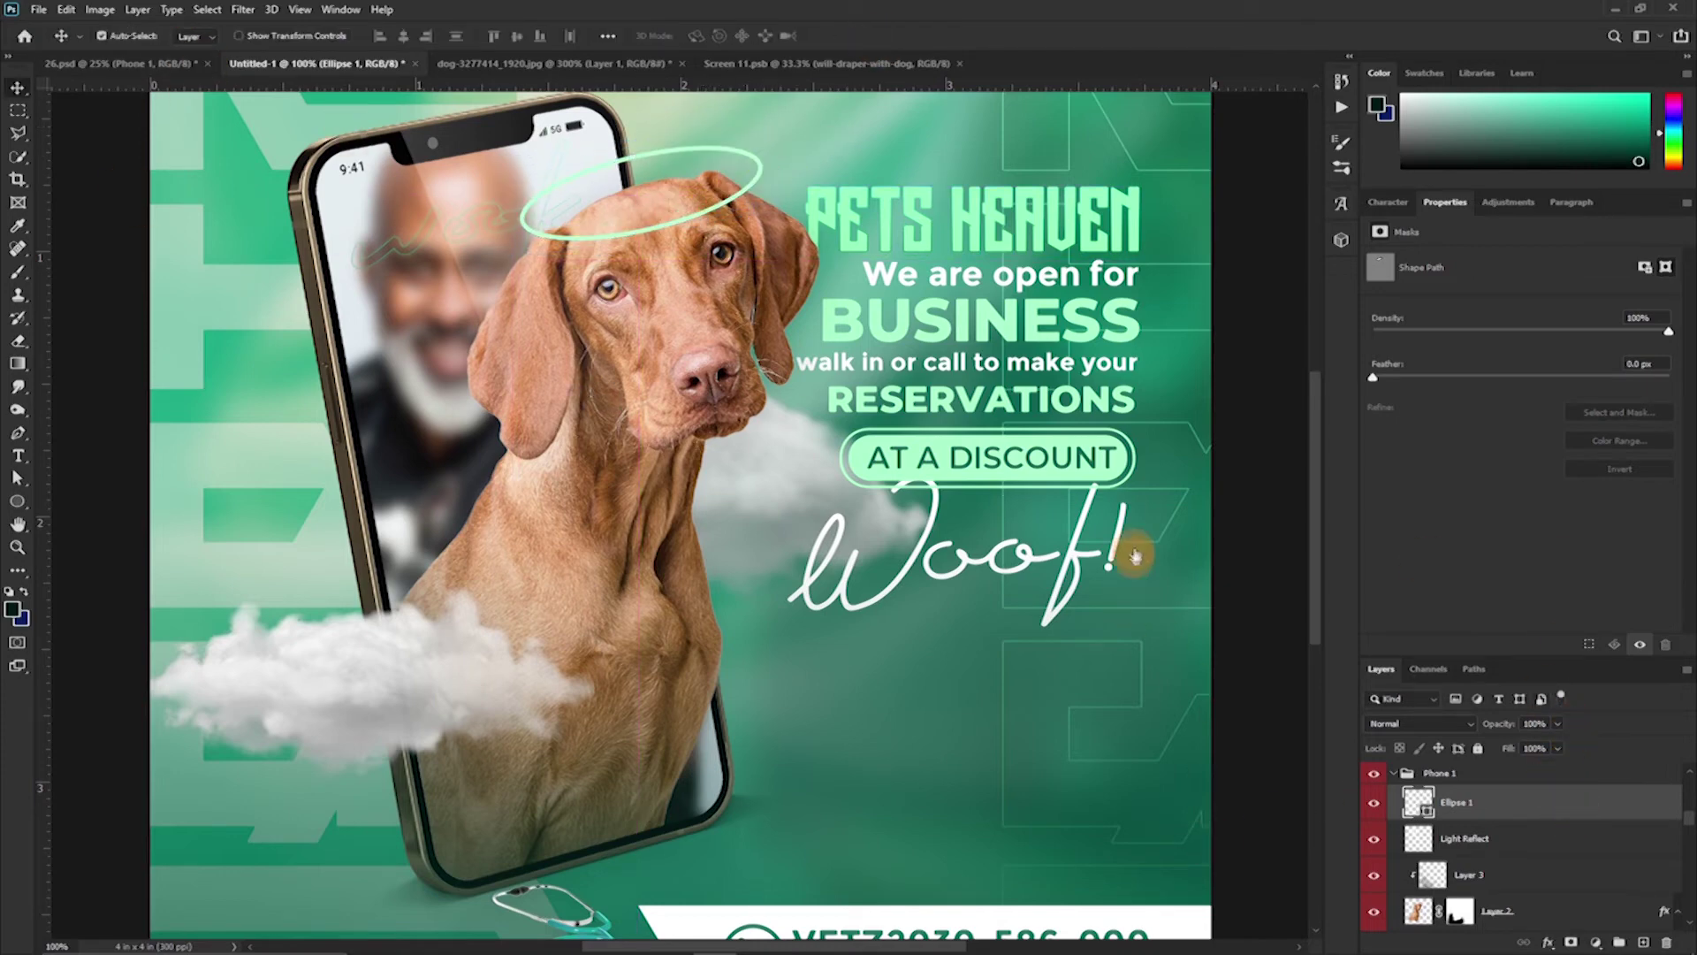
click(1063, 527)
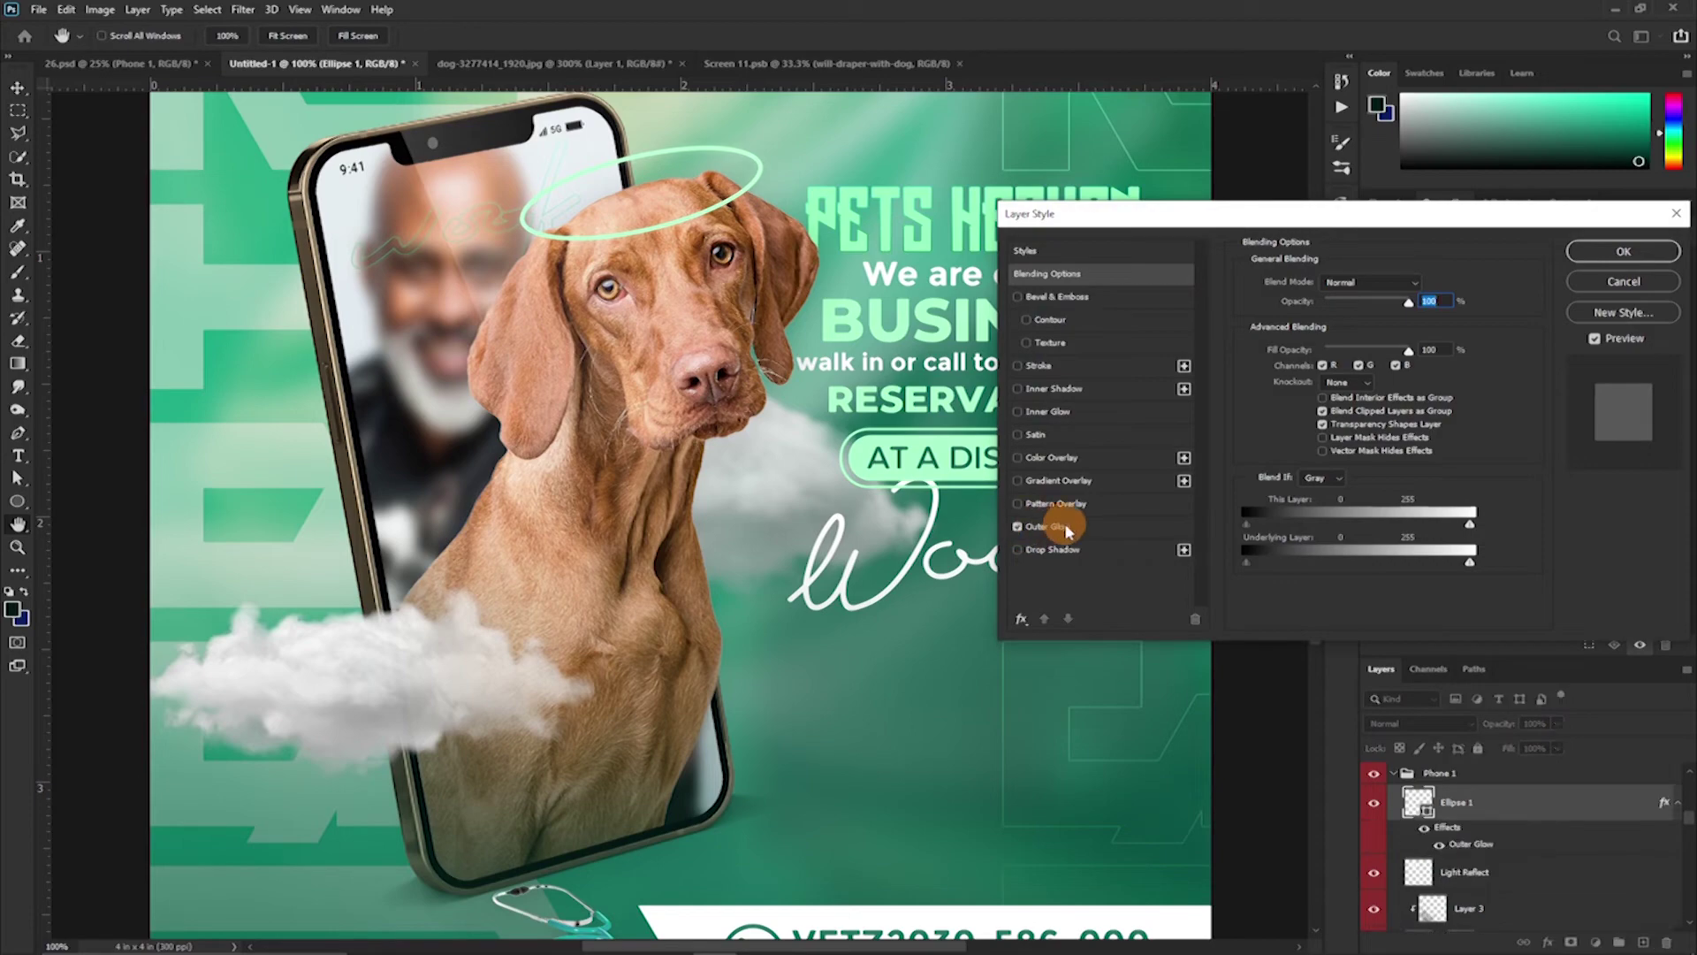
Give the halo a Pillow Emboss bevel with a 3 px size
click(1018, 297)
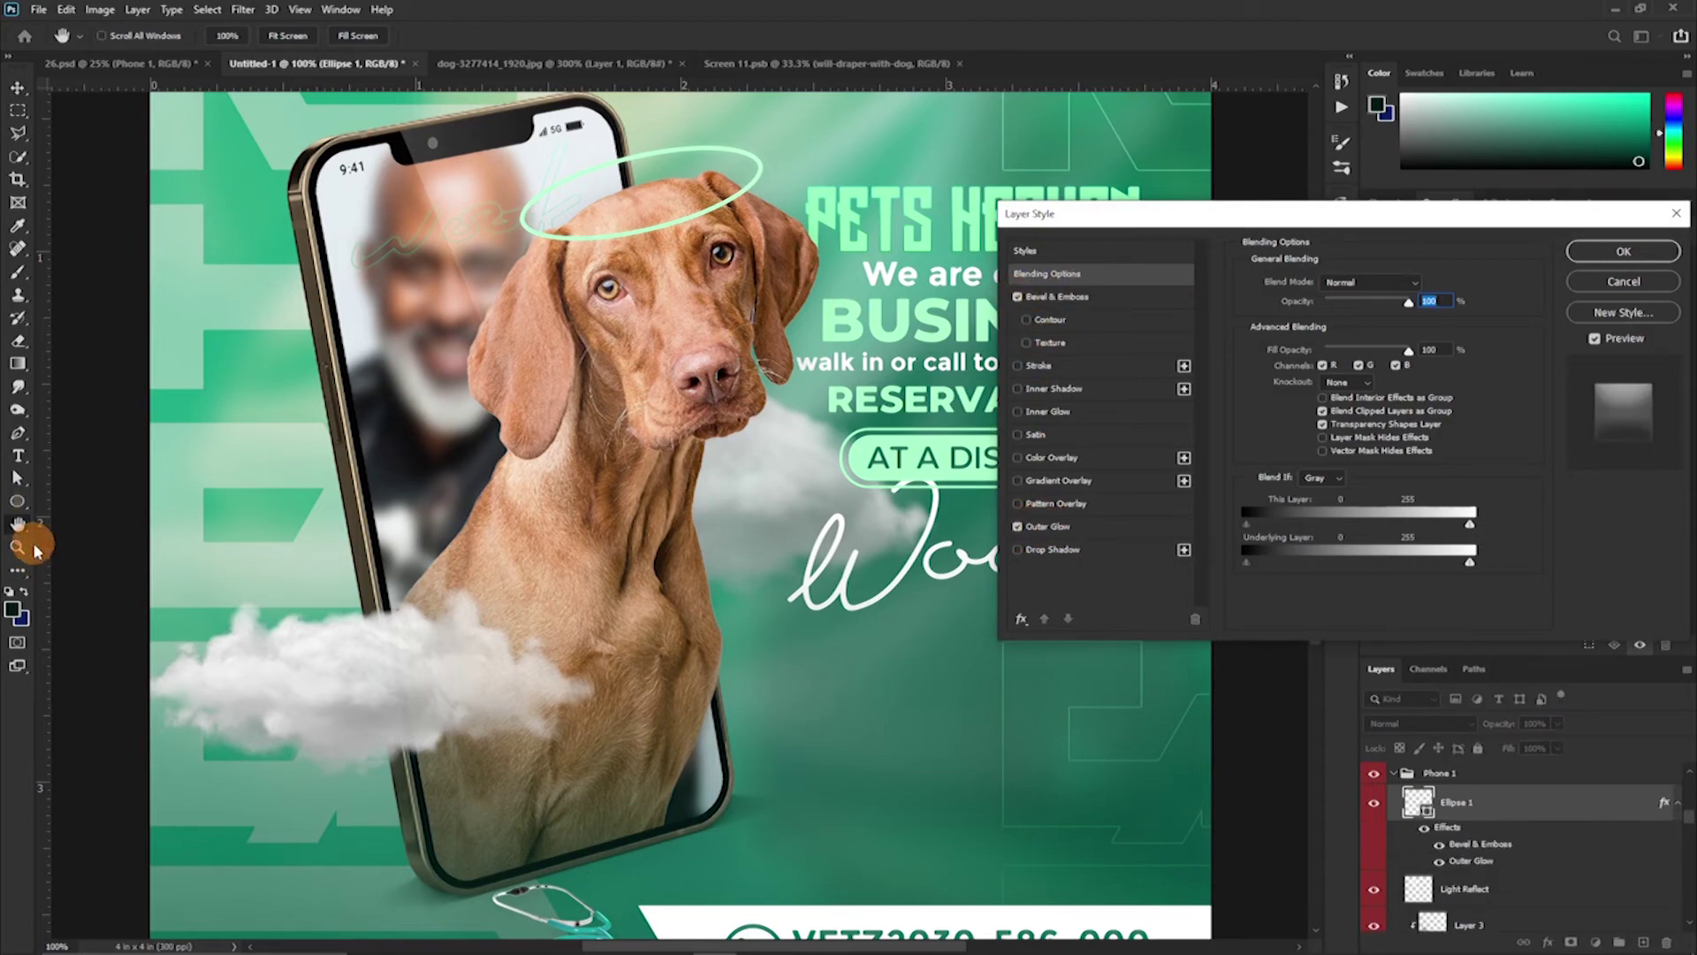
key(ctrl+plus)
key(ctrl+plus)
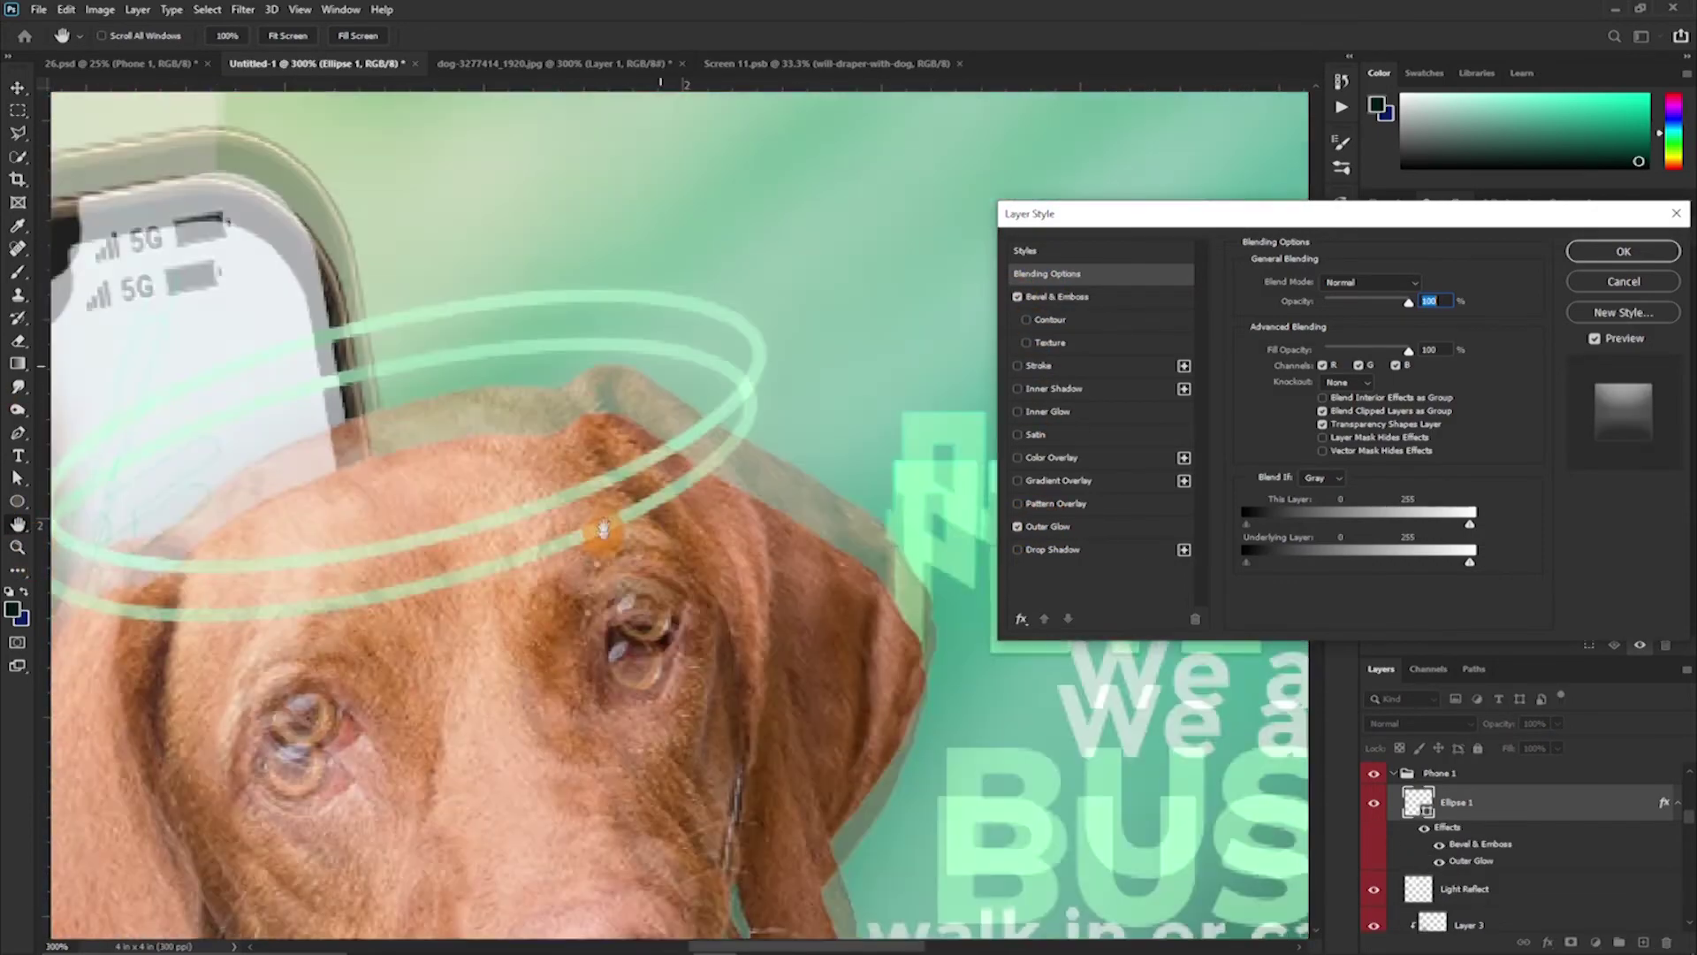
click(1052, 297)
click(1353, 282)
click(1362, 337)
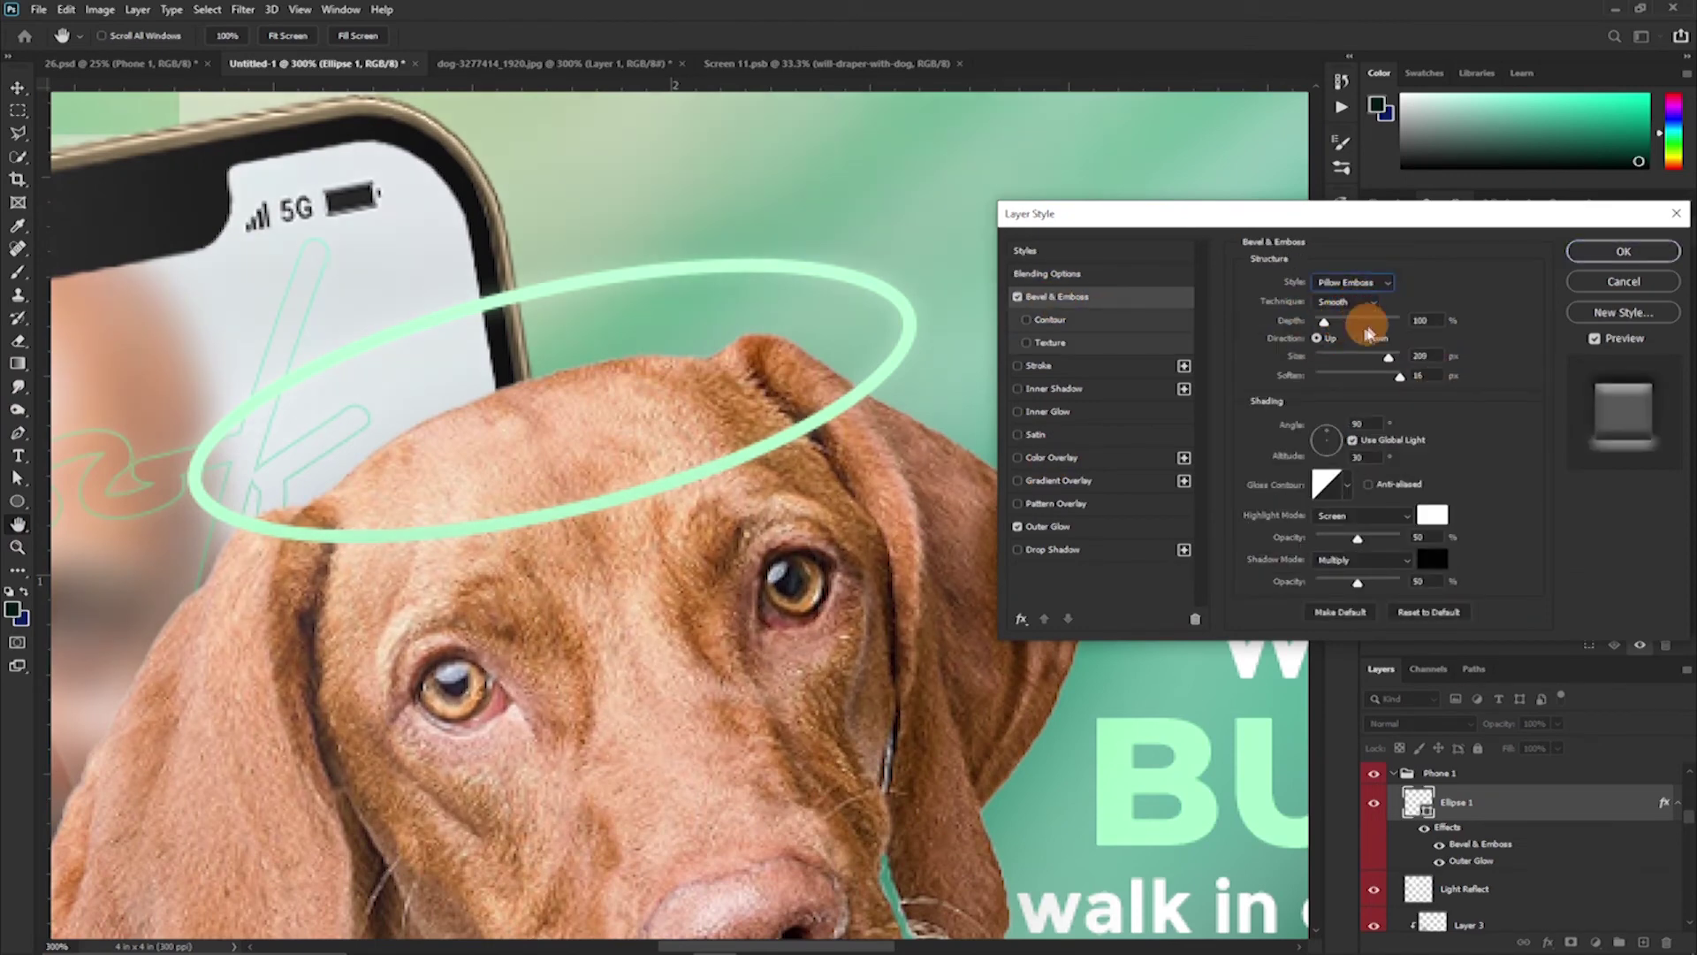
drag(1354, 361, 1306, 359)
drag(1323, 357, 1348, 373)
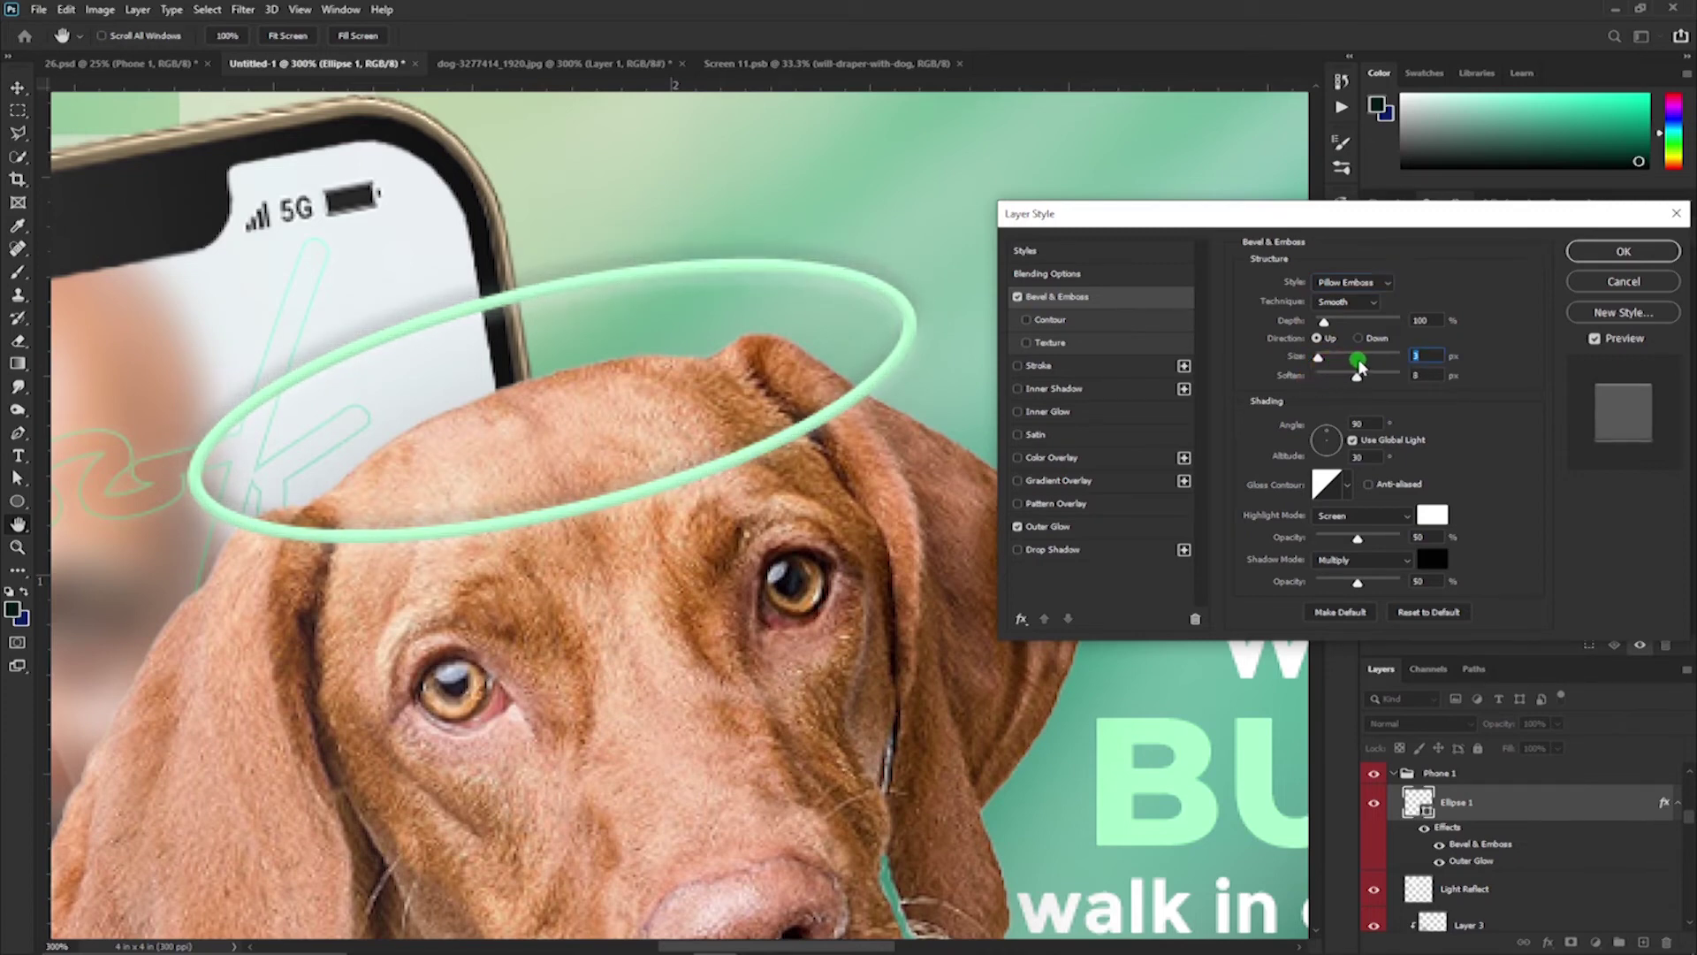
Add a yellow inner glow to the halo, adjusting its technique and contour
click(1019, 413)
click(1282, 343)
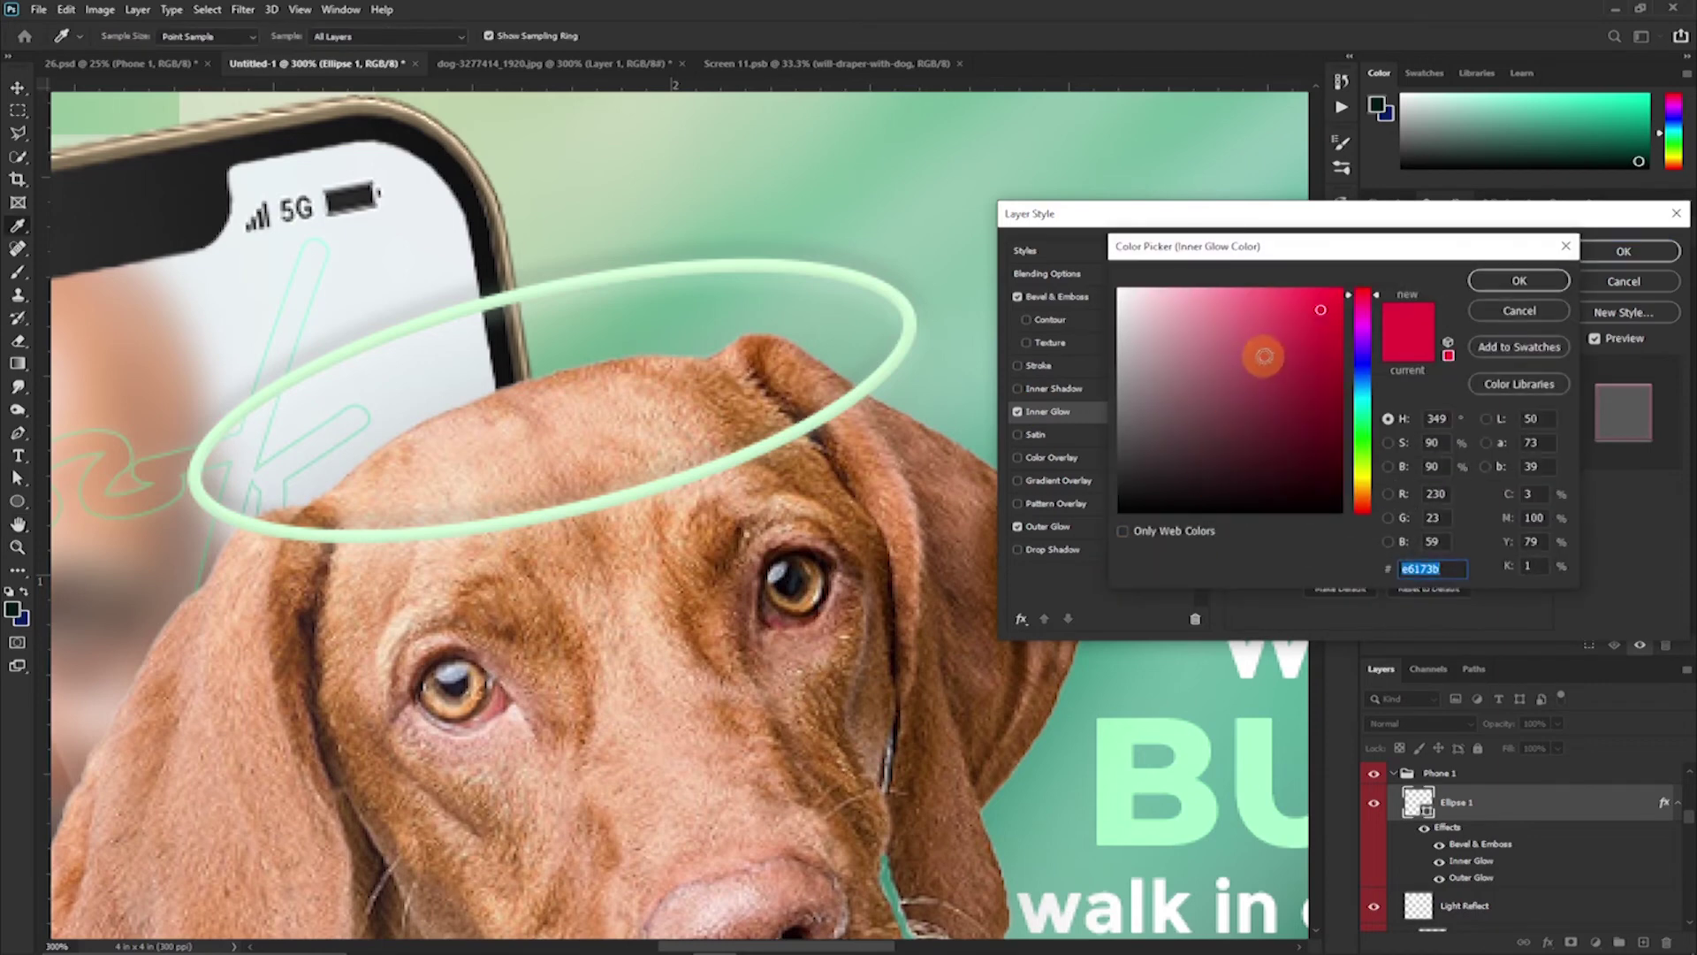
drag(1362, 485, 1292, 454)
click(1519, 281)
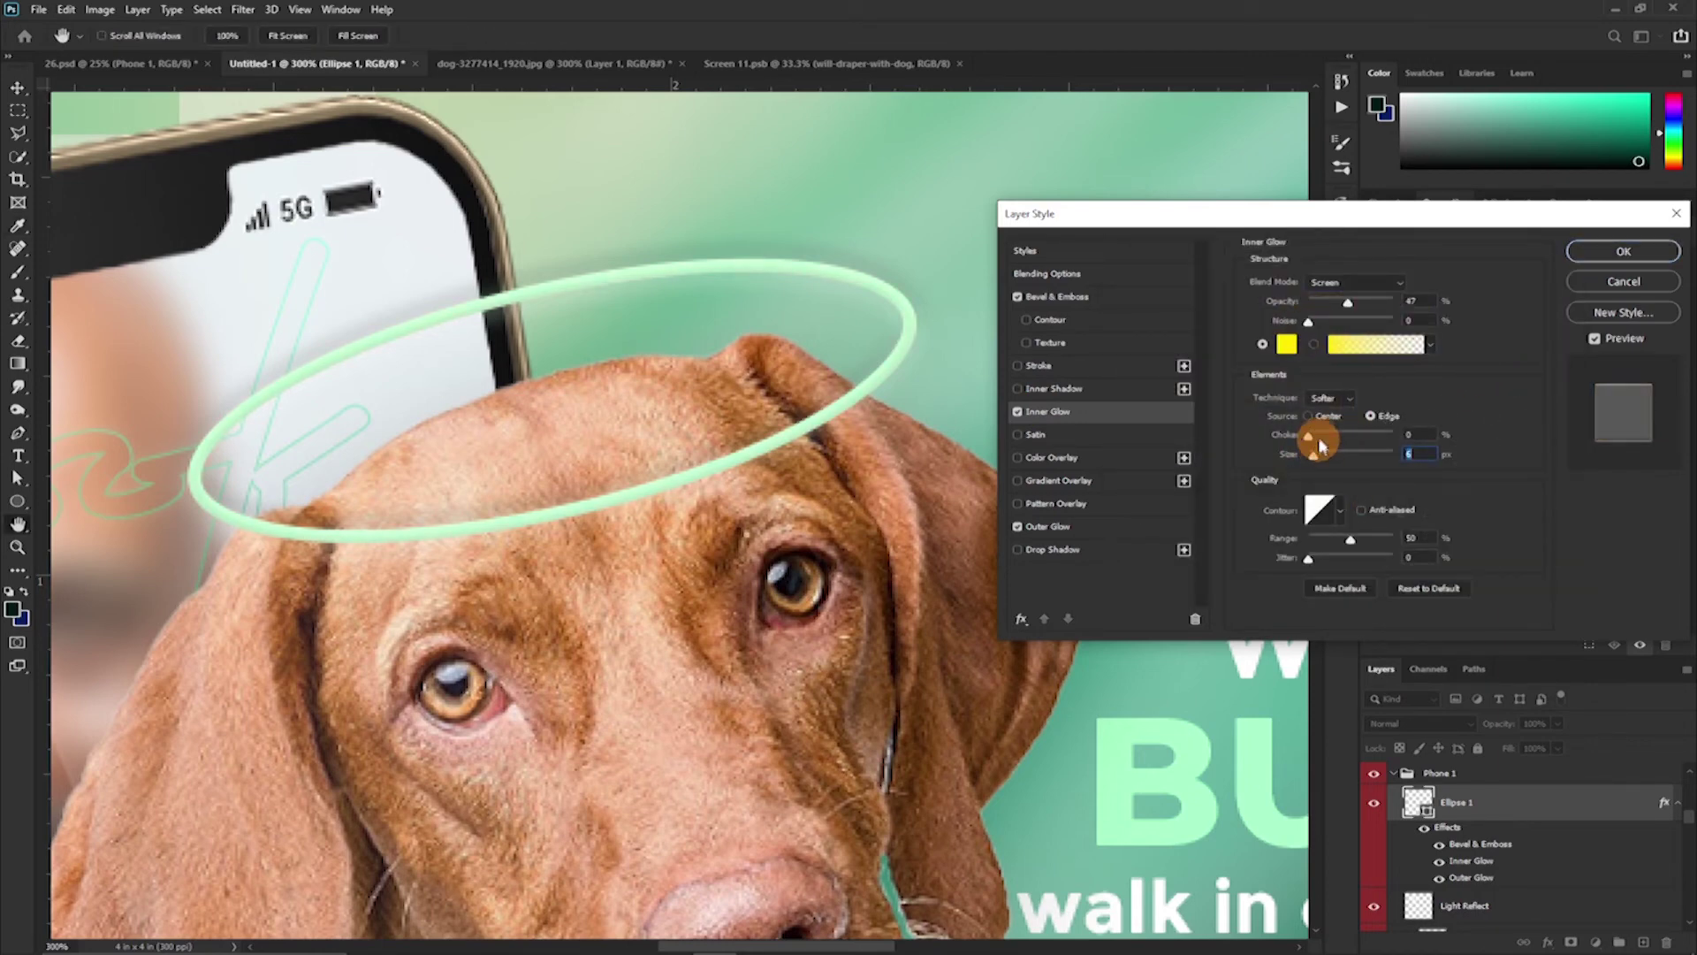
click(1349, 398)
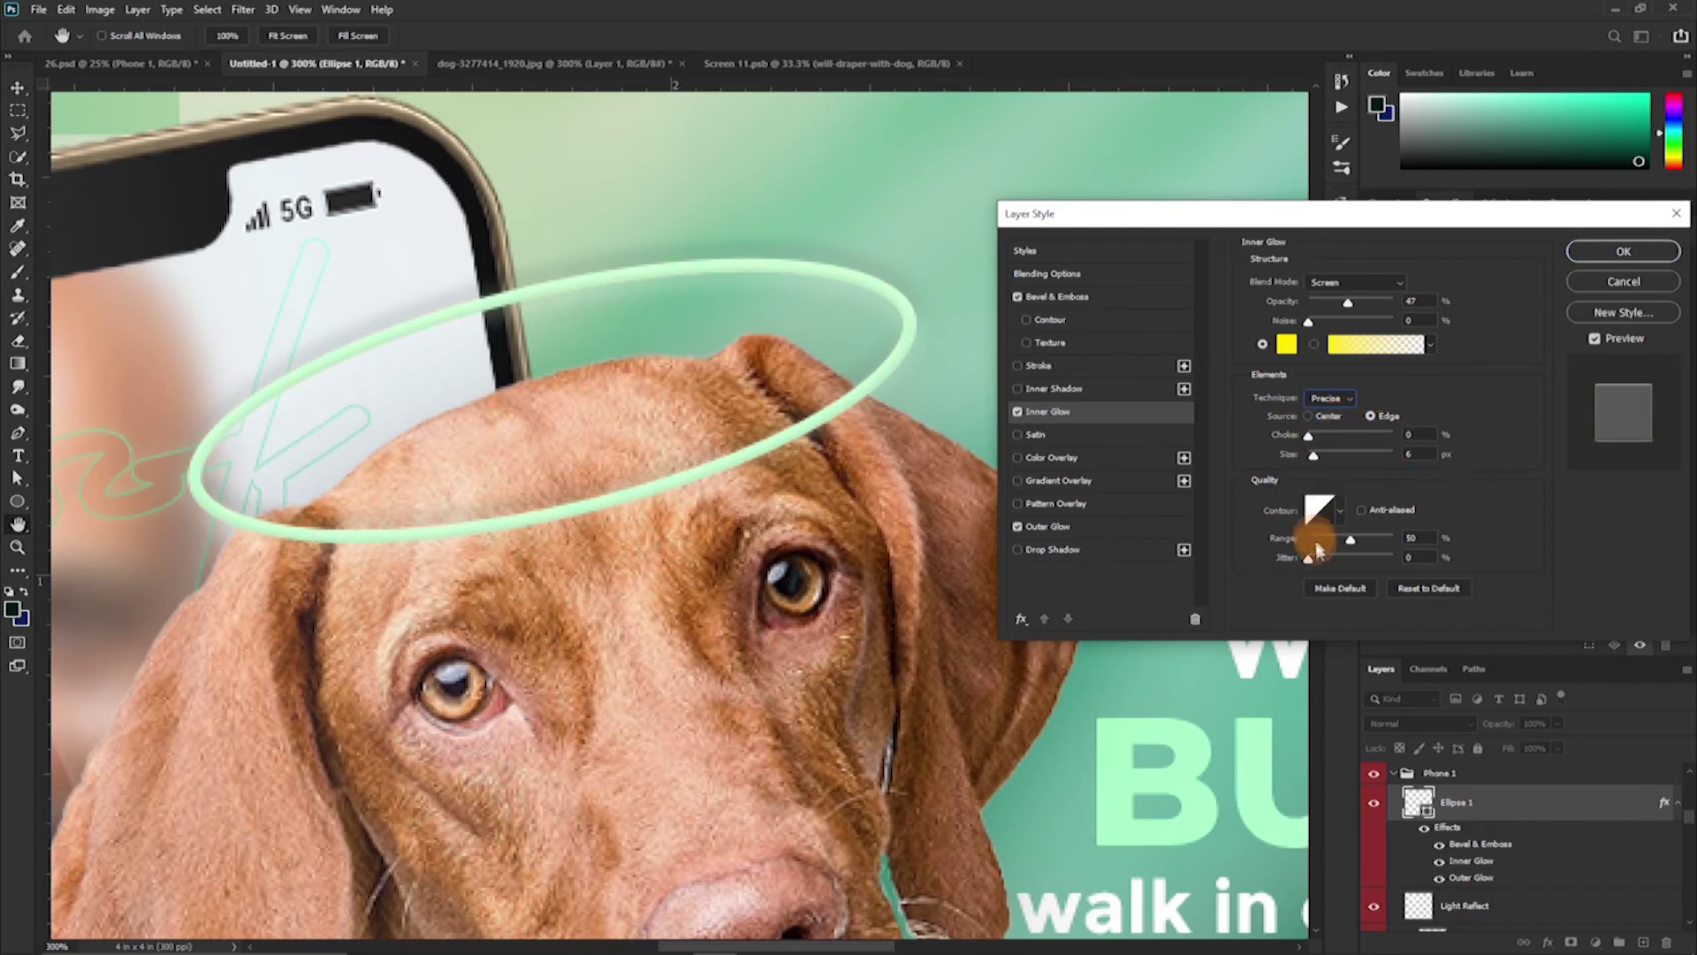
click(1337, 510)
click(1390, 433)
Make the halo's outer glow near-white at 43% opacity, 32 px, with more spread, jitter and range
click(1052, 526)
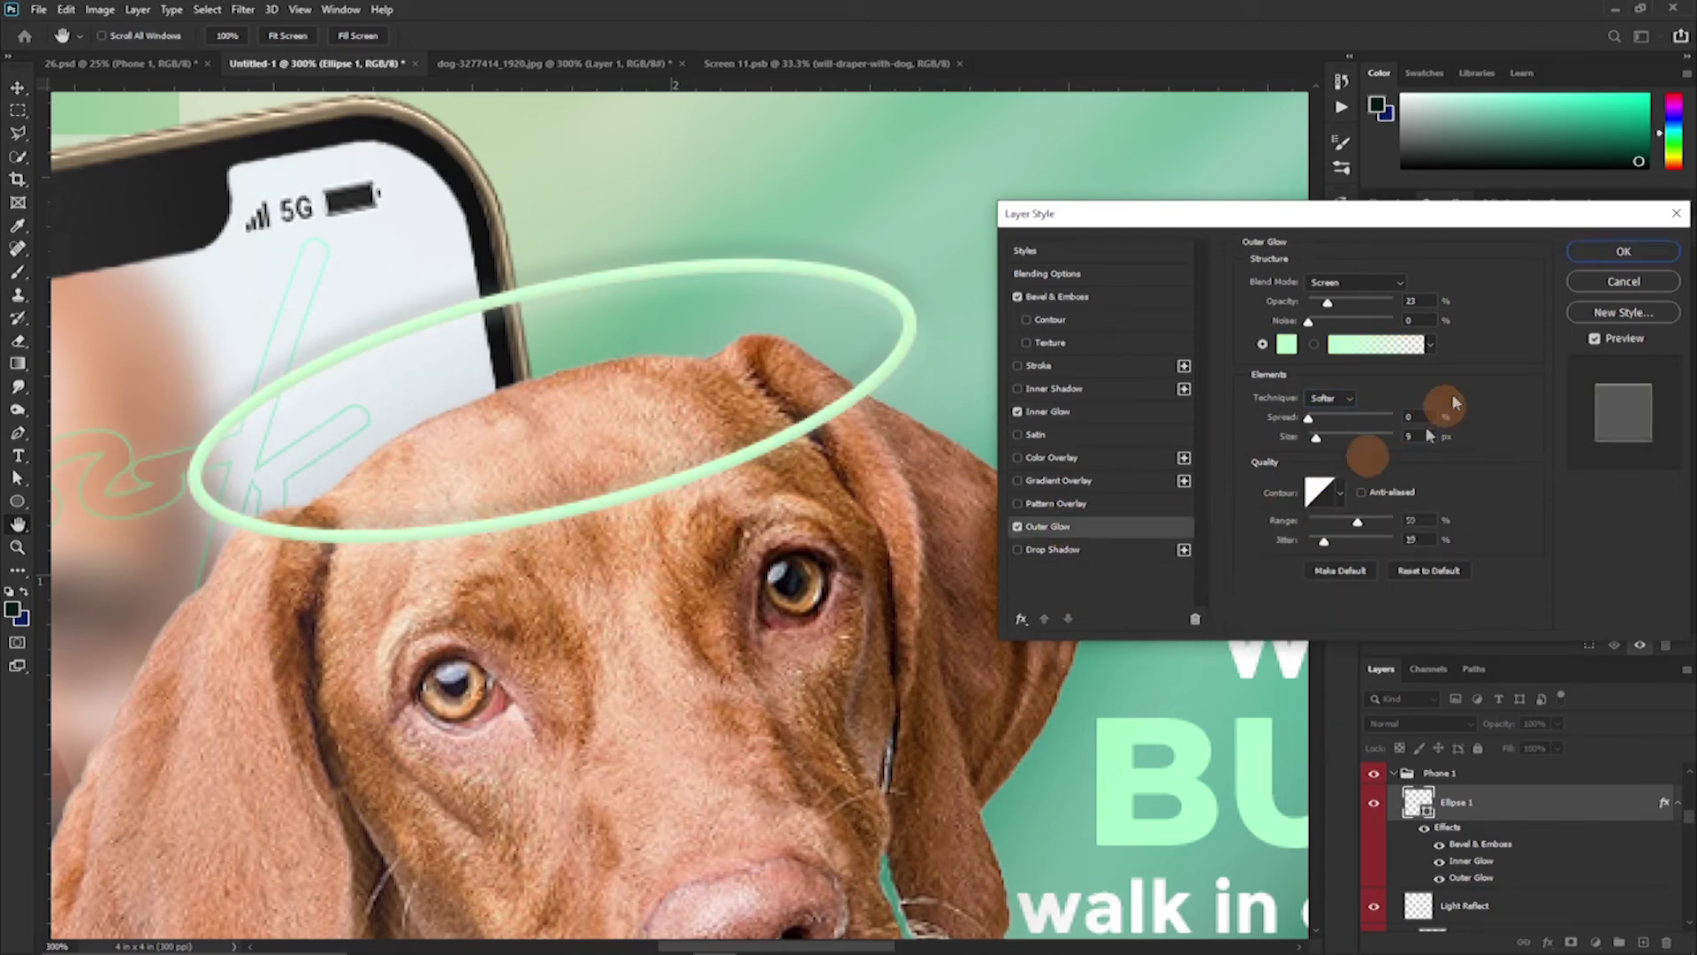
click(1287, 344)
click(1129, 269)
click(1519, 280)
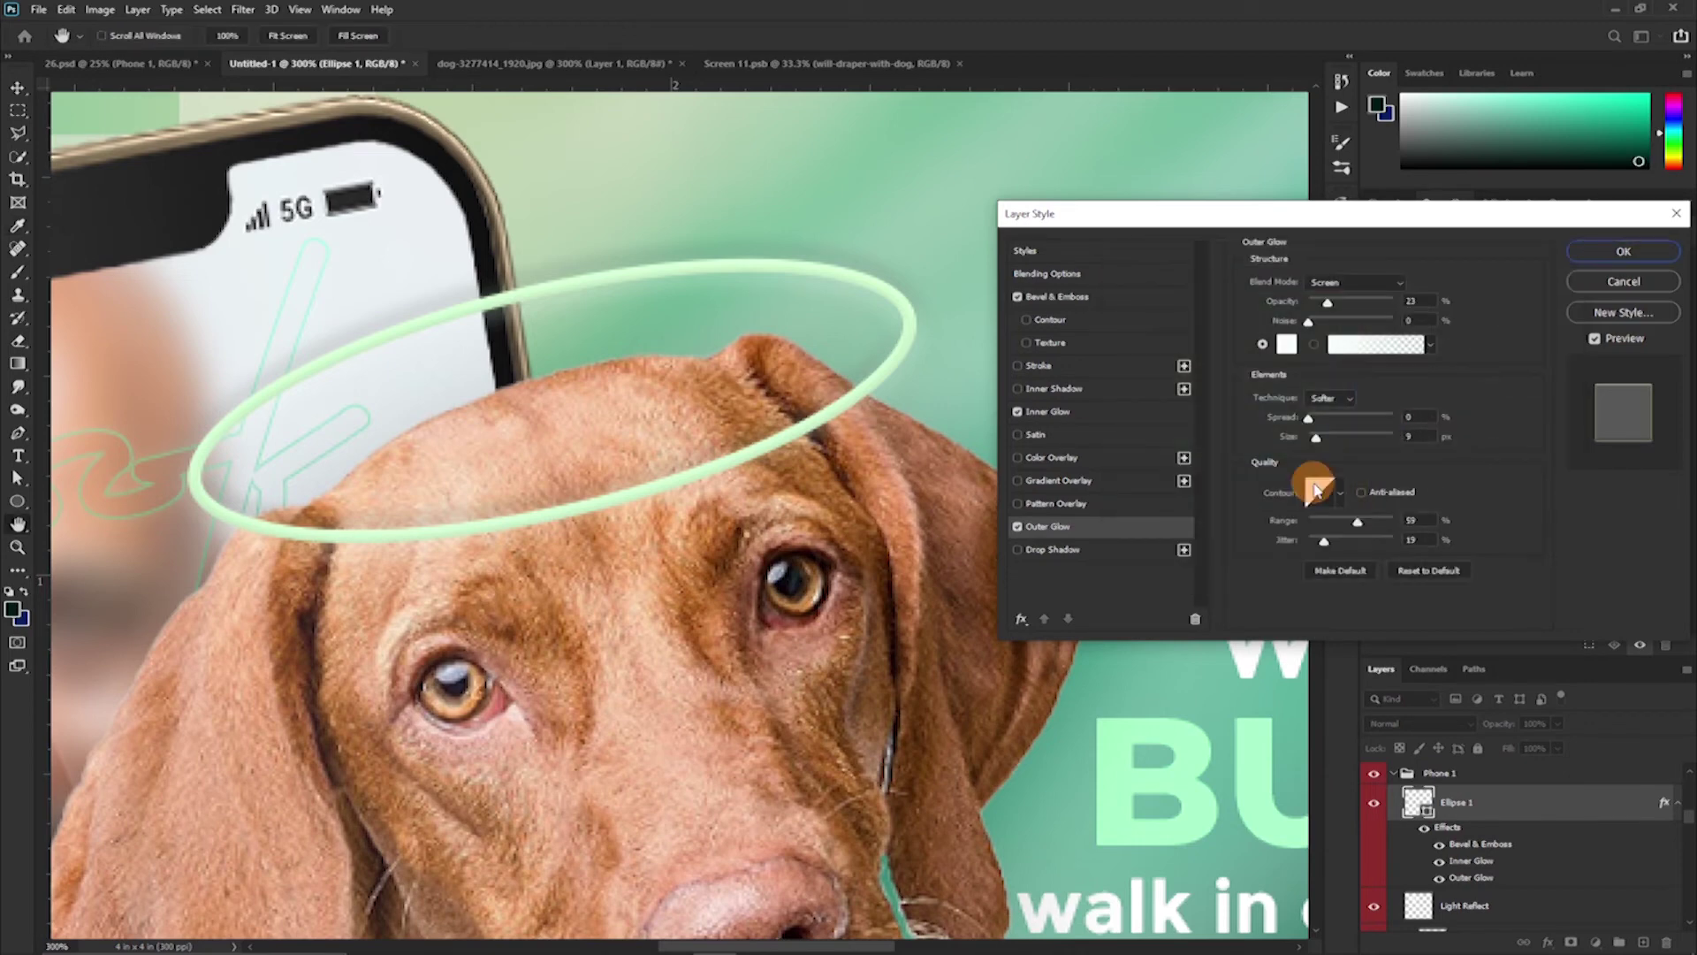
drag(1329, 304, 1344, 304)
drag(1316, 436, 1319, 437)
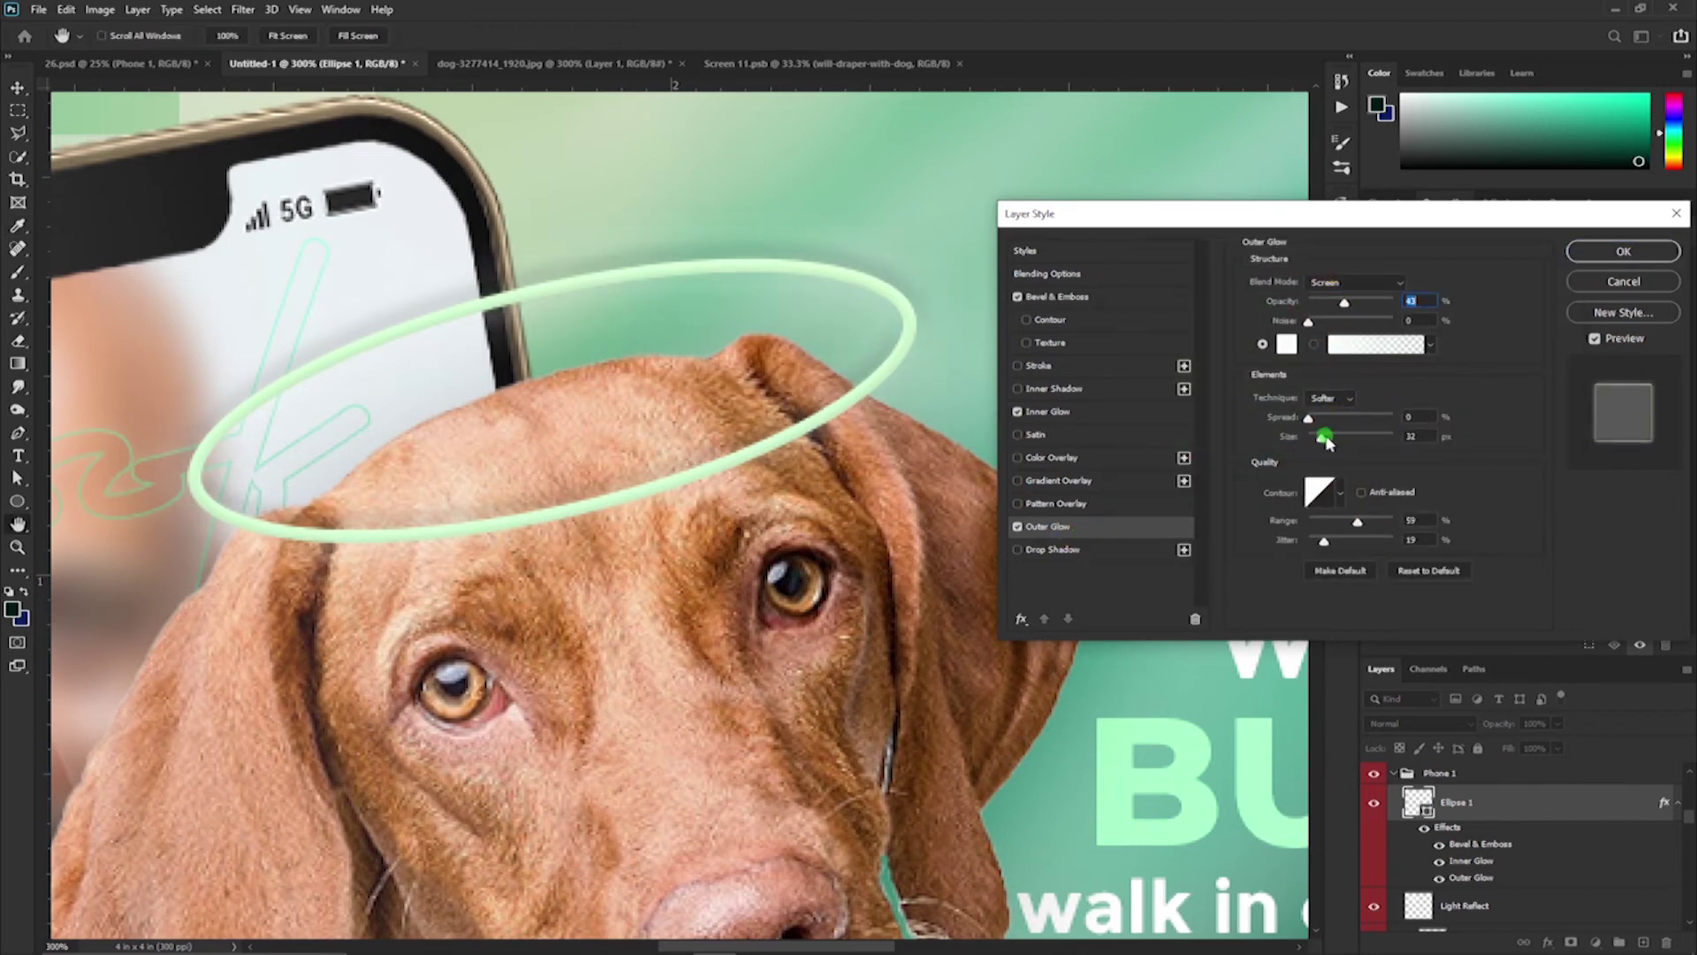
drag(1326, 541, 1329, 541)
drag(1320, 417, 1331, 417)
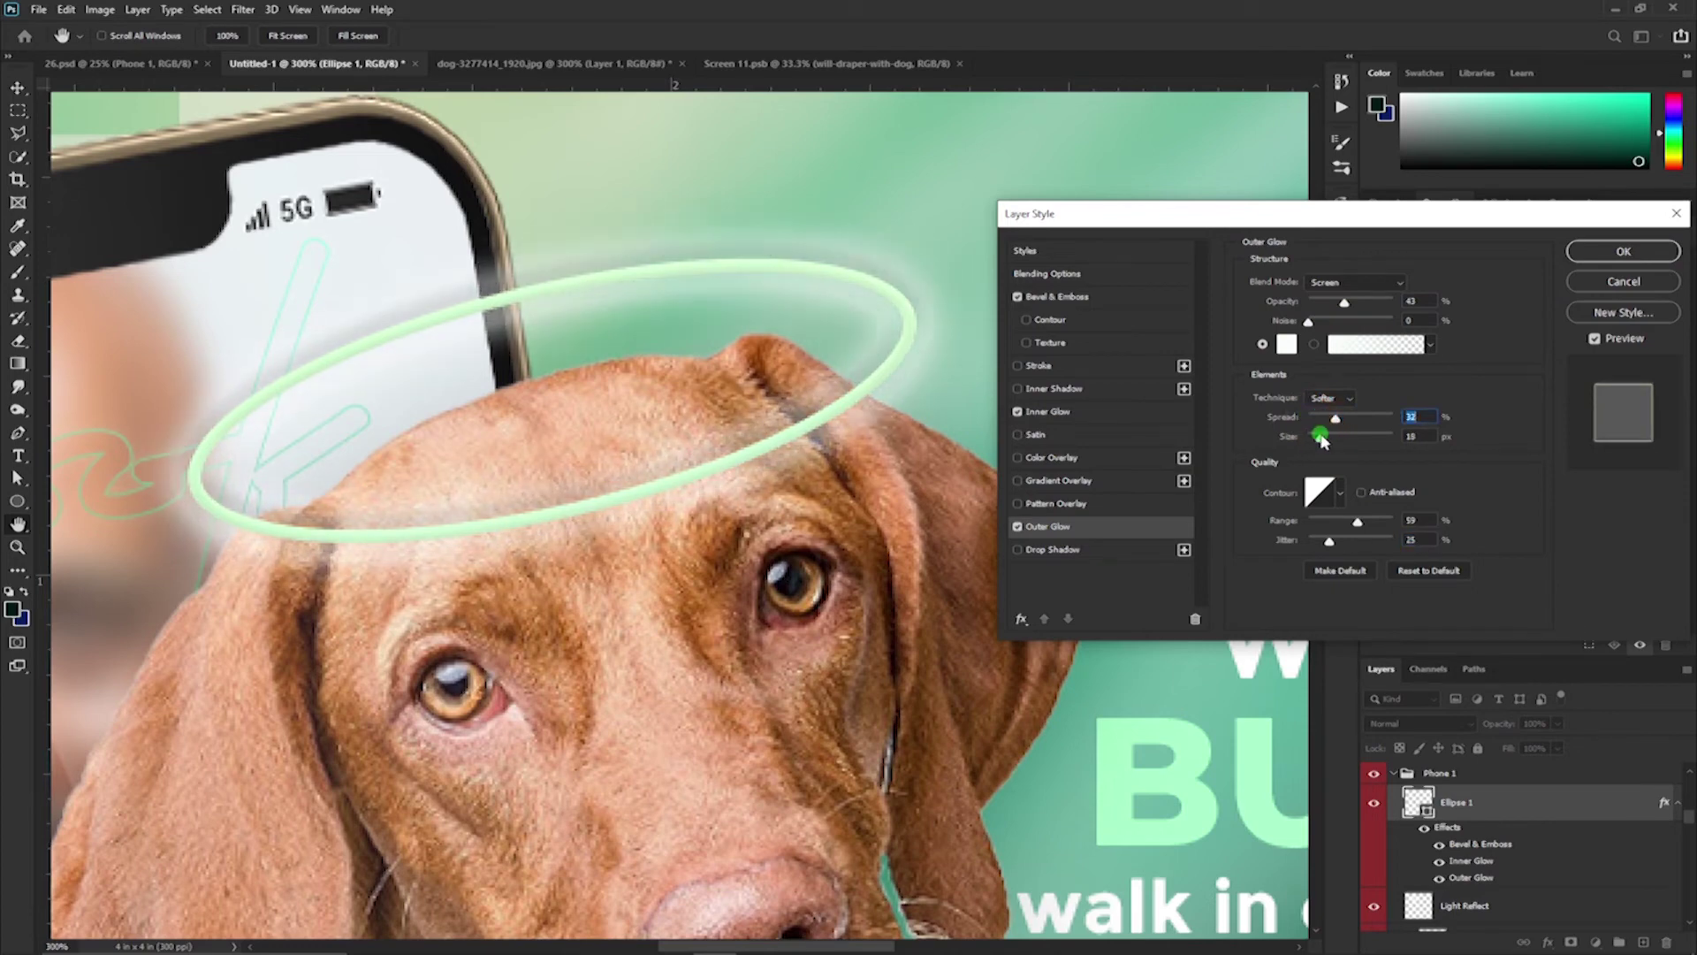
drag(1324, 439, 1321, 437)
click(1359, 526)
drag(1359, 526, 1368, 523)
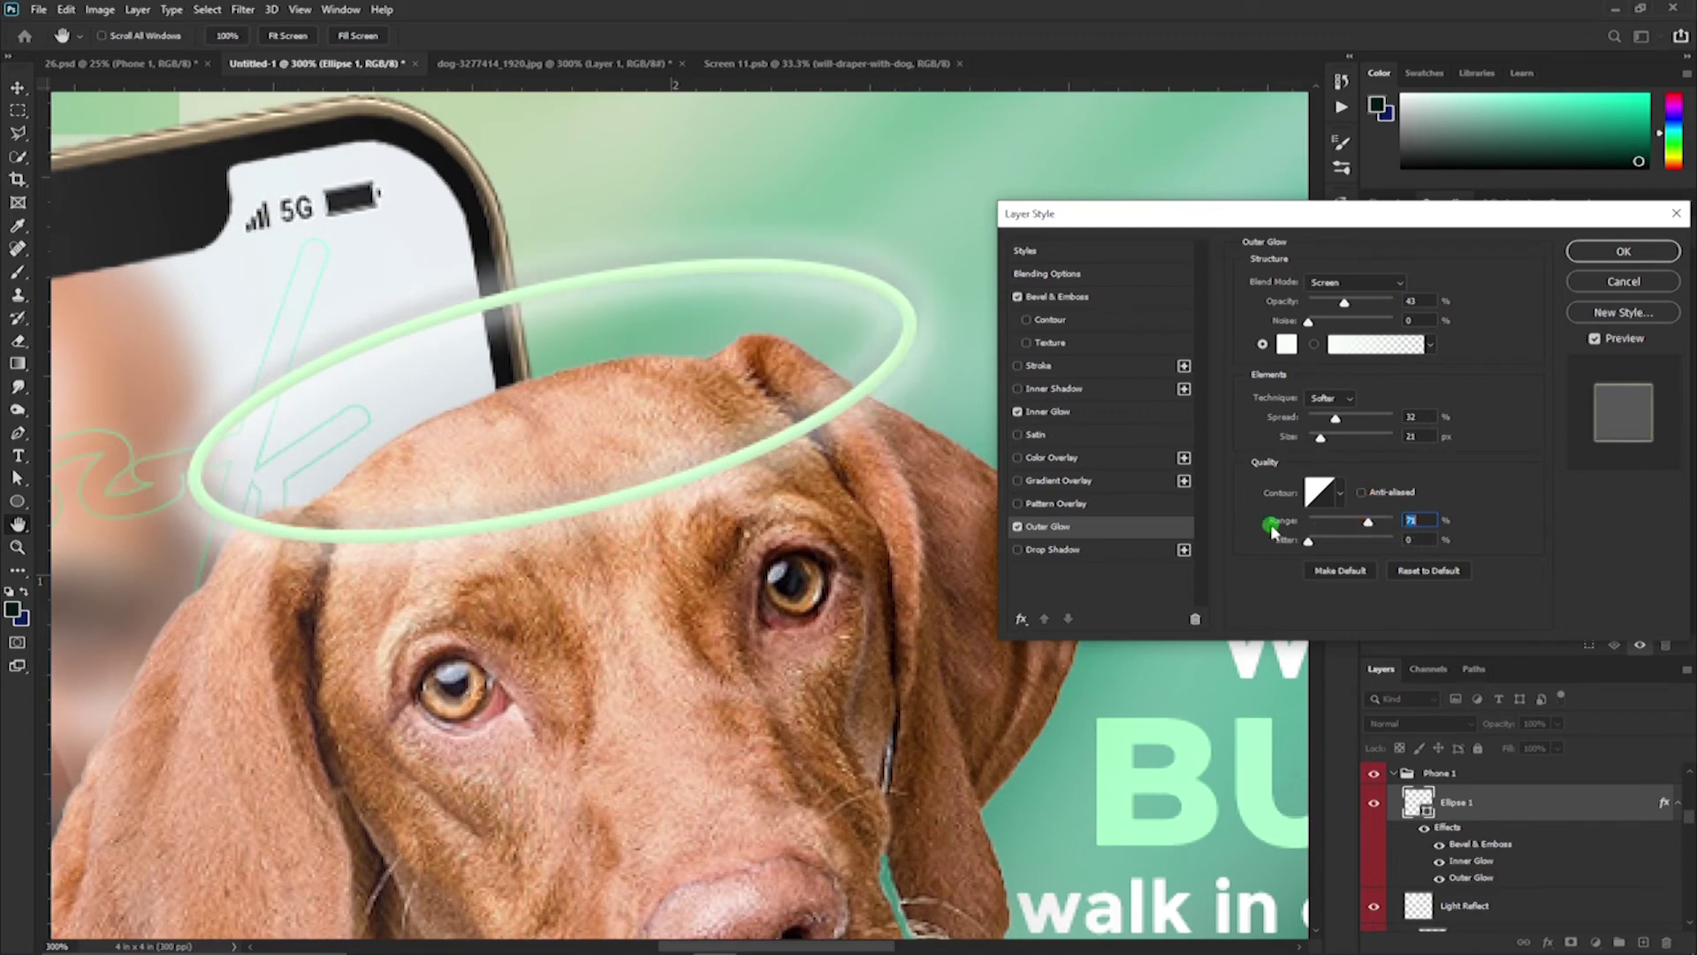
drag(1369, 521, 1388, 518)
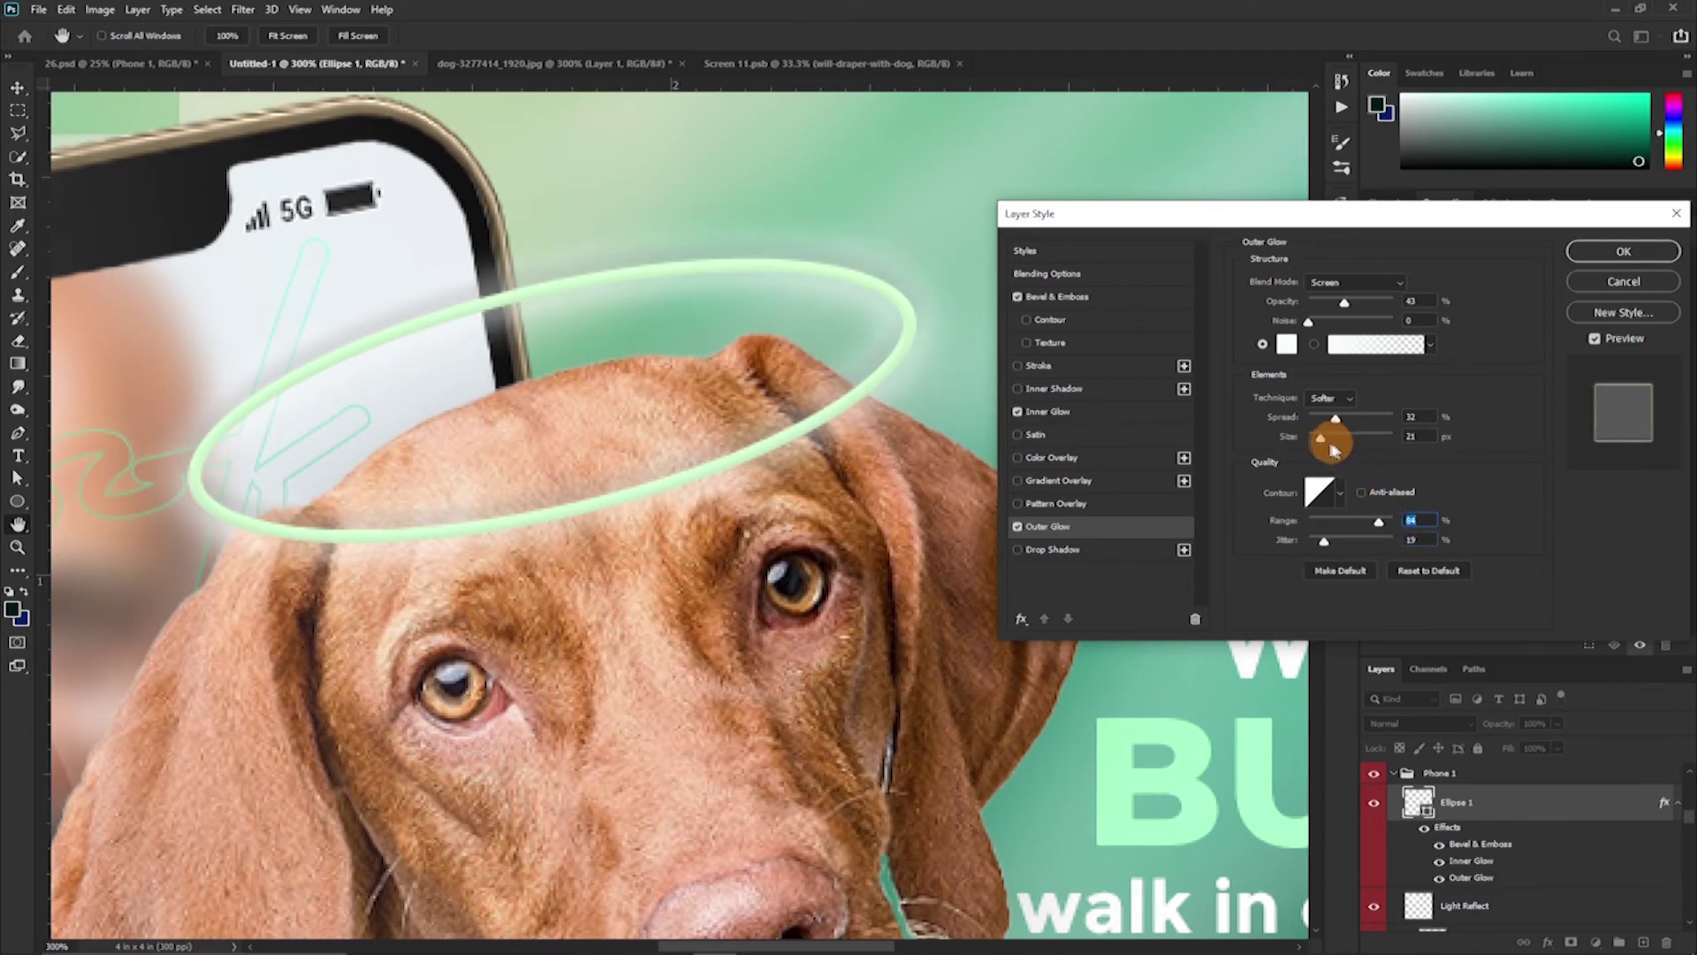
drag(1331, 445, 1335, 445)
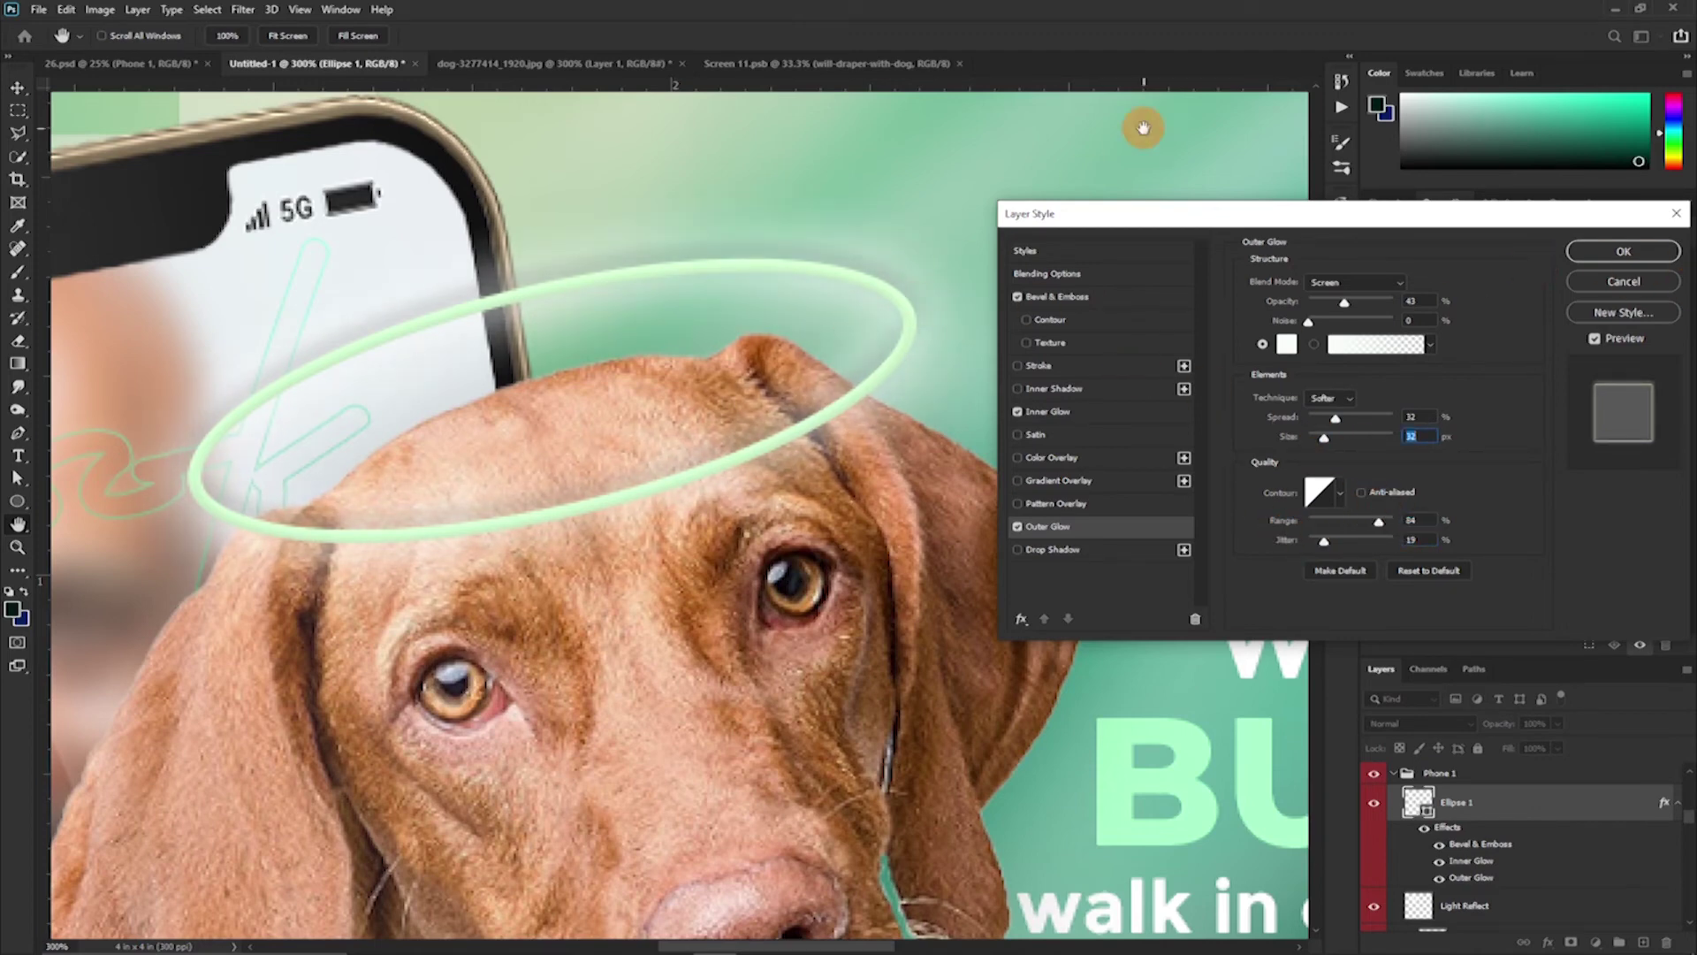
Add an all-mint gradient stroke at about a third opacity, then nudge the halo right and down
click(1043, 368)
click(1333, 413)
click(1143, 529)
click(1500, 531)
click(750, 265)
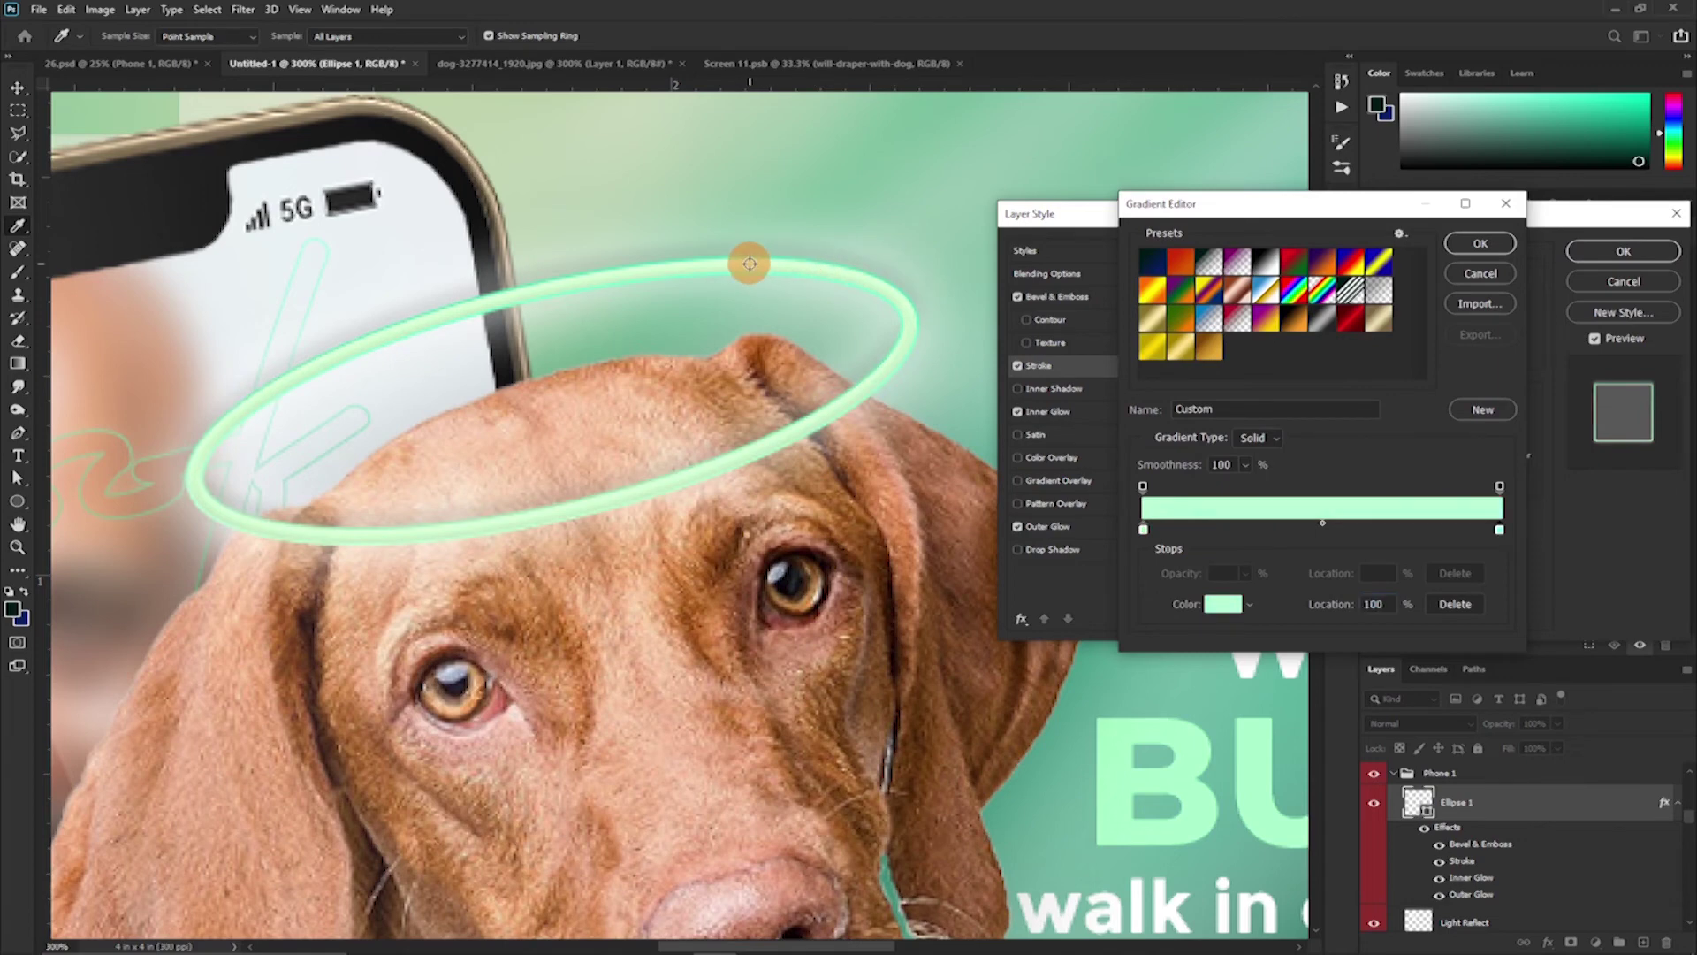
click(1480, 243)
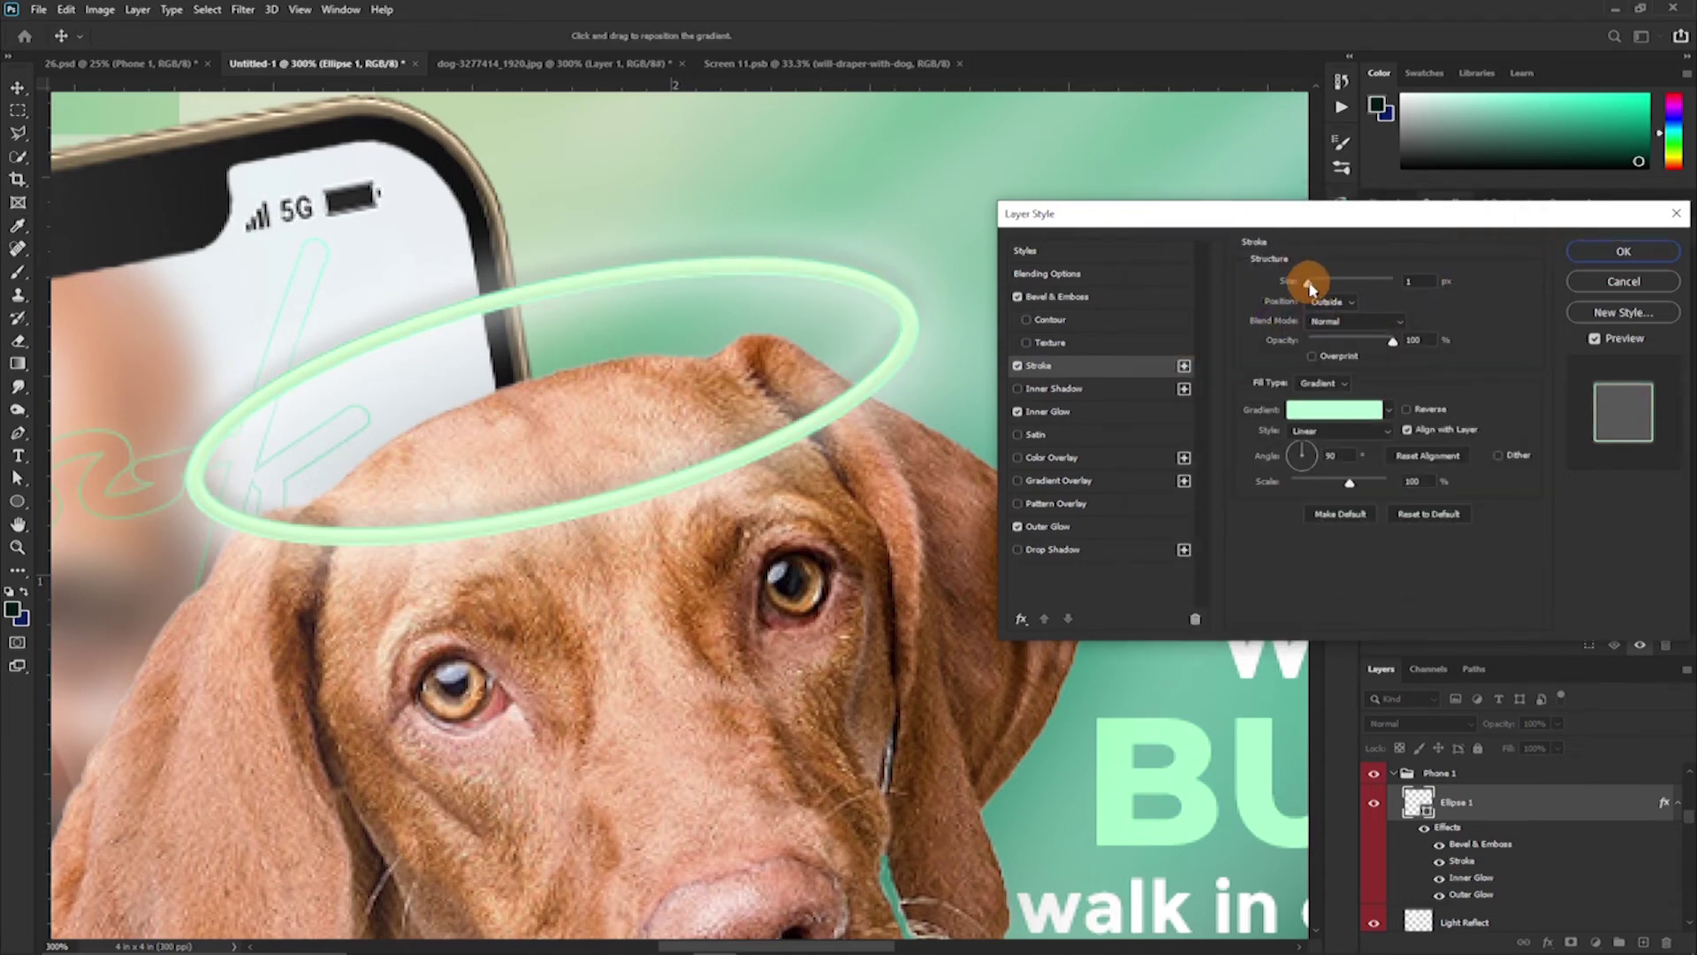
drag(1394, 341, 1341, 343)
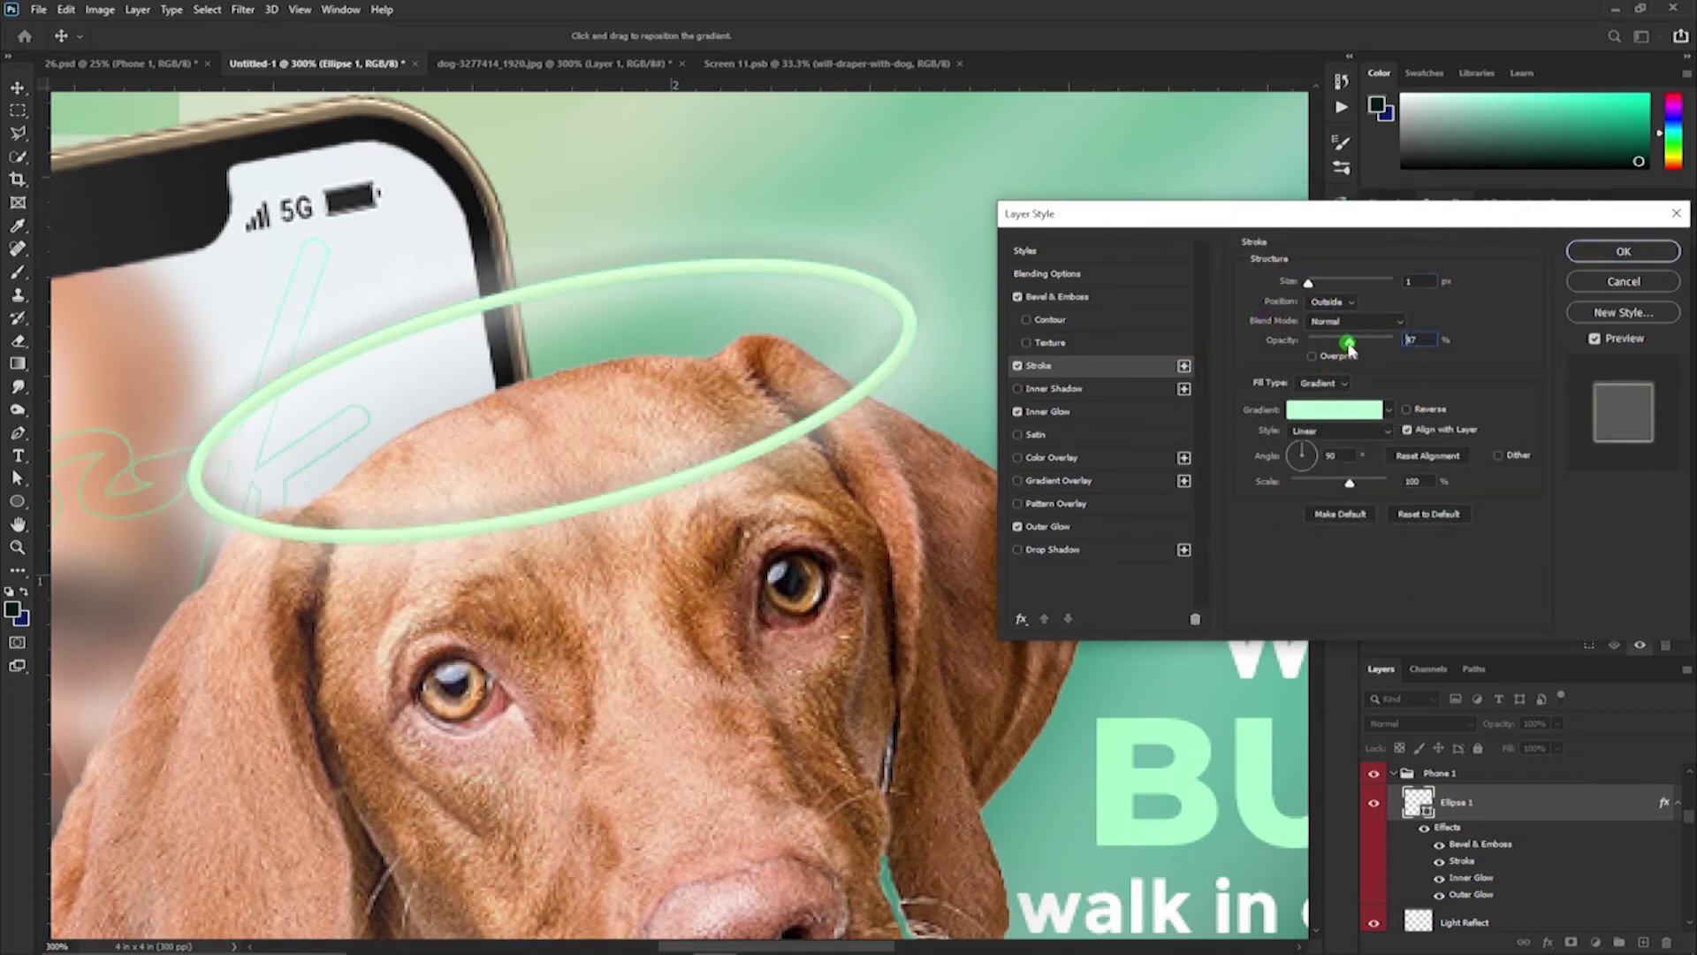
click(1623, 252)
drag(878, 384, 886, 398)
scroll(655, 330, down, 3)
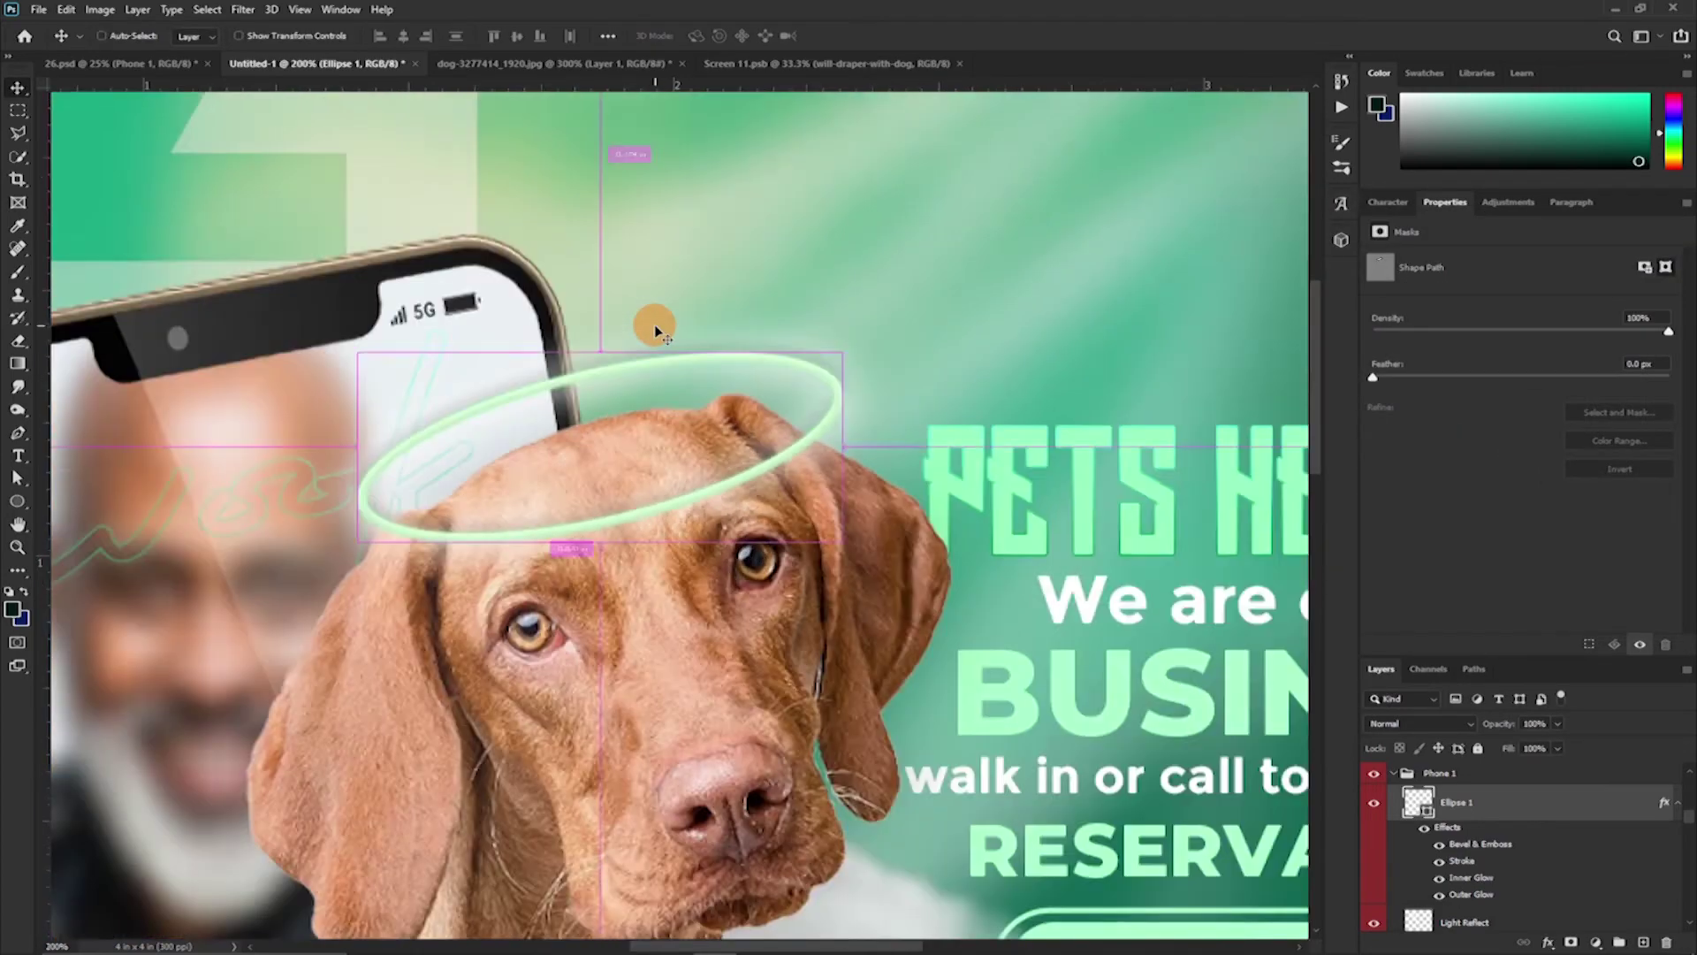
Toggle the halo's bevel to compare, then review and edit its soften value
scroll(655, 330, down, 2)
click(1442, 852)
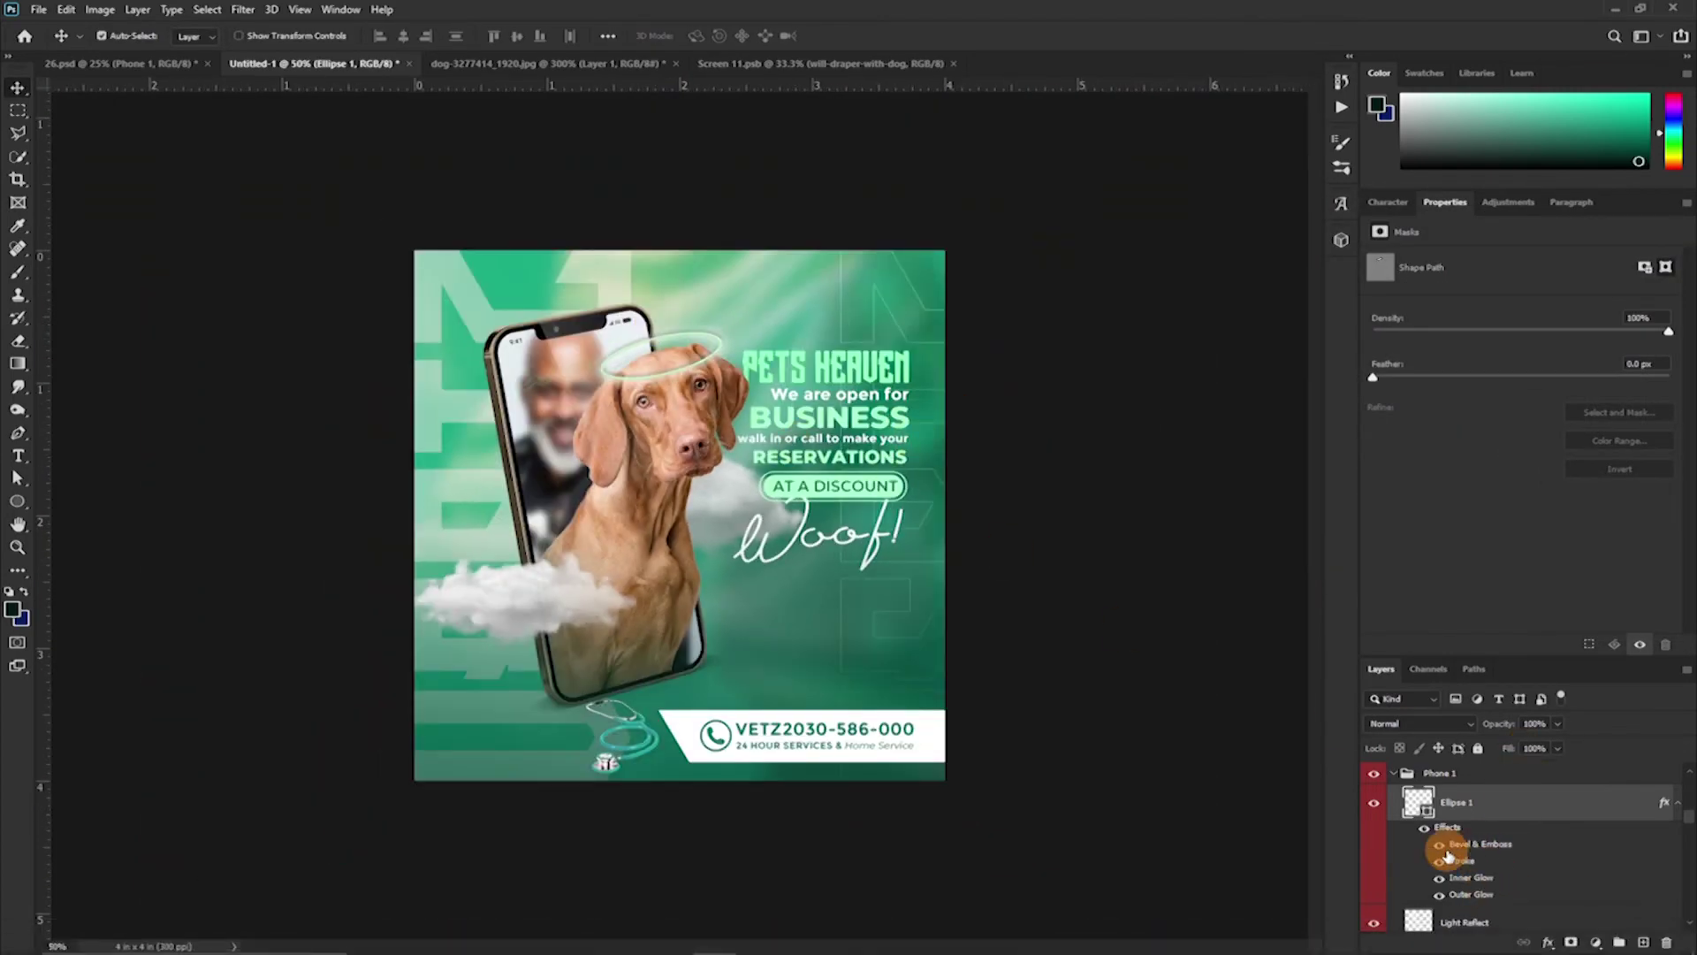
click(1442, 847)
double_click(1494, 847)
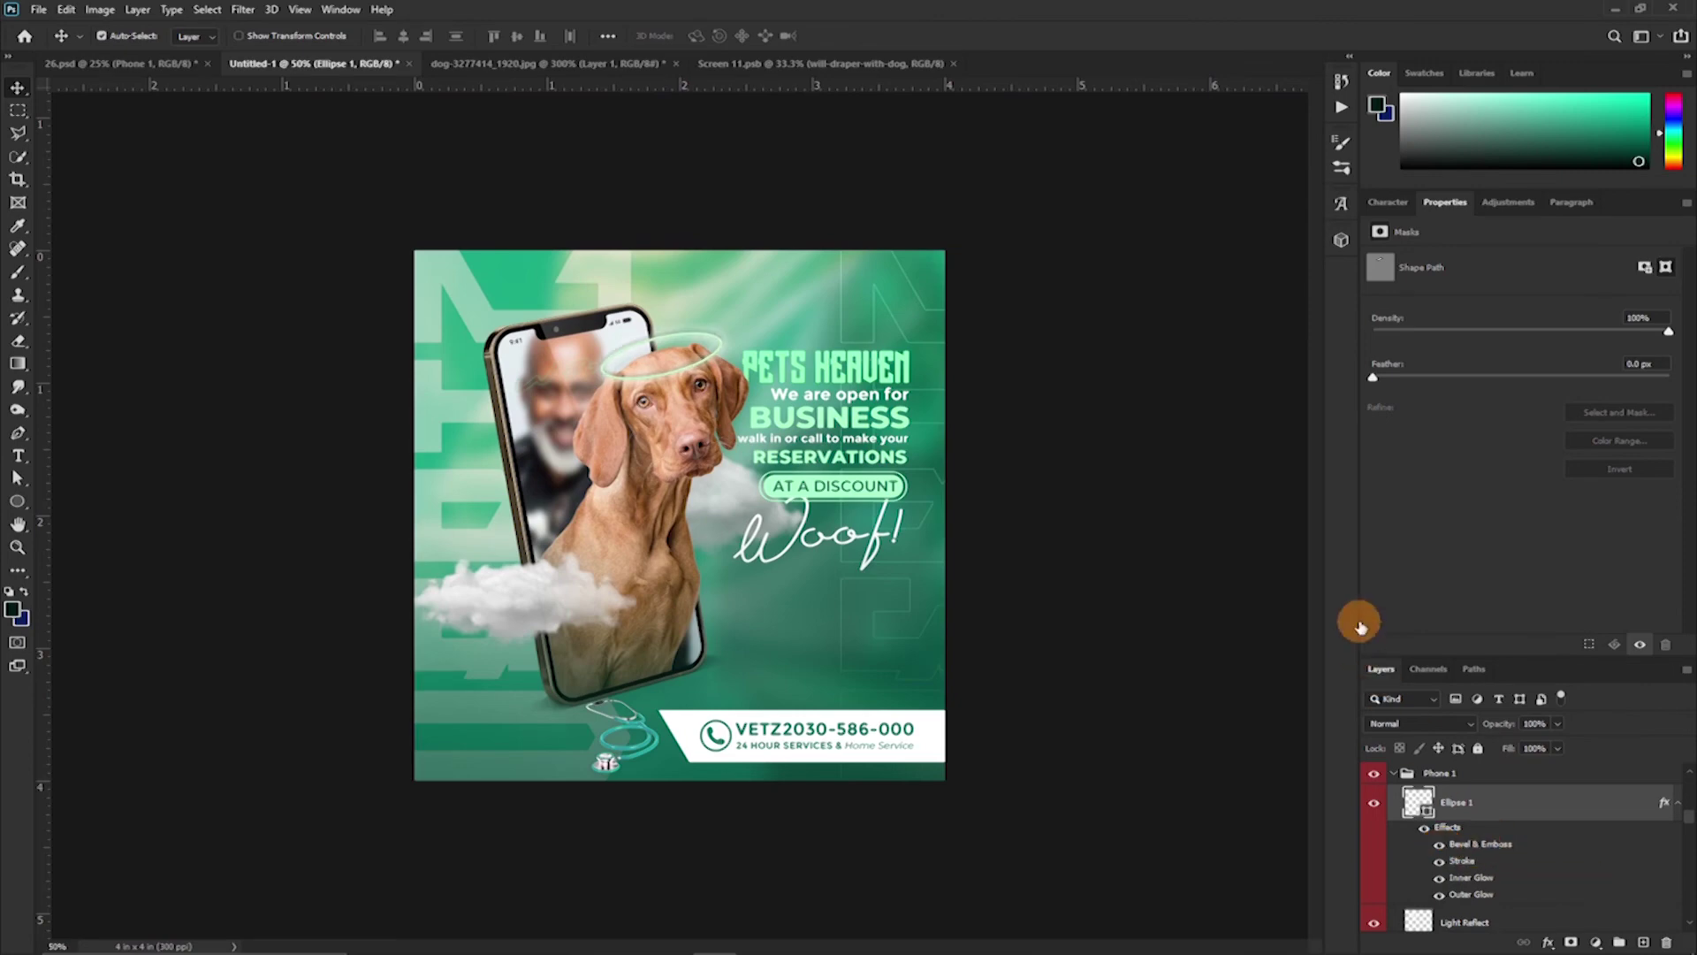
click(1377, 371)
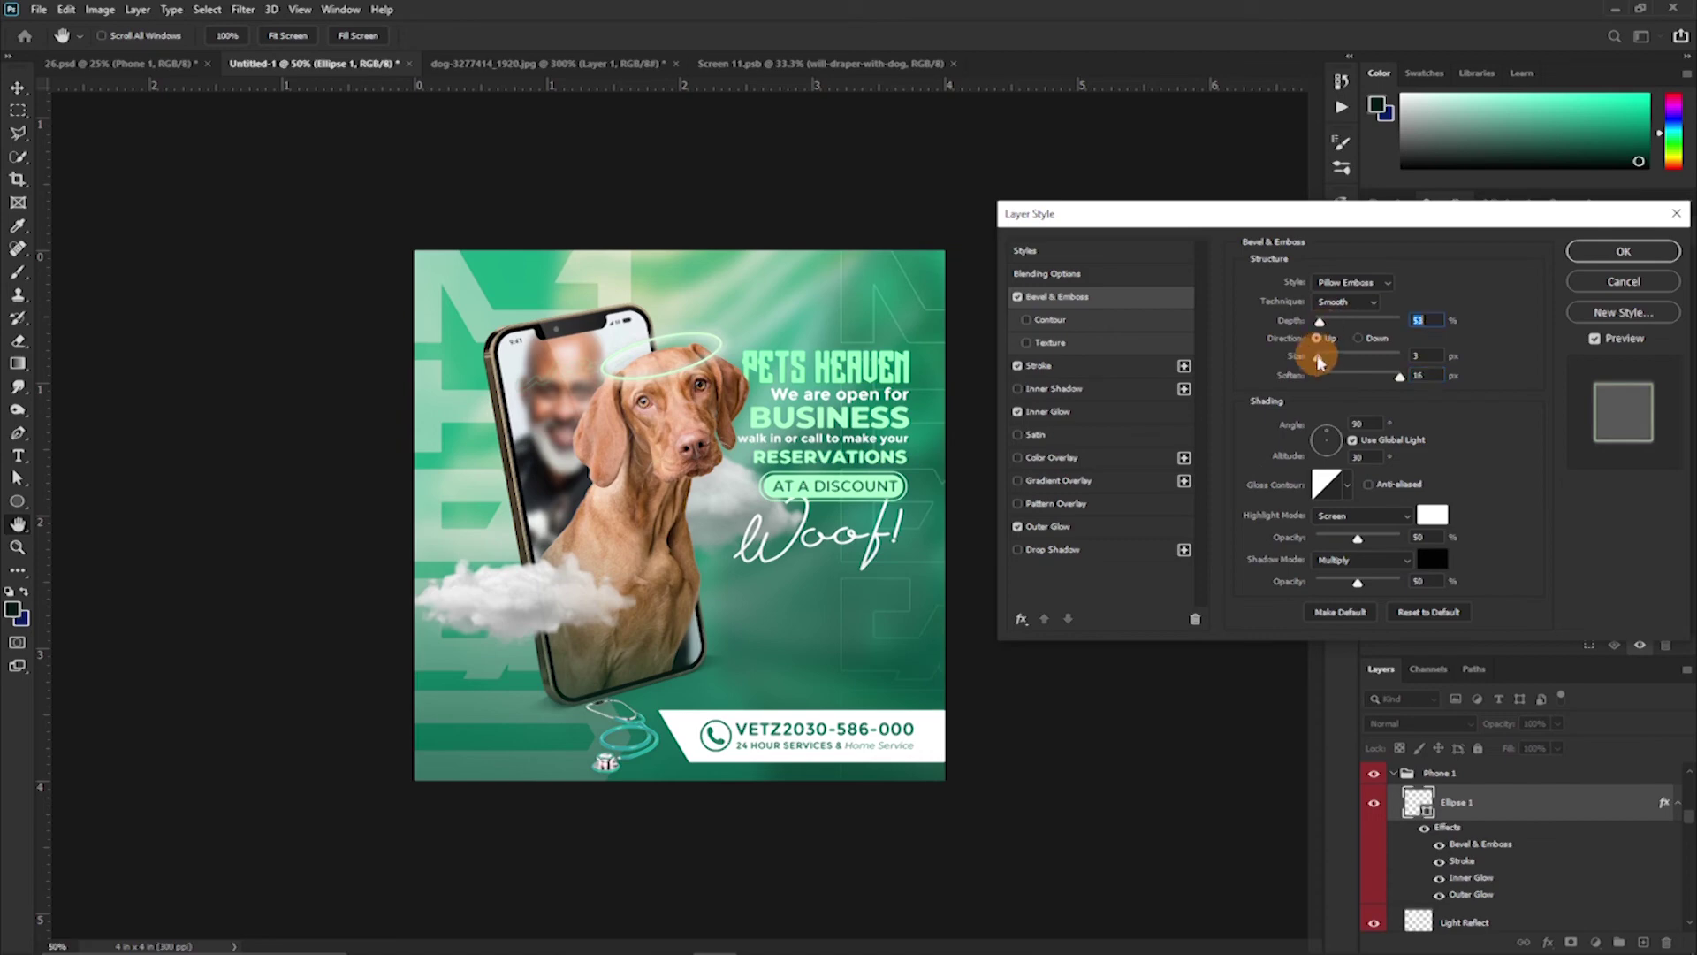
key(Return)
click(735, 343)
click(1441, 851)
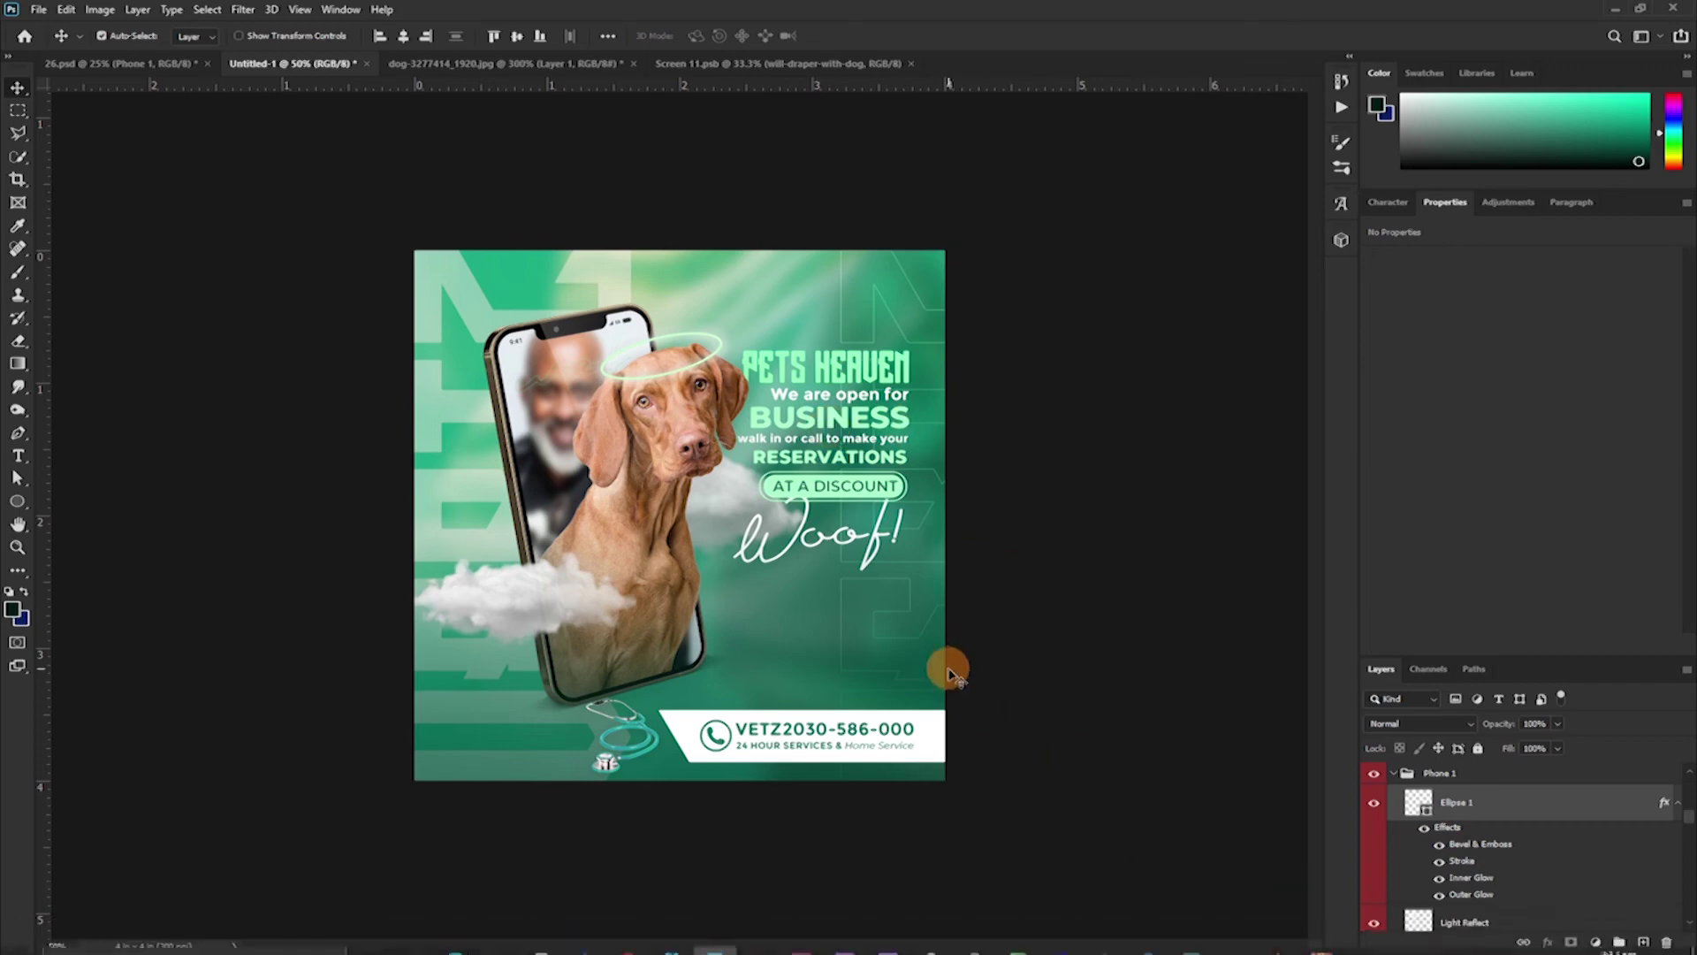
Move the halo just above the dog's head and add a new empty top layer
key(ctrl+plus)
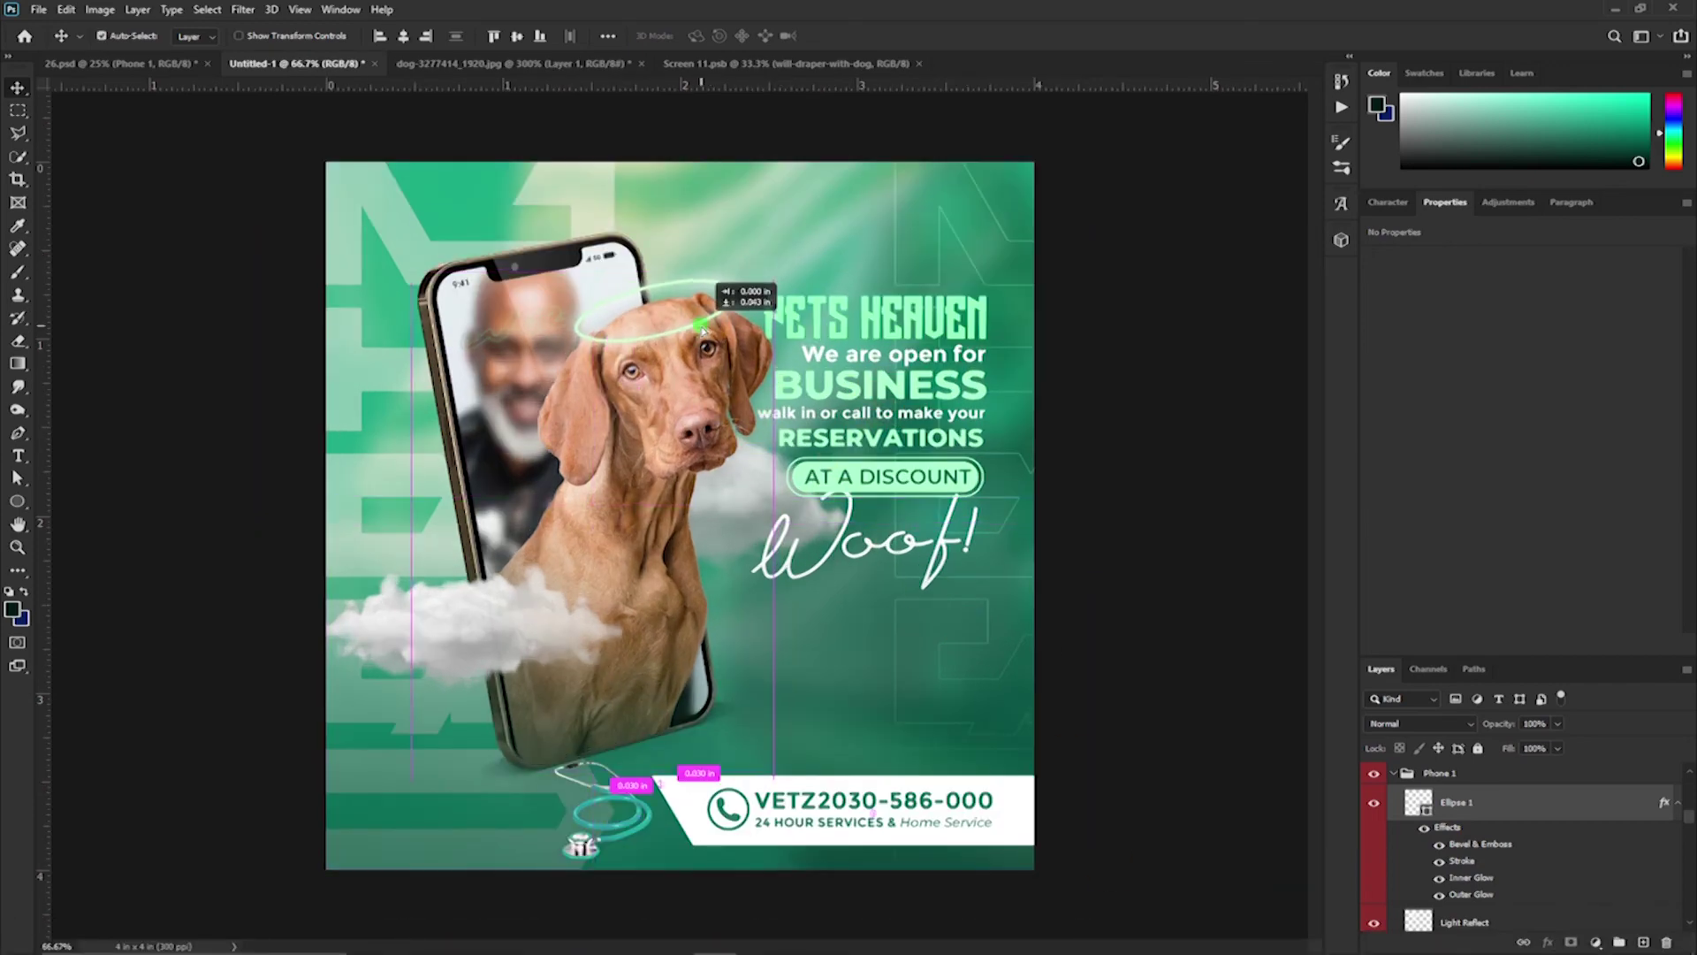
click(1678, 803)
click(1516, 803)
drag(761, 221, 743, 189)
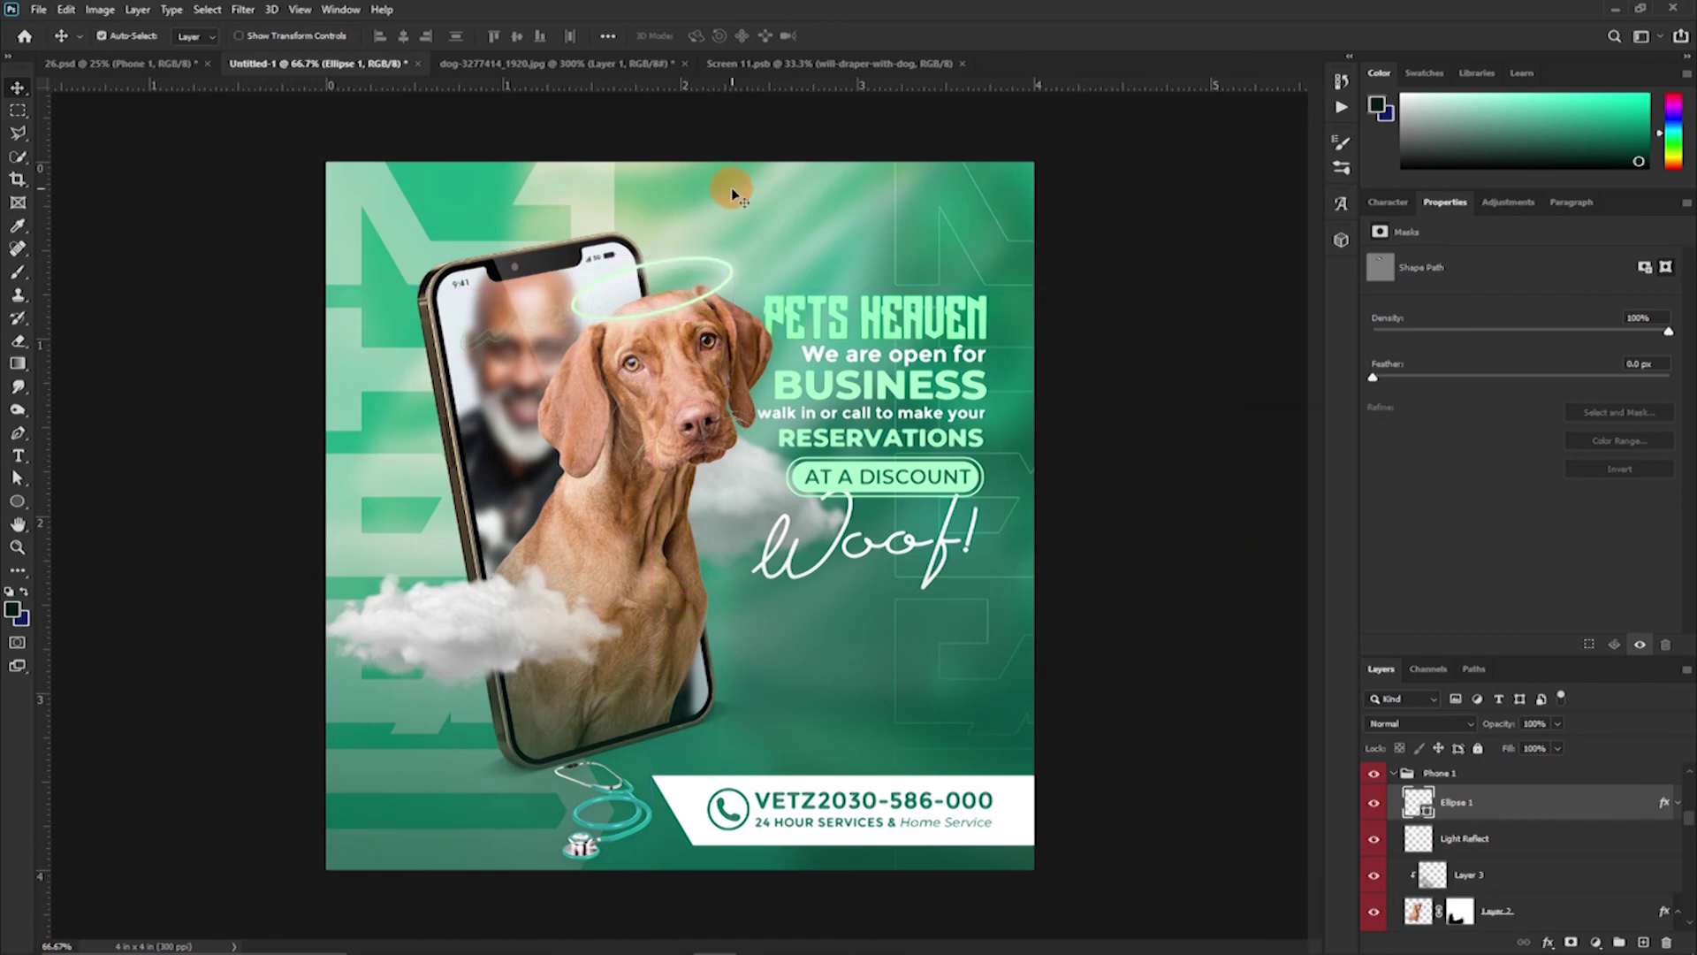
click(504, 279)
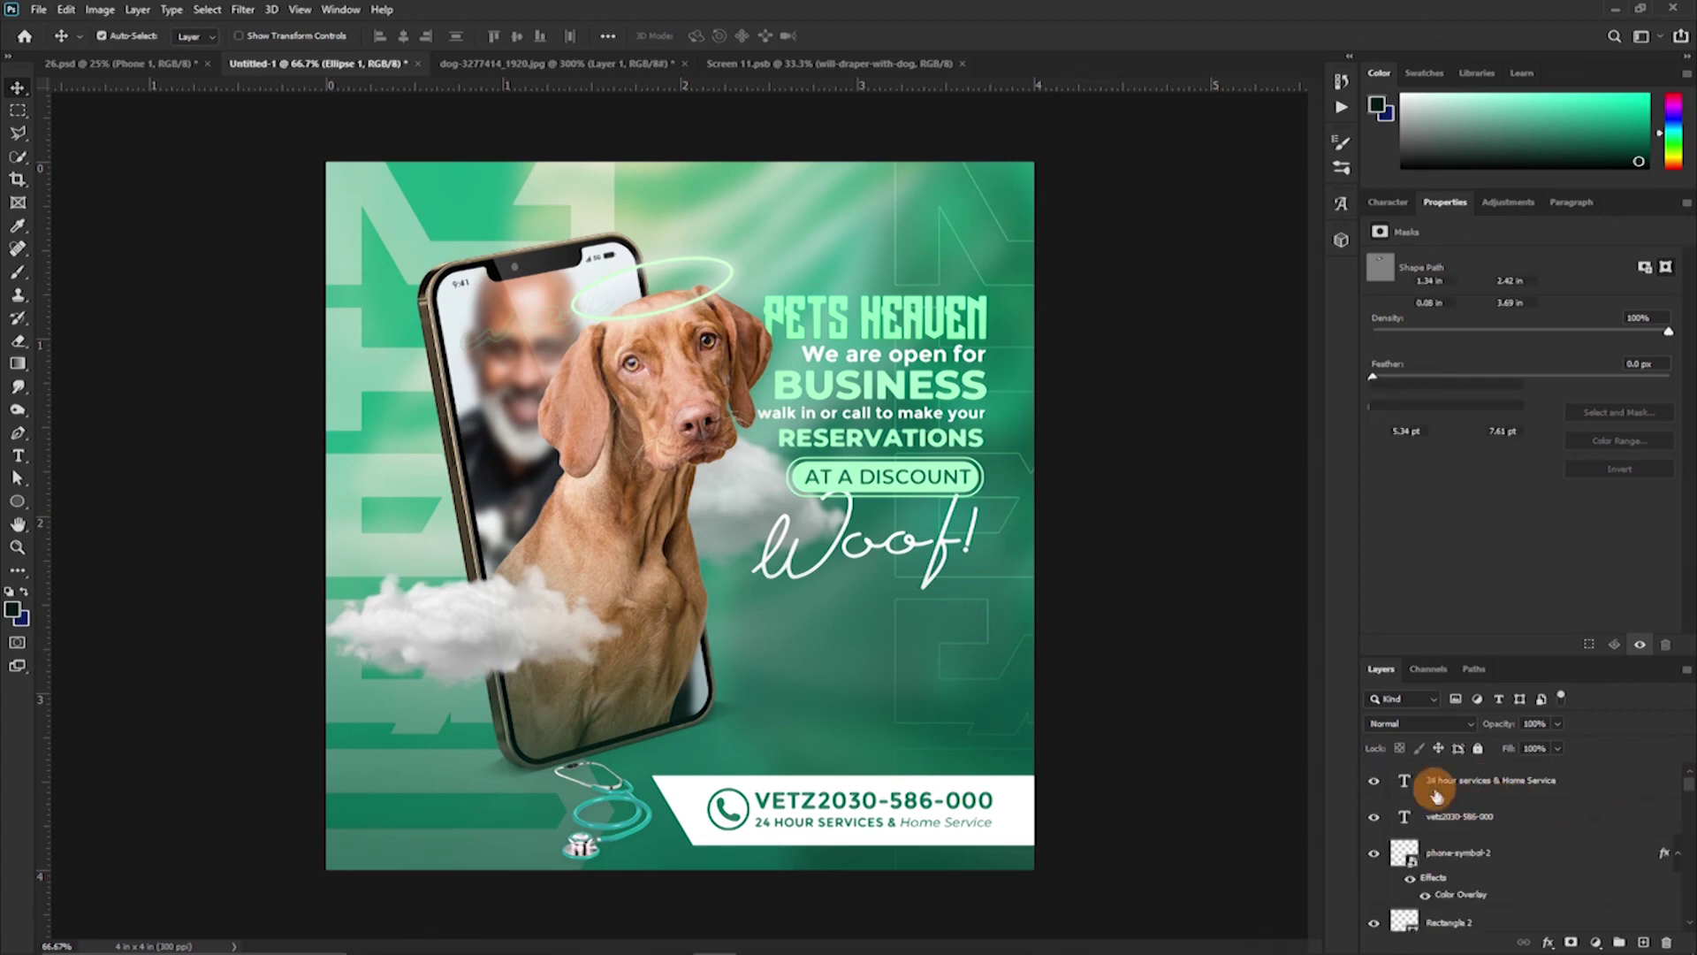
click(1437, 787)
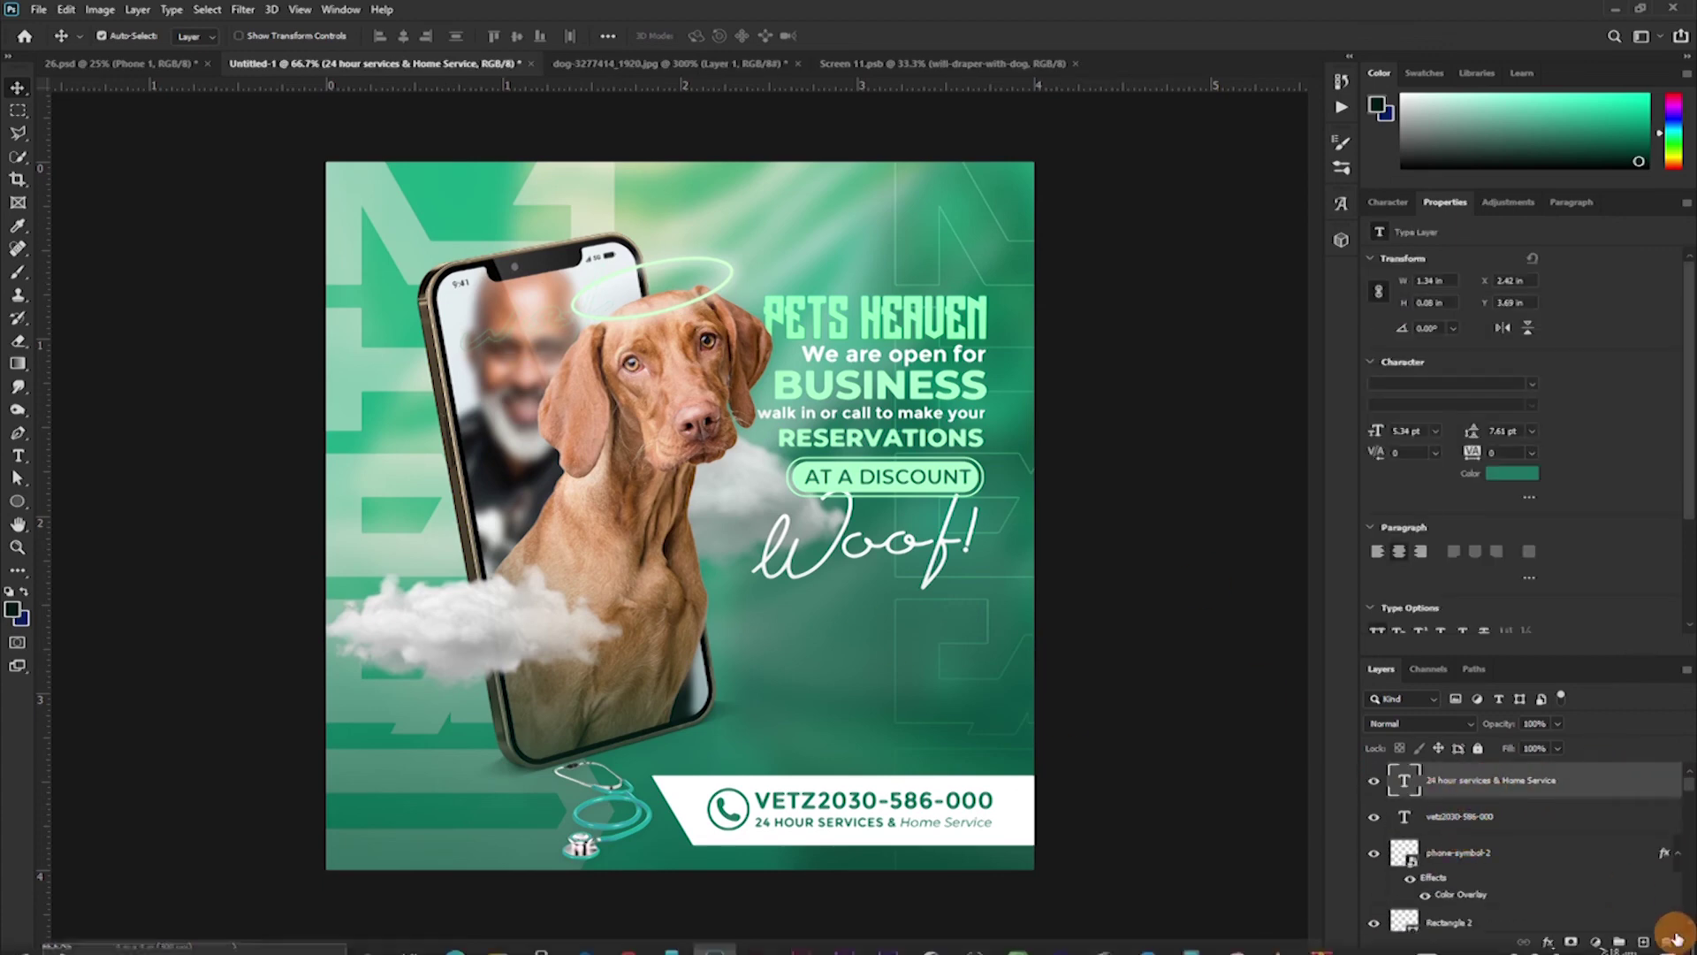
click(1644, 942)
Paint a large soft white brush stroke over the flyer's top-left corner
key(b)
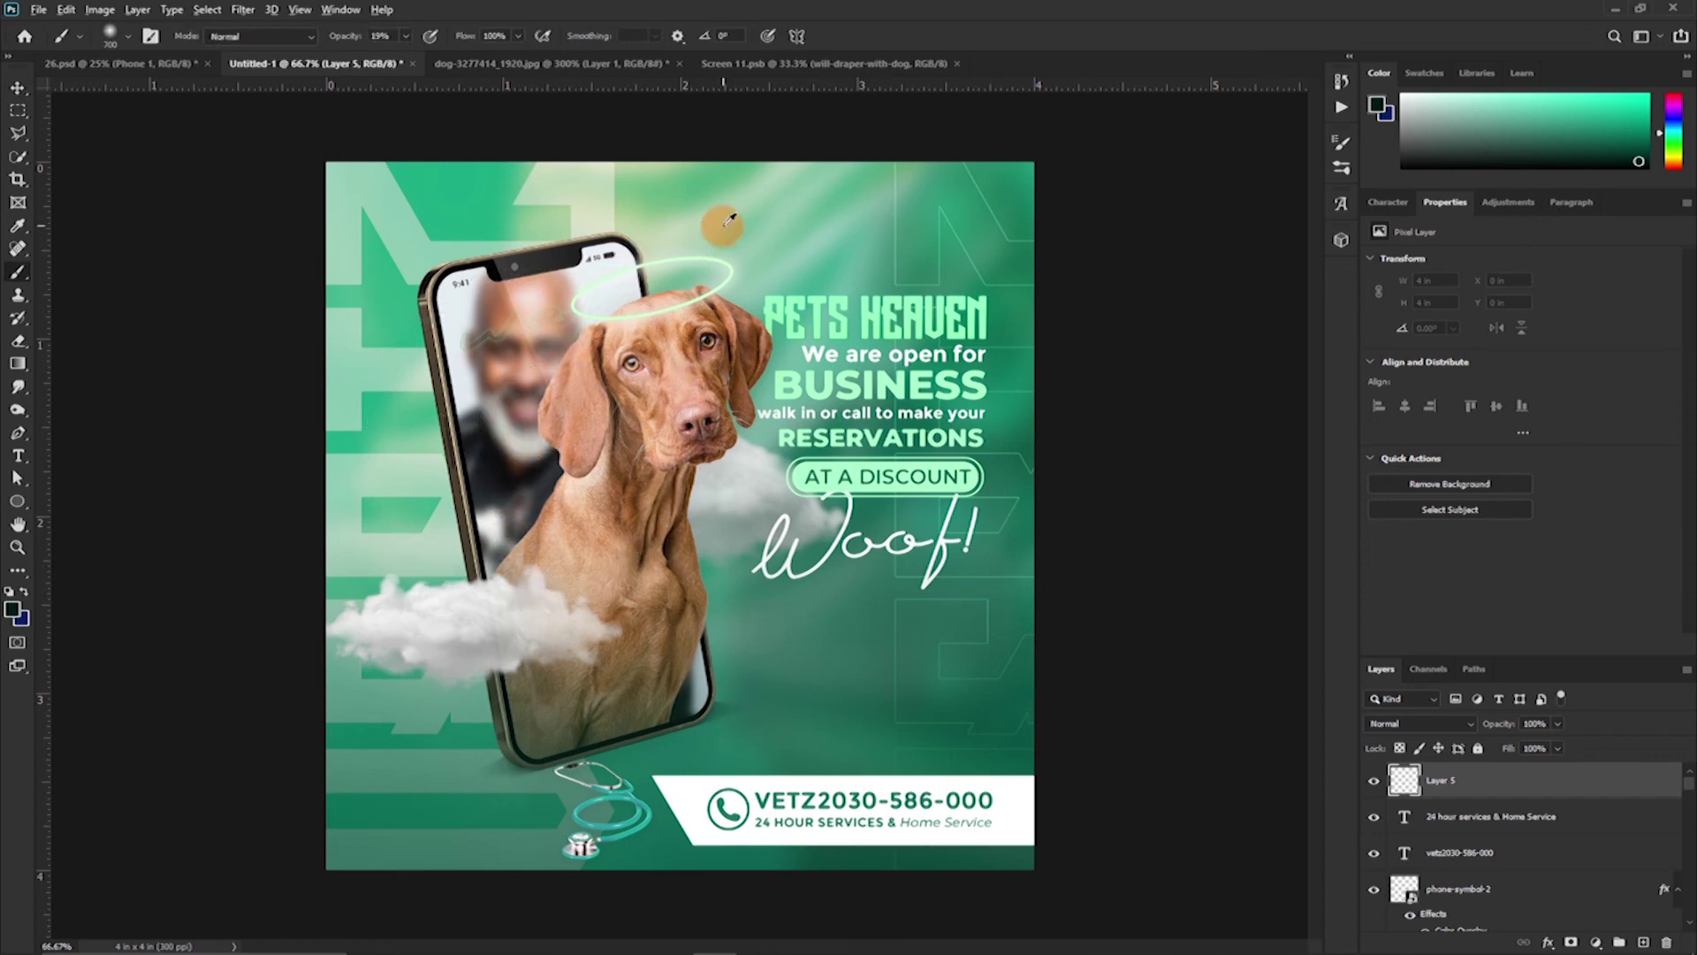
alt+click(500, 425)
key(bracketright)
key(bracketright)
key(bracketright)
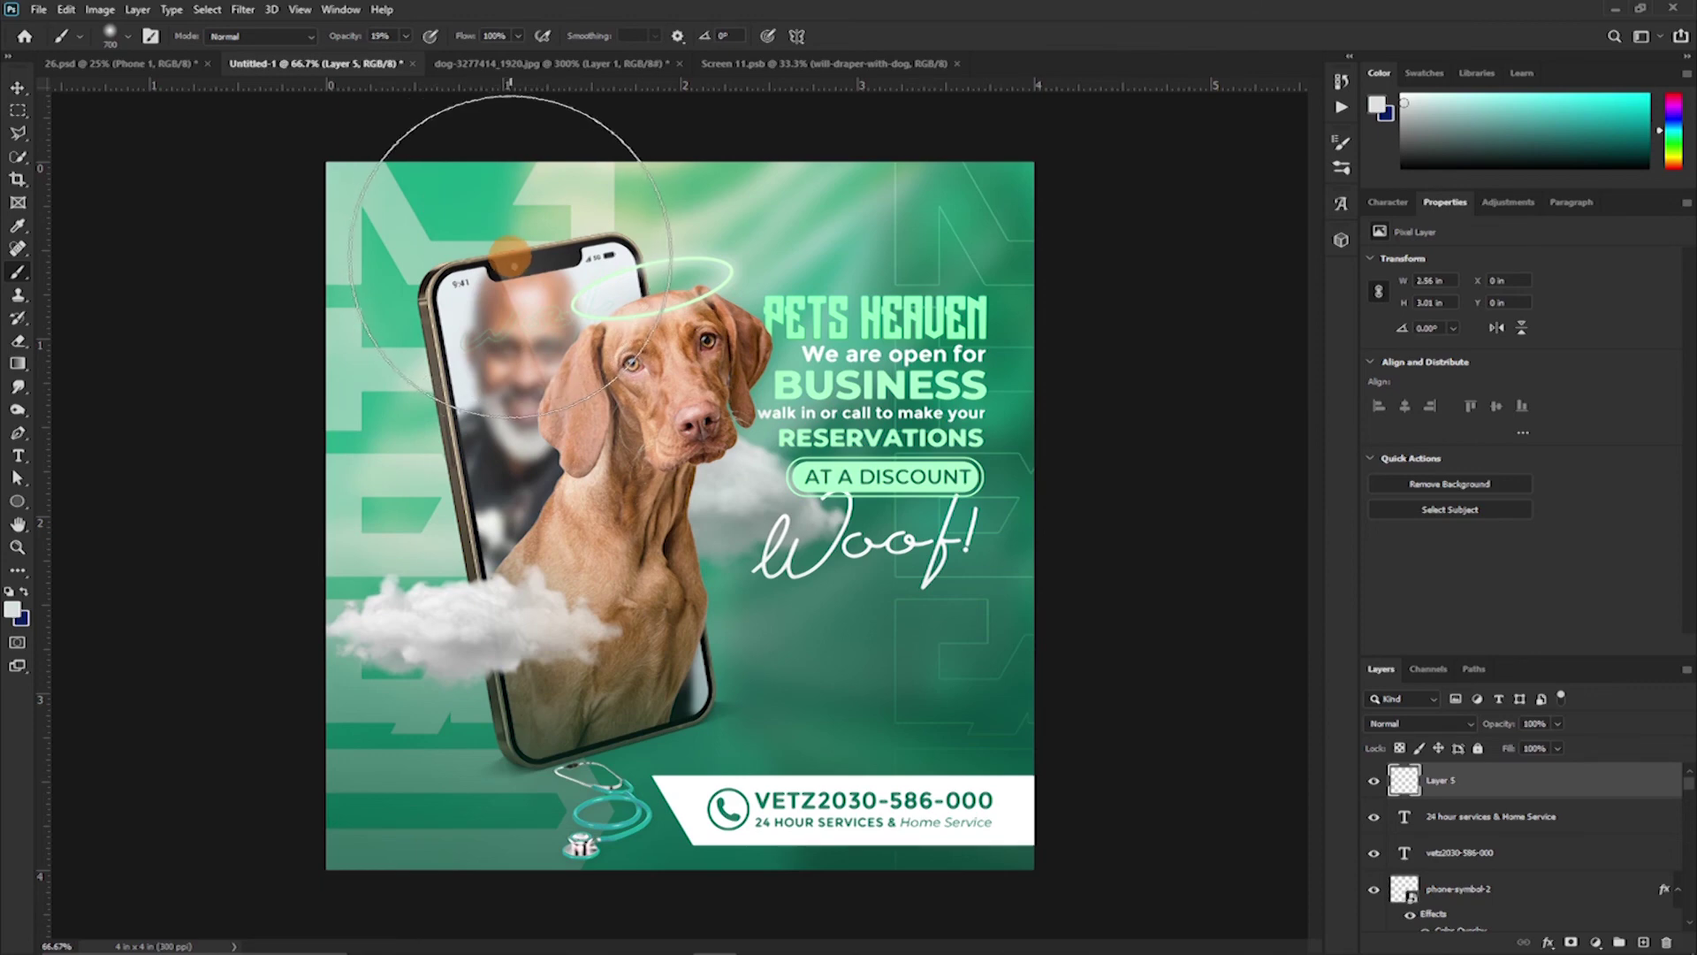
key(ctrl+z)
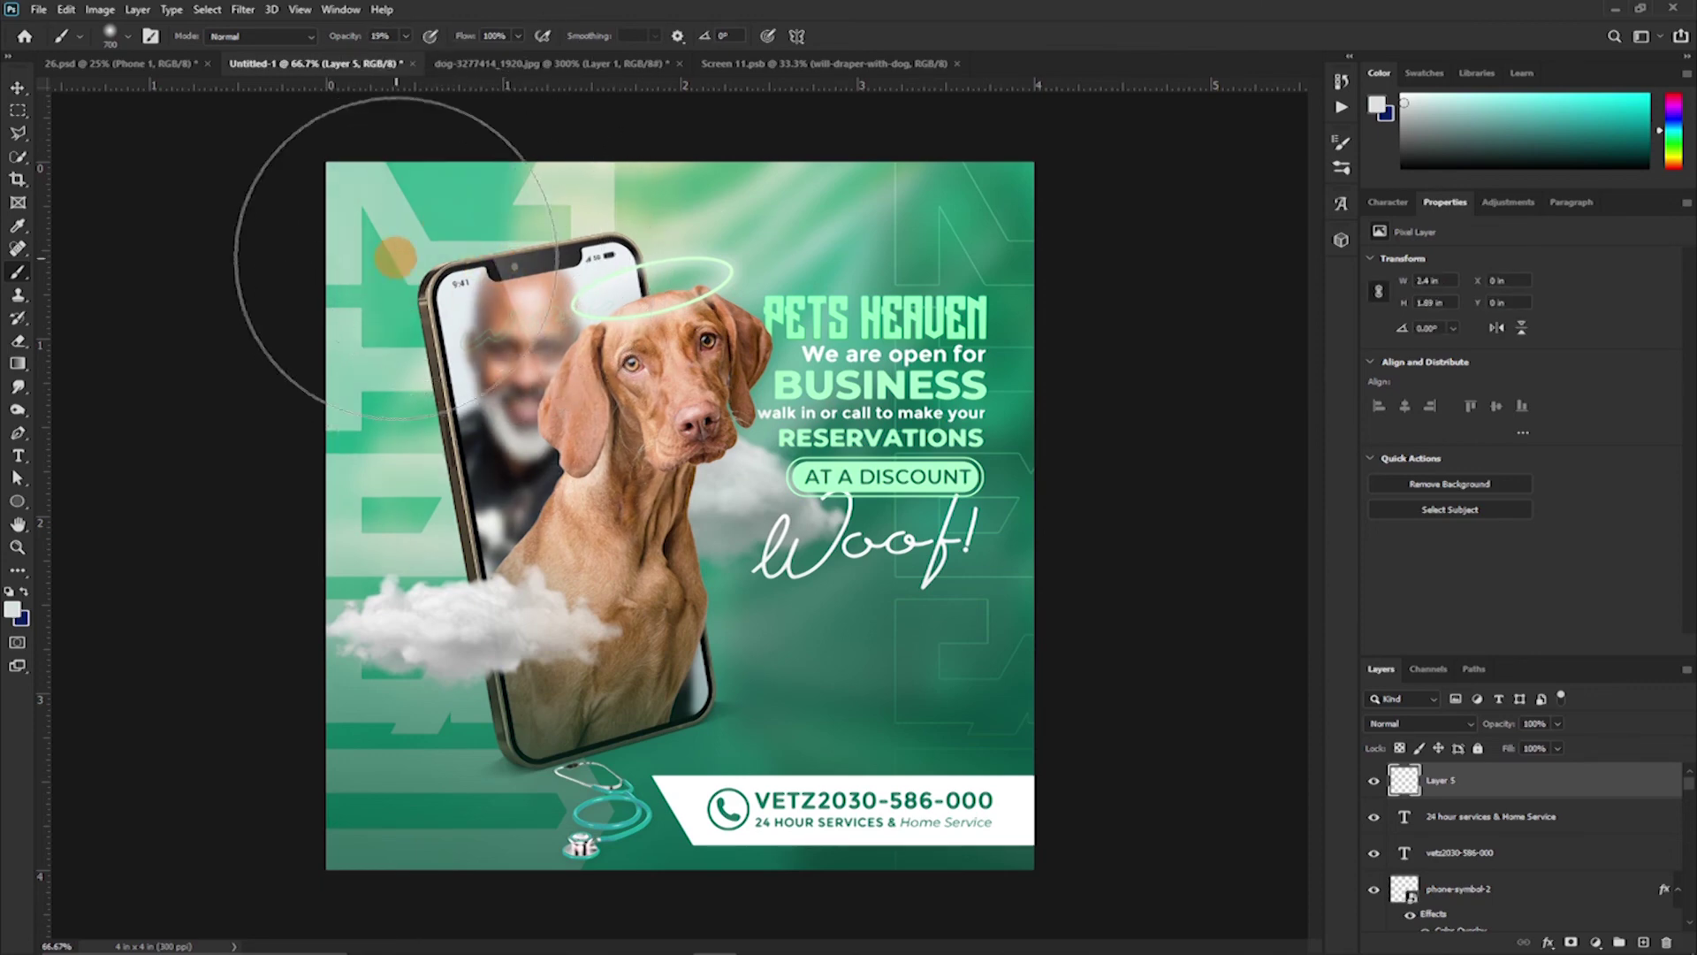
key(ctrl+minus)
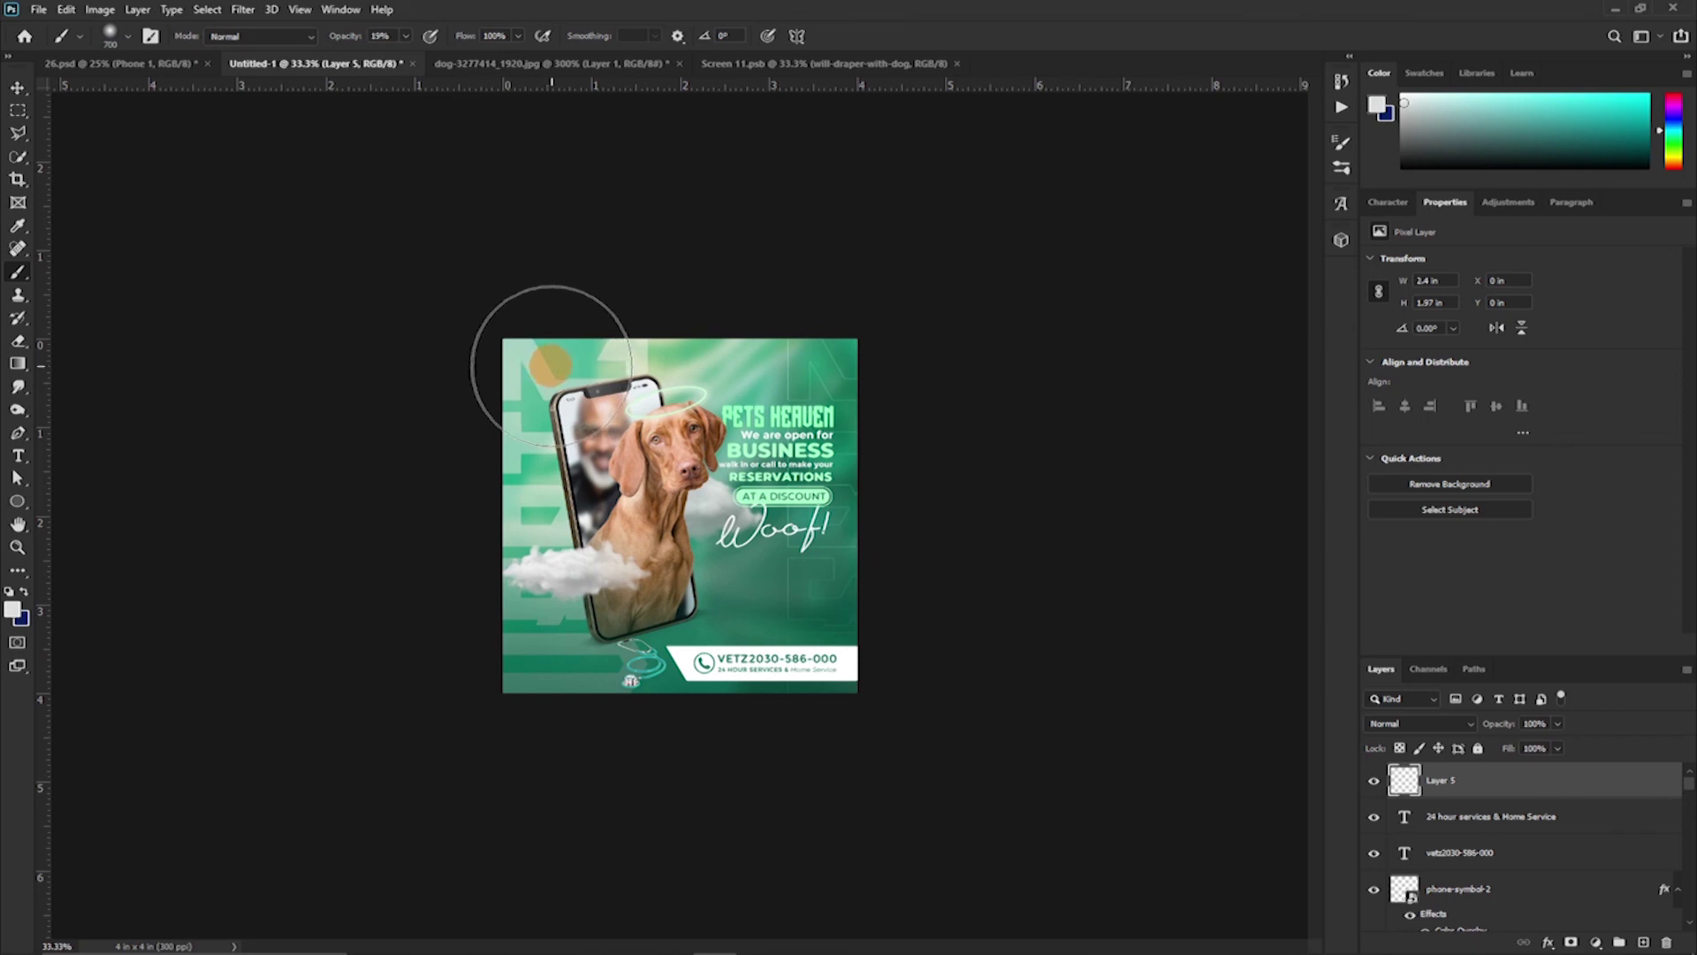
key(bracketright)
key(bracketright)
key(bracketright)
drag(551, 363, 325, 50)
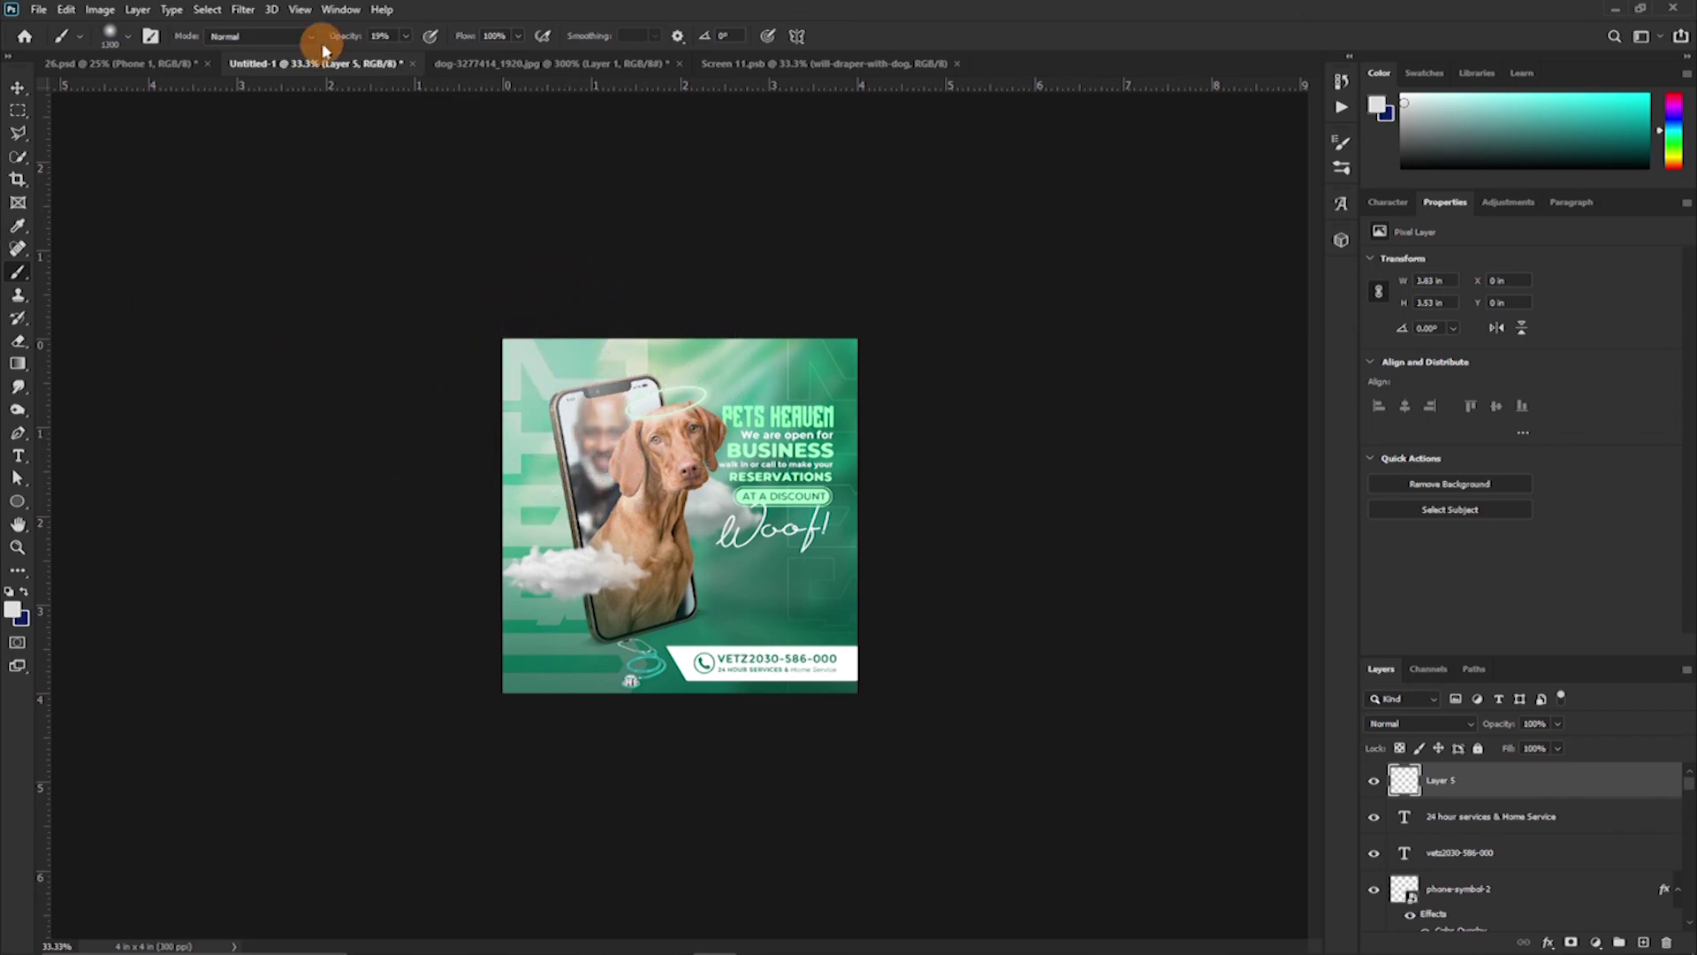
Set the light layer's blend mode to Overlay and toggle it to compare
click(1402, 724)
click(1391, 652)
click(1430, 724)
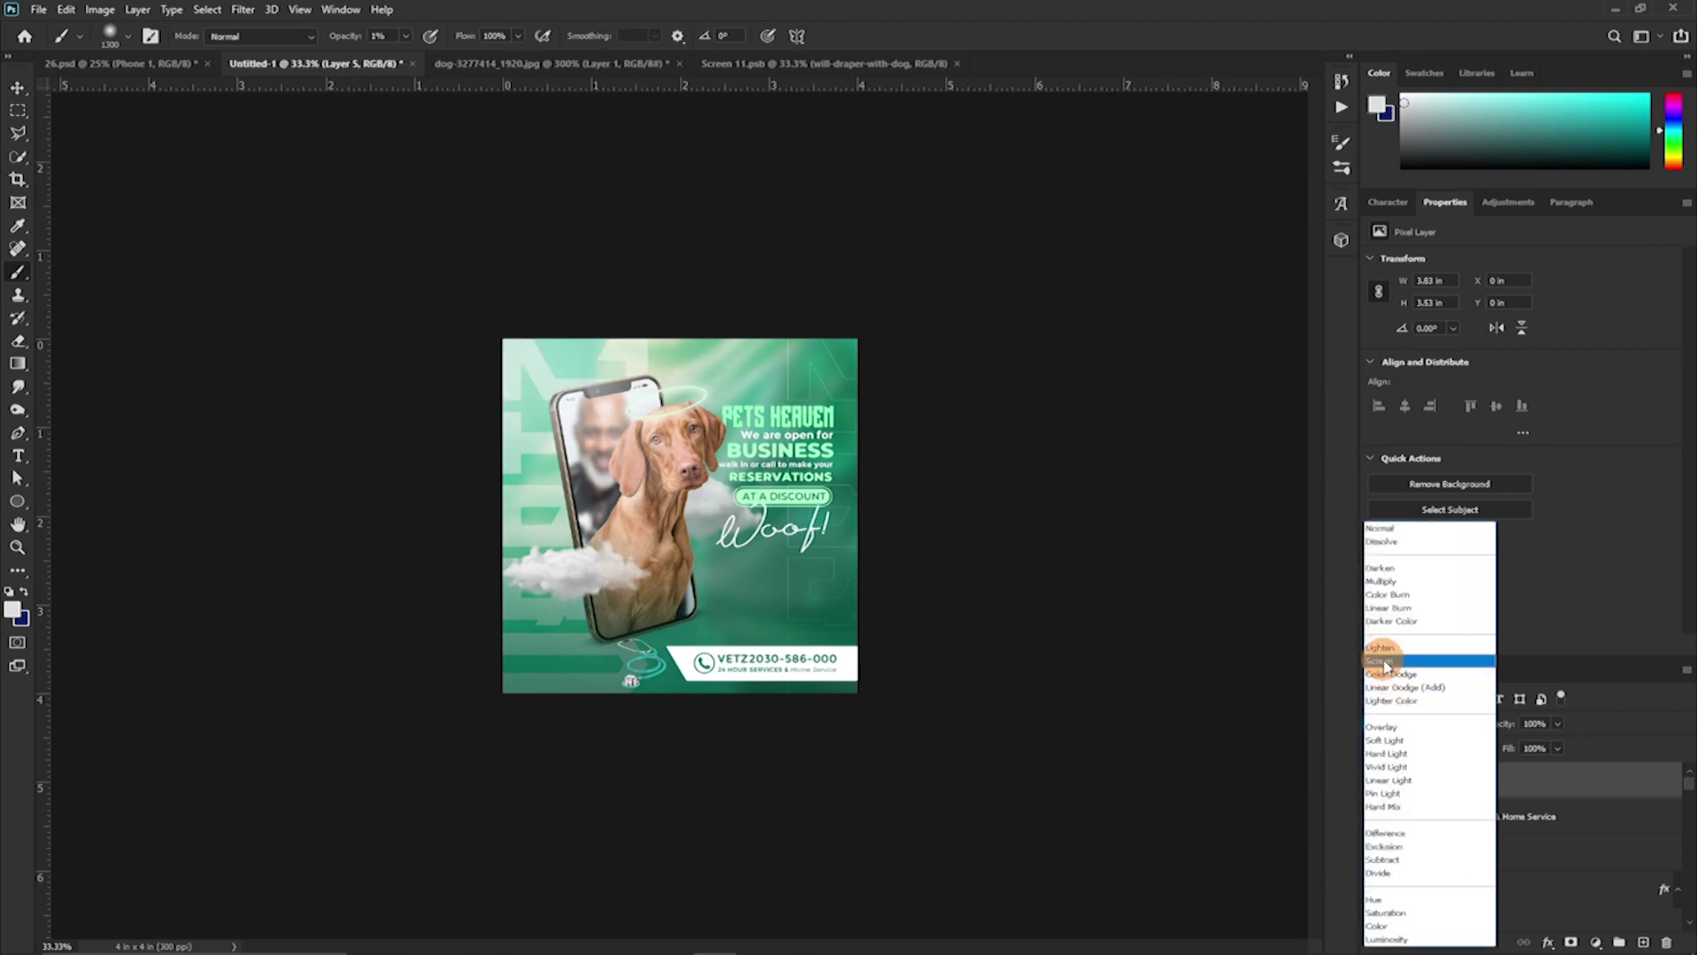
click(1381, 726)
click(1373, 783)
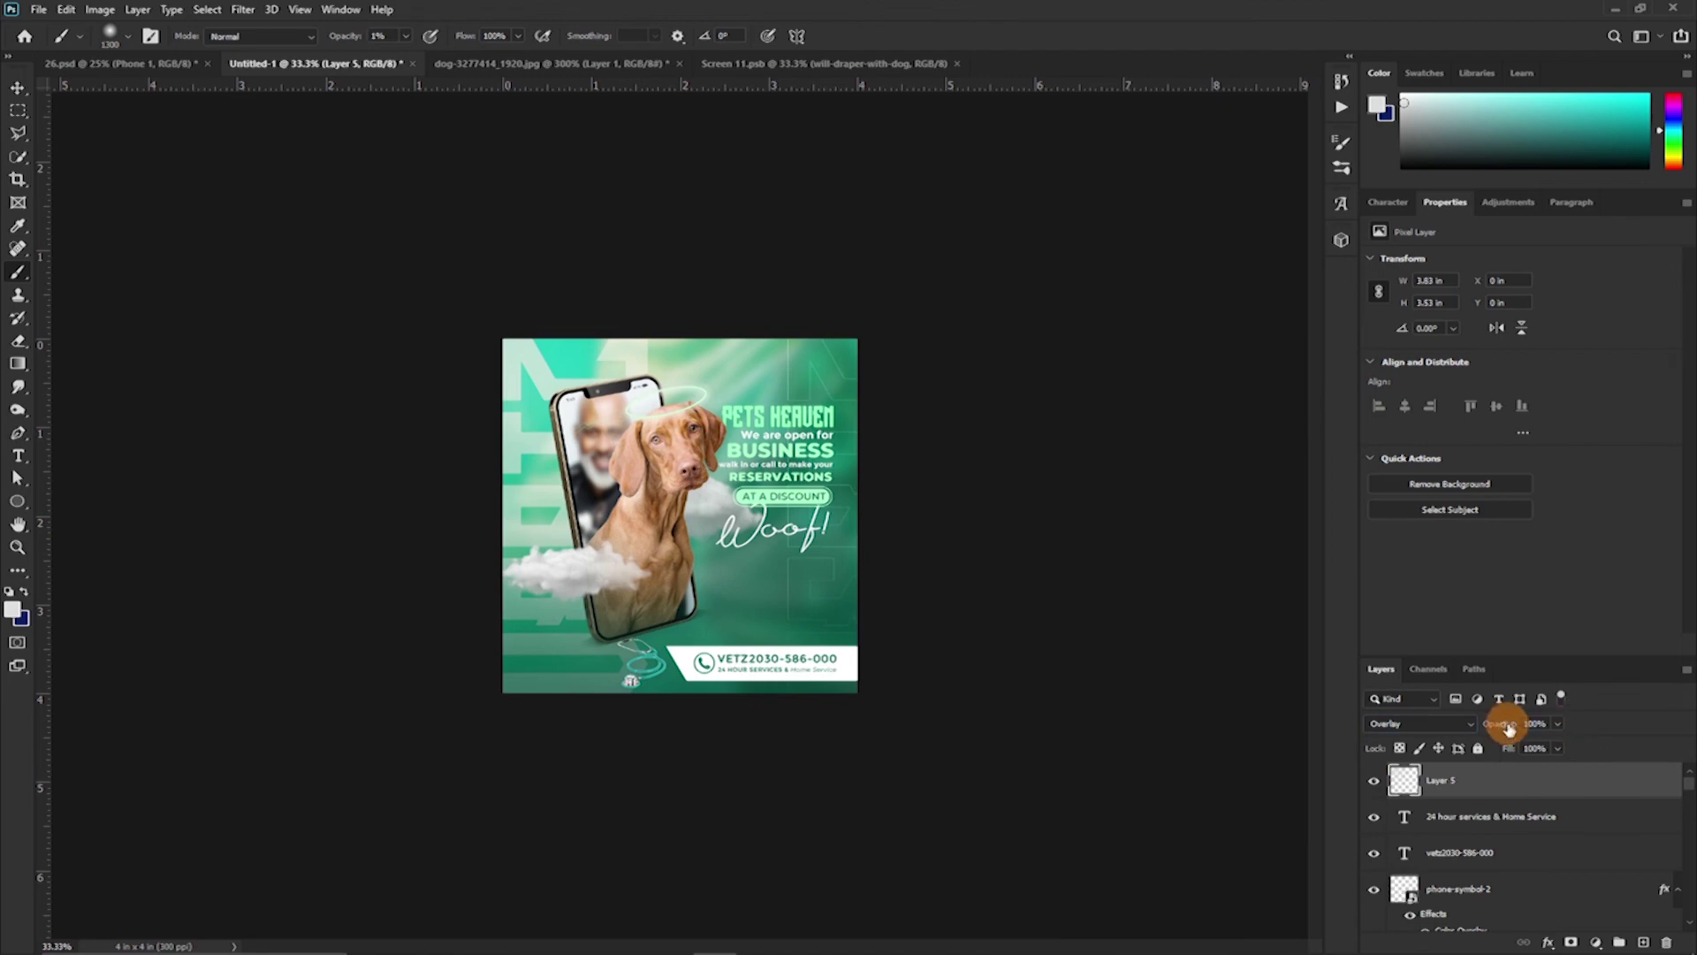
click(1373, 783)
key(ctrl+plus)
key(ctrl+plus)
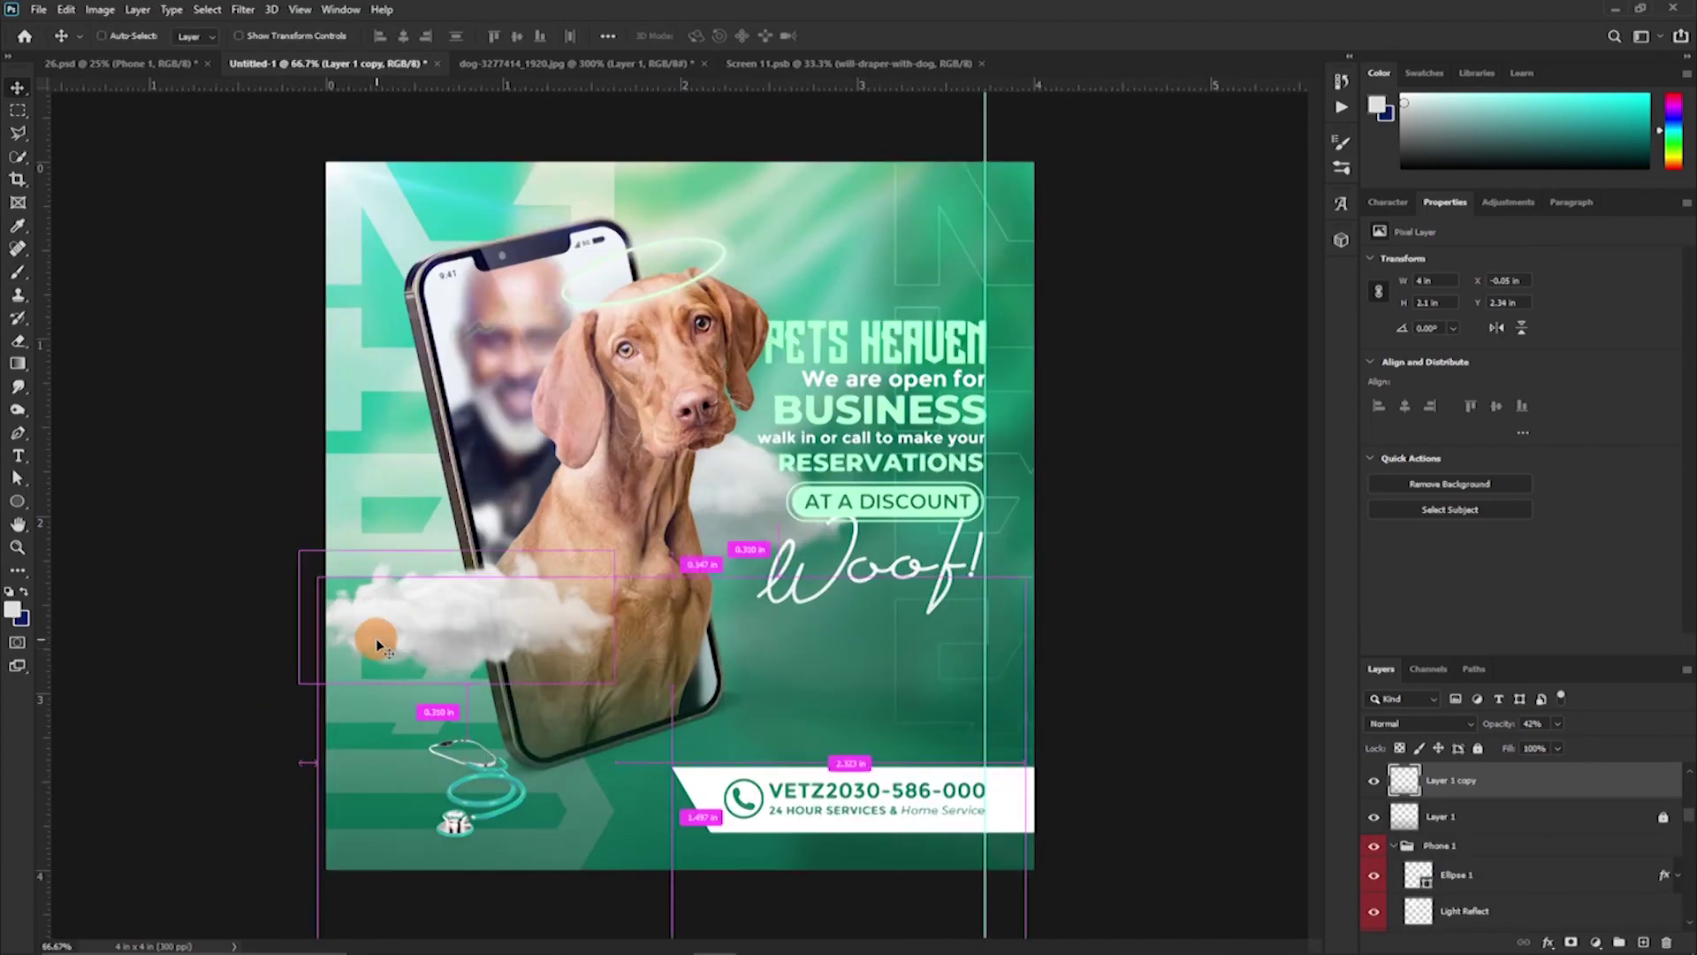
key(ctrl+plus)
key(ctrl+plus)
key(ctrl+plus)
scroll(610, 651, right, 10)
scroll(416, 493, up, 5)
mouse_move(417, 493)
mouse_down()
mouse_move(783, 657)
mouse_move(803, 538)
mouse_move(769, 549)
mouse_move(572, 734)
mouse_up()
scroll(572, 734, down, 5)
scroll(743, 694, down, 5)
scroll(728, 591, left, 5)
scroll(1007, 818, up, 5)
scroll(1007, 818, right, 10)
scroll(758, 671, down, 5)
scroll(758, 671, down, 5)
scroll(380, 530, up, 5)
scroll(615, 728, up, 5)
scroll(614, 729, left, 3)
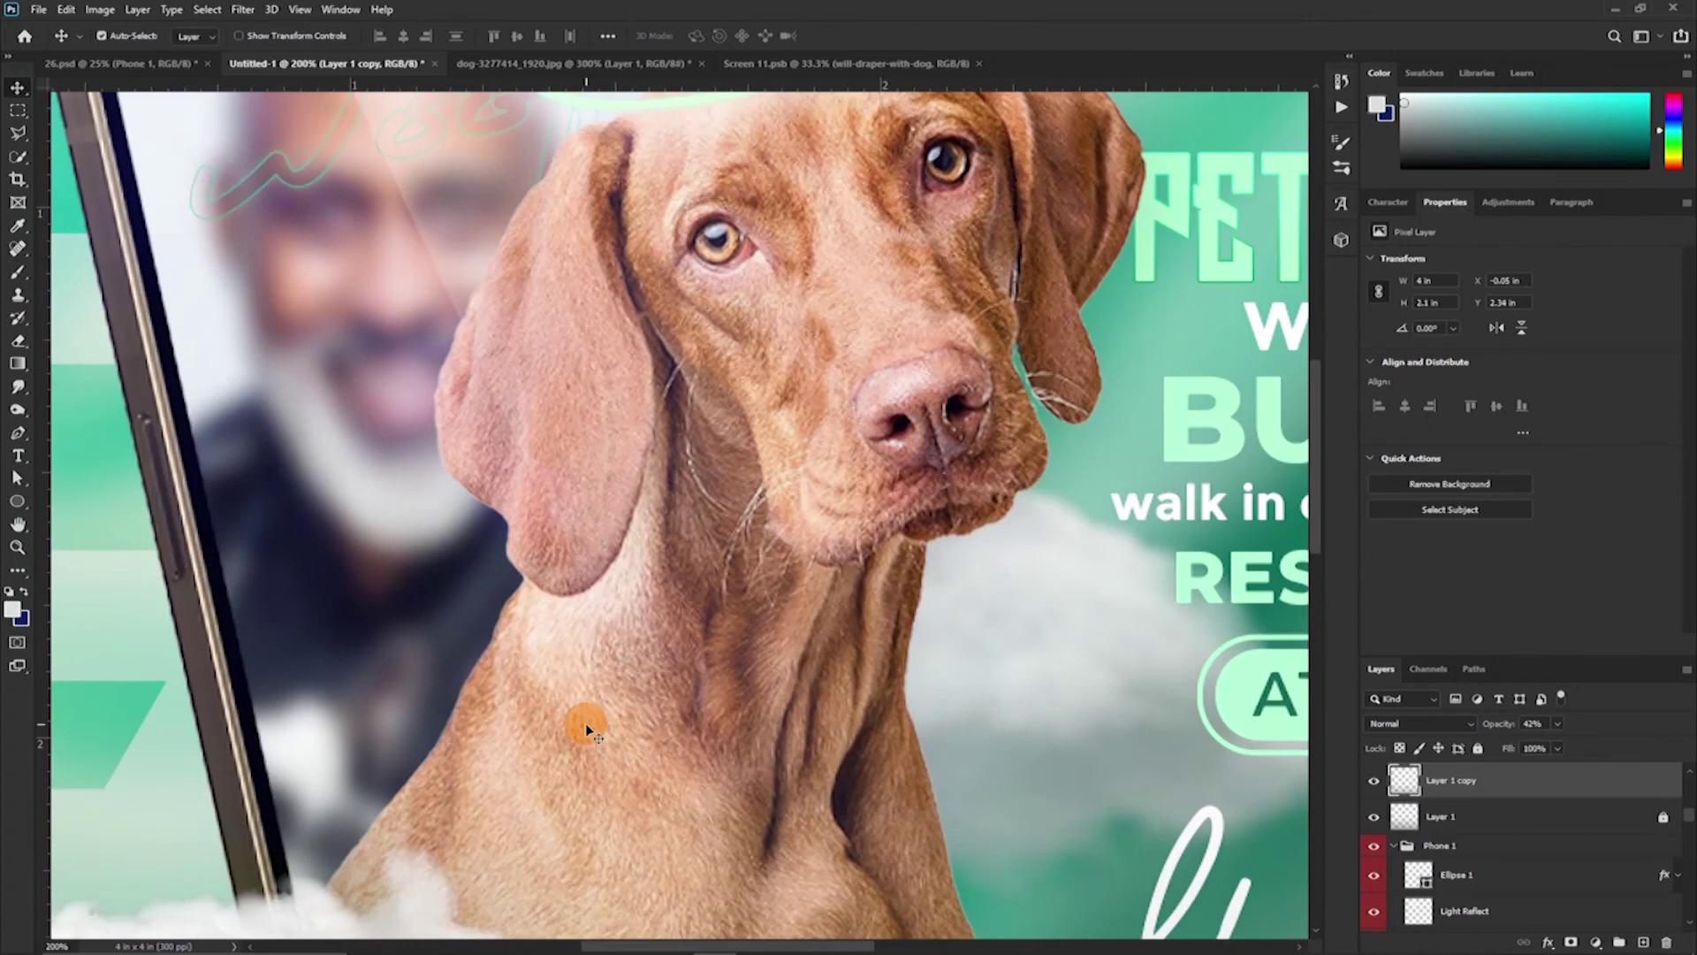
key(ctrl+0)
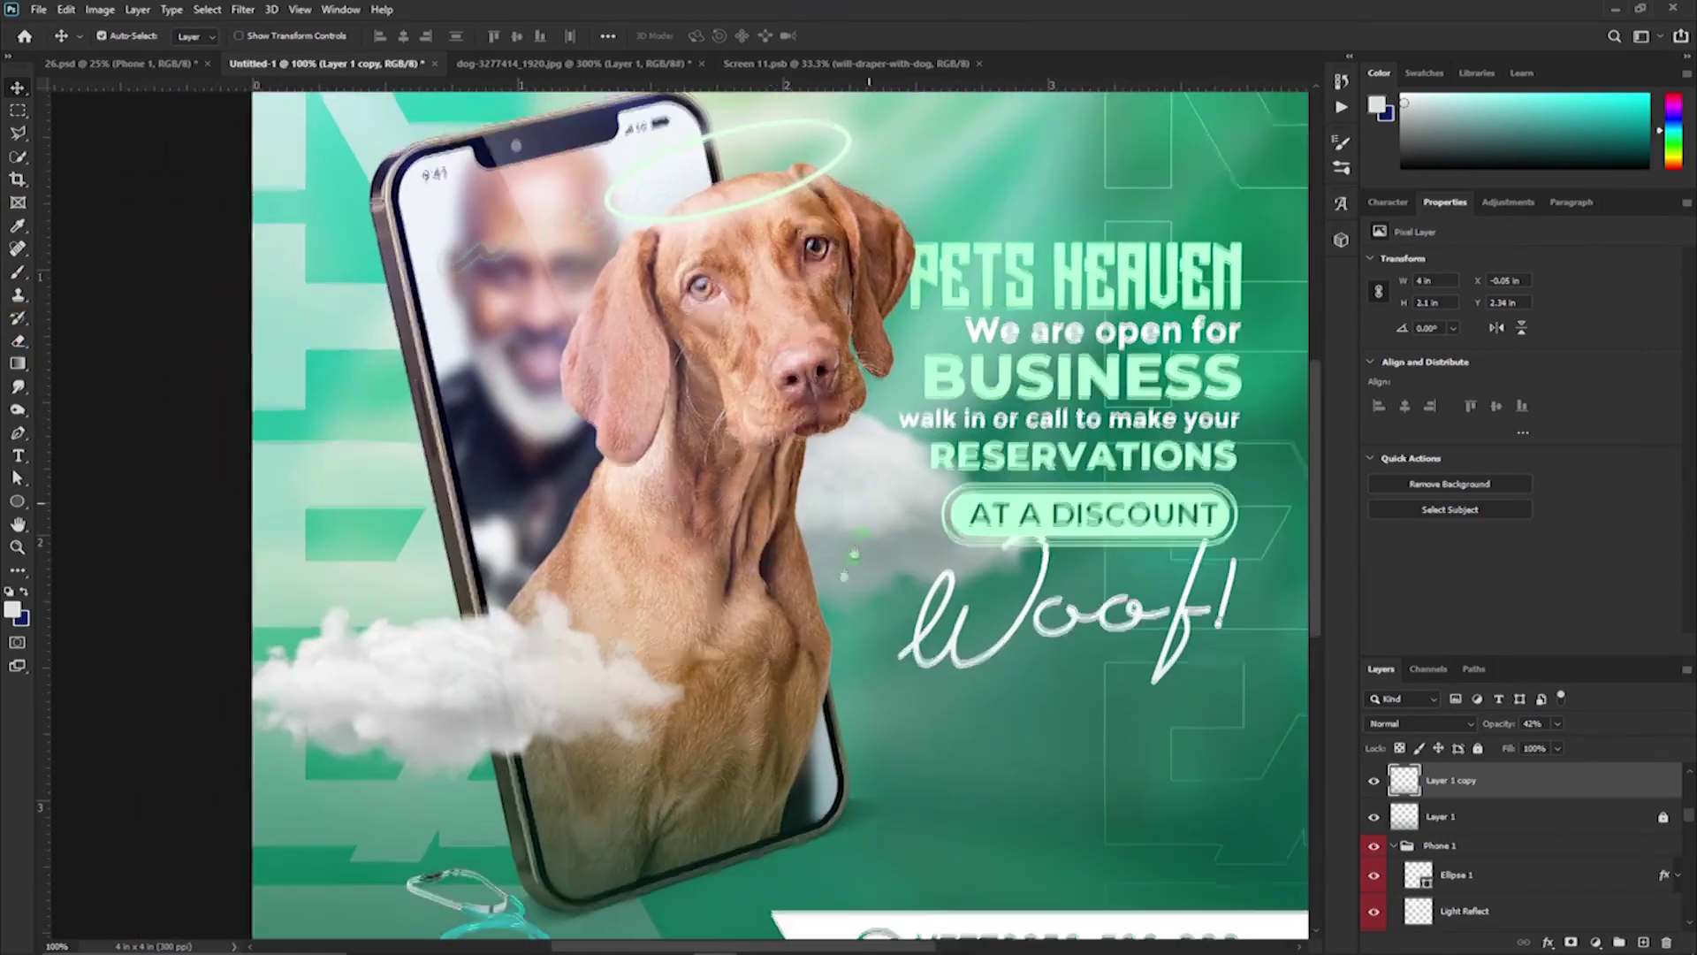
mouse_move(854, 554)
mouse_down()
mouse_move(814, 587)
mouse_move(733, 584)
mouse_up()
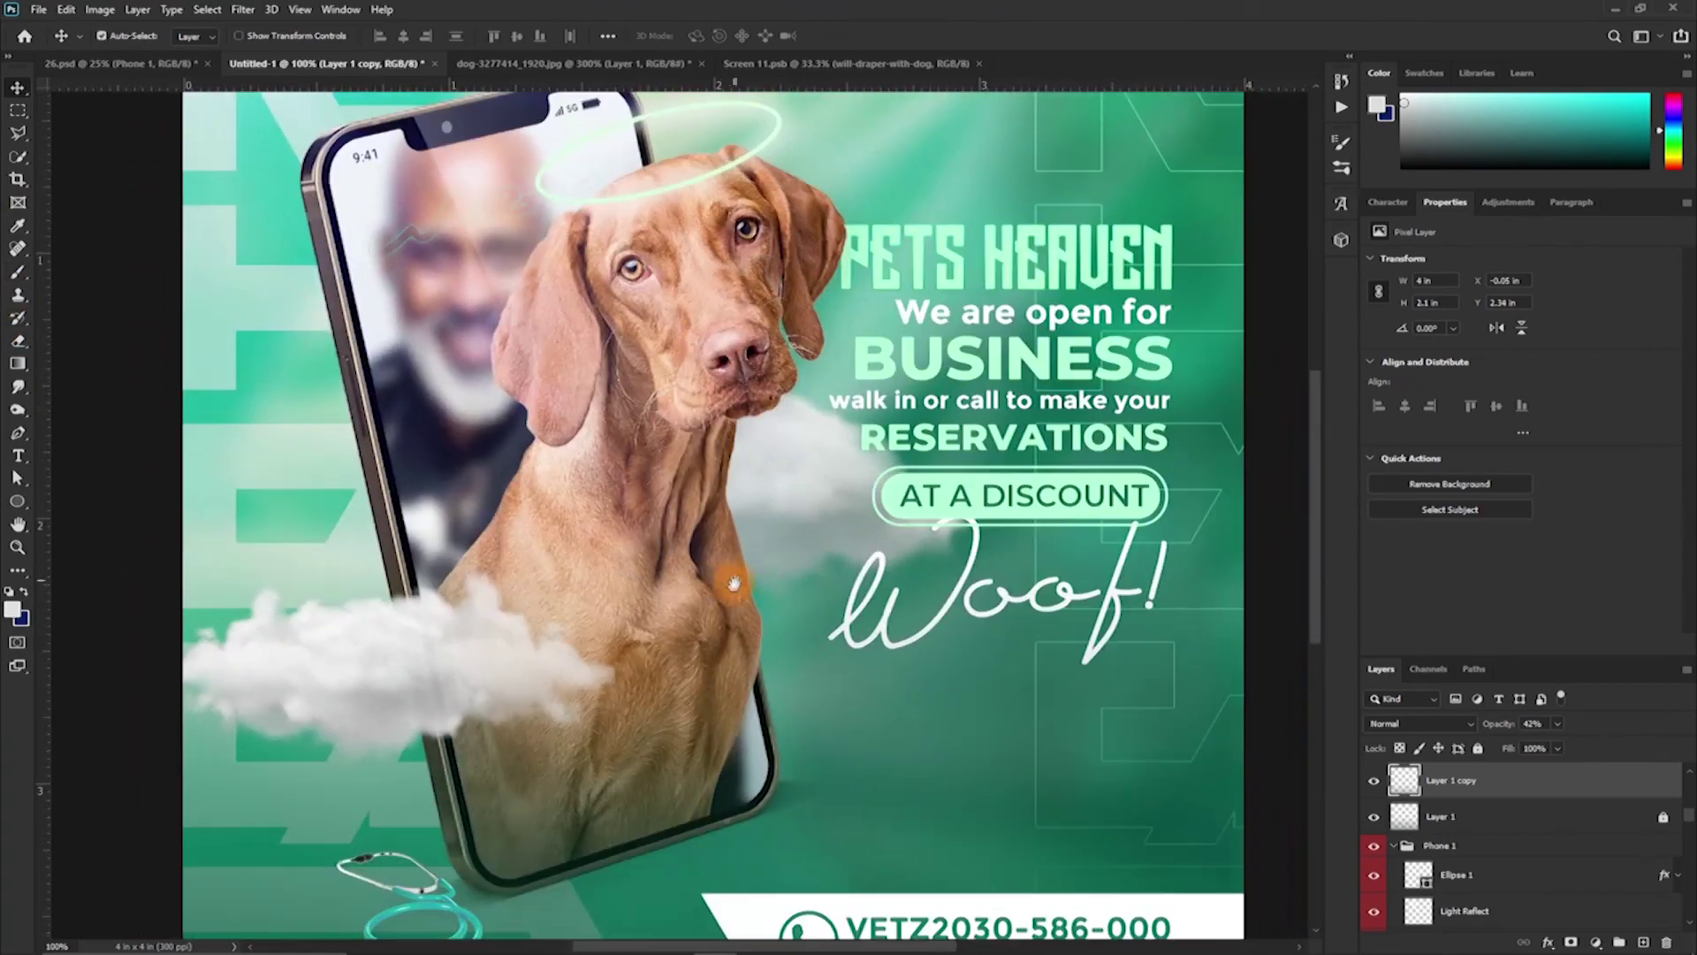
key(ctrl+minus)
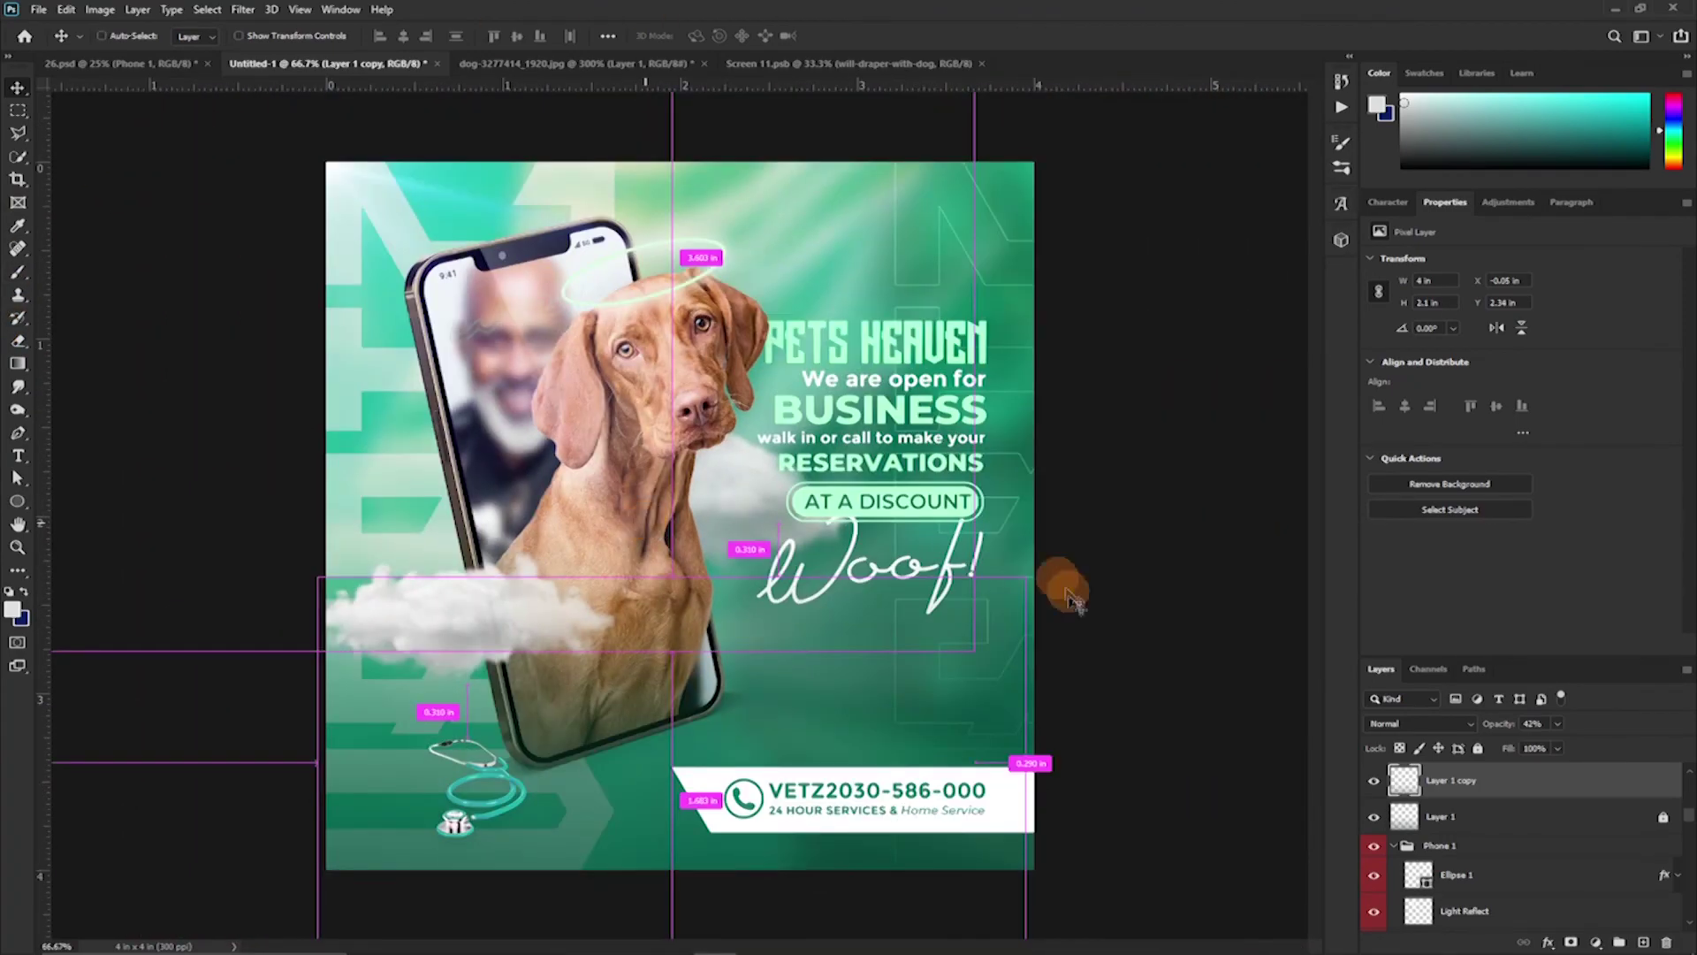